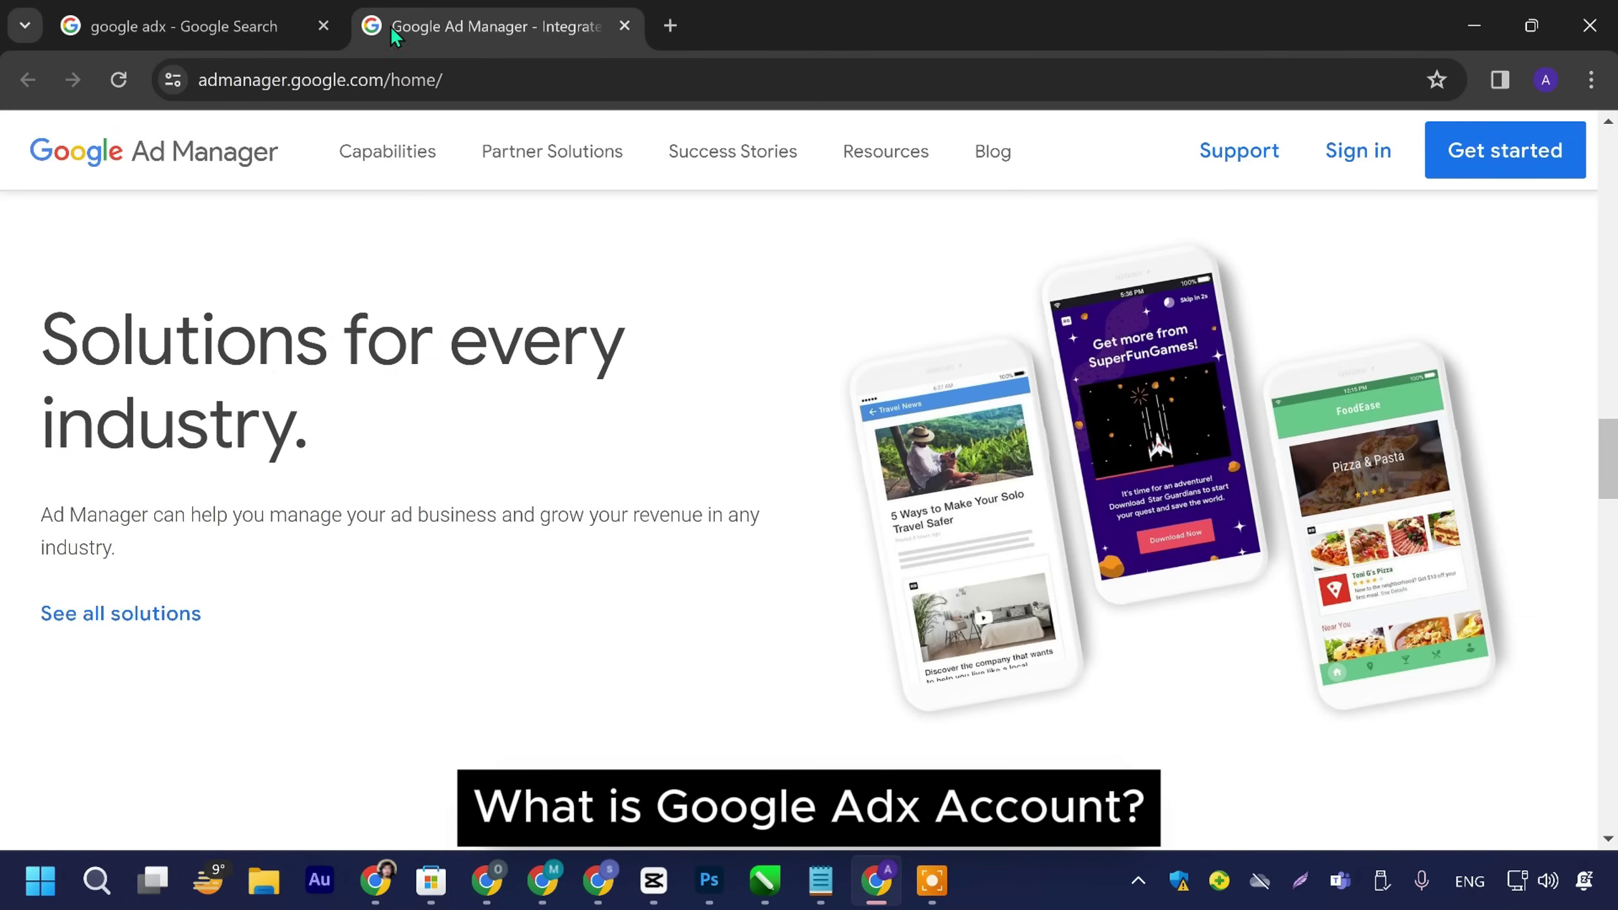
Step: Open the Google AdSense account's home page in the search results tab and look over the estimated earnings and feature cards
{"action": "left_click", "coordinate": [299, 29]}
{"action": "left_click", "coordinate": [344, 81]}
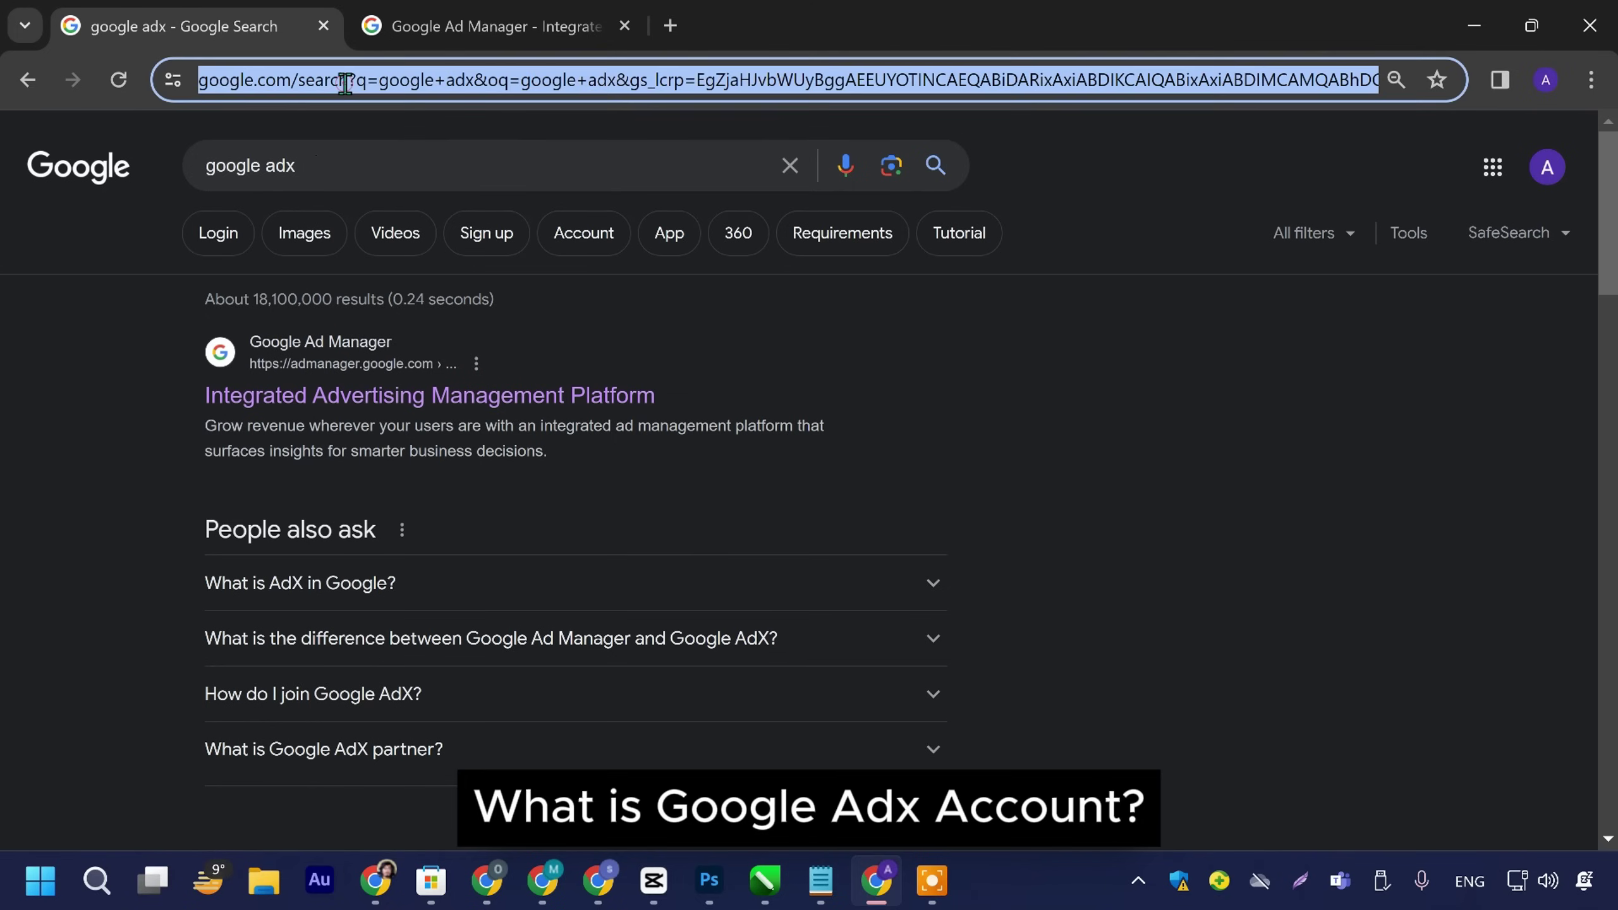
{"action": "type", "text": "adse"}
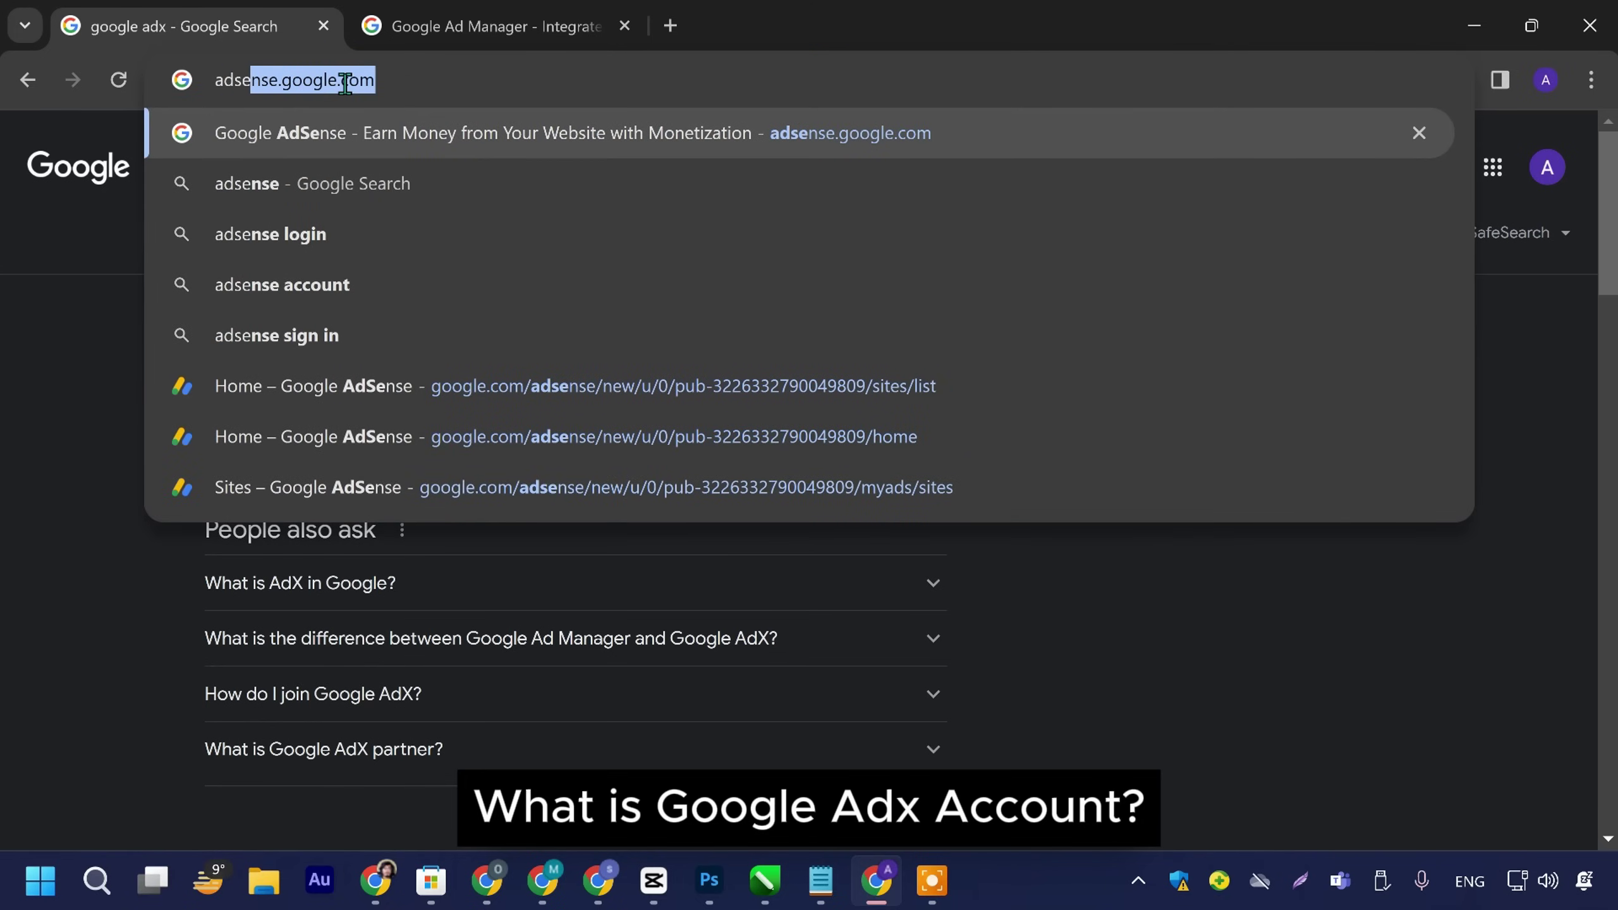
{"action": "key", "text": "Up"}
{"action": "key", "text": "Up"}
{"action": "key", "text": "Up"}
{"action": "key", "text": "Return"}
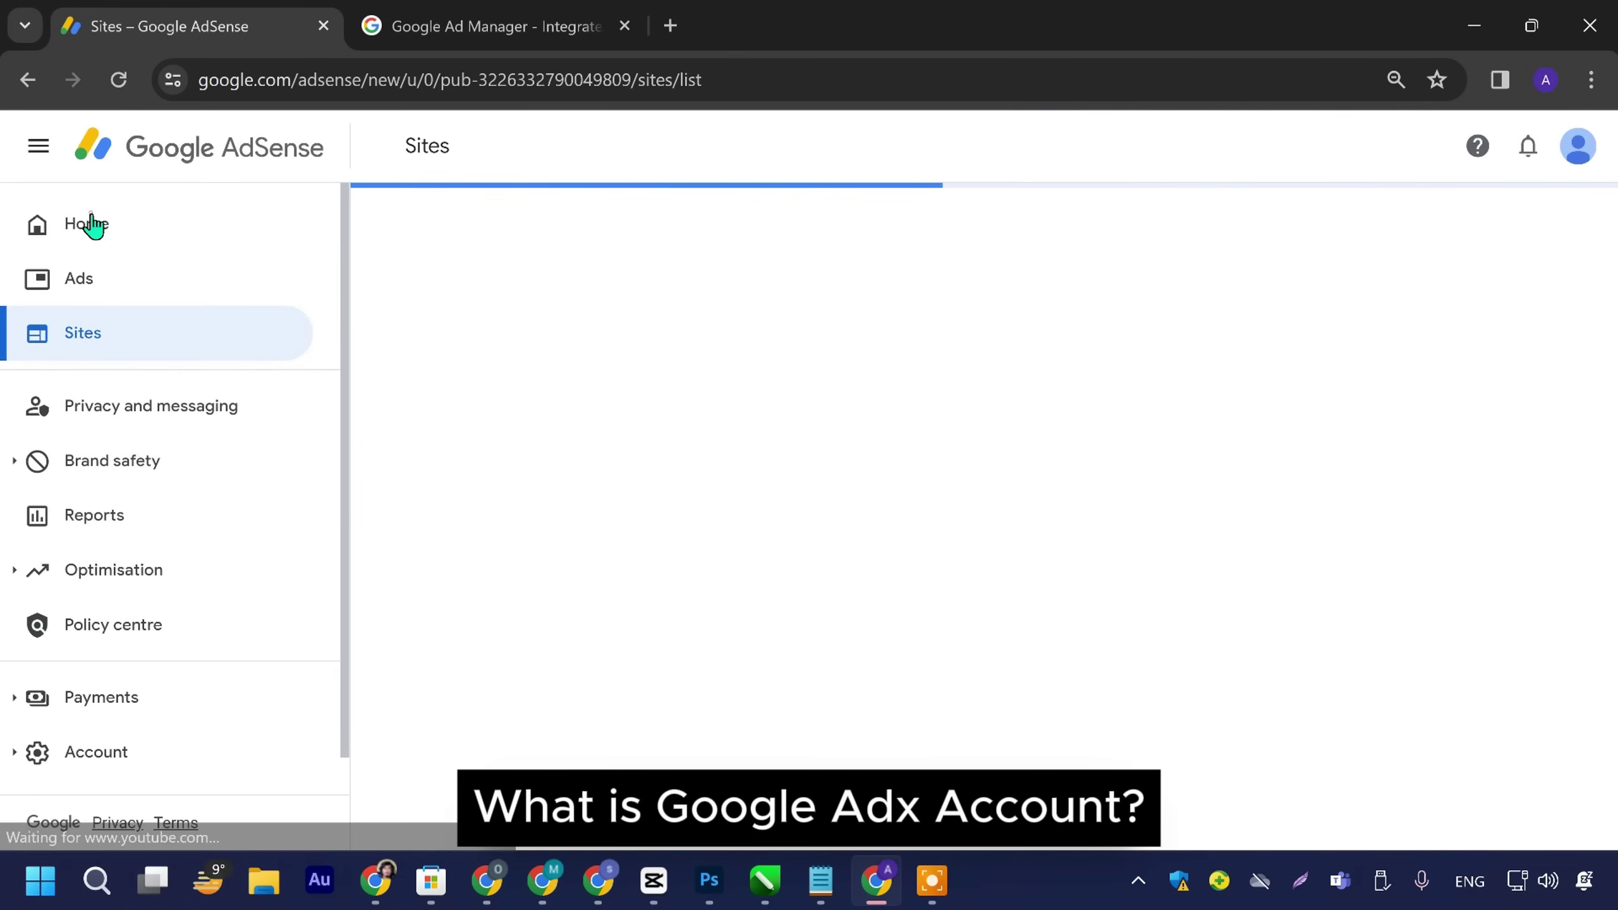
{"action": "left_click", "coordinate": [90, 223]}
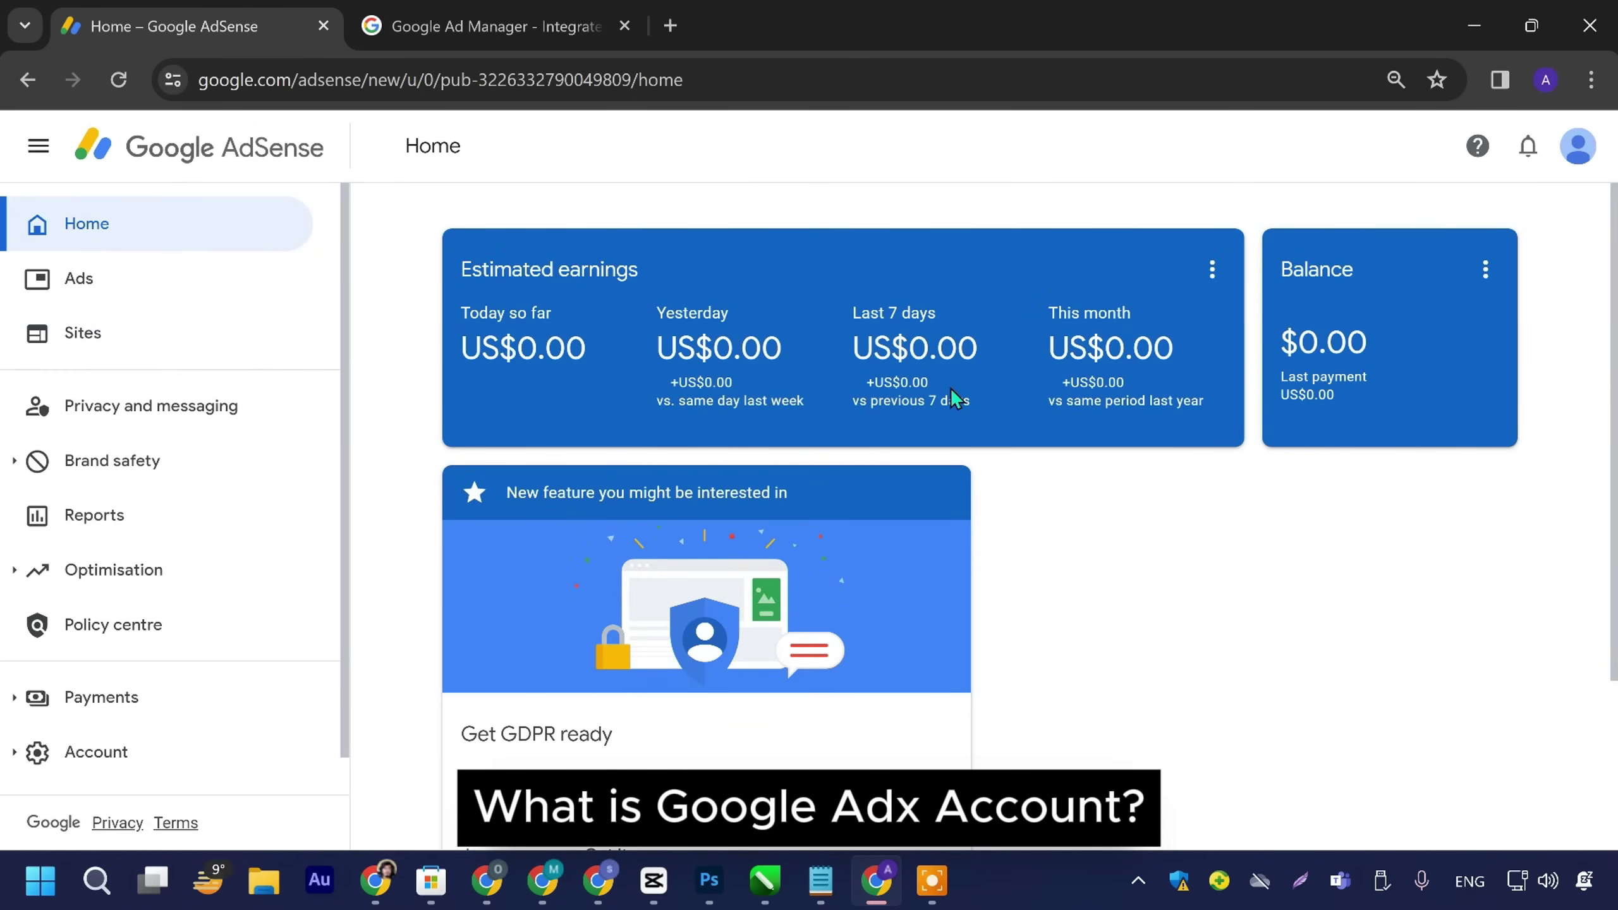
{"action": "scroll", "coordinate": [840, 421], "scroll_direction": "down", "scroll_amount": 3}
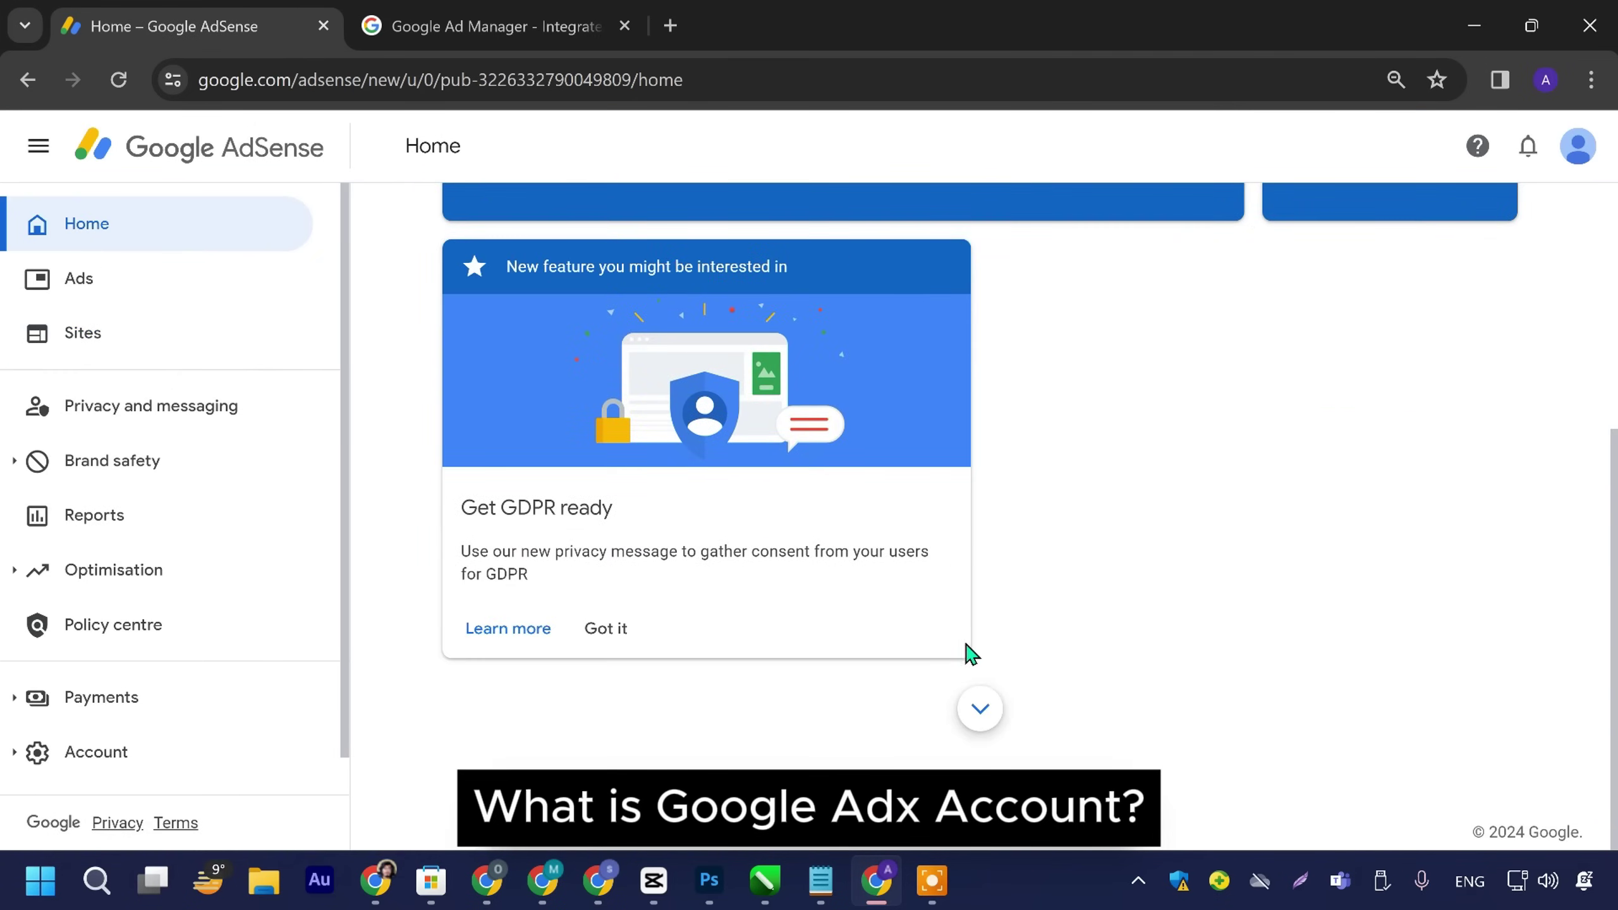
{"action": "scroll", "coordinate": [661, 502], "scroll_direction": "up", "scroll_amount": 5}
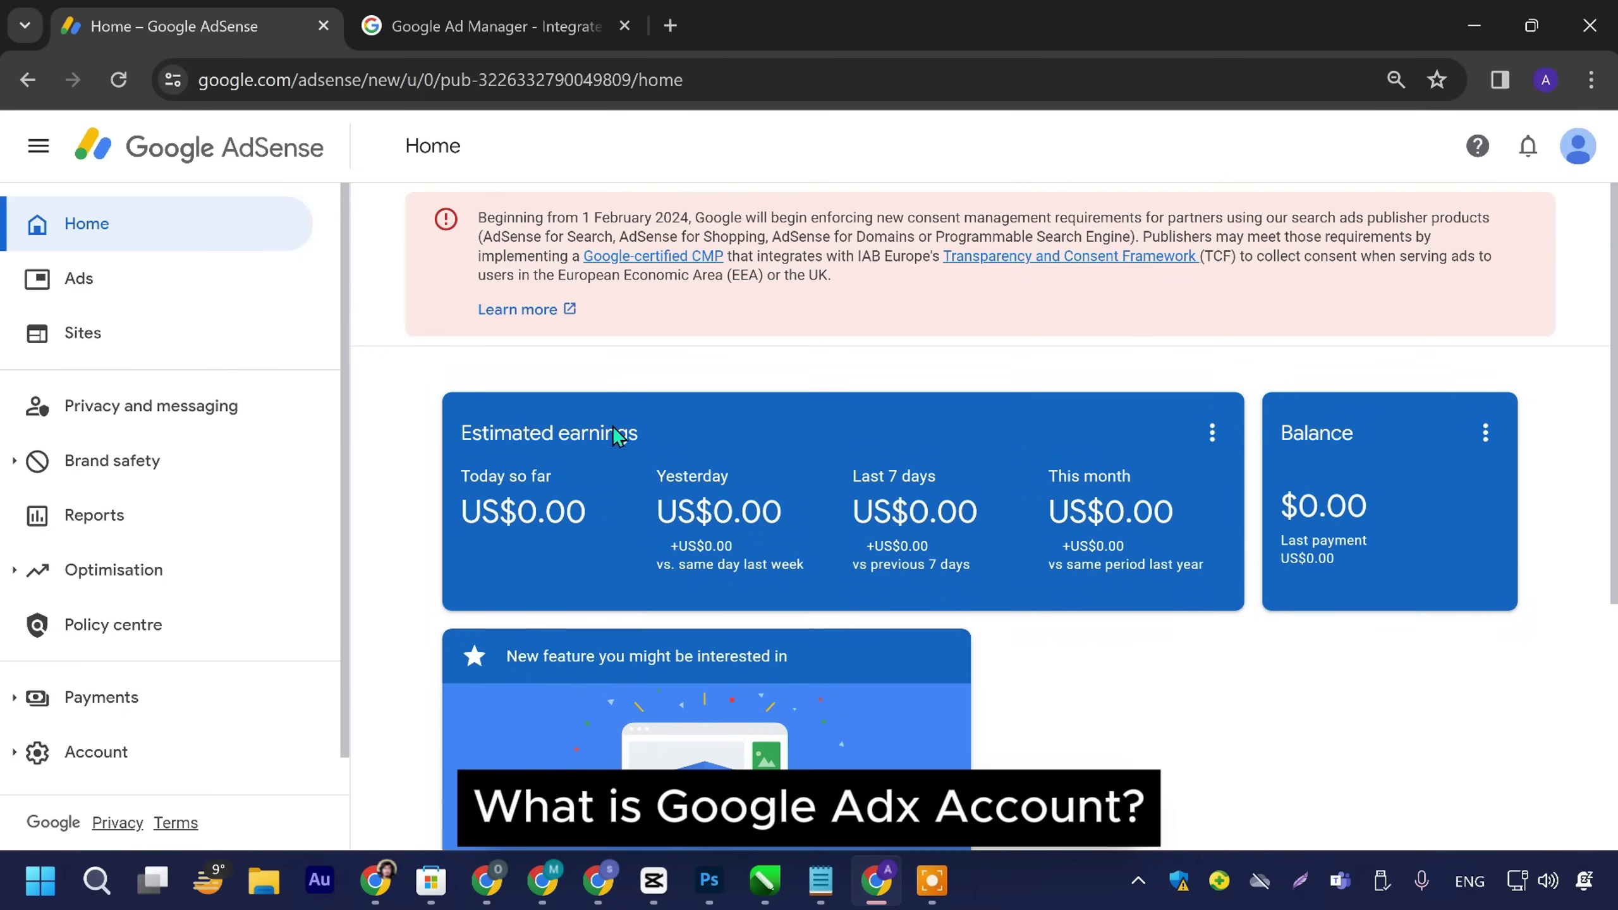
Step: Start the get-started form on the Google Ad Manager site and continue with Web or video publisher as the business description
{"action": "left_click", "coordinate": [484, 25]}
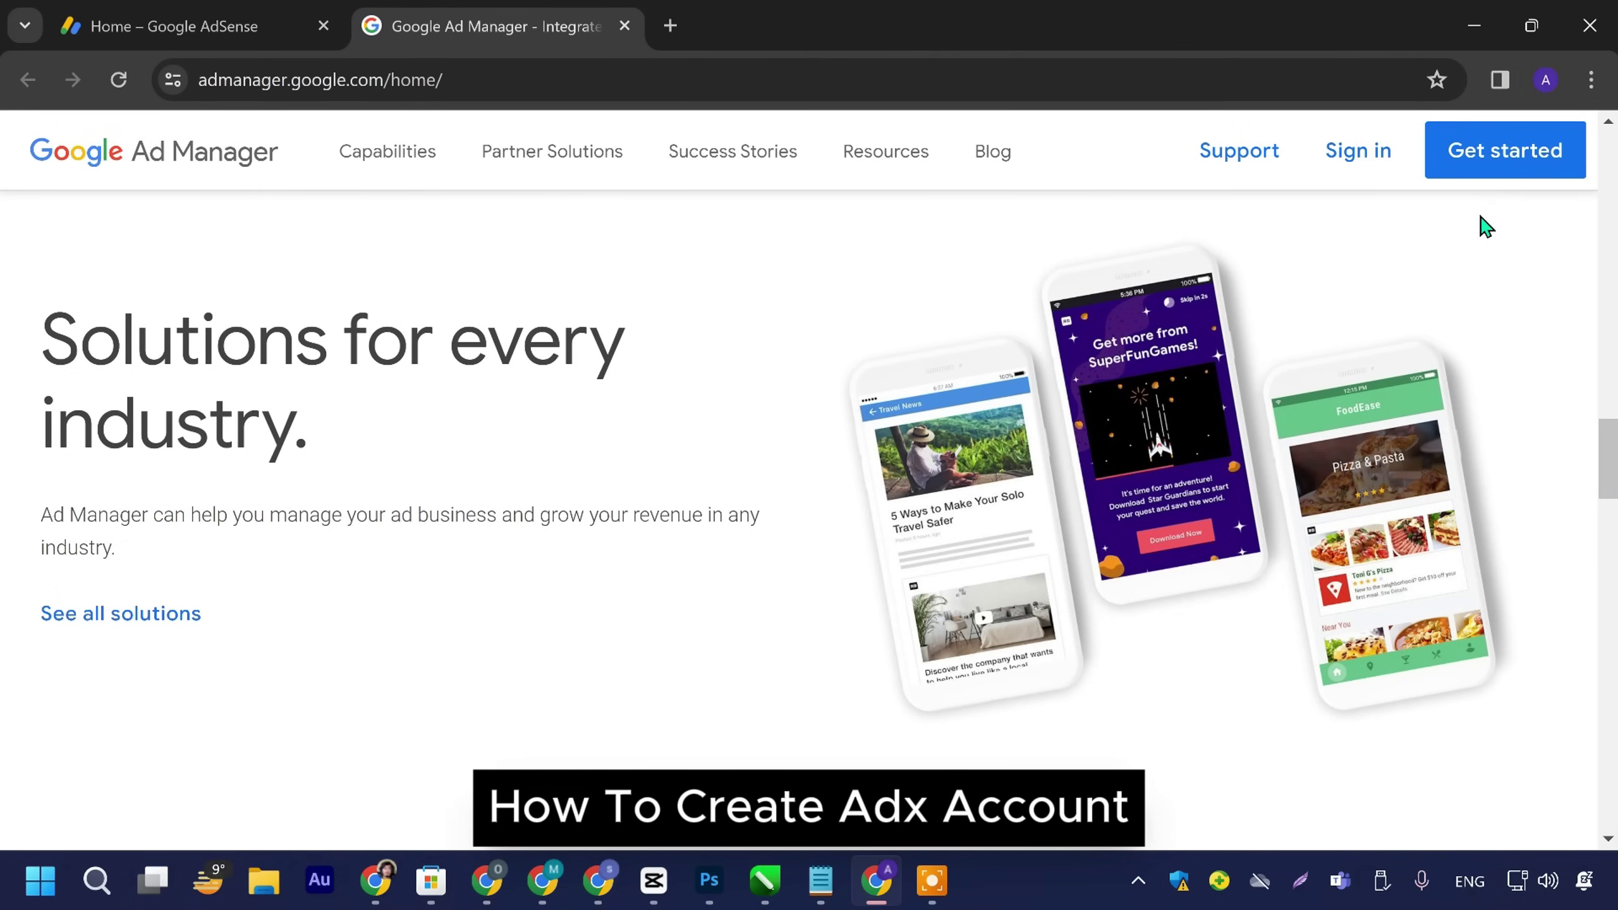
{"action": "left_click", "coordinate": [1484, 166]}
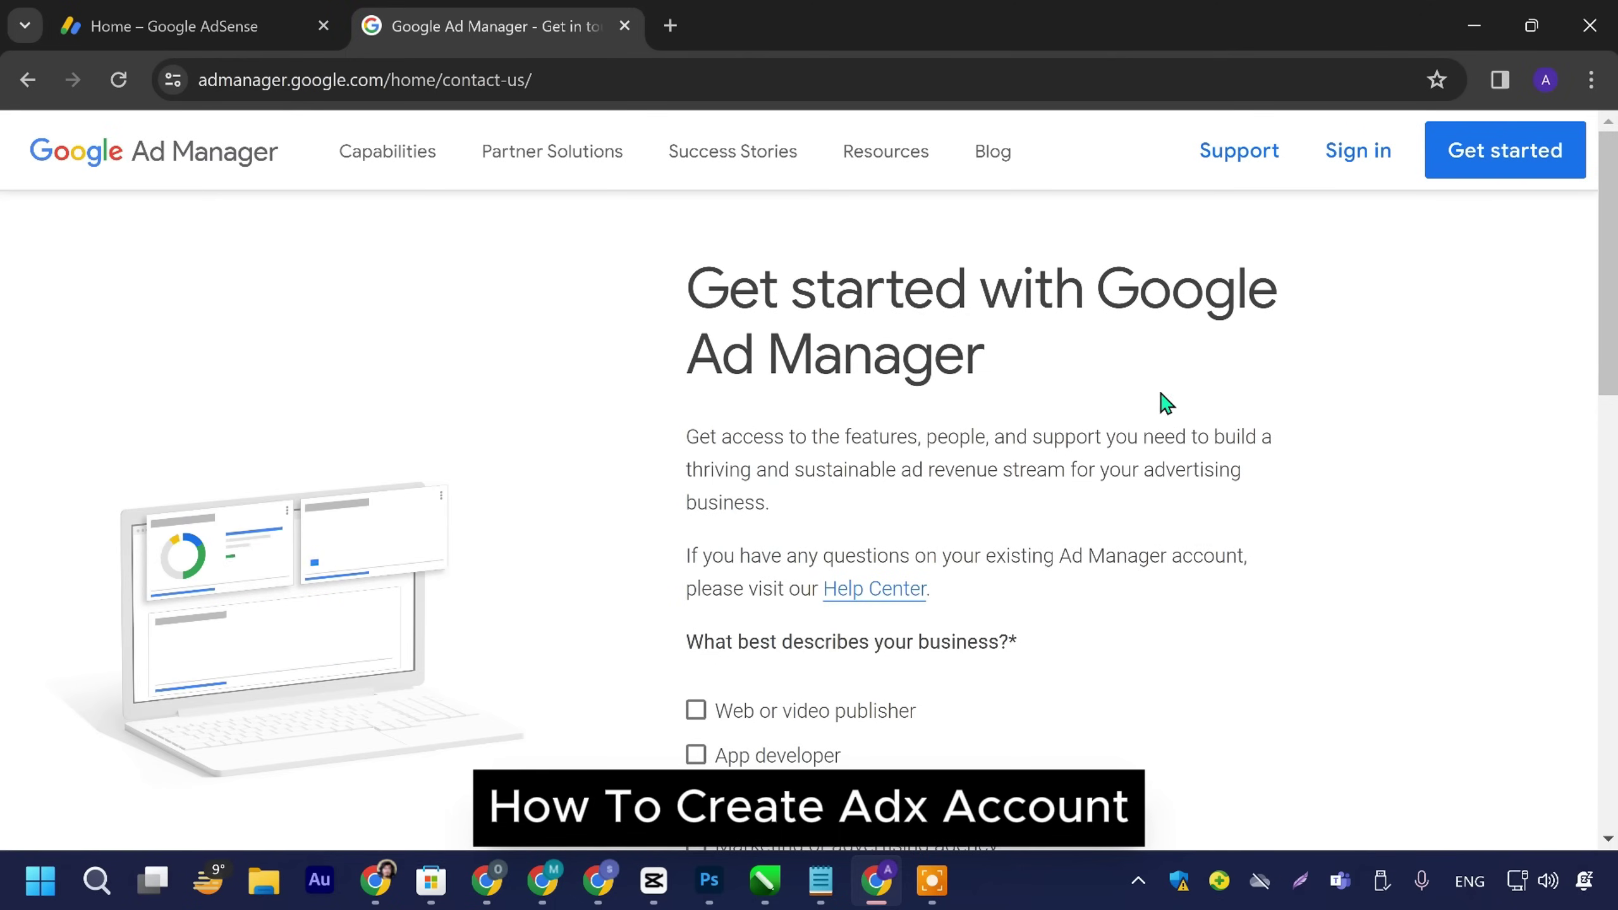
{"action": "scroll", "coordinate": [996, 448], "scroll_direction": "down", "scroll_amount": 7}
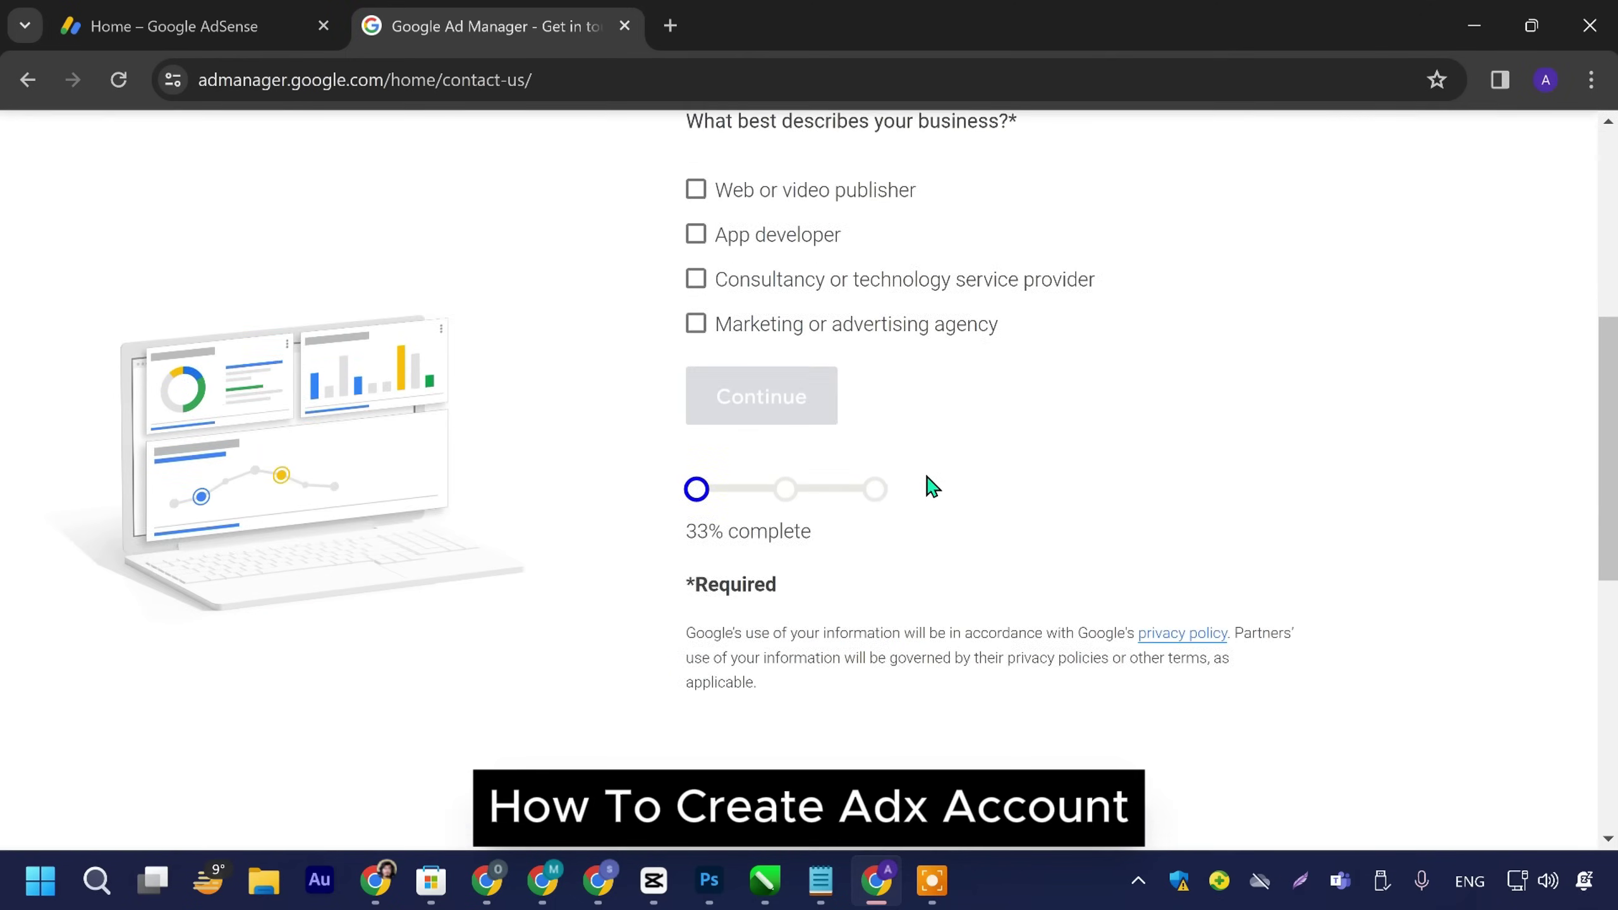
{"action": "scroll", "coordinate": [927, 481], "scroll_direction": "up", "scroll_amount": 7}
{"action": "scroll", "coordinate": [829, 395], "scroll_direction": "down", "scroll_amount": 3}
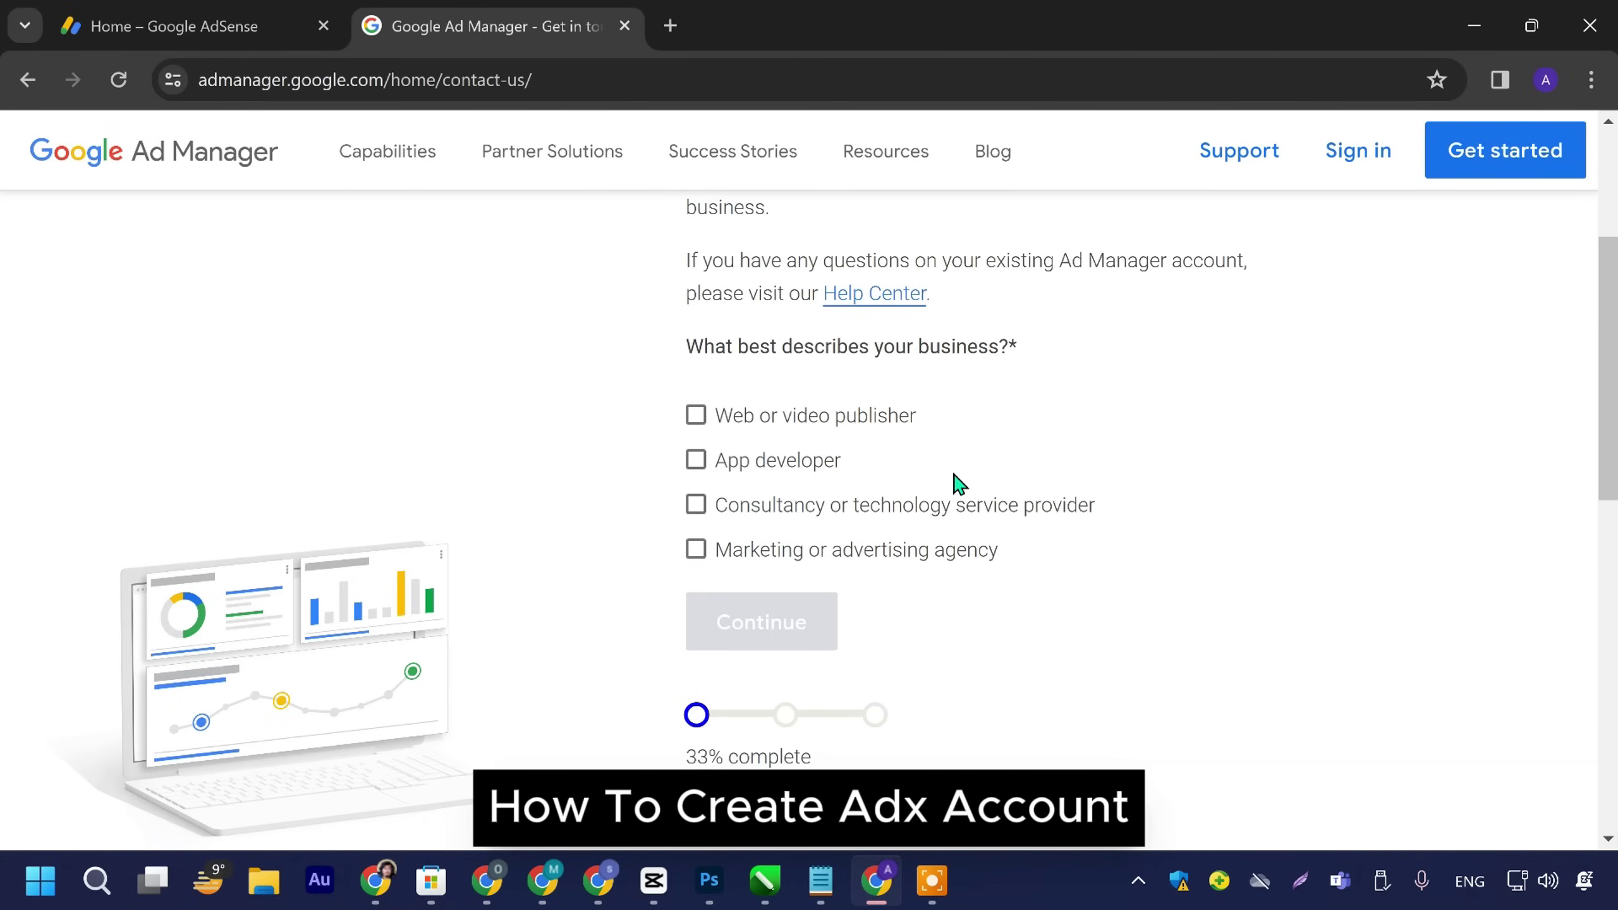
{"action": "scroll", "coordinate": [1146, 516], "scroll_direction": "up", "scroll_amount": 3}
{"action": "scroll", "coordinate": [1033, 520], "scroll_direction": "down", "scroll_amount": 3}
{"action": "left_click", "coordinate": [695, 418]}
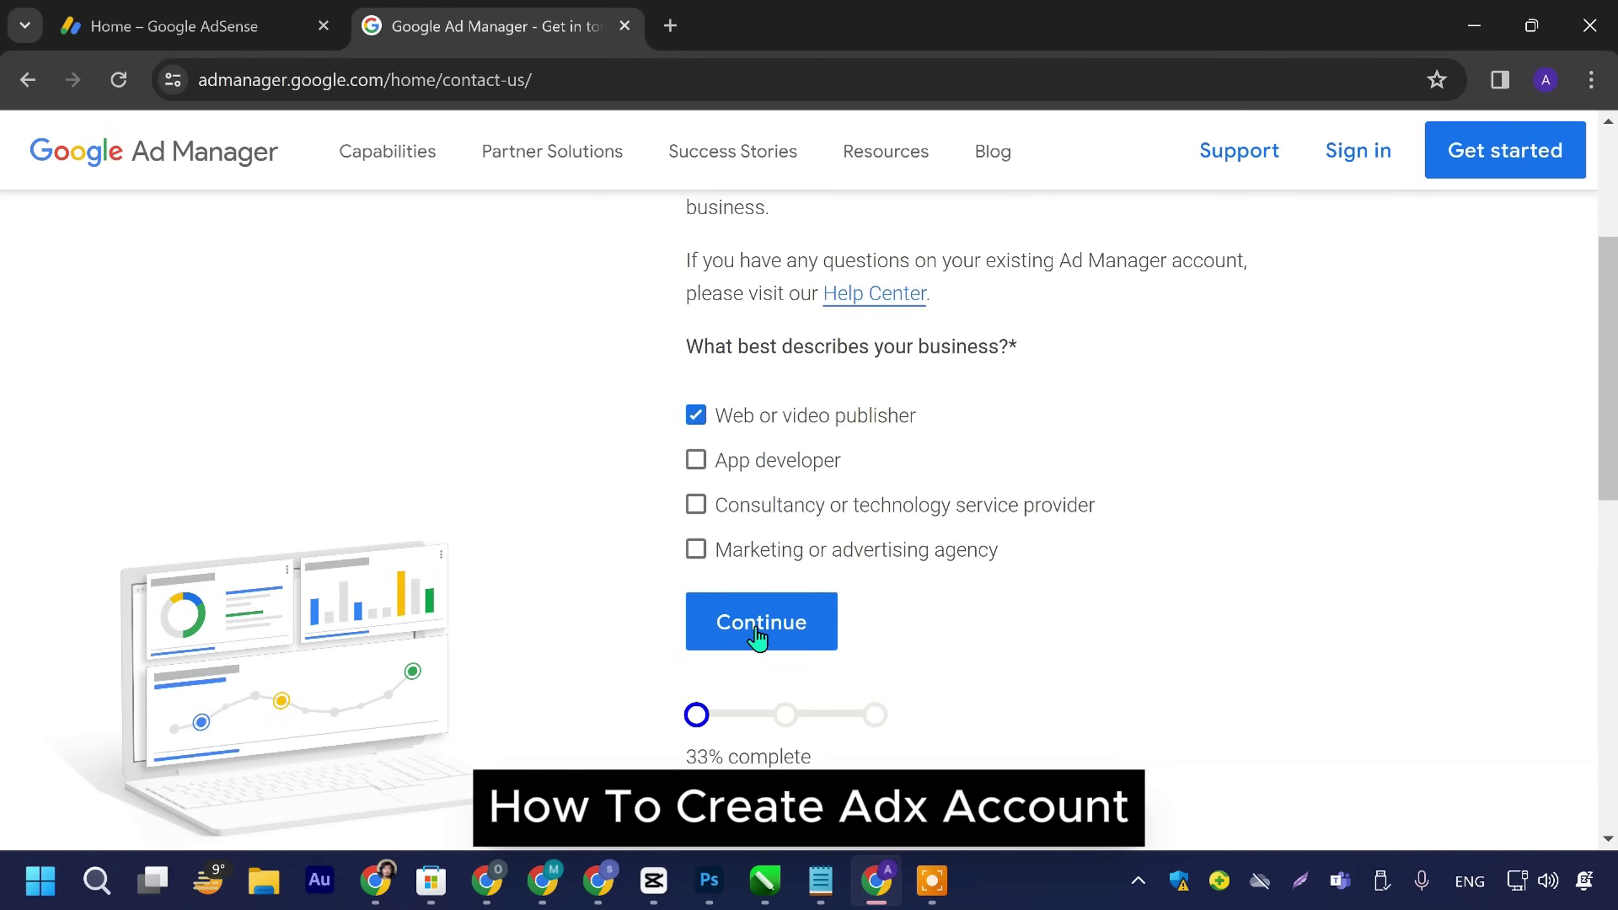
{"action": "left_click", "coordinate": [810, 623]}
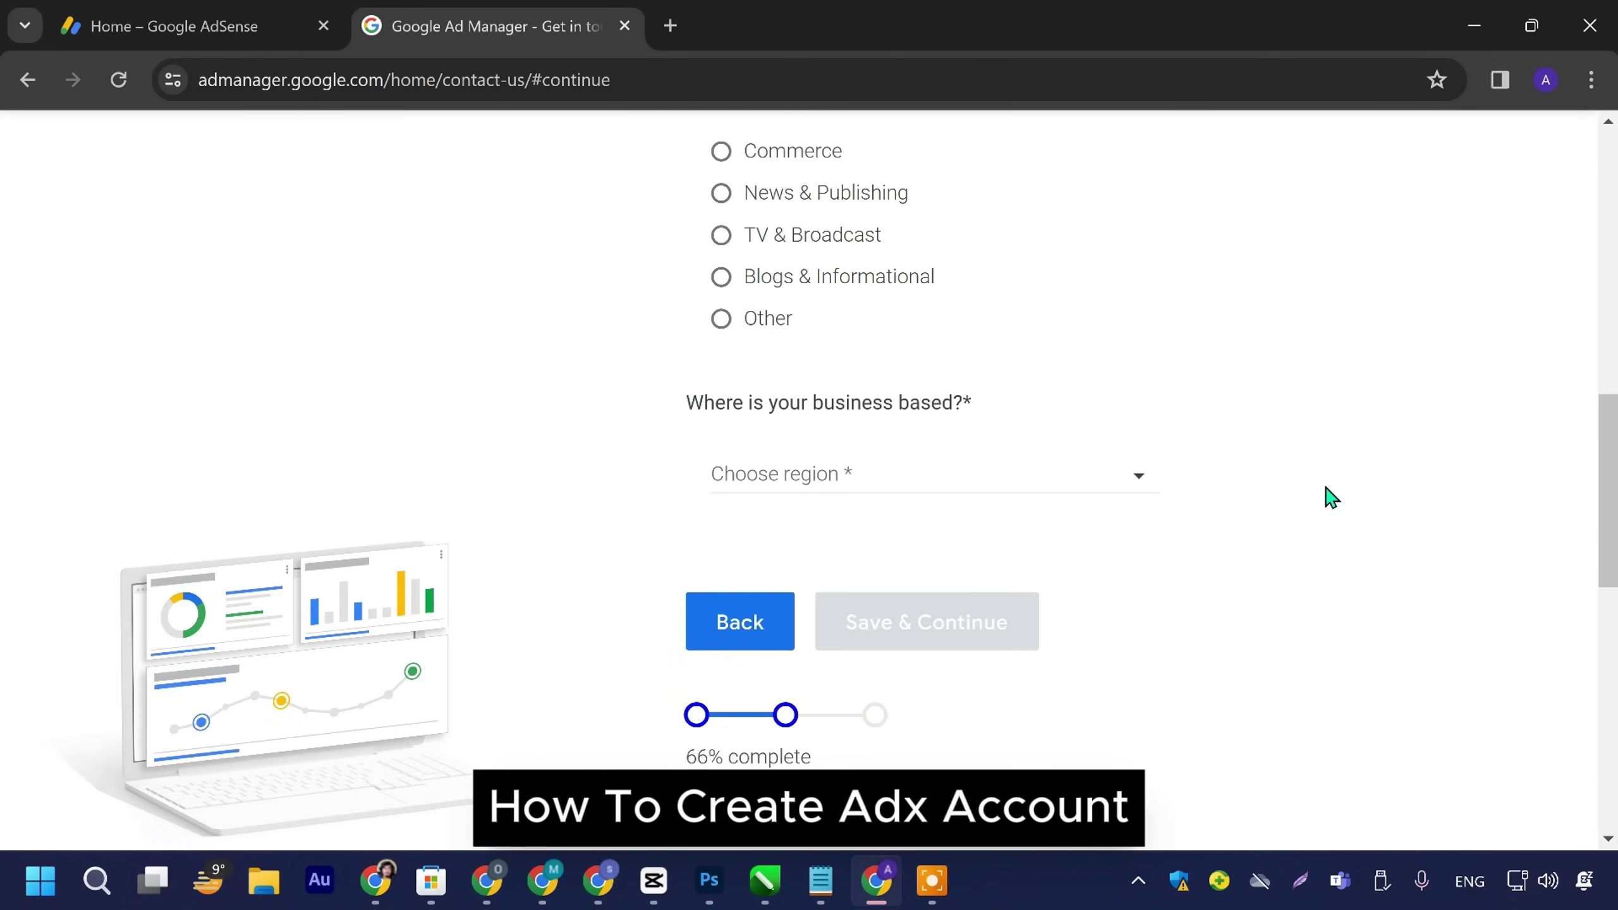
Step: Set the monthly pageviews to 0-1 Million and select the central place to monetize different channels or devices feature
{"action": "scroll", "coordinate": [1615, 531], "scroll_direction": "up", "scroll_amount": 10}
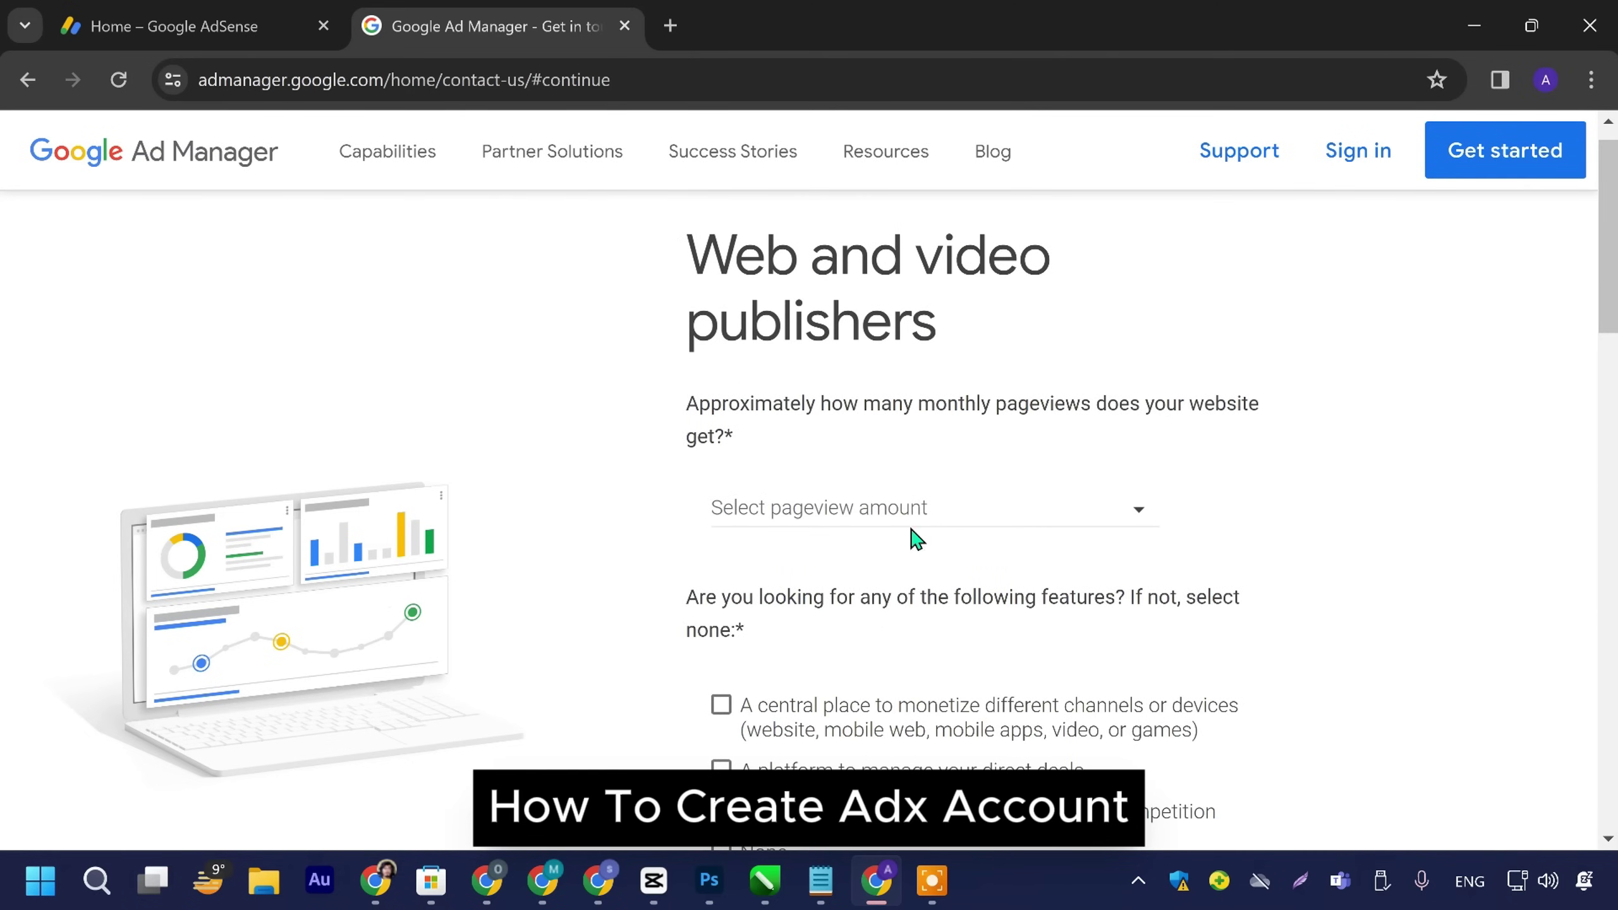
{"action": "left_click", "coordinate": [866, 510]}
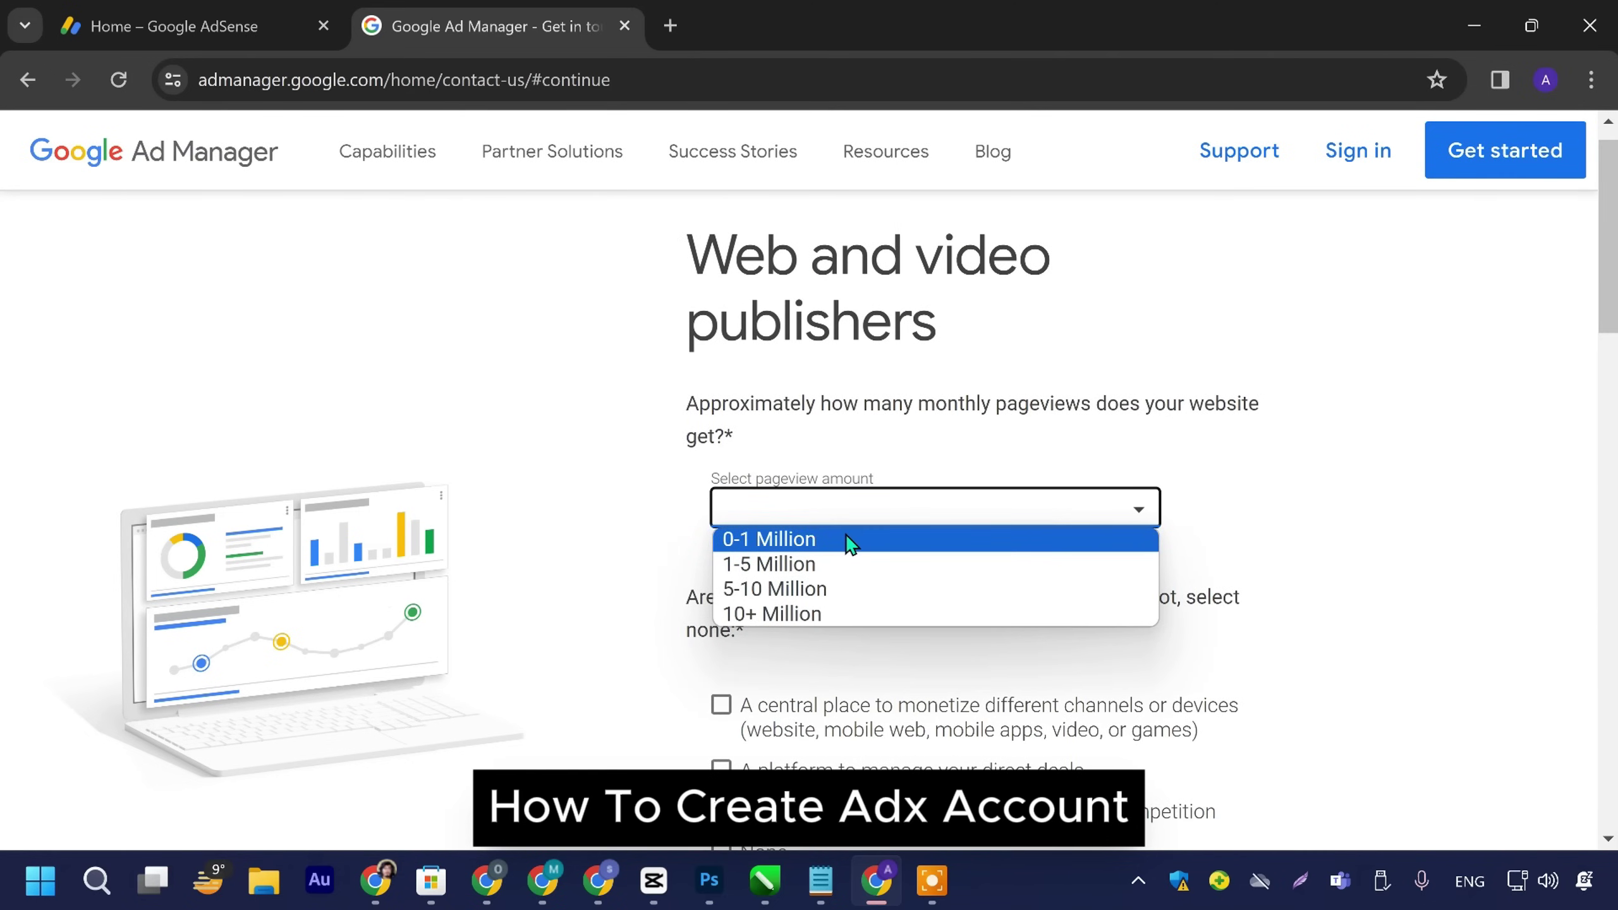
{"action": "left_click", "coordinate": [847, 542]}
{"action": "left_click", "coordinate": [838, 510]}
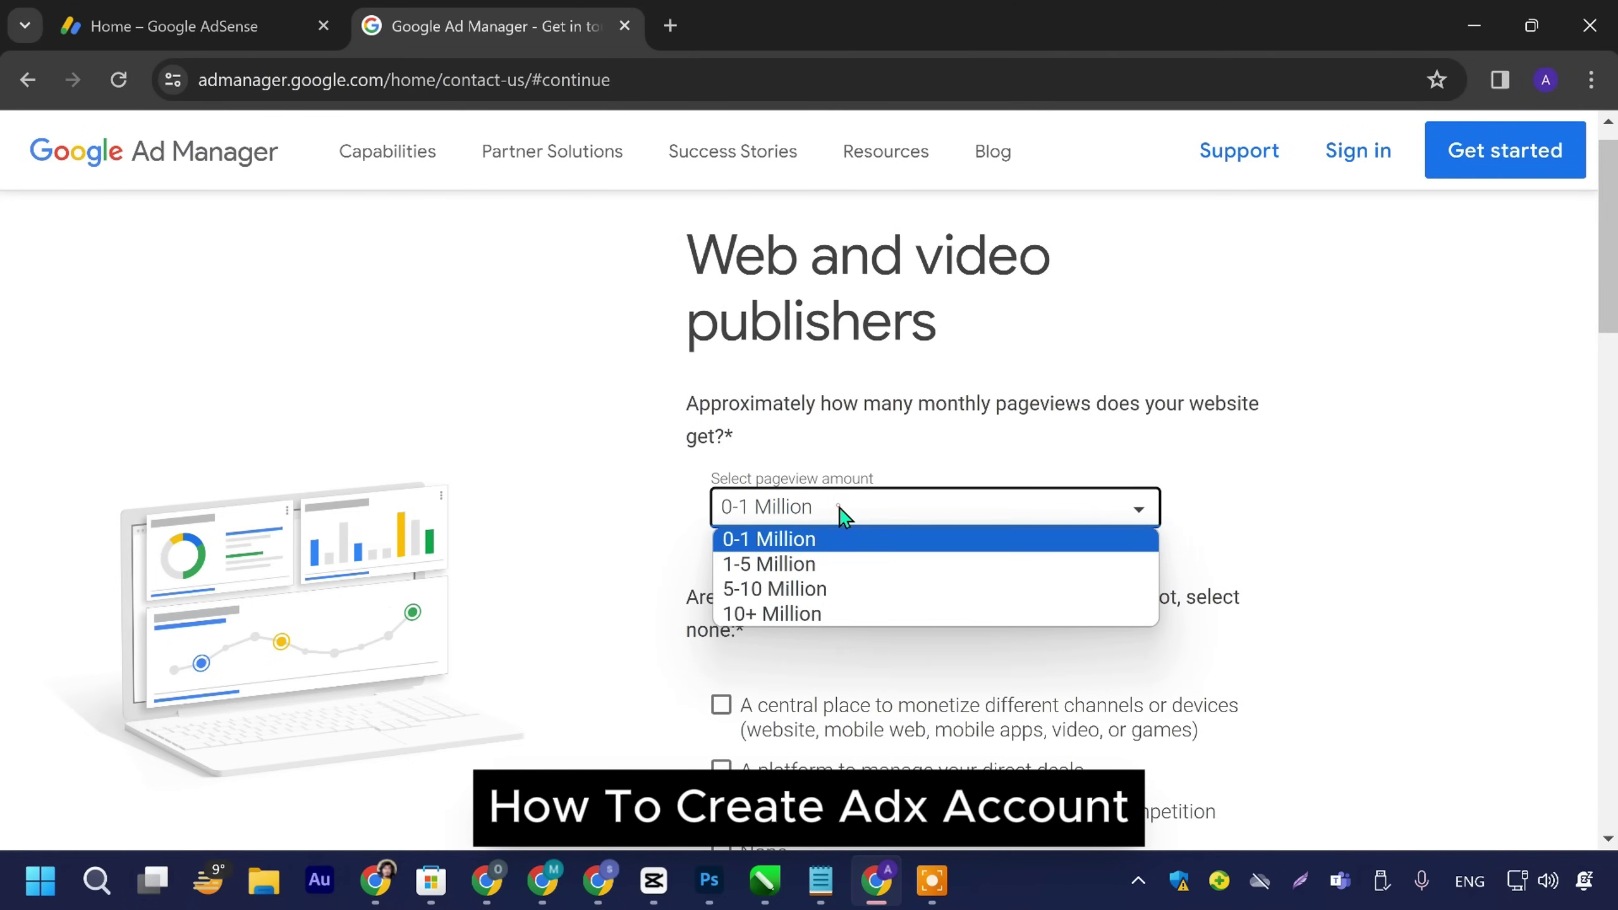
{"action": "left_click", "coordinate": [830, 542]}
{"action": "scroll", "coordinate": [746, 574], "scroll_direction": "down", "scroll_amount": 5}
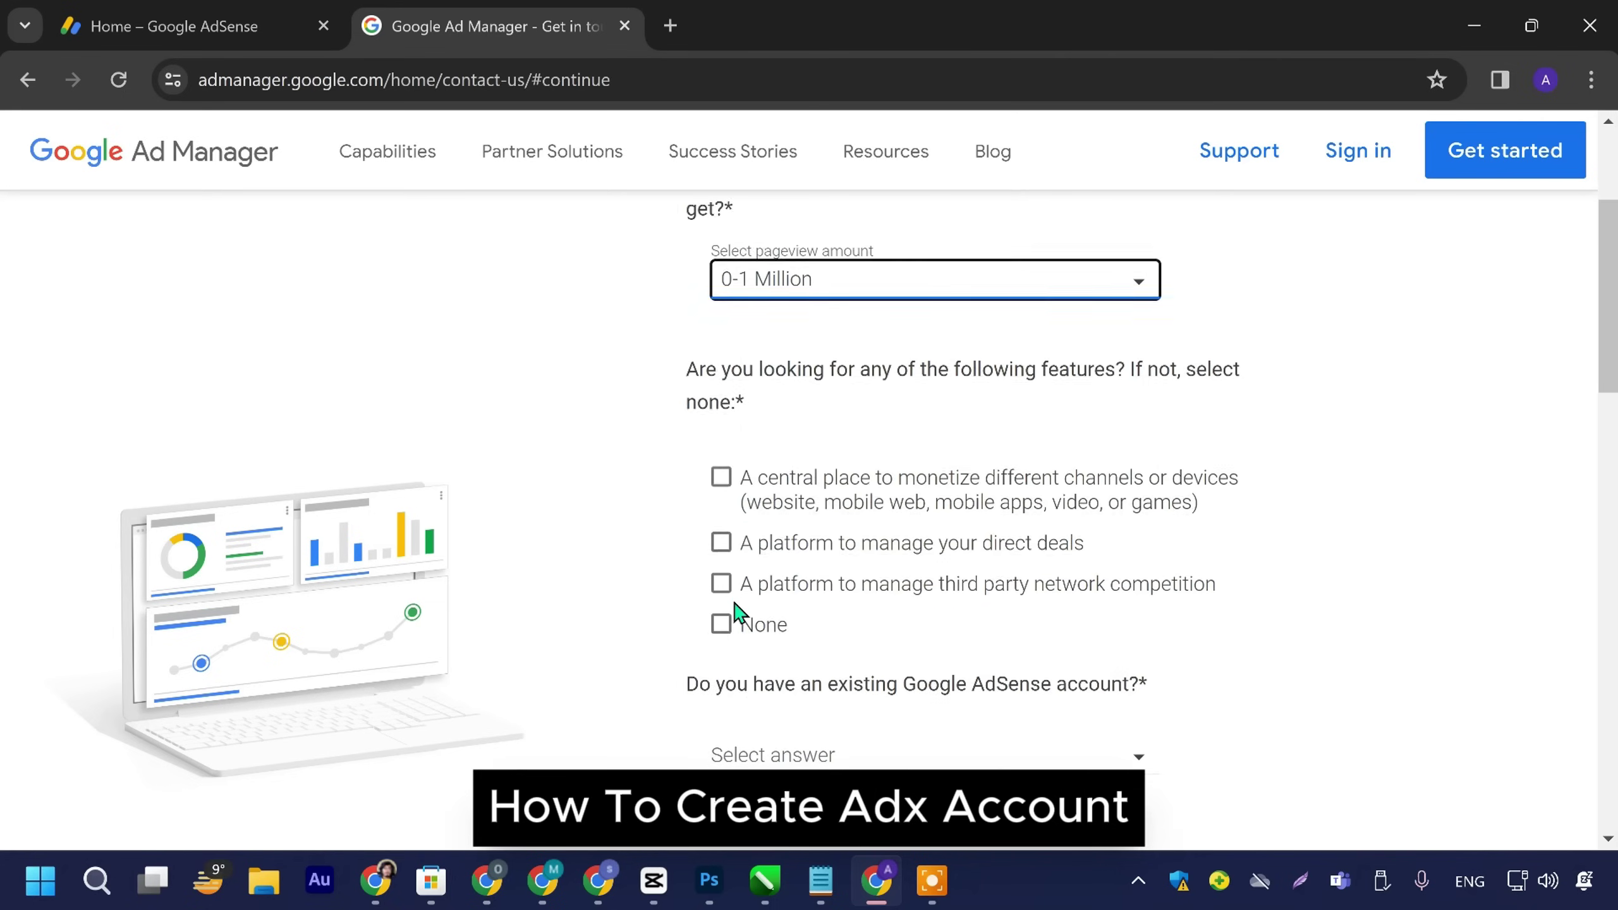
{"action": "left_click", "coordinate": [721, 421]}
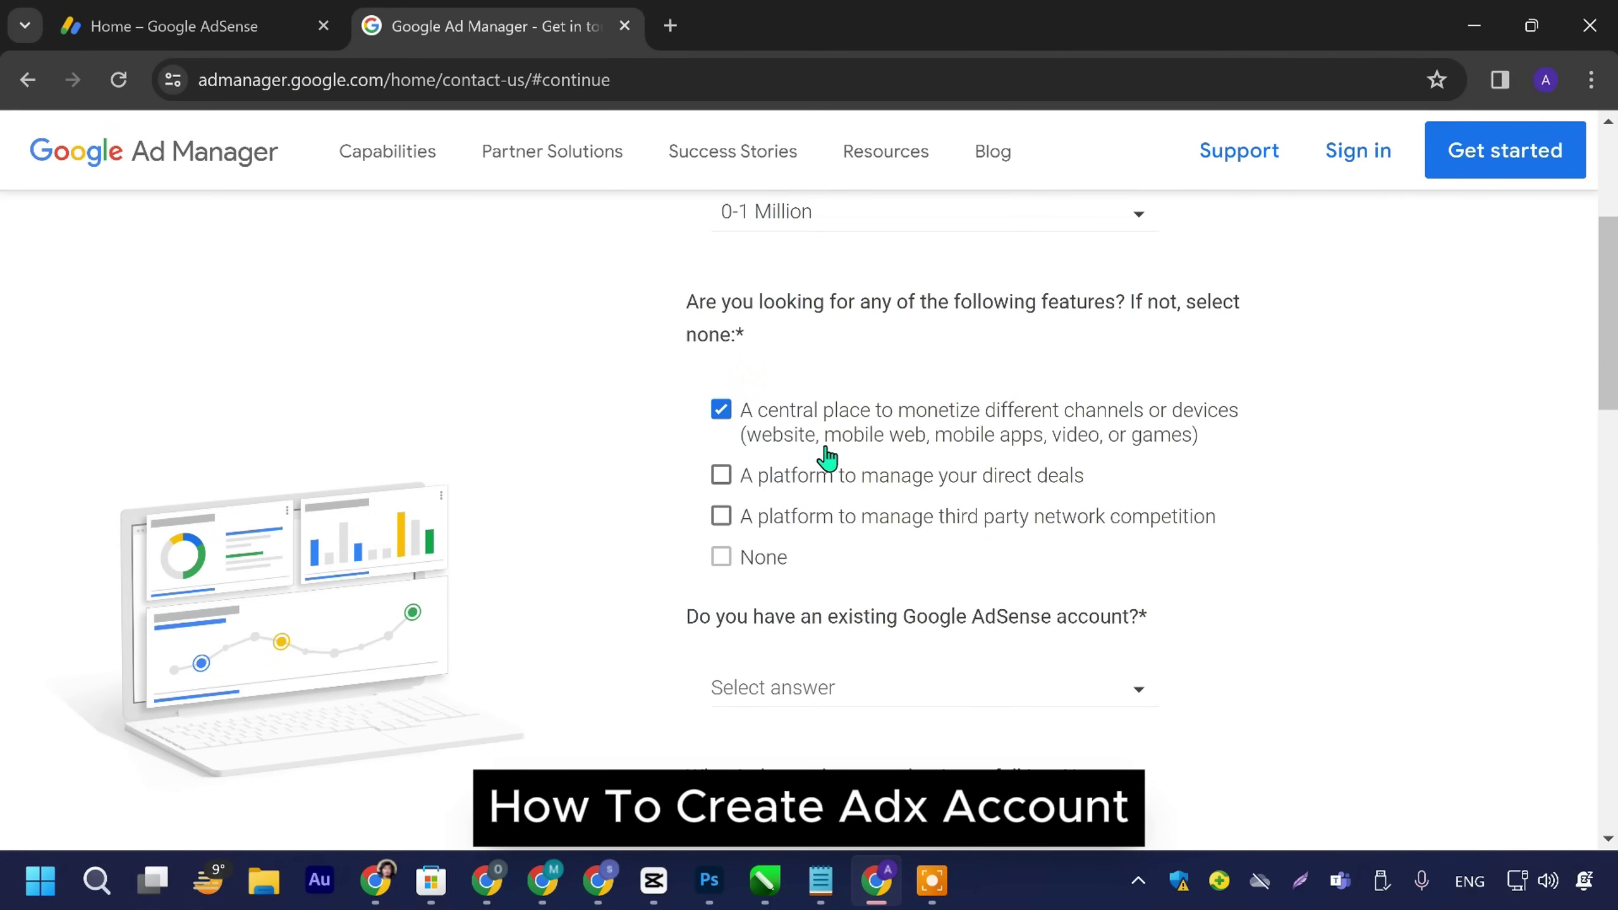
Step: Answer Yes to having an existing Google AdSense account and choose News & Publishing as the business industry
{"action": "scroll", "coordinate": [956, 449], "scroll_direction": "down", "scroll_amount": 5}
{"action": "left_click", "coordinate": [883, 398]}
{"action": "left_click", "coordinate": [857, 426]}
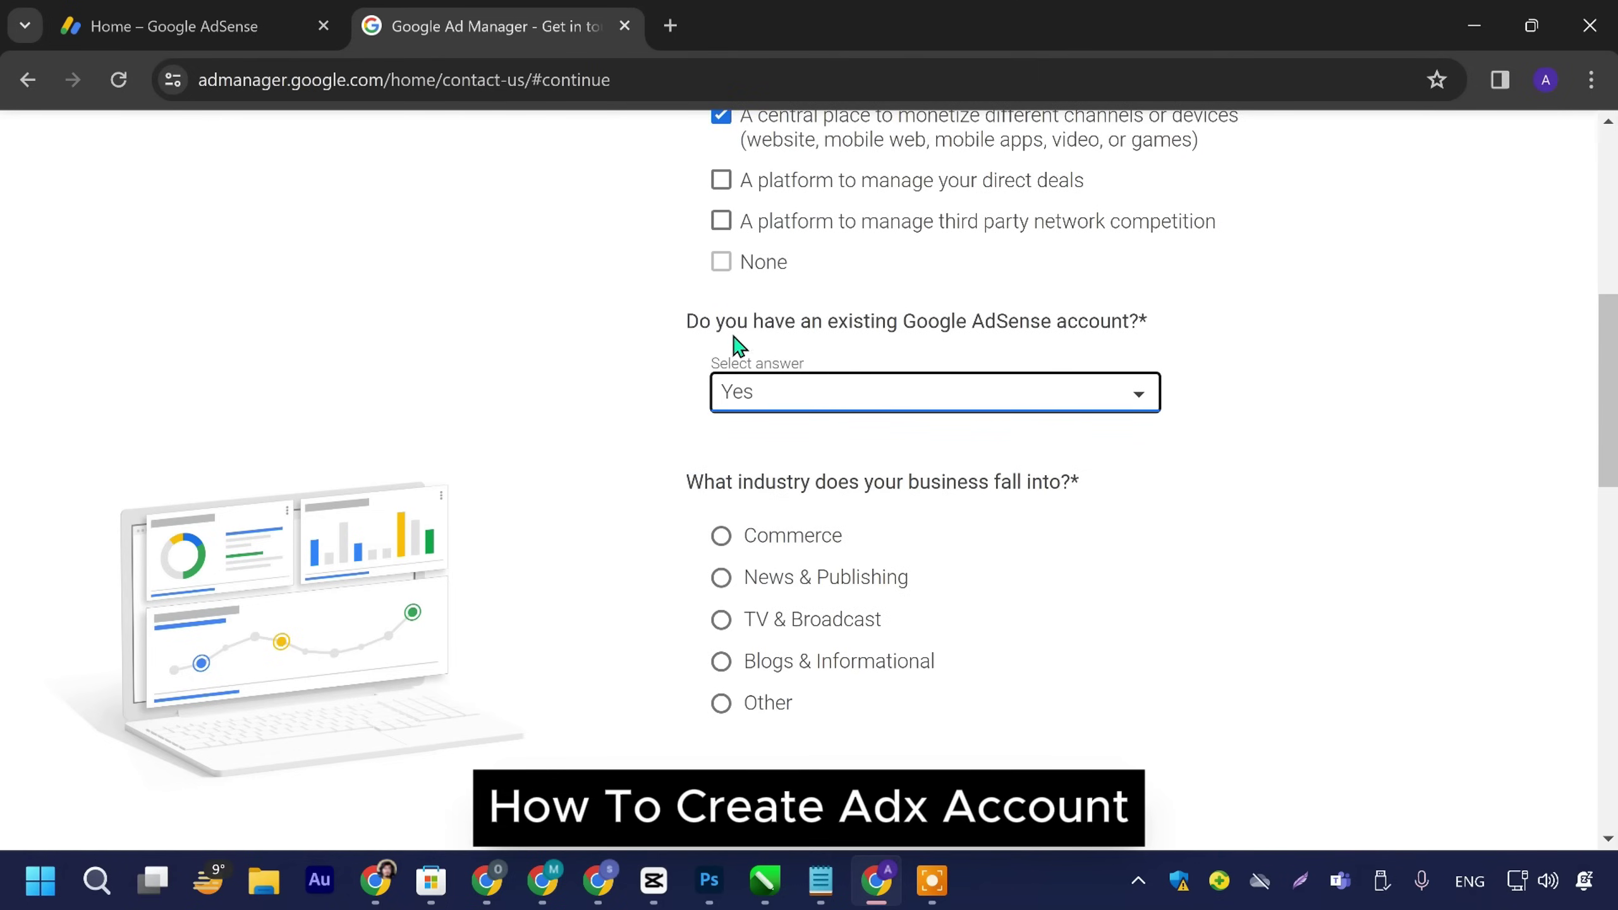
{"action": "left_click", "coordinate": [722, 578]}
Step: Set the business region to Asia, then save the answers and continue
{"action": "scroll", "coordinate": [967, 552], "scroll_direction": "down", "scroll_amount": 4}
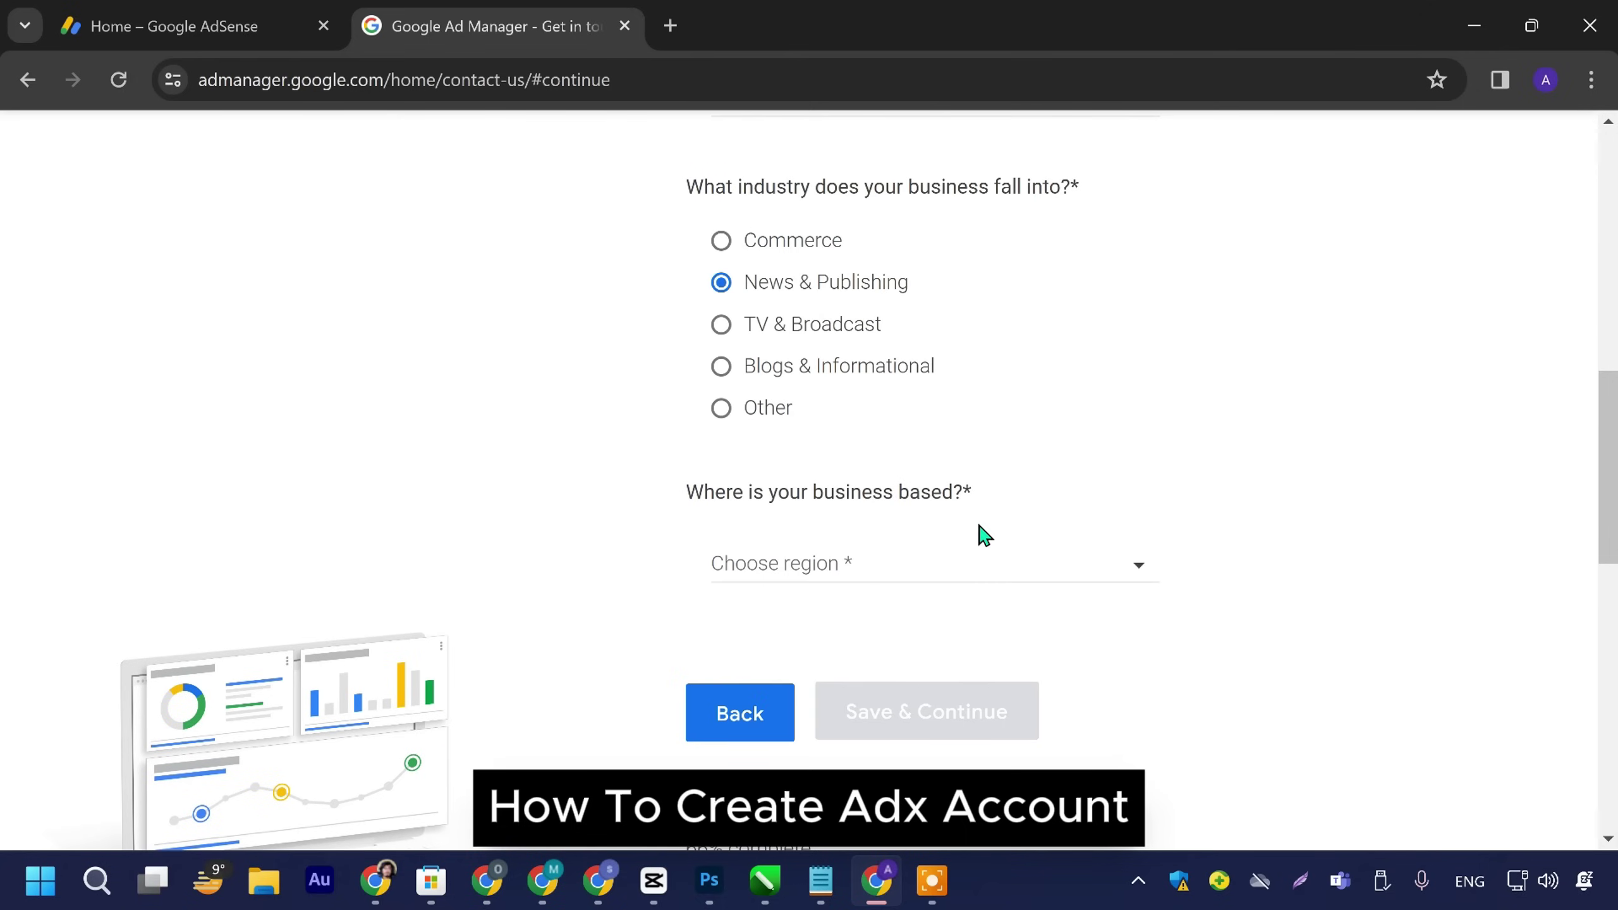
{"action": "left_click", "coordinate": [930, 563]}
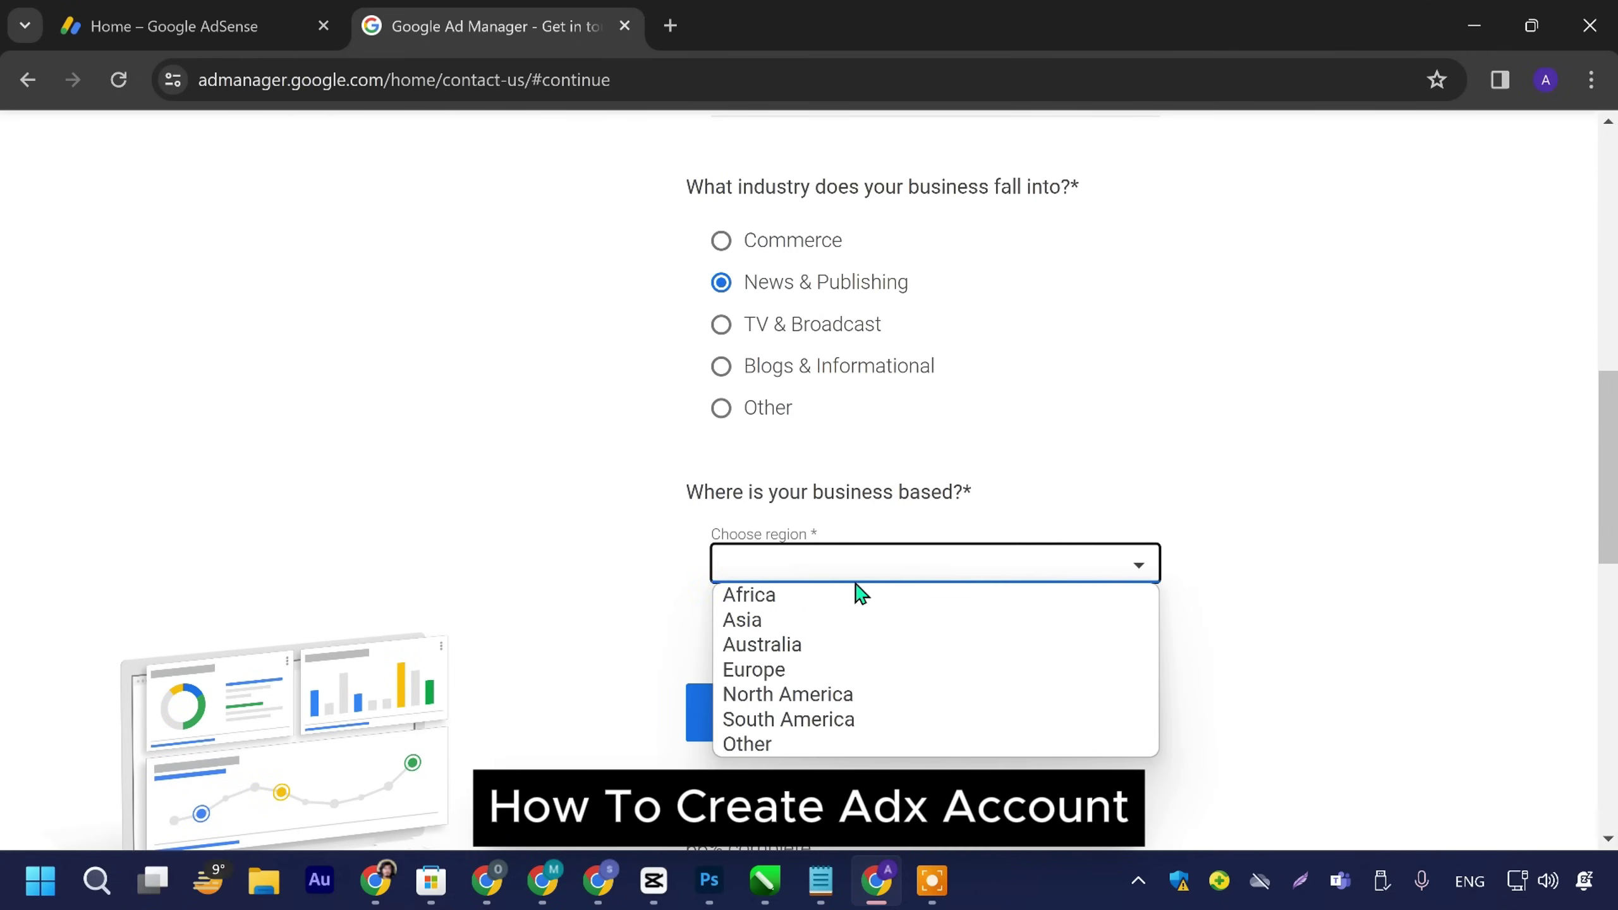
{"action": "left_click", "coordinate": [821, 621]}
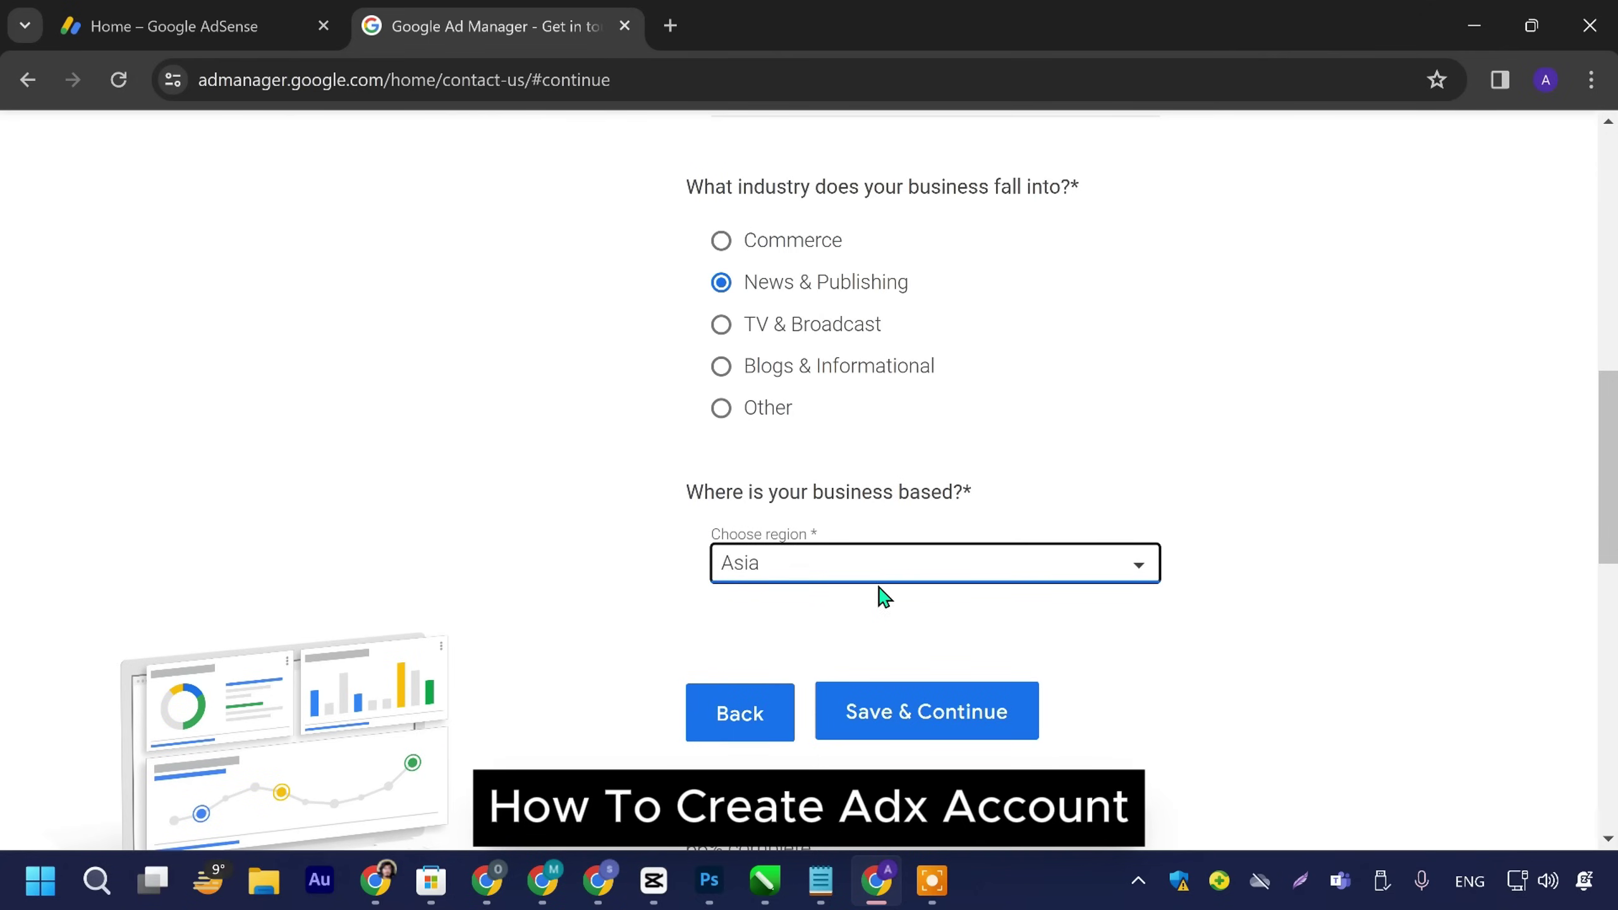
{"action": "left_click", "coordinate": [1002, 718]}
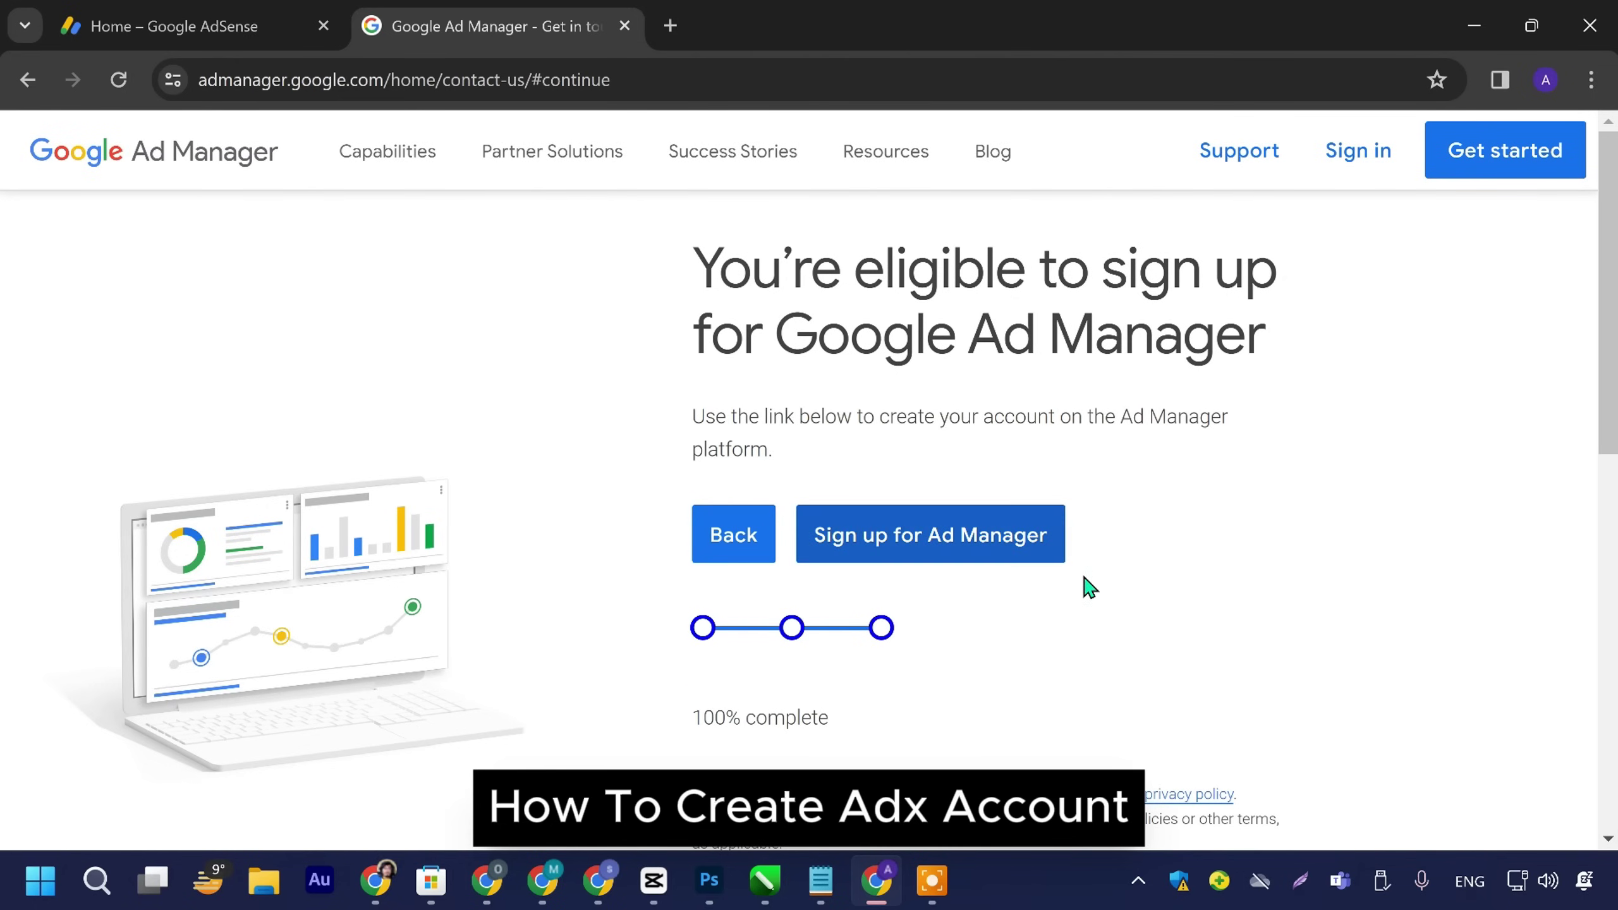
Step: Open the Ad Manager sign-up page and accept the Terms and Conditions of the network setup
{"action": "left_click", "coordinate": [964, 563]}
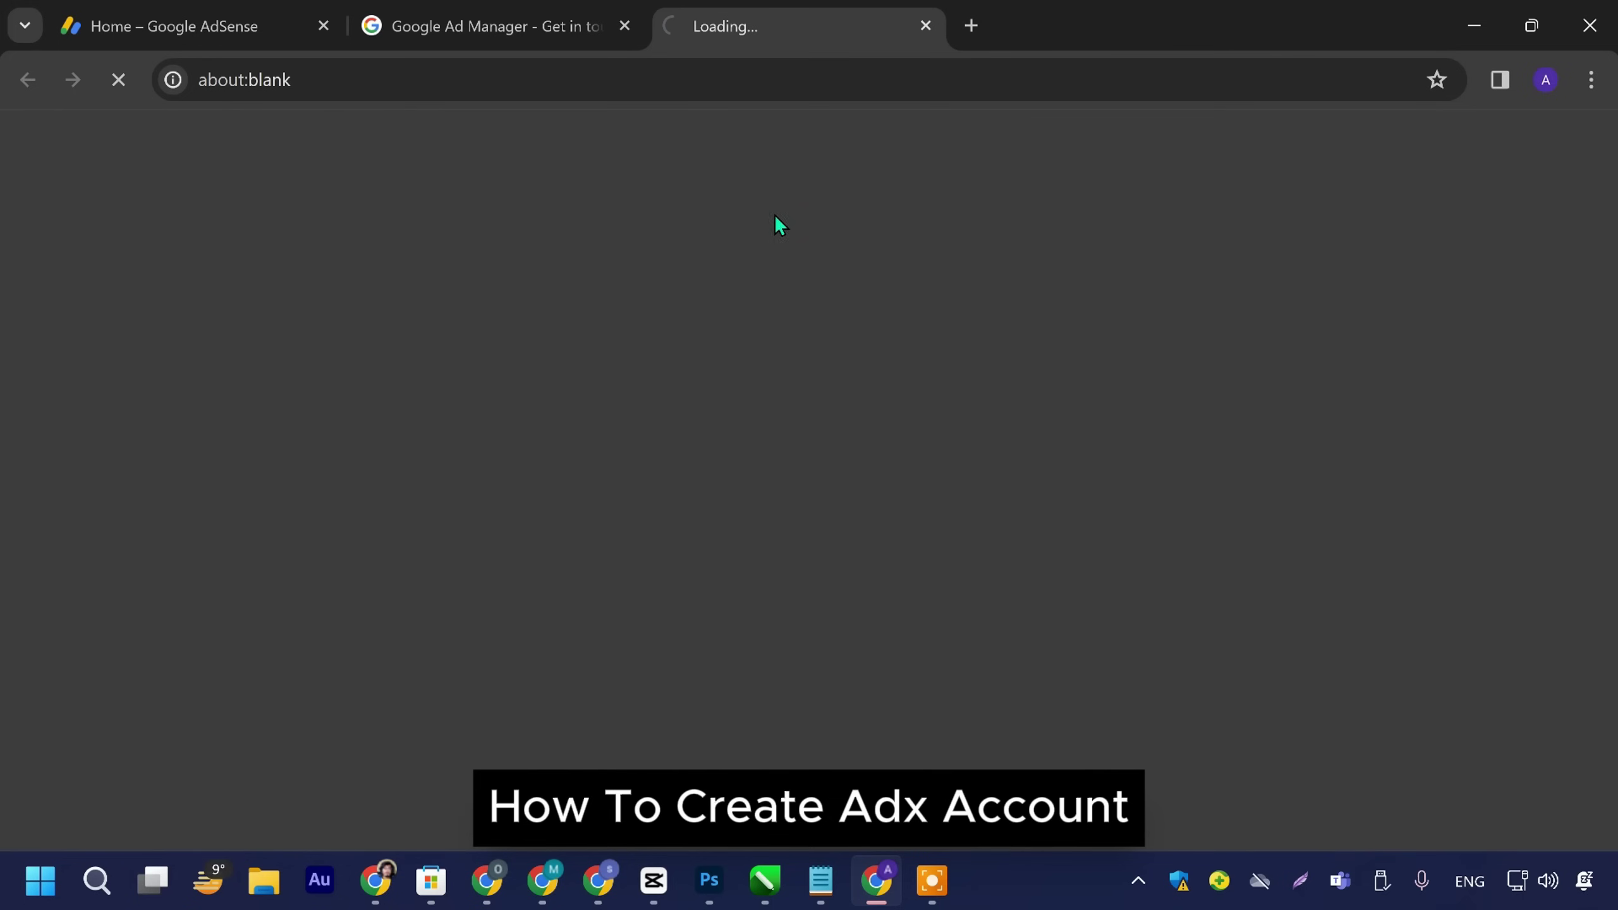
{"action": "left_click", "coordinate": [520, 24]}
{"action": "left_click", "coordinate": [795, 19]}
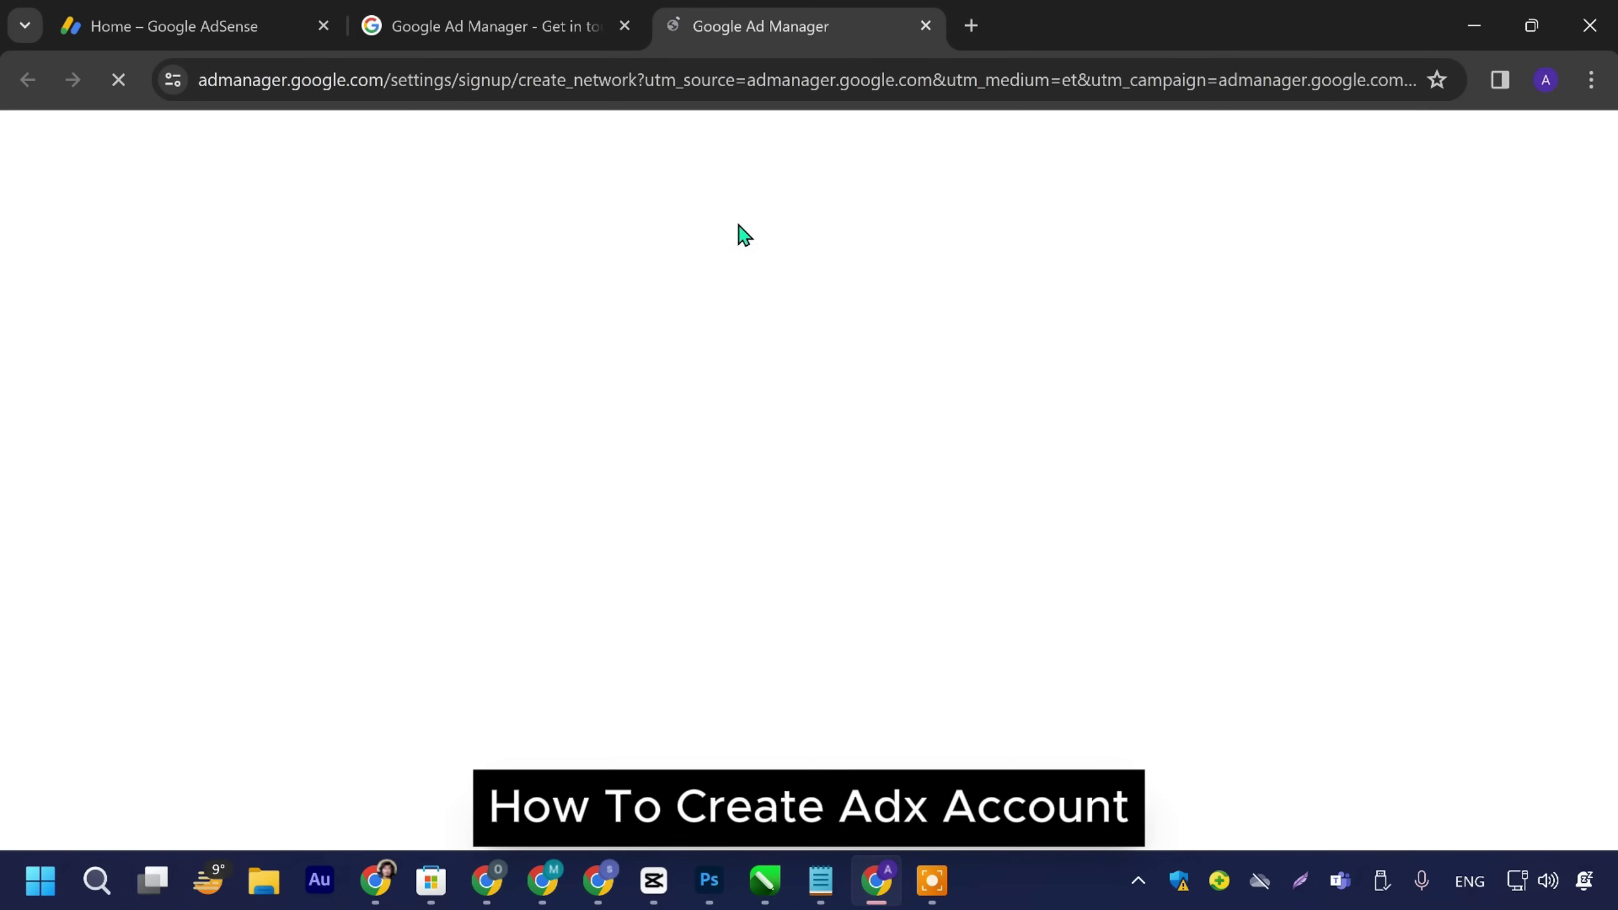
{"action": "scroll", "coordinate": [856, 322], "scroll_direction": "down", "scroll_amount": 10}
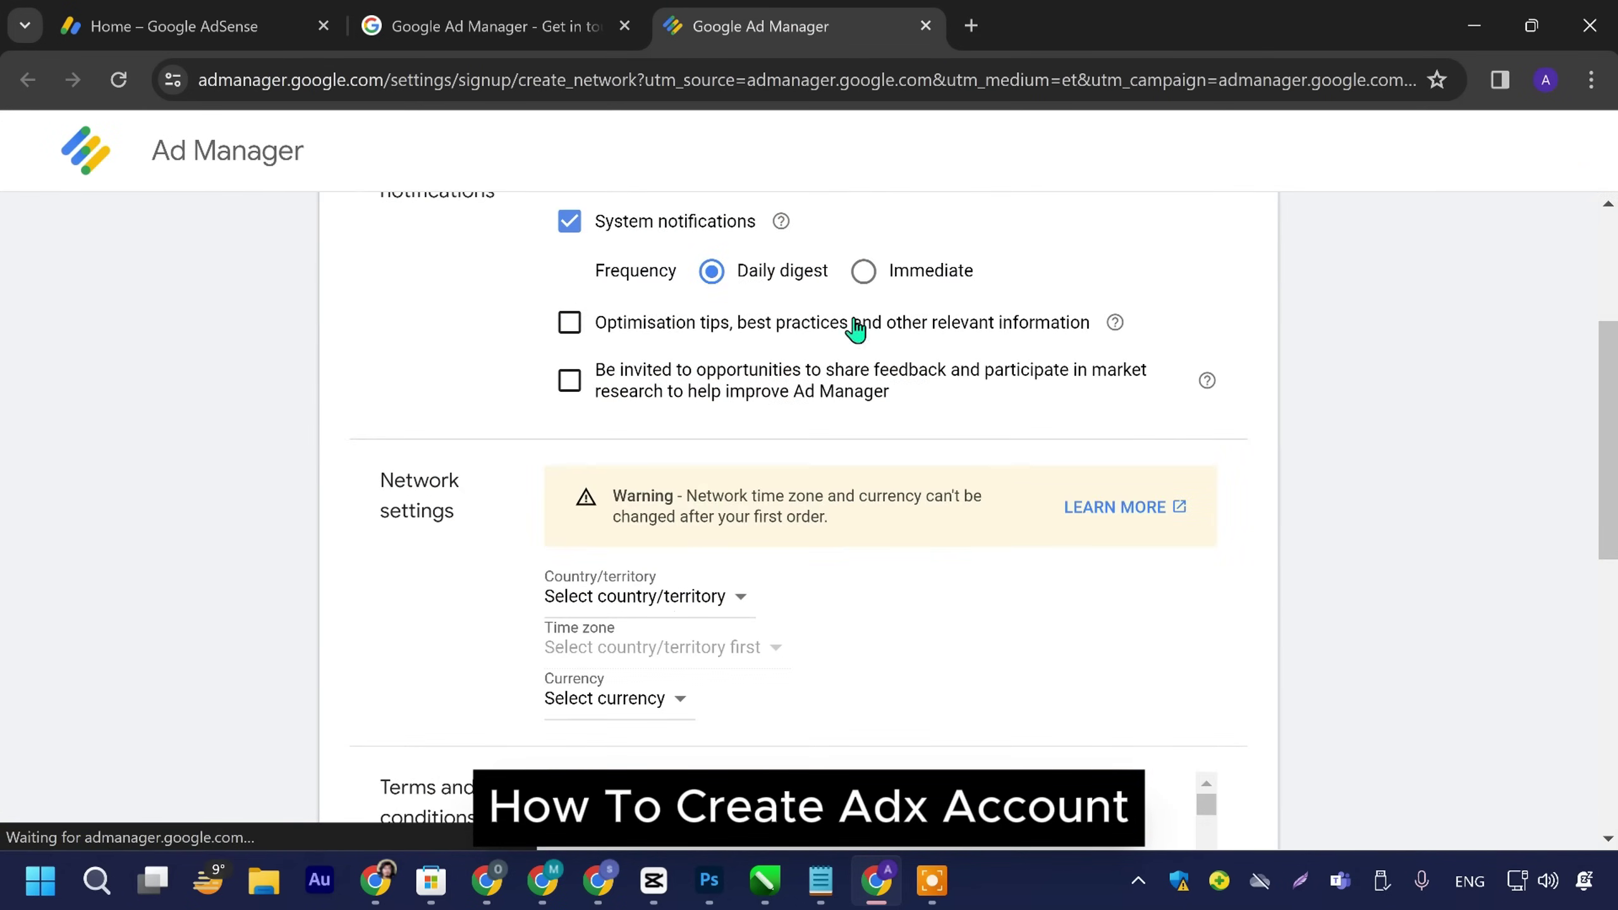
{"action": "left_click", "coordinate": [571, 657]}
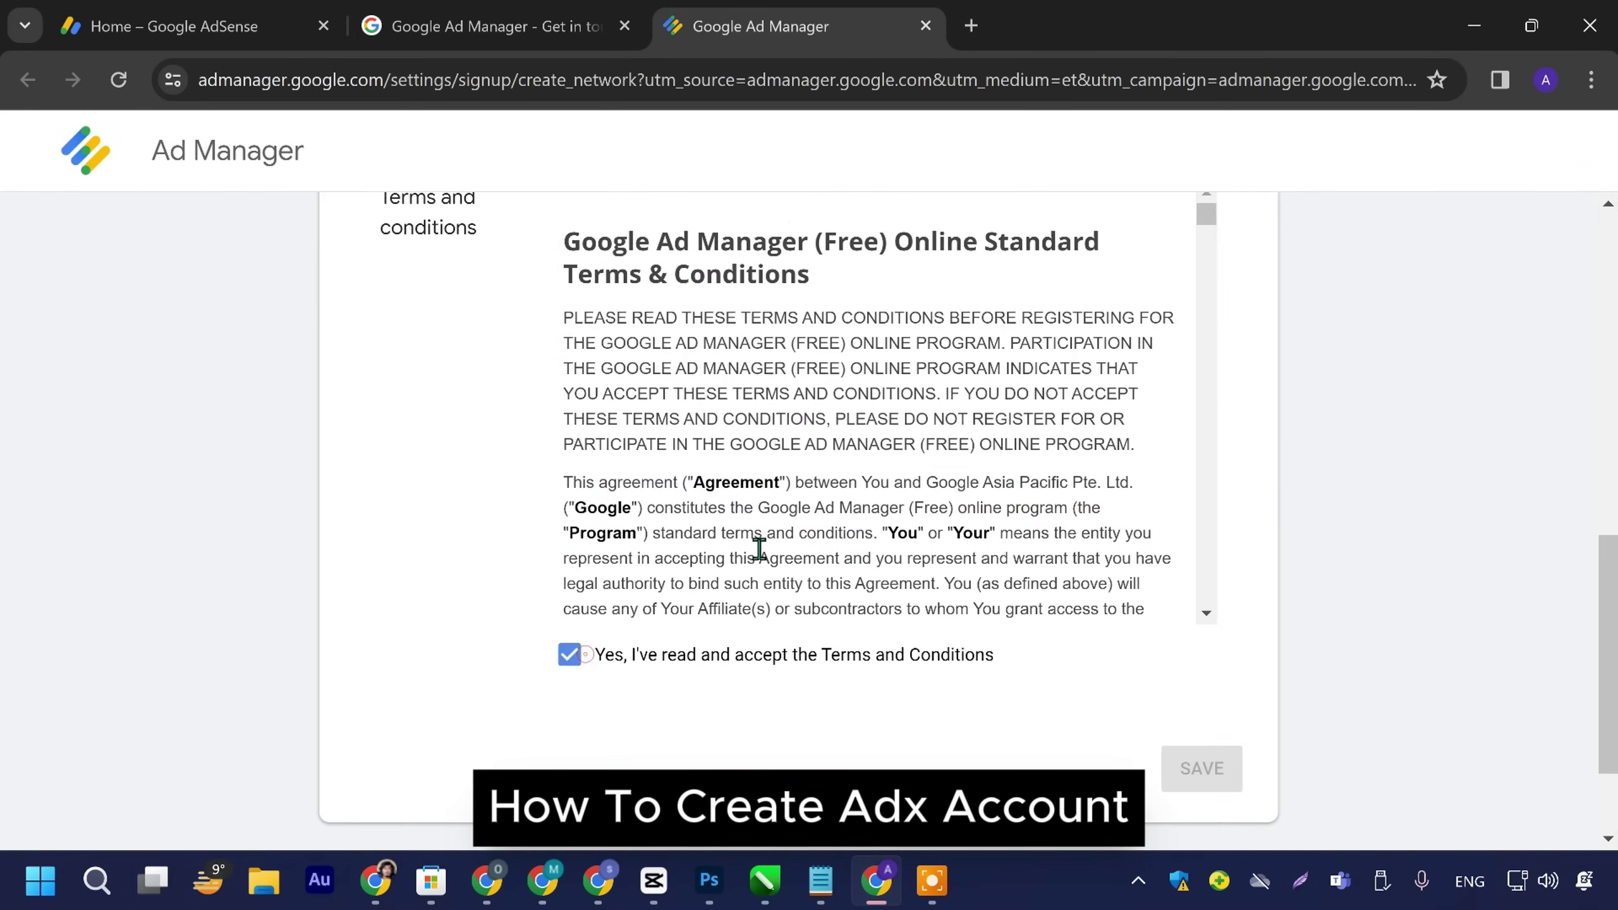
Step: Keep system notifications on Daily digest and enable the optimisation tips and feedback and market research emails
{"action": "scroll", "coordinate": [531, 444], "scroll_direction": "up", "scroll_amount": 10}
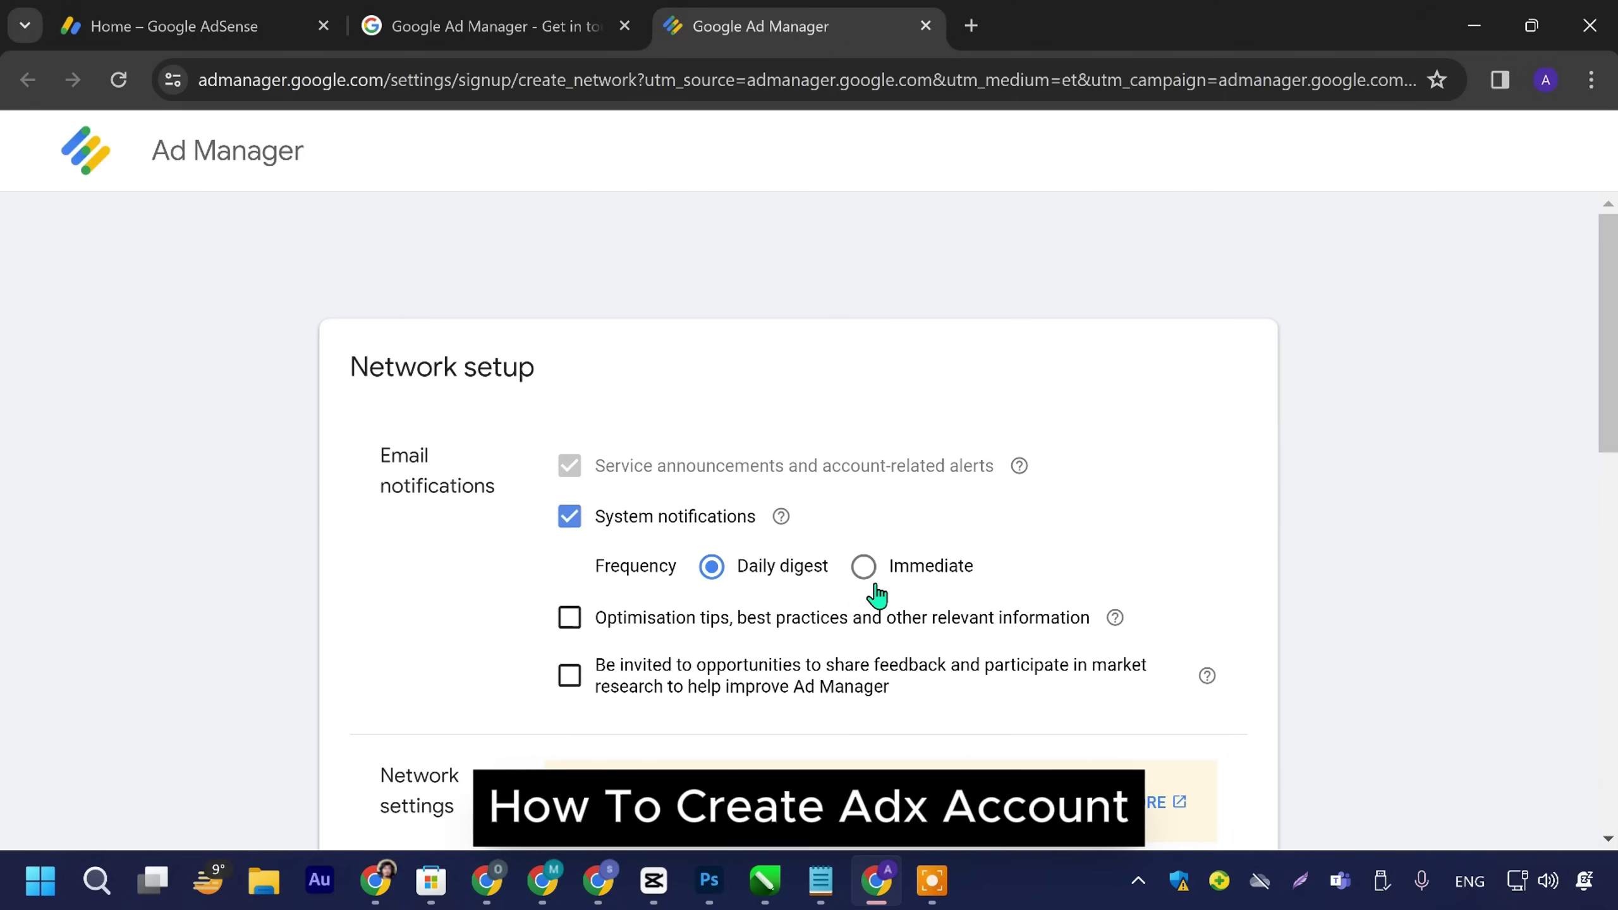
{"action": "left_click", "coordinate": [866, 564]}
{"action": "left_click", "coordinate": [712, 567]}
{"action": "left_click", "coordinate": [563, 629]}
{"action": "left_click", "coordinate": [565, 677]}
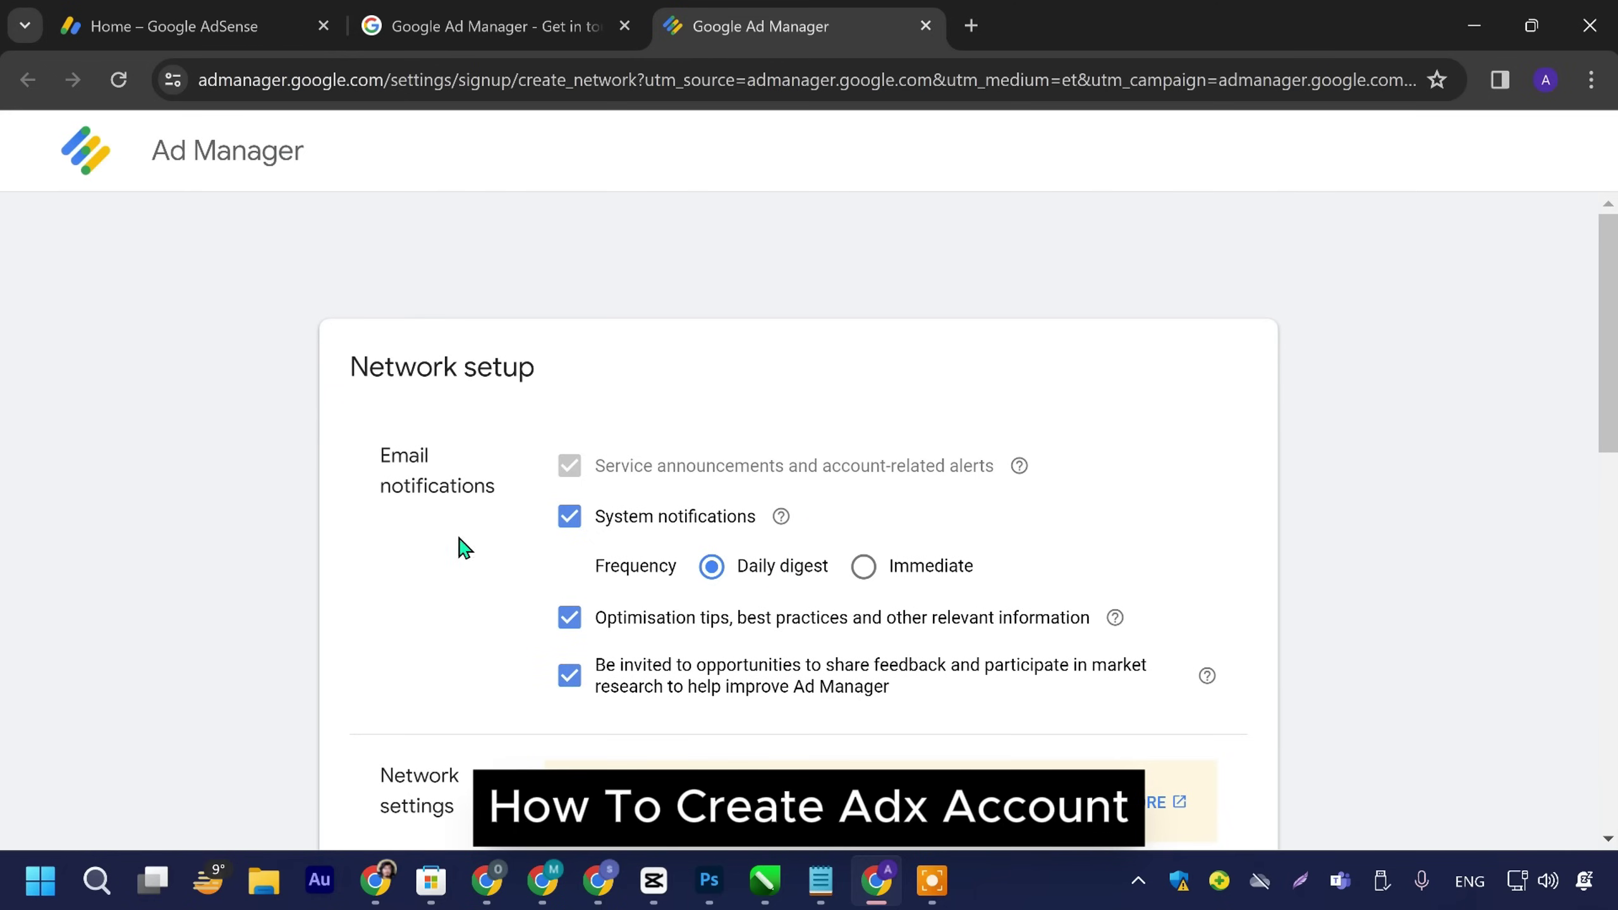
Step: Set the network's country/territory to Pakistan
{"action": "scroll", "coordinate": [454, 535], "scroll_direction": "down", "scroll_amount": 4}
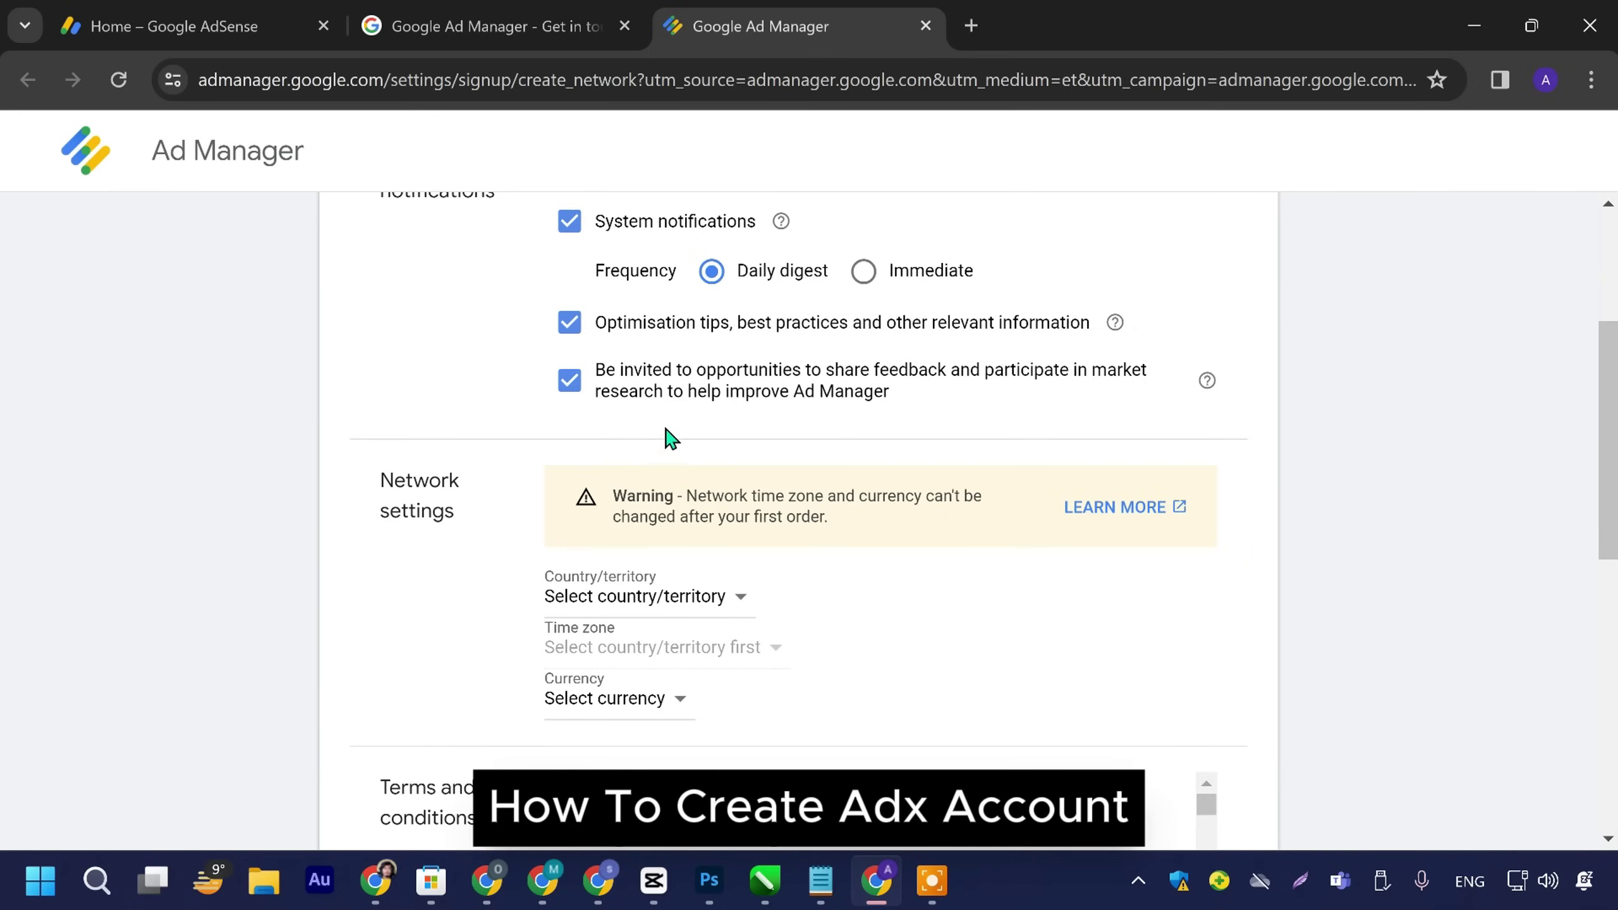
{"action": "left_click", "coordinate": [651, 605]}
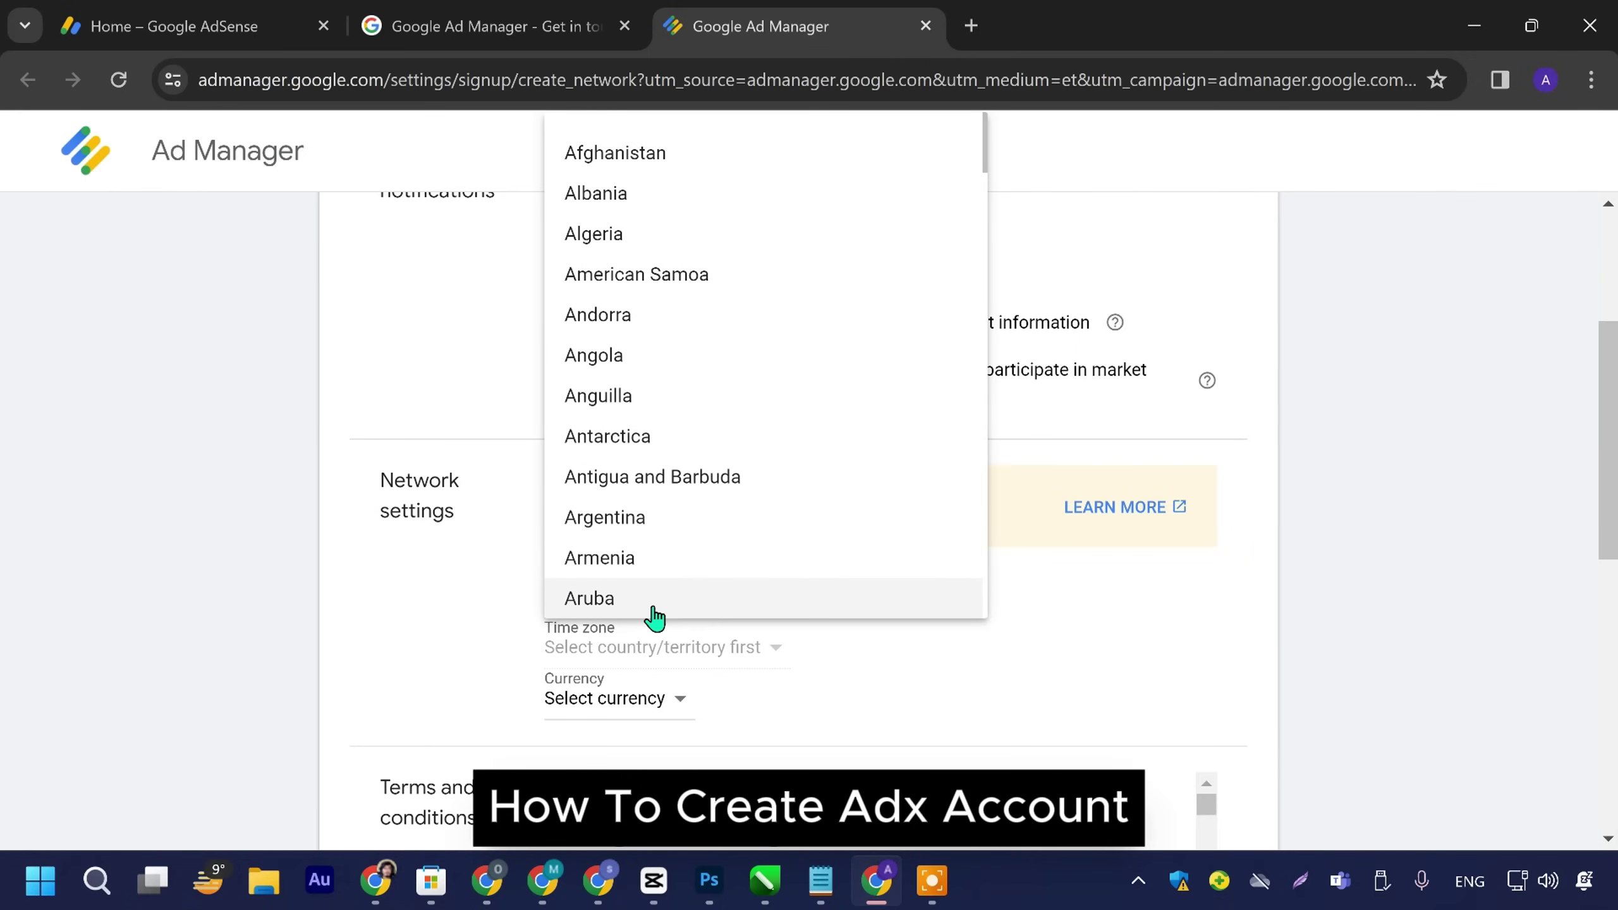
{"action": "key", "text": "p"}
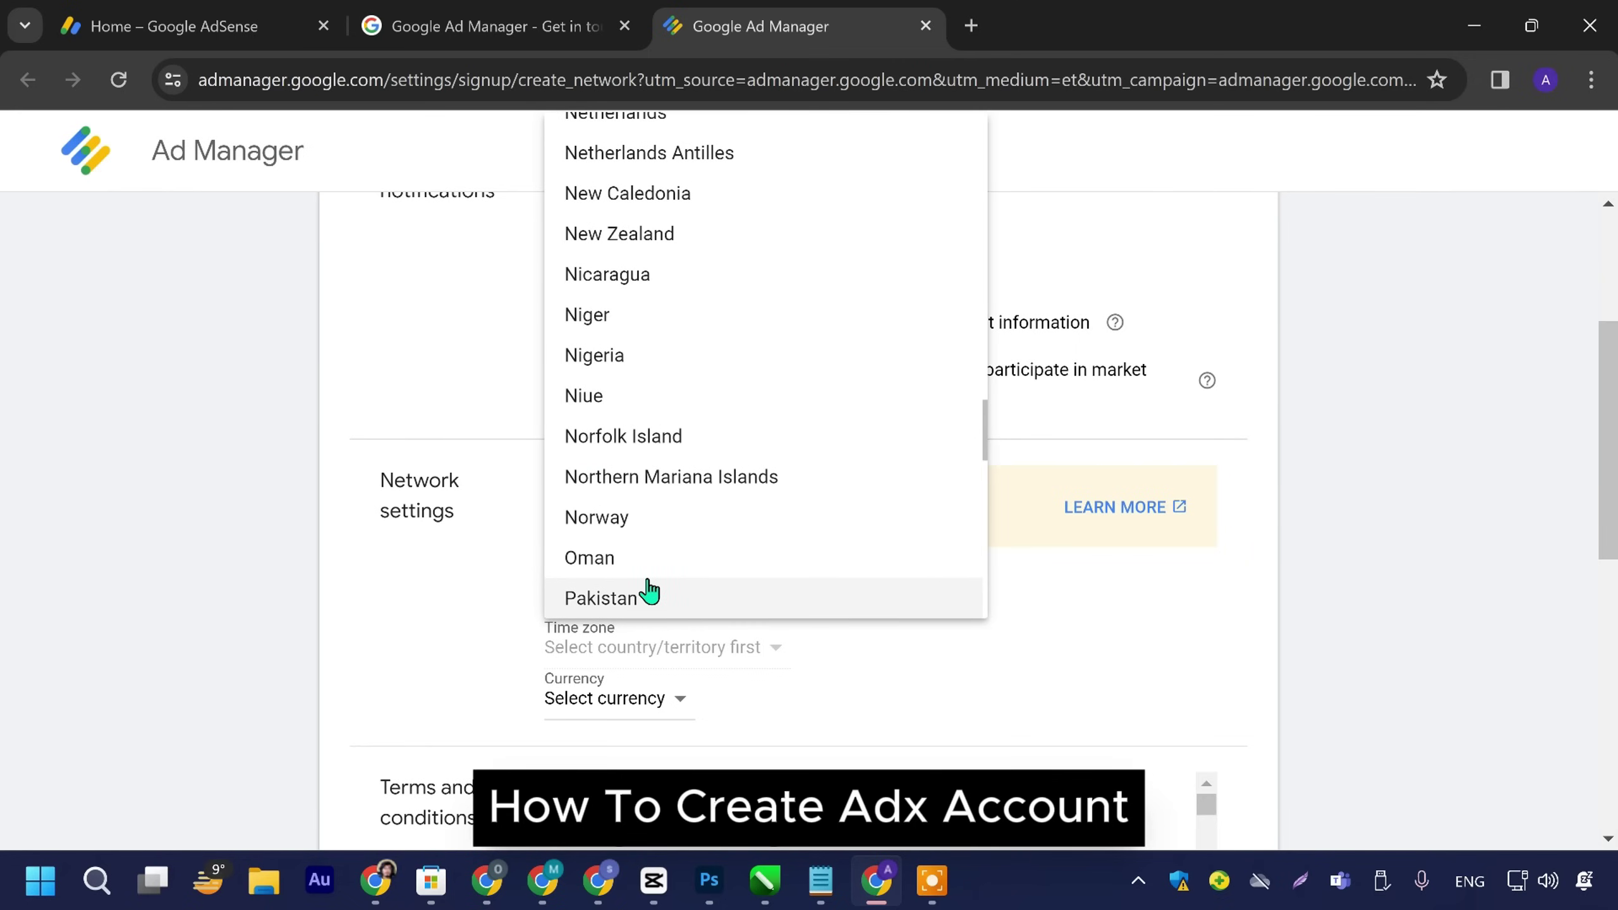
{"action": "left_click", "coordinate": [649, 596]}
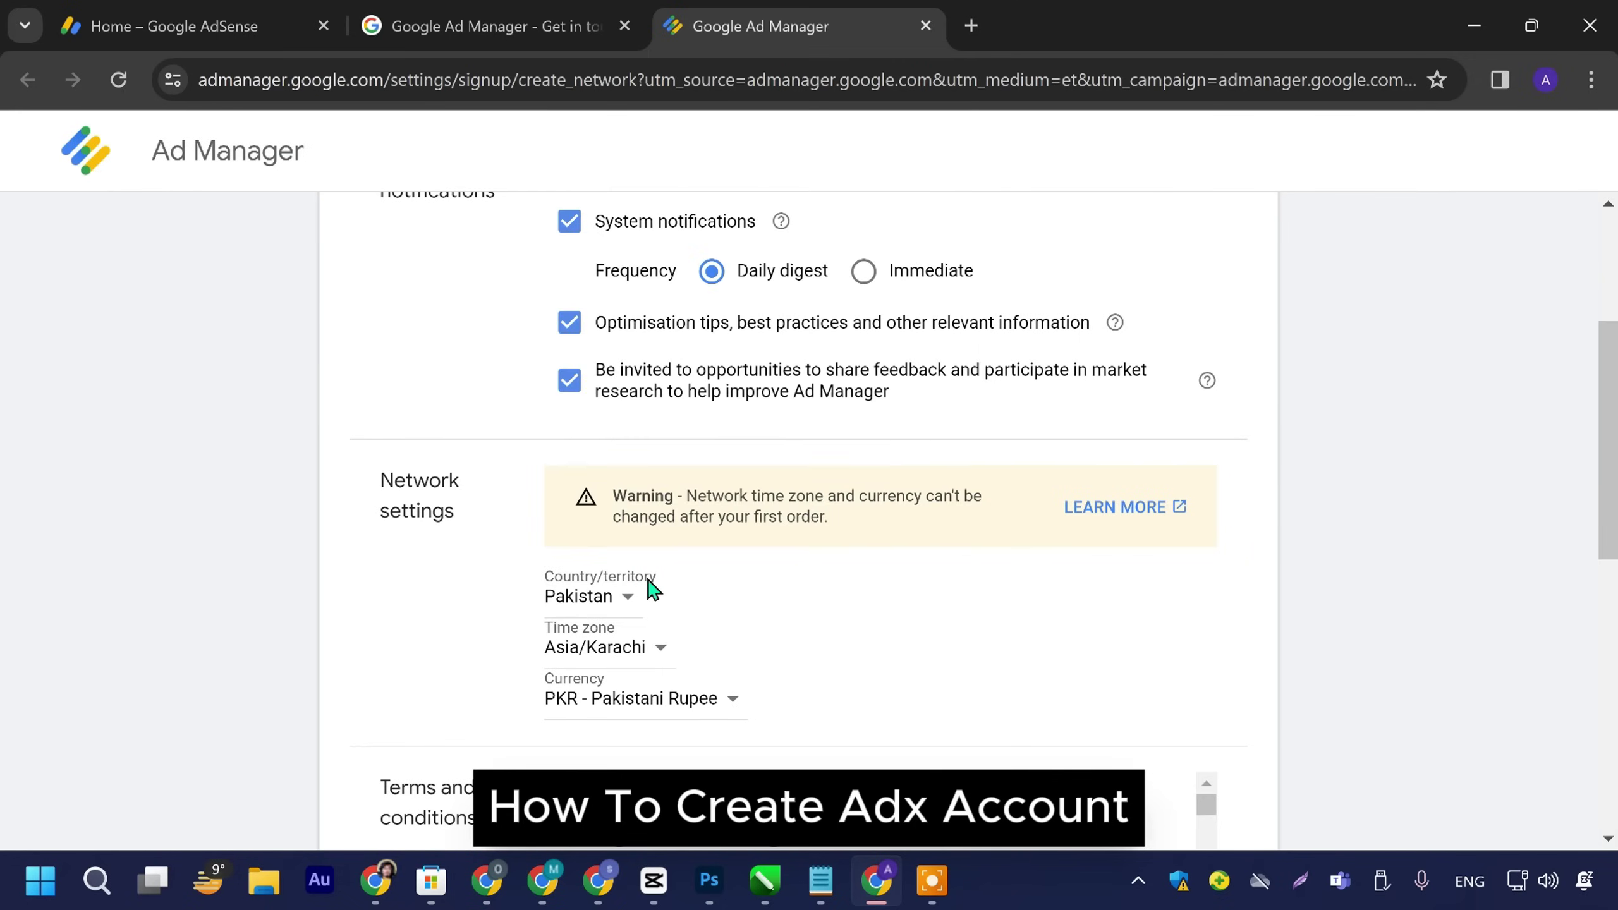
{"action": "left_click", "coordinate": [611, 612]}
{"action": "scroll", "coordinate": [610, 608], "scroll_direction": "down", "scroll_amount": 5}
{"action": "scroll", "coordinate": [611, 609], "scroll_direction": "up", "scroll_amount": 20}
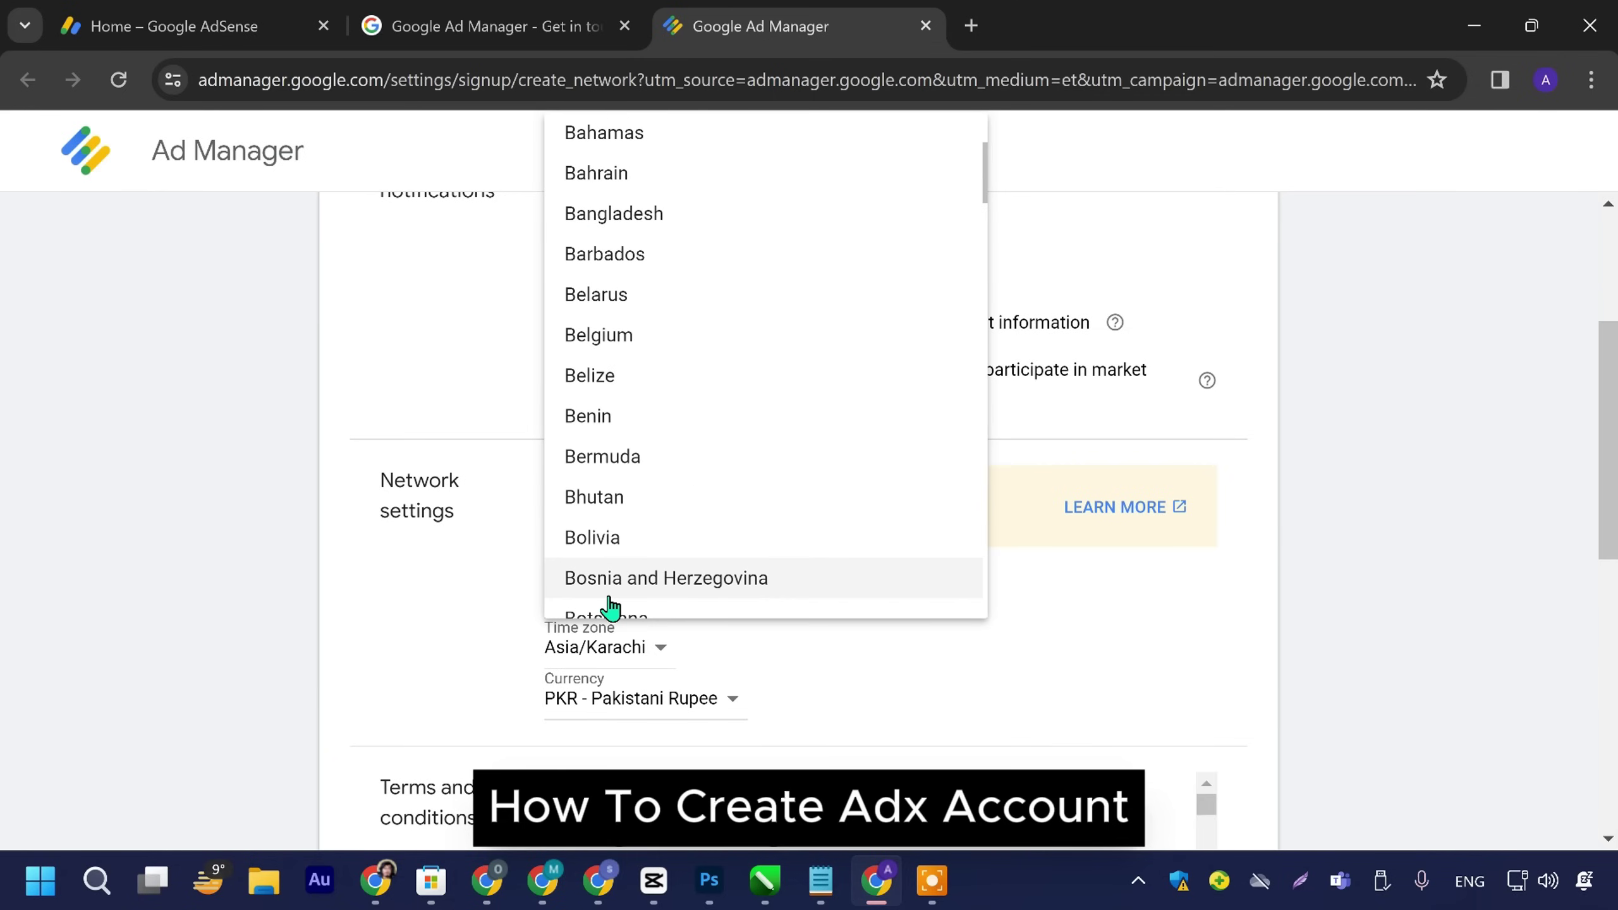
{"action": "left_click", "coordinate": [405, 613]}
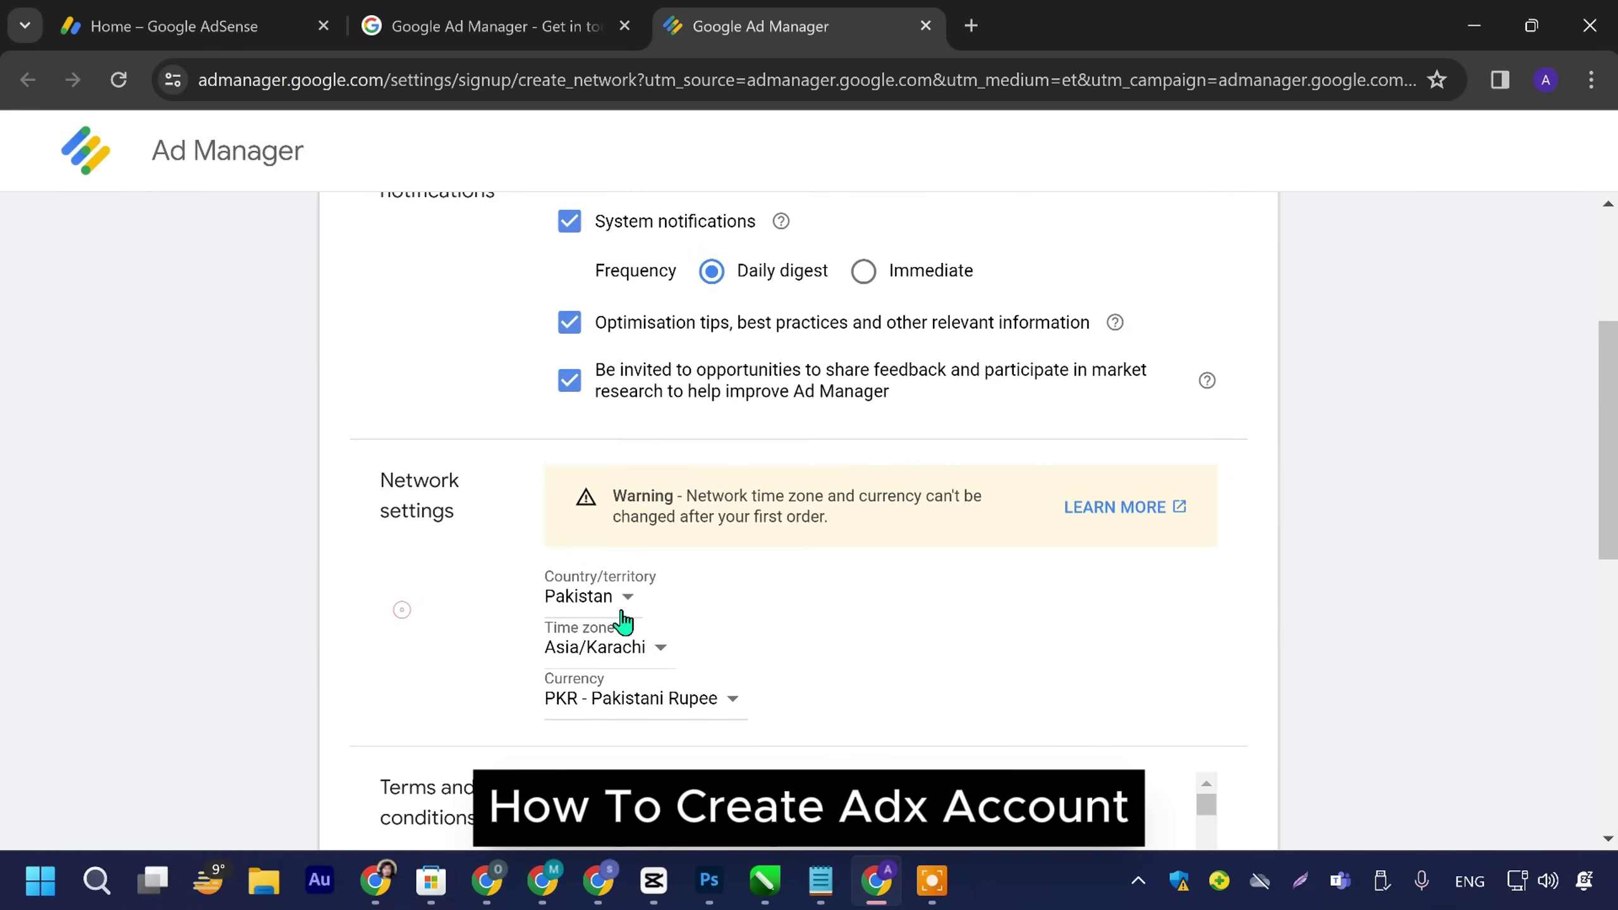
Step: Set the network's currency to USD - US Dollar
{"action": "left_click", "coordinate": [605, 704]}
{"action": "scroll", "coordinate": [604, 707], "scroll_direction": "down", "scroll_amount": 8}
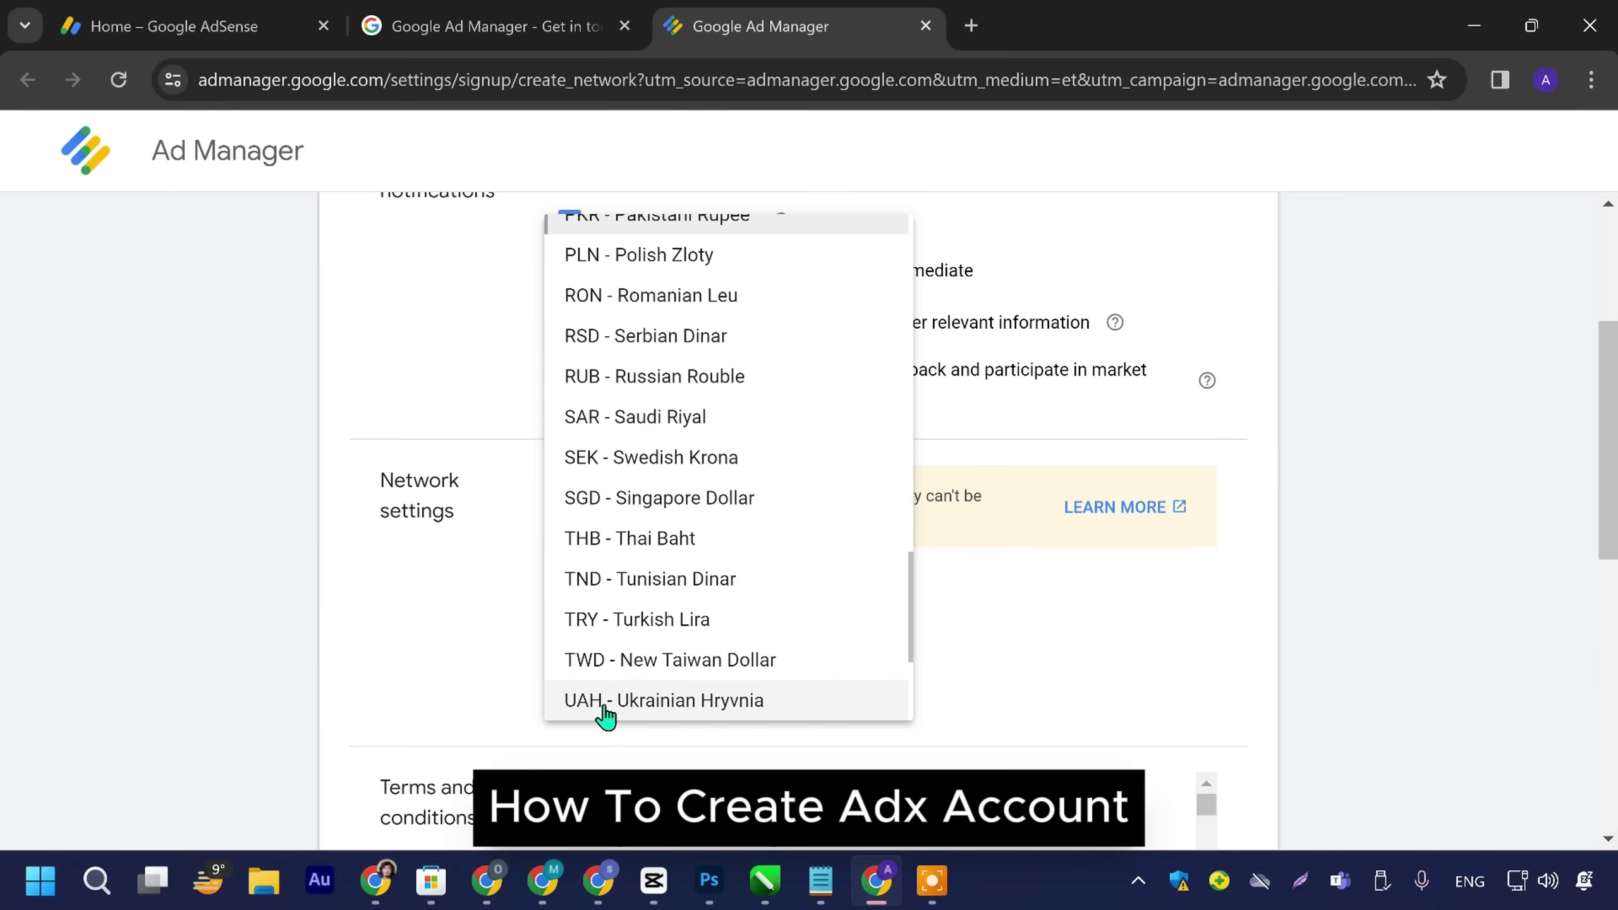
{"action": "scroll", "coordinate": [605, 714], "scroll_direction": "up", "scroll_amount": 5}
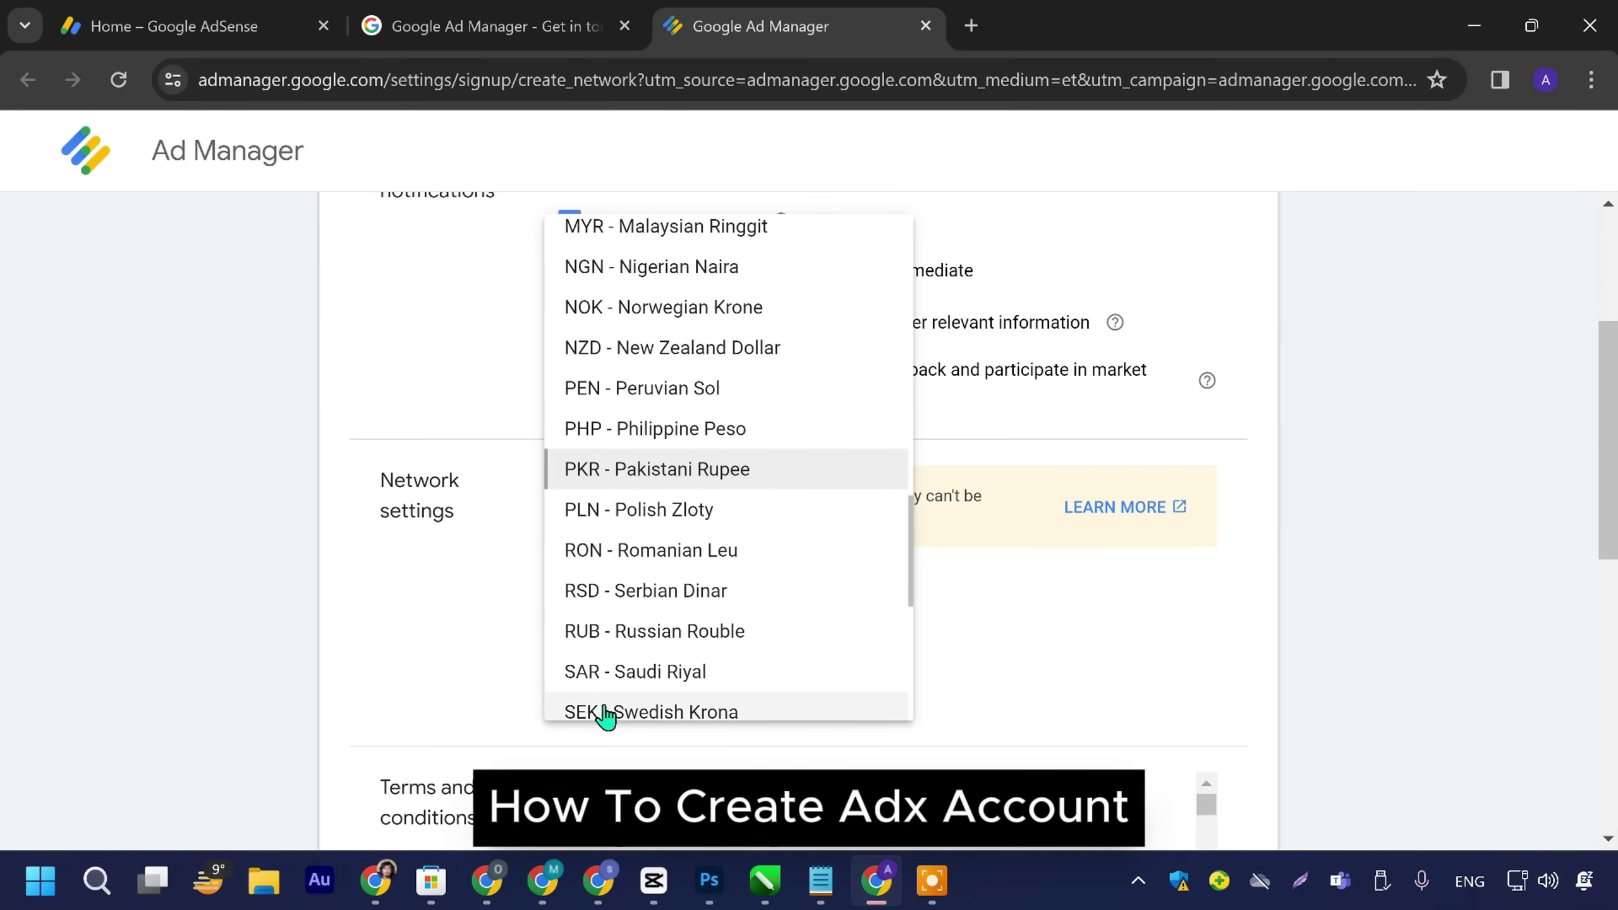
{"action": "scroll", "coordinate": [608, 569], "scroll_direction": "down", "scroll_amount": 4}
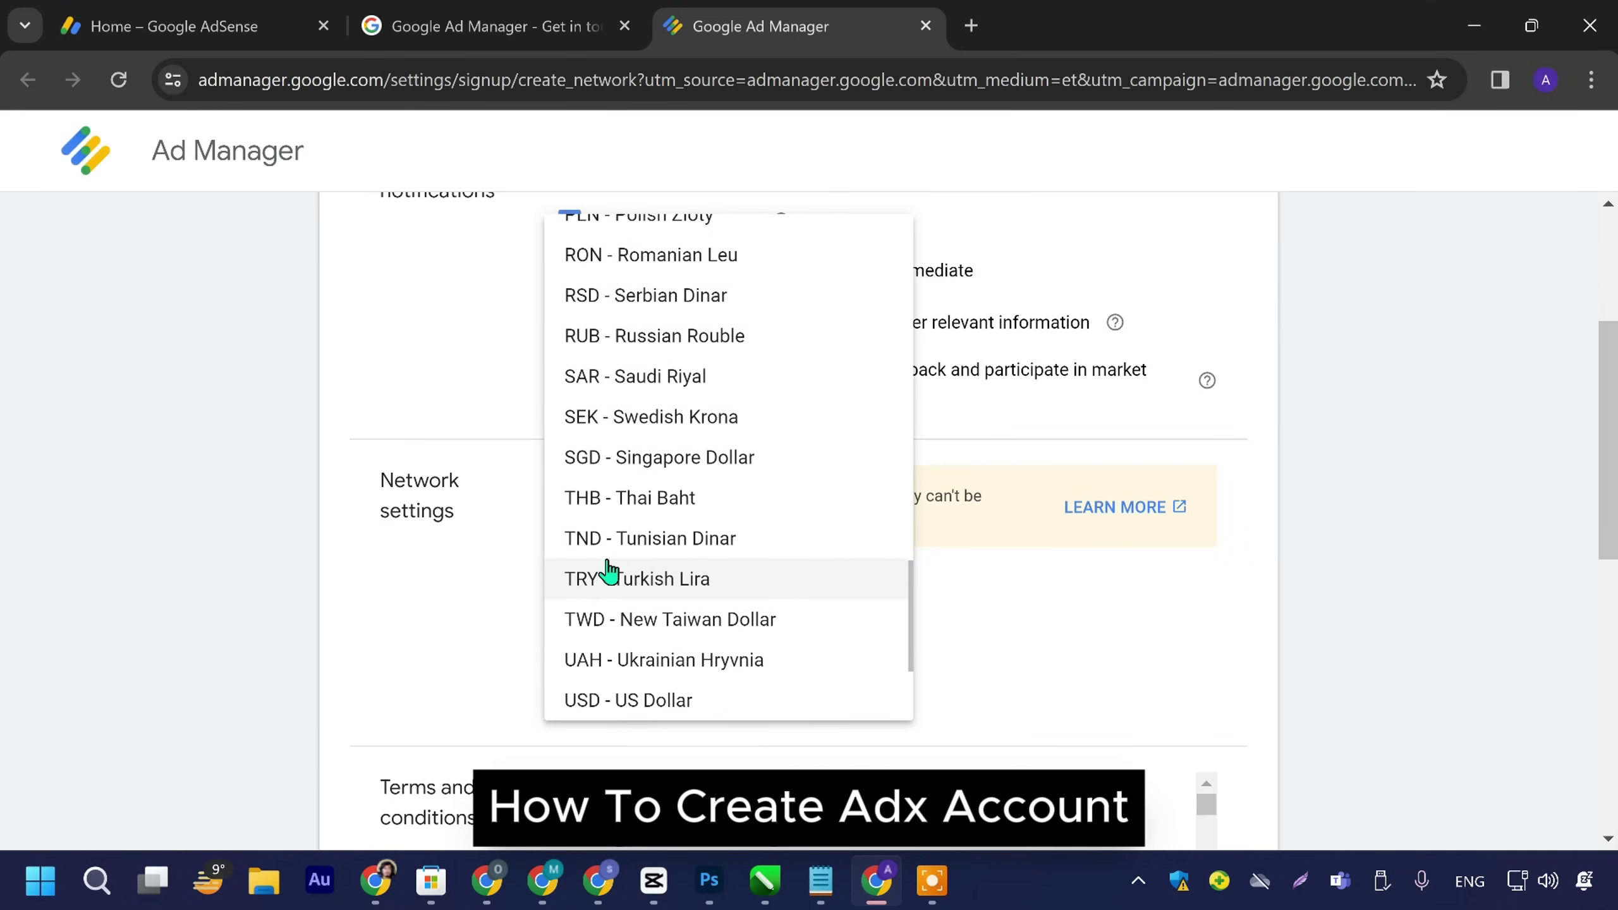
{"action": "left_click", "coordinate": [691, 696]}
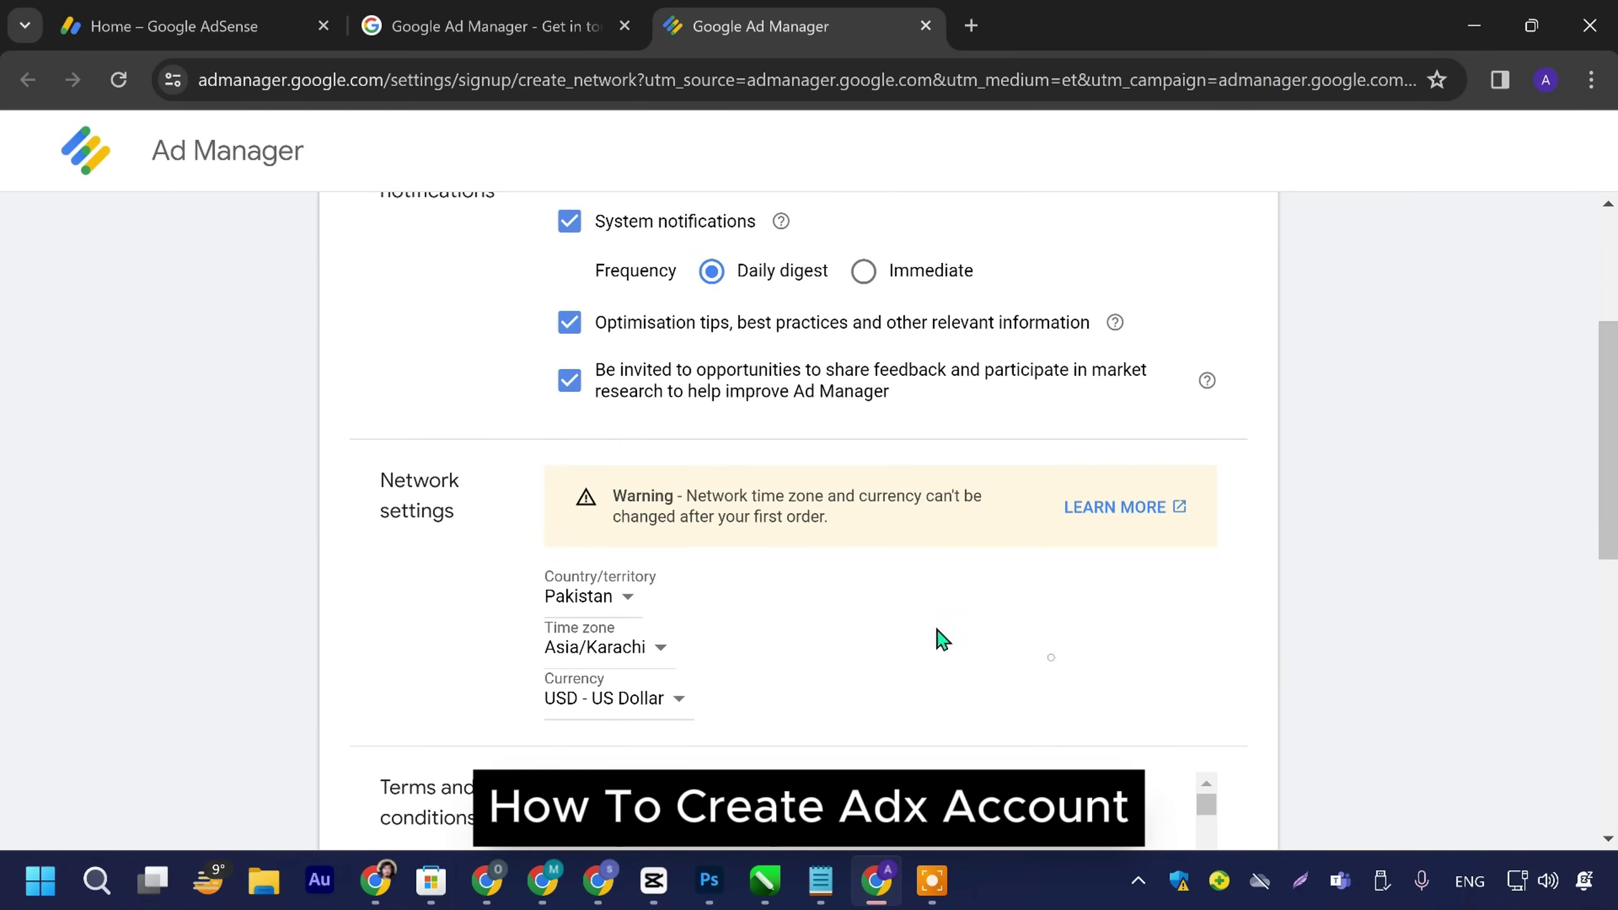
Step: Review the network settings and Terms and Conditions with acceptance kept enabled, and save the network setup
{"action": "scroll", "coordinate": [764, 593], "scroll_direction": "down", "scroll_amount": 4}
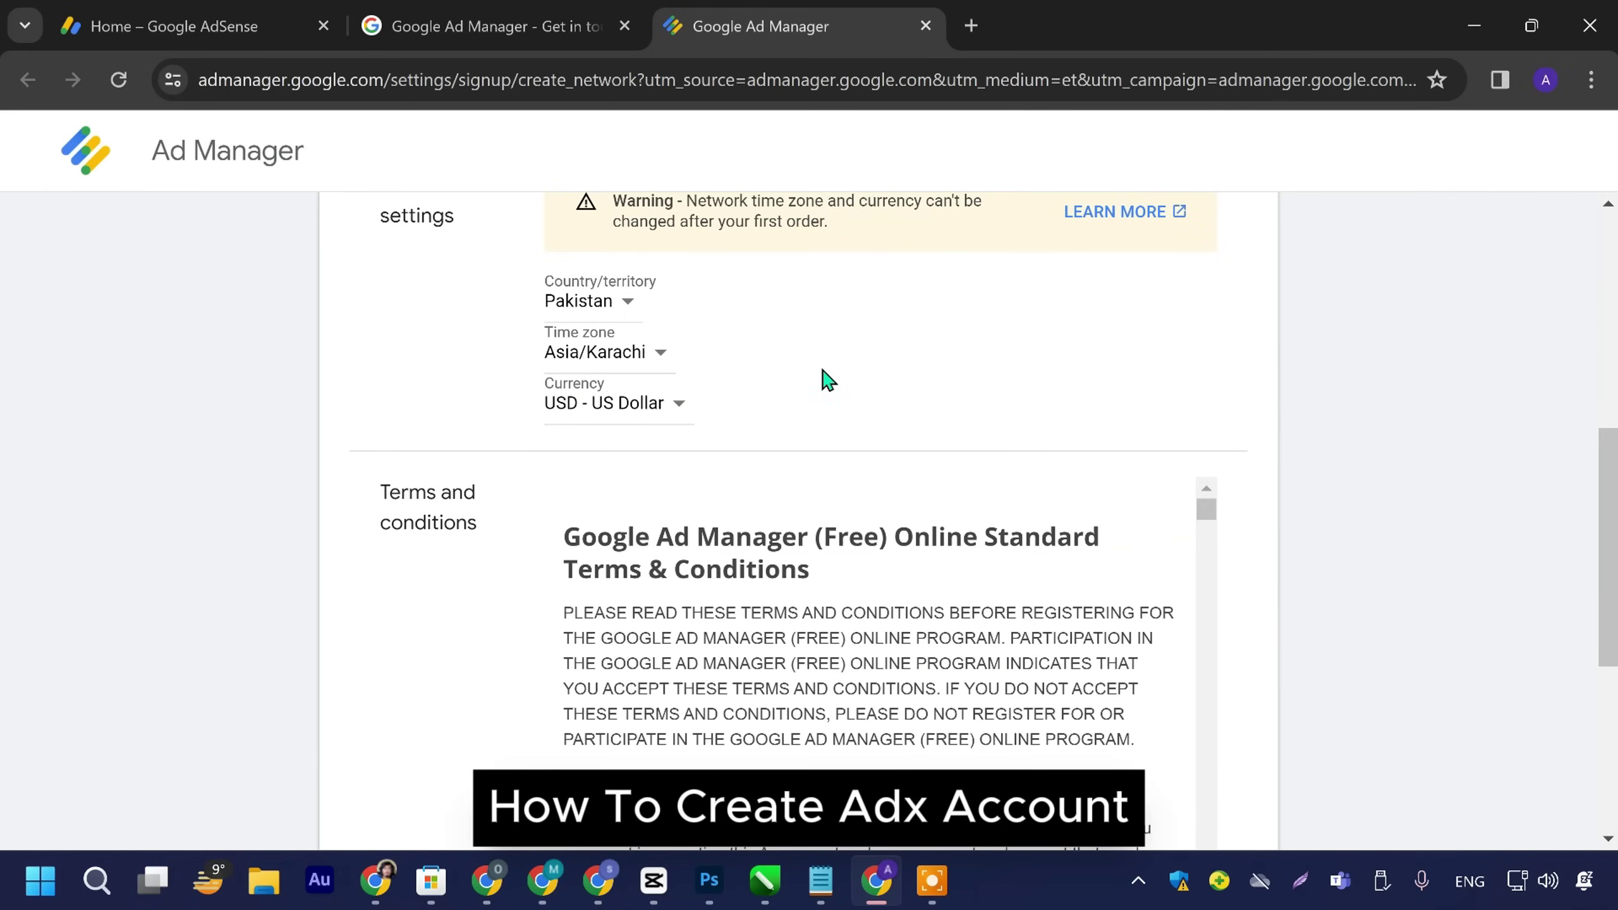
{"action": "scroll", "coordinate": [859, 366], "scroll_direction": "down", "scroll_amount": 7}
{"action": "left_click", "coordinate": [549, 520]}
{"action": "scroll", "coordinate": [912, 510], "scroll_direction": "up", "scroll_amount": 6}
{"action": "scroll", "coordinate": [913, 510], "scroll_direction": "down", "scroll_amount": 1}
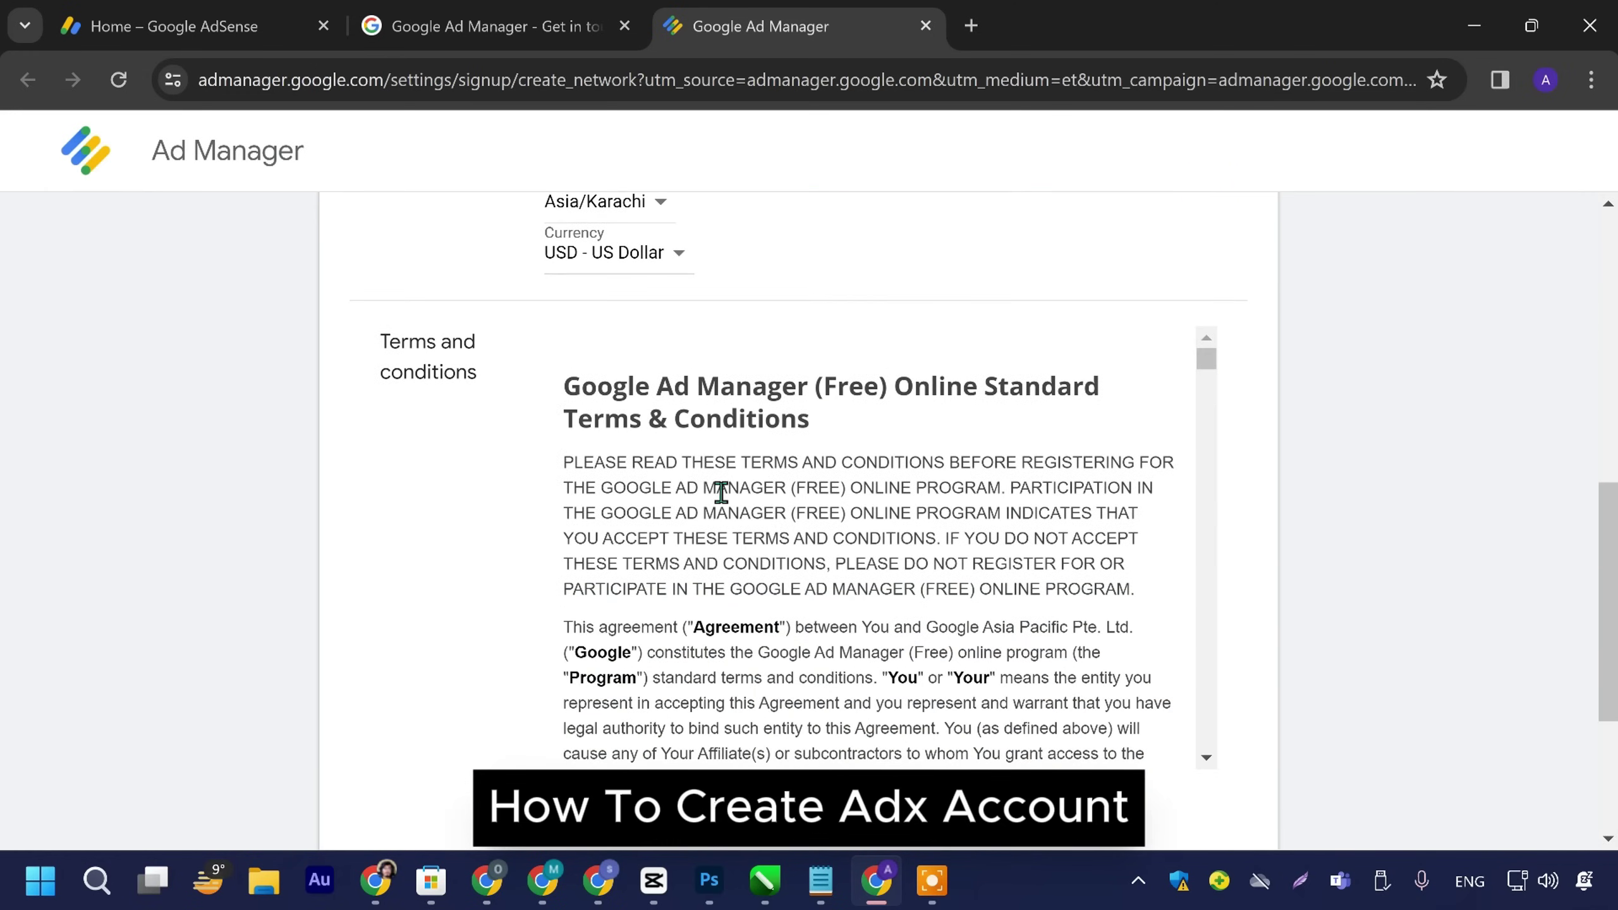
{"action": "scroll", "coordinate": [1229, 522], "scroll_direction": "down", "scroll_amount": 4}
{"action": "scroll", "coordinate": [1315, 636], "scroll_direction": "down", "scroll_amount": 4}
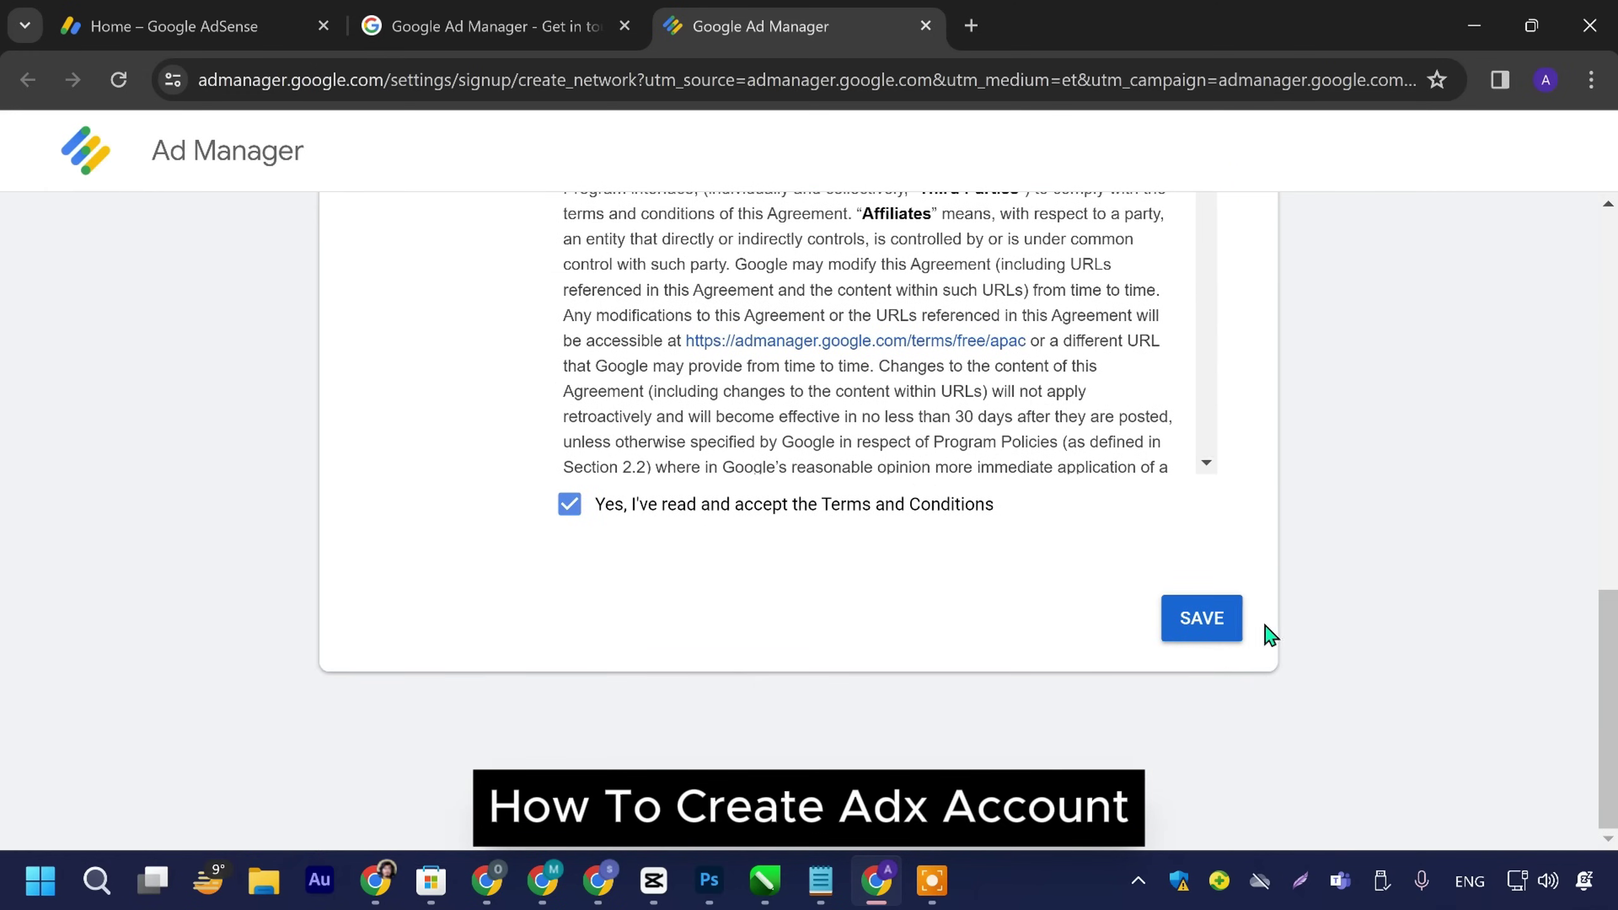
{"action": "left_click", "coordinate": [1223, 622]}
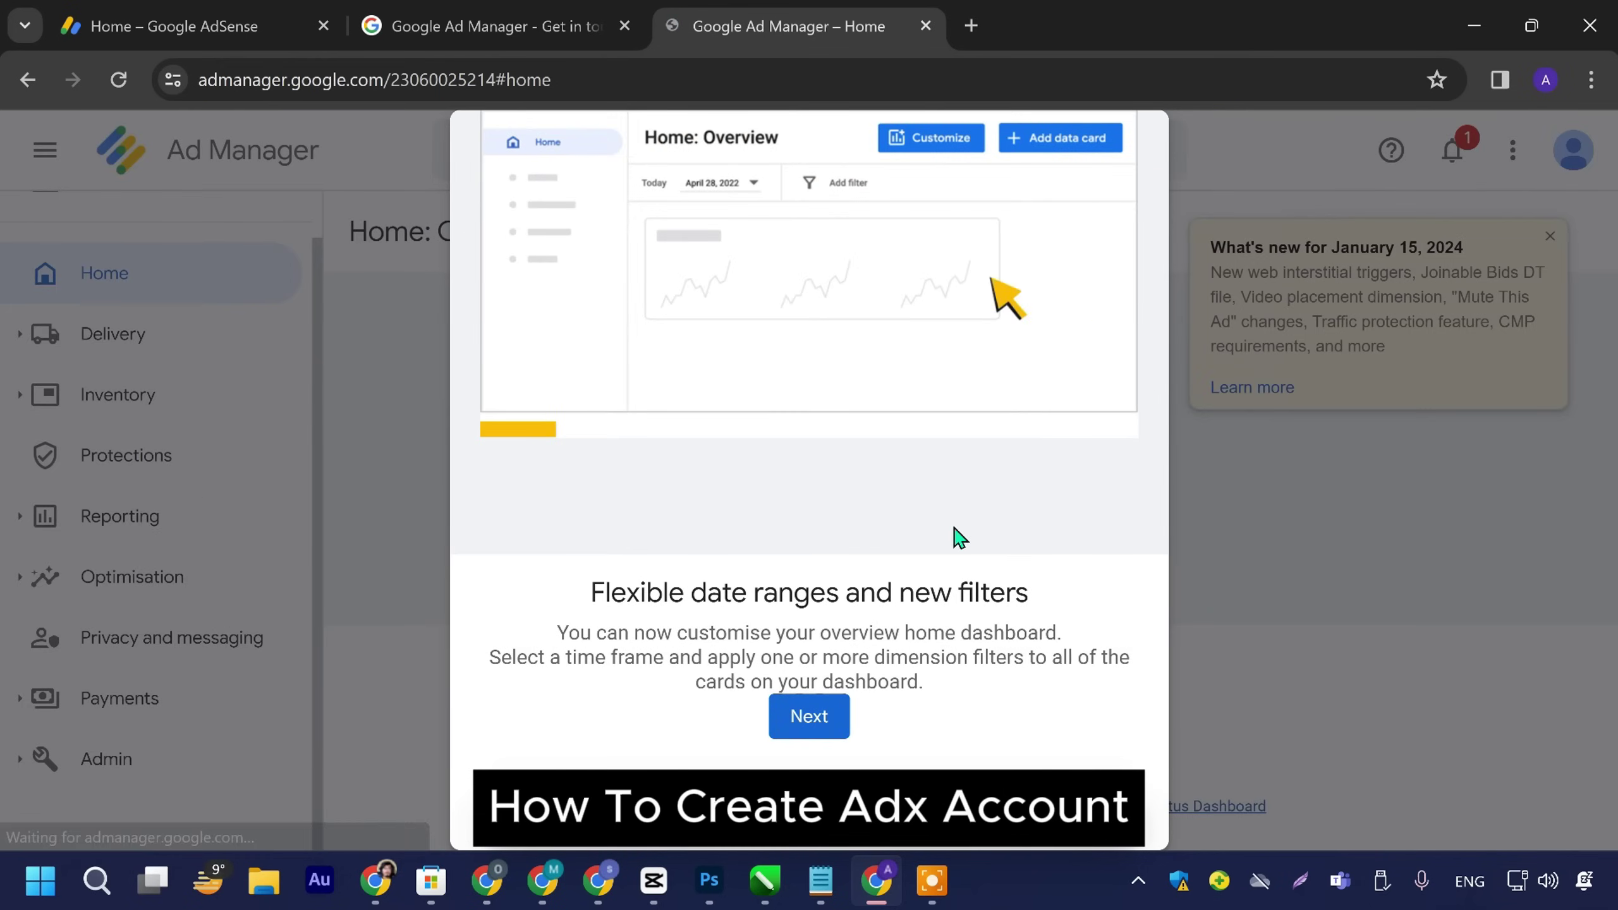
Step: Go through the introduction to the home dashboard's new features and dismiss it
{"action": "left_click", "coordinate": [809, 716]}
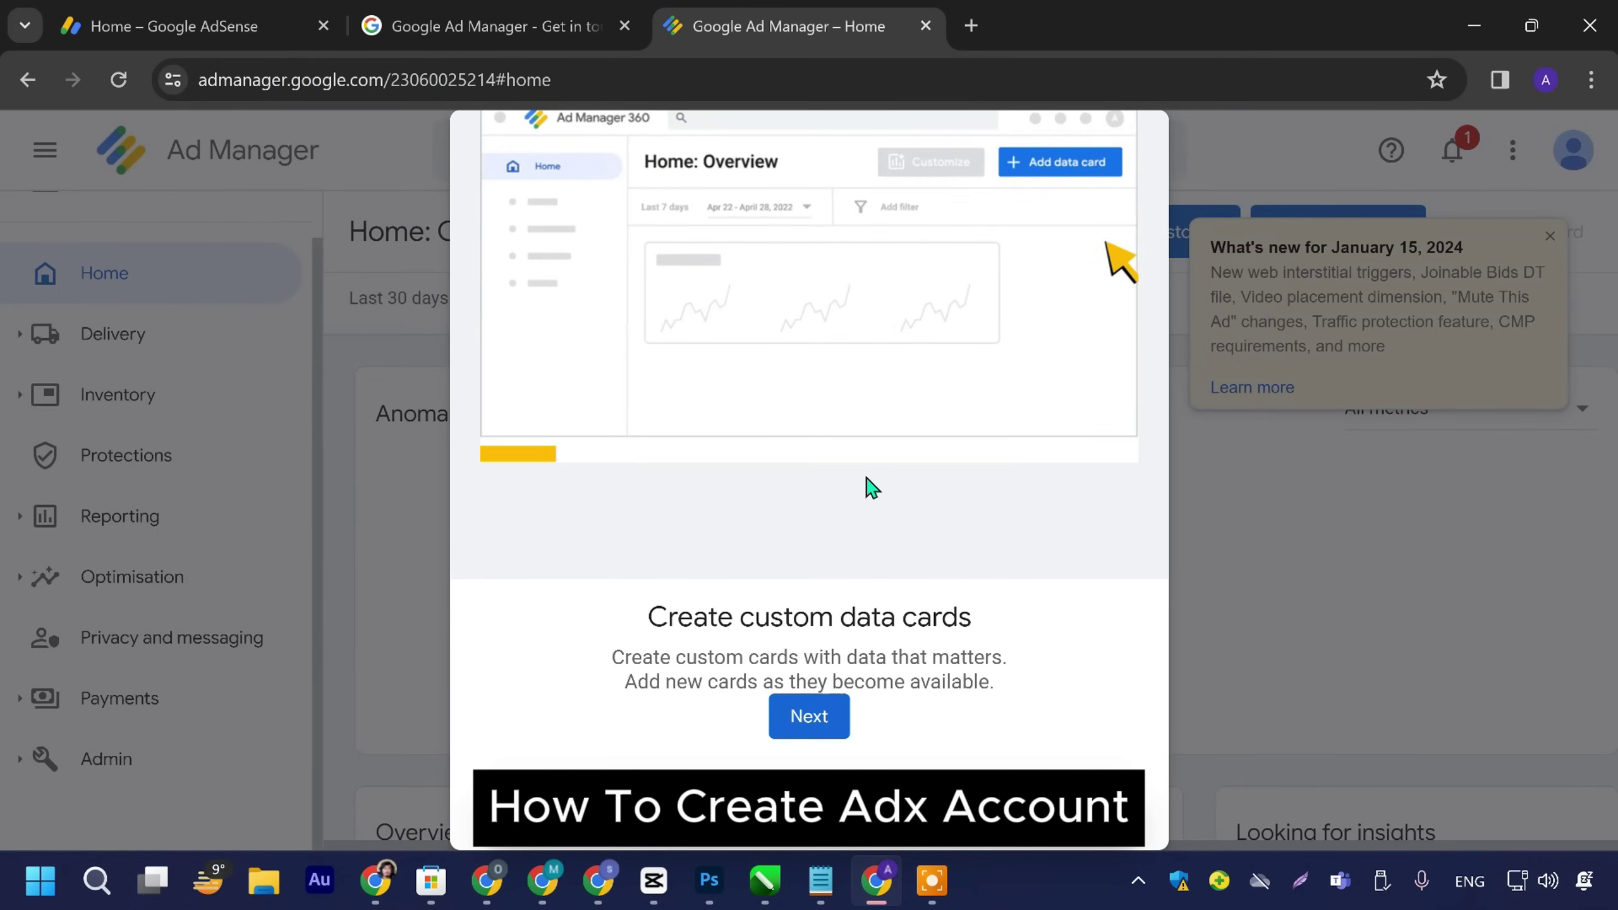
{"action": "left_click", "coordinate": [804, 730]}
{"action": "left_click", "coordinate": [831, 725]}
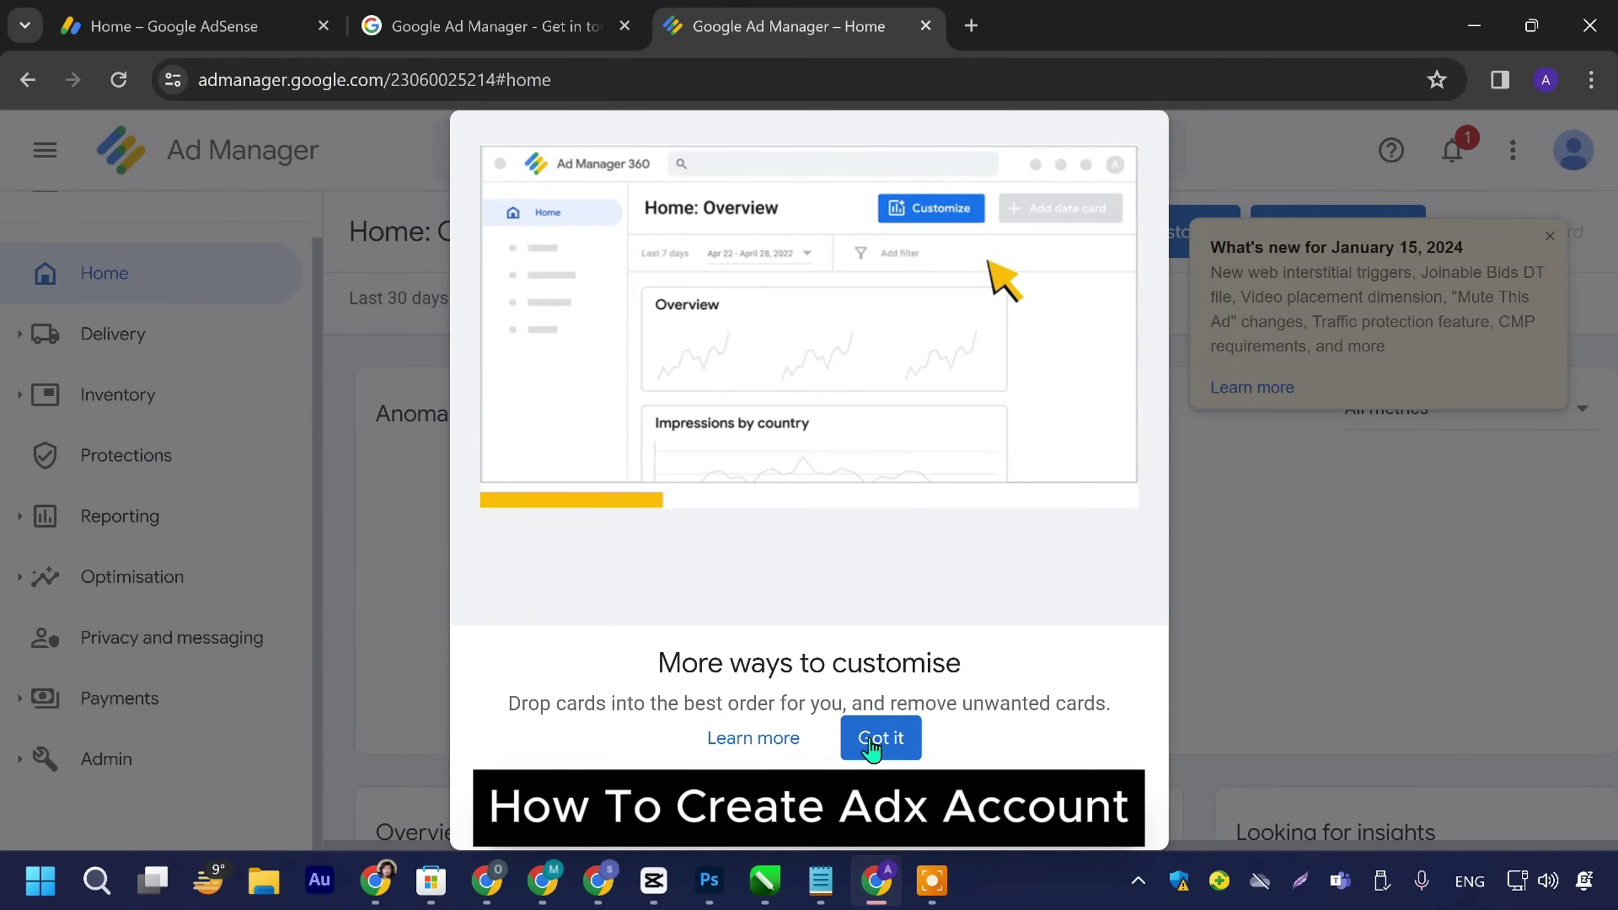
{"action": "left_click", "coordinate": [876, 738]}
{"action": "scroll", "coordinate": [166, 694], "scroll_direction": "up", "scroll_amount": 1}
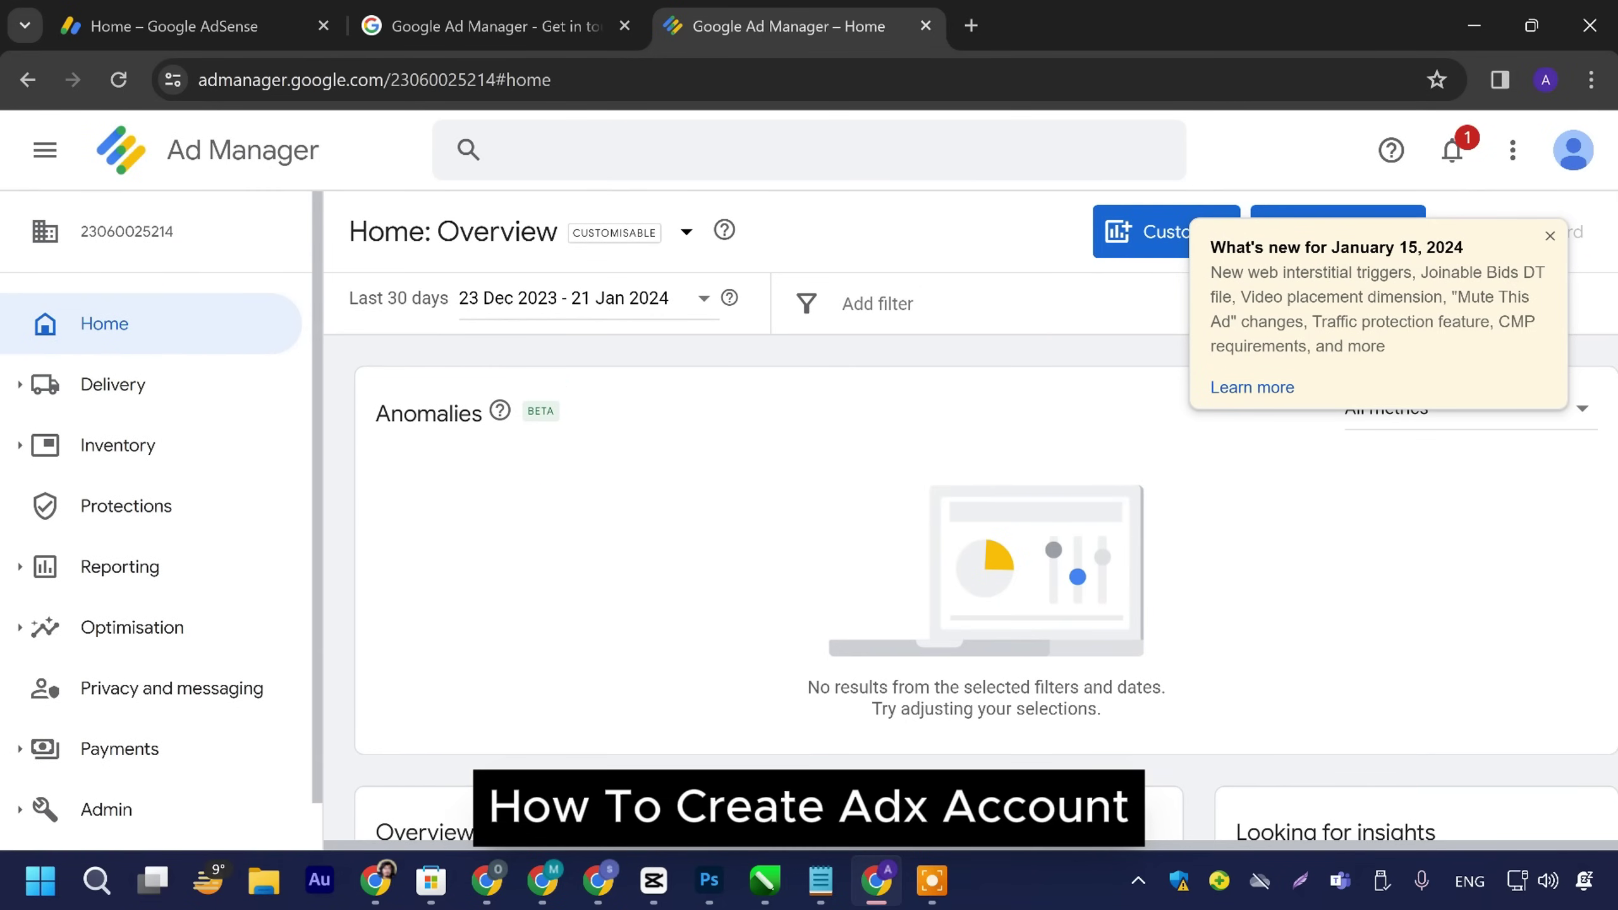
Step: Switch to Google AdSense and open the Verification check page for payments
{"action": "key", "text": "ctrl+1"}
{"action": "left_click", "coordinate": [161, 717]}
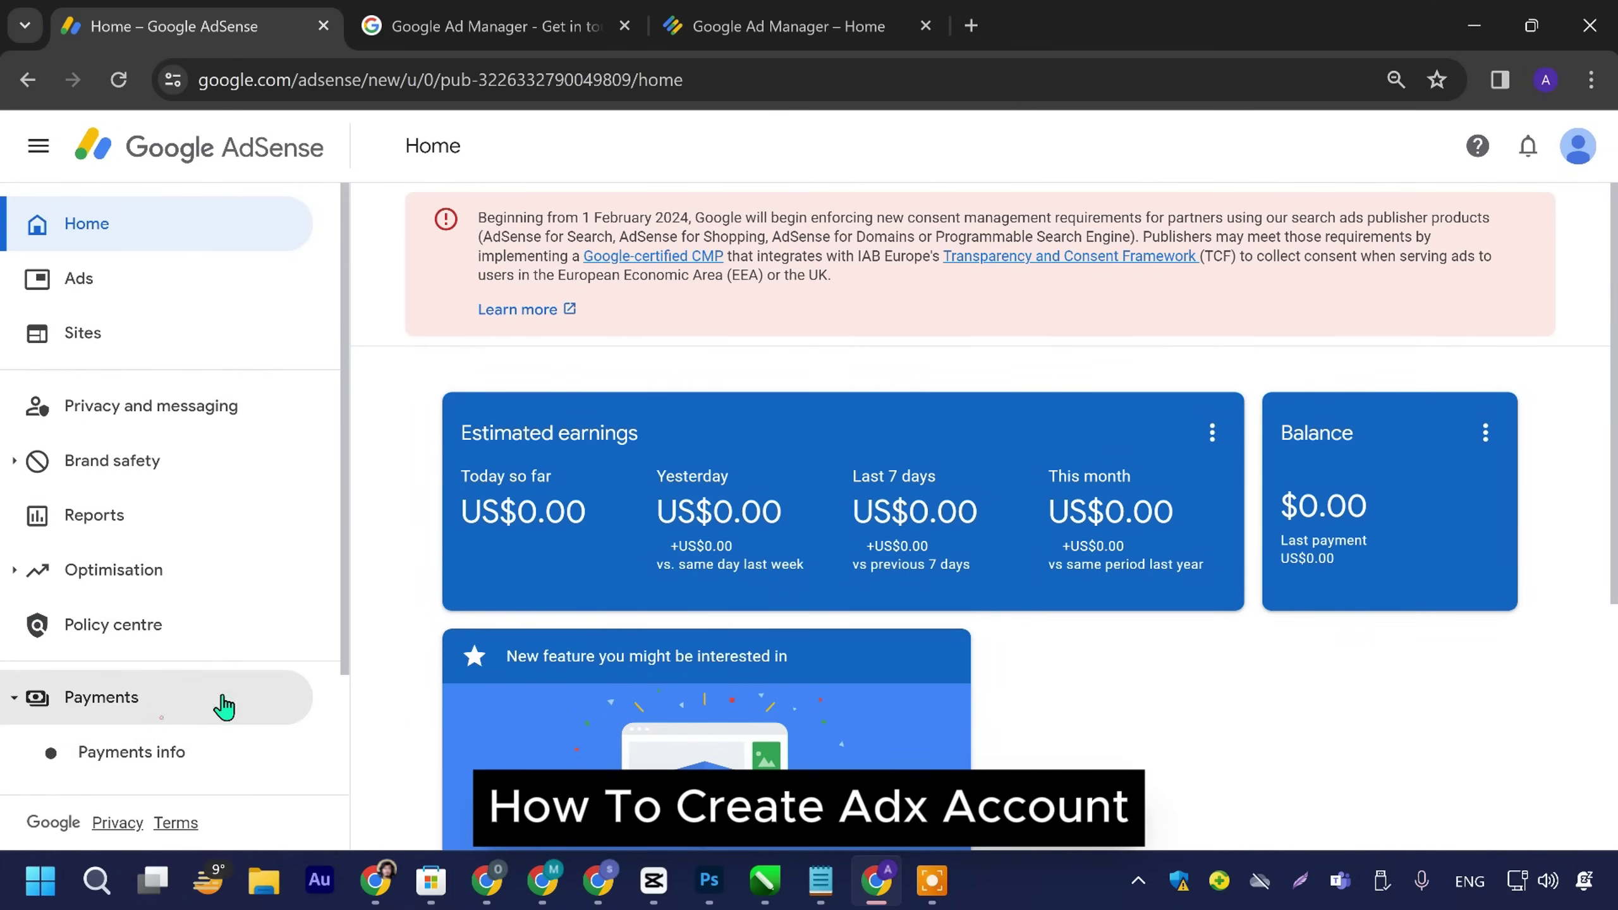
{"action": "scroll", "coordinate": [181, 733], "scroll_direction": "down", "scroll_amount": 2}
{"action": "left_click", "coordinate": [202, 659]}
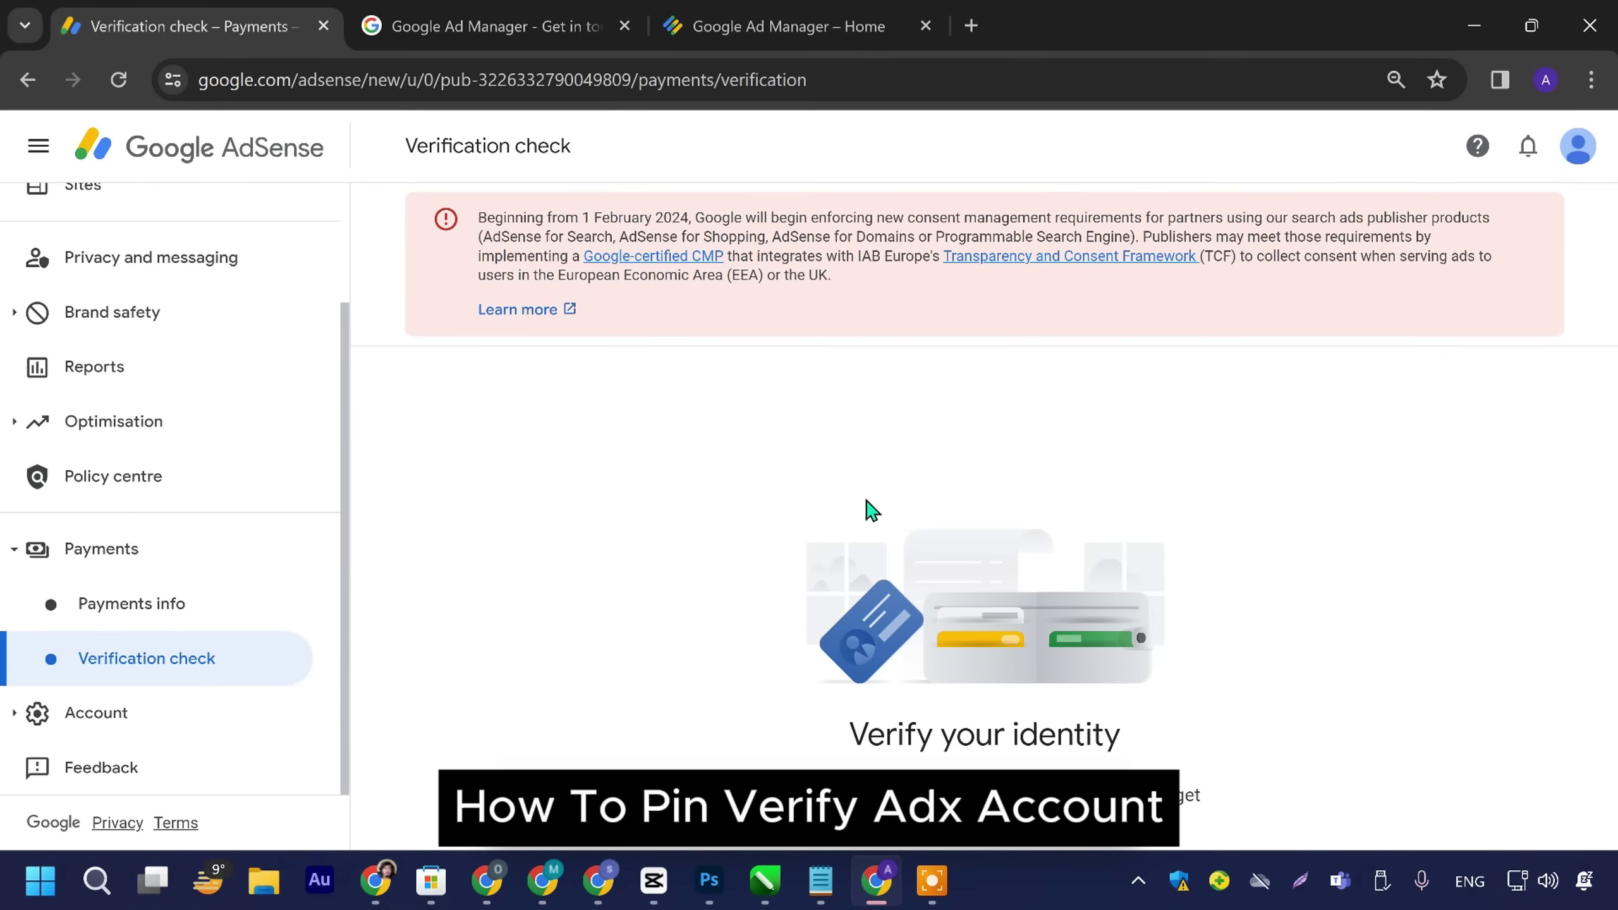
Step: Switch back to Google Ad Manager and open the Verification check page for payments to view its identity section
{"action": "left_click", "coordinate": [573, 26]}
{"action": "left_click", "coordinate": [784, 26]}
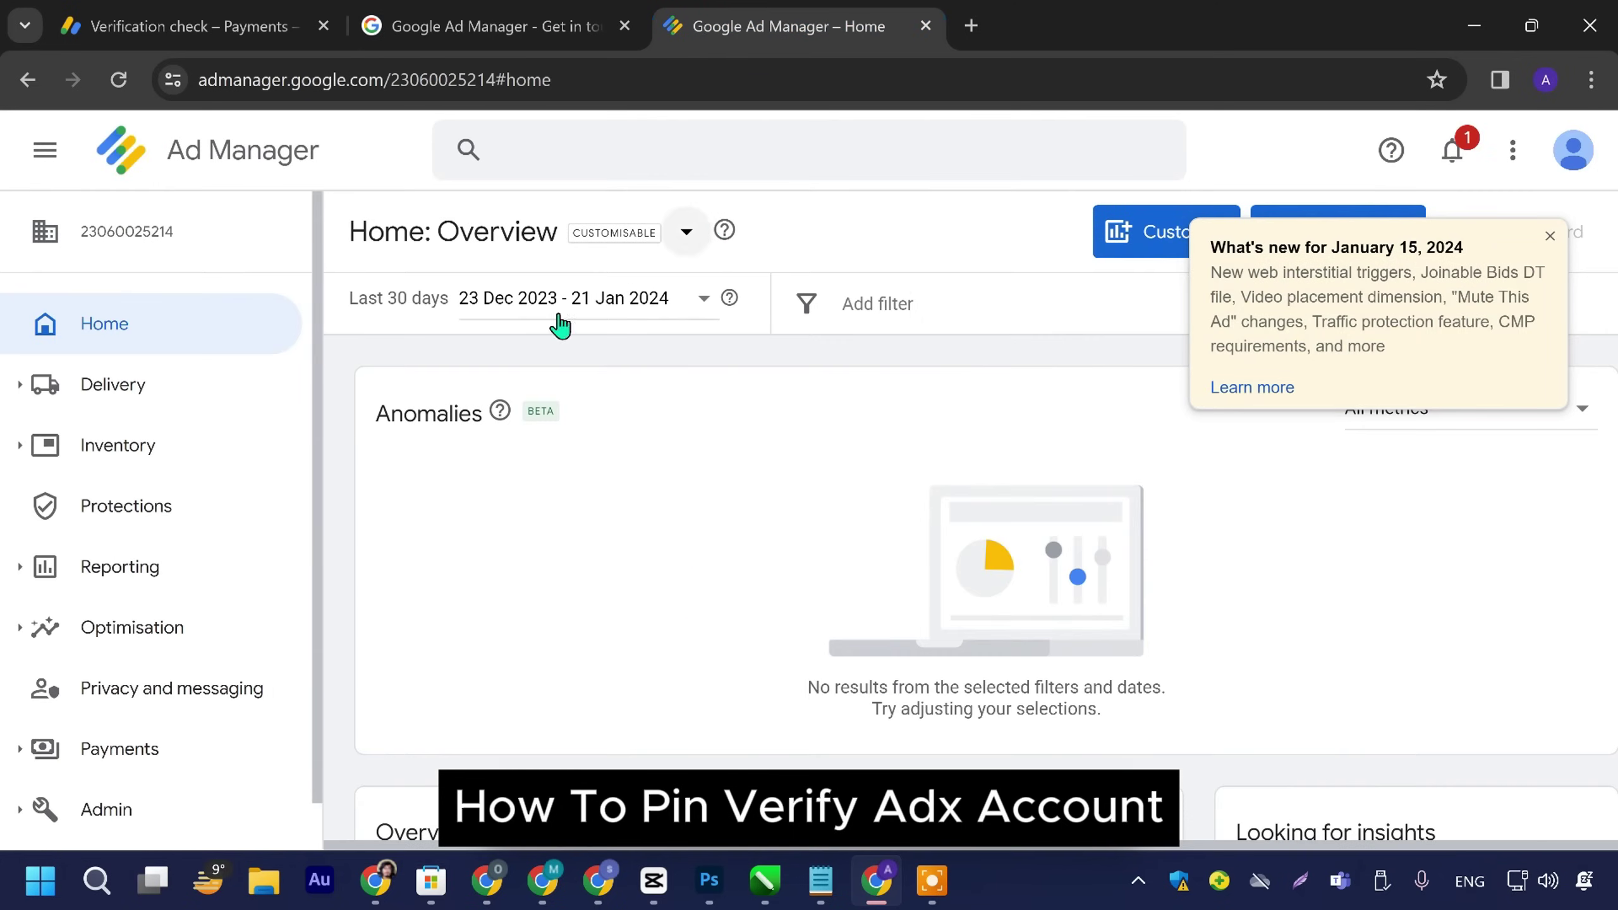
{"action": "left_click", "coordinate": [146, 807]}
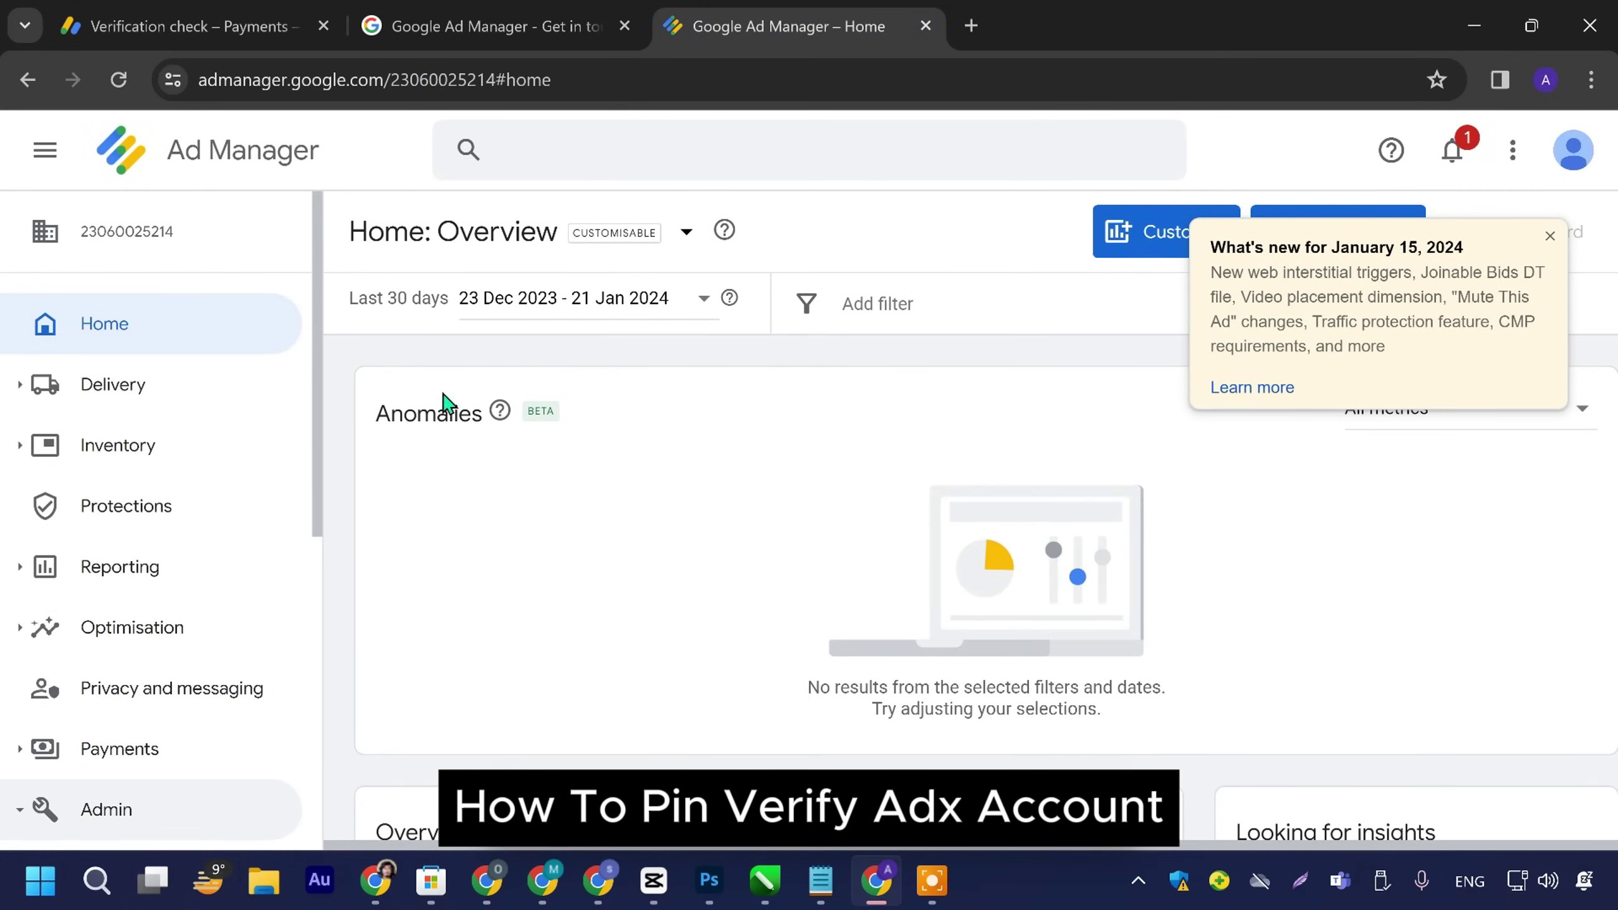
{"action": "scroll", "coordinate": [207, 600], "scroll_direction": "down", "scroll_amount": 5}
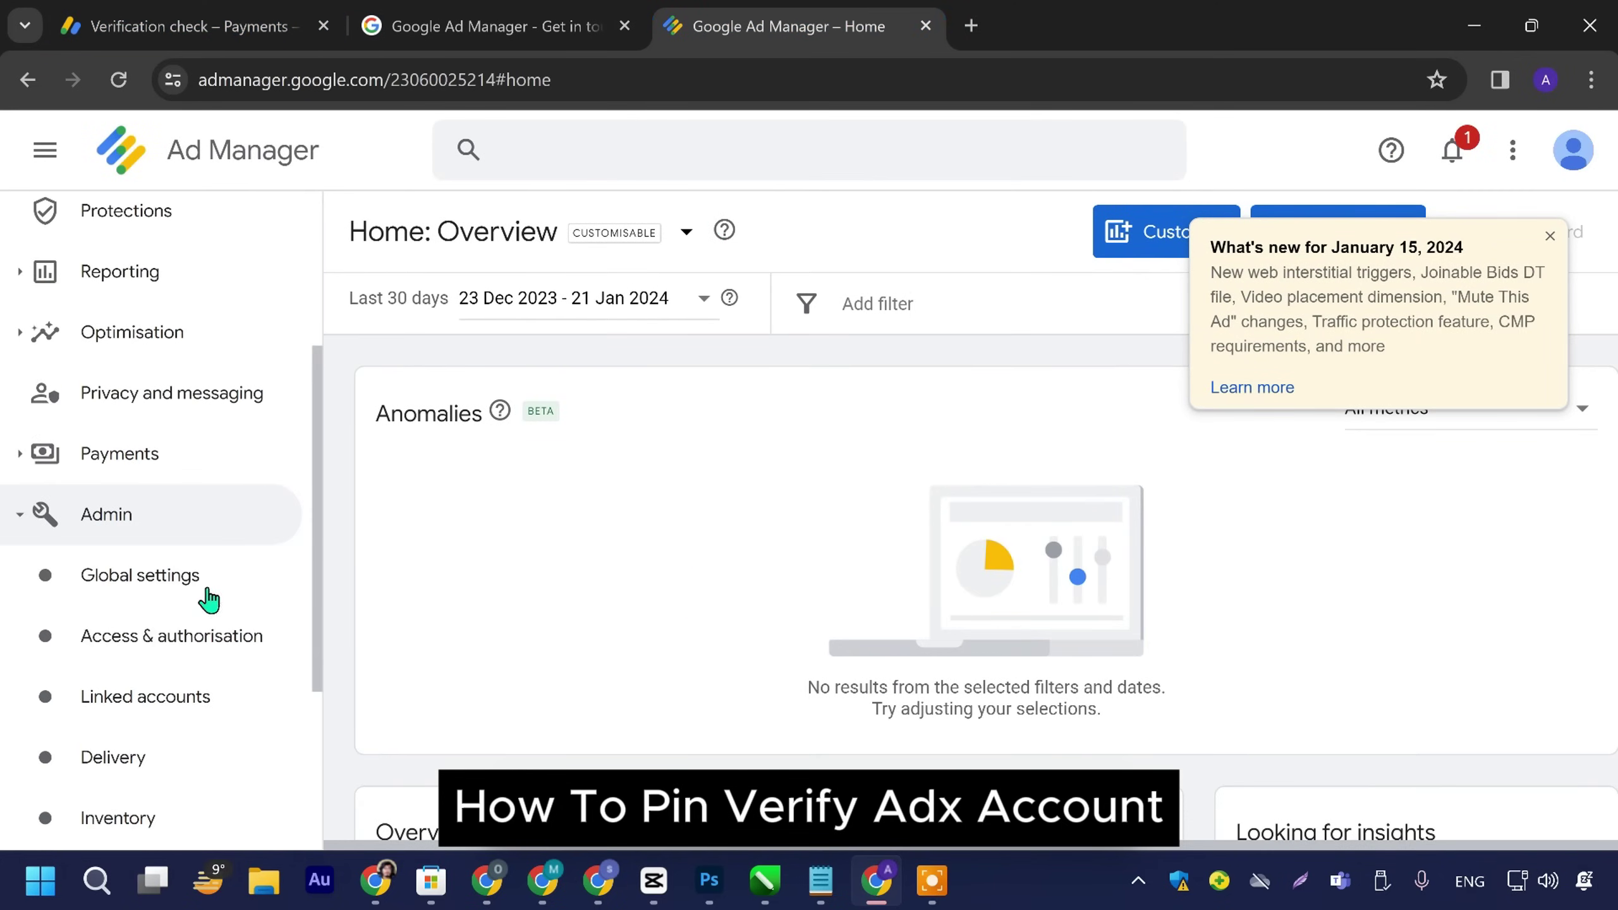
{"action": "left_click", "coordinate": [217, 455]}
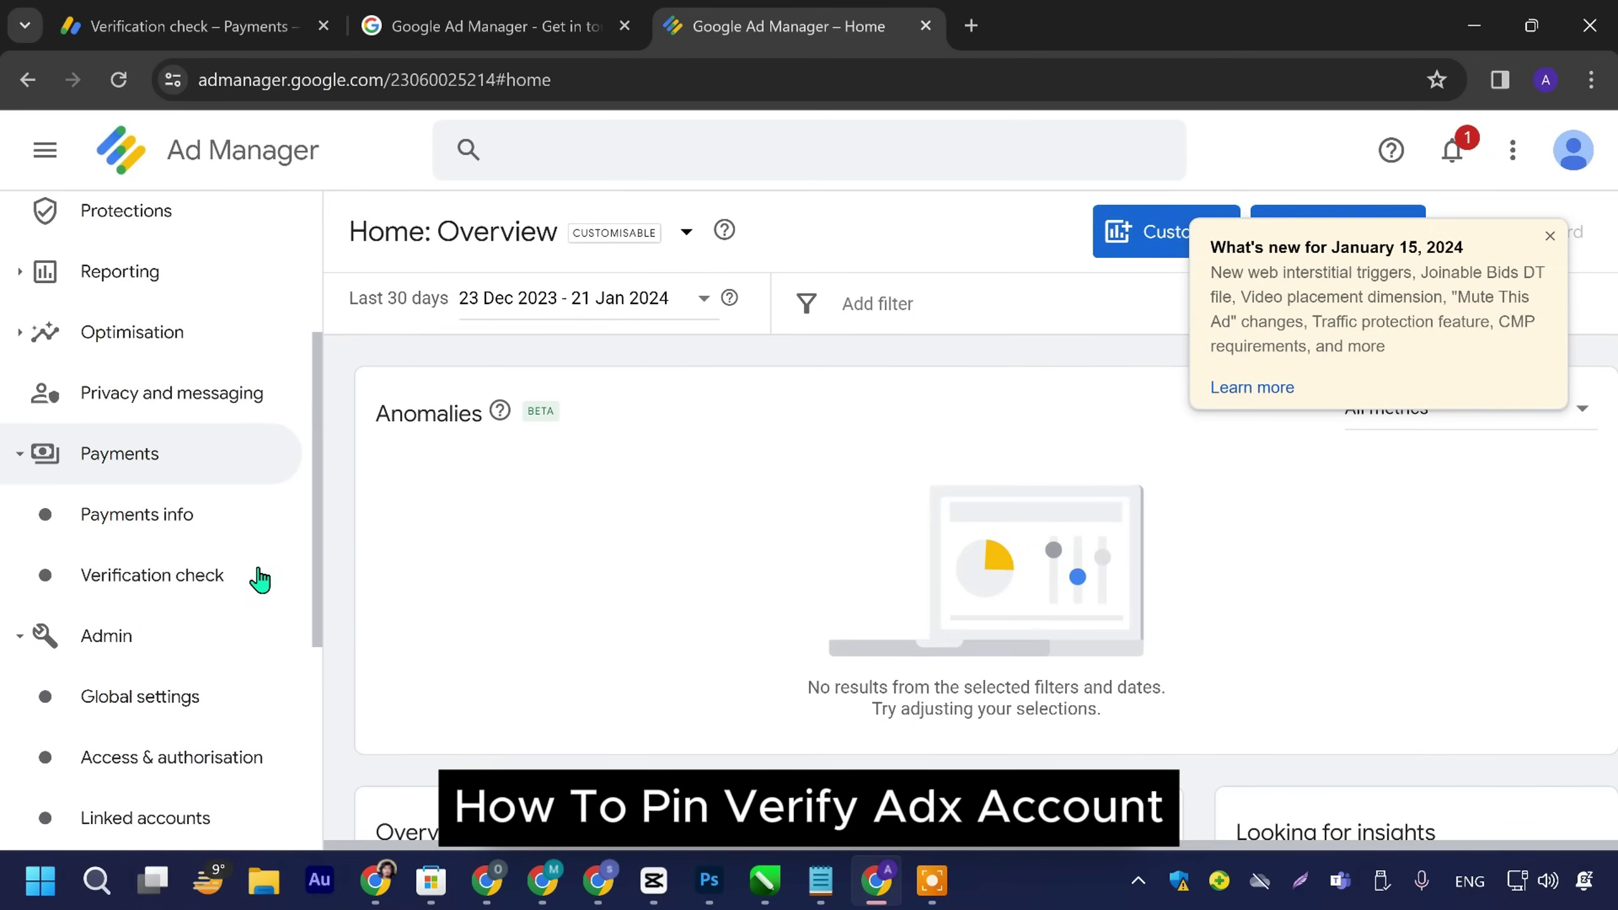
{"action": "left_click", "coordinate": [139, 590]}
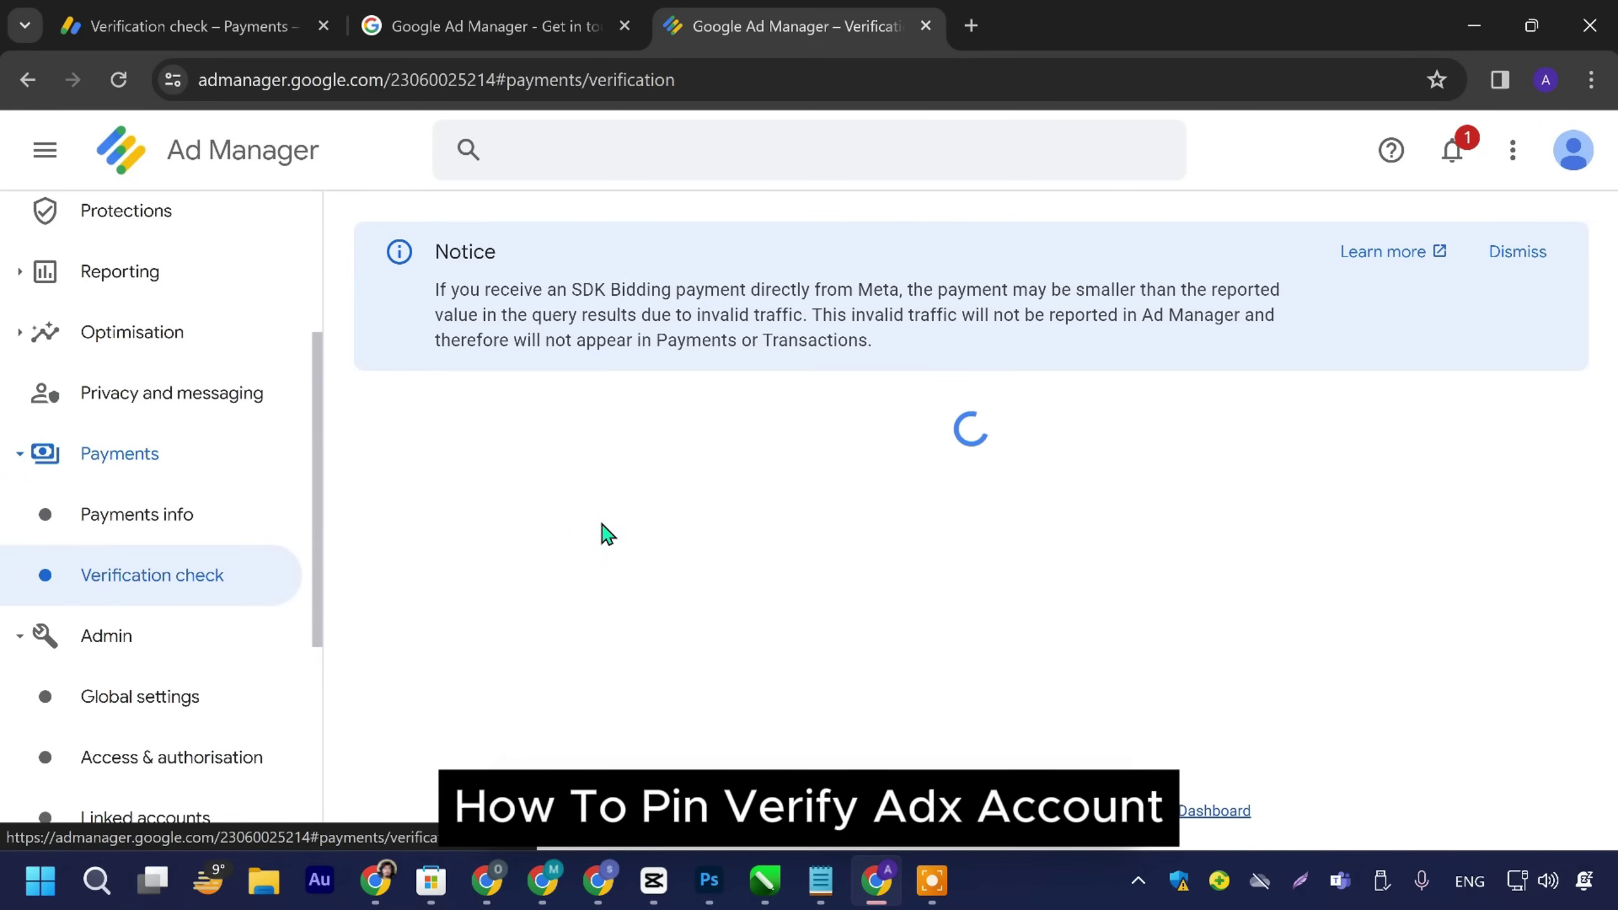
{"action": "scroll", "coordinate": [741, 587], "scroll_direction": "down", "scroll_amount": 3}
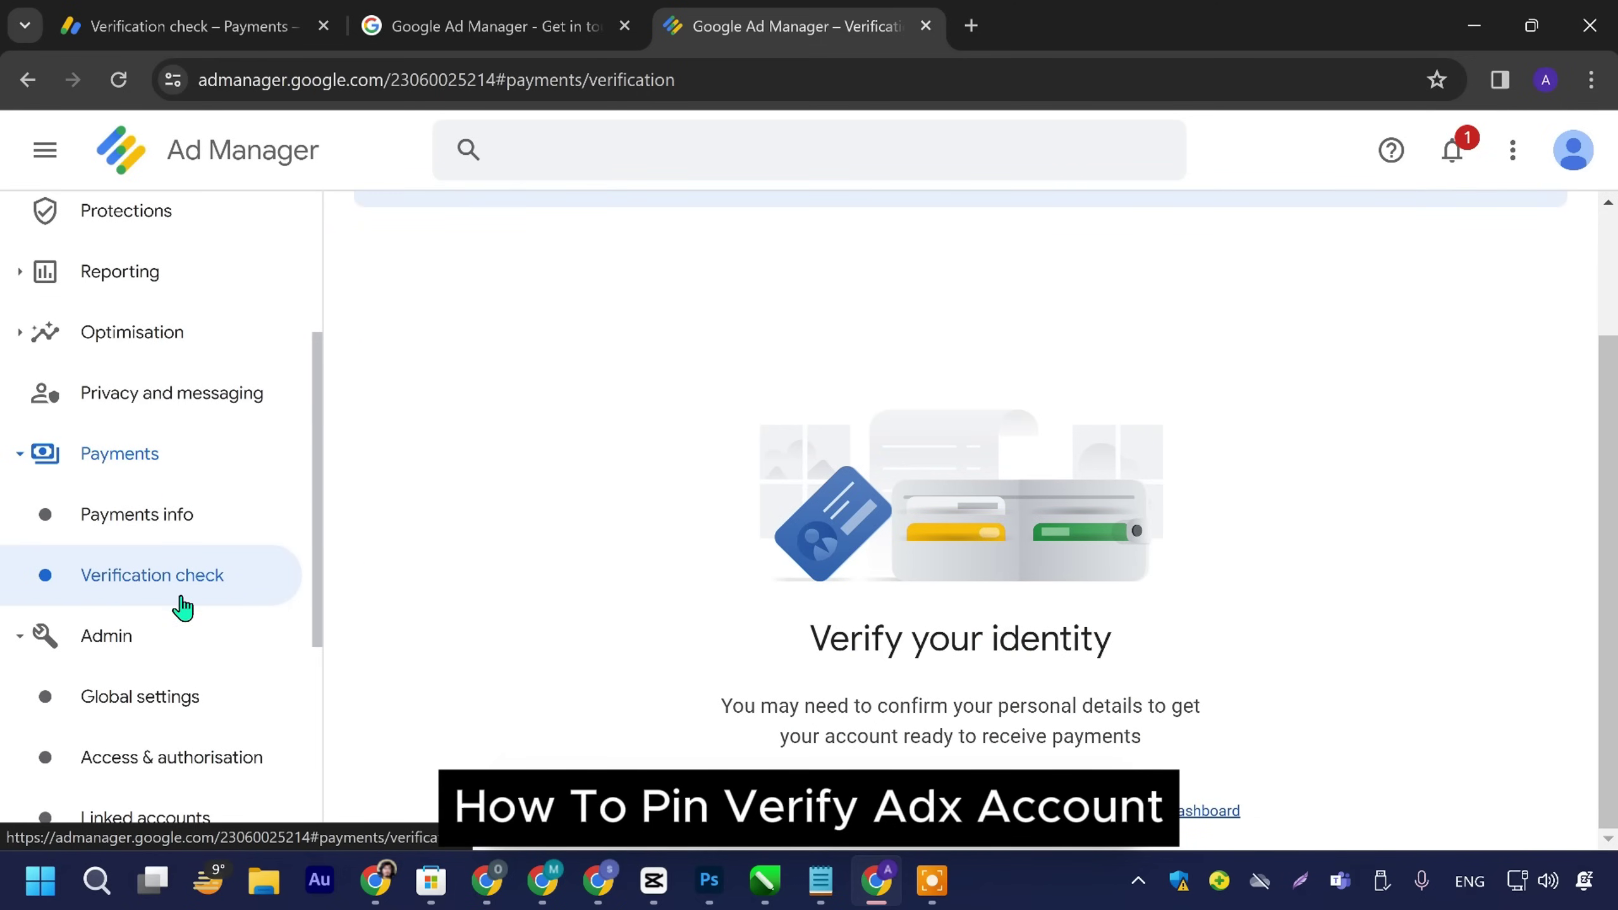
Step: Look through the pages offered under Payments, Admin, Delivery and Inventory in the Ad Manager account
{"action": "scroll", "coordinate": [159, 574], "scroll_direction": "up", "scroll_amount": 5}
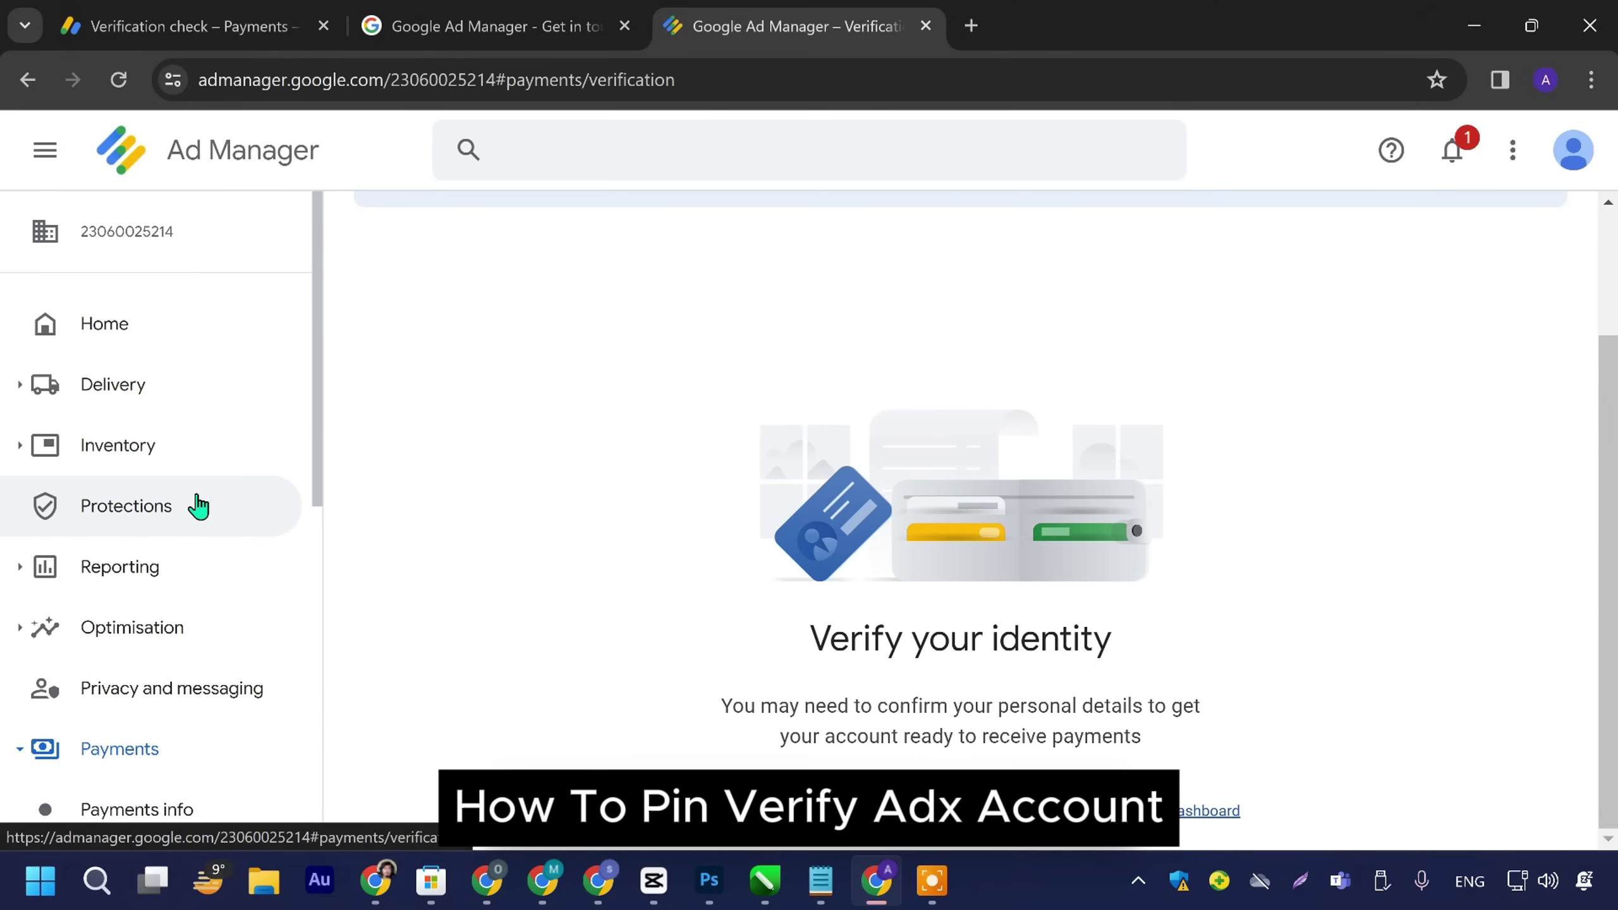
{"action": "scroll", "coordinate": [230, 555], "scroll_direction": "down", "scroll_amount": 5}
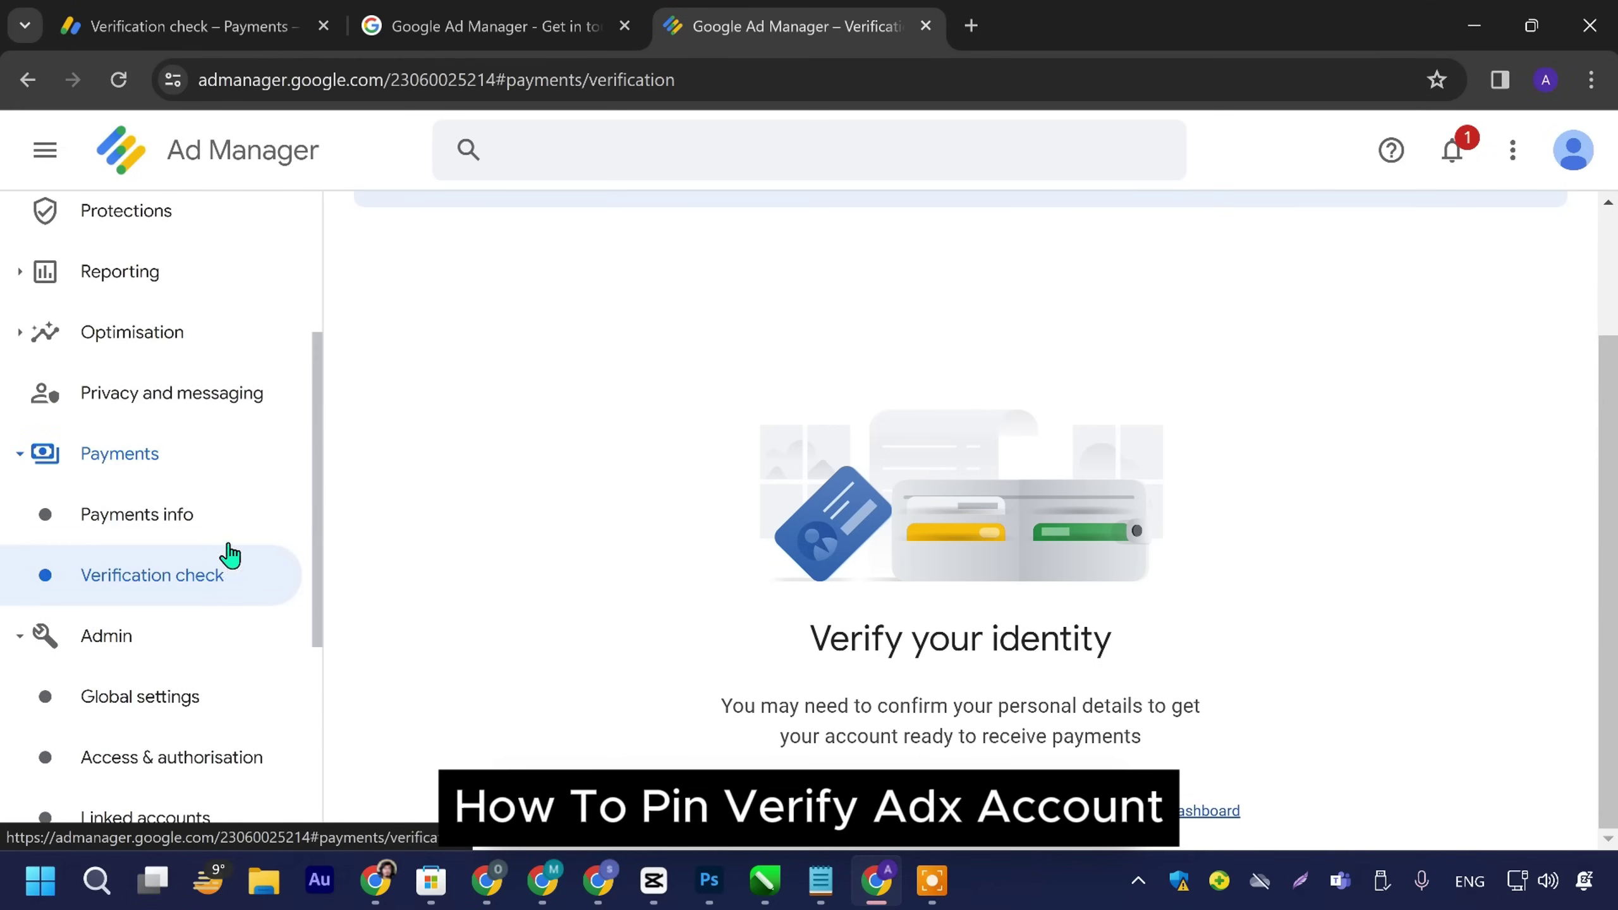
{"action": "left_click", "coordinate": [77, 465]}
{"action": "left_click", "coordinate": [96, 473]}
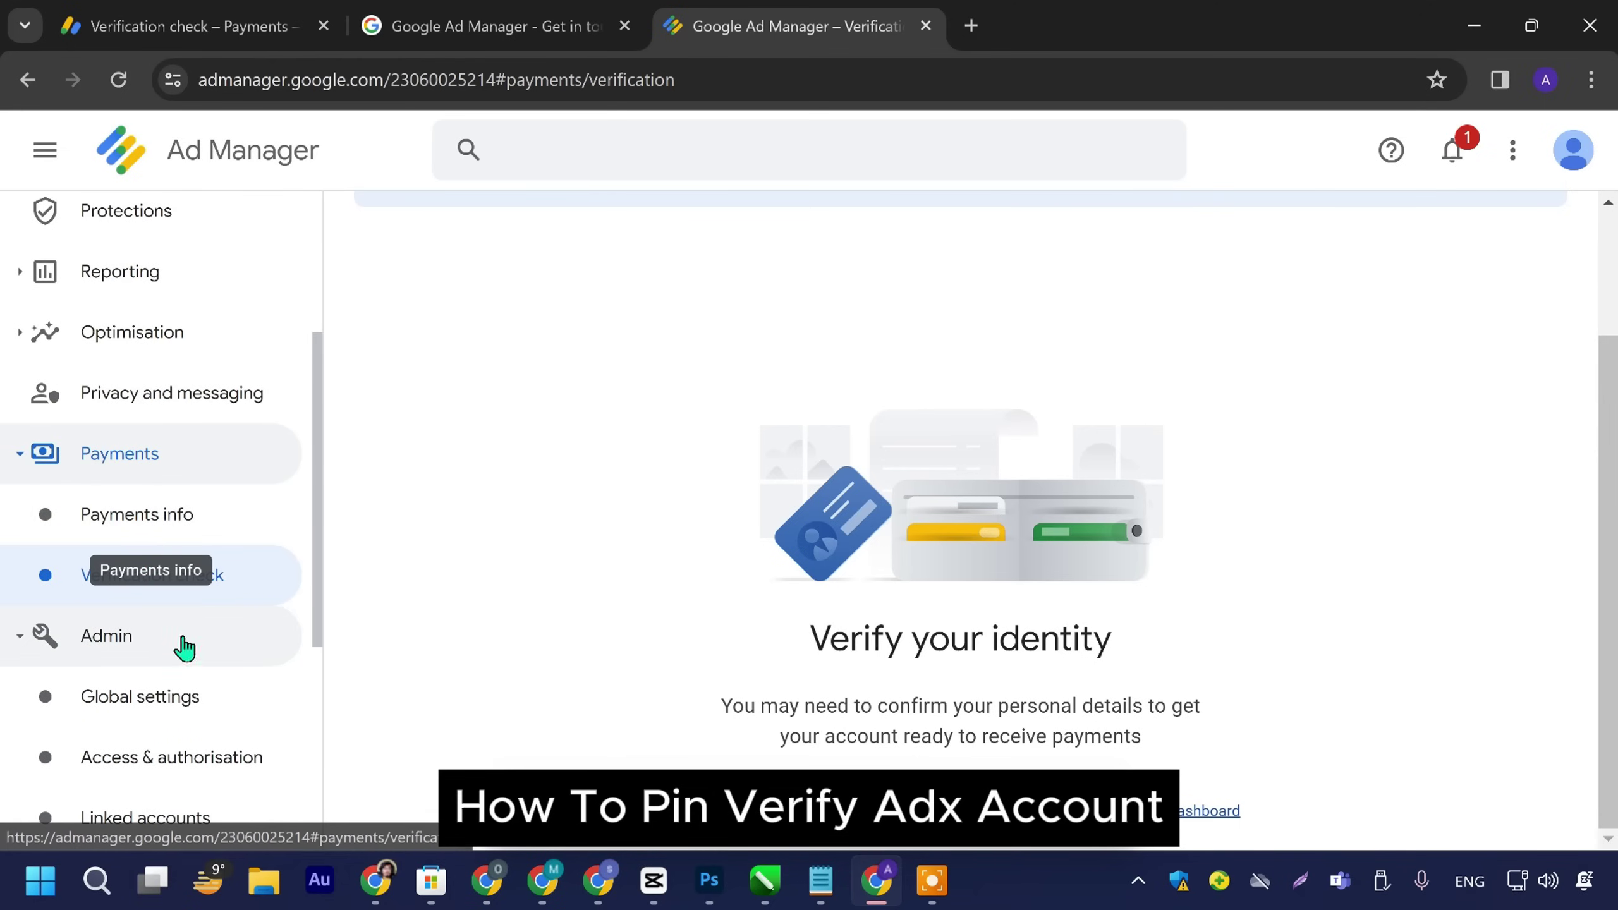
{"action": "scroll", "coordinate": [210, 574], "scroll_direction": "down", "scroll_amount": 7}
{"action": "scroll", "coordinate": [206, 416], "scroll_direction": "up", "scroll_amount": 9}
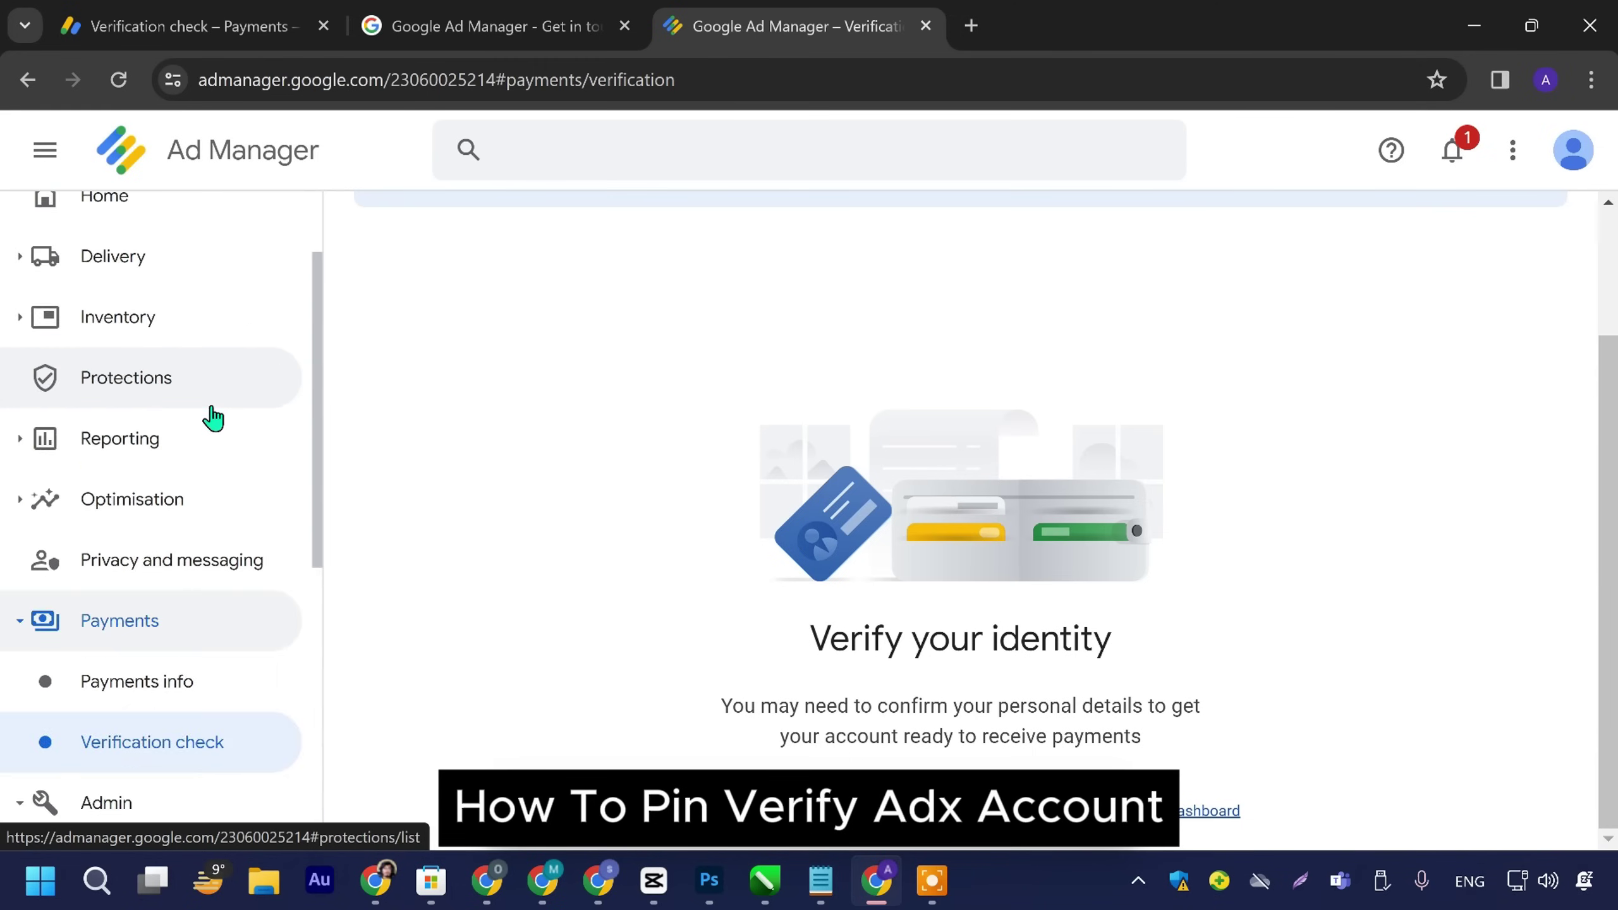
{"action": "scroll", "coordinate": [198, 625], "scroll_direction": "down", "scroll_amount": 9}
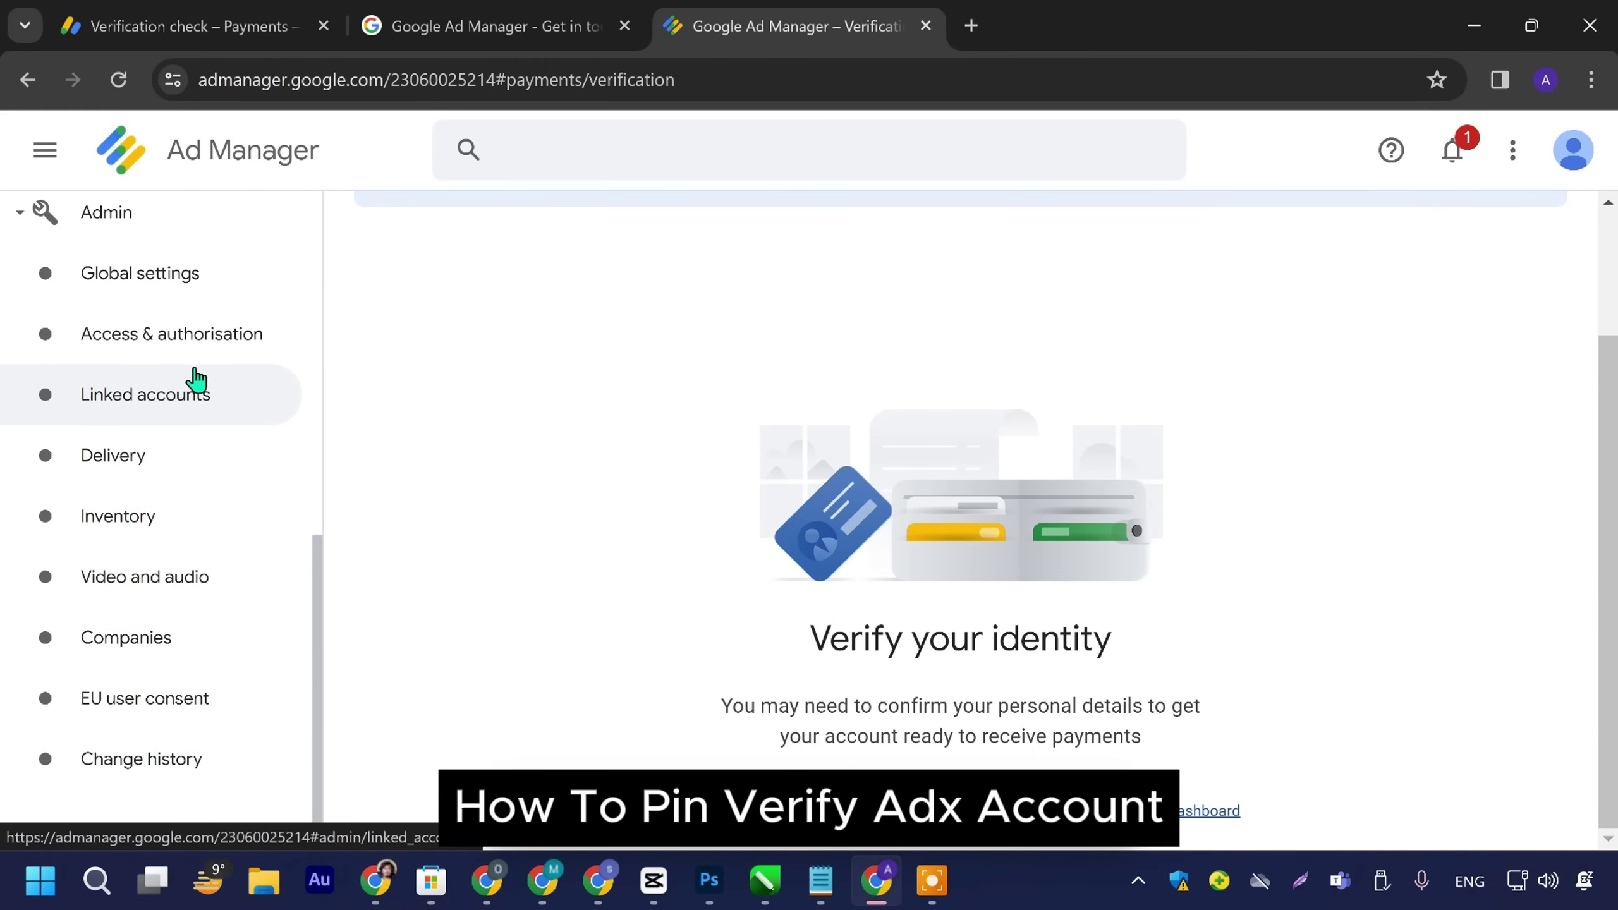
{"action": "scroll", "coordinate": [172, 451], "scroll_direction": "up", "scroll_amount": 10}
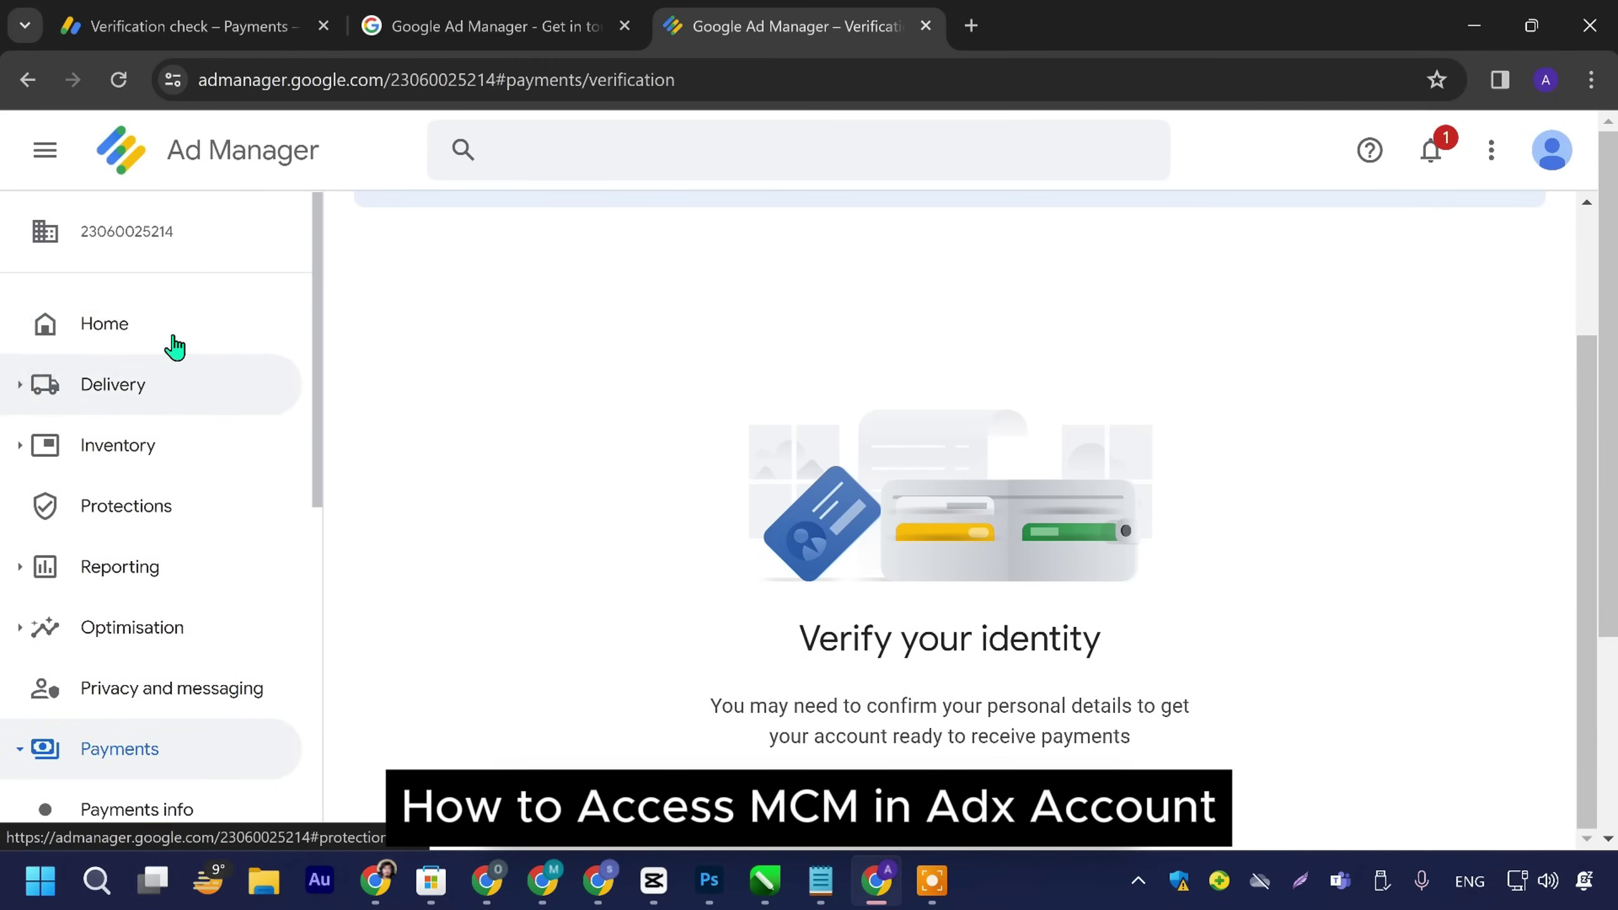
{"action": "left_click", "coordinate": [130, 402]}
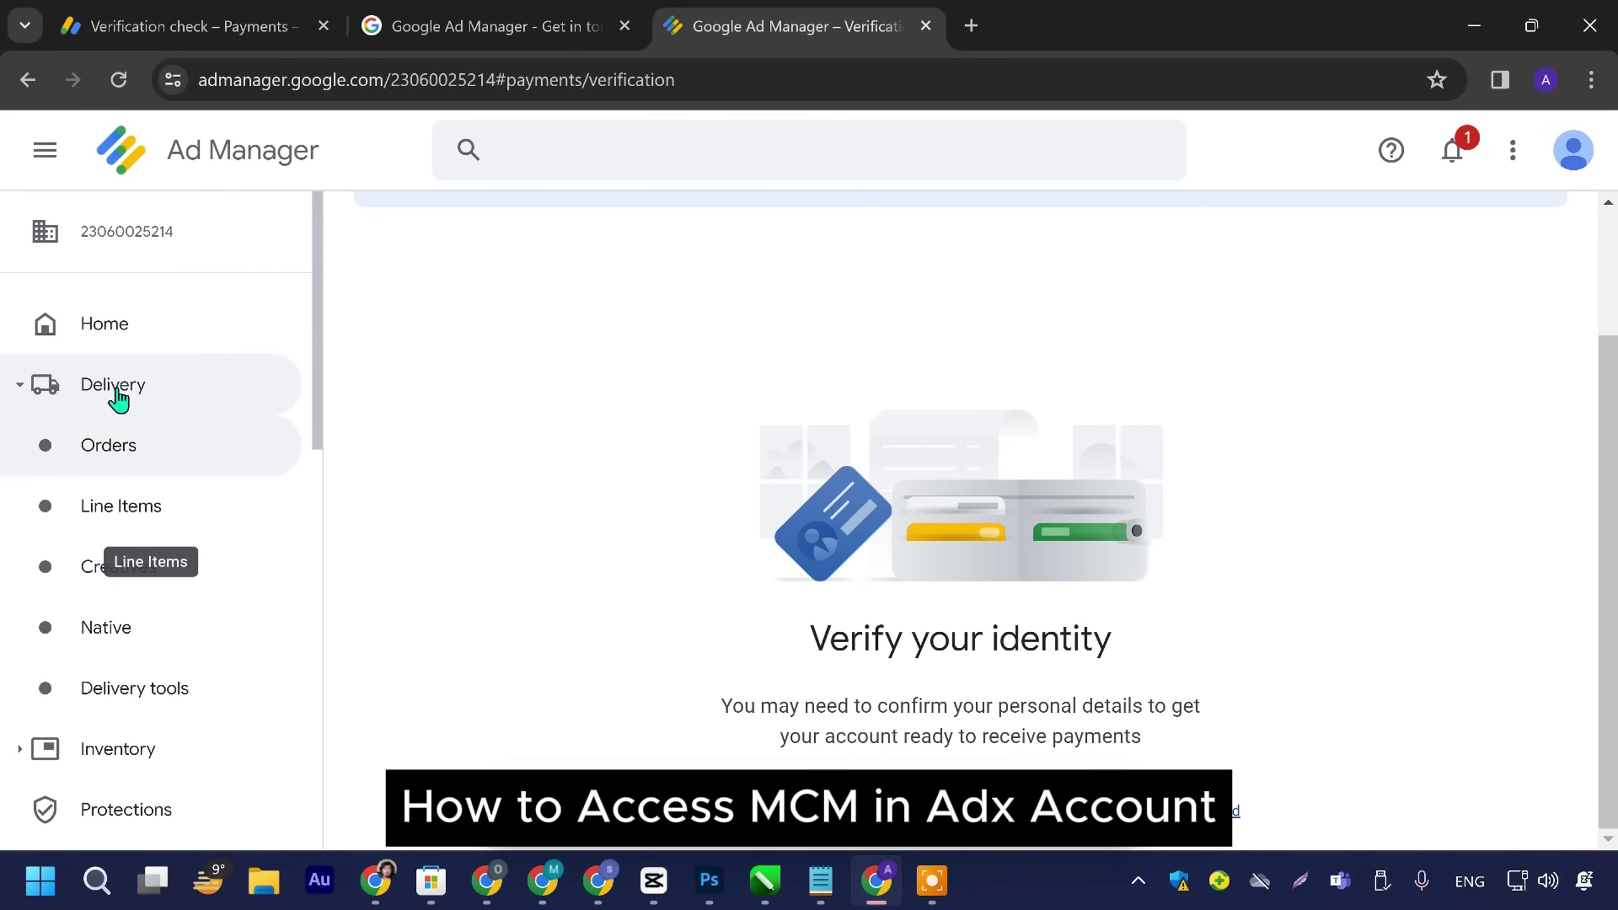
{"action": "left_click", "coordinate": [173, 752]}
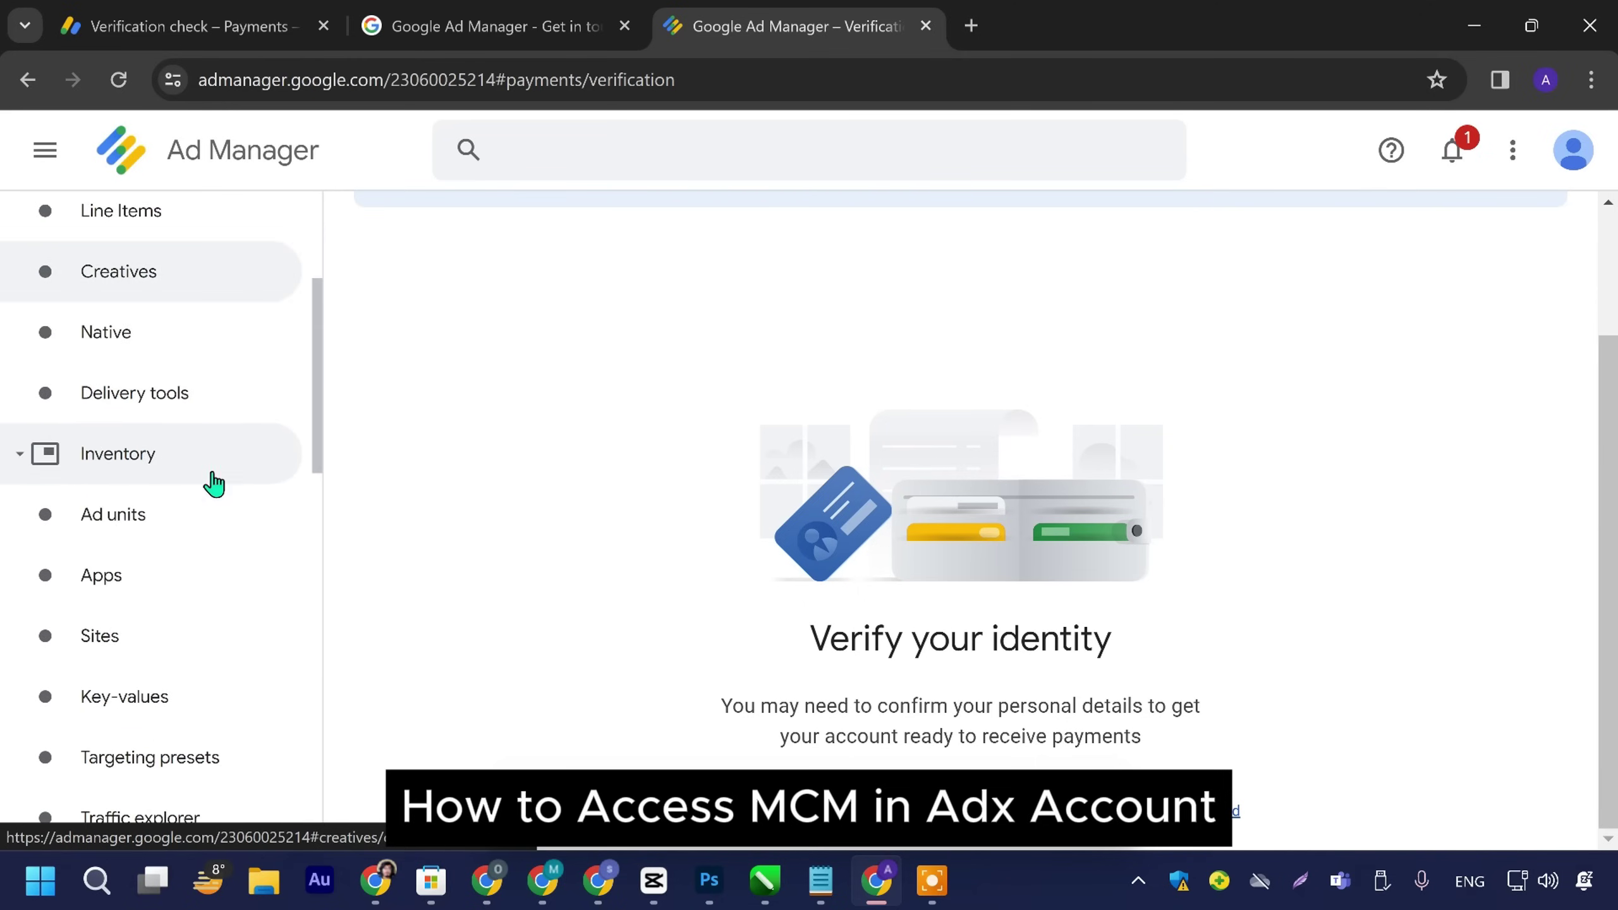
Step: Copy the Ad Manager network code of the new account
{"action": "left_click_drag", "start_coordinate": [184, 251], "coordinate": [83, 249]}
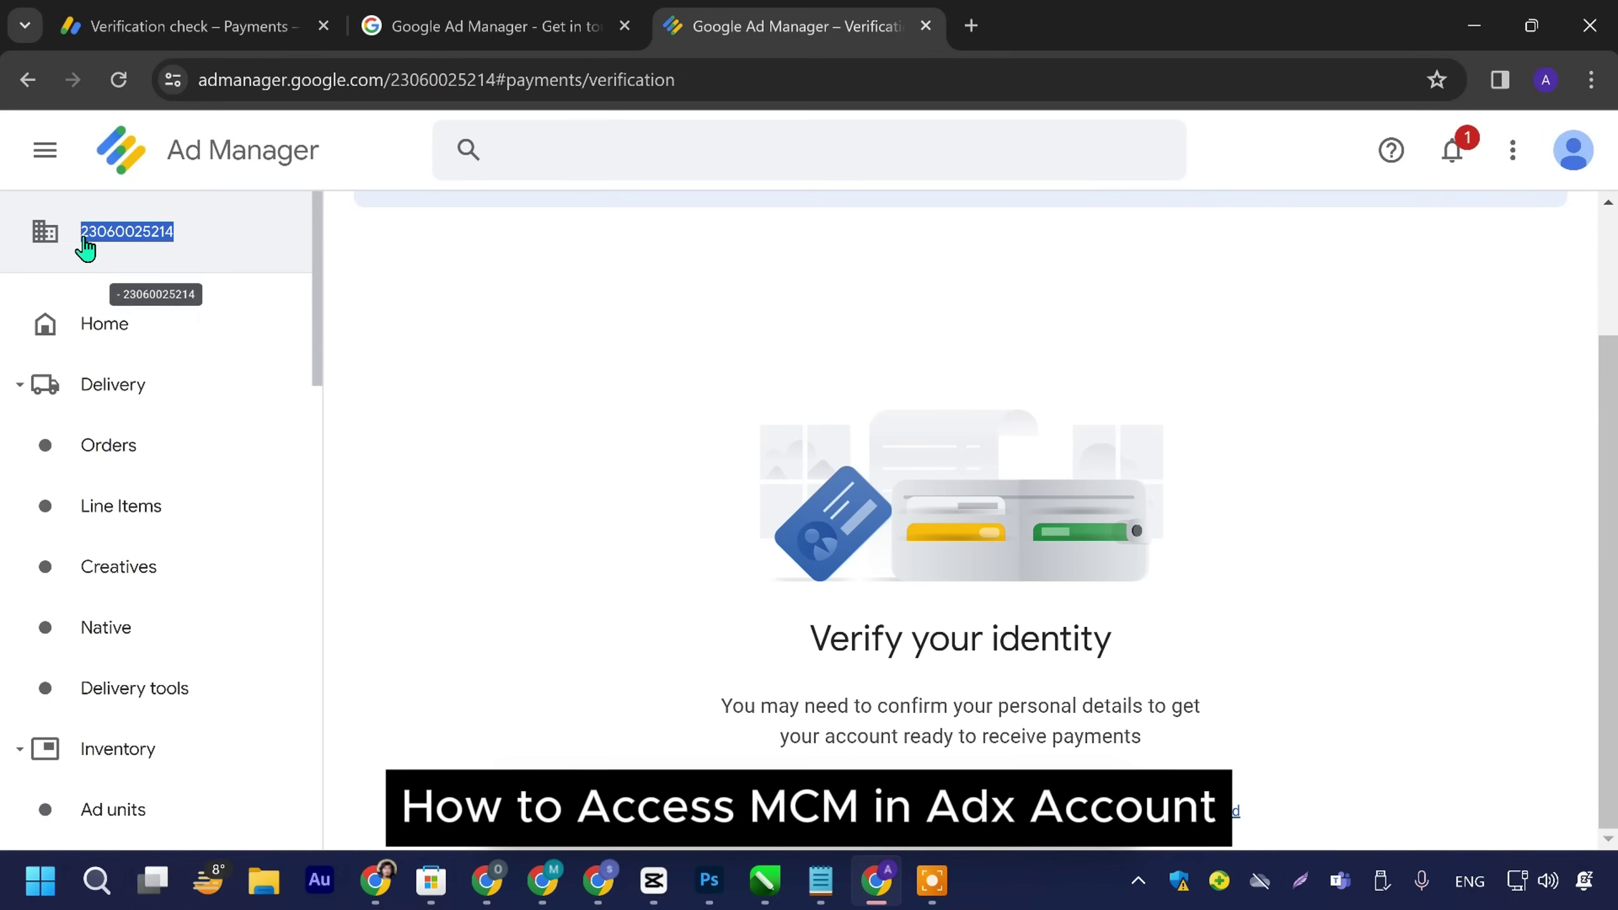
{"action": "right_click", "coordinate": [93, 241]}
{"action": "left_click", "coordinate": [174, 273]}
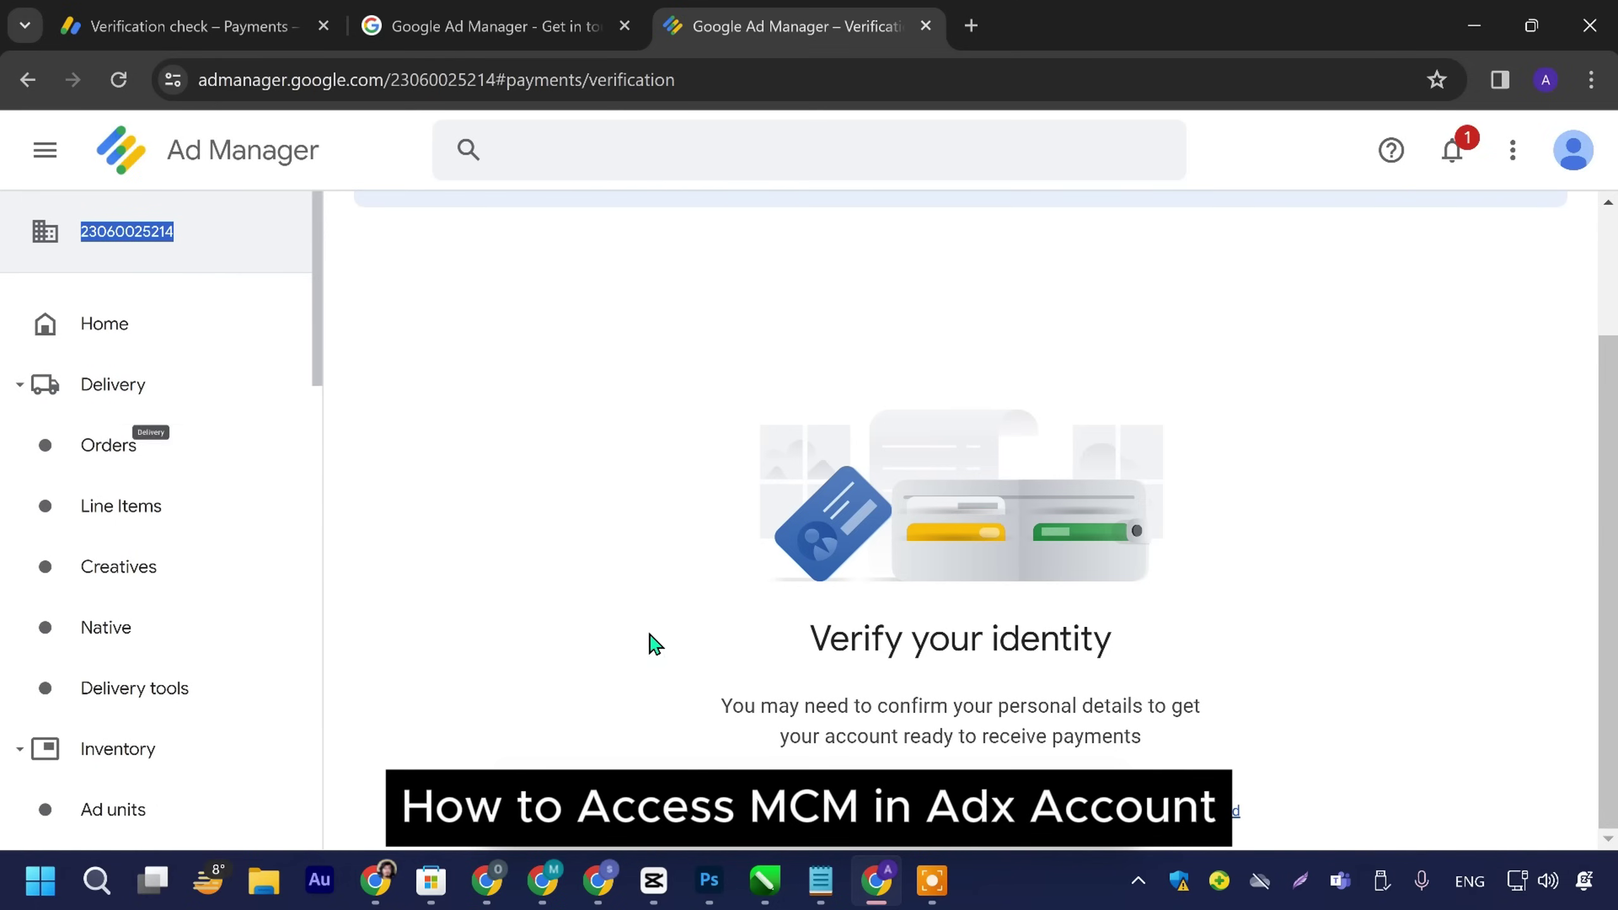
{"action": "left_click", "coordinate": [204, 336]}
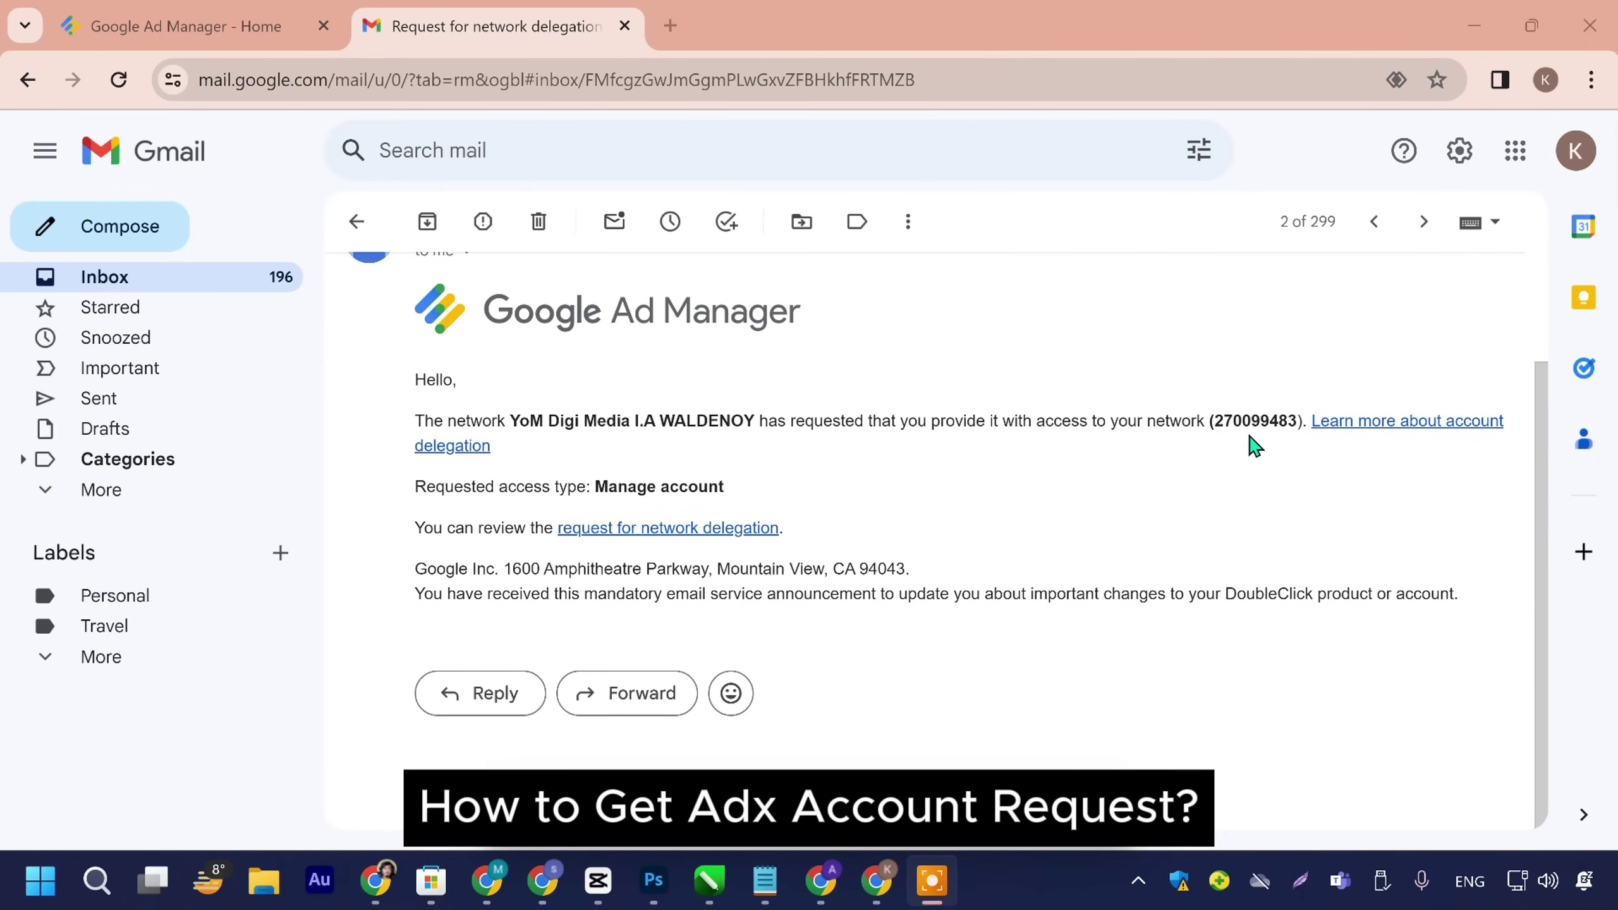
Step: Compare the network code in the network delegation request e-mail with the Ad Manager account's code, and return to the Gmail inbox
{"action": "key", "text": "ctrl+shift+Tab"}
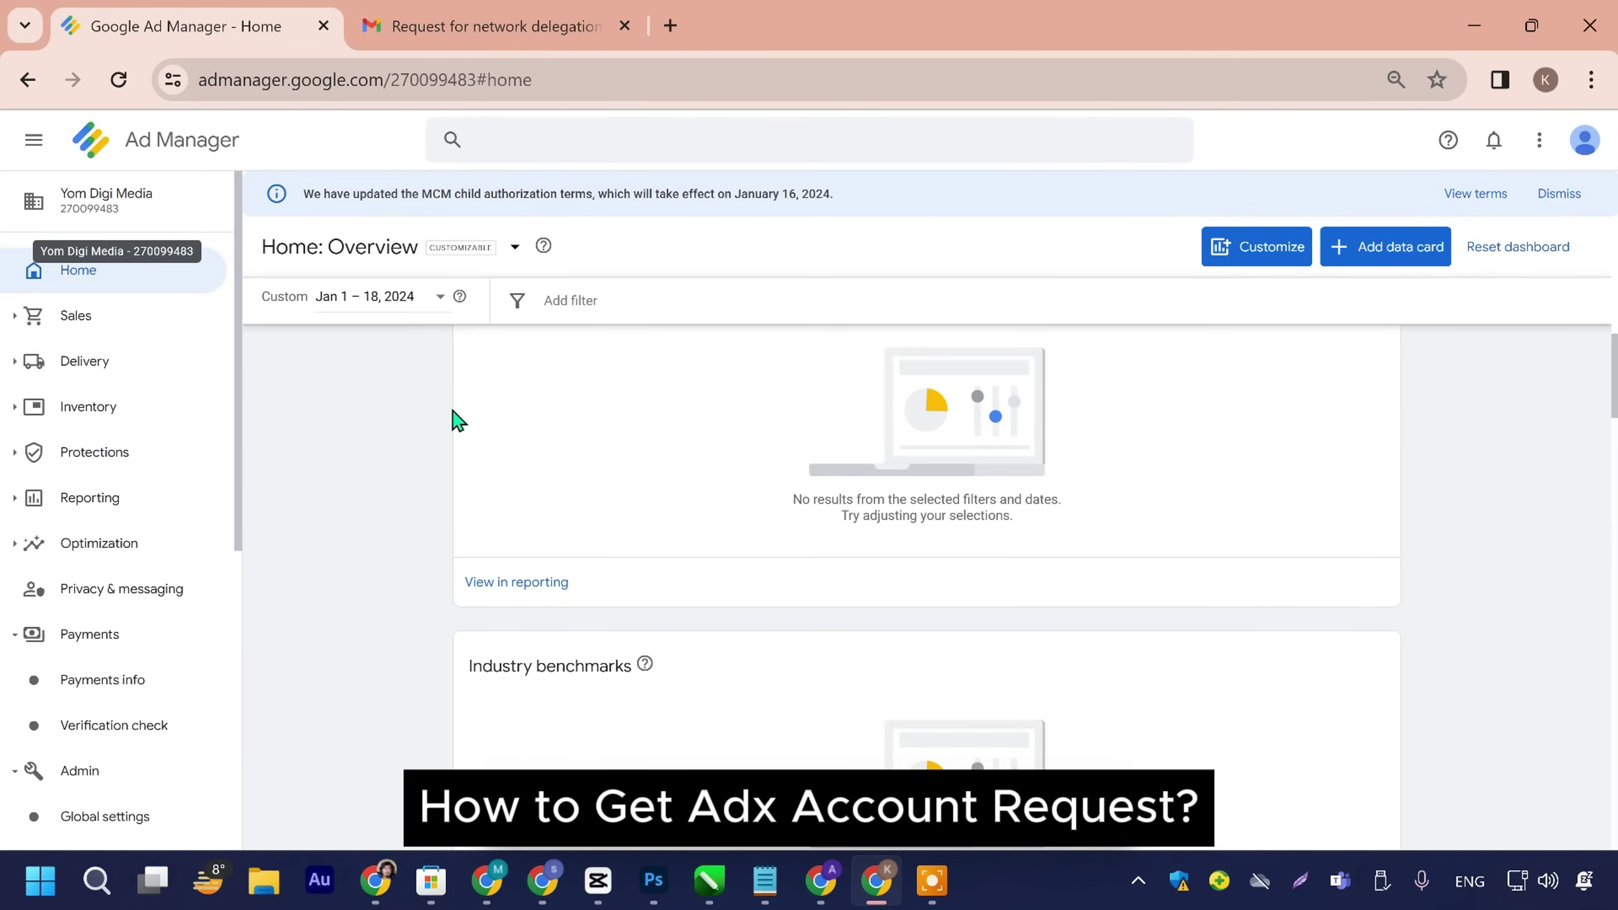
{"action": "left_click", "coordinate": [440, 14]}
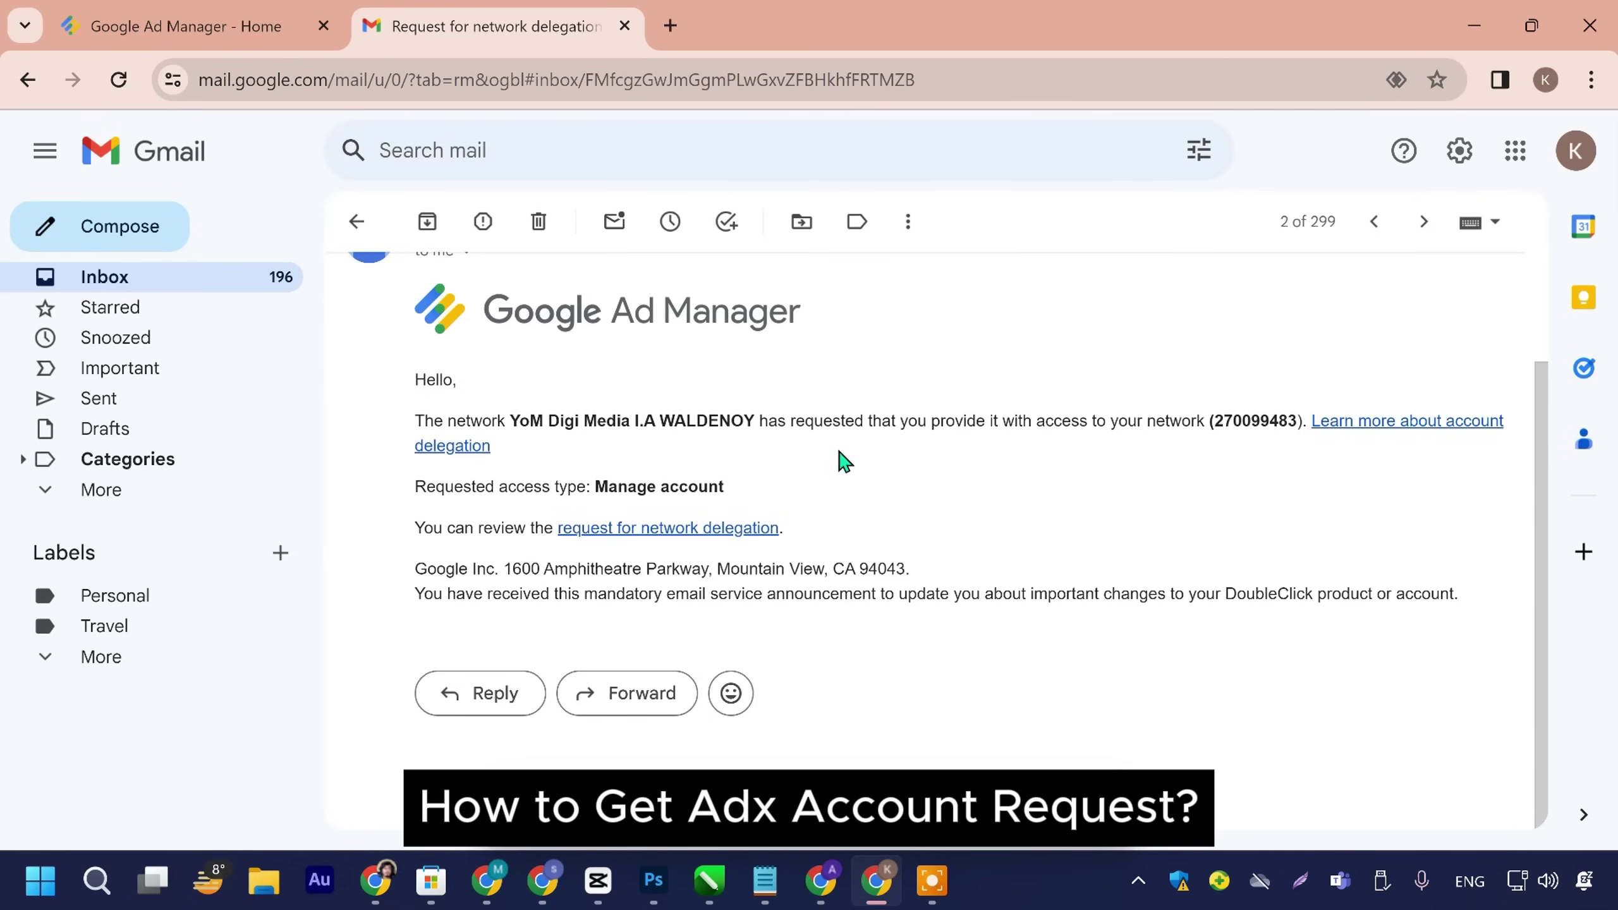
{"action": "left_click", "coordinate": [335, 25]}
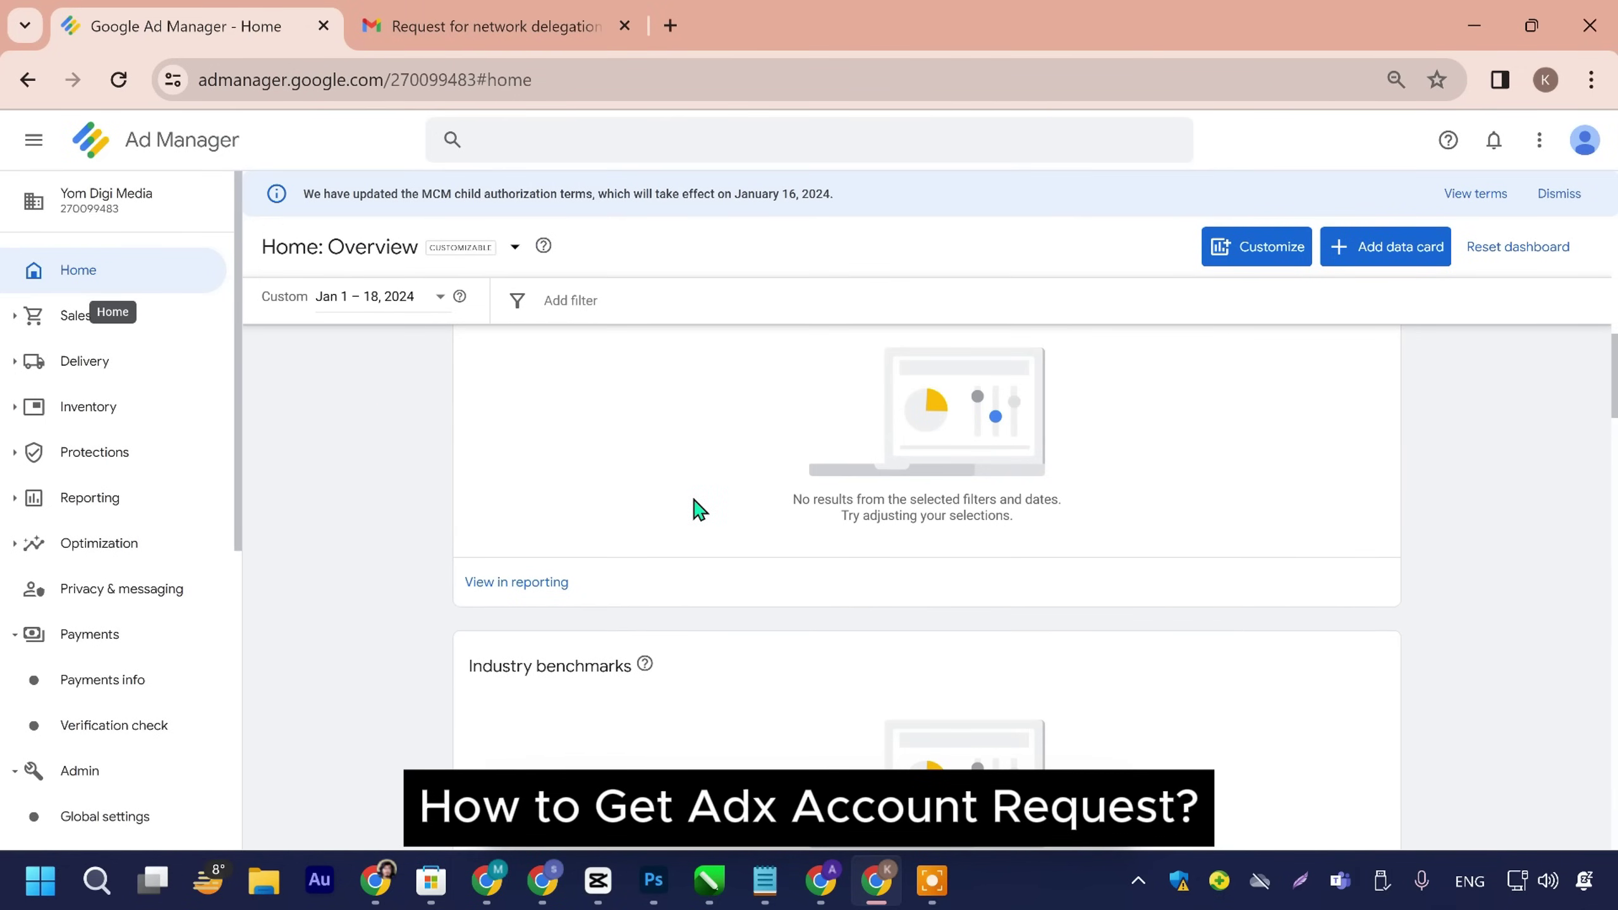
{"action": "left_click", "coordinate": [503, 17]}
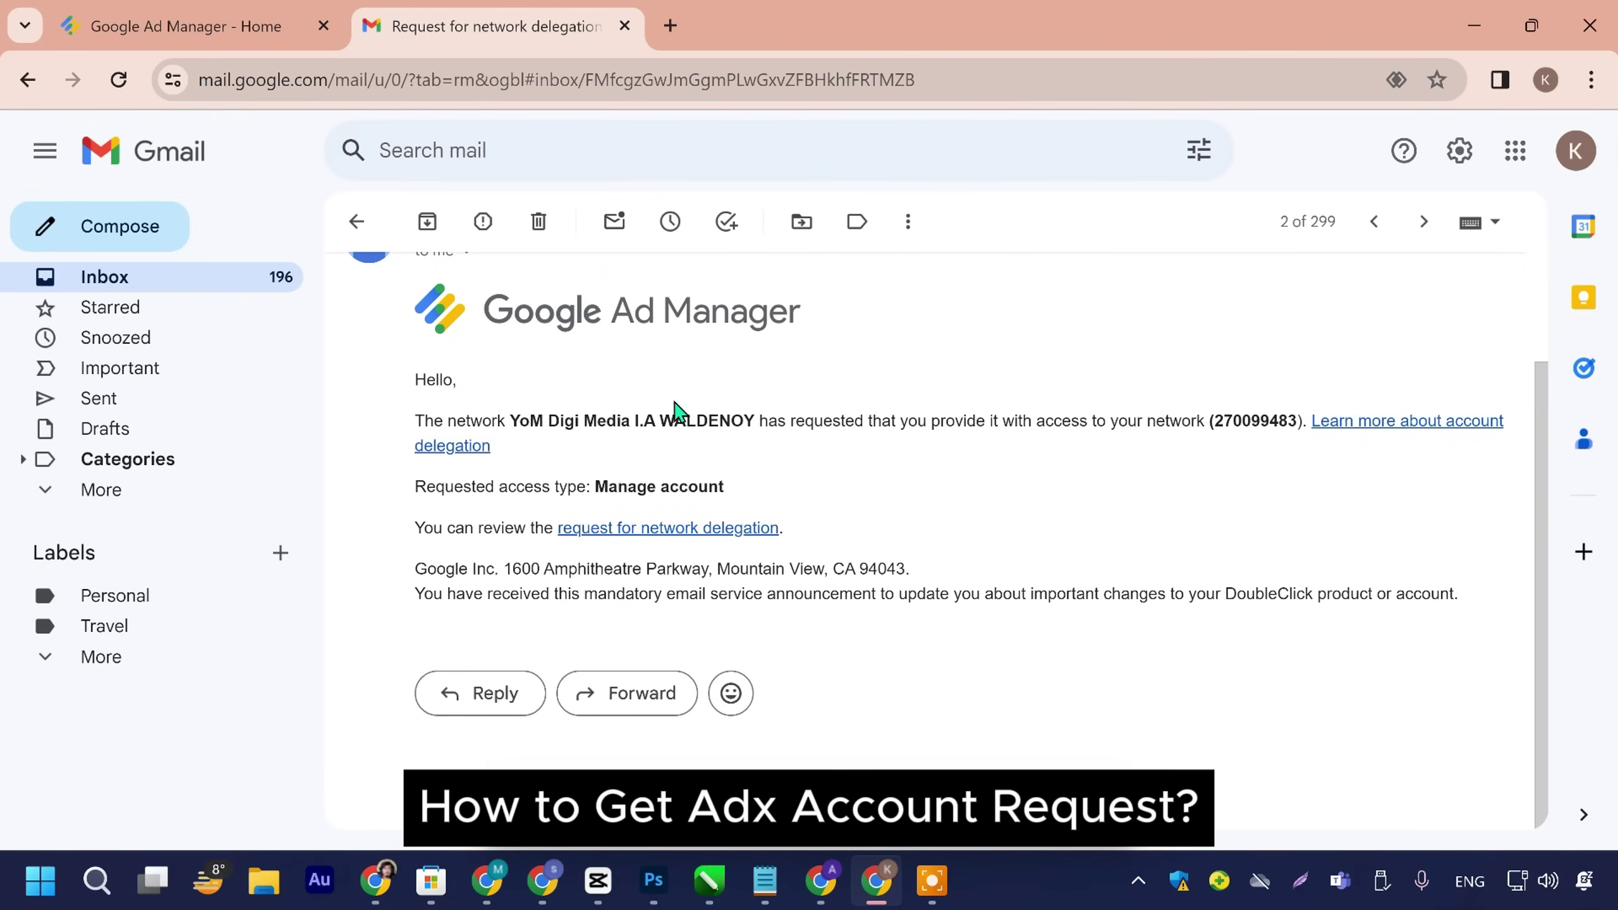
{"action": "left_click", "coordinate": [357, 222]}
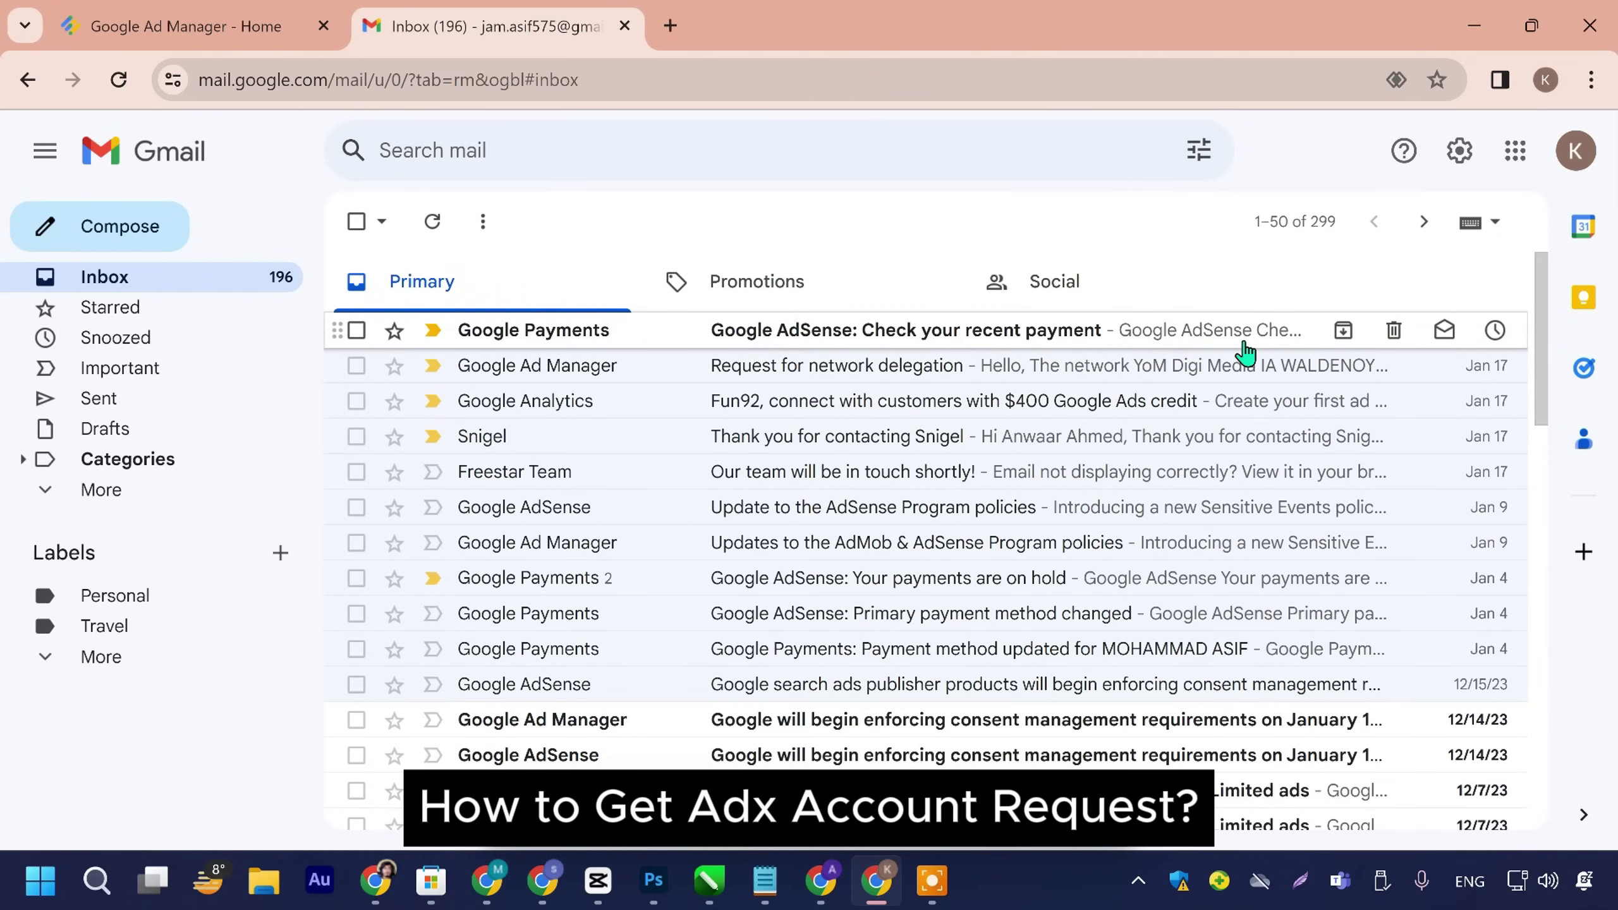
Step: Switch back to Google Ad Manager and compare the Sales and Admin options of the AdX account with those of the simple Ad Manager account
{"action": "left_click", "coordinate": [290, 19]}
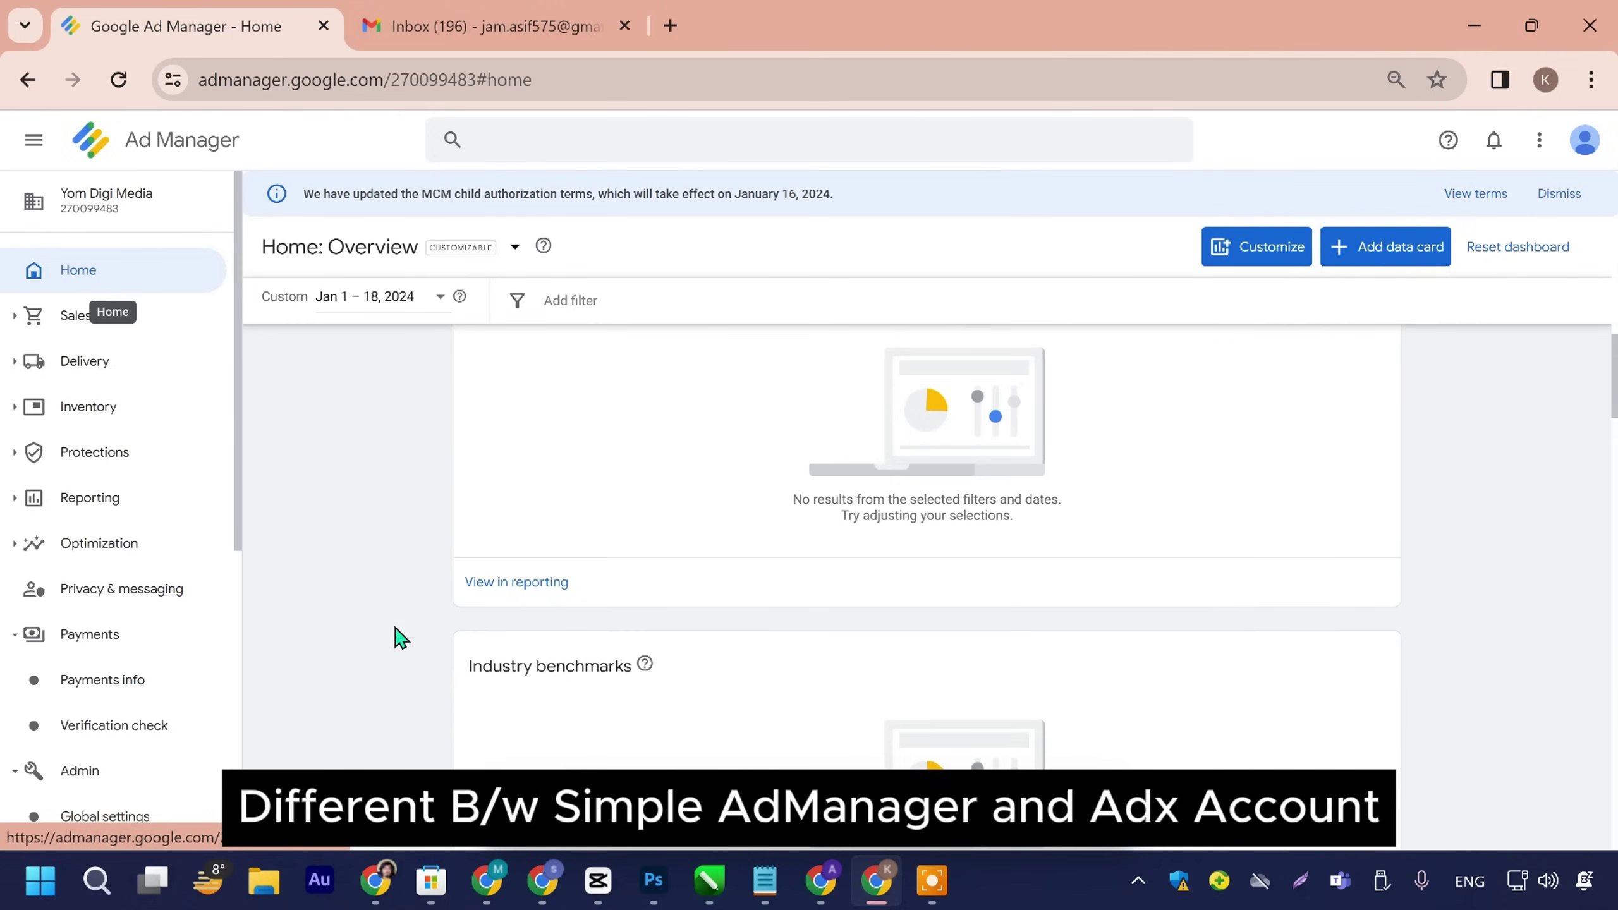
{"action": "left_click", "coordinate": [153, 325]}
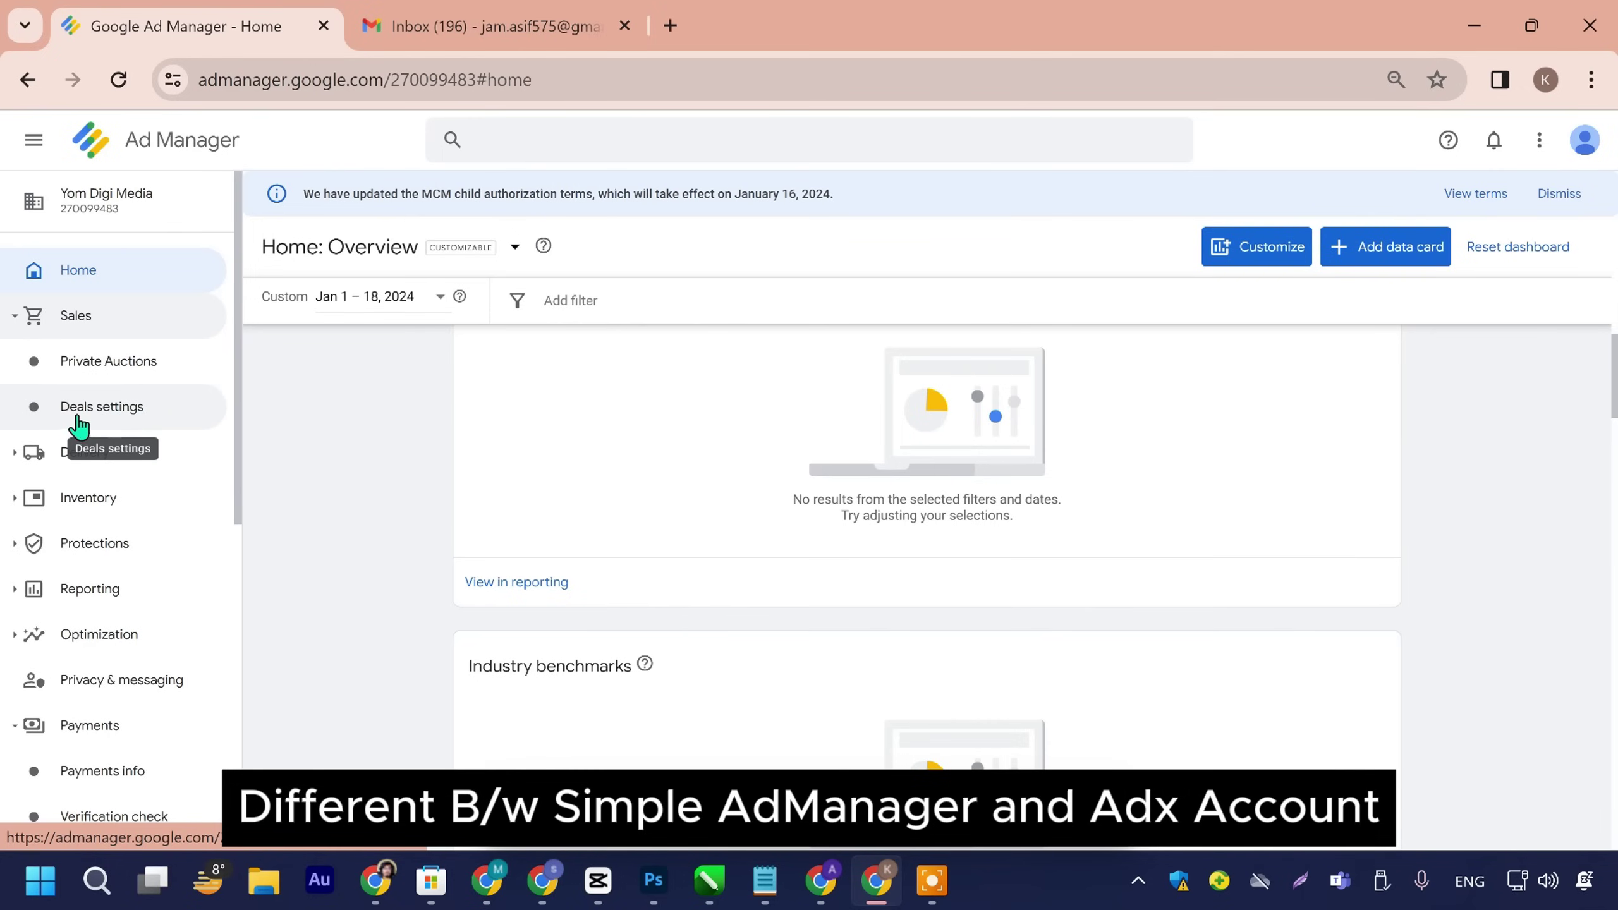
{"action": "left_click", "coordinate": [831, 887]}
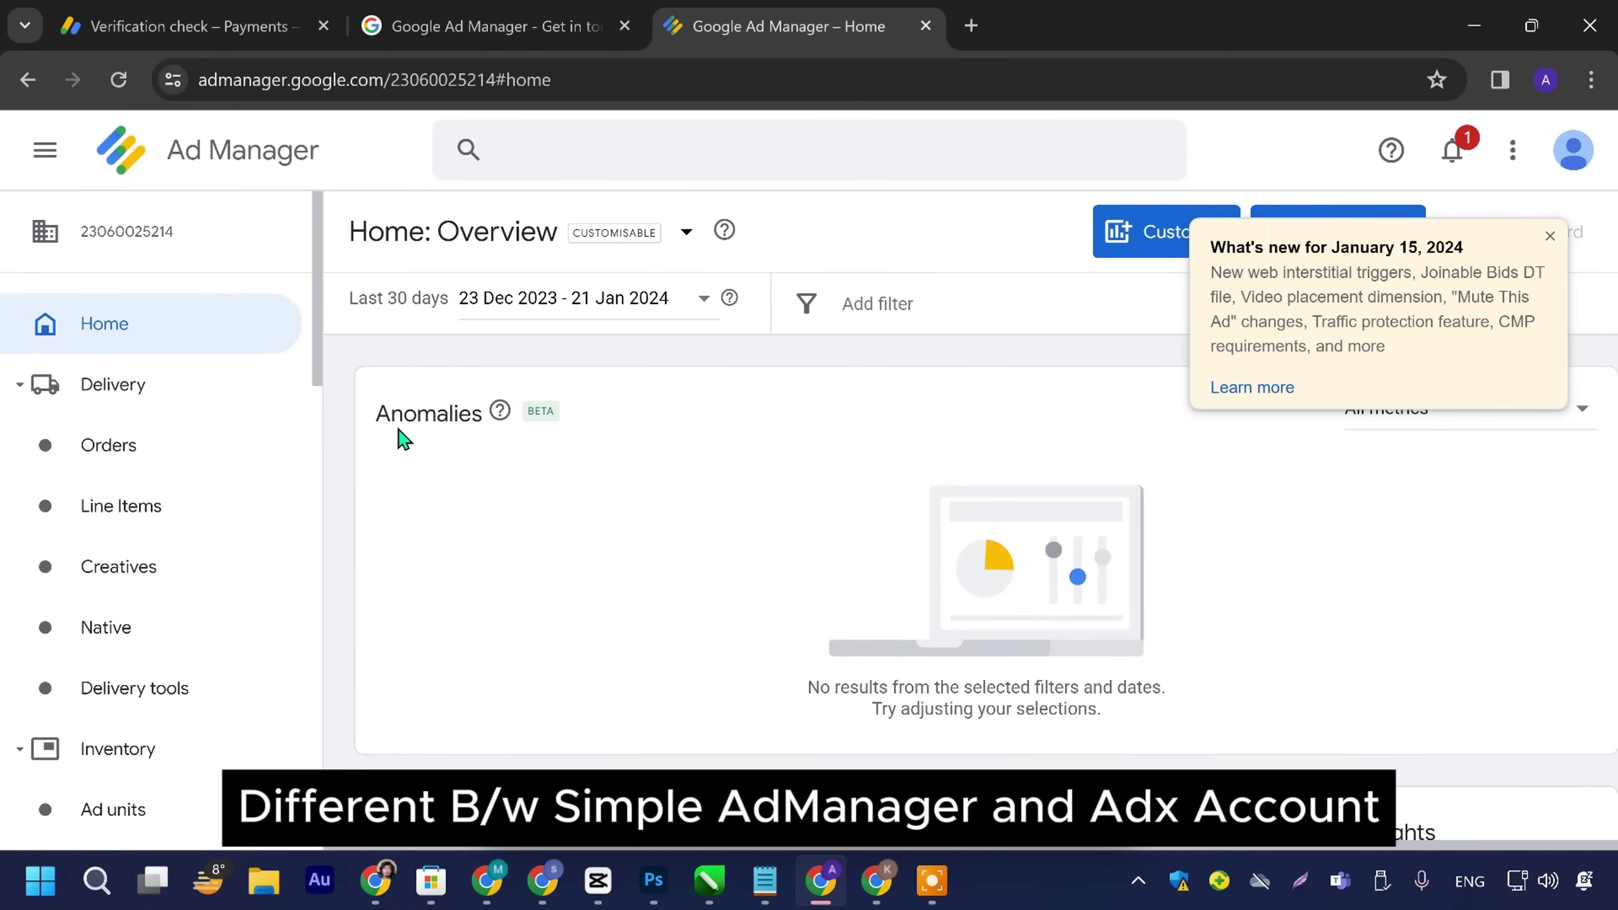
{"action": "left_click", "coordinate": [205, 399]}
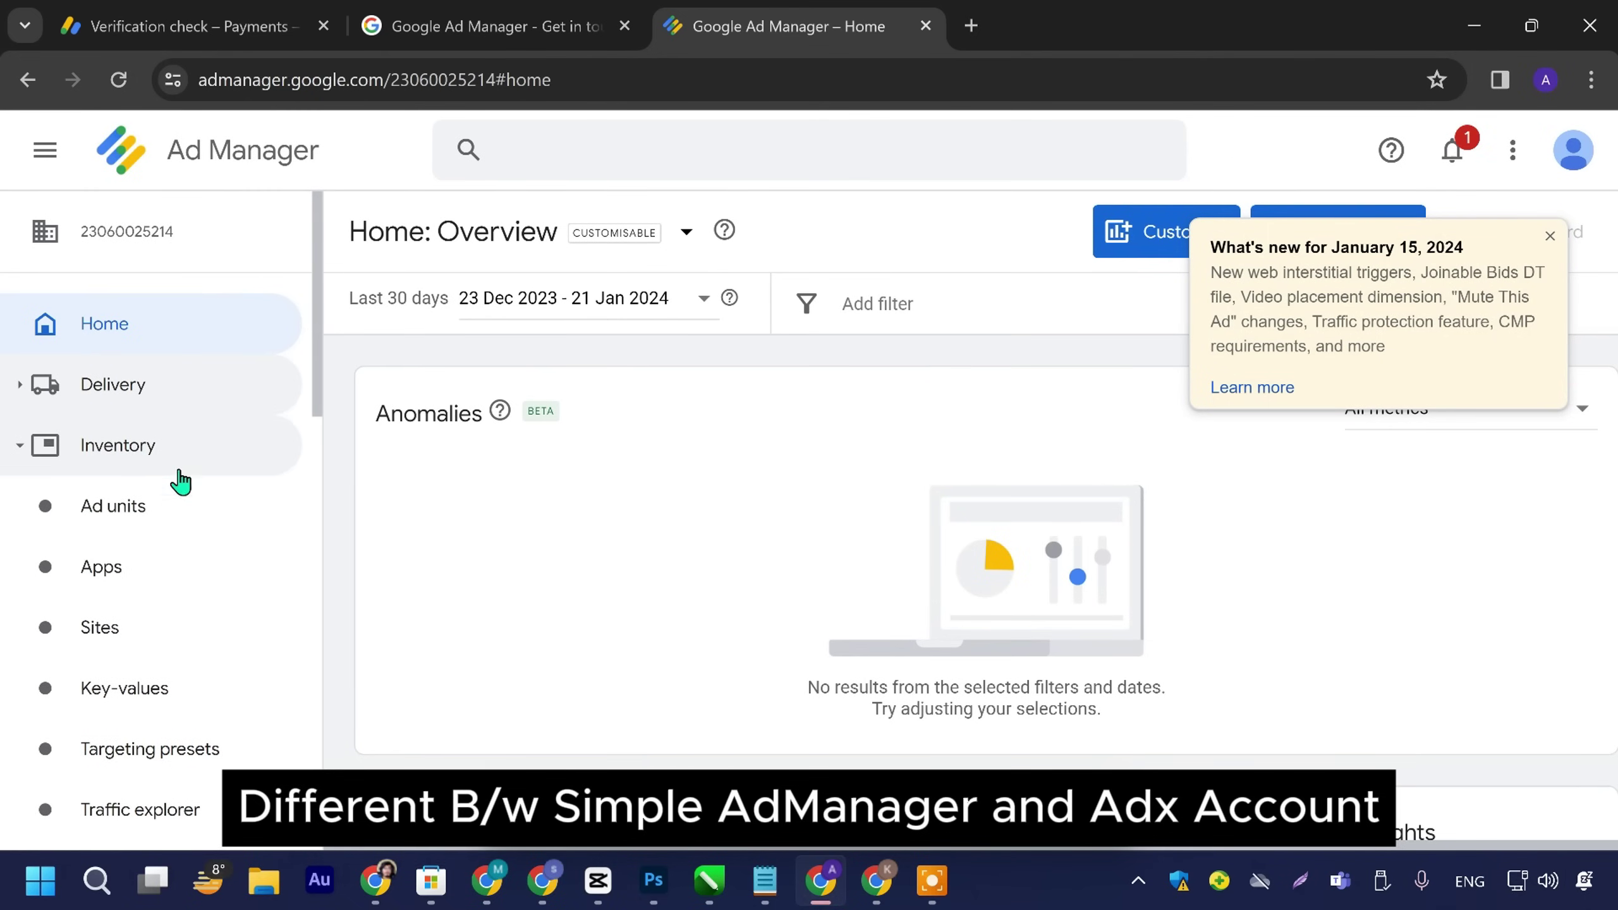
{"action": "scroll", "coordinate": [171, 460], "scroll_direction": "down", "scroll_amount": 15}
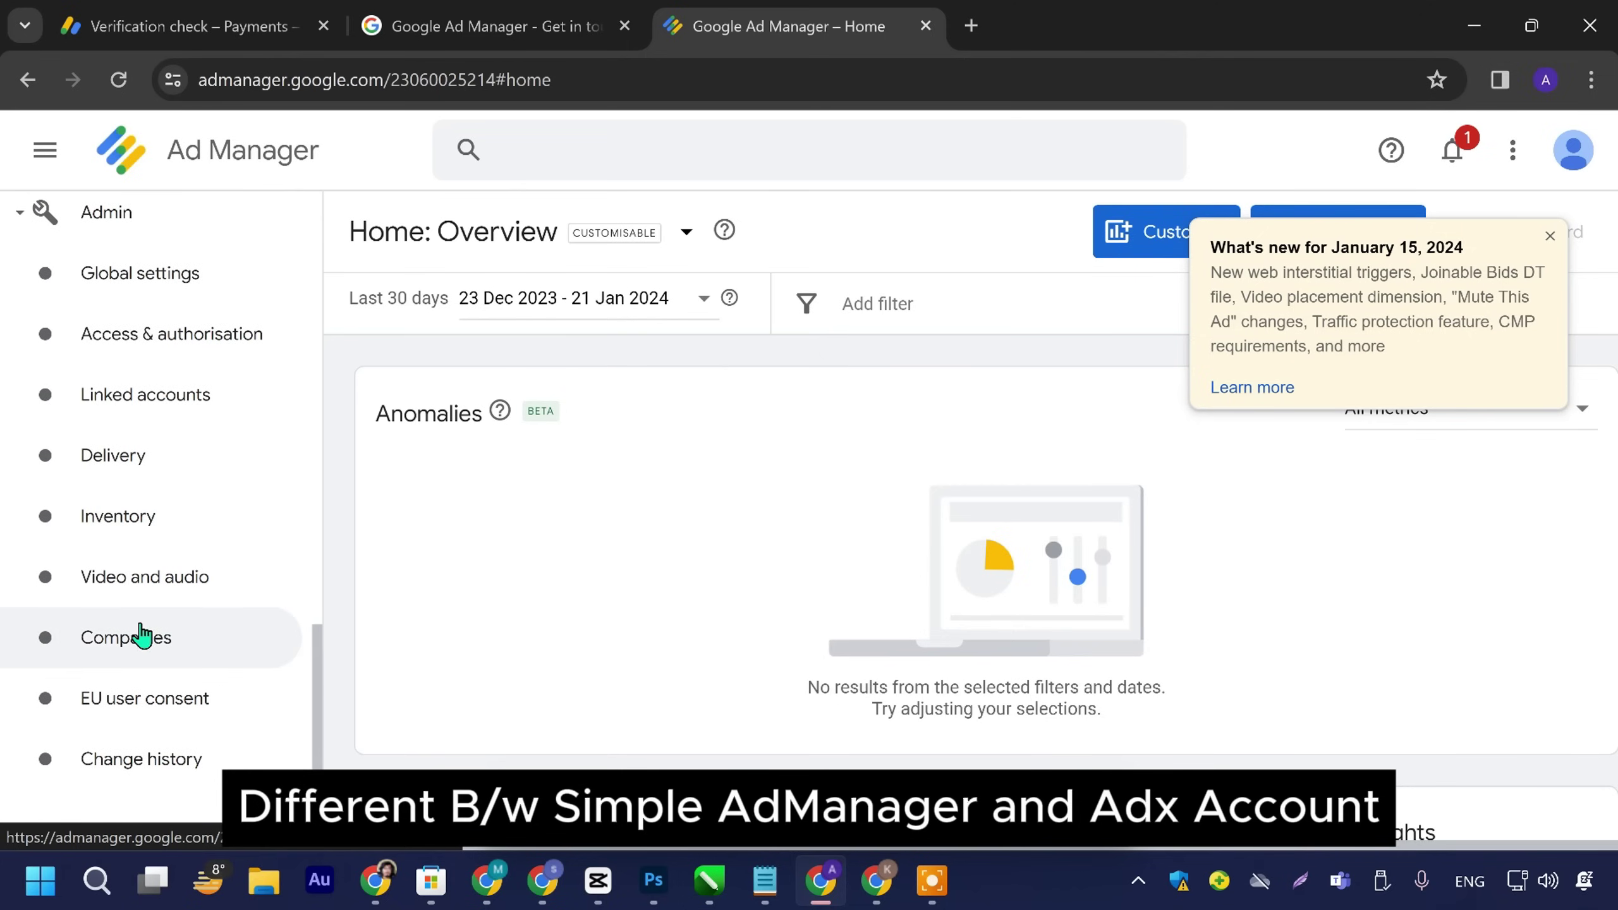
{"action": "left_click", "coordinate": [876, 881]}
{"action": "scroll", "coordinate": [165, 688], "scroll_direction": "down", "scroll_amount": 10}
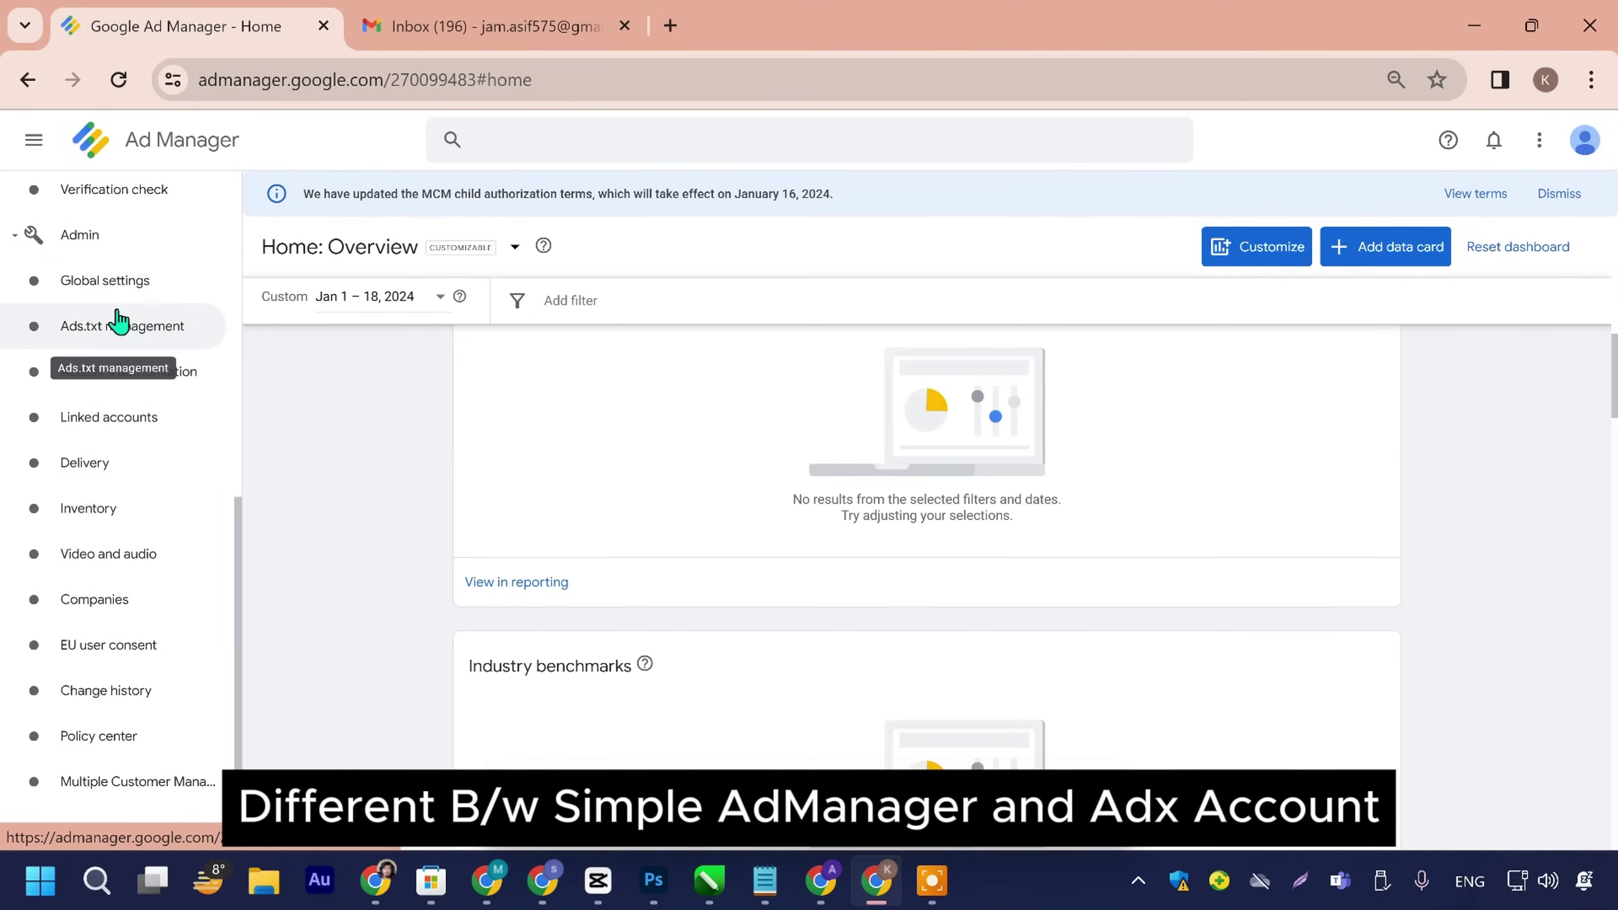
{"action": "scroll", "coordinate": [144, 499], "scroll_direction": "up", "scroll_amount": 10}
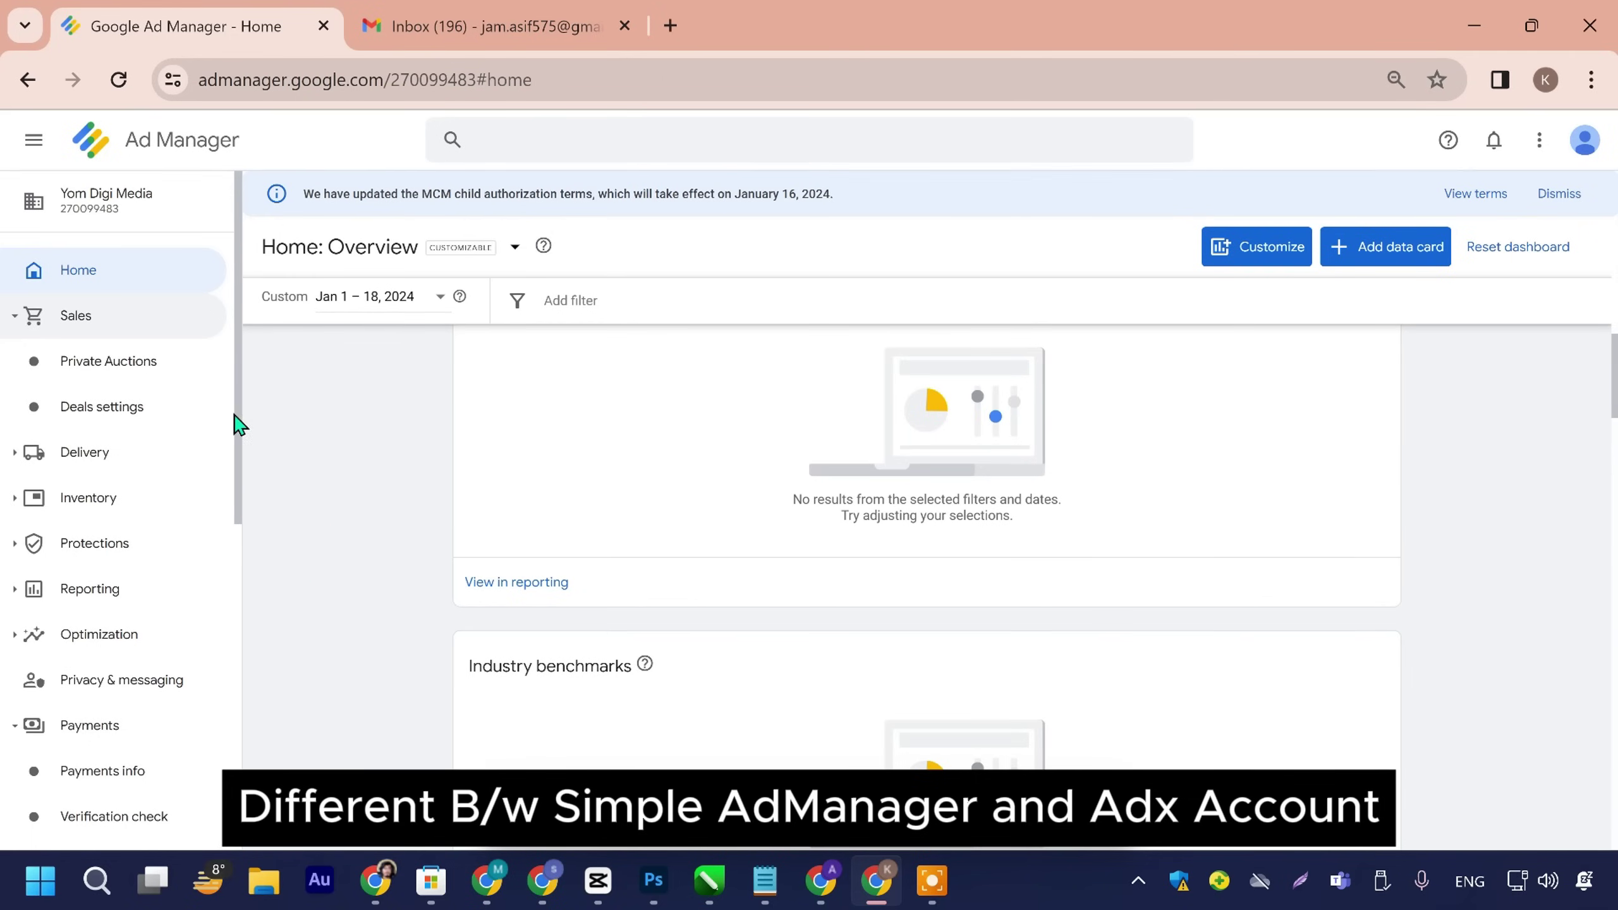
Step: Open the AdX account's Multiple Customer Management page, view the parent publisher's delegation and invitation details, and close them
{"action": "left_click", "coordinate": [484, 25]}
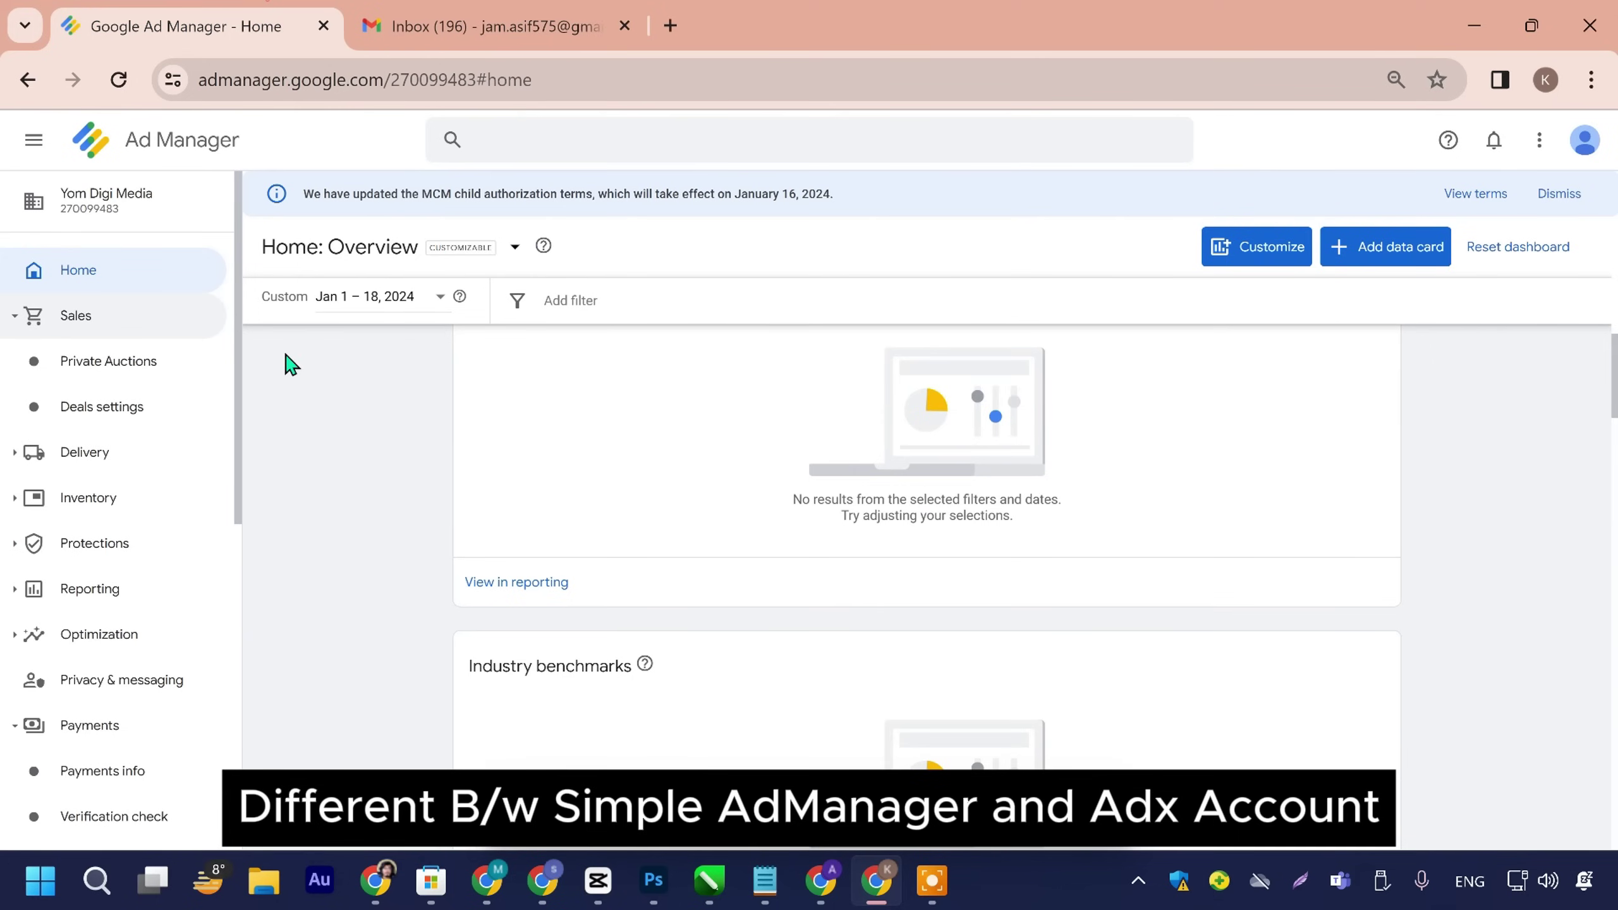
{"action": "scroll", "coordinate": [286, 361], "scroll_direction": "down", "scroll_amount": 5}
{"action": "scroll", "coordinate": [166, 741], "scroll_direction": "down", "scroll_amount": 10}
{"action": "left_click", "coordinate": [173, 781]}
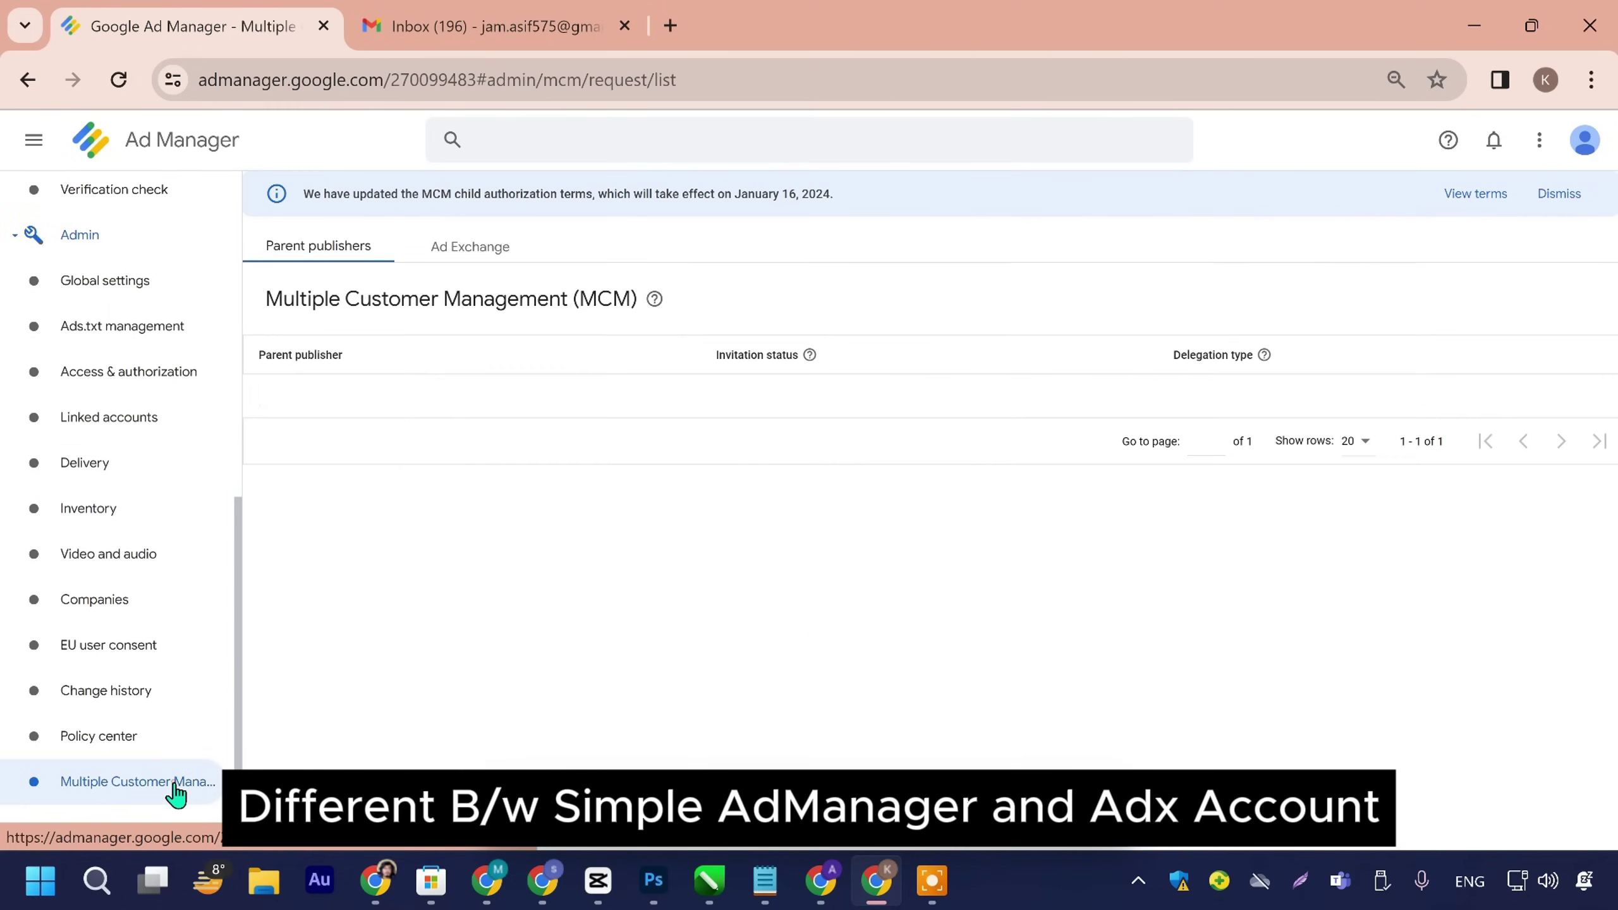
{"action": "left_click", "coordinate": [384, 399]}
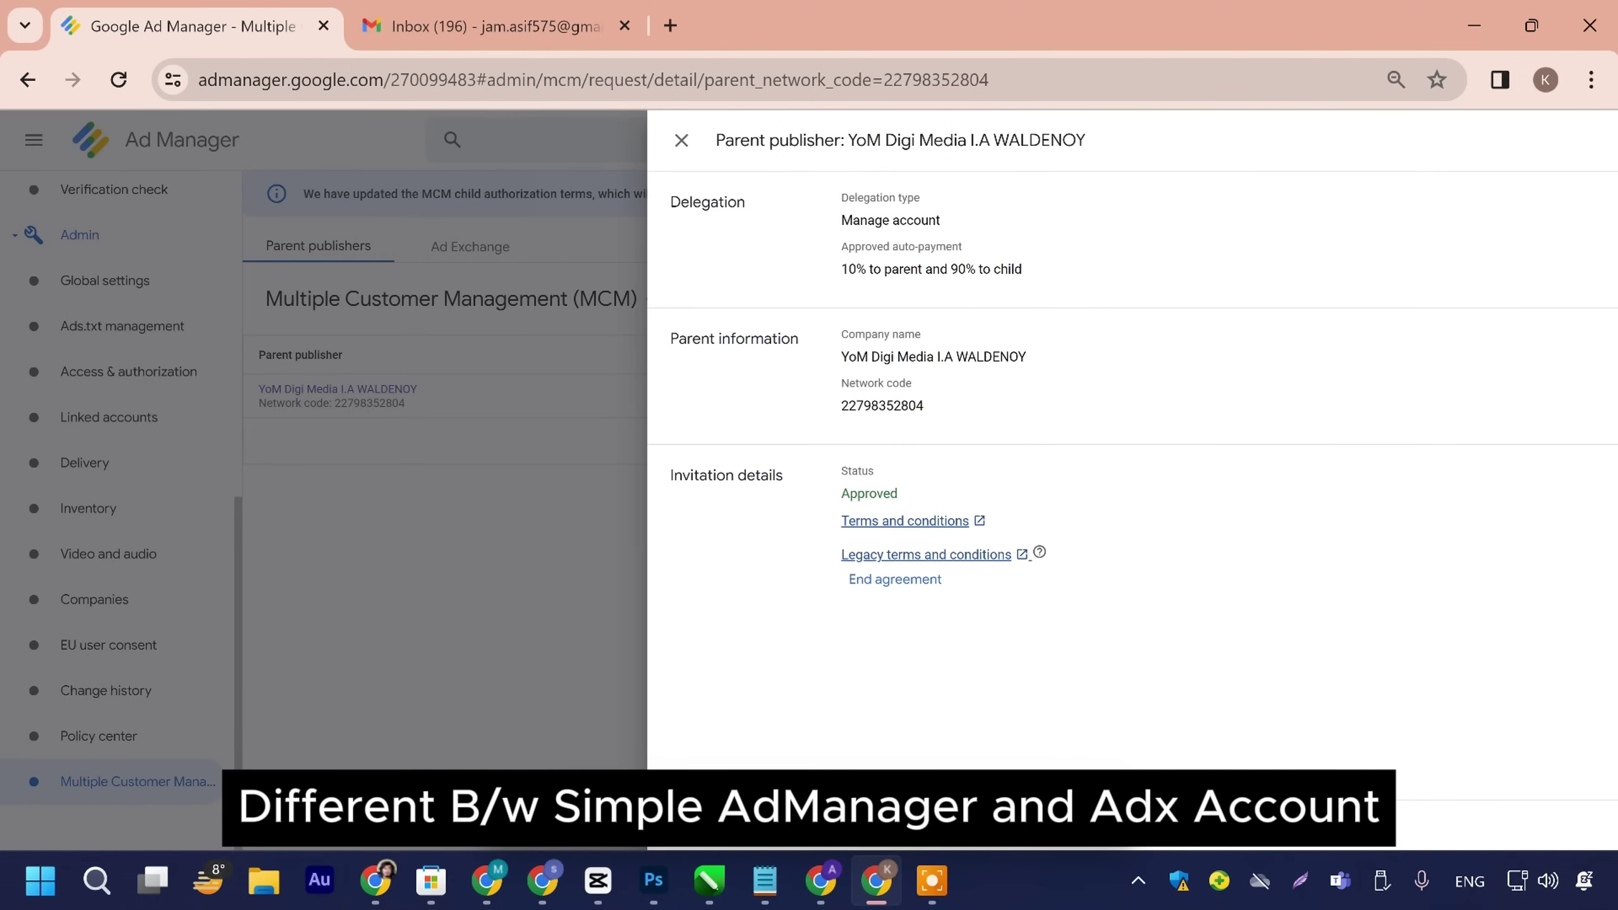
{"action": "mouse_move", "coordinate": [834, 715]}
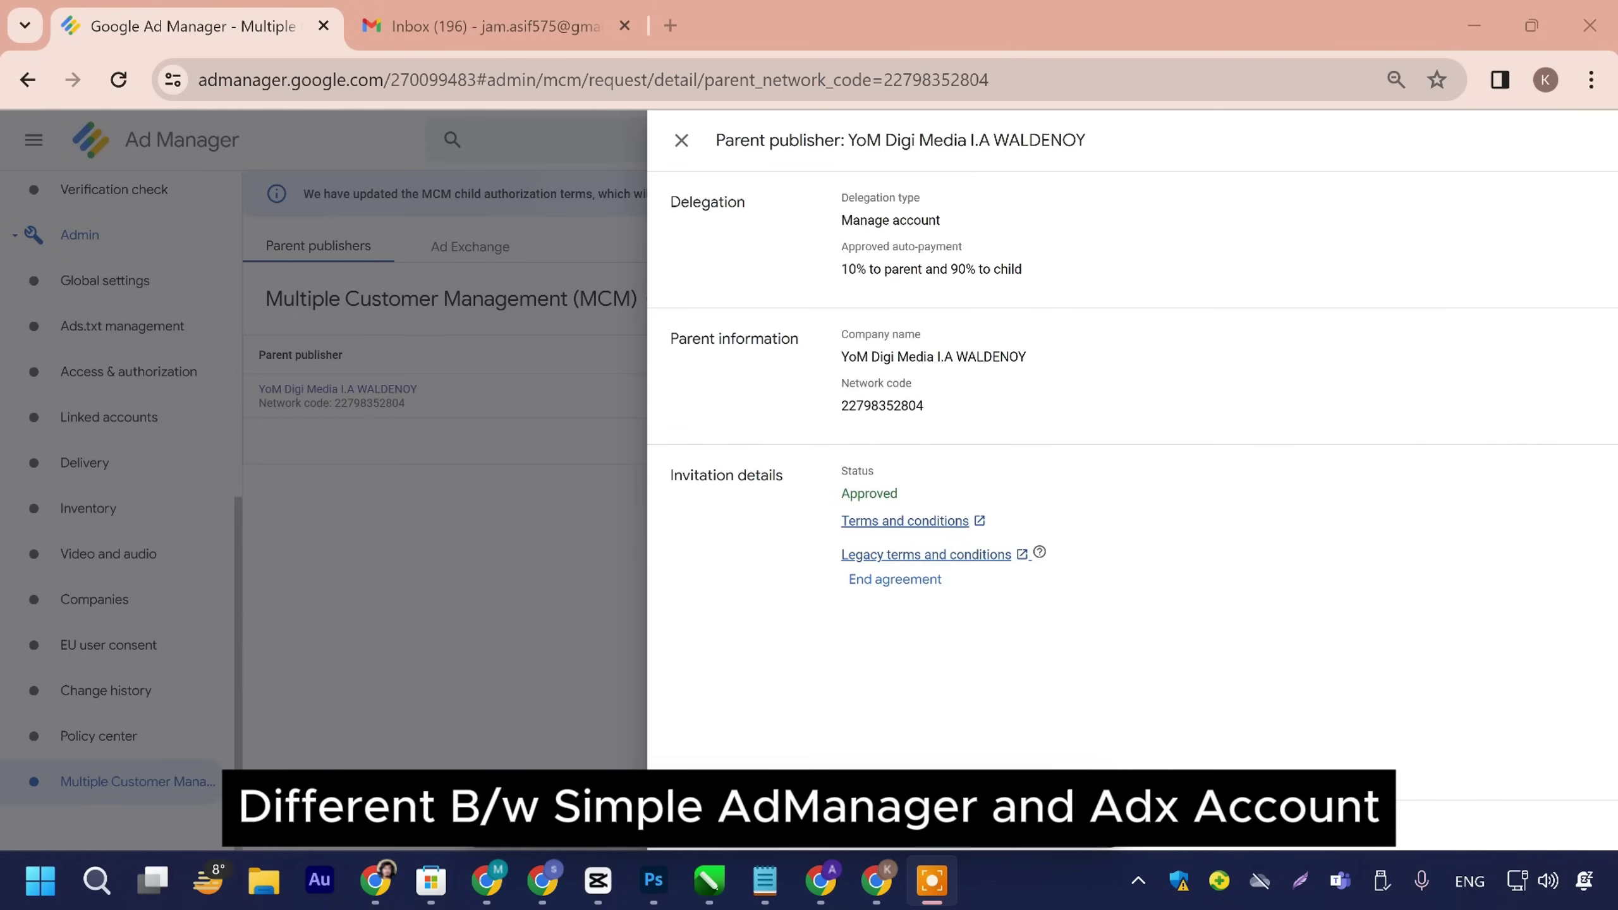
{"action": "left_click", "coordinate": [533, 657]}
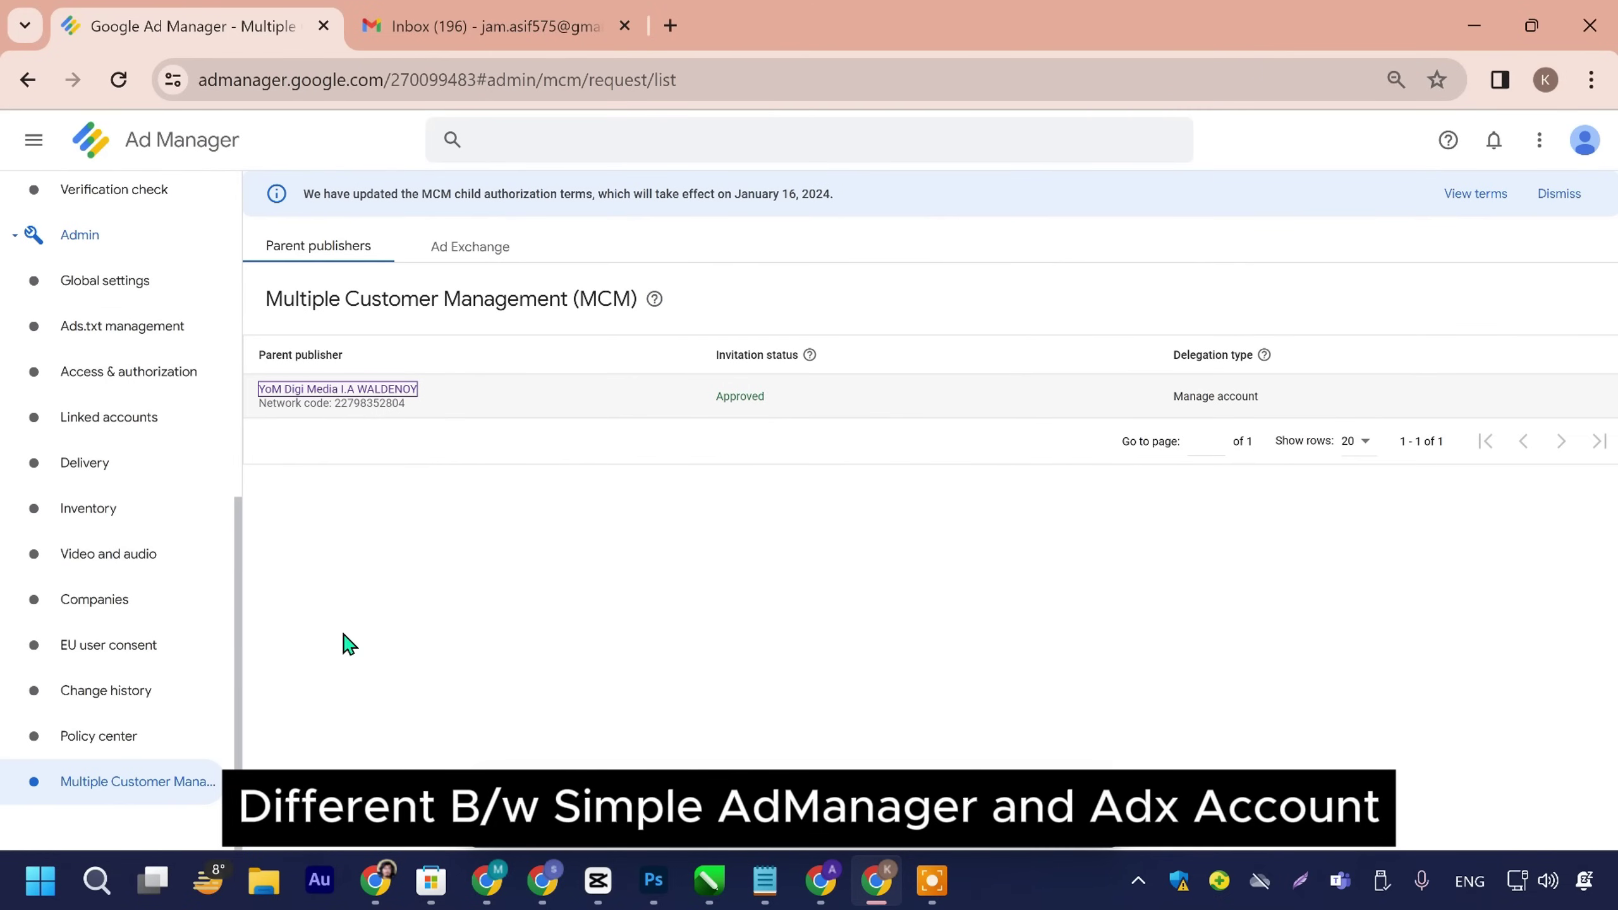
Step: Return to the AdX account's home overview, collapse Payments and Admin, and look through the Delivery options
{"action": "scroll", "coordinate": [121, 498], "scroll_direction": "up", "scroll_amount": 7}
{"action": "left_click", "coordinate": [144, 286]}
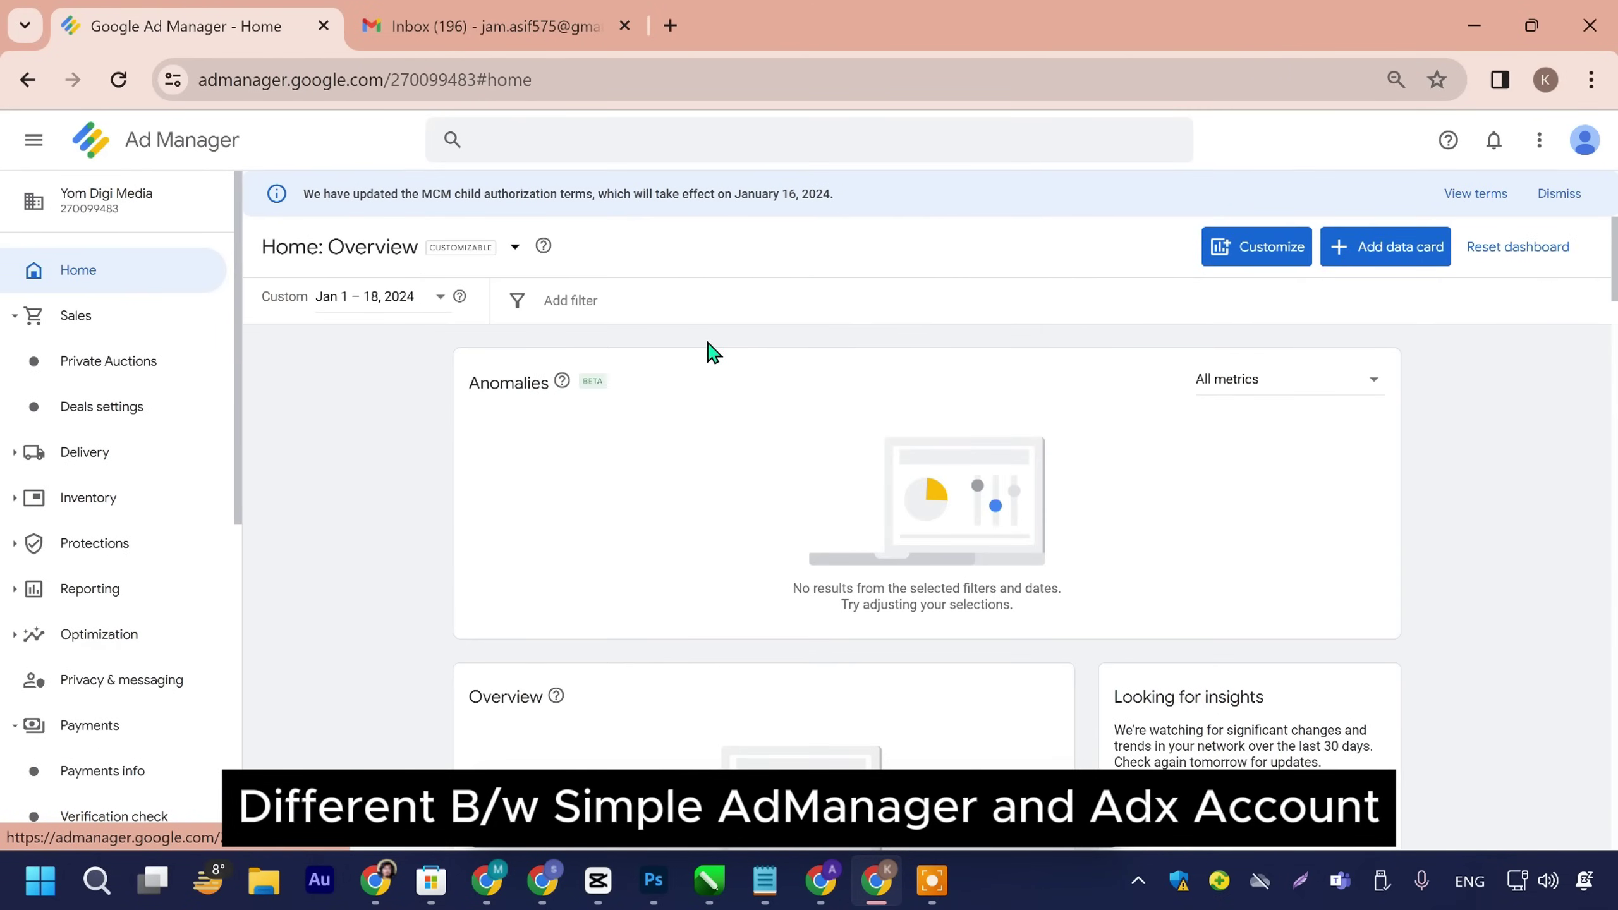
{"action": "left_click", "coordinate": [164, 725]}
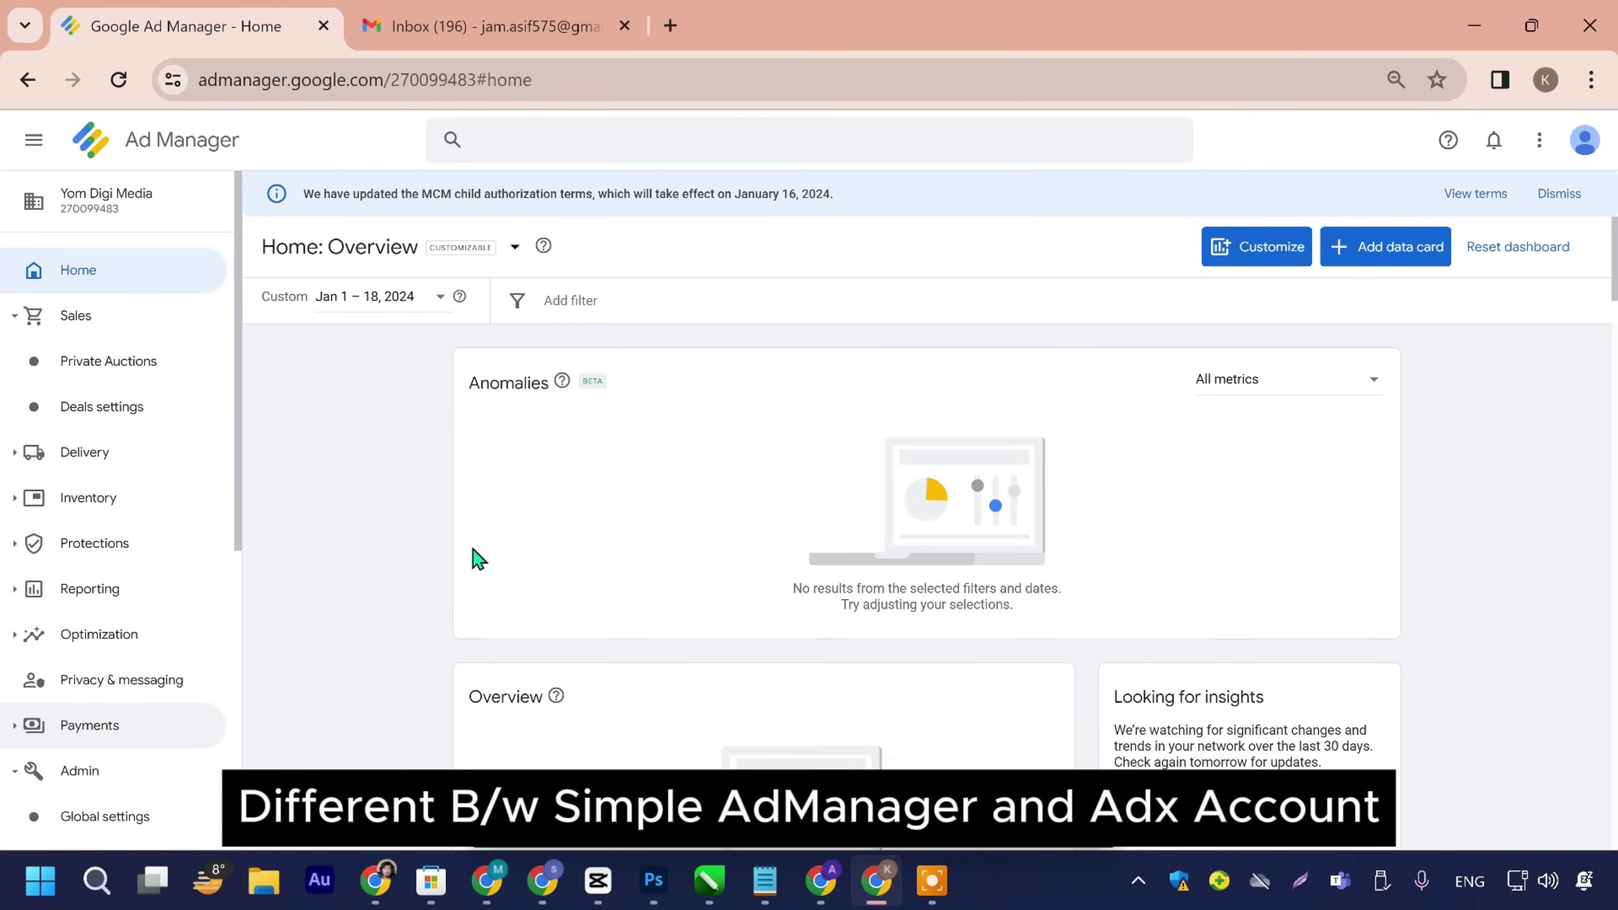
{"action": "left_click", "coordinate": [130, 772]}
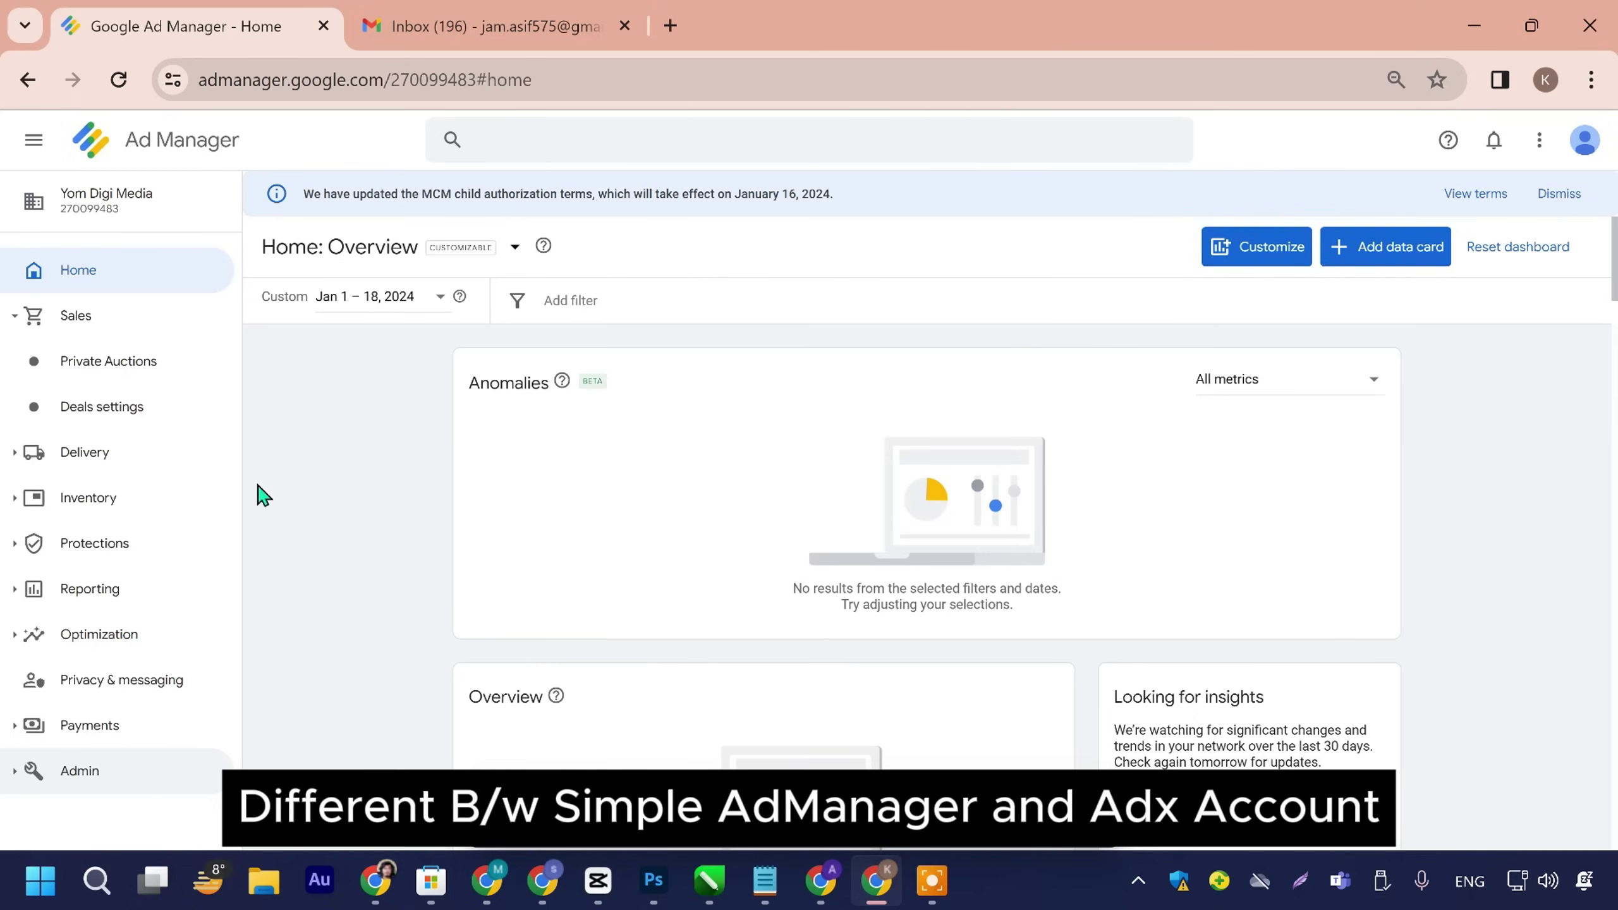
{"action": "left_click", "coordinate": [136, 454]}
{"action": "left_click", "coordinate": [186, 512]}
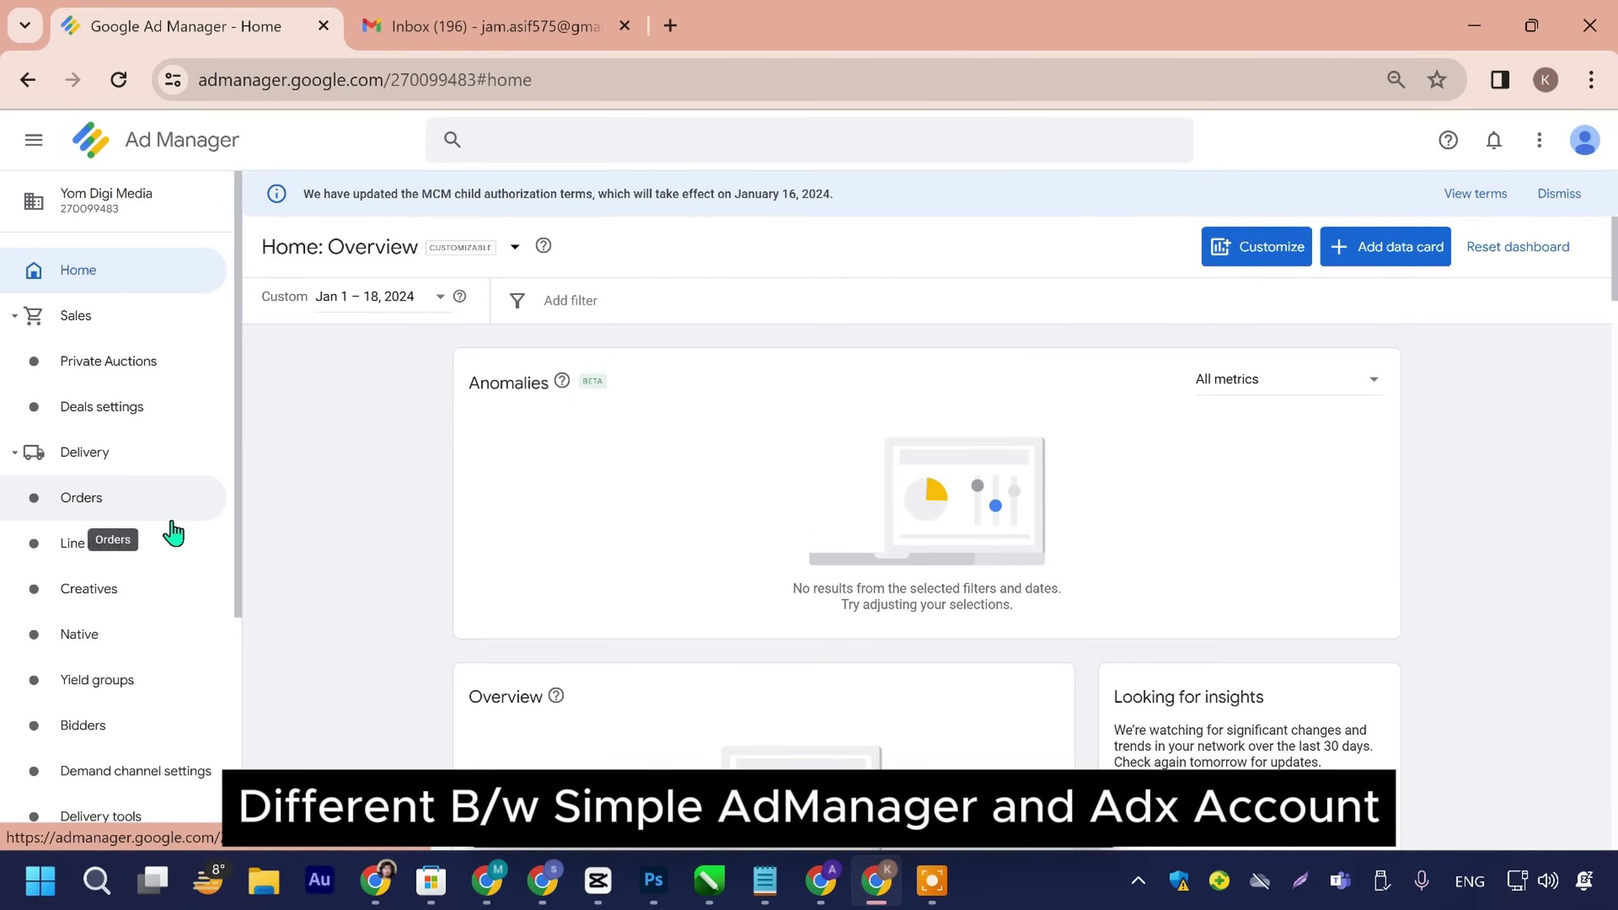
{"action": "left_click", "coordinate": [114, 460]}
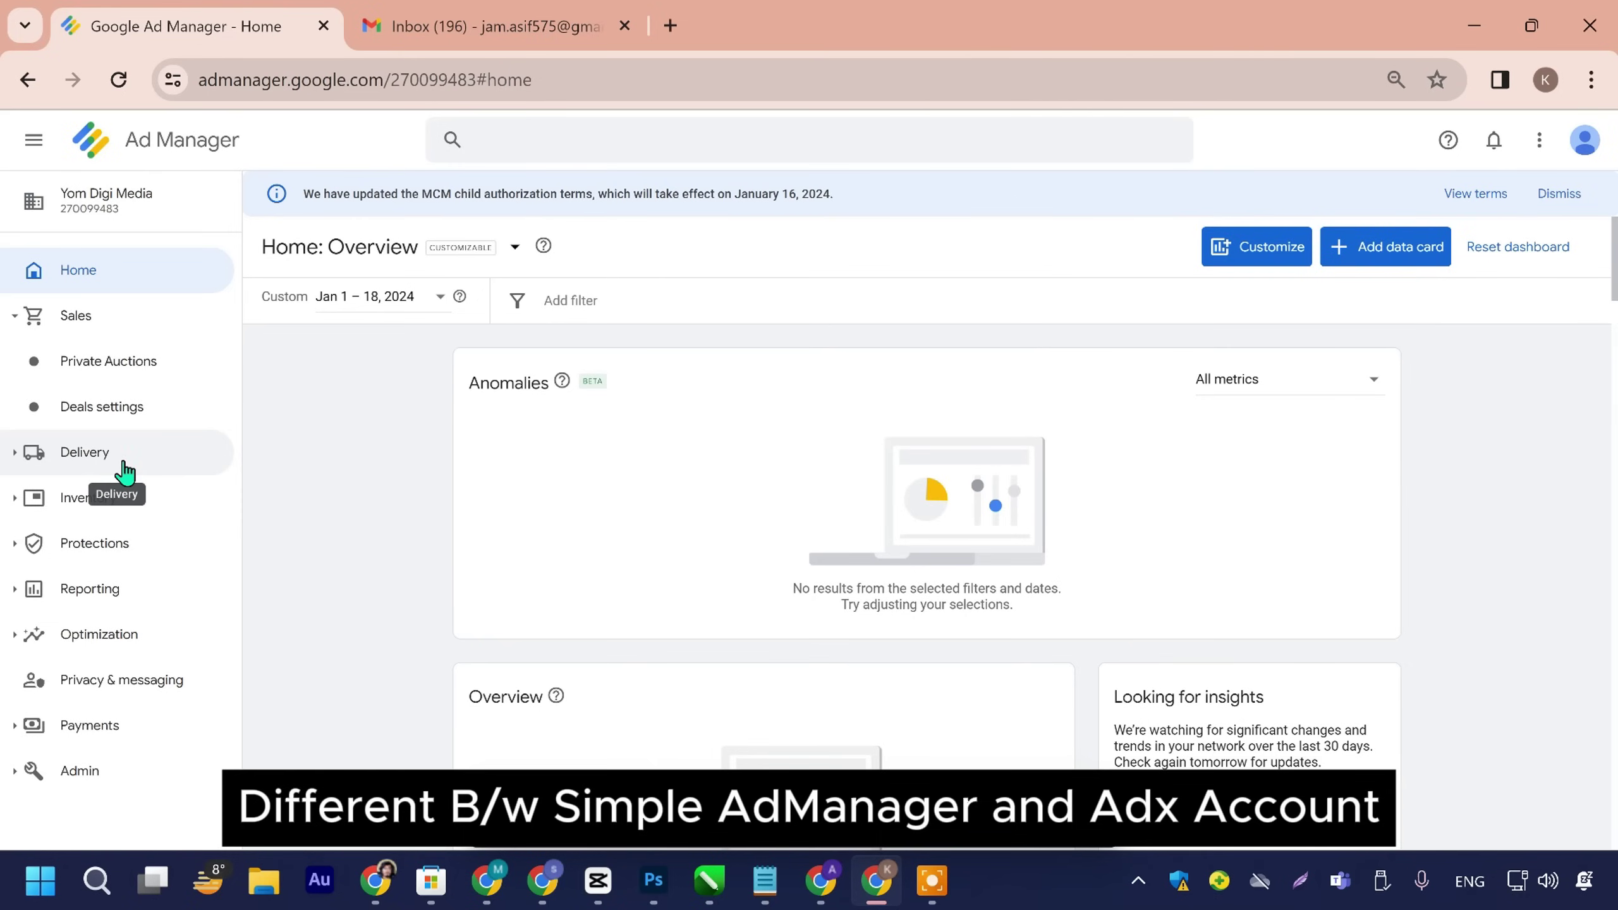
Step: Enable the Display and Mobile app products in the incoming Ad Exchange links of the account's linked accounts
{"action": "left_click", "coordinate": [102, 783]}
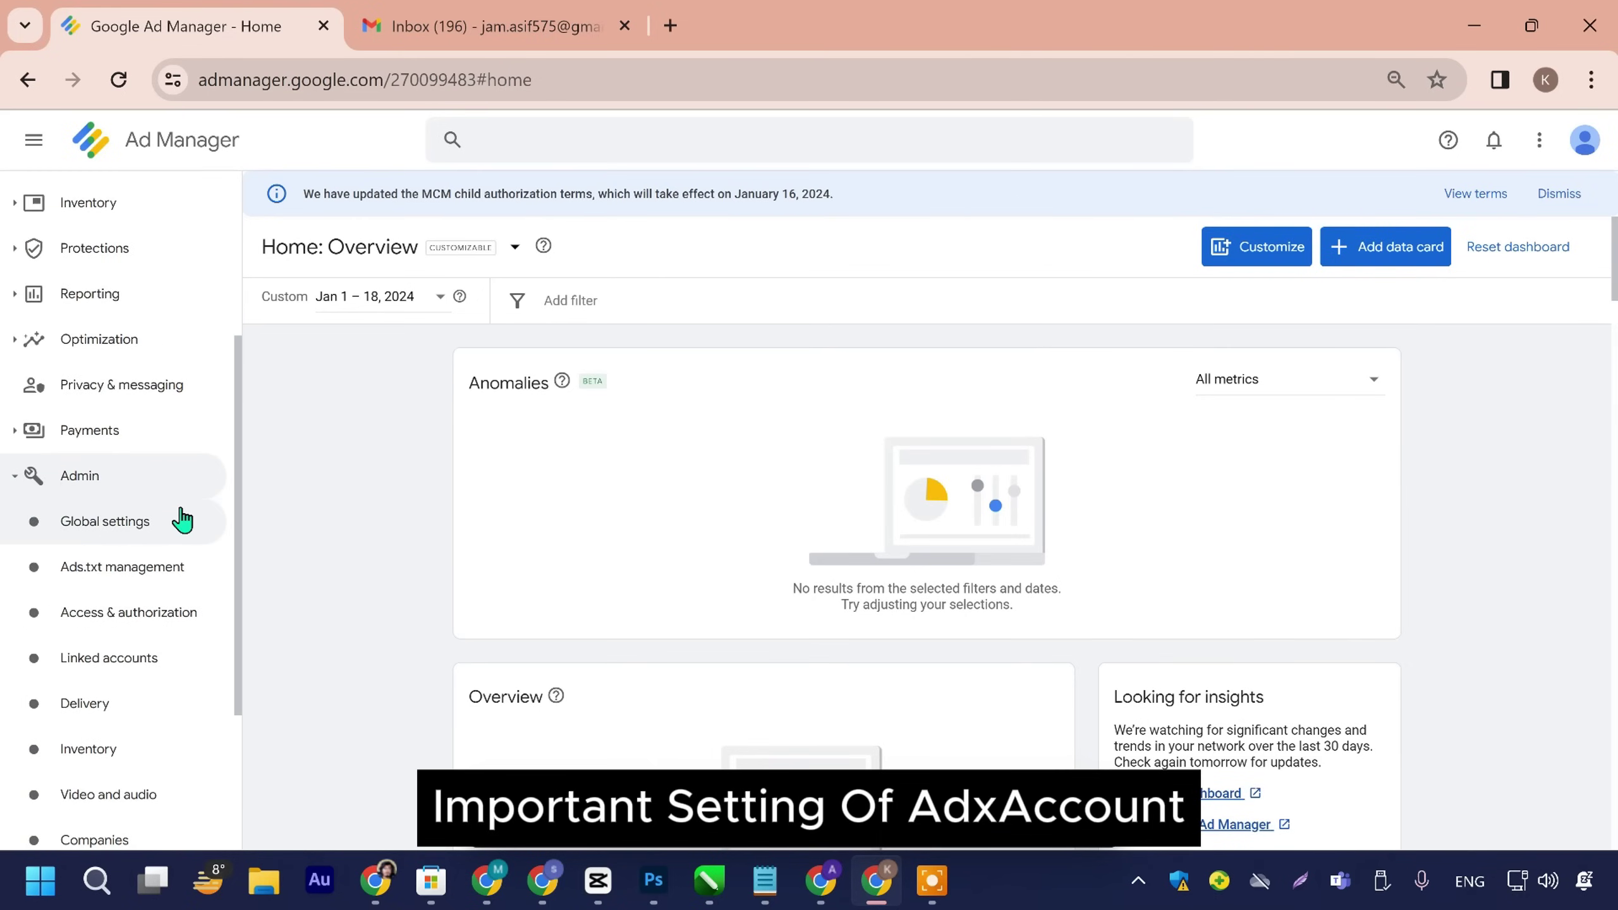
{"action": "left_click", "coordinate": [141, 677]}
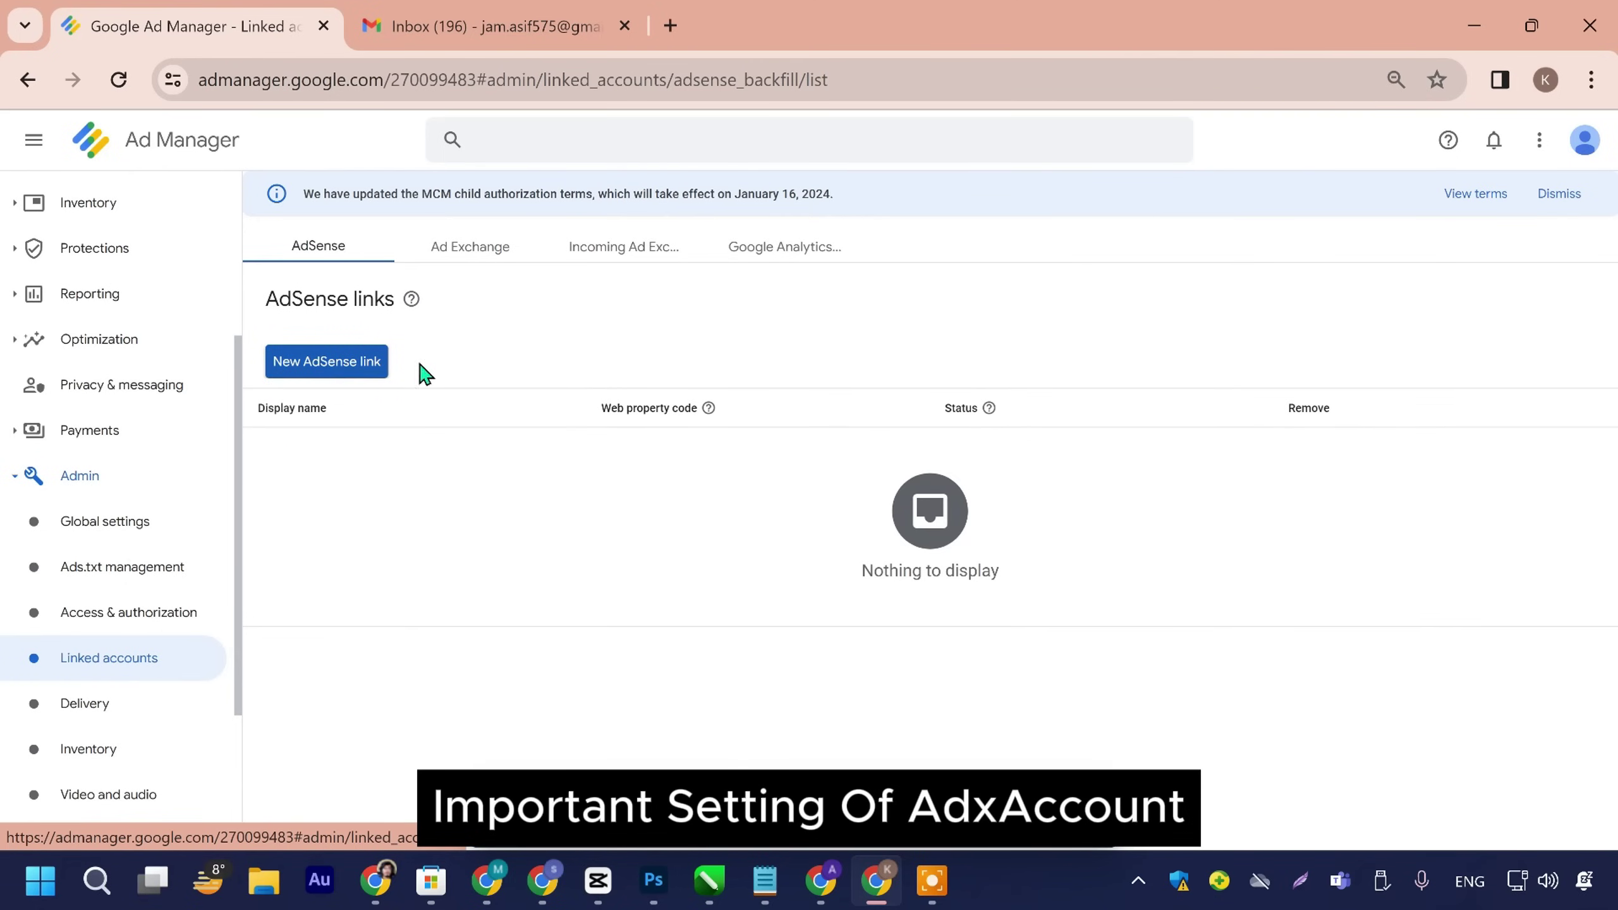
{"action": "left_click", "coordinate": [624, 252]}
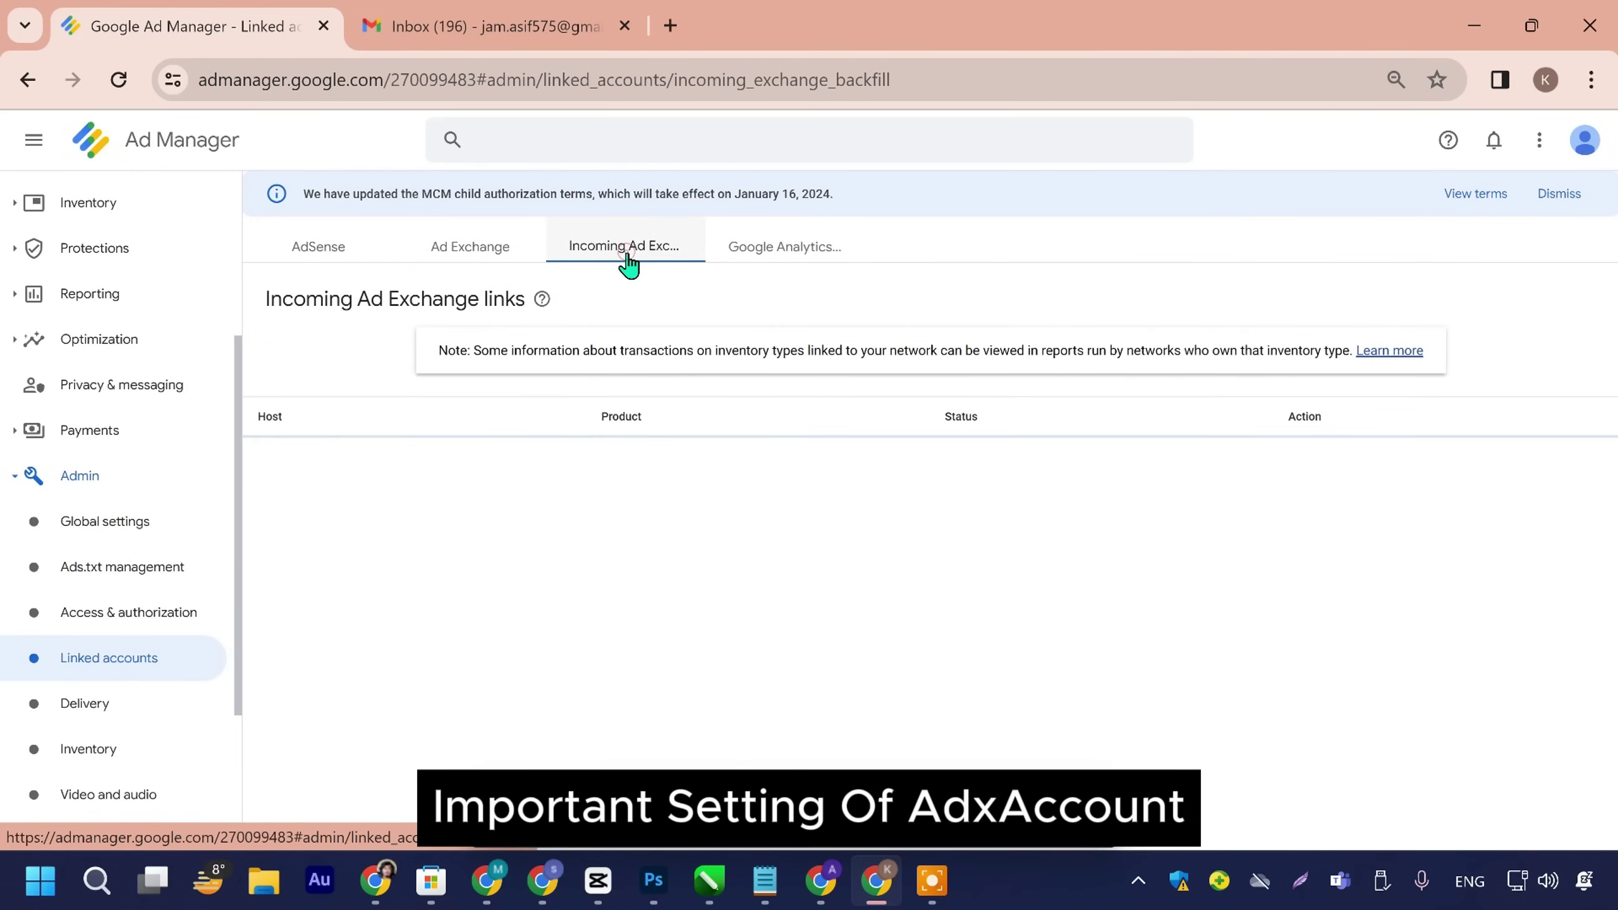
{"action": "left_click", "coordinate": [1300, 495]}
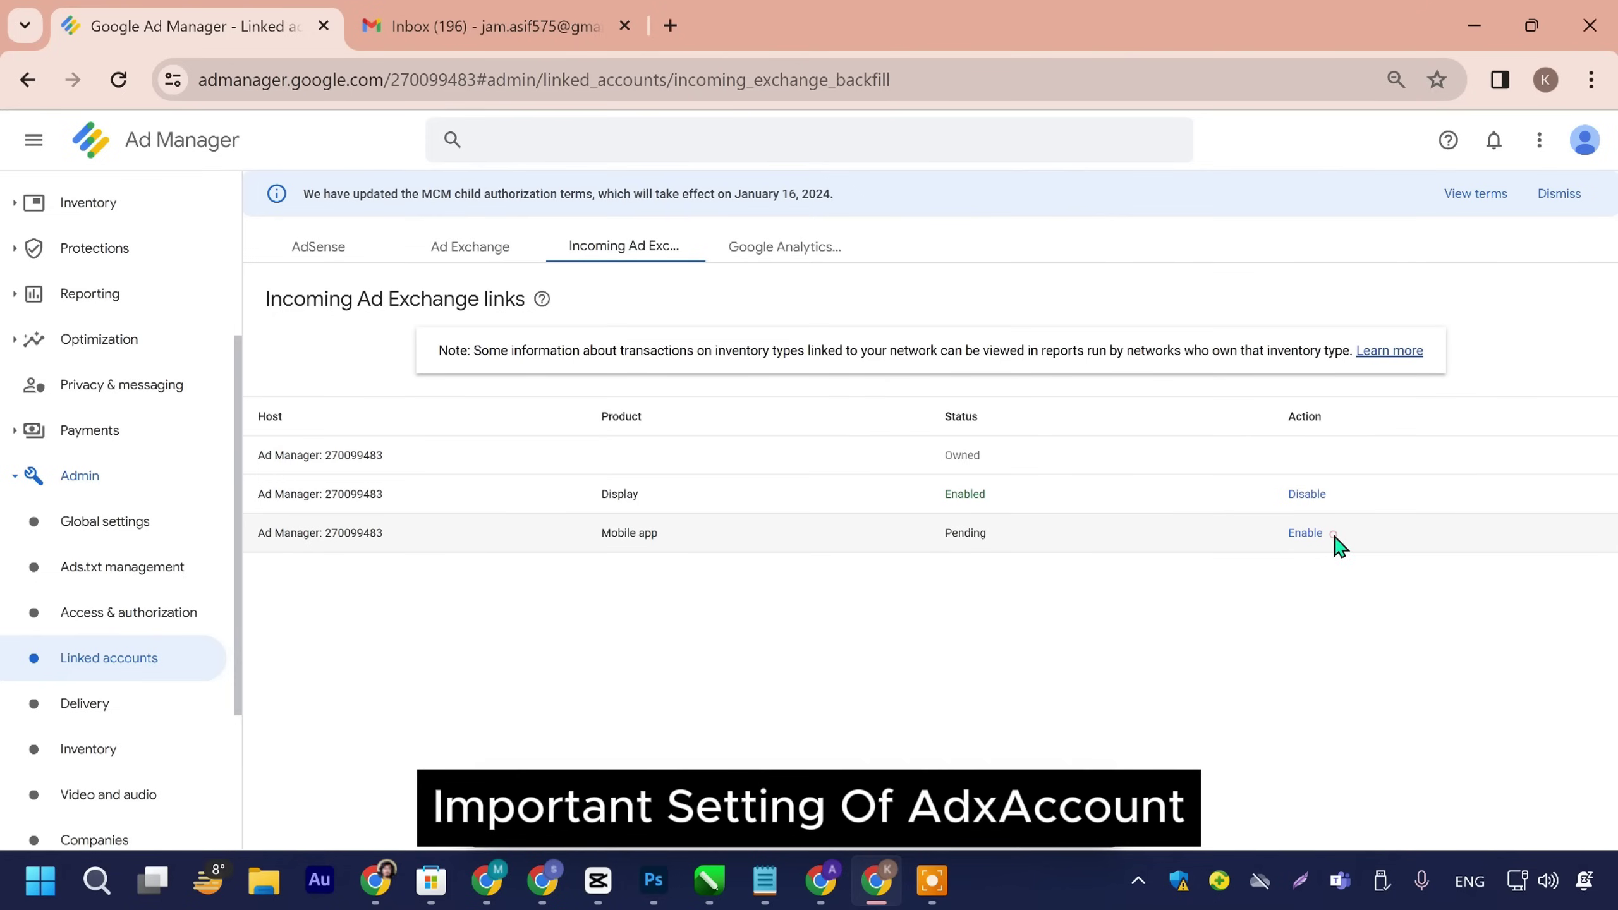
{"action": "left_click", "coordinate": [1299, 534]}
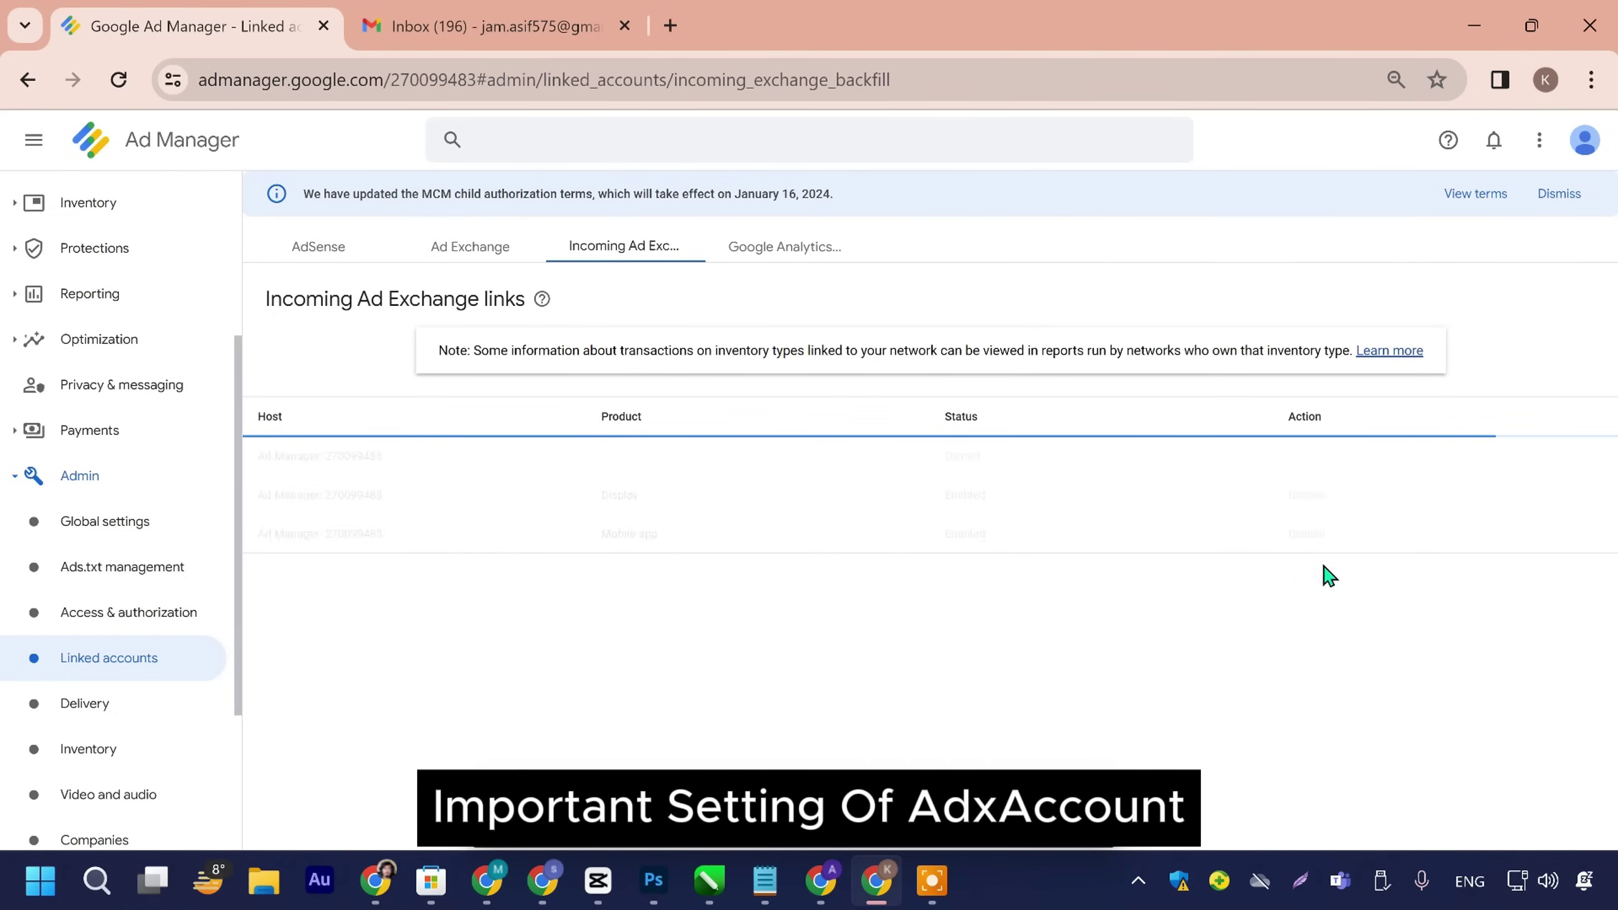
Step: Start a new order from the Delivery orders list and name it Adx
{"action": "scroll", "coordinate": [126, 499], "scroll_direction": "up", "scroll_amount": 5}
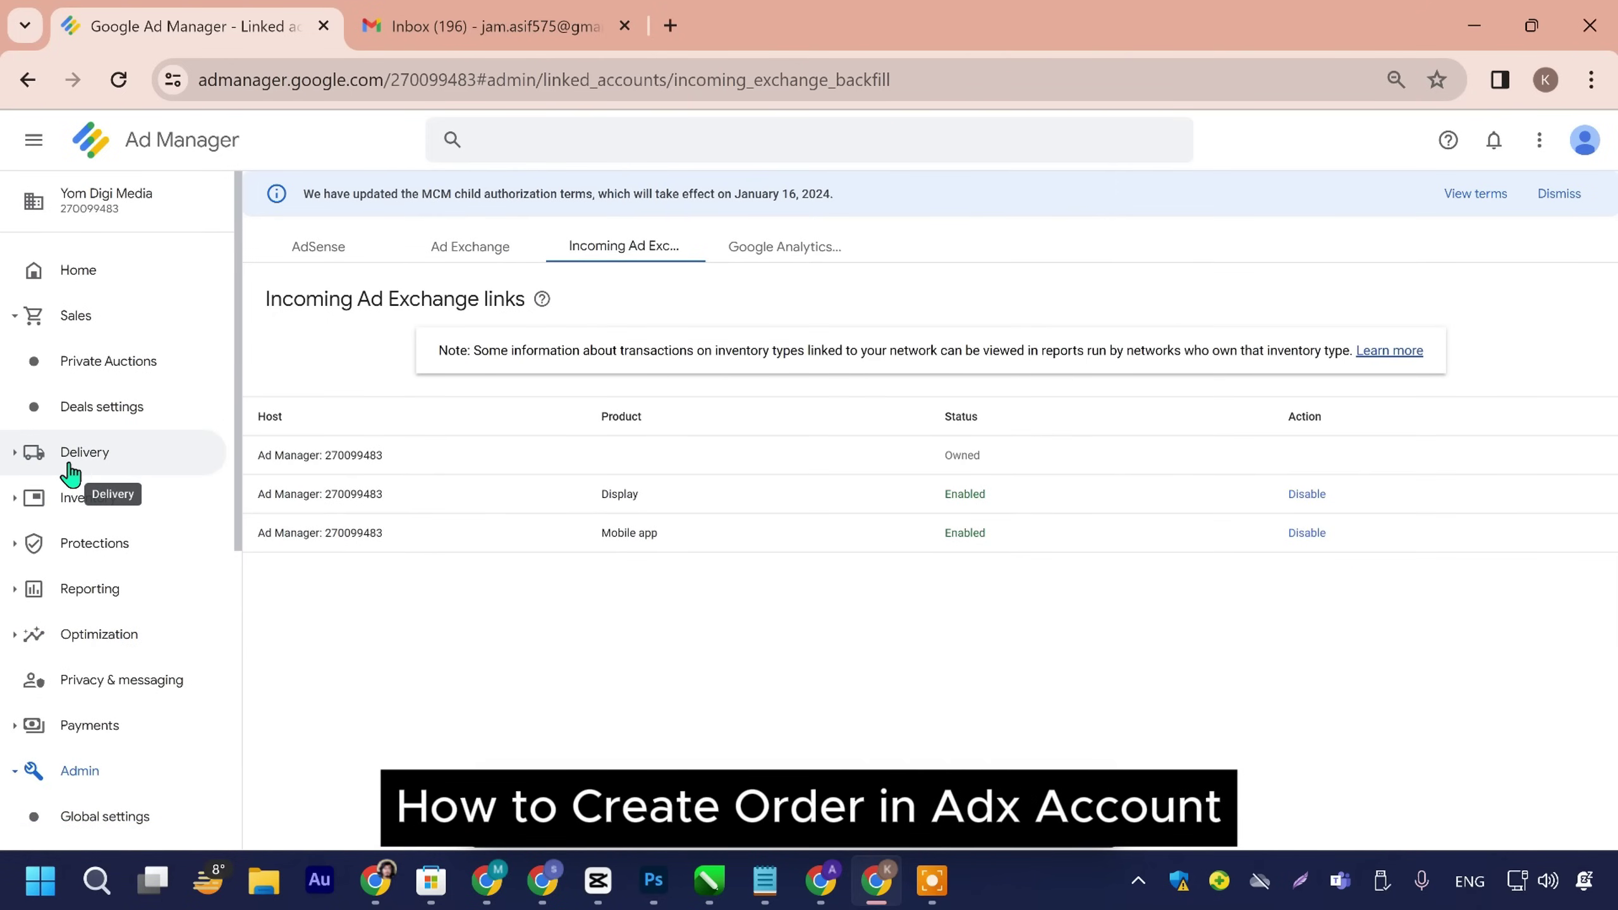
{"action": "left_click", "coordinate": [69, 454]}
{"action": "left_click", "coordinate": [110, 518]}
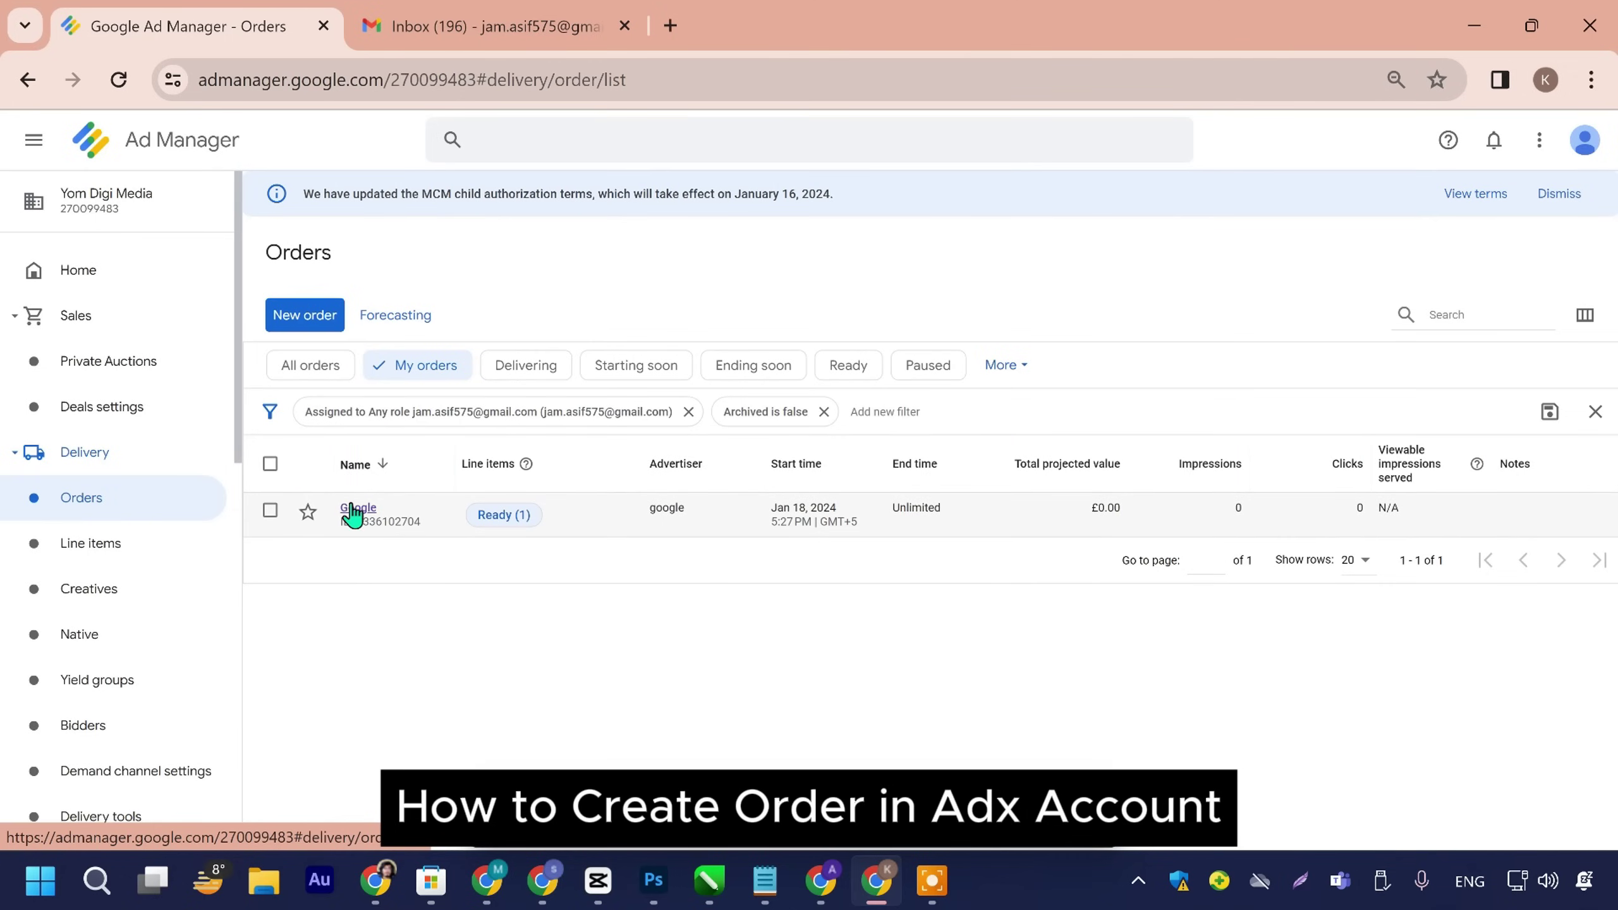
{"action": "left_click", "coordinate": [322, 315]}
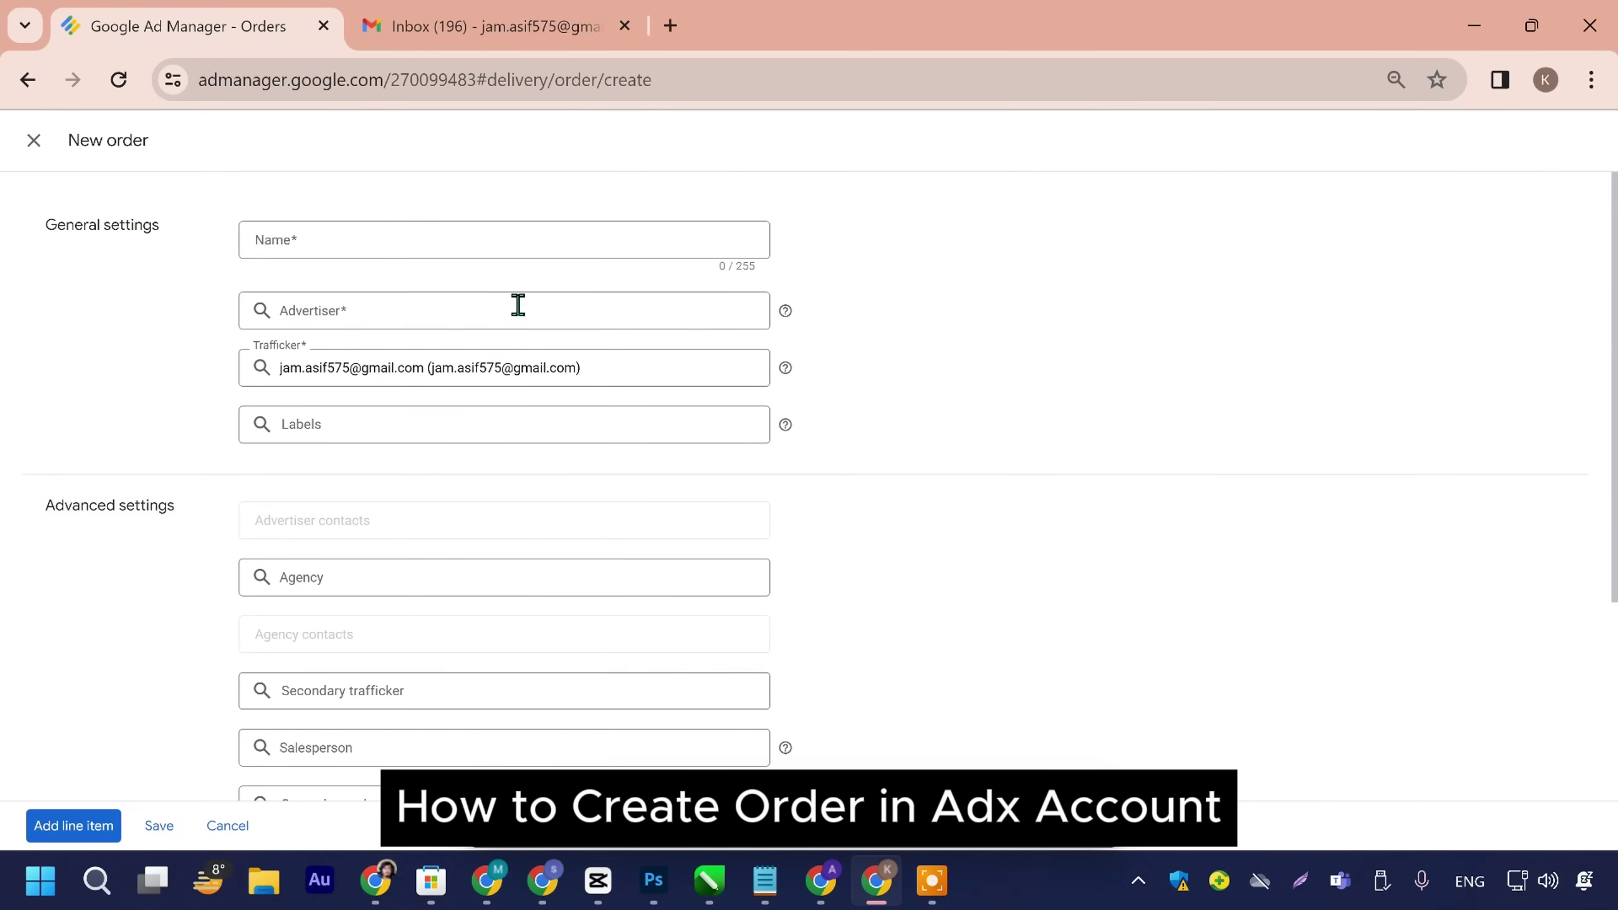
{"action": "left_click", "coordinate": [455, 238]}
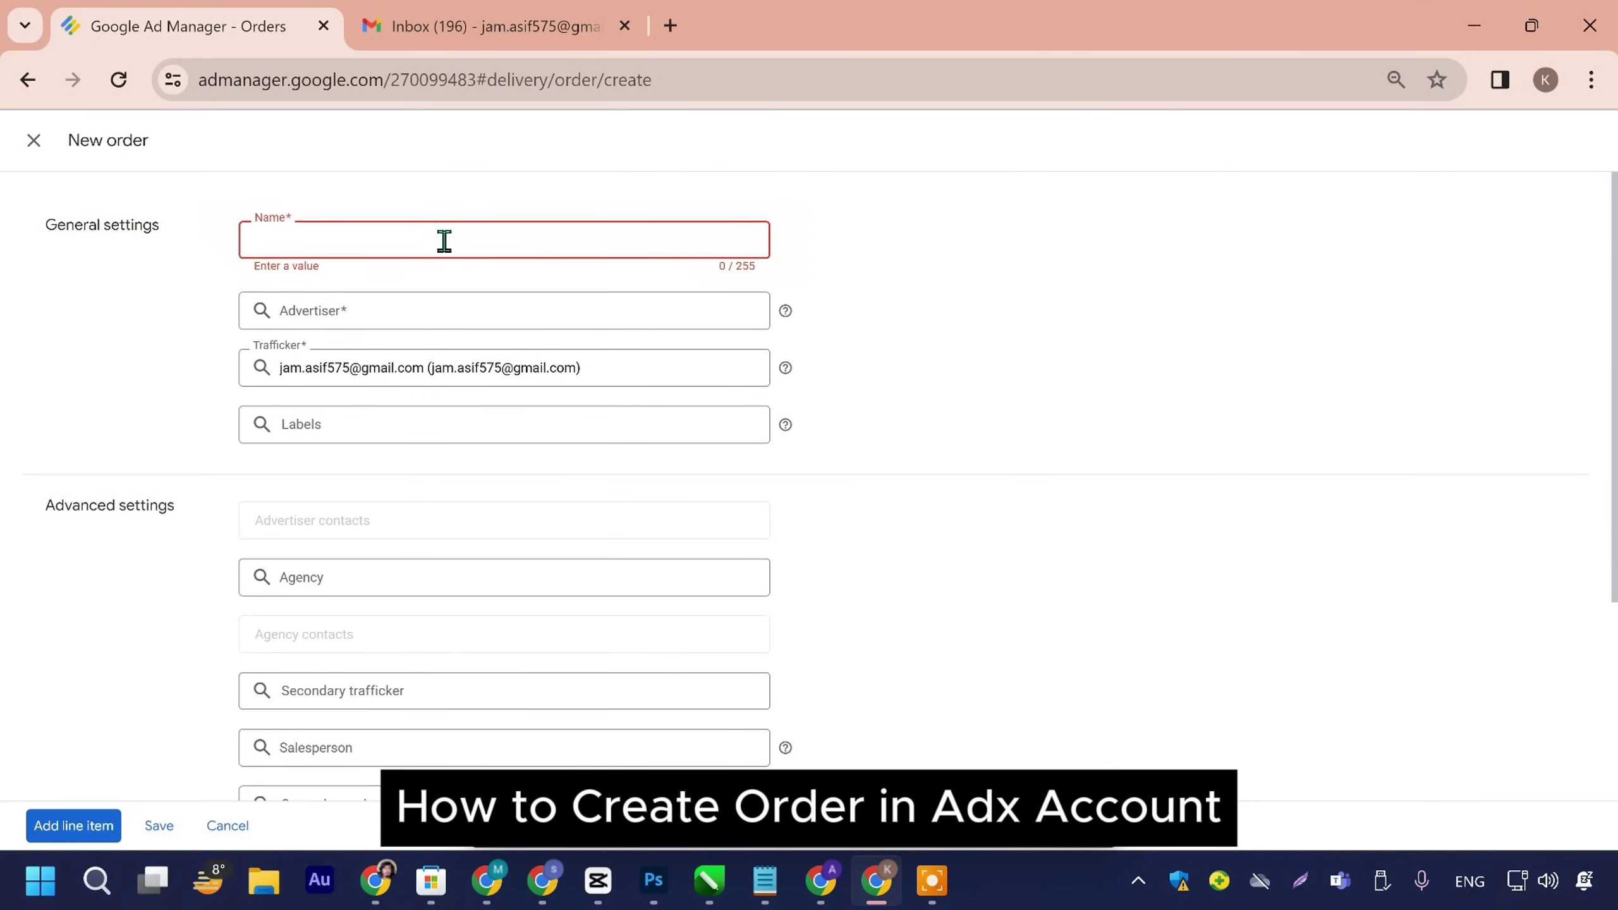
{"action": "type", "text": "Adx"}
Step: Copy the order name Adx from the new order's general settings
{"action": "double_click", "coordinate": [266, 239]}
{"action": "right_click", "coordinate": [255, 245]}
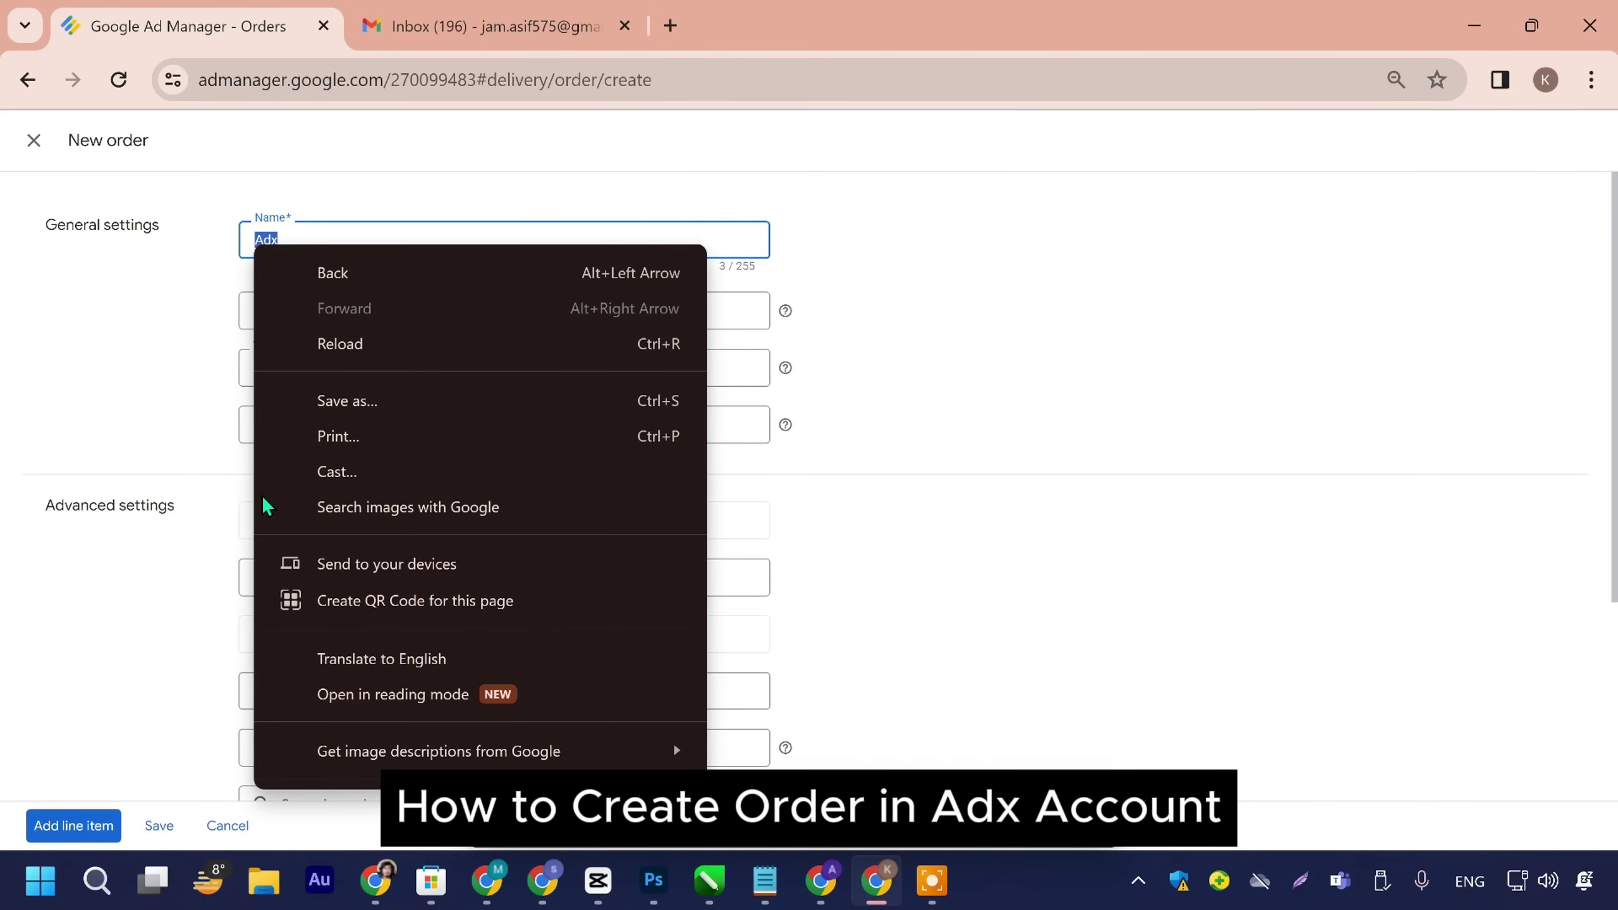
{"action": "left_click", "coordinate": [321, 241]}
{"action": "right_click", "coordinate": [321, 239]}
{"action": "left_click", "coordinate": [282, 248]}
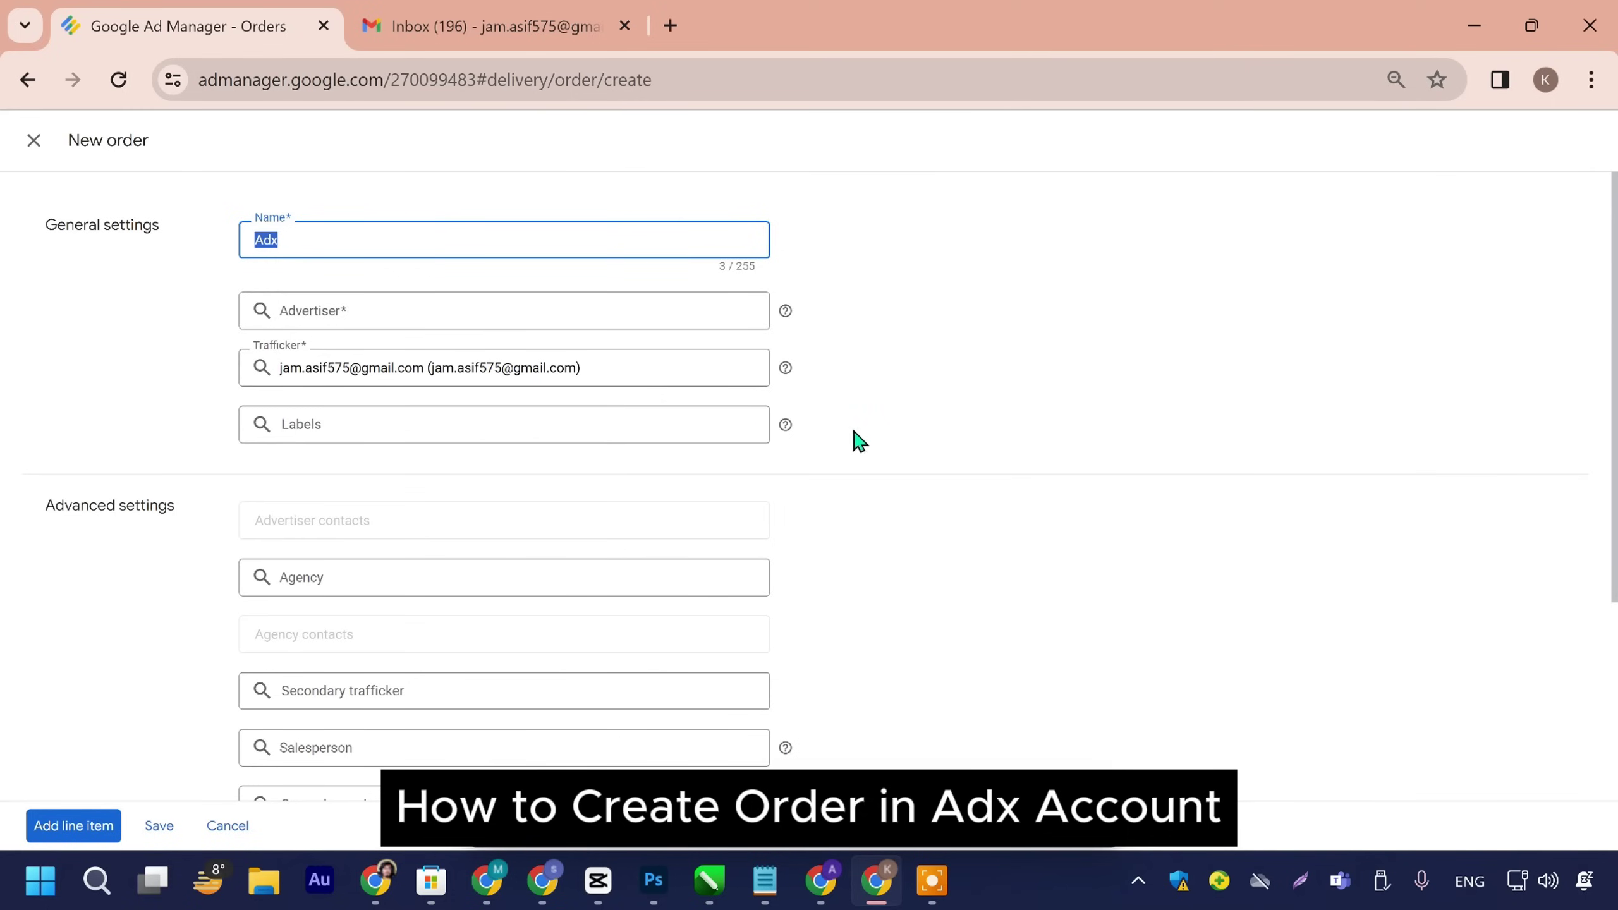
{"action": "scroll", "coordinate": [602, 481], "scroll_direction": "down", "scroll_amount": 4}
{"action": "scroll", "coordinate": [560, 459], "scroll_direction": "up", "scroll_amount": 4}
{"action": "left_click", "coordinate": [922, 578]}
{"action": "scroll", "coordinate": [866, 494], "scroll_direction": "down", "scroll_amount": 4}
{"action": "scroll", "coordinate": [796, 498], "scroll_direction": "up", "scroll_amount": 4}
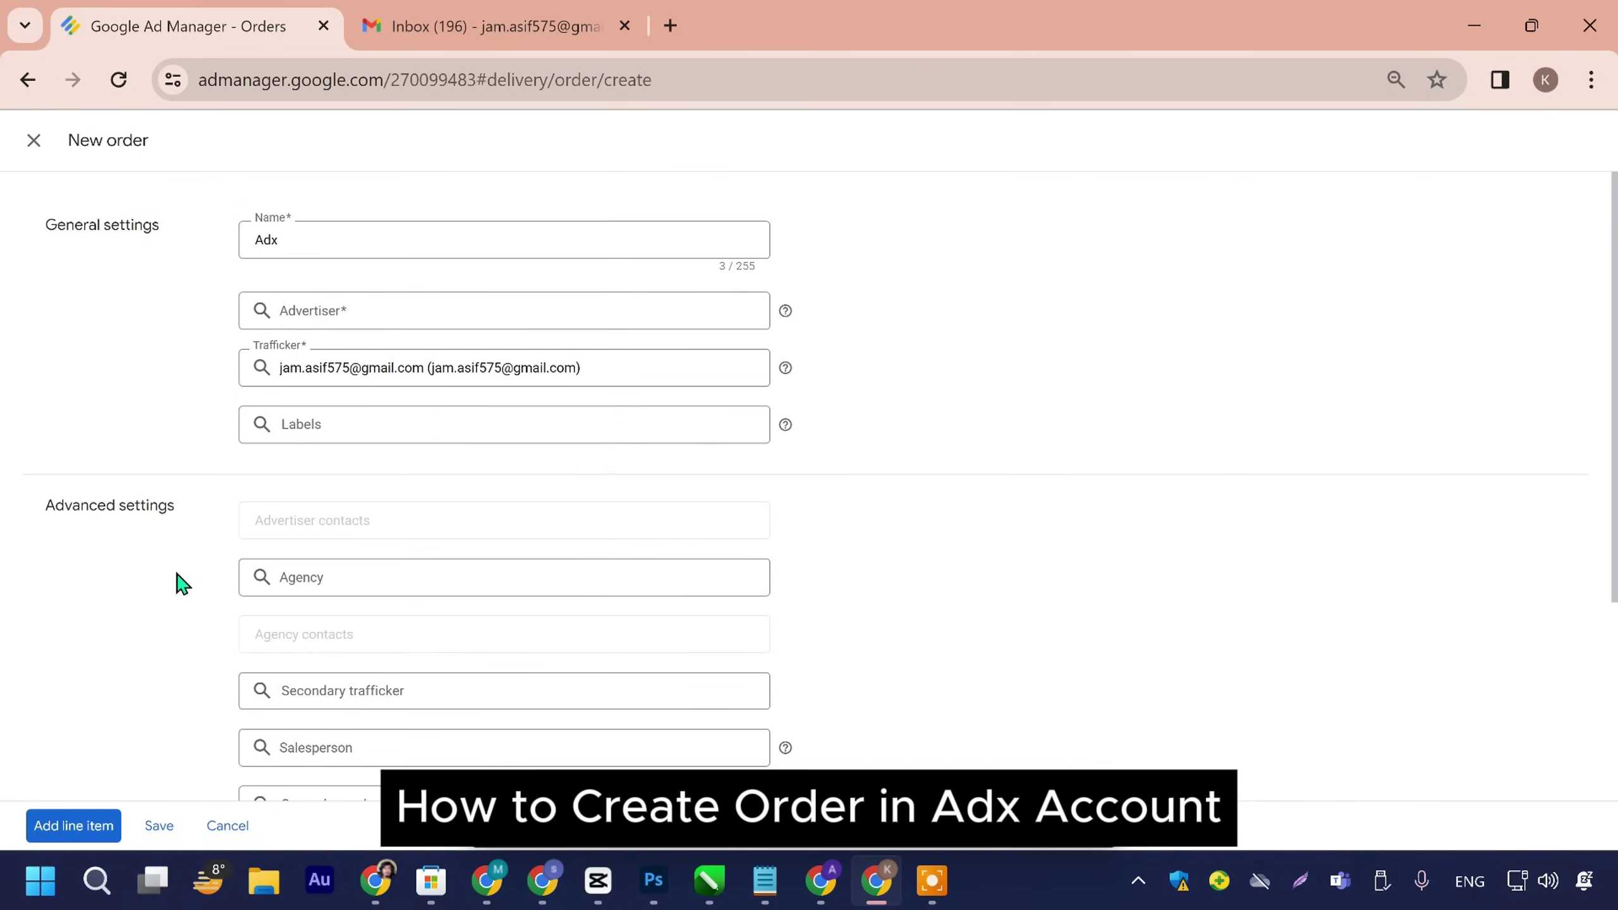
Step: Add a new advertiser company for the order, paste Adx as its name, and save it as the order's advertiser
{"action": "left_click", "coordinate": [351, 315]}
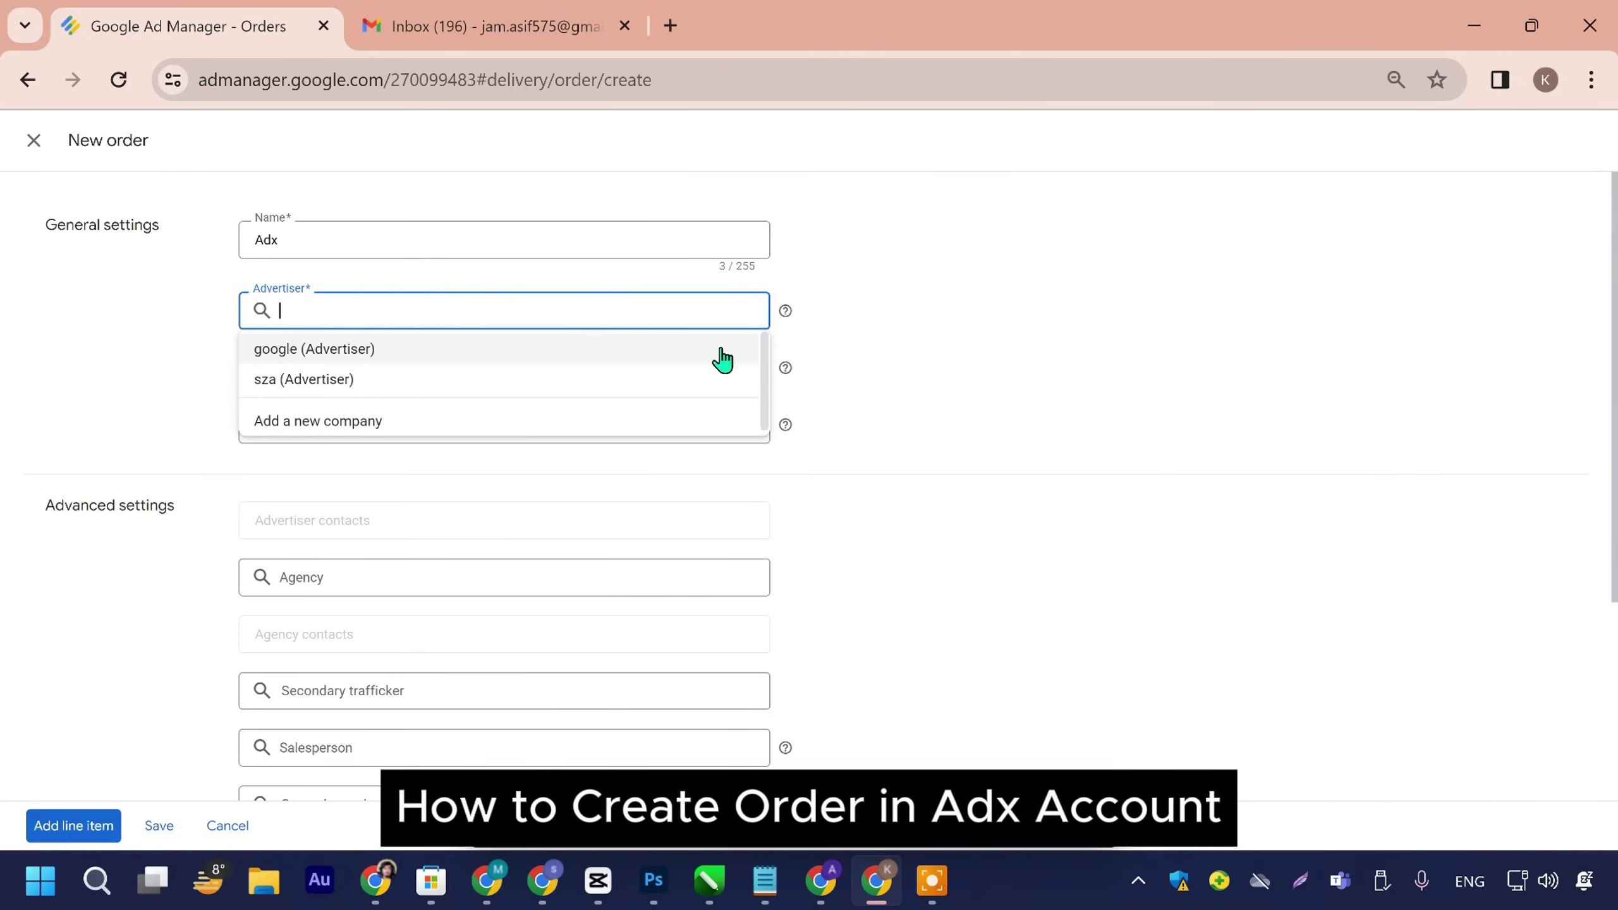
{"action": "left_click", "coordinate": [357, 421]}
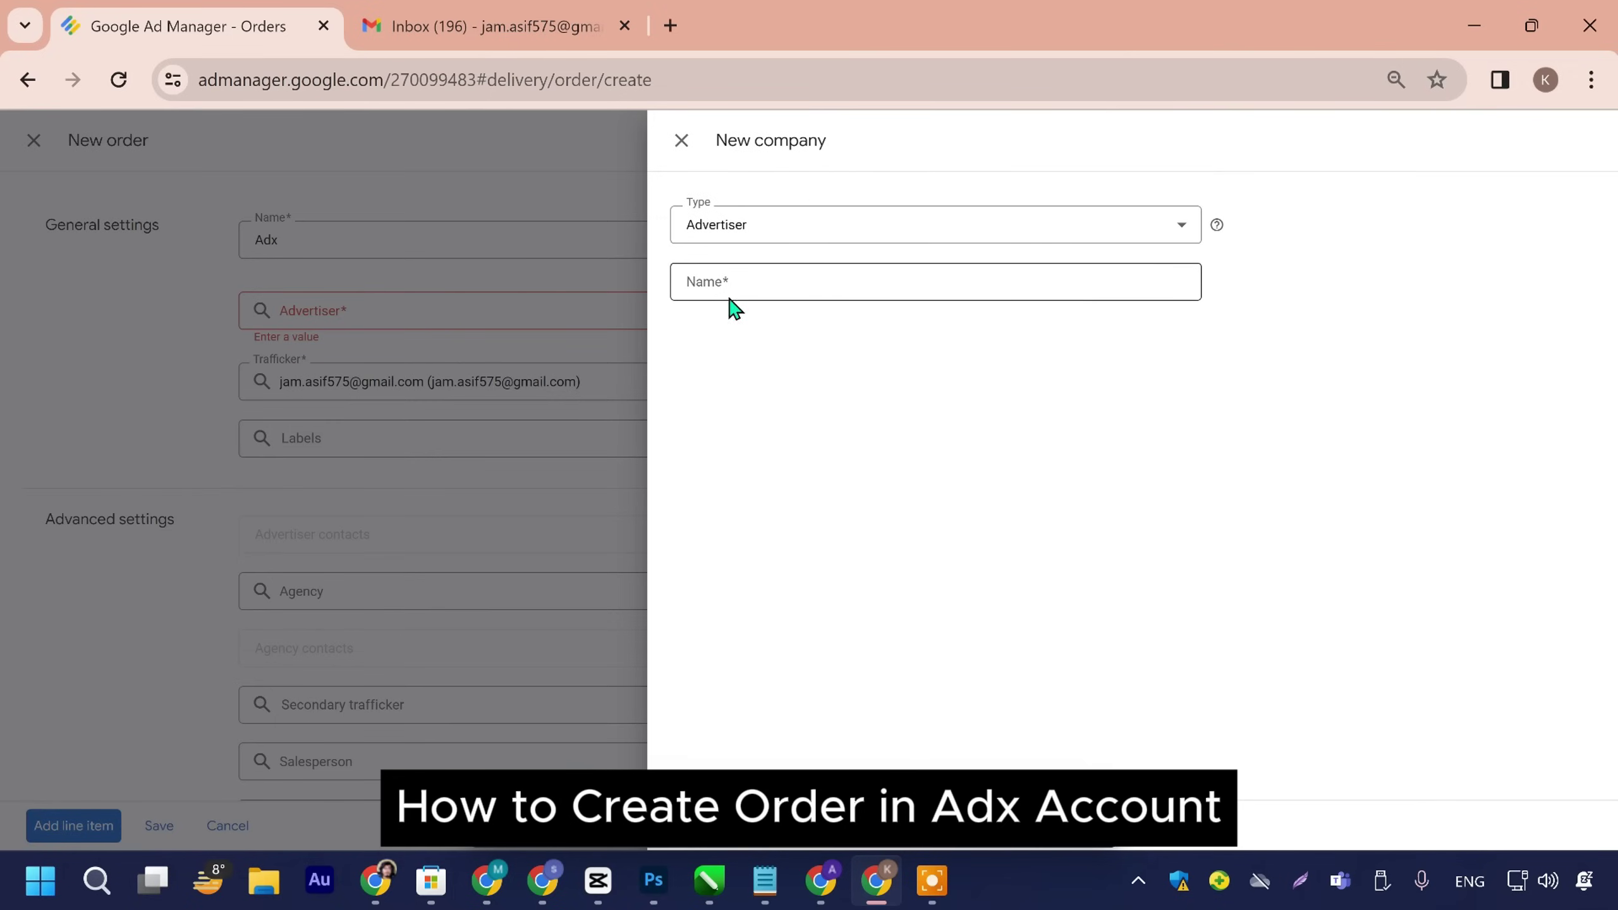
{"action": "left_click", "coordinate": [729, 303]}
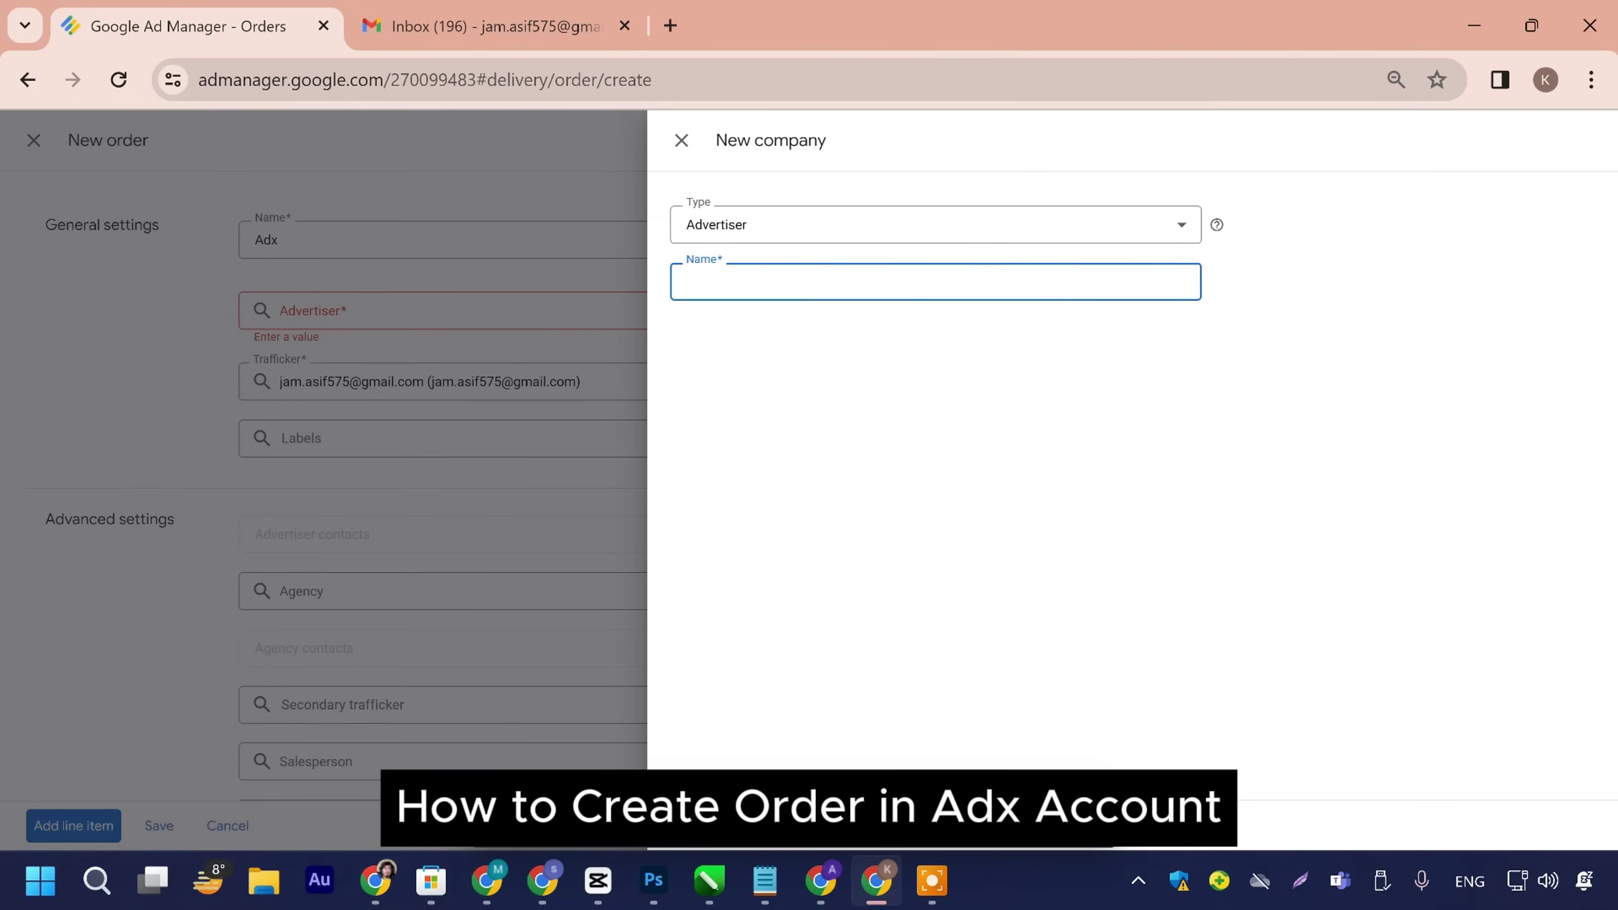
{"action": "mouse_move", "coordinate": [789, 860]}
{"action": "left_click", "coordinate": [766, 282]}
{"action": "right_click", "coordinate": [773, 282]}
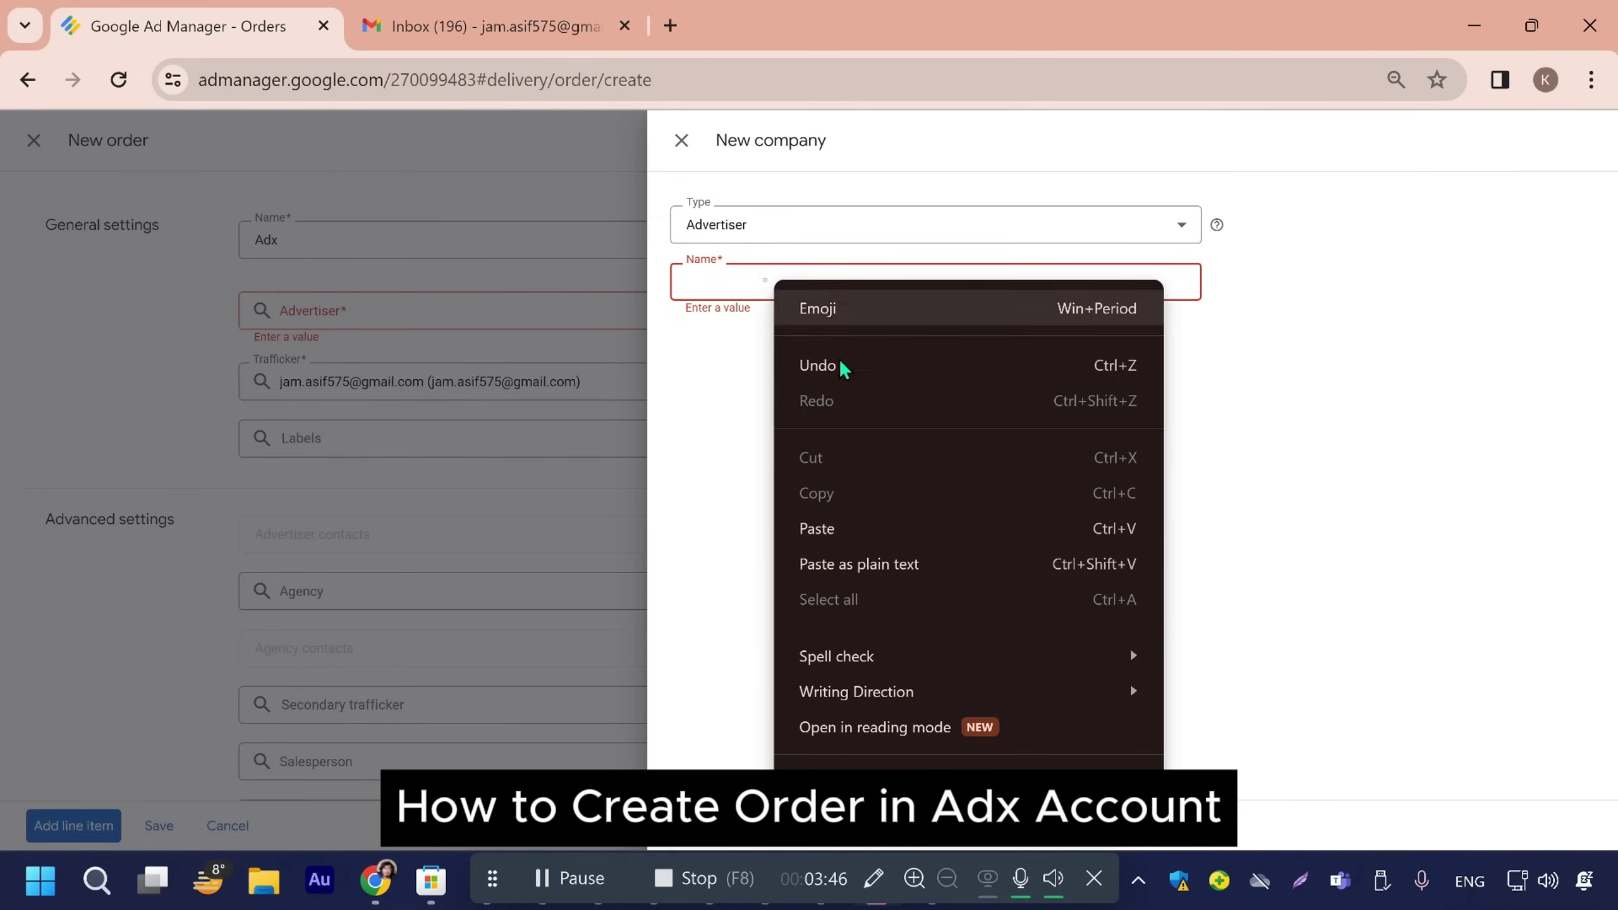
{"action": "left_click", "coordinate": [835, 541]}
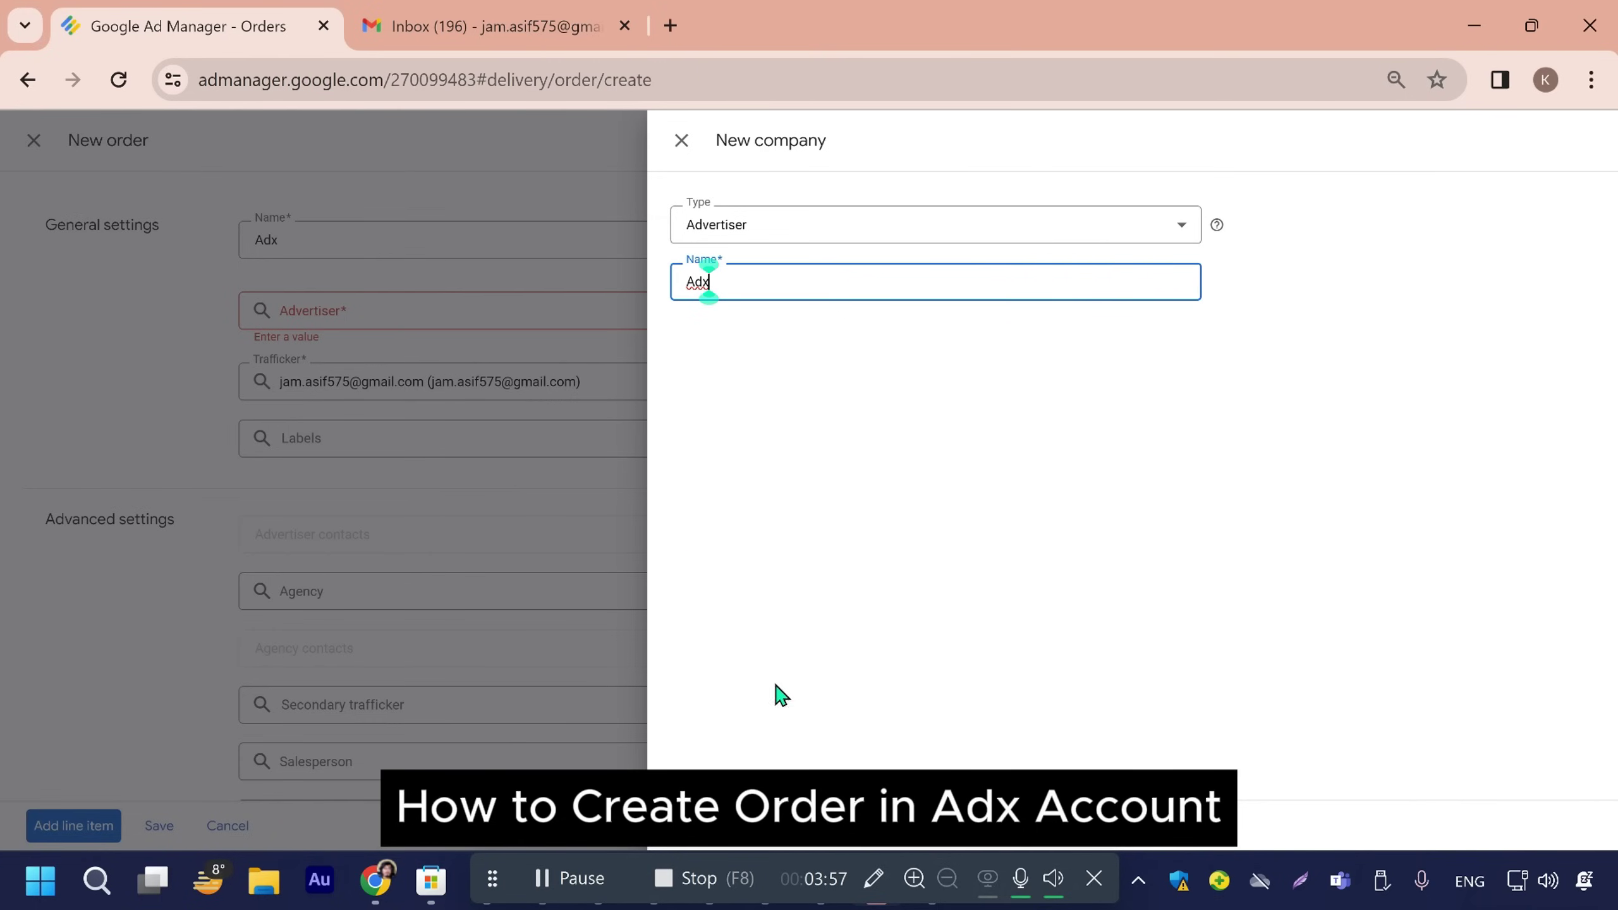
{"action": "left_click", "coordinate": [696, 829]}
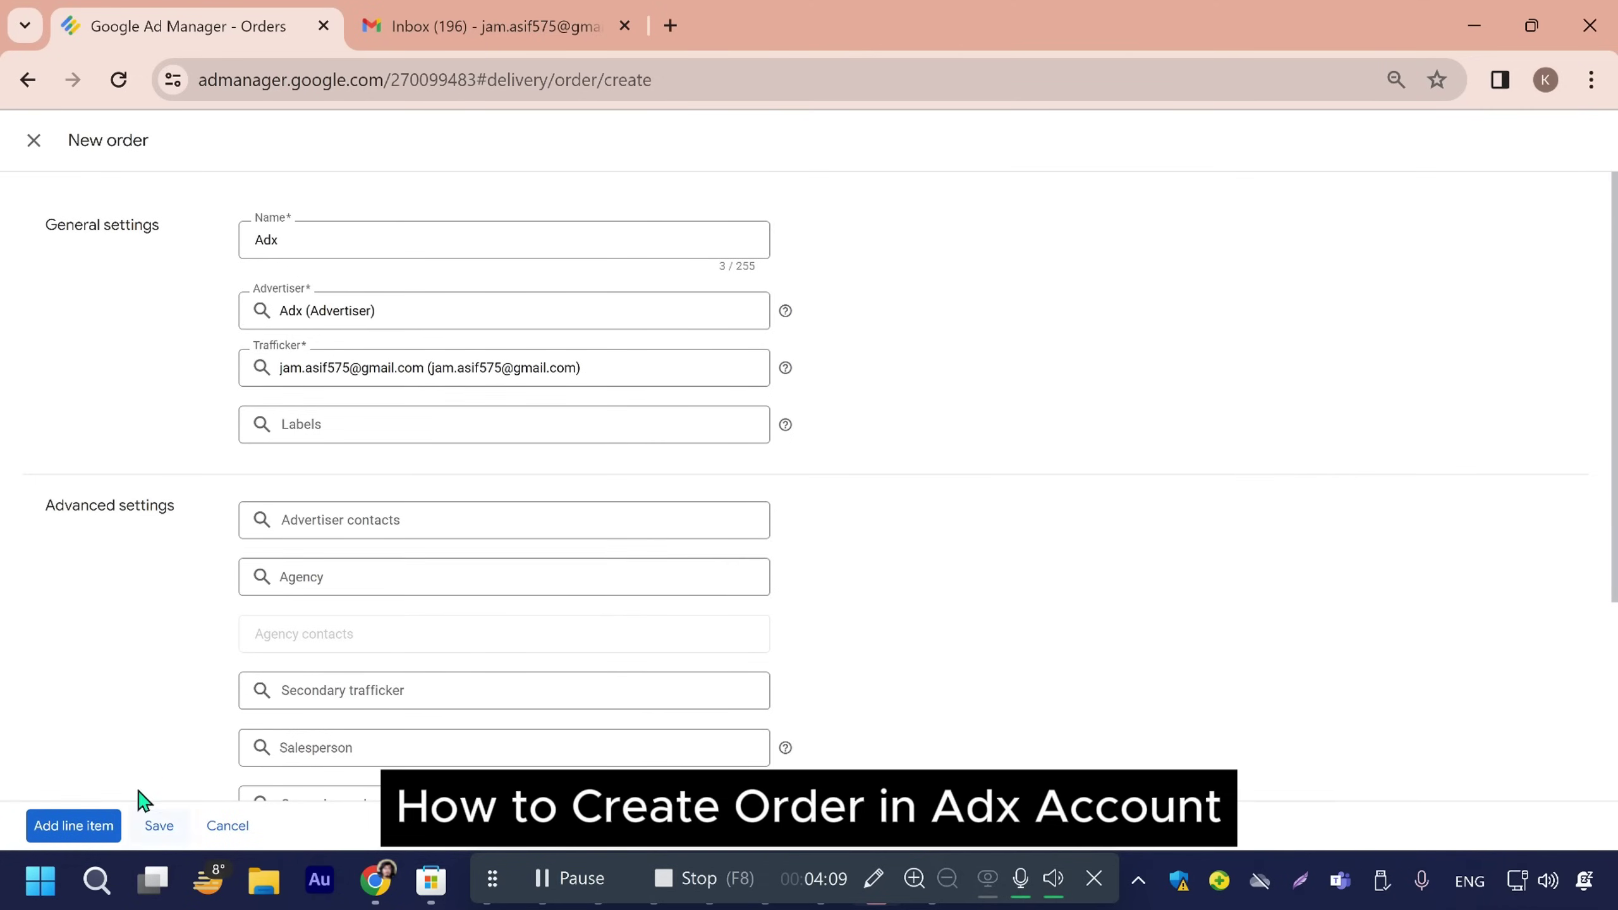
Step: Add a line item to the new order, choose the Display ad type, and paste Adx as the line item's name
{"action": "left_click", "coordinate": [82, 826]}
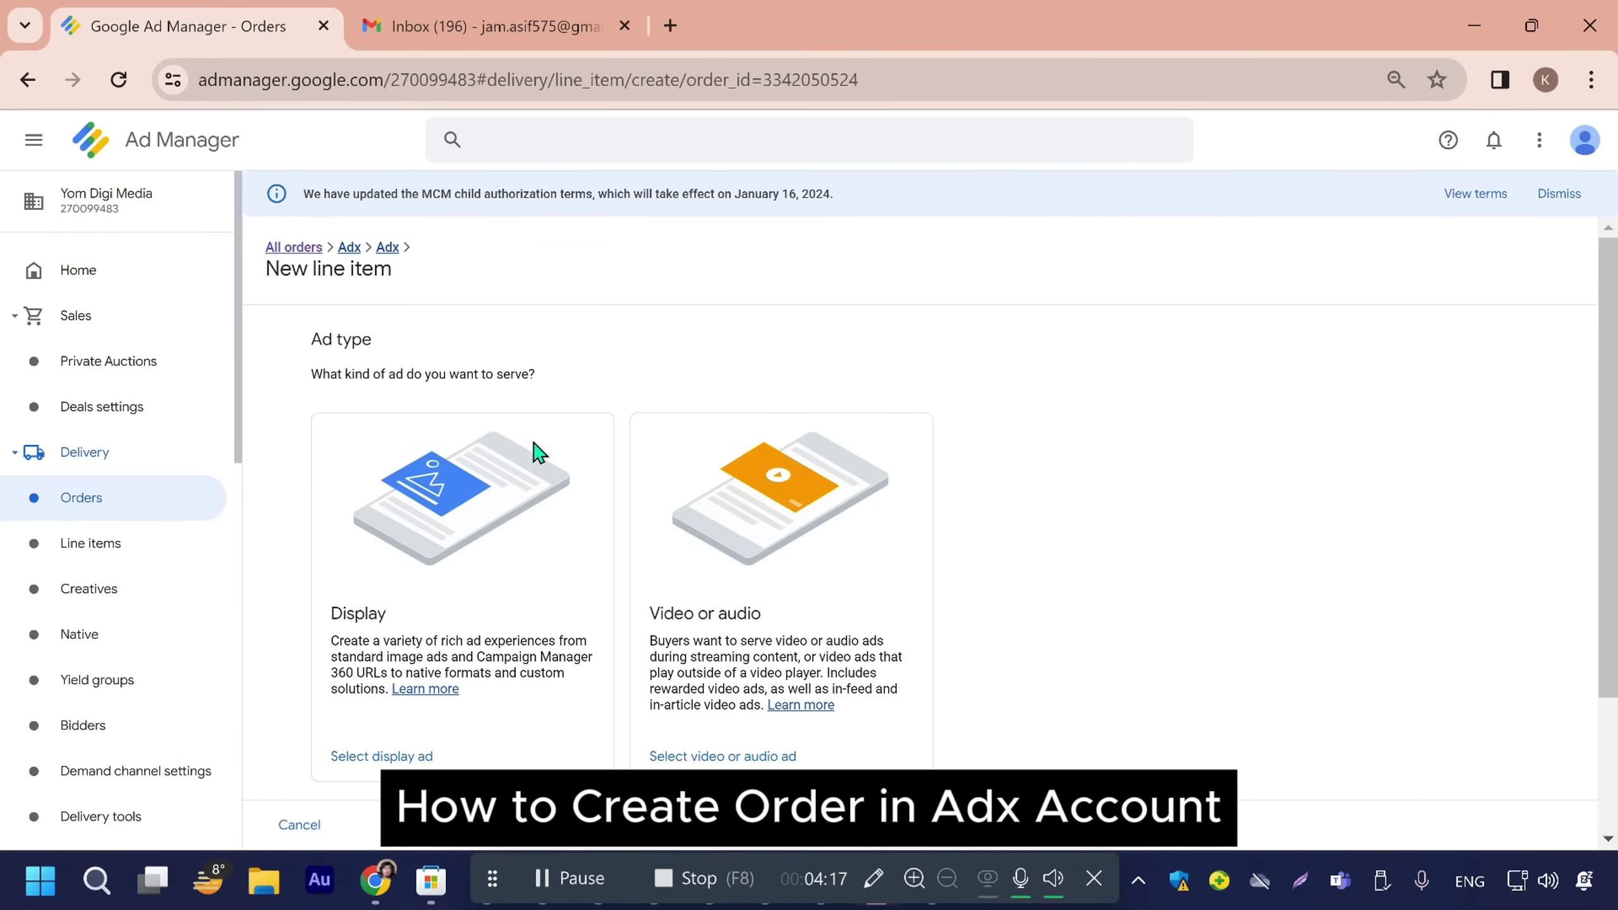
{"action": "left_click", "coordinate": [427, 759]}
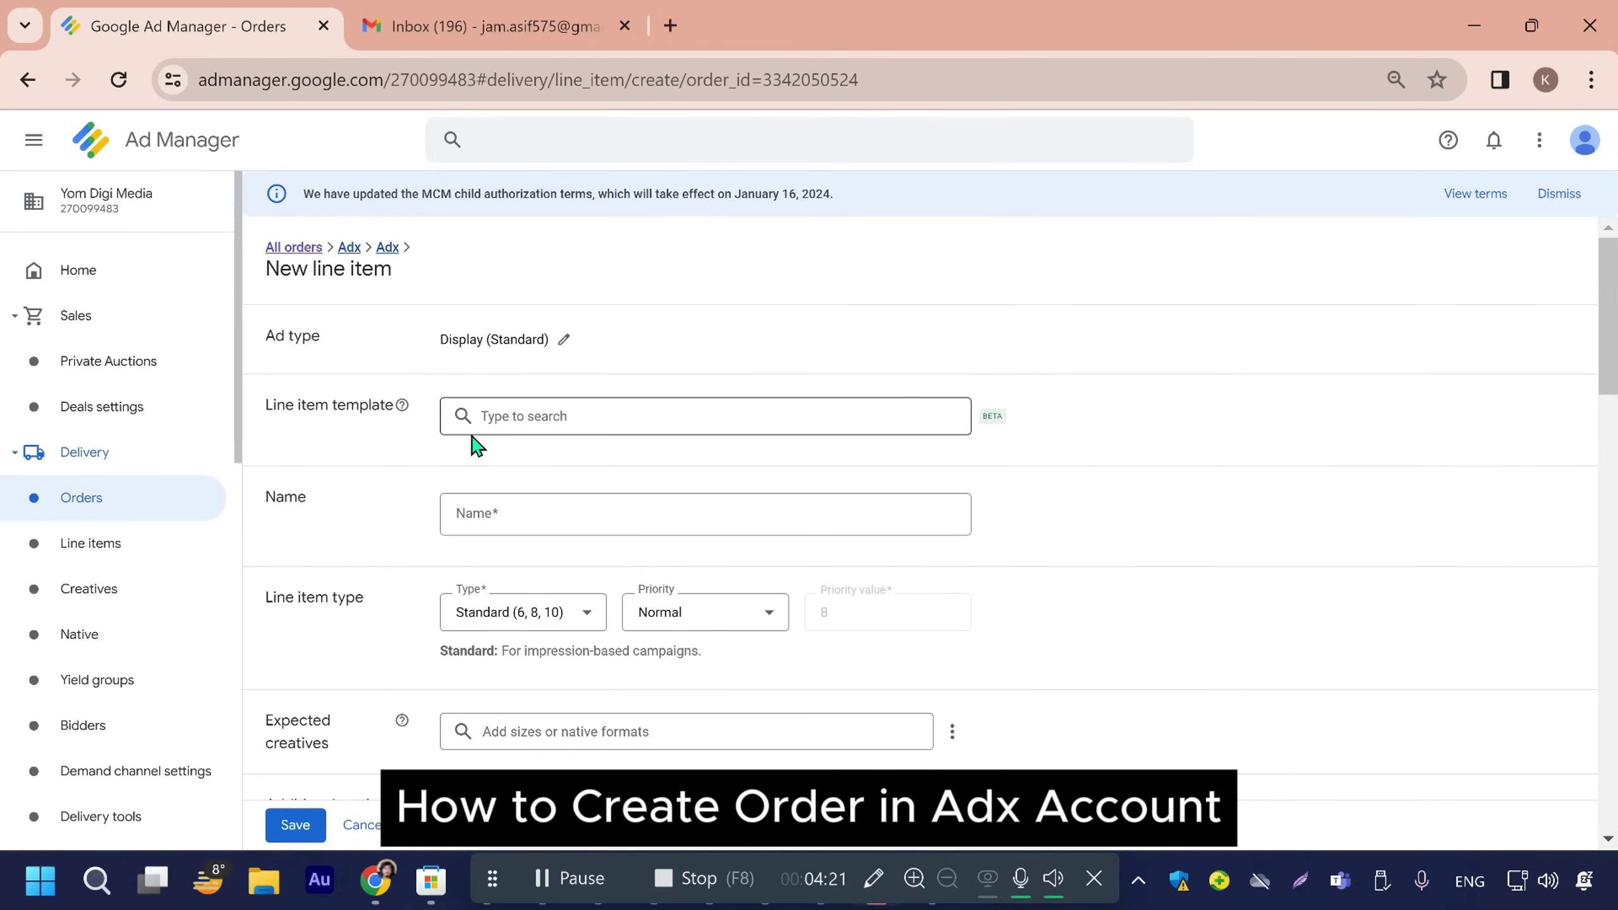
{"action": "left_click", "coordinate": [535, 513]}
{"action": "right_click", "coordinate": [524, 510]}
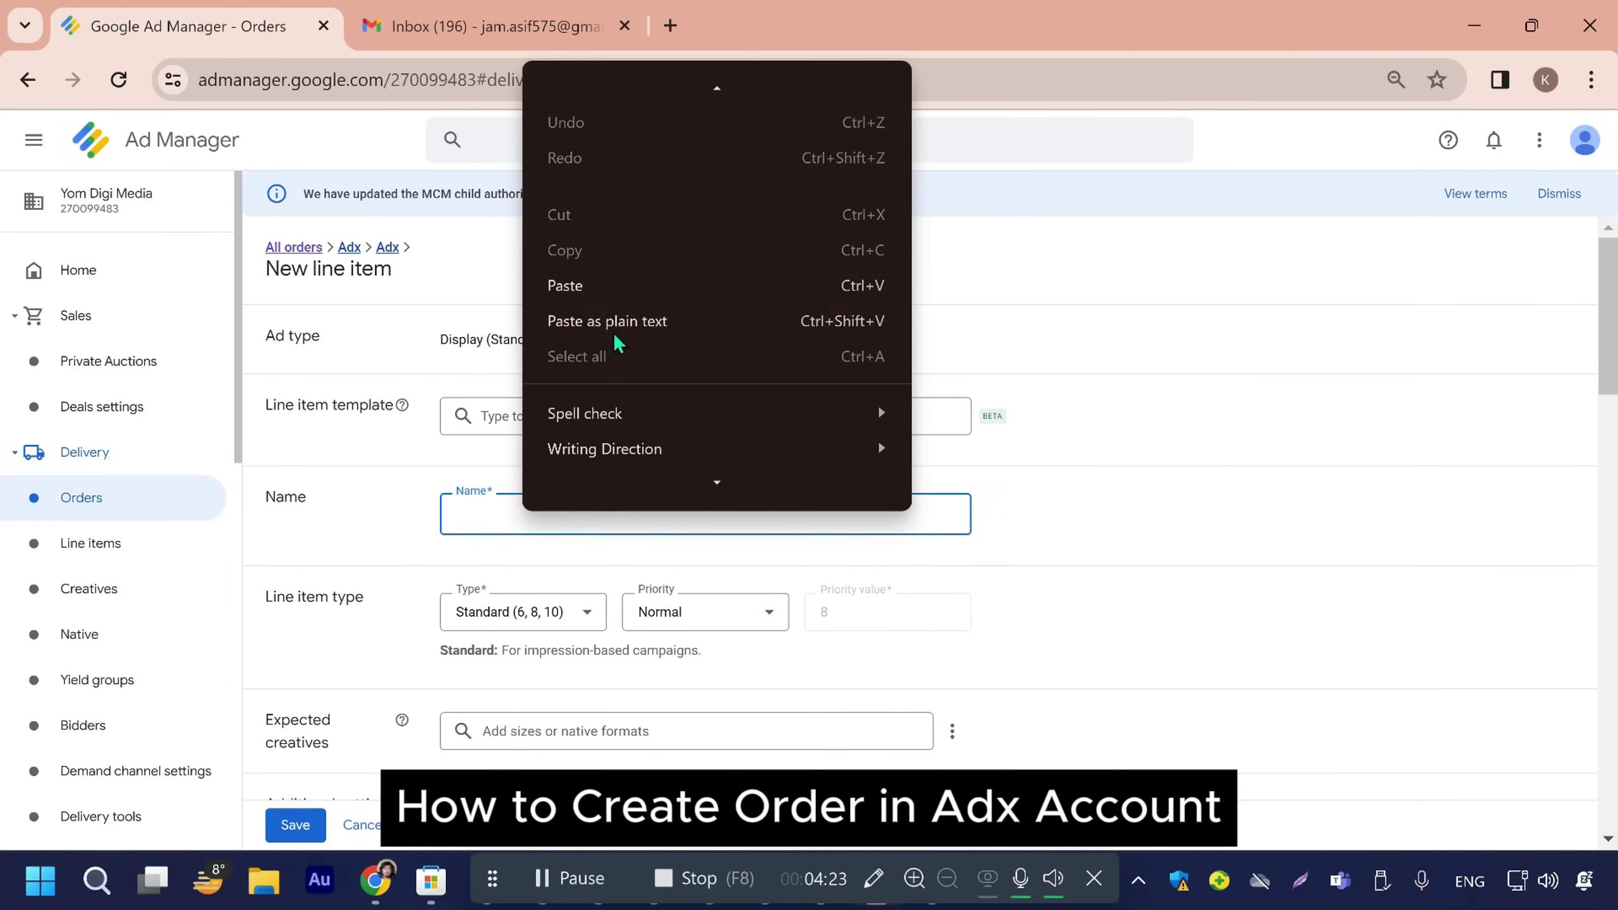
{"action": "left_click", "coordinate": [611, 287]}
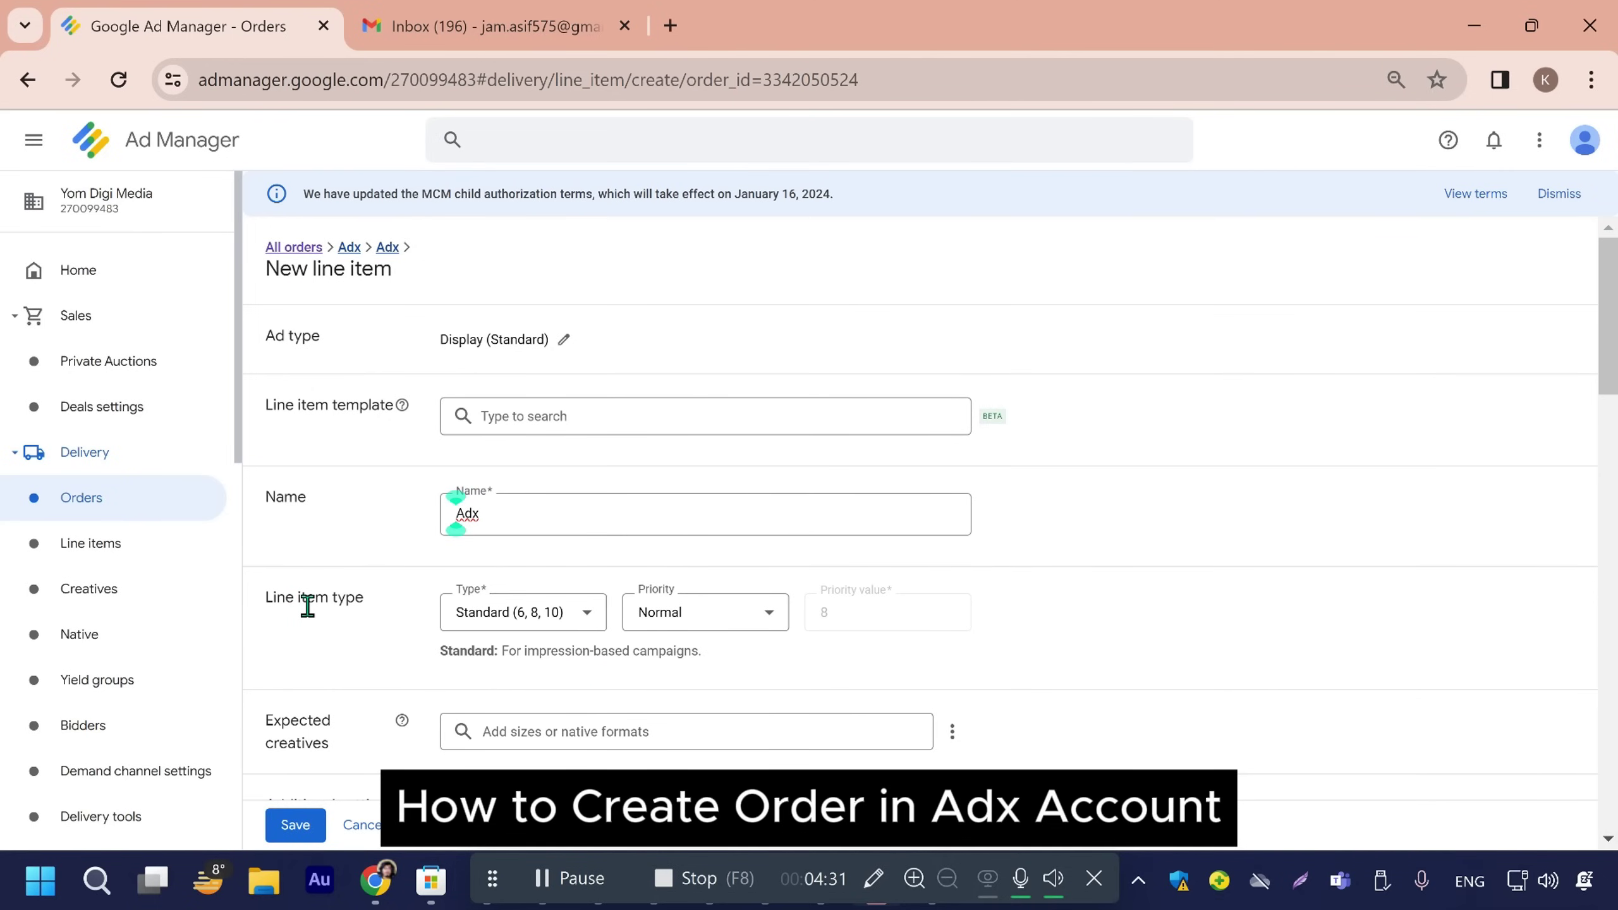
Step: Set the line item type to Ad Exchange (12) and enable All requested sizes for the expected creatives
{"action": "left_click", "coordinate": [552, 626]}
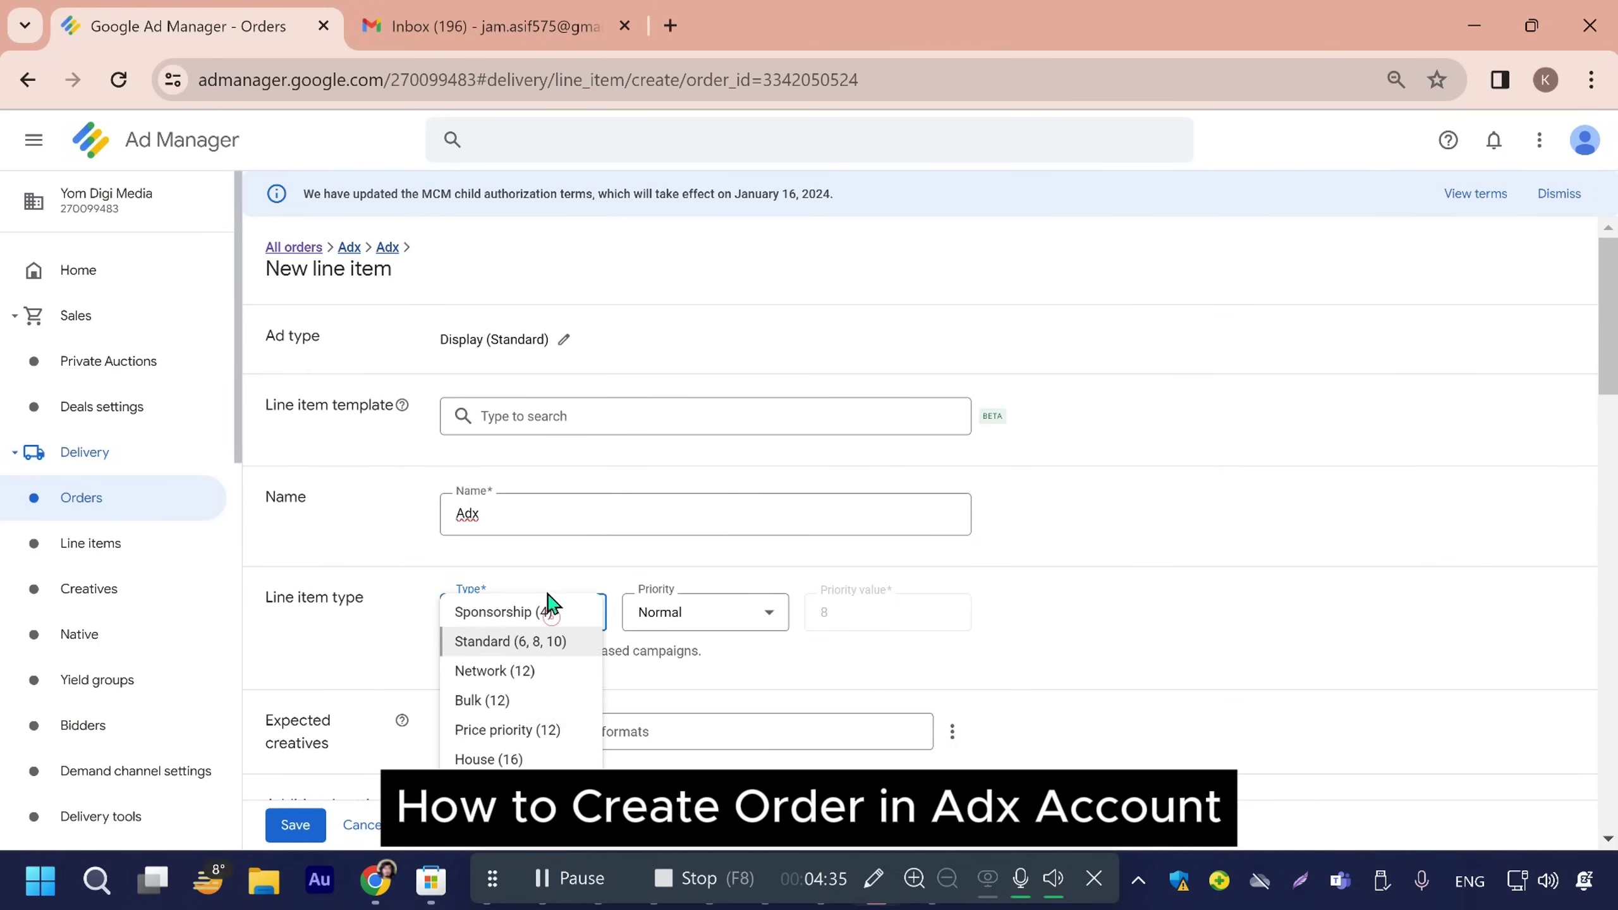
{"action": "left_click_drag", "start_coordinate": [553, 626], "coordinate": [306, 739]}
{"action": "left_click", "coordinate": [560, 621]}
{"action": "left_click", "coordinate": [560, 621]}
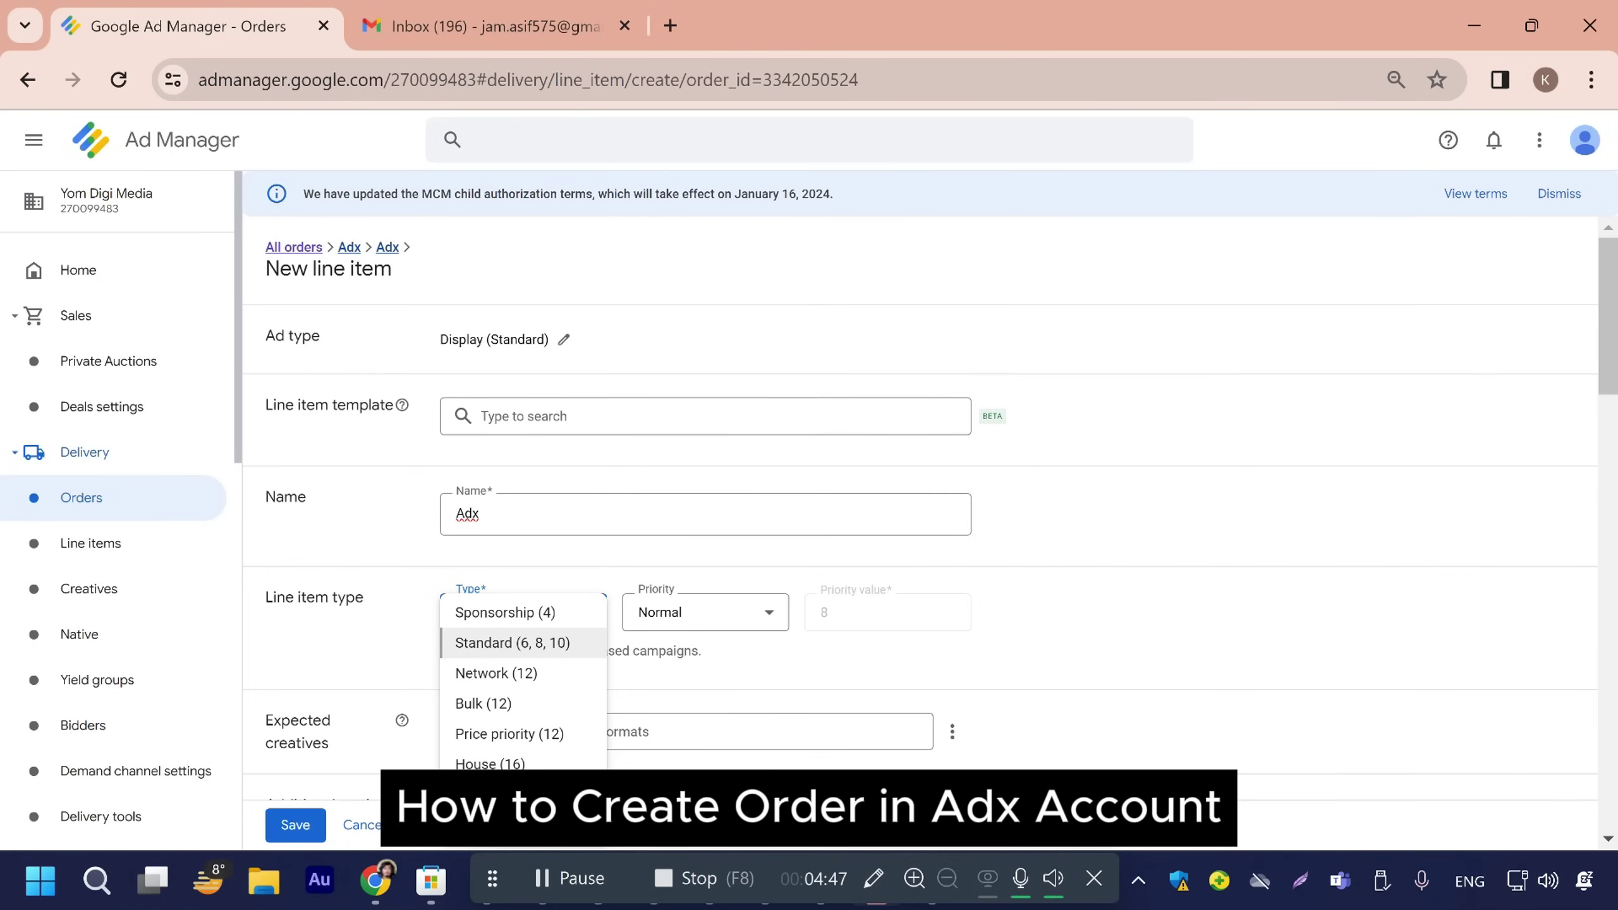
{"action": "left_click", "coordinate": [529, 793]}
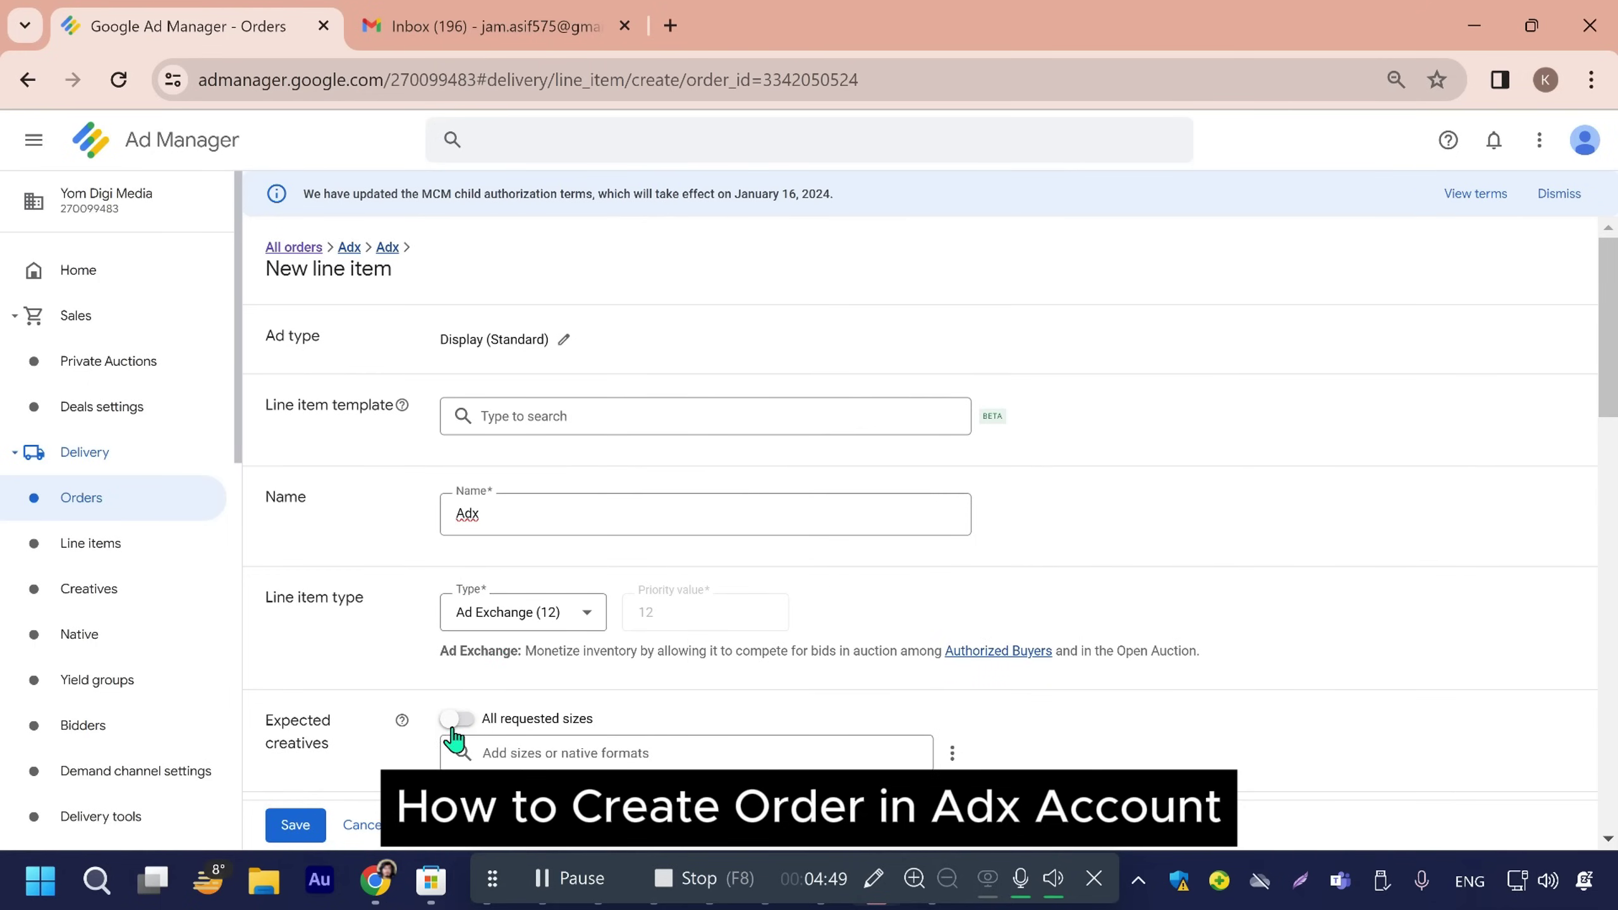
{"action": "left_click", "coordinate": [471, 721]}
Step: Set the line item's web property alias to Self-service AdX Display in the additional settings
{"action": "scroll", "coordinate": [510, 650], "scroll_direction": "down", "scroll_amount": 5}
{"action": "scroll", "coordinate": [574, 521], "scroll_direction": "up", "scroll_amount": 3}
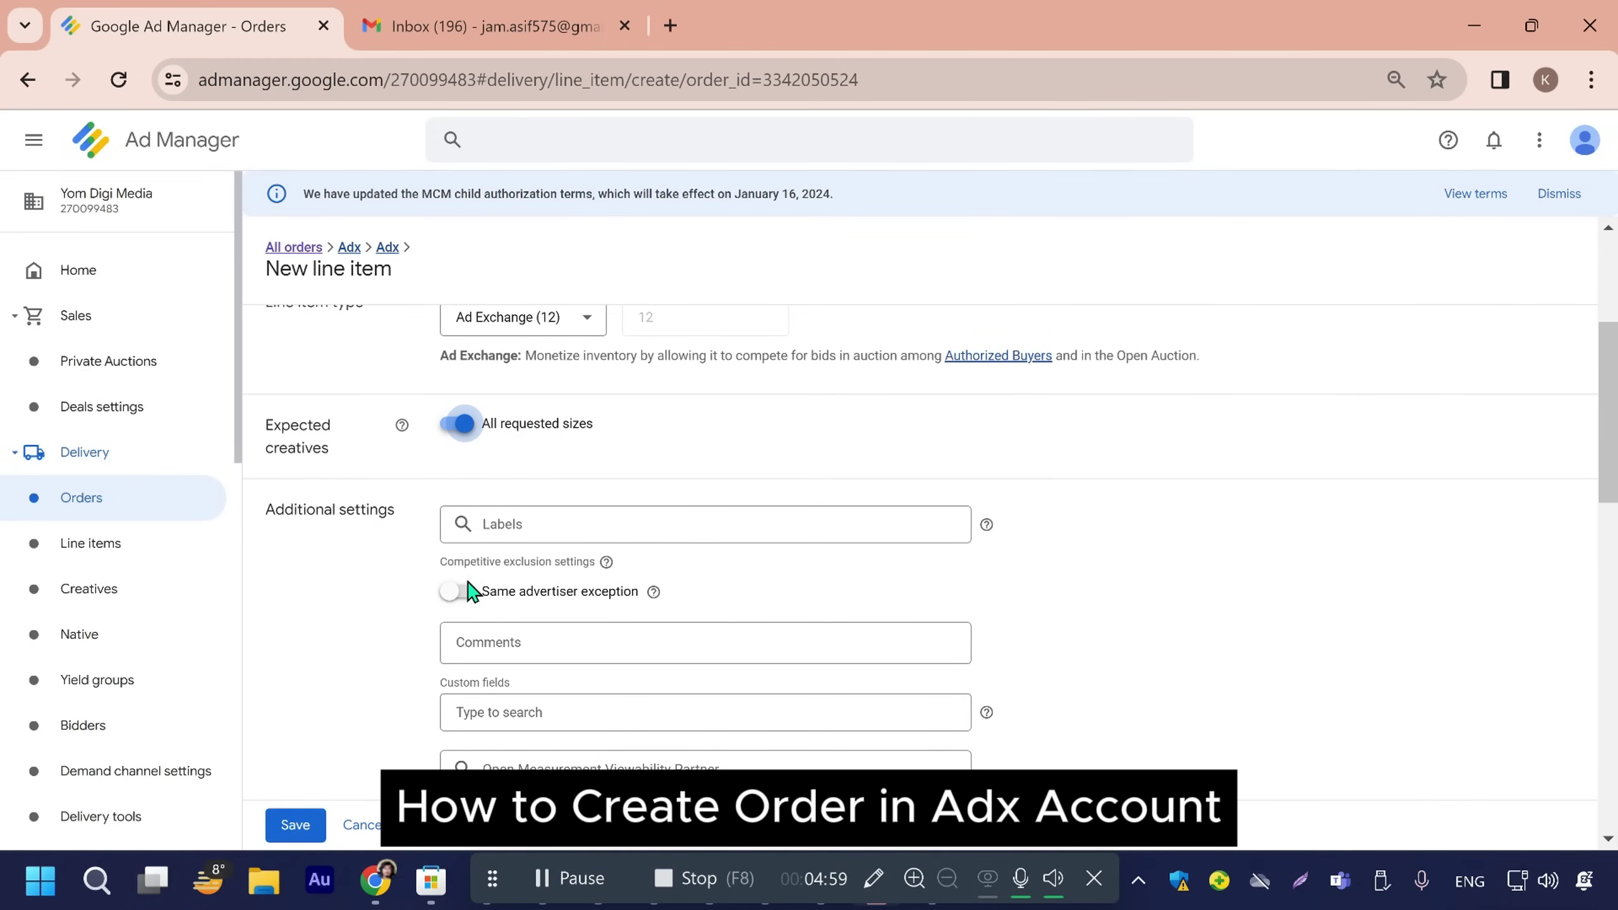
{"action": "scroll", "coordinate": [831, 513], "scroll_direction": "down", "scroll_amount": 5}
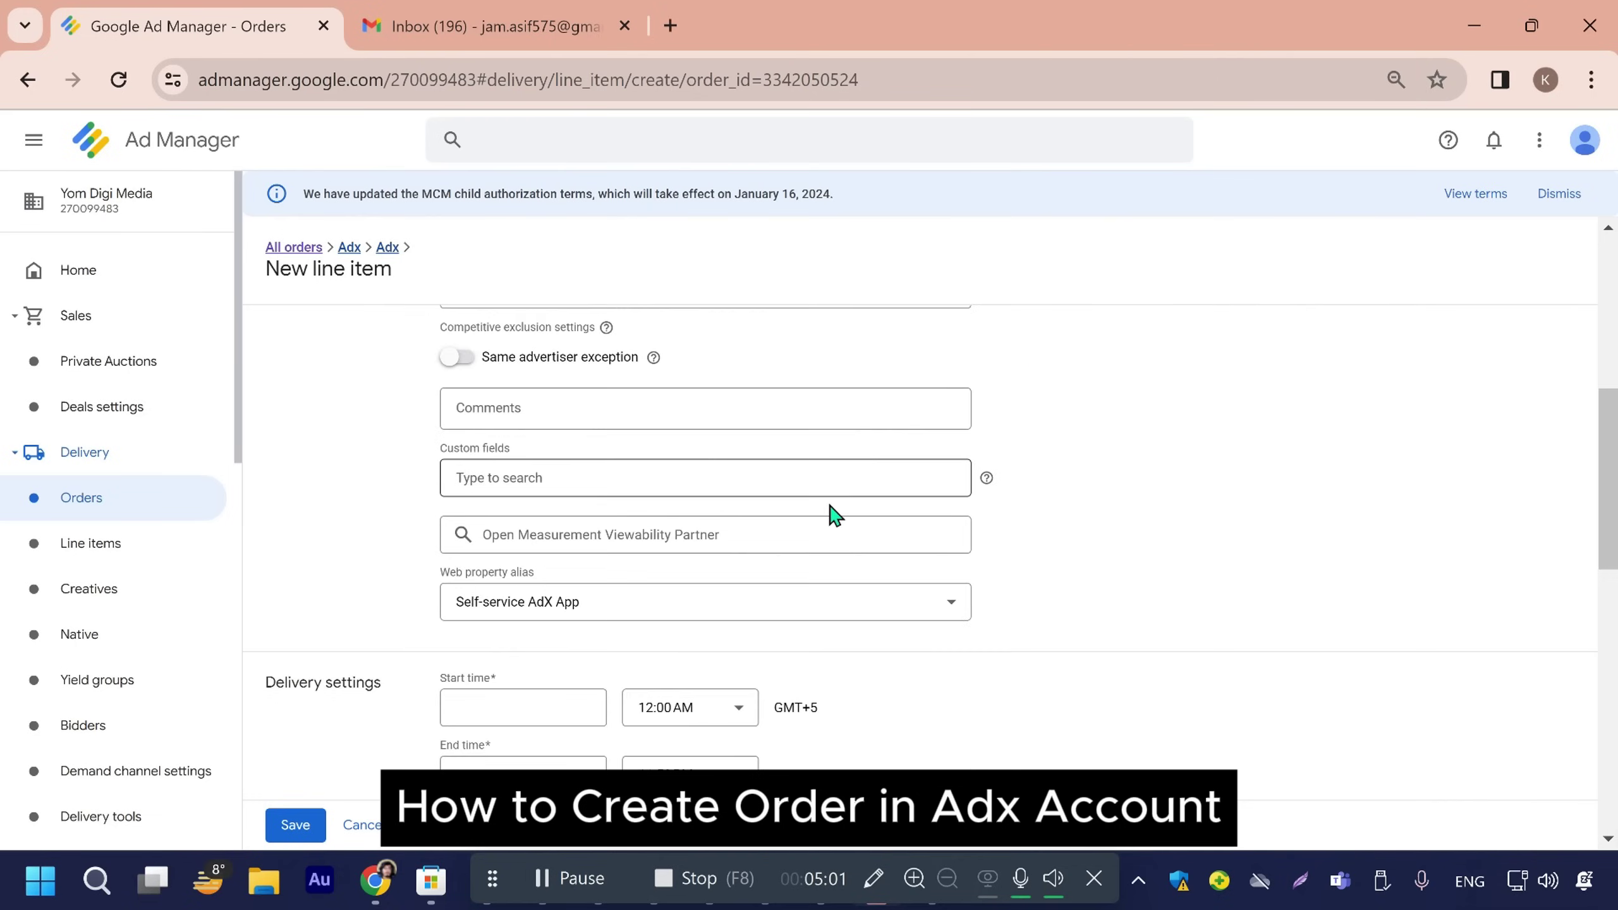
{"action": "left_click", "coordinate": [580, 549]}
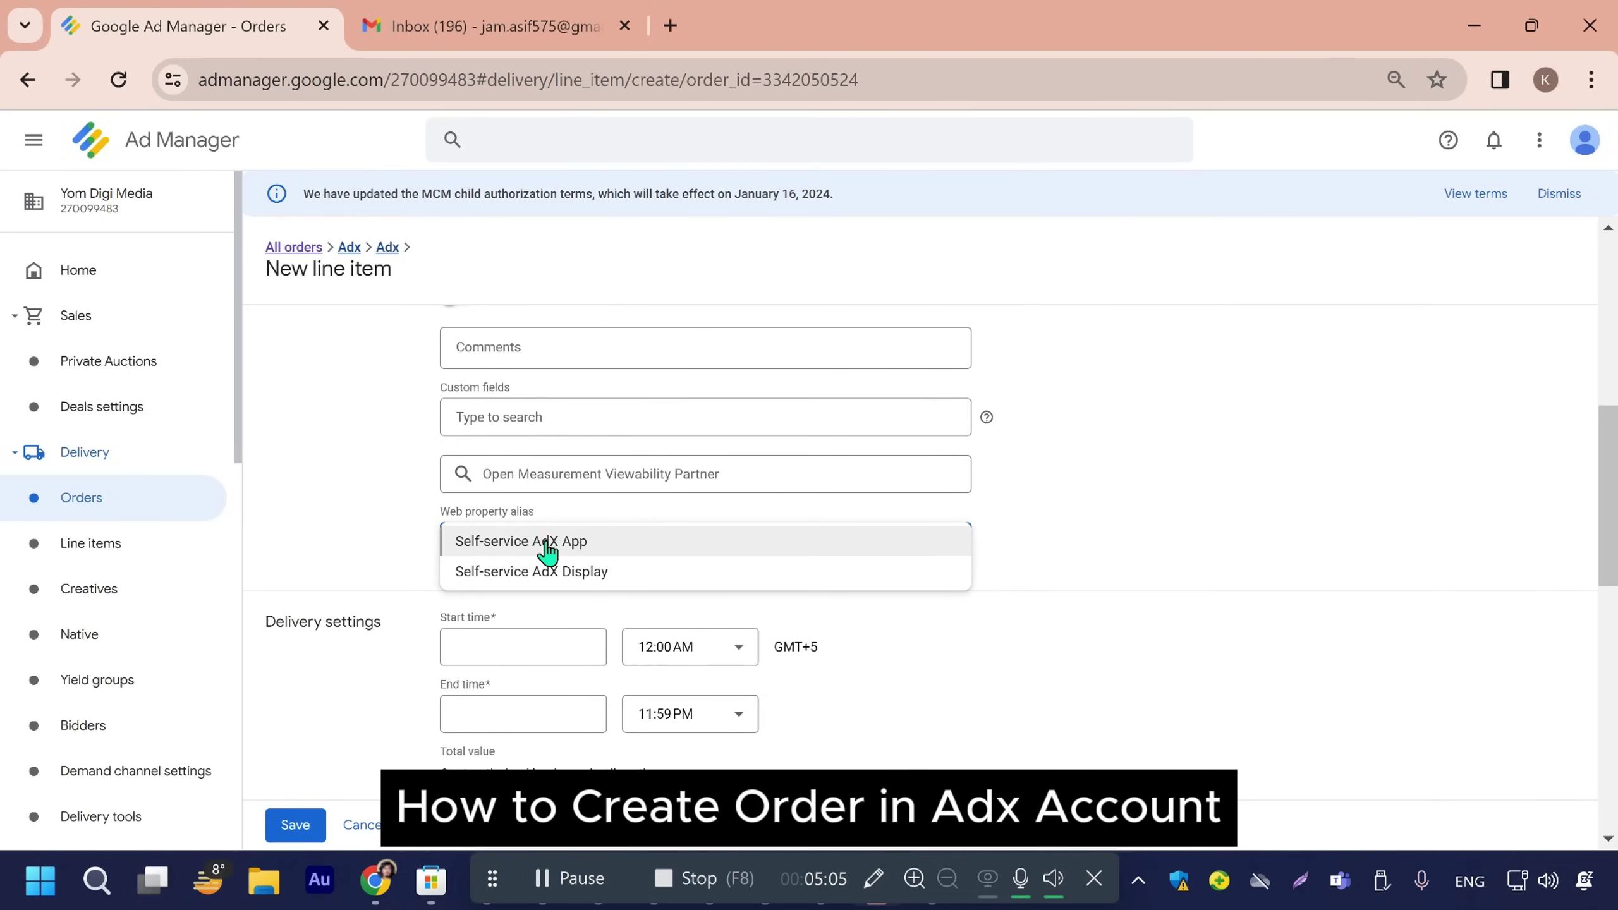
{"action": "left_click", "coordinate": [599, 573]}
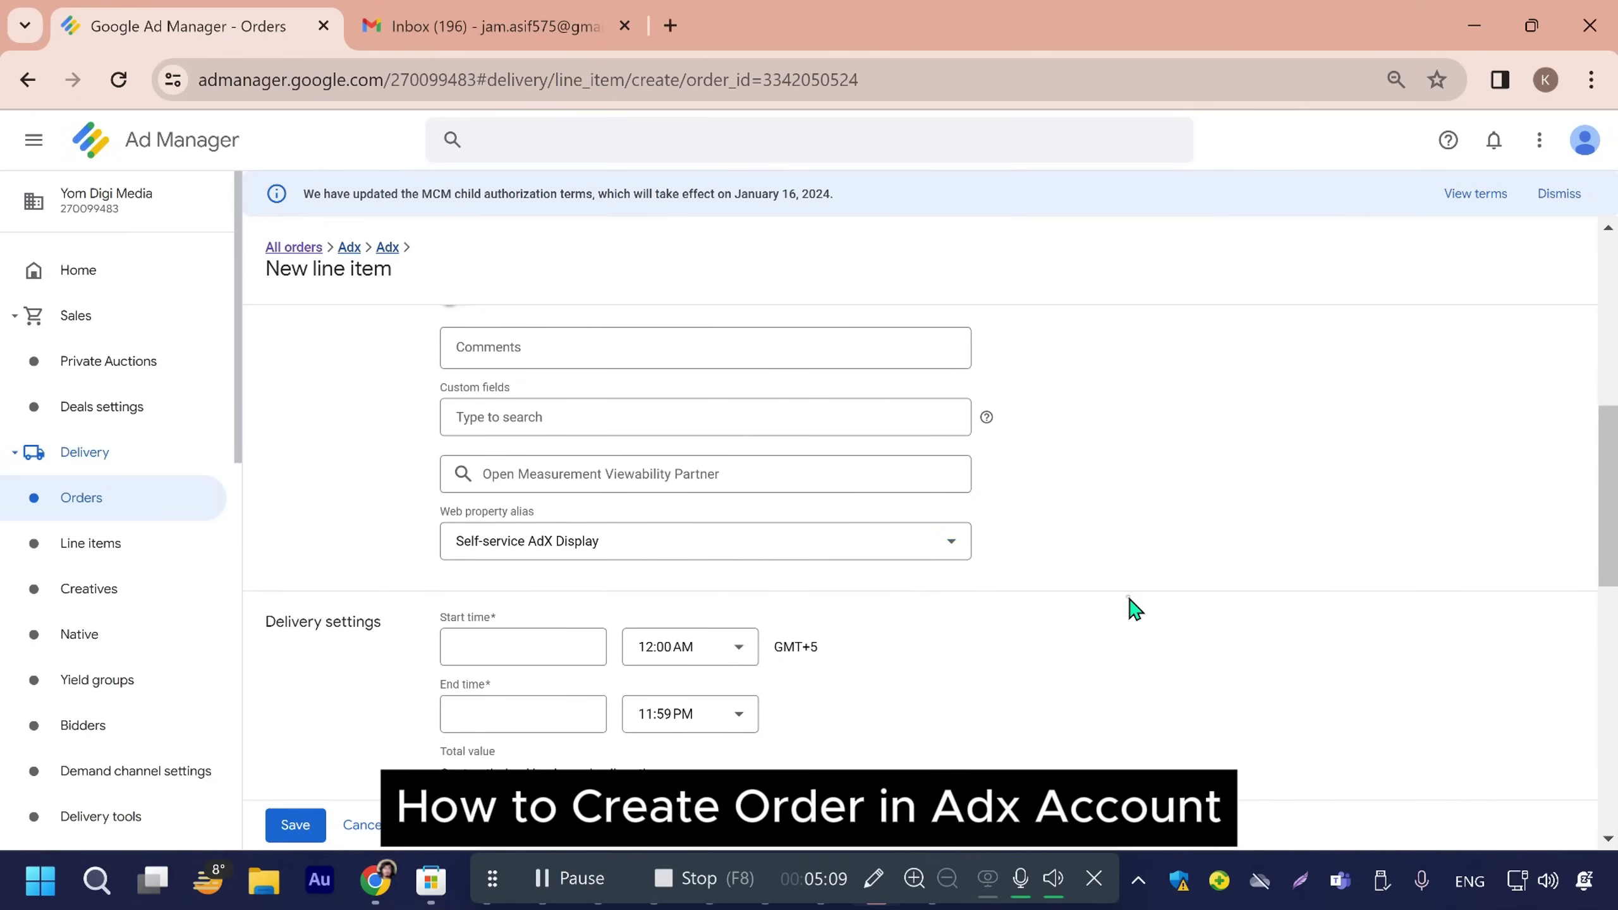
Step: Set the line item's delivery start time to Immediately and its end time to Unlimited
{"action": "left_click", "coordinate": [516, 656]}
{"action": "left_click", "coordinate": [504, 685]}
{"action": "left_click", "coordinate": [503, 715]}
{"action": "left_click", "coordinate": [468, 749]}
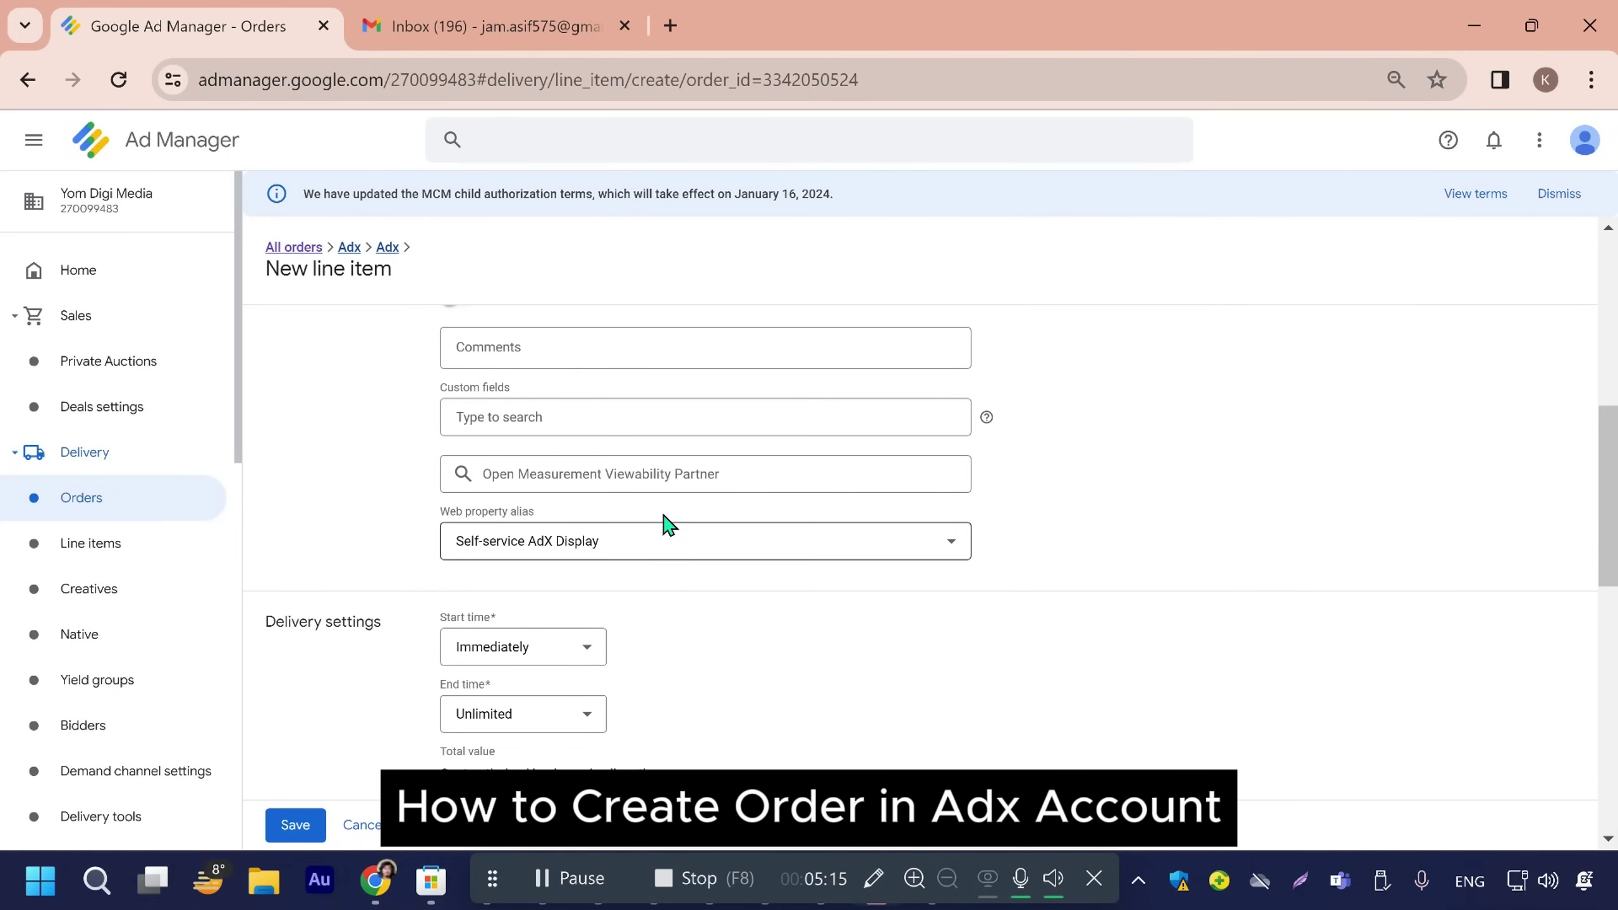
Step: Save the Adx line item and automatically generate a creative for it
{"action": "scroll", "coordinate": [697, 567], "scroll_direction": "down", "scroll_amount": 5}
{"action": "scroll", "coordinate": [1287, 452], "scroll_direction": "down", "scroll_amount": 3}
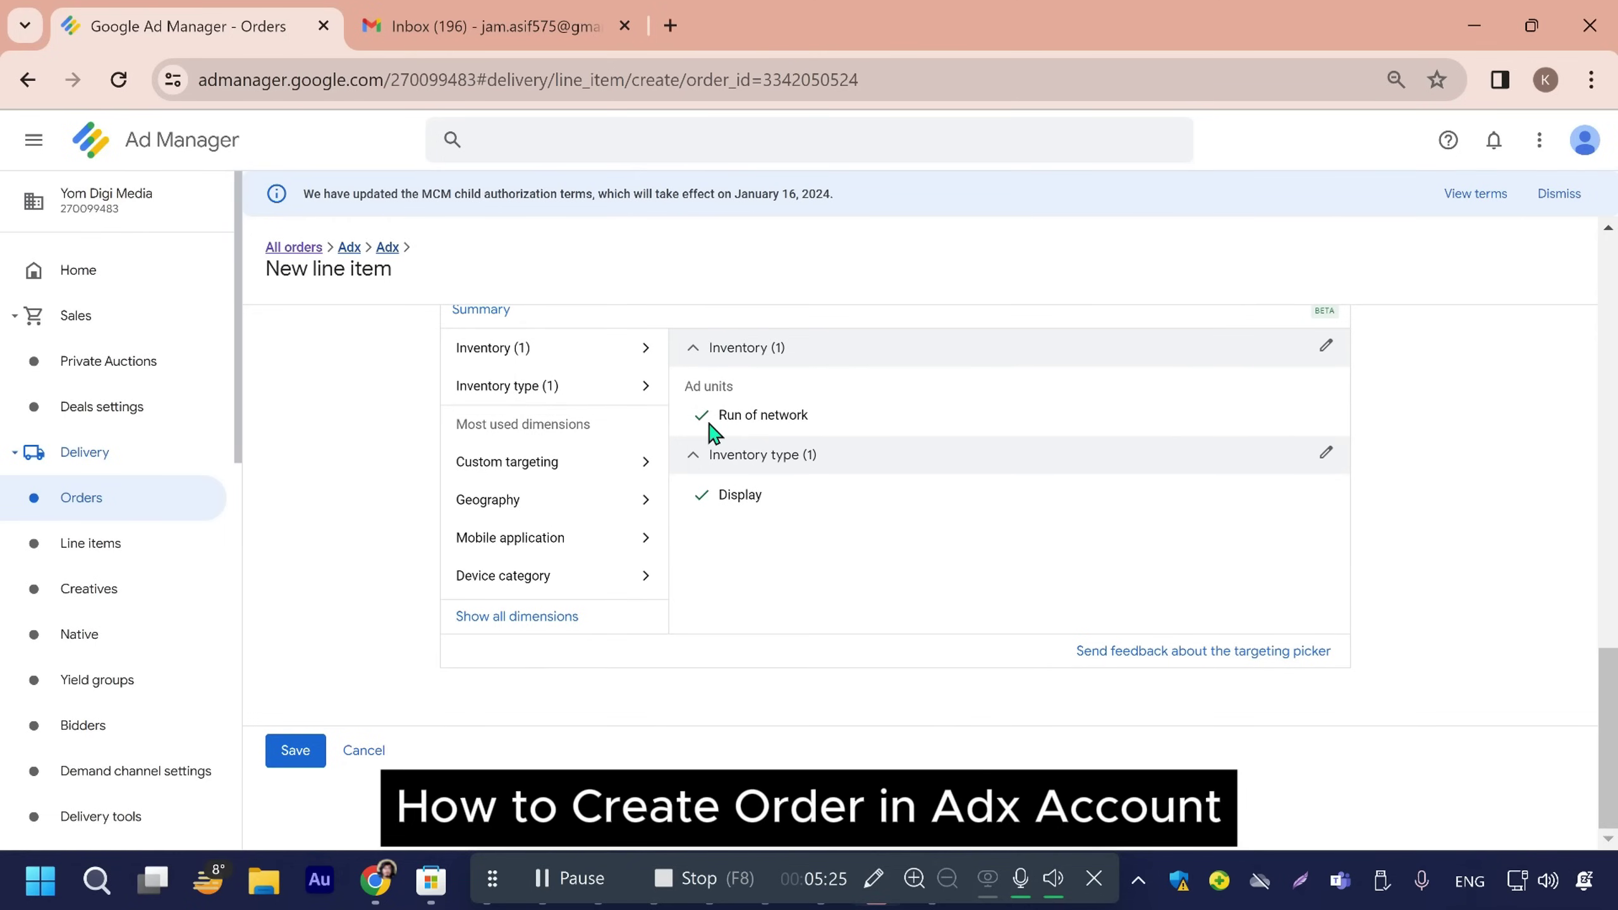
{"action": "left_click", "coordinate": [300, 752]}
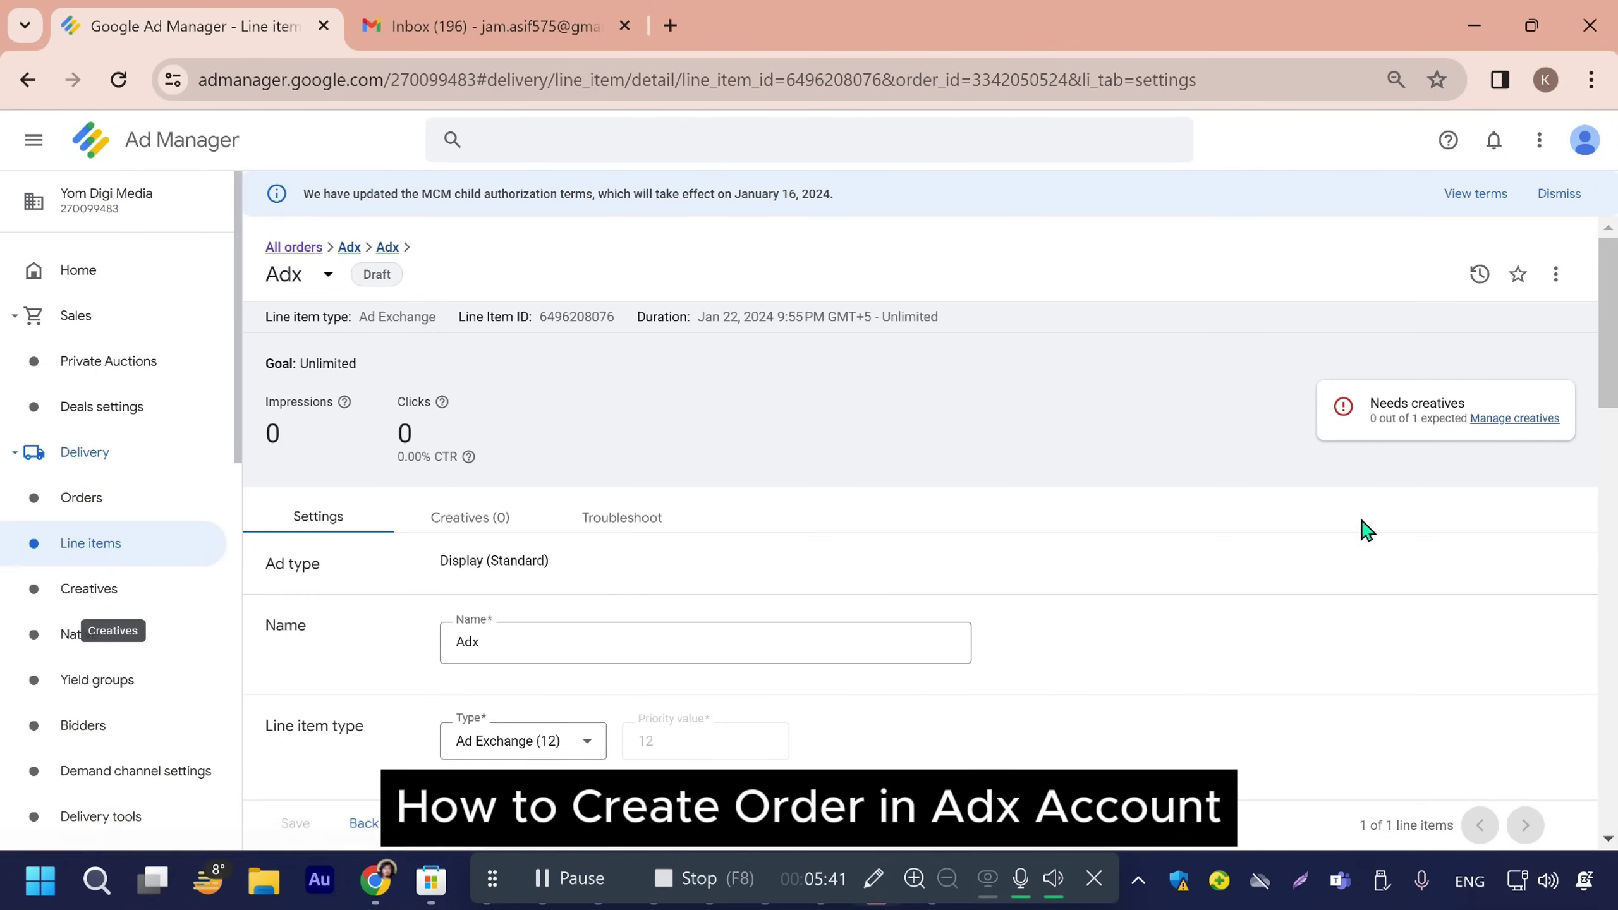
{"action": "left_click", "coordinate": [1524, 421]}
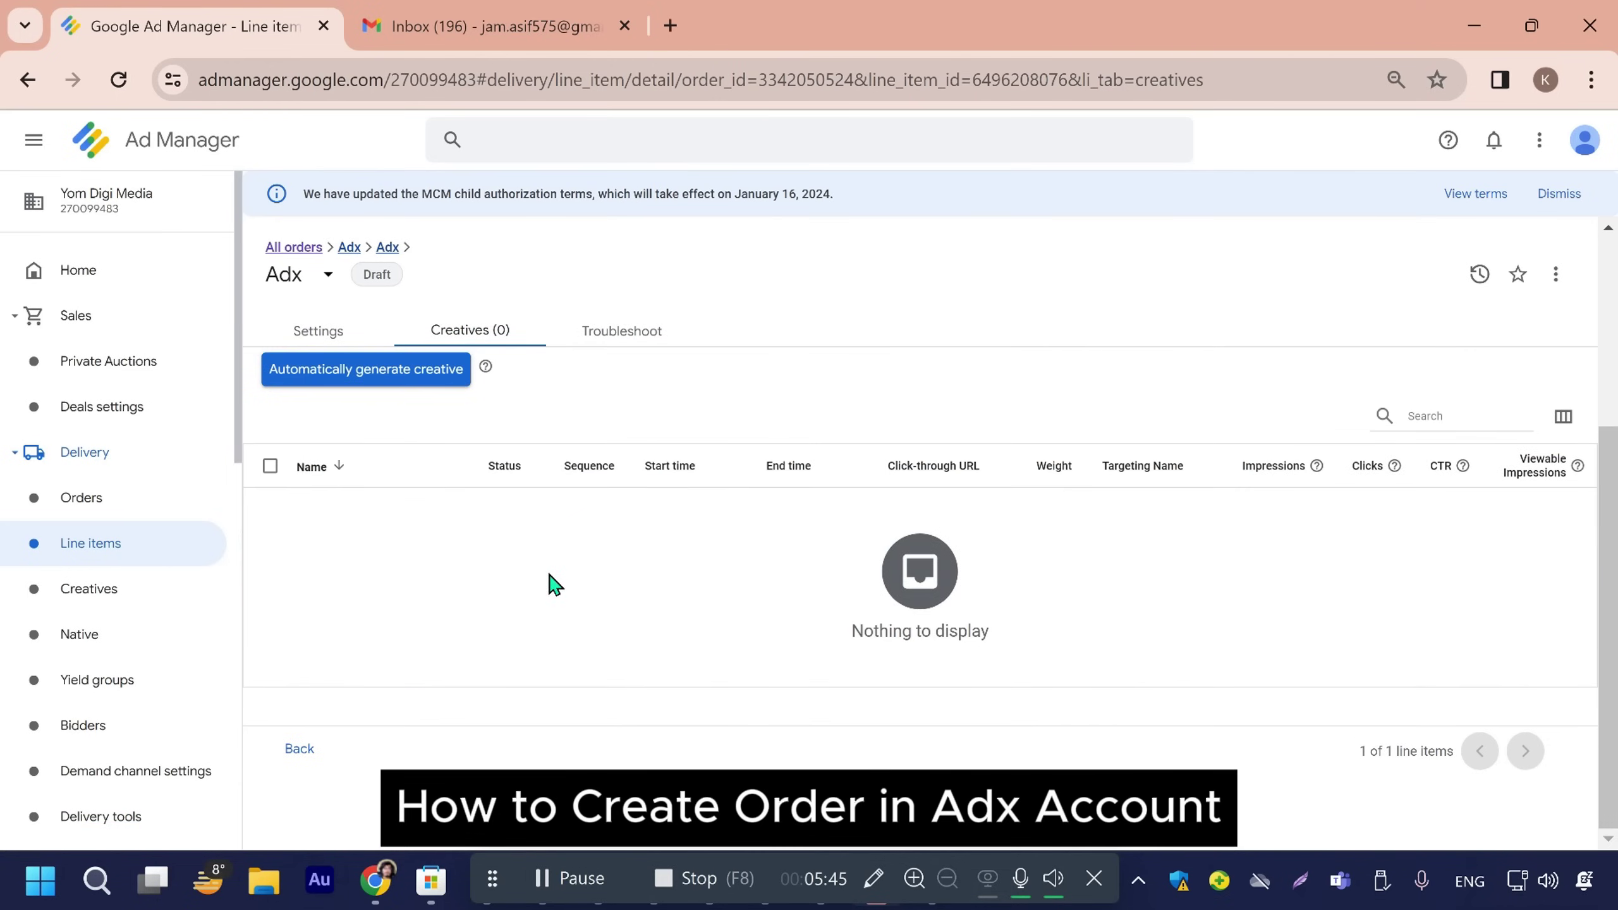
{"action": "left_click", "coordinate": [408, 677]}
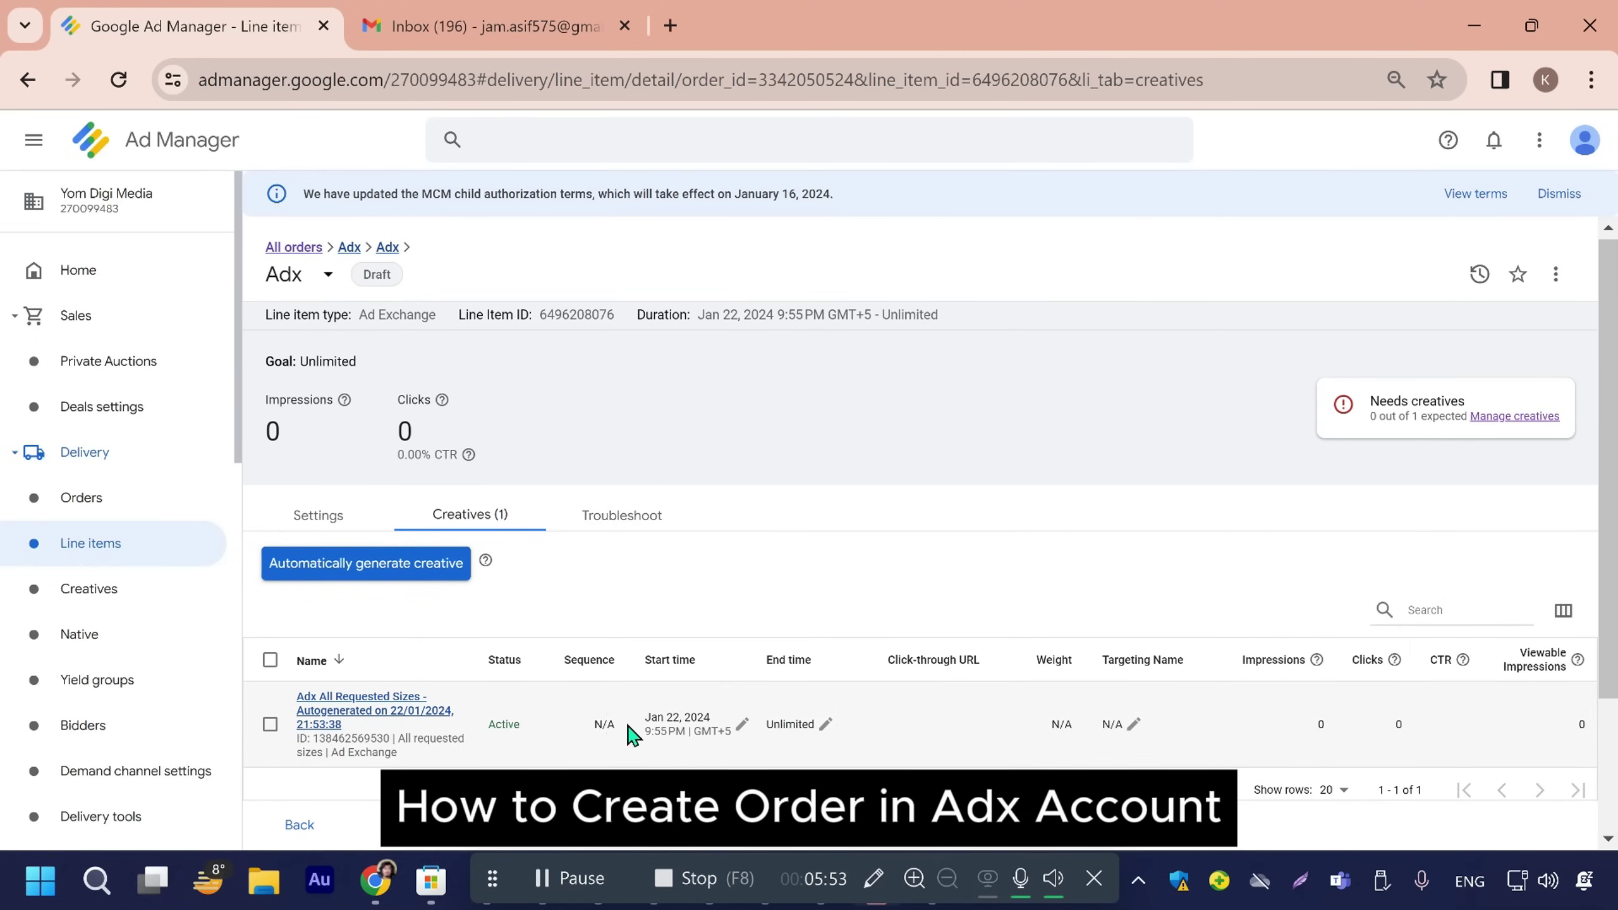
Step: Open the Adx order from the orders list, approve it, and return to the list
{"action": "left_click", "coordinate": [179, 497]}
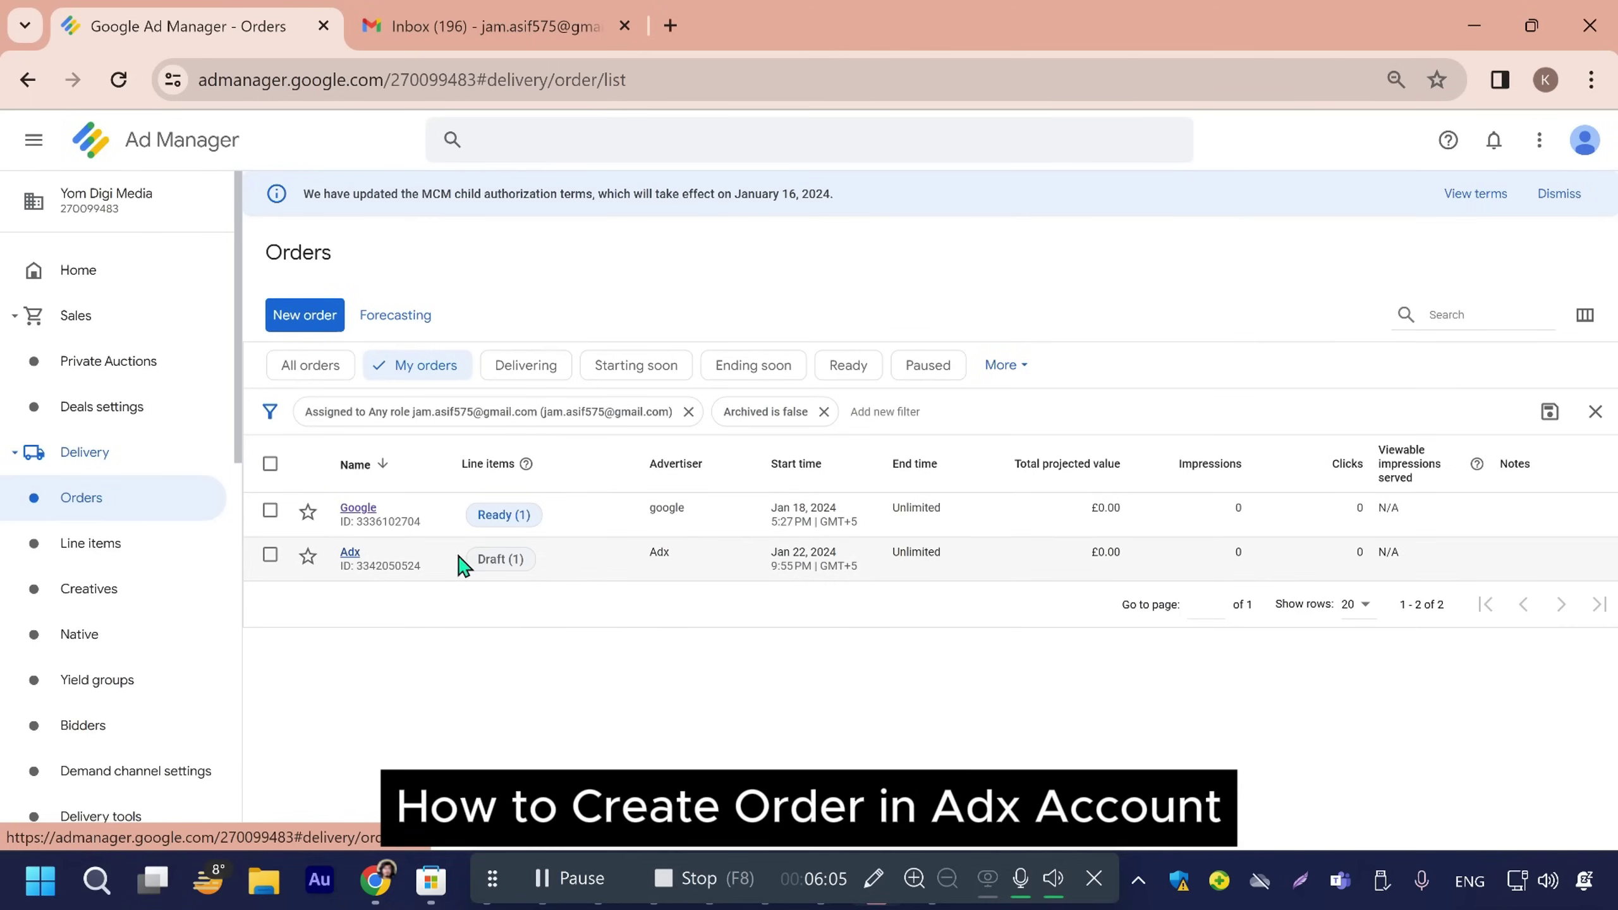
{"action": "left_click", "coordinate": [349, 553]}
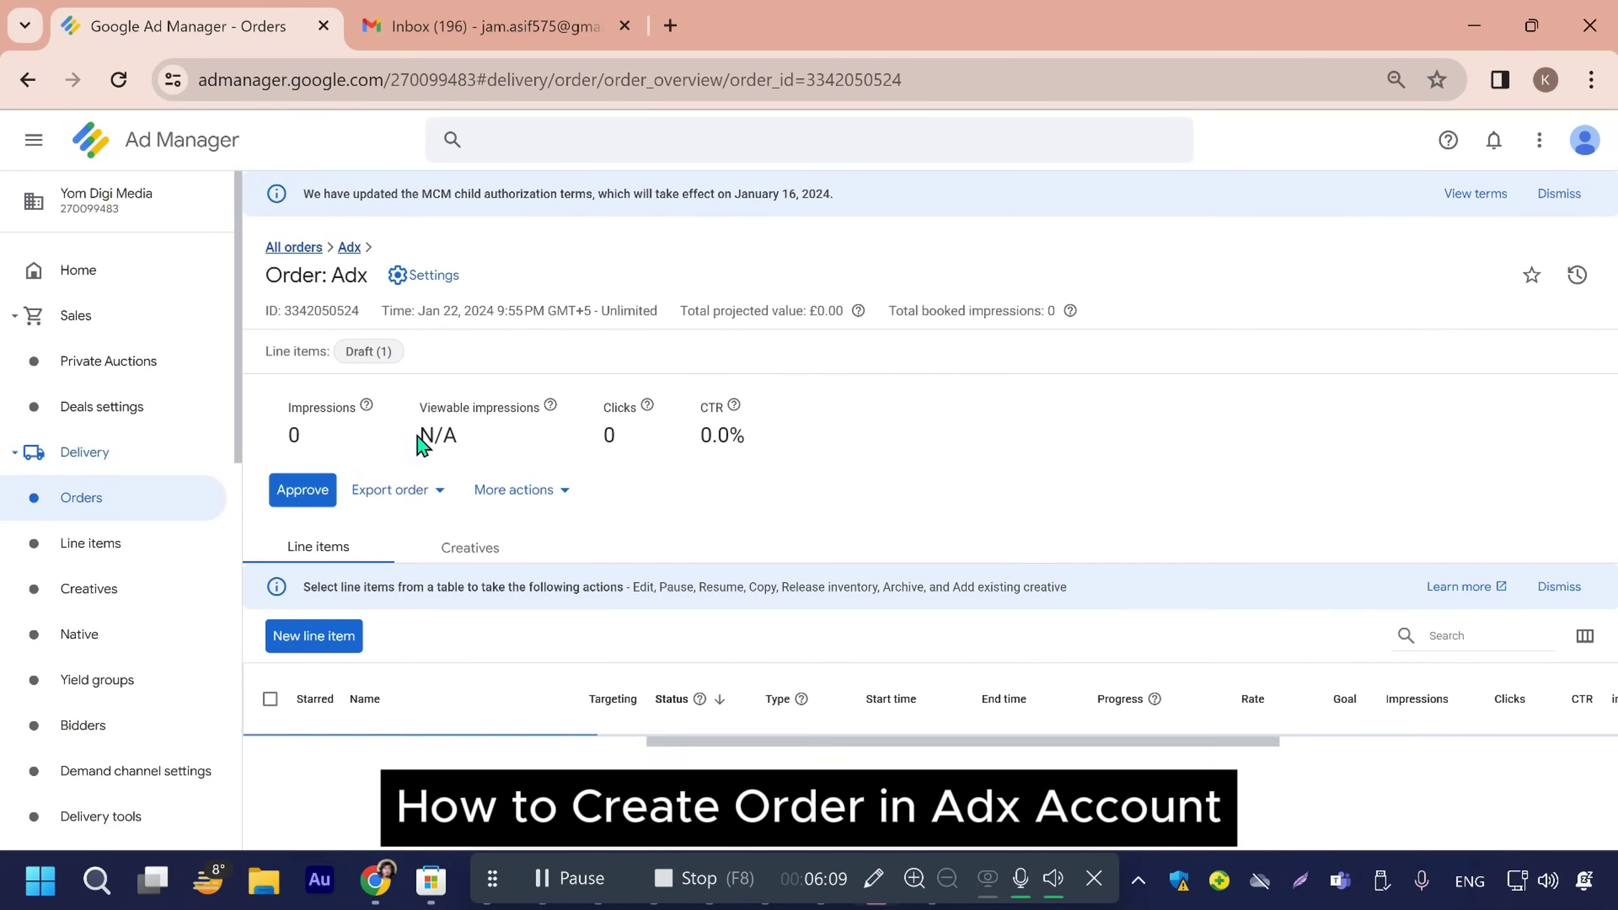
{"action": "left_click", "coordinate": [314, 499]}
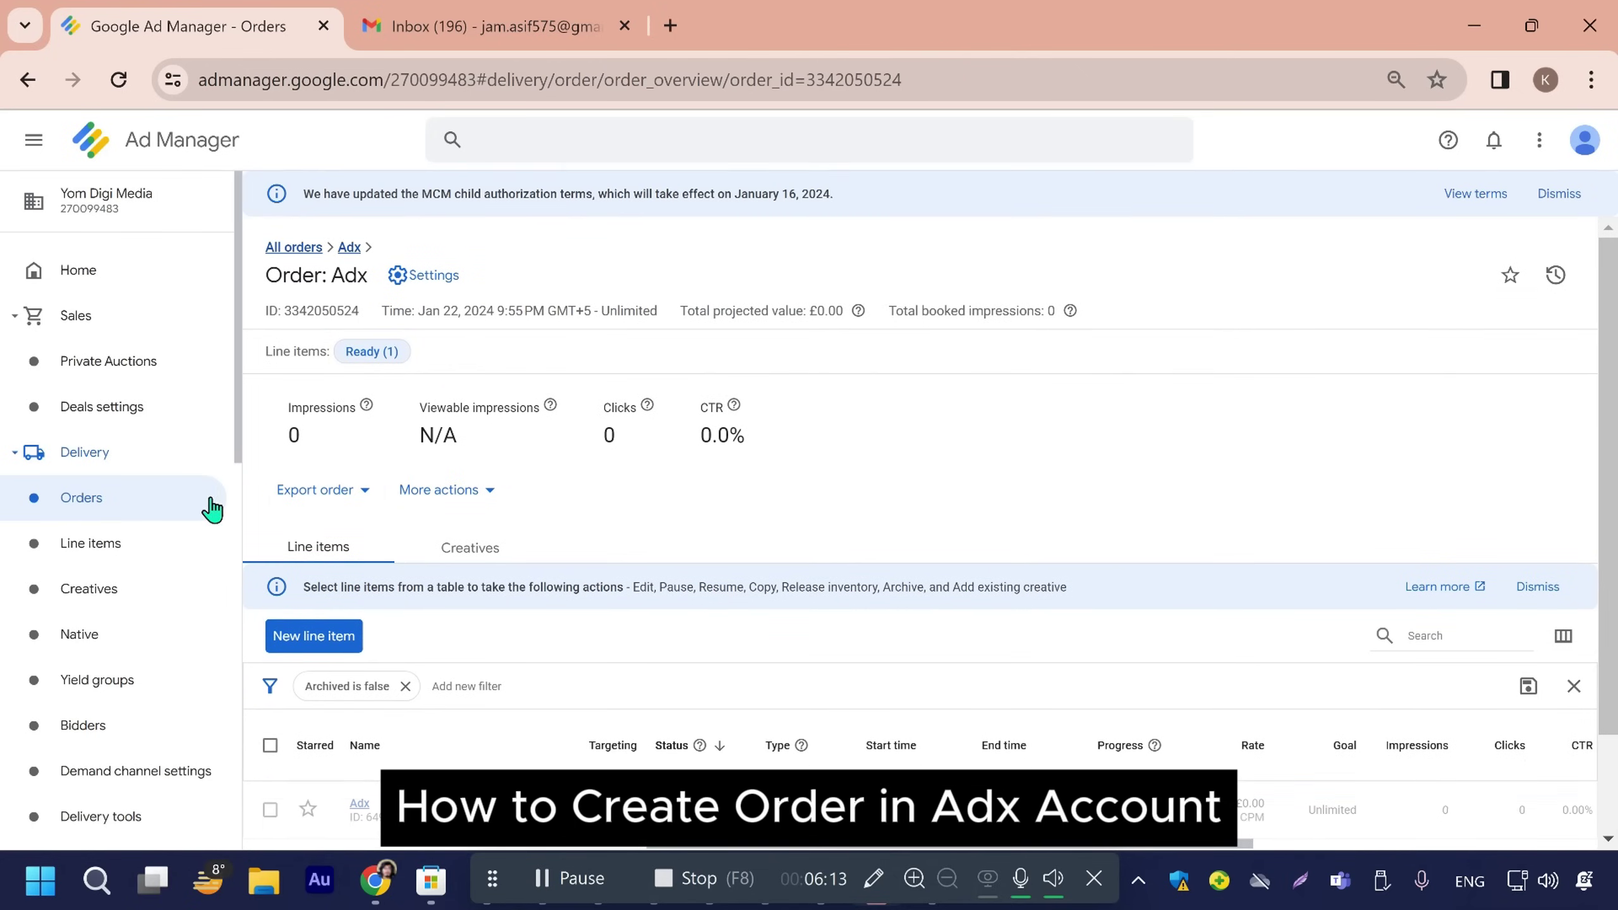
{"action": "left_click", "coordinate": [204, 502]}
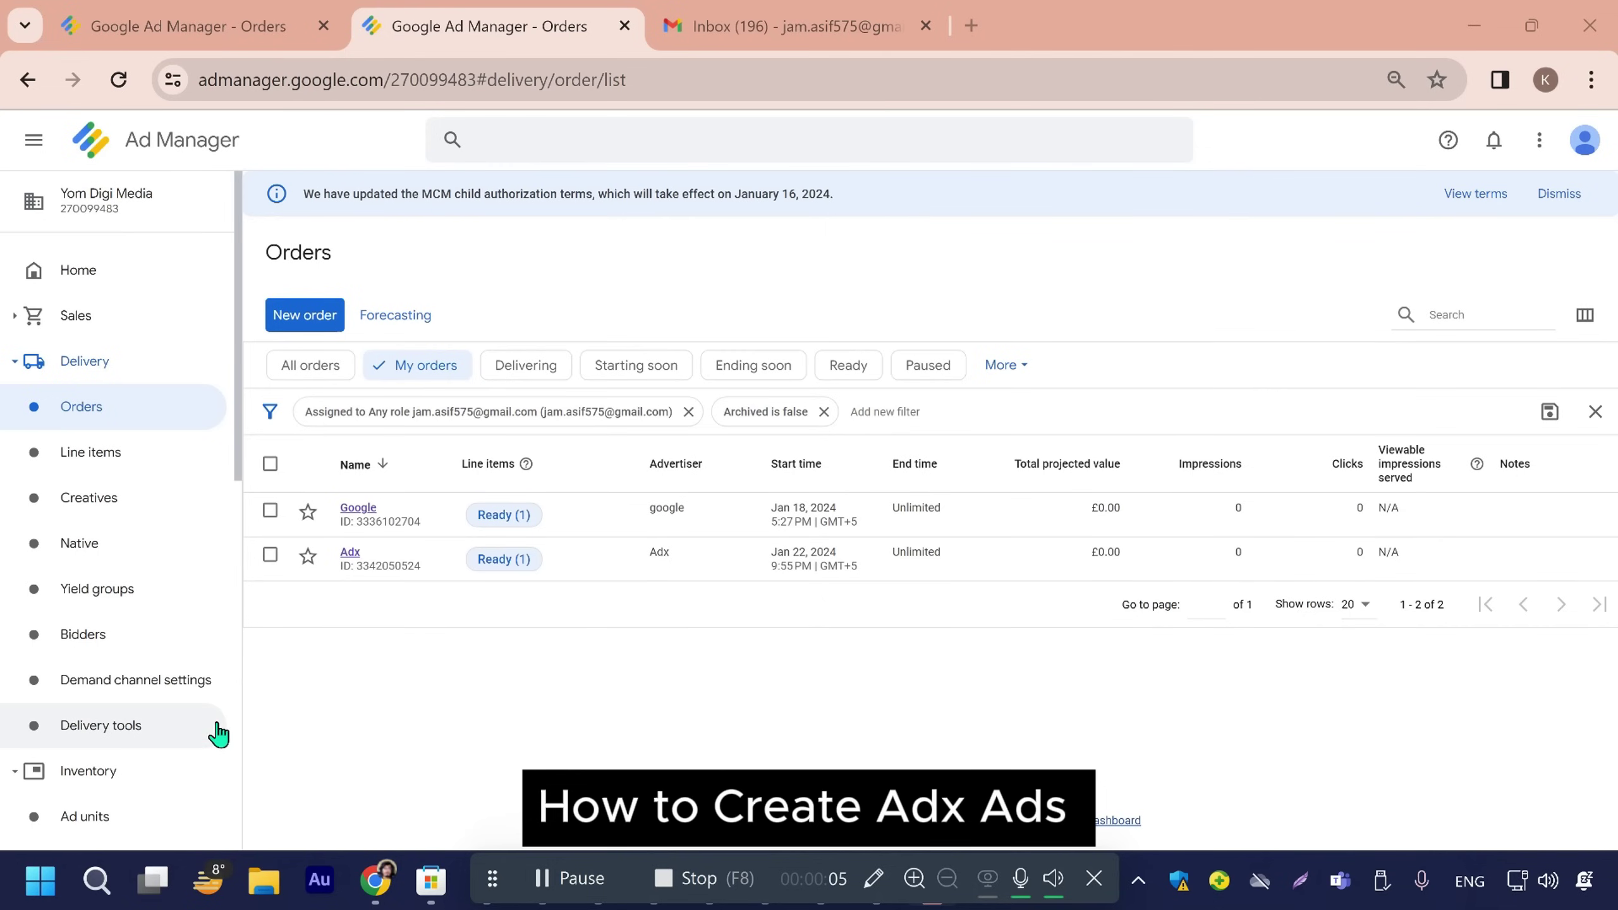
Step: Start a new placement in the inventory's ad units area and include the Ad Exchange Display ad unit
{"action": "scroll", "coordinate": [206, 741], "scroll_direction": "down", "scroll_amount": 5}
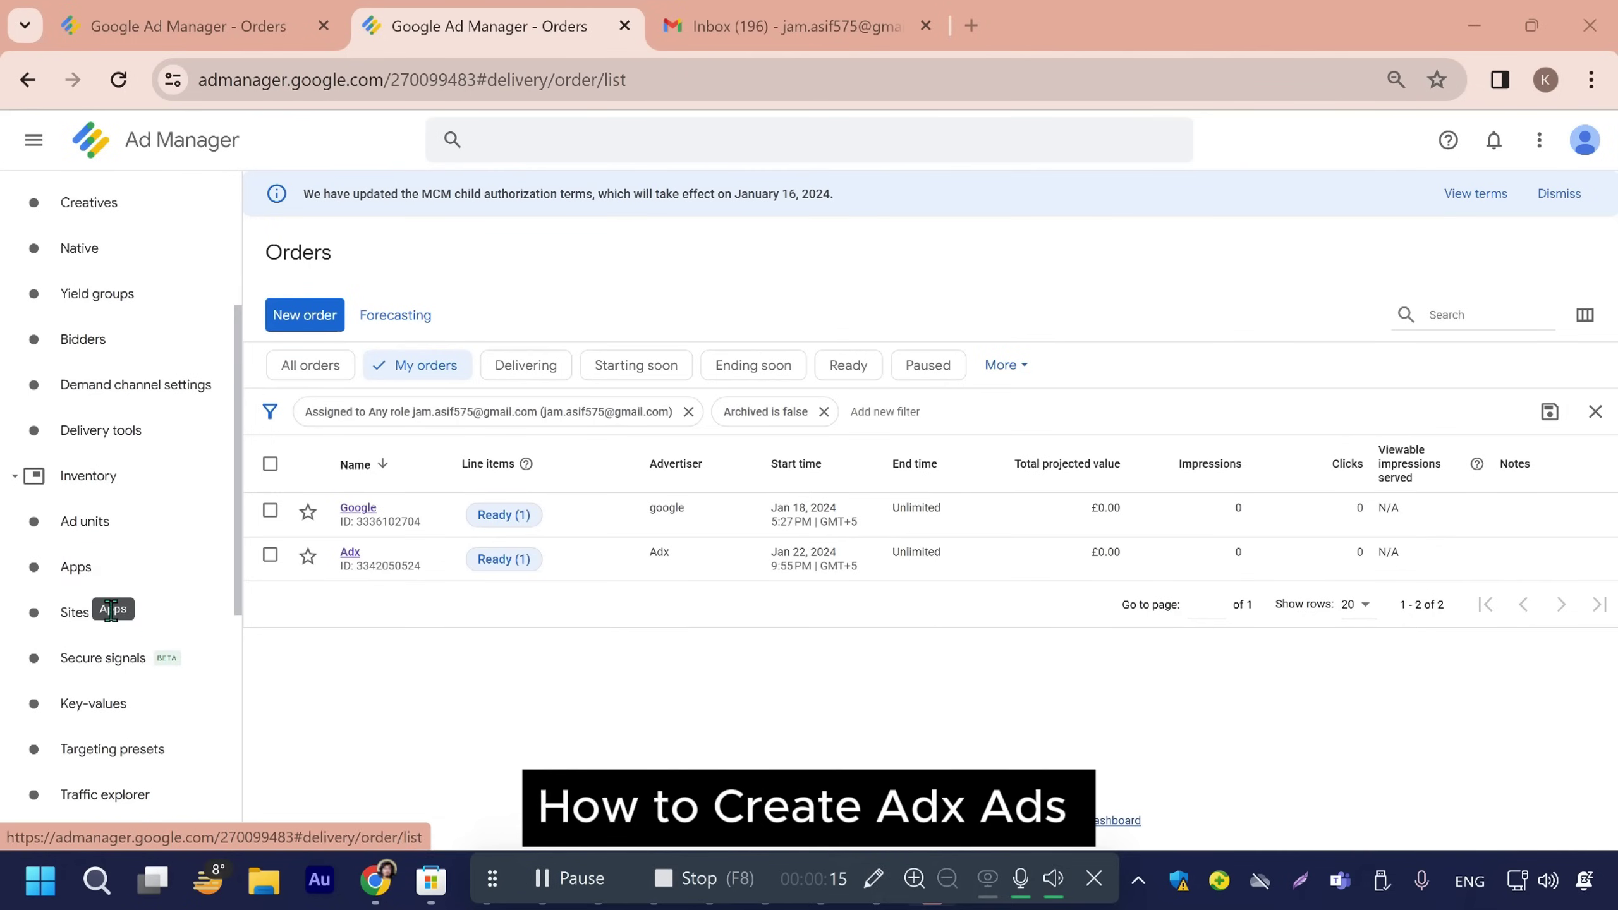
{"action": "left_click", "coordinate": [134, 535]}
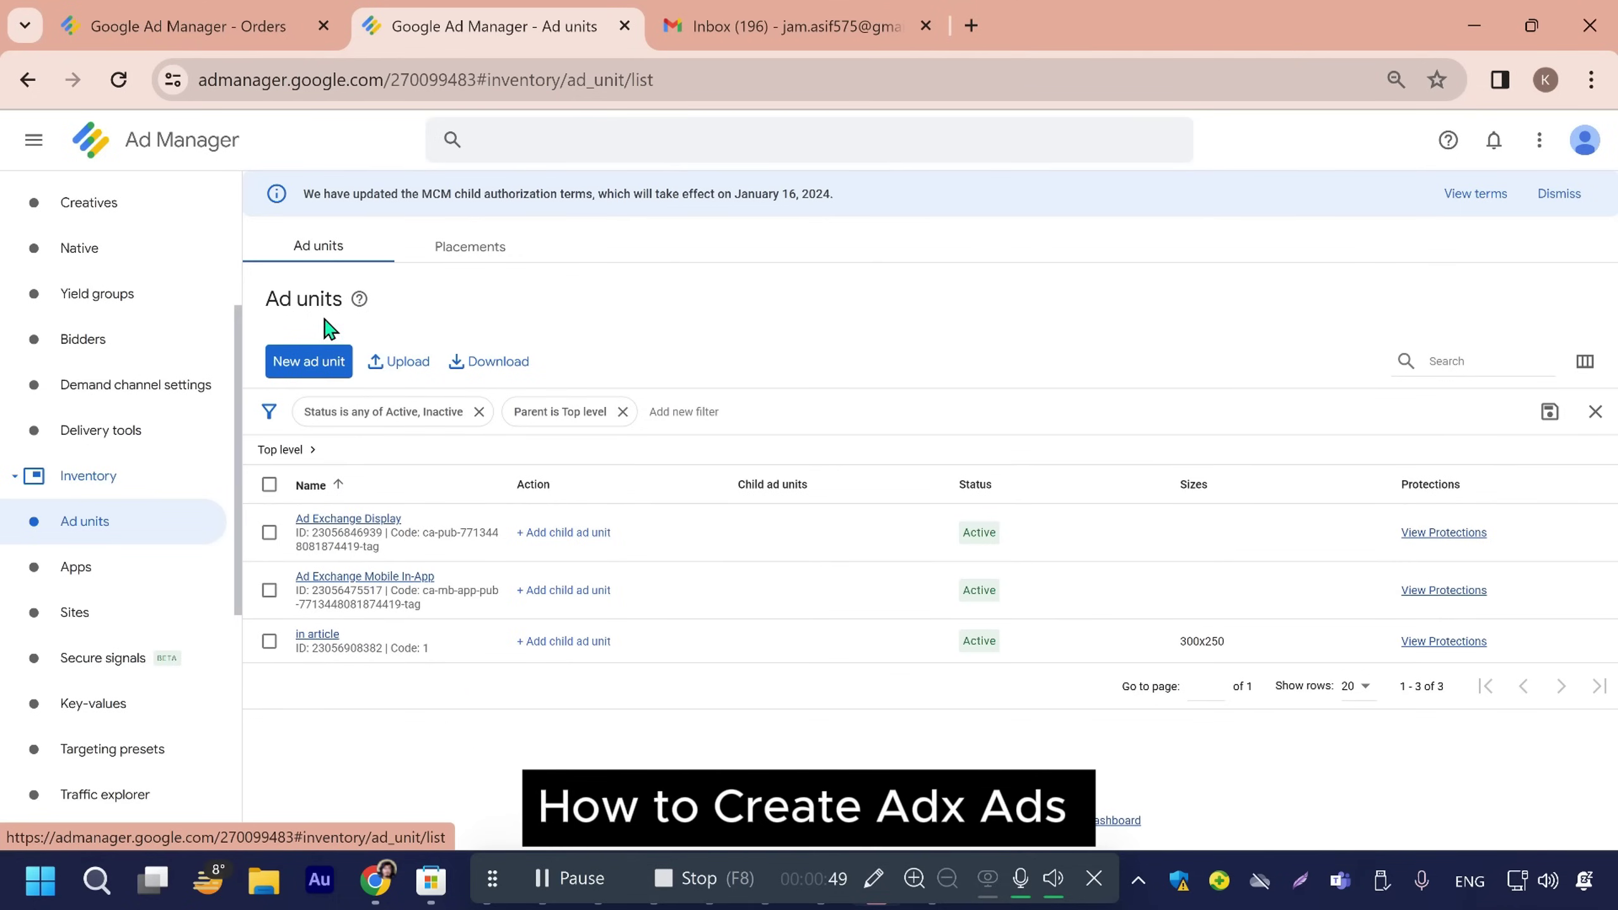
{"action": "left_click", "coordinate": [478, 260]}
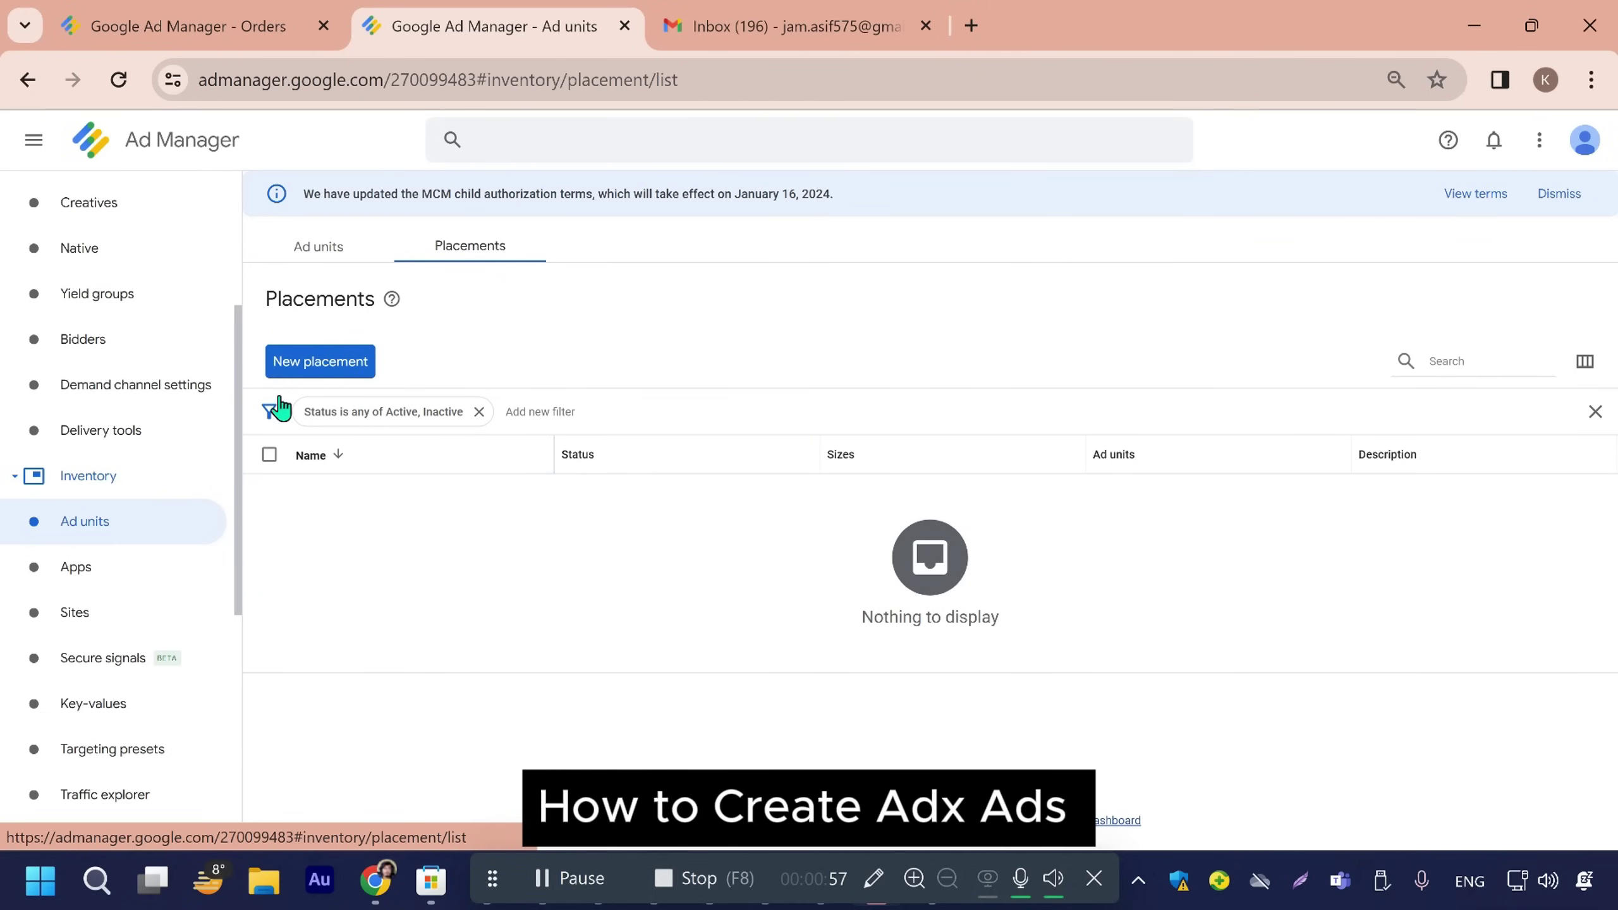
{"action": "left_click", "coordinate": [340, 369]}
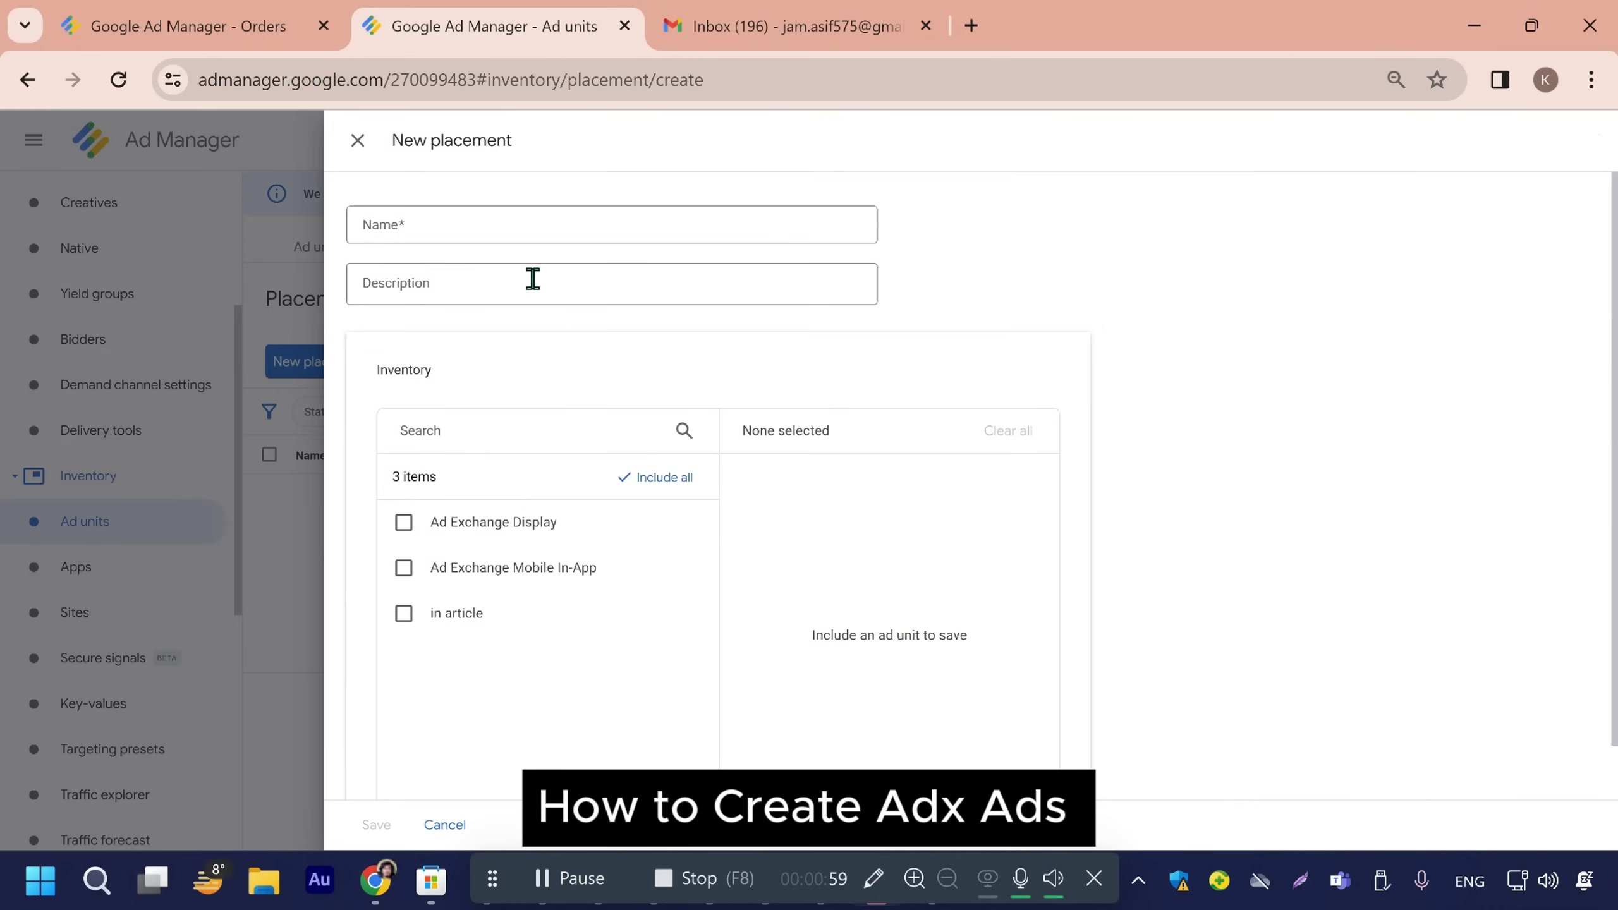
{"action": "left_click", "coordinate": [403, 526]}
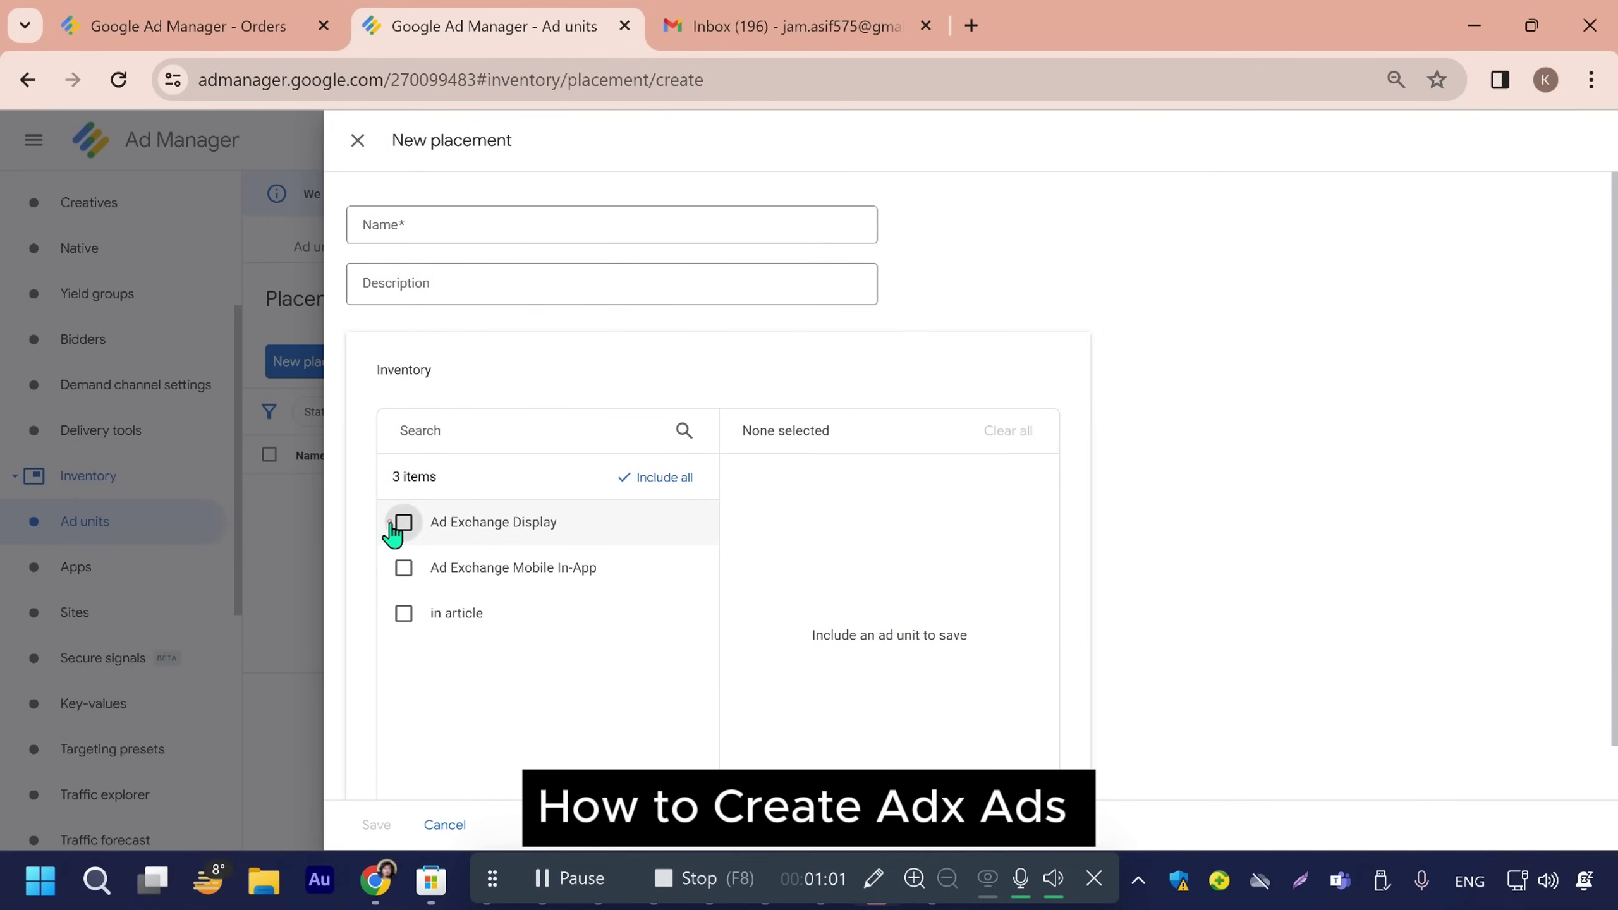
Step: Name the placement DV, copy that name into its description, and save the placement
{"action": "left_click", "coordinate": [415, 223]}
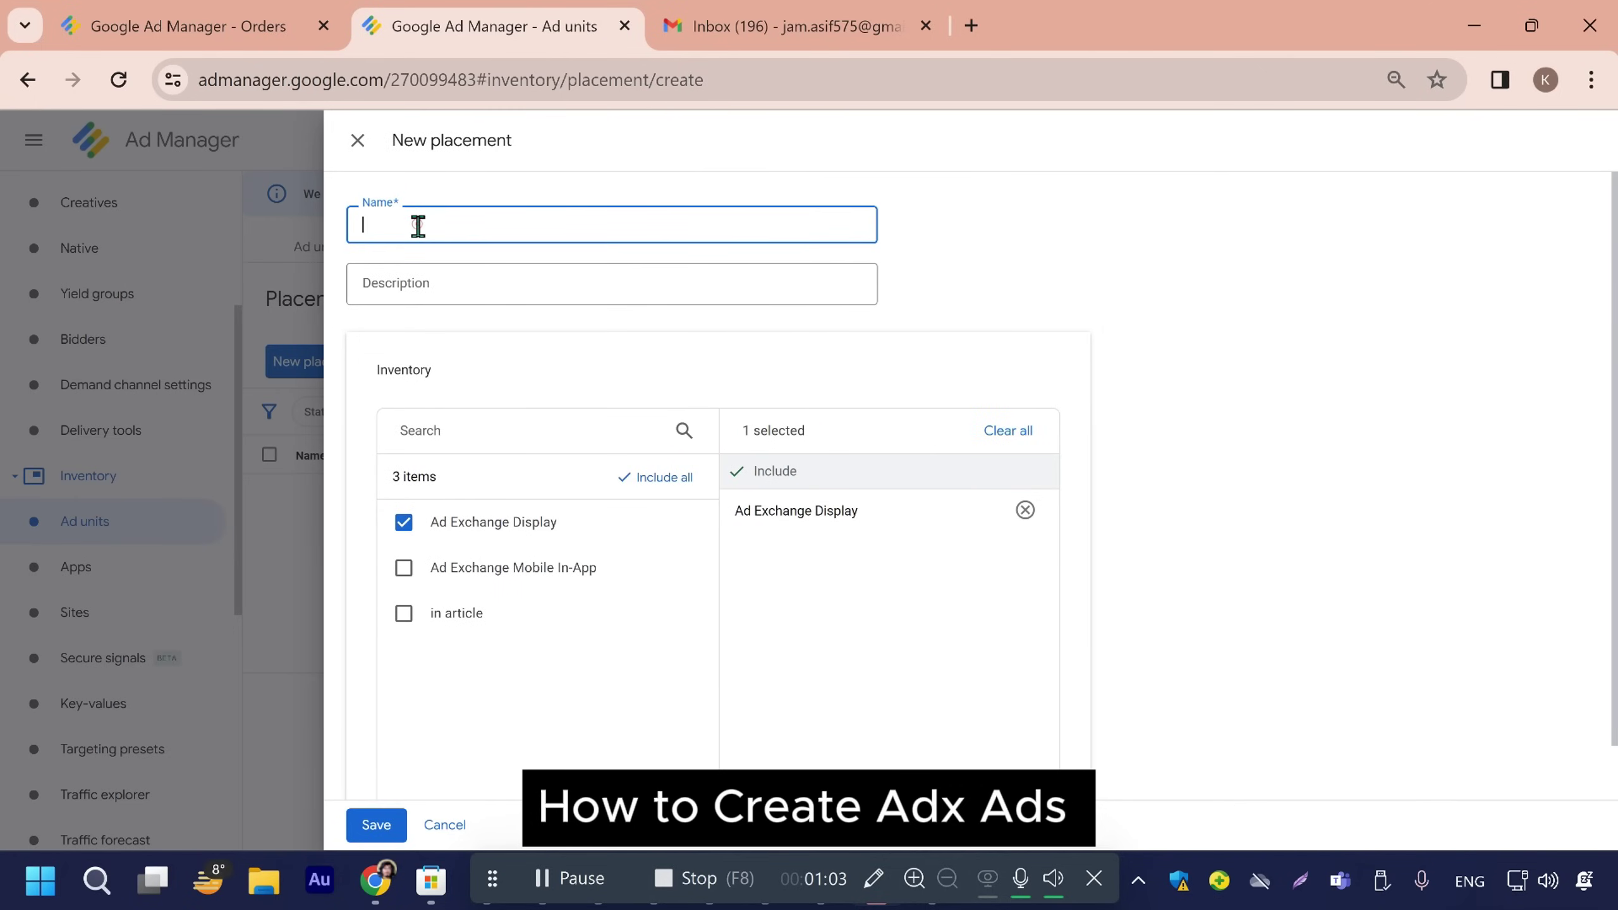
{"action": "type", "text": "DV"}
{"action": "double_click", "coordinate": [388, 220]}
{"action": "right_click", "coordinate": [387, 223]}
{"action": "left_click", "coordinate": [481, 343]}
{"action": "left_click", "coordinate": [474, 276]}
{"action": "right_click", "coordinate": [472, 287]}
{"action": "left_click", "coordinate": [560, 527]}
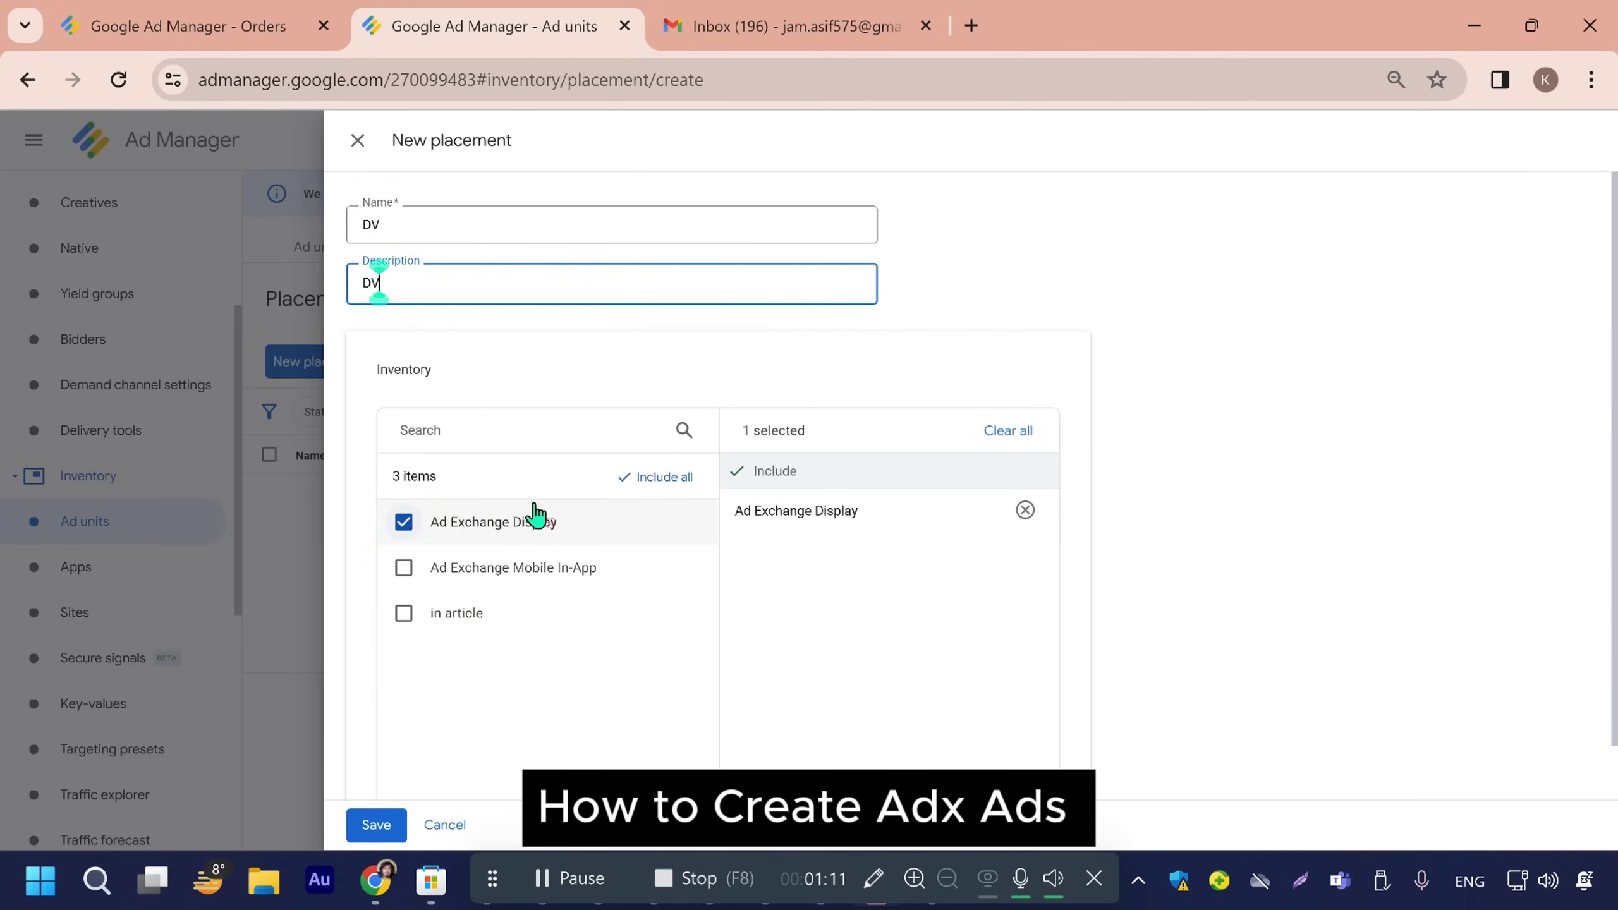
{"action": "left_click", "coordinate": [377, 825]}
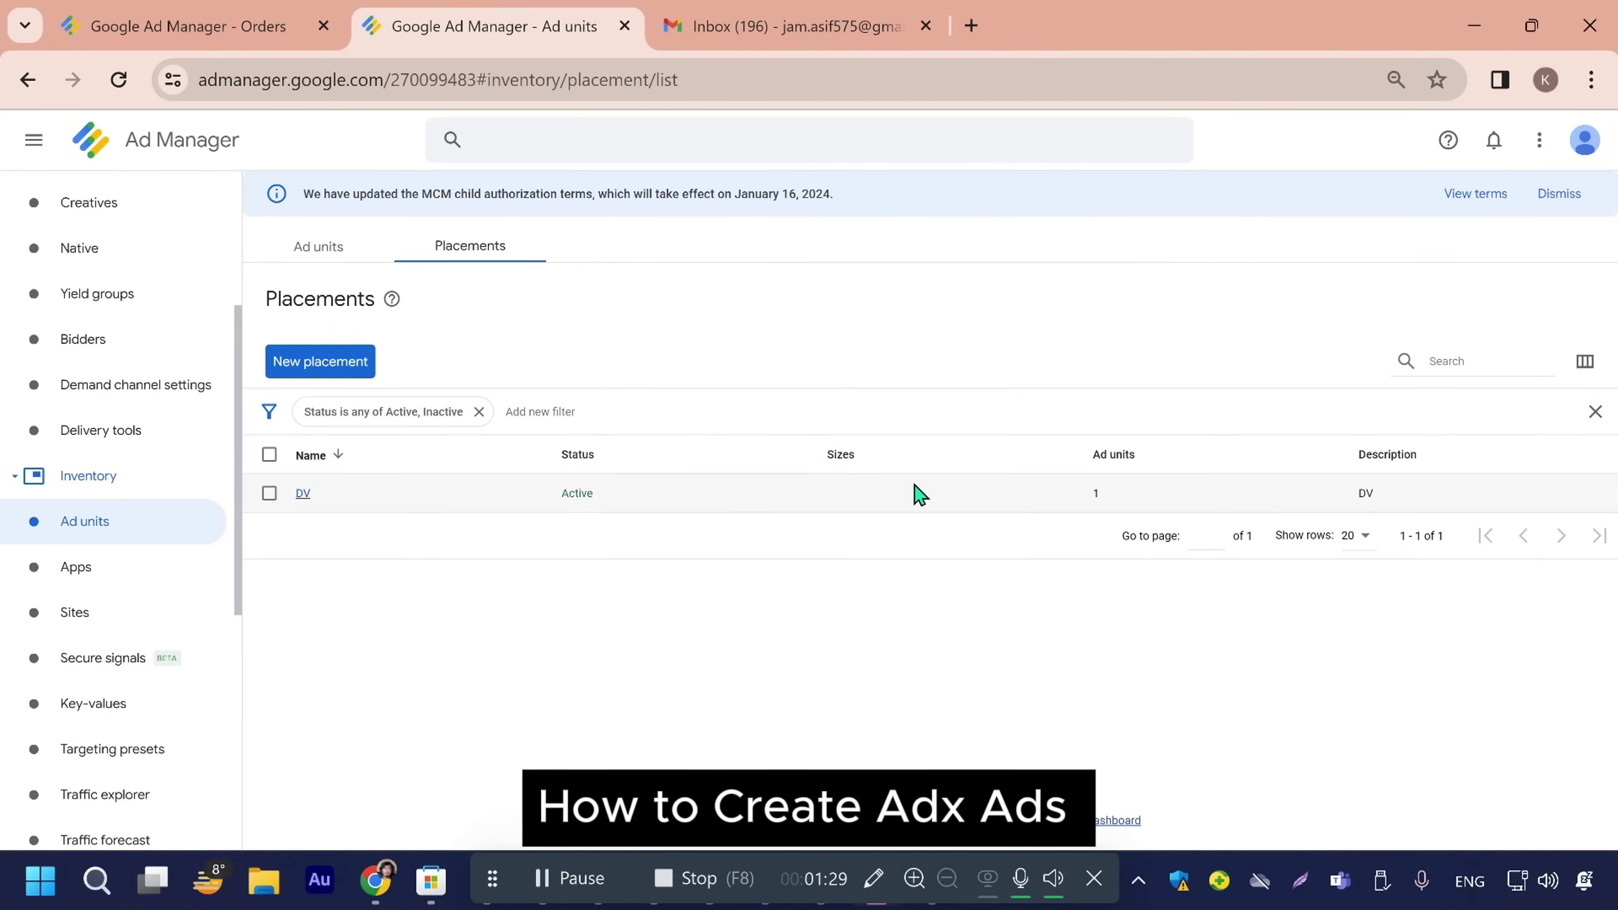
Step: Start a new ad unit under Top level and name it Unfilled
{"action": "left_click", "coordinate": [344, 247]}
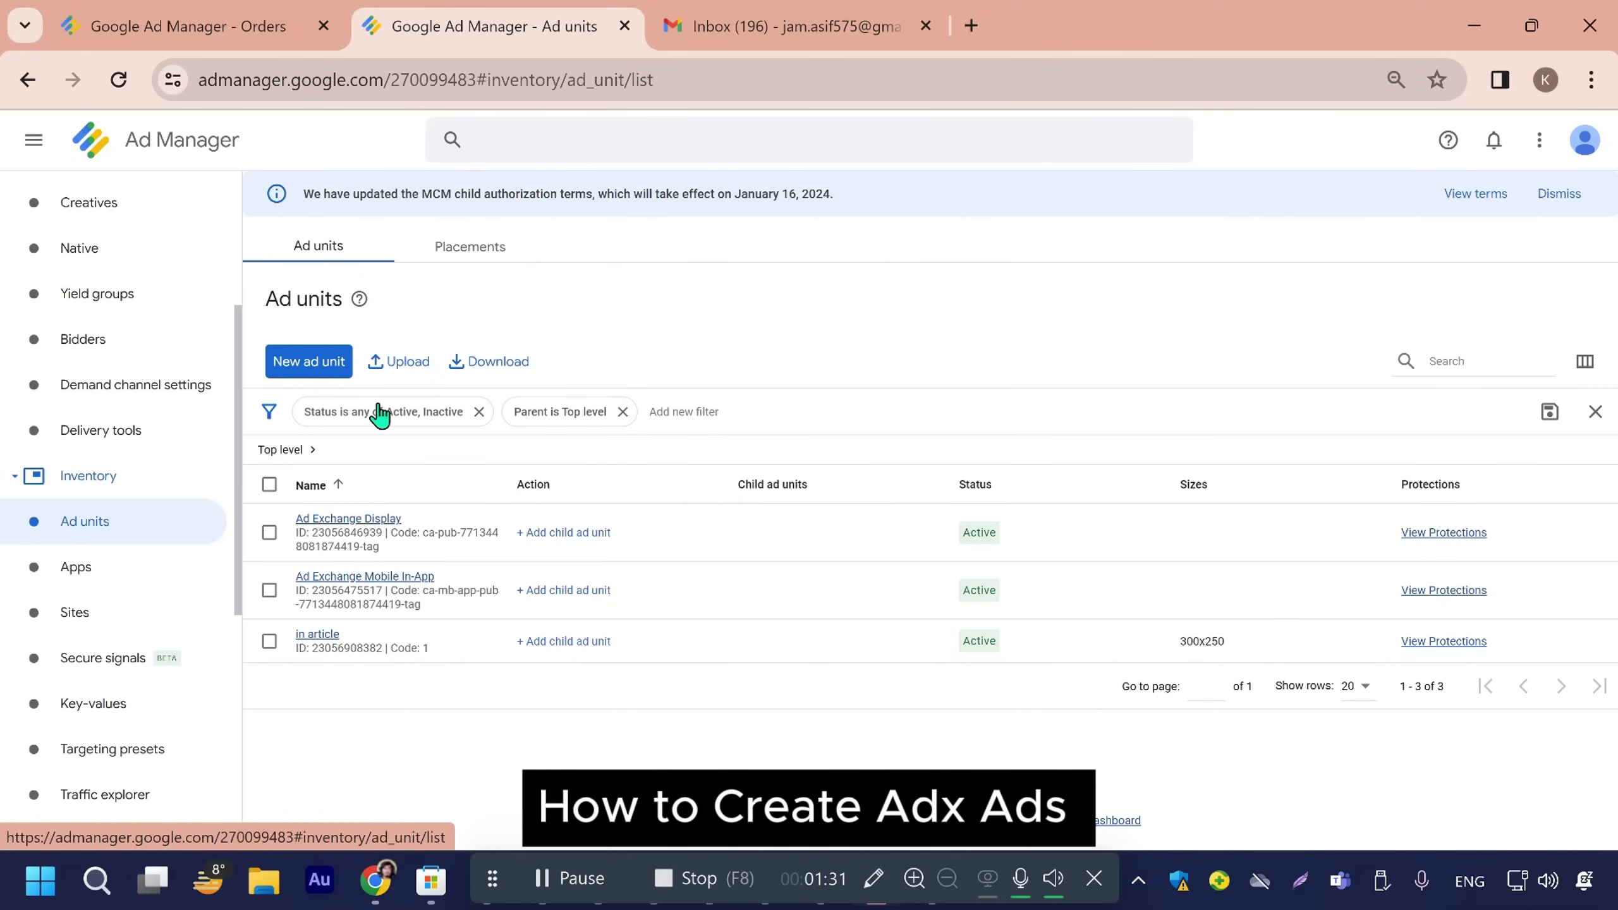
{"action": "left_click", "coordinate": [472, 254]}
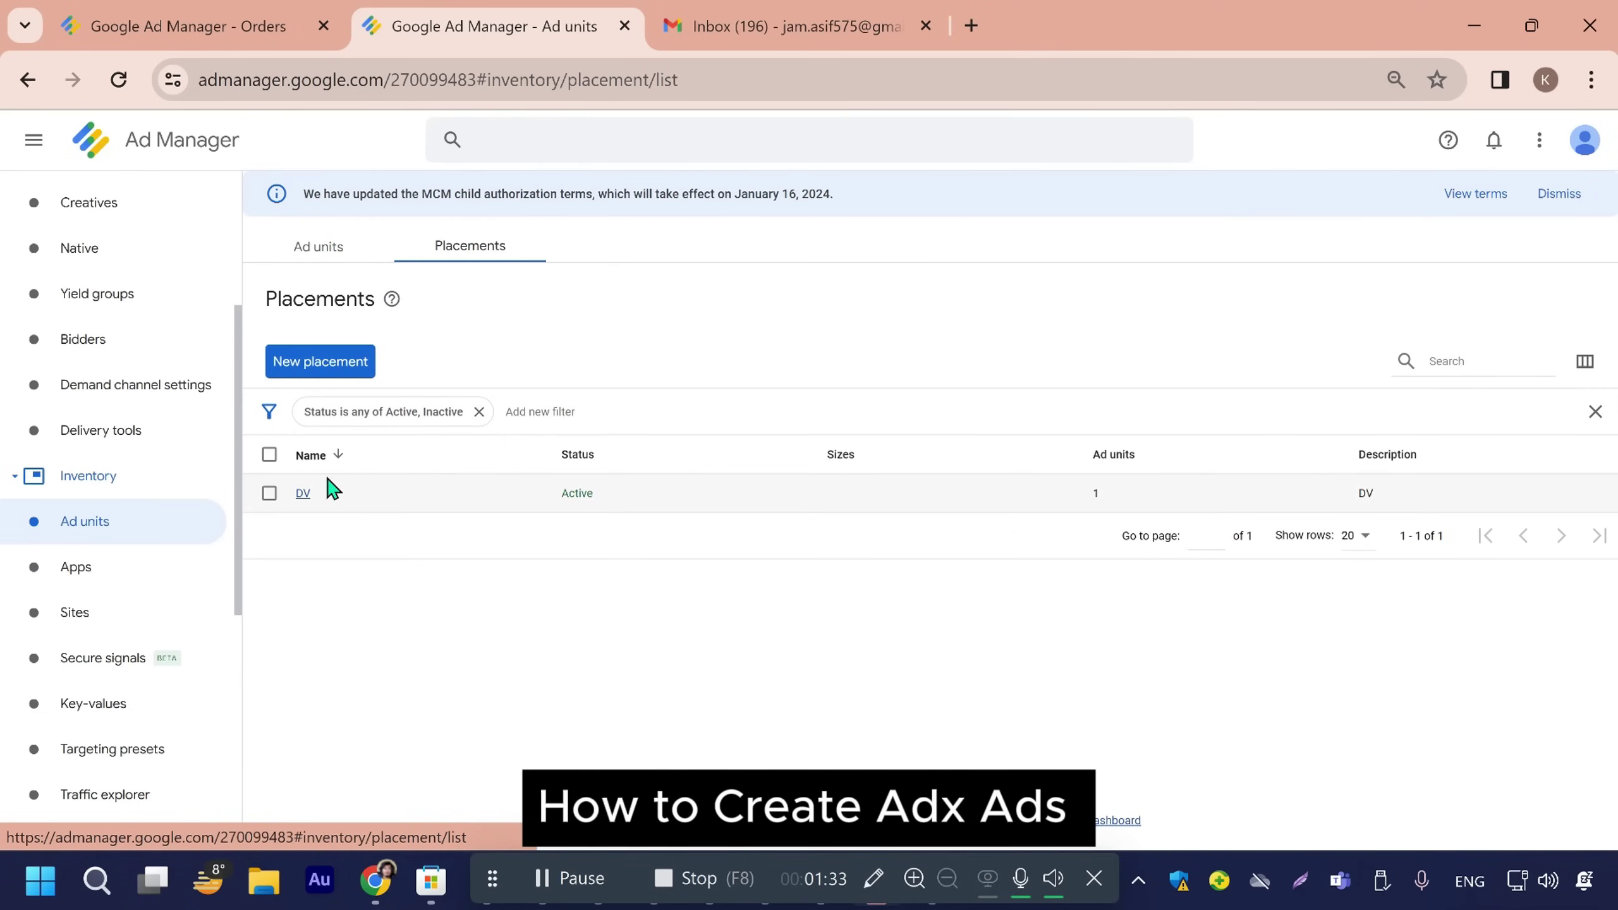
{"action": "left_click", "coordinate": [329, 249]}
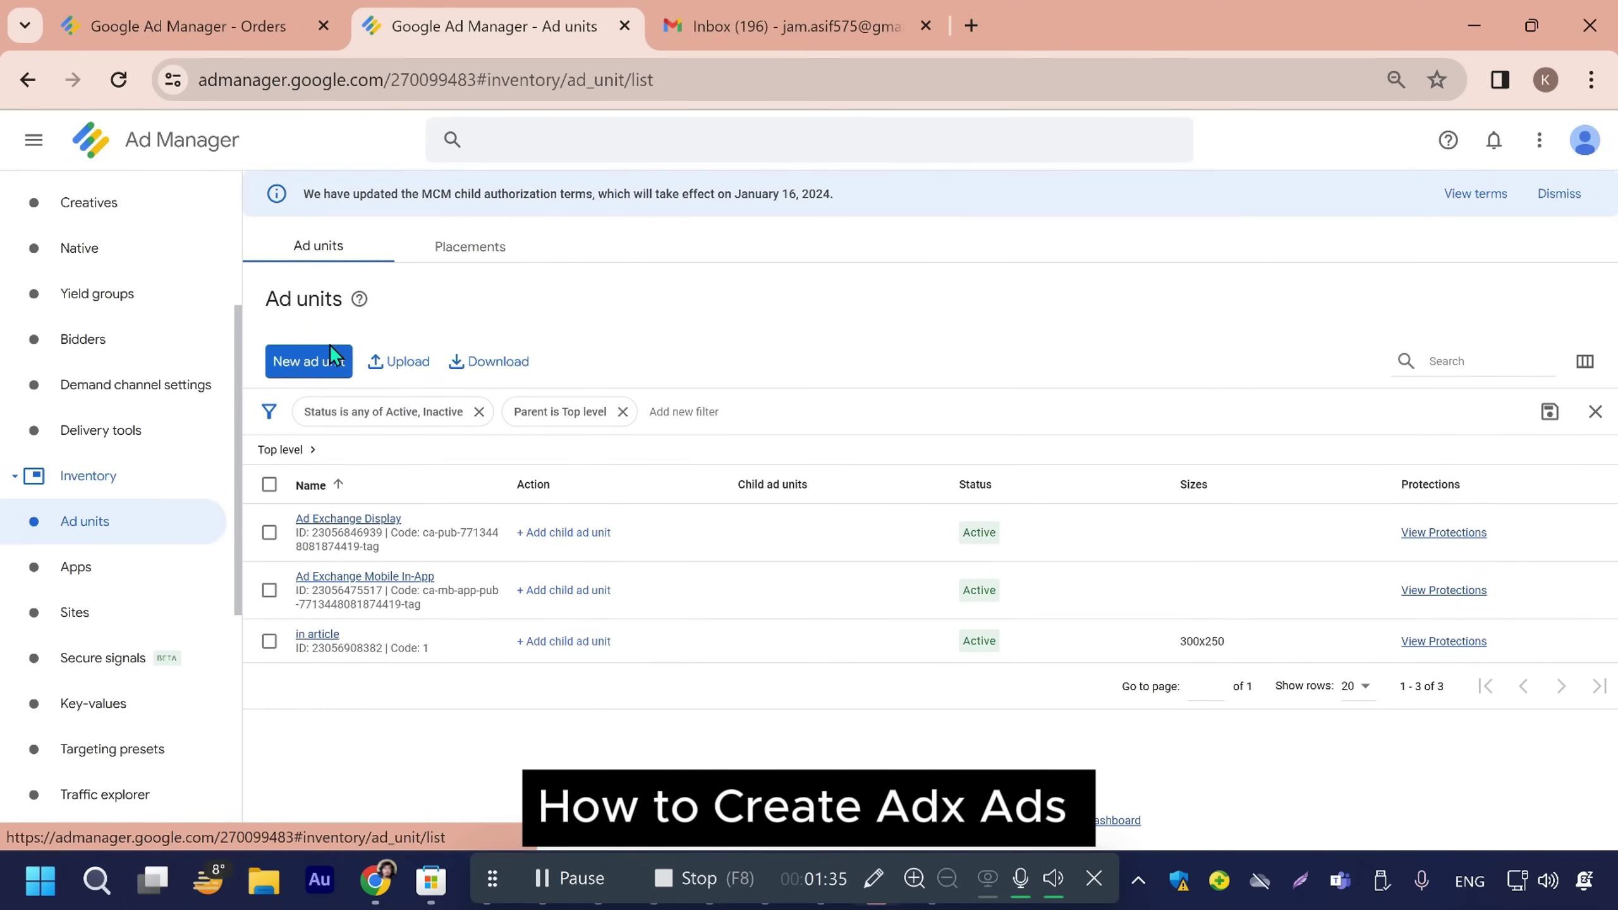
{"action": "left_click", "coordinate": [306, 373]}
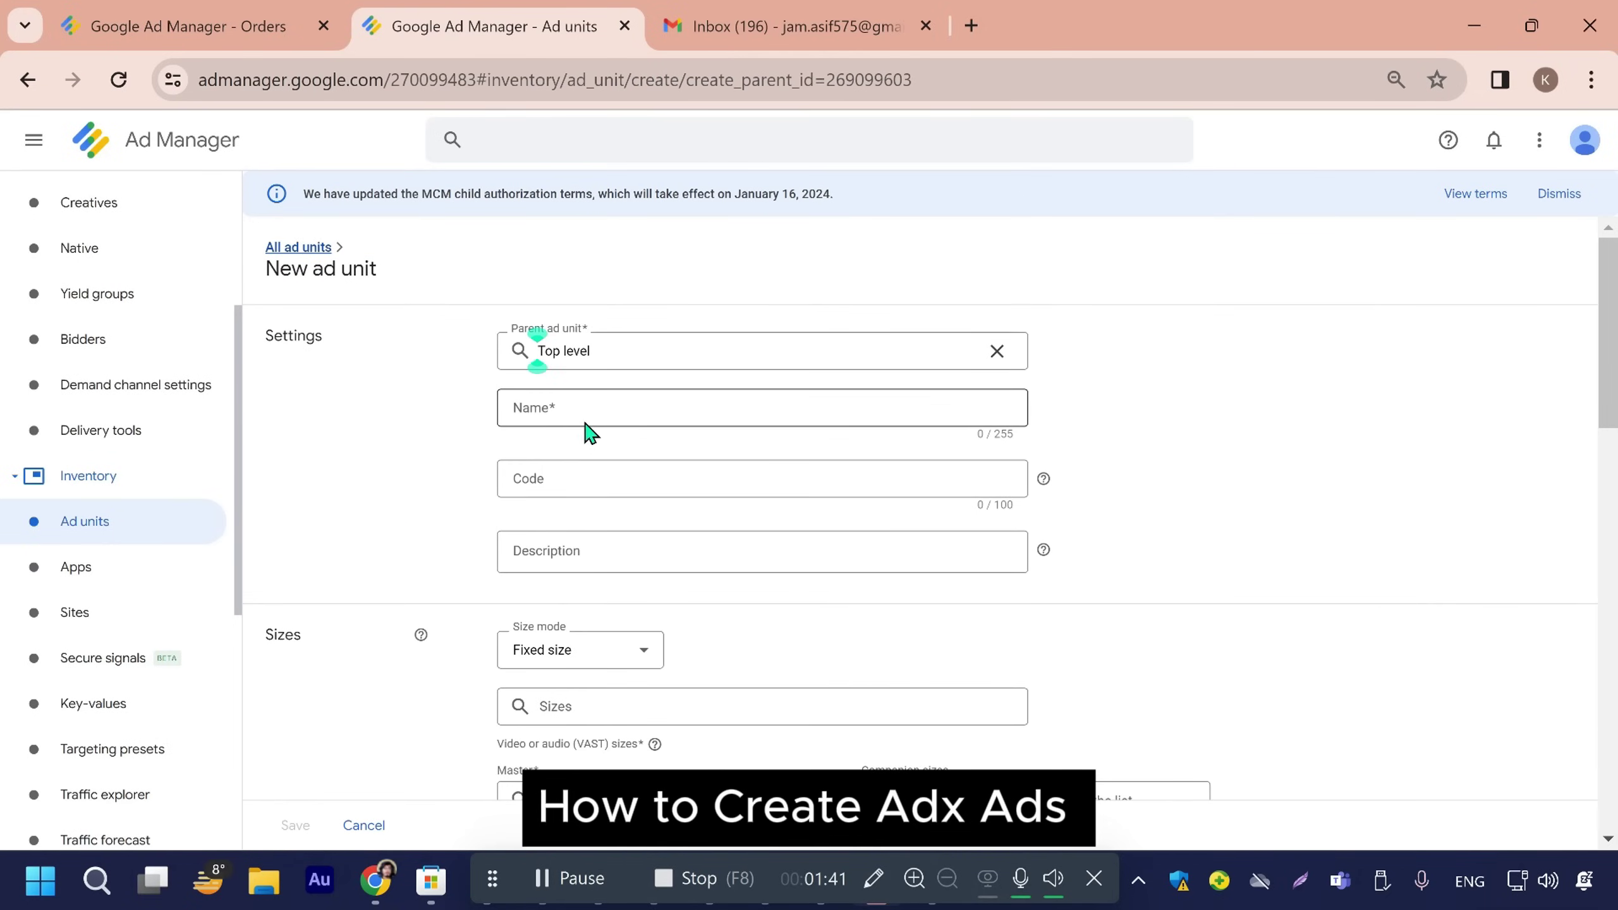
{"action": "left_click", "coordinate": [618, 415]}
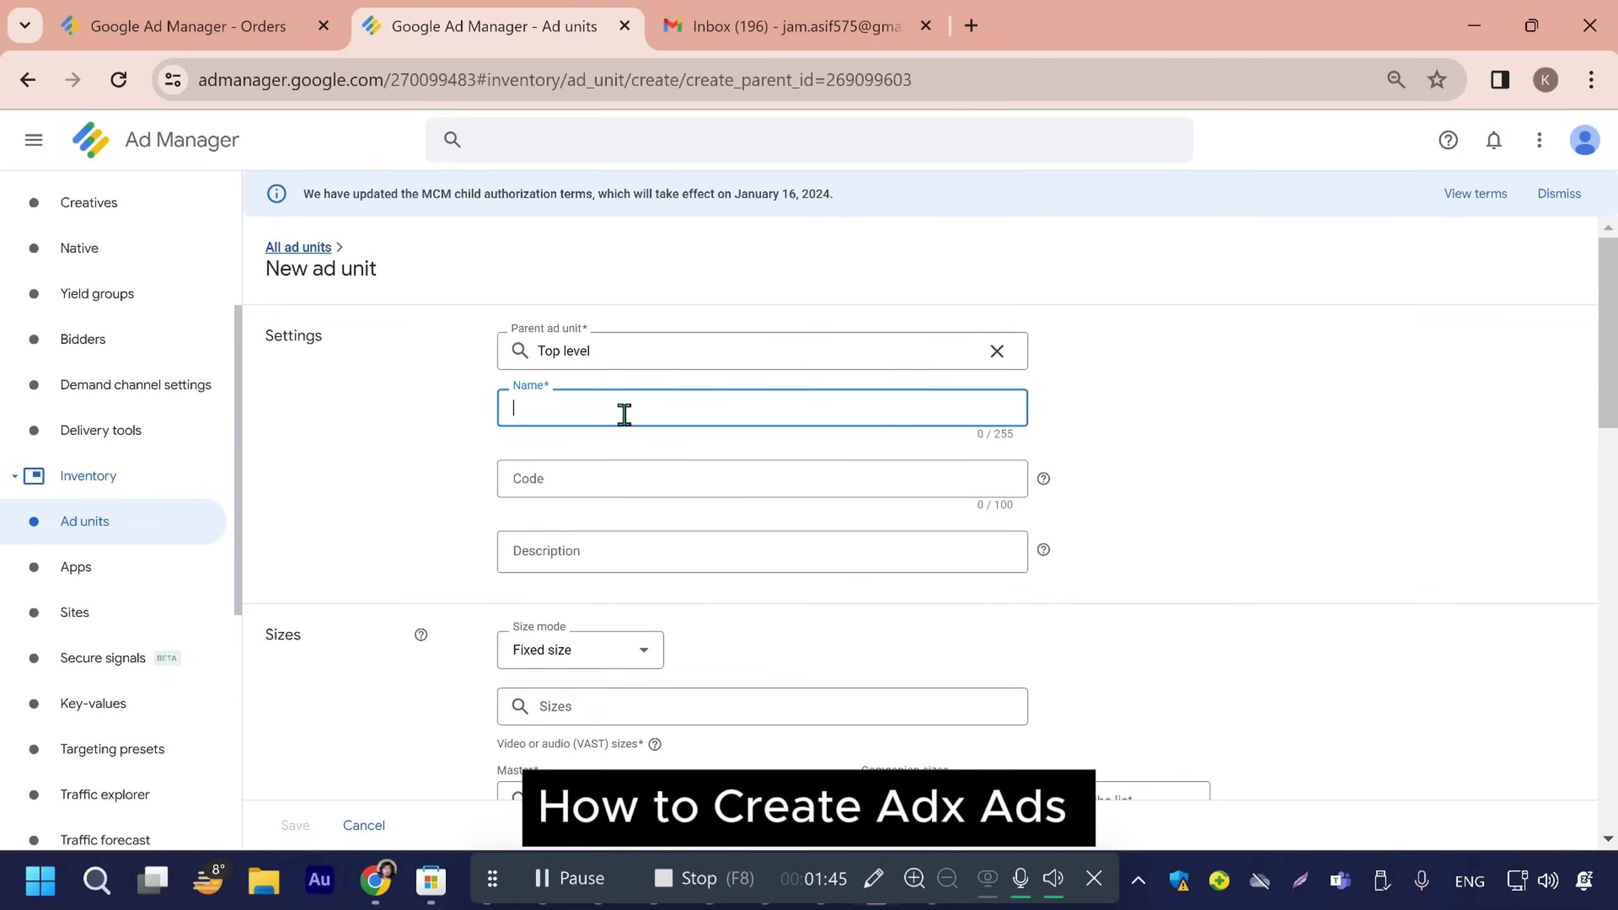
{"action": "type", "text": "Unfille"}
Step: Copy the ad unit's name Unfilled into its code and description
{"action": "left_click_drag", "start_coordinate": [604, 412], "coordinate": [505, 405]}
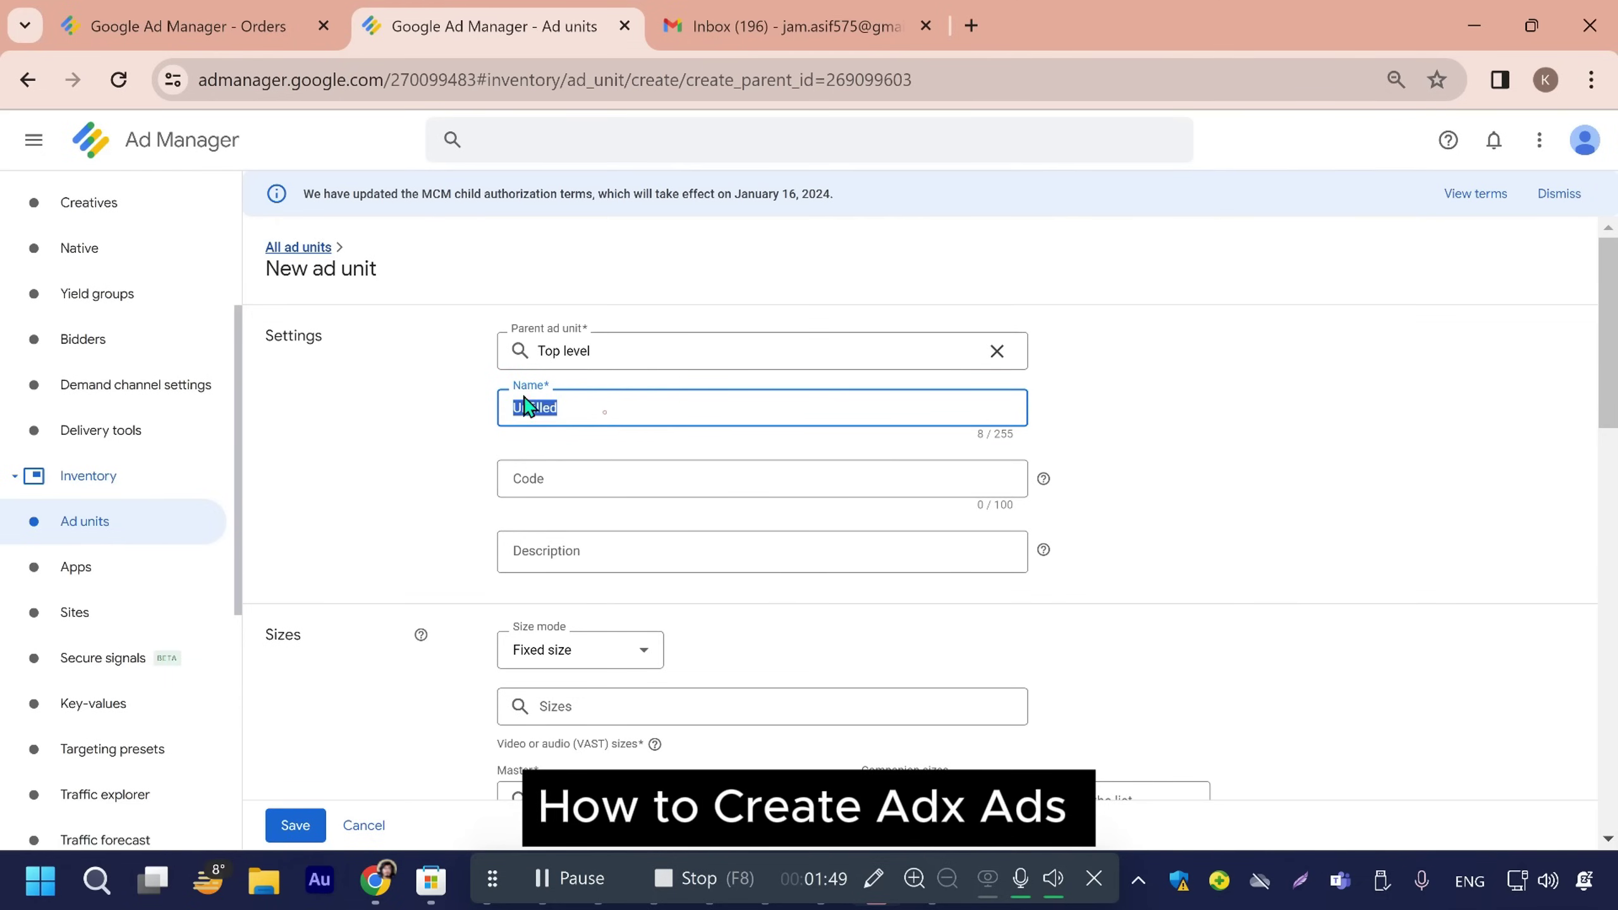
{"action": "right_click", "coordinate": [511, 395]}
{"action": "key", "text": "Escape"}
{"action": "right_click", "coordinate": [513, 407]}
{"action": "left_click", "coordinate": [587, 526]}
{"action": "left_click", "coordinate": [563, 476]}
{"action": "right_click", "coordinate": [561, 497]}
{"action": "left_click", "coordinate": [625, 299]}
{"action": "left_click", "coordinate": [577, 561]}
{"action": "right_click", "coordinate": [577, 564]}
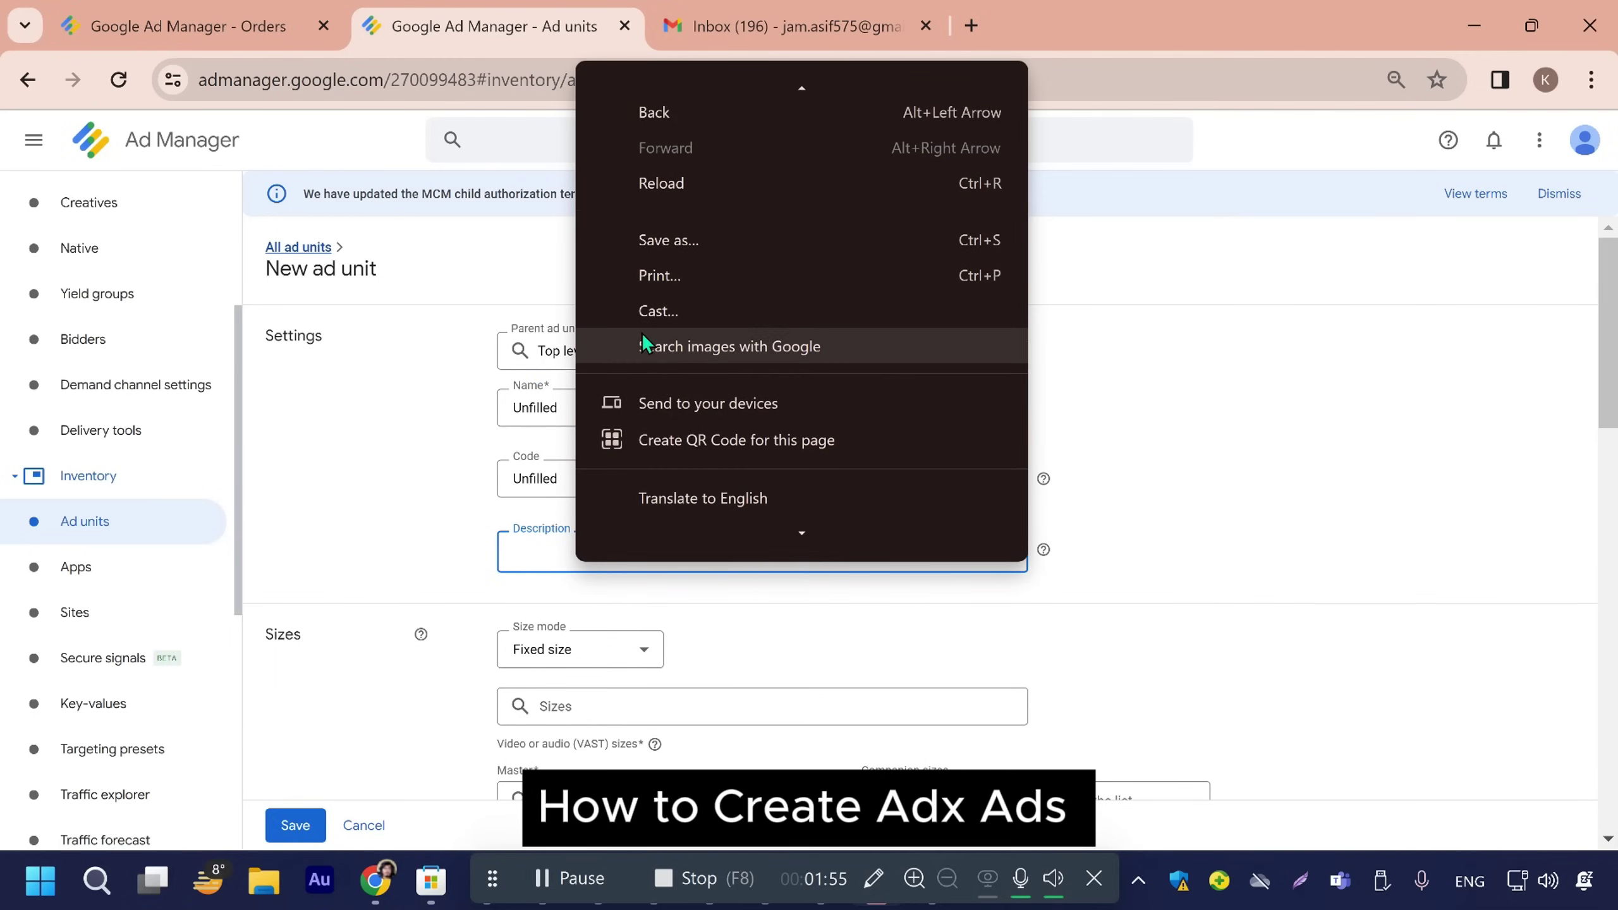
{"action": "right_click", "coordinate": [553, 559]}
{"action": "left_click", "coordinate": [625, 329]}
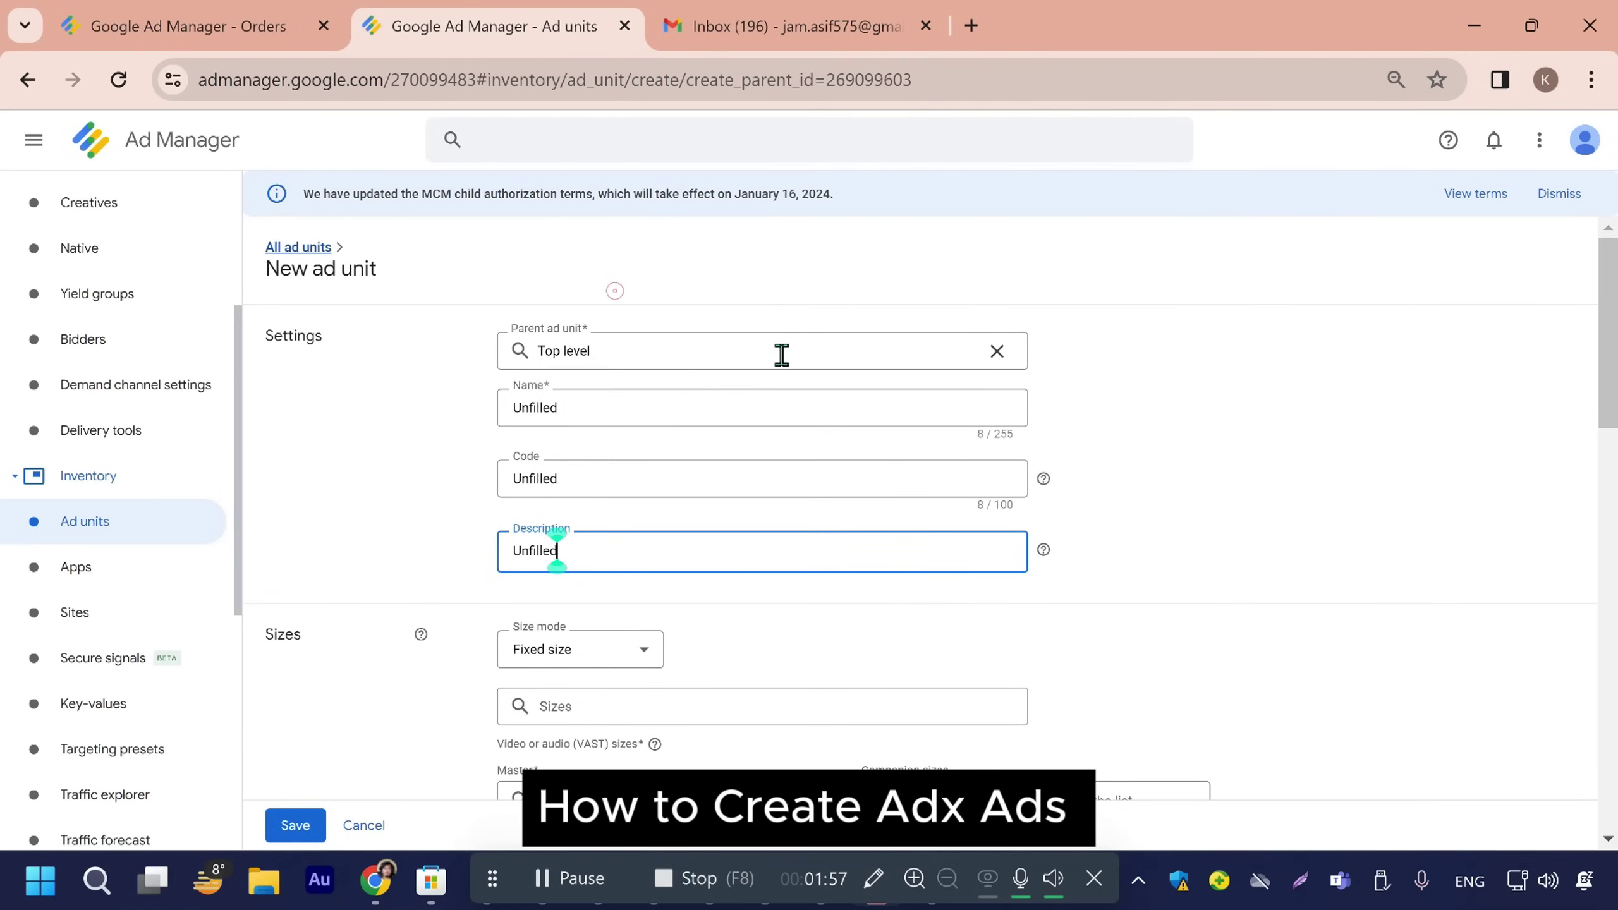
{"action": "left_click", "coordinate": [1249, 497]}
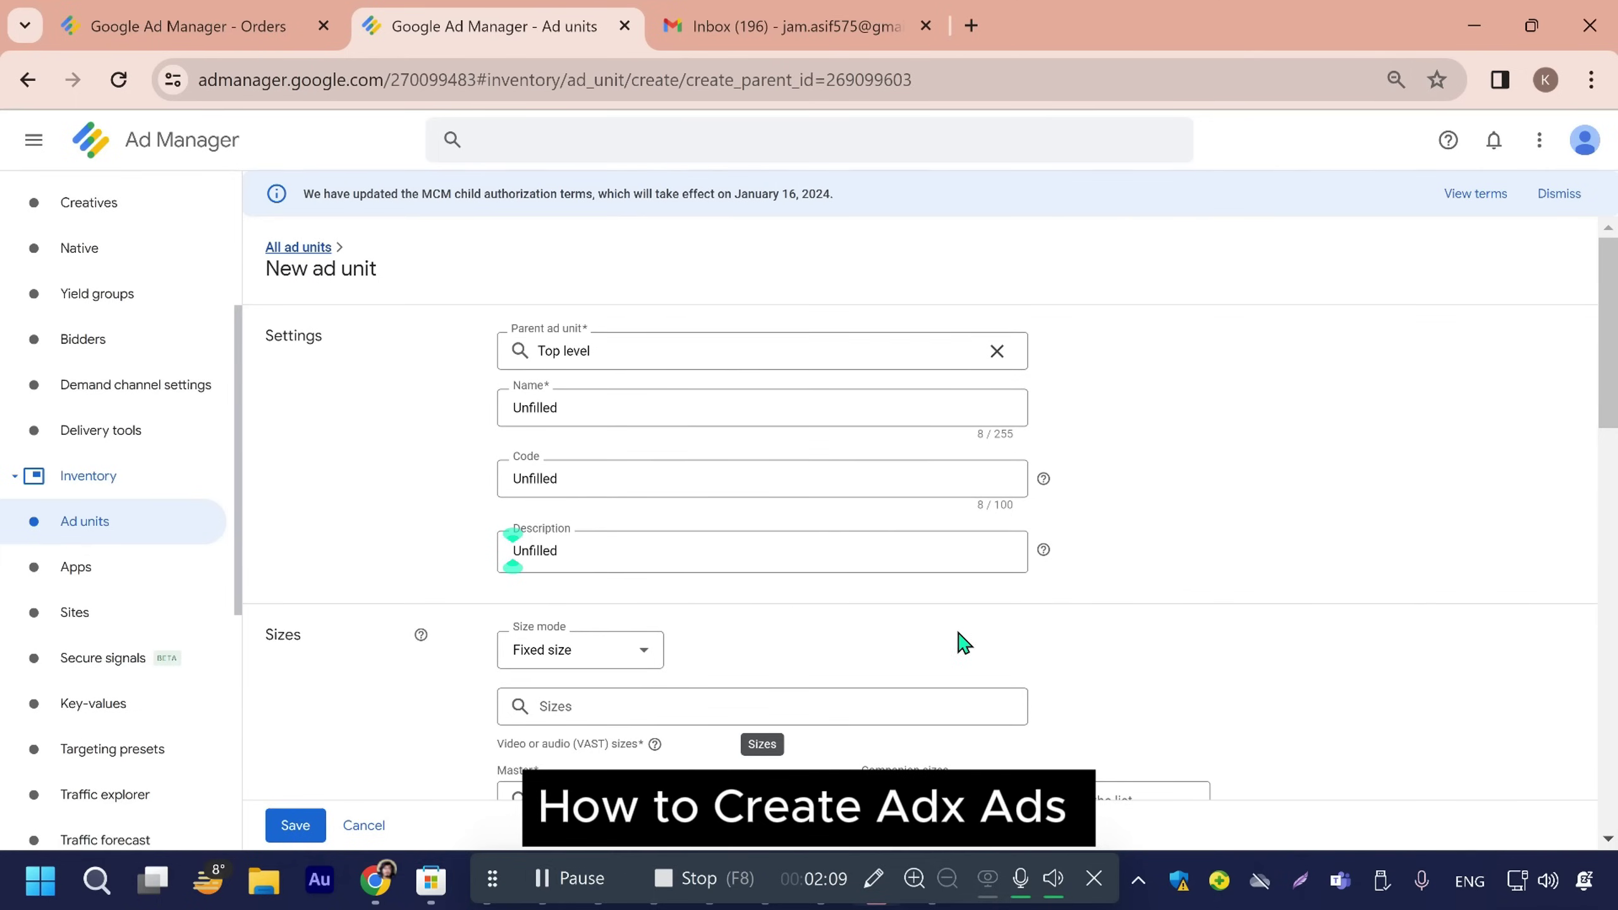
{"action": "scroll", "coordinate": [871, 615], "scroll_direction": "down", "scroll_amount": 4}
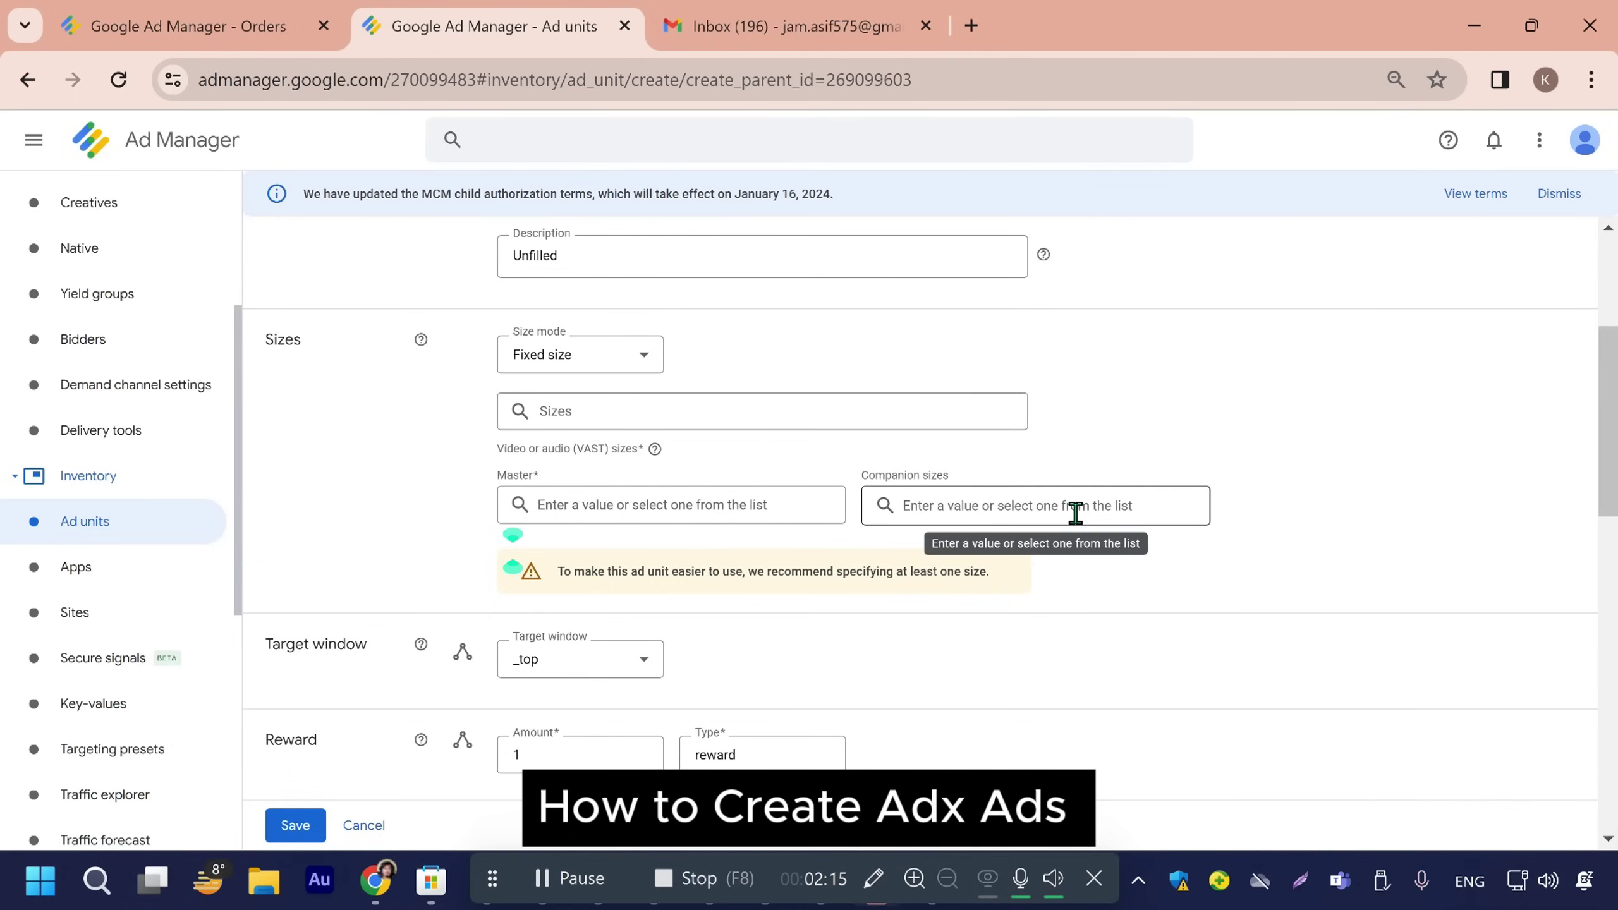
{"action": "left_click", "coordinate": [631, 411]}
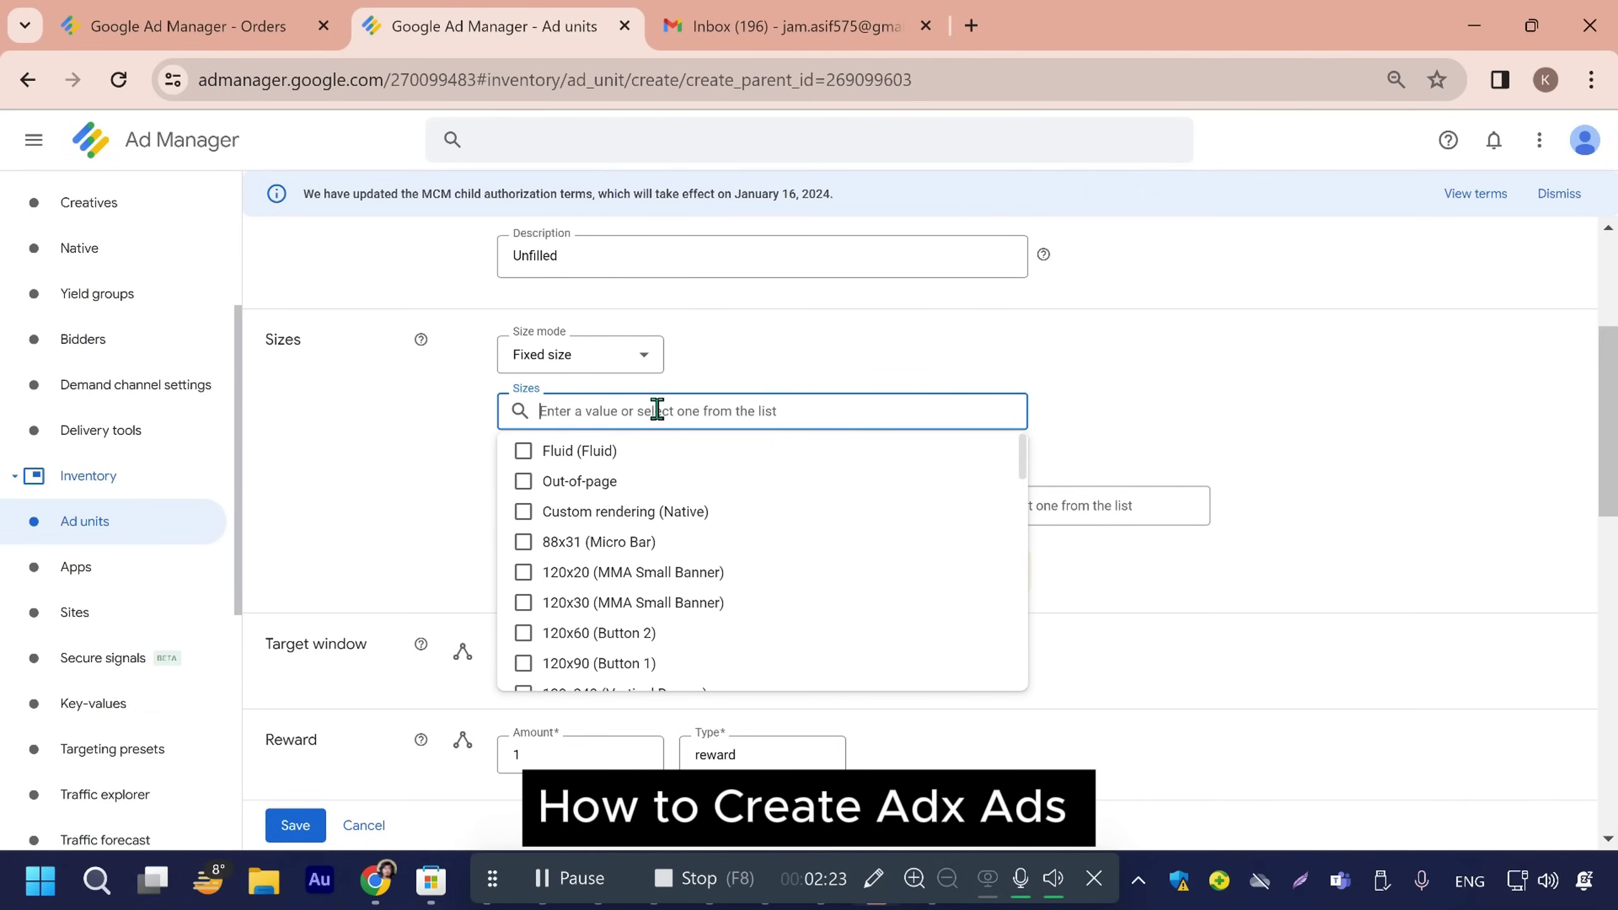
{"action": "right_click", "coordinate": [645, 411]}
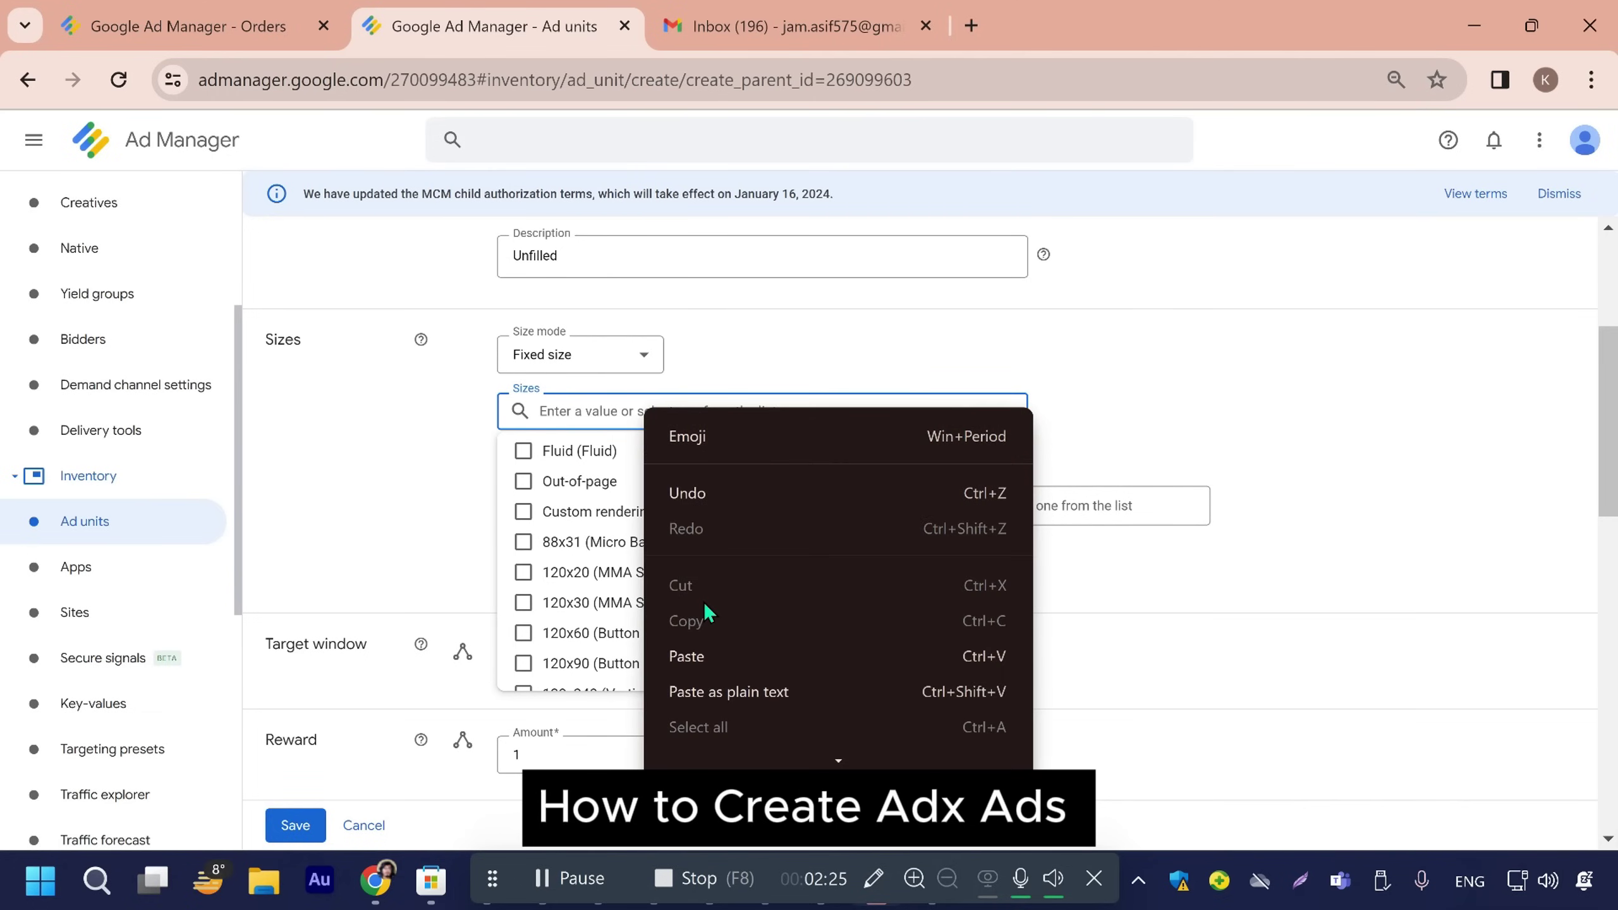
{"action": "left_click", "coordinate": [463, 459]}
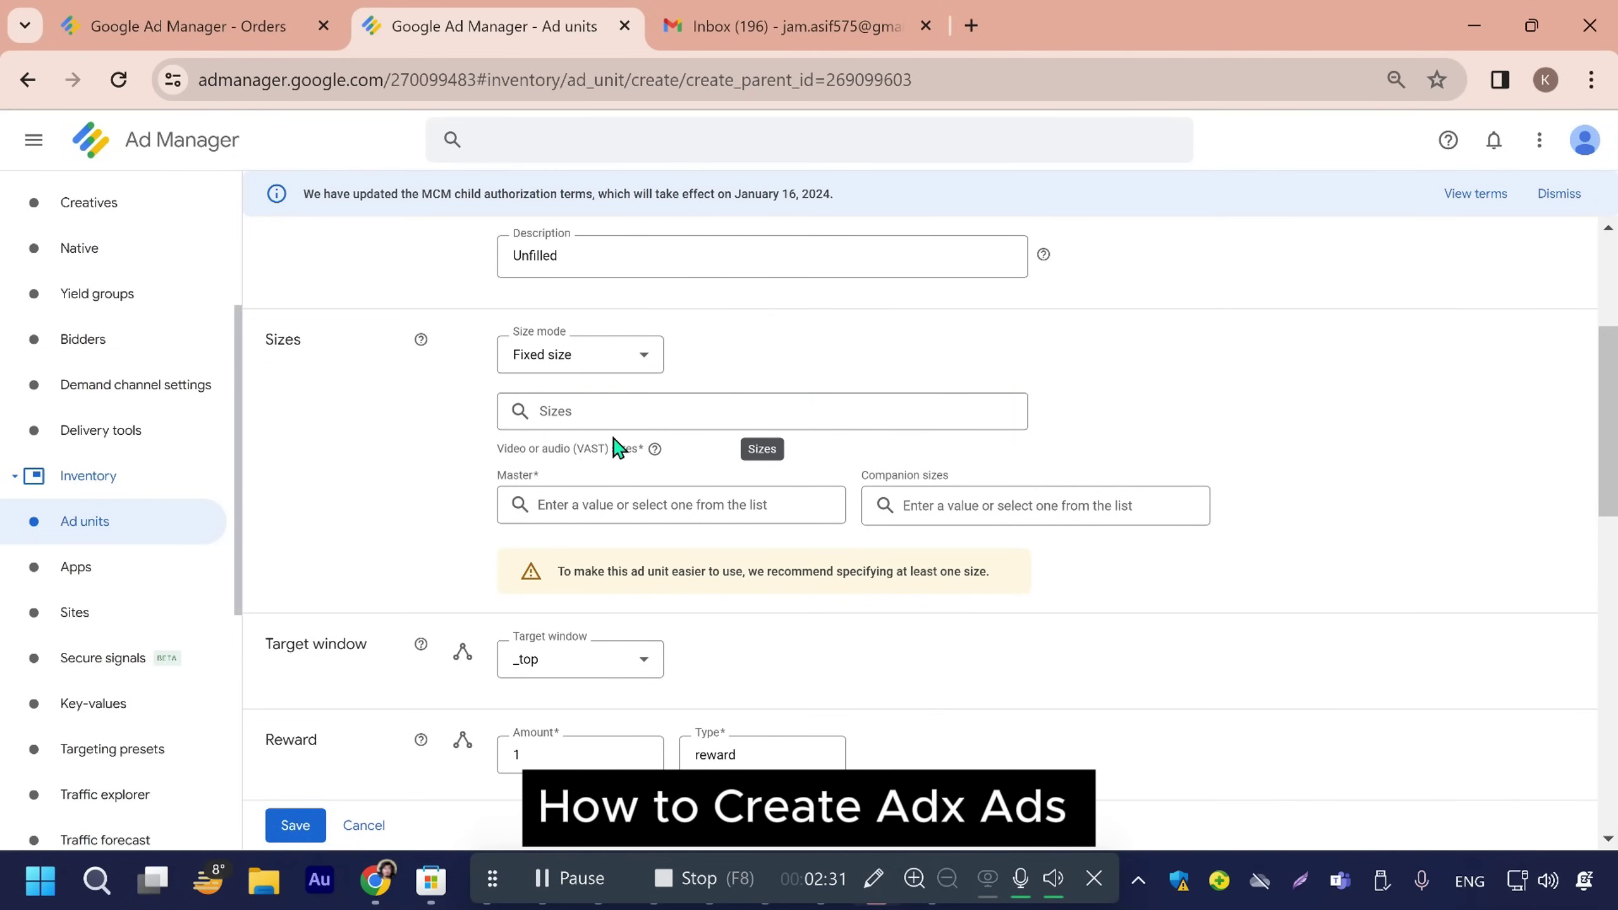
Step: Include the DV placement in the new ad unit's placements
{"action": "scroll", "coordinate": [612, 484], "scroll_direction": "down", "scroll_amount": 5}
{"action": "scroll", "coordinate": [618, 477], "scroll_direction": "down", "scroll_amount": 5}
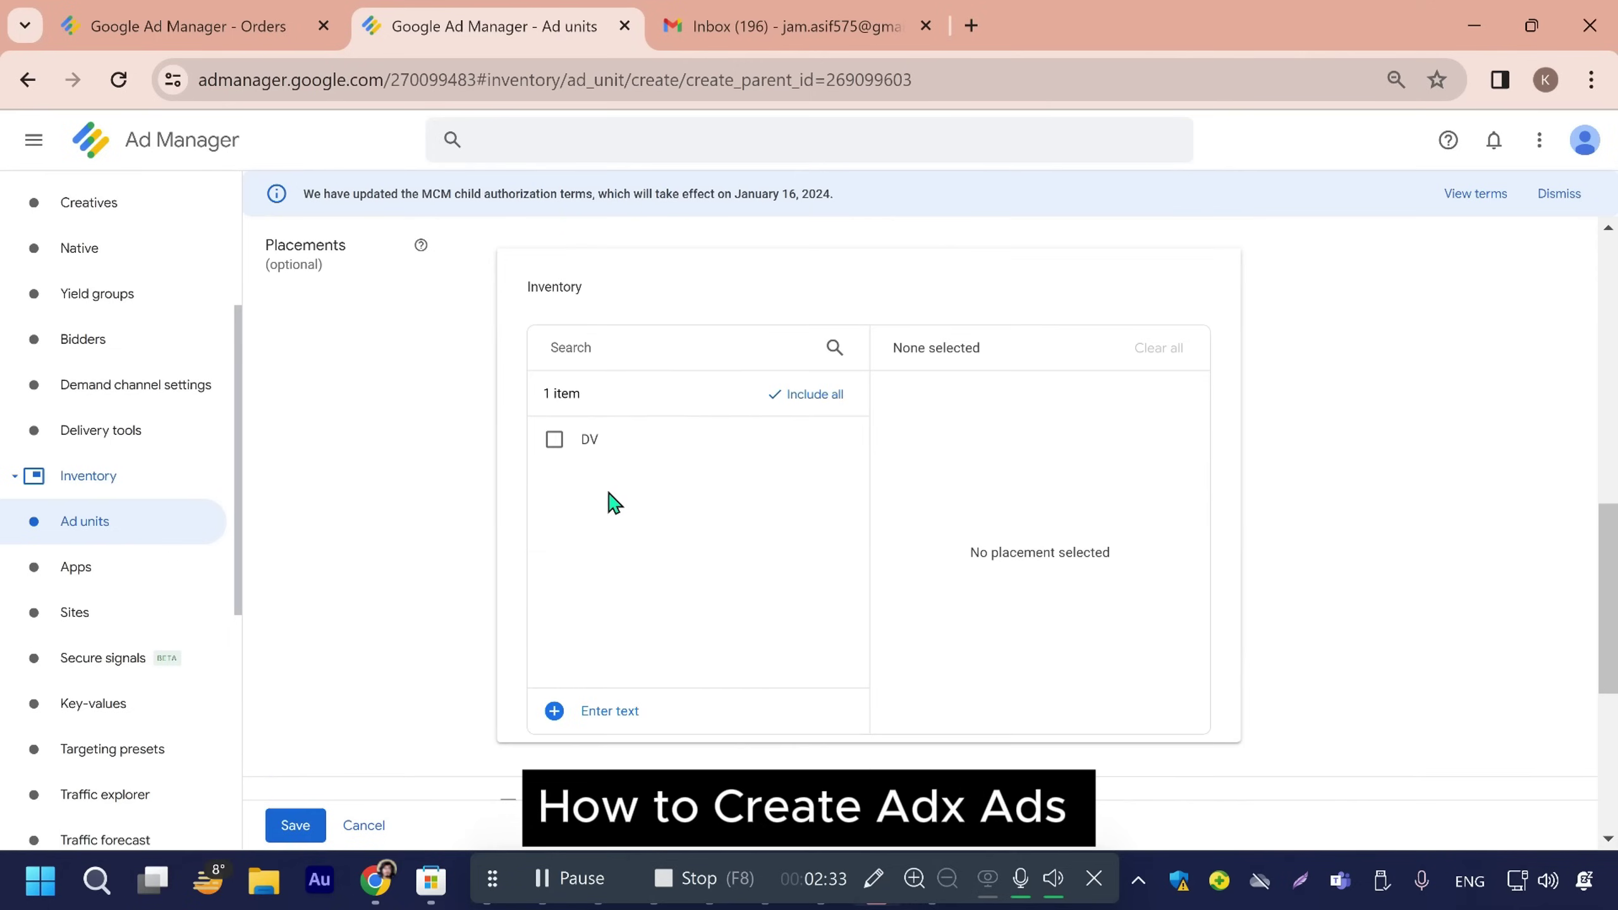
{"action": "left_click", "coordinate": [554, 440]}
Step: Try a 30-second refresh rate for the ad unit and set it back to No refresh
{"action": "scroll", "coordinate": [615, 499], "scroll_direction": "down", "scroll_amount": 7}
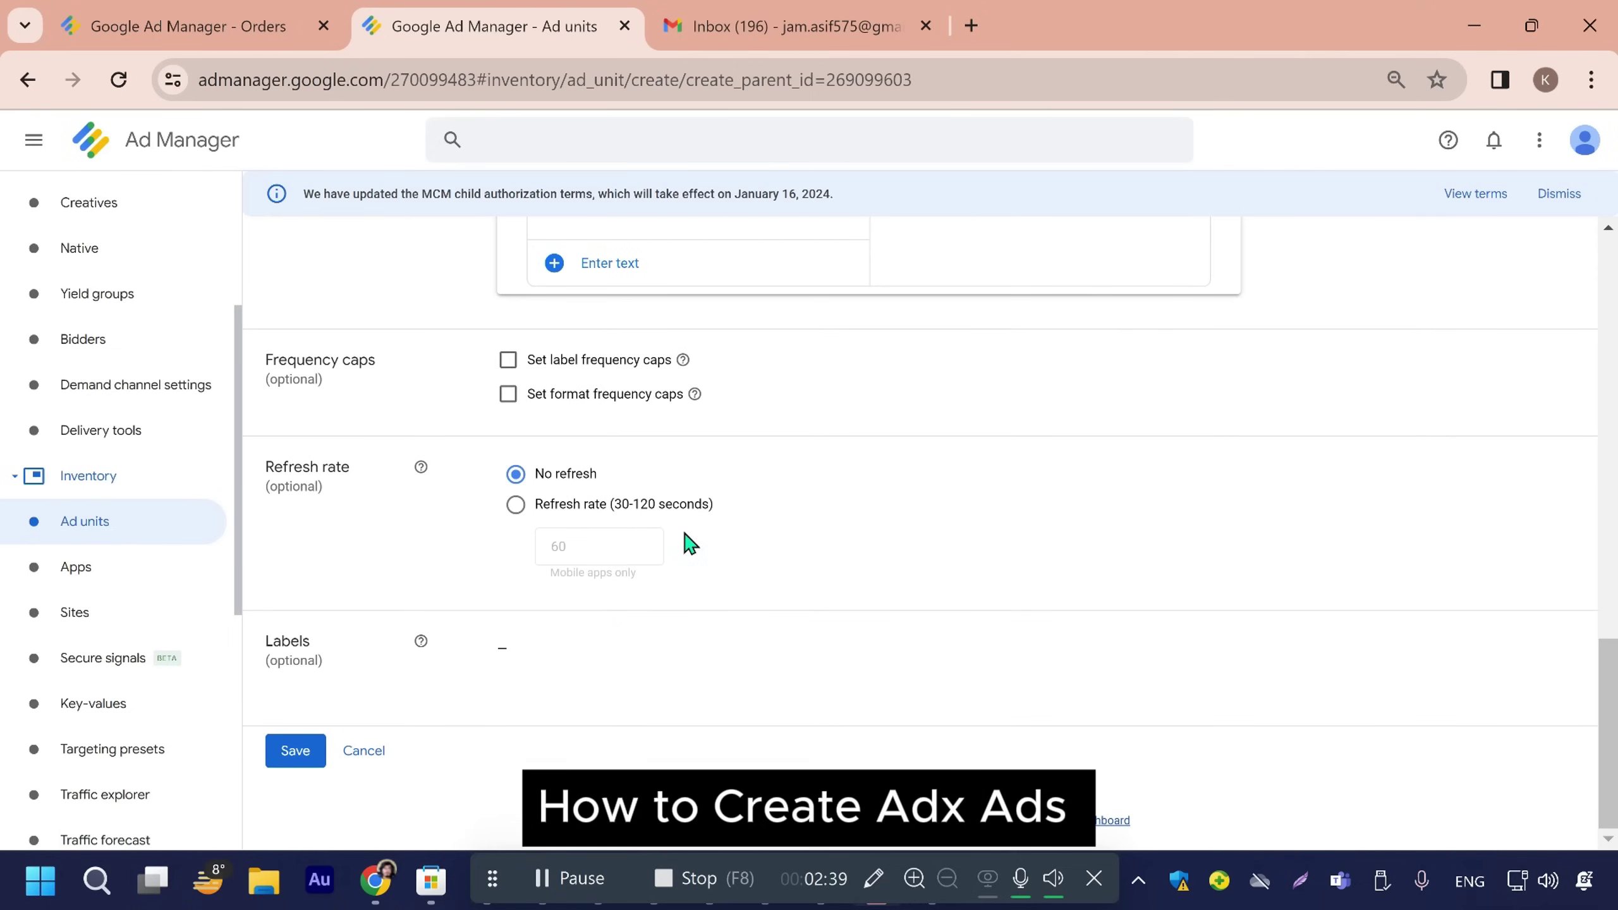
{"action": "left_click", "coordinate": [530, 507]}
{"action": "left_click", "coordinate": [612, 541]}
{"action": "left_click_drag", "start_coordinate": [577, 545], "coordinate": [535, 552]}
{"action": "type", "text": "10"}
{"action": "left_click_drag", "start_coordinate": [603, 545], "coordinate": [479, 552]}
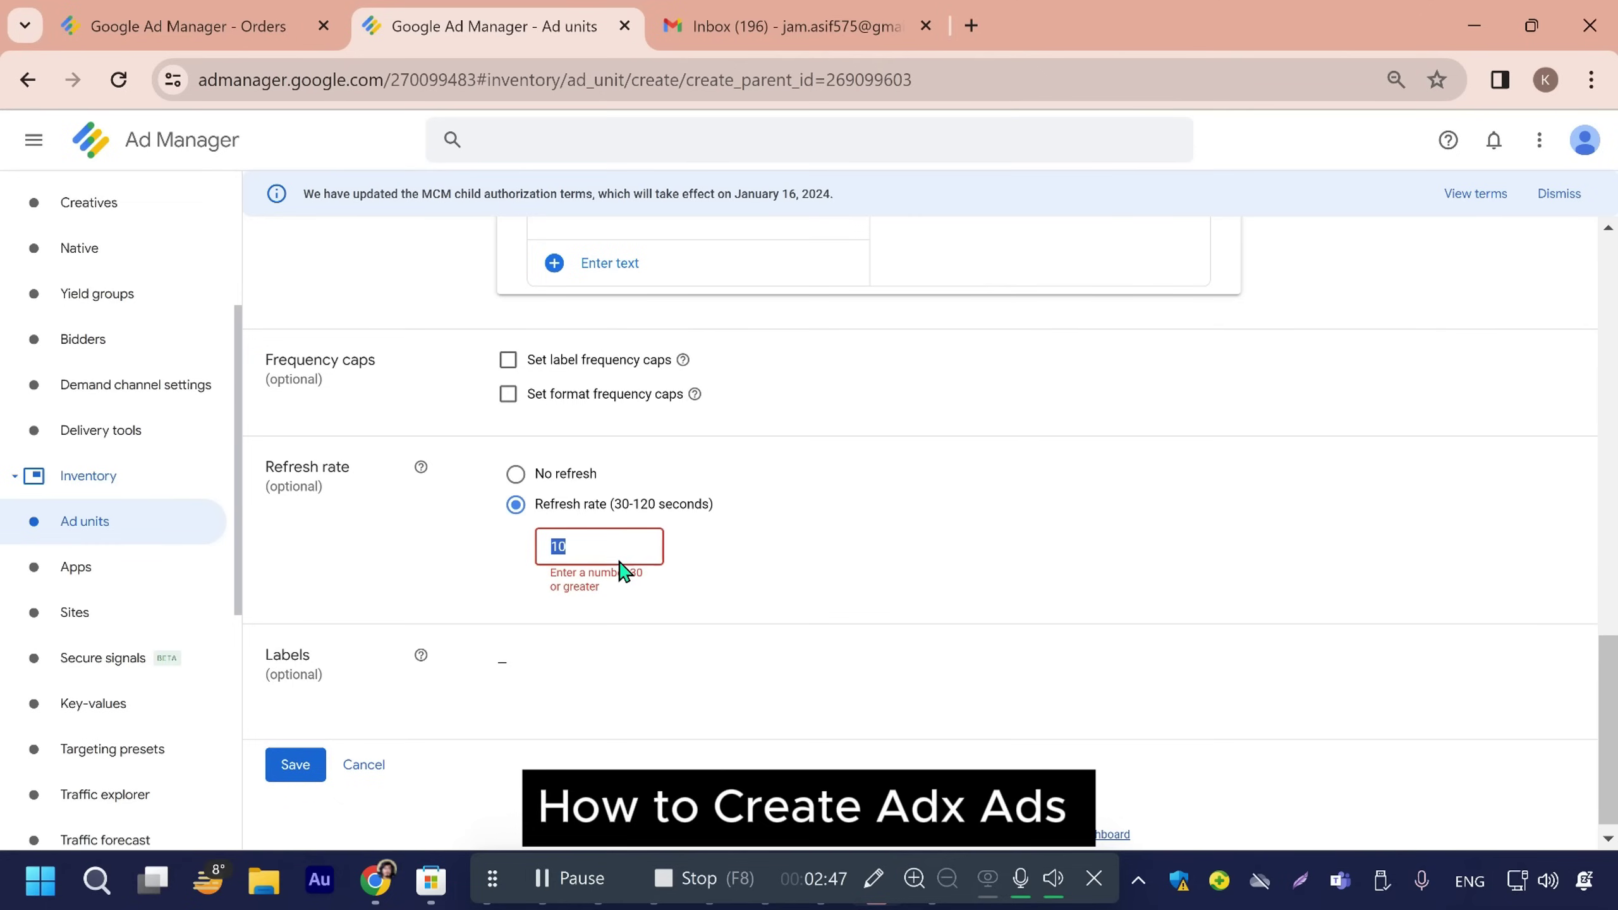
{"action": "type", "text": "30"}
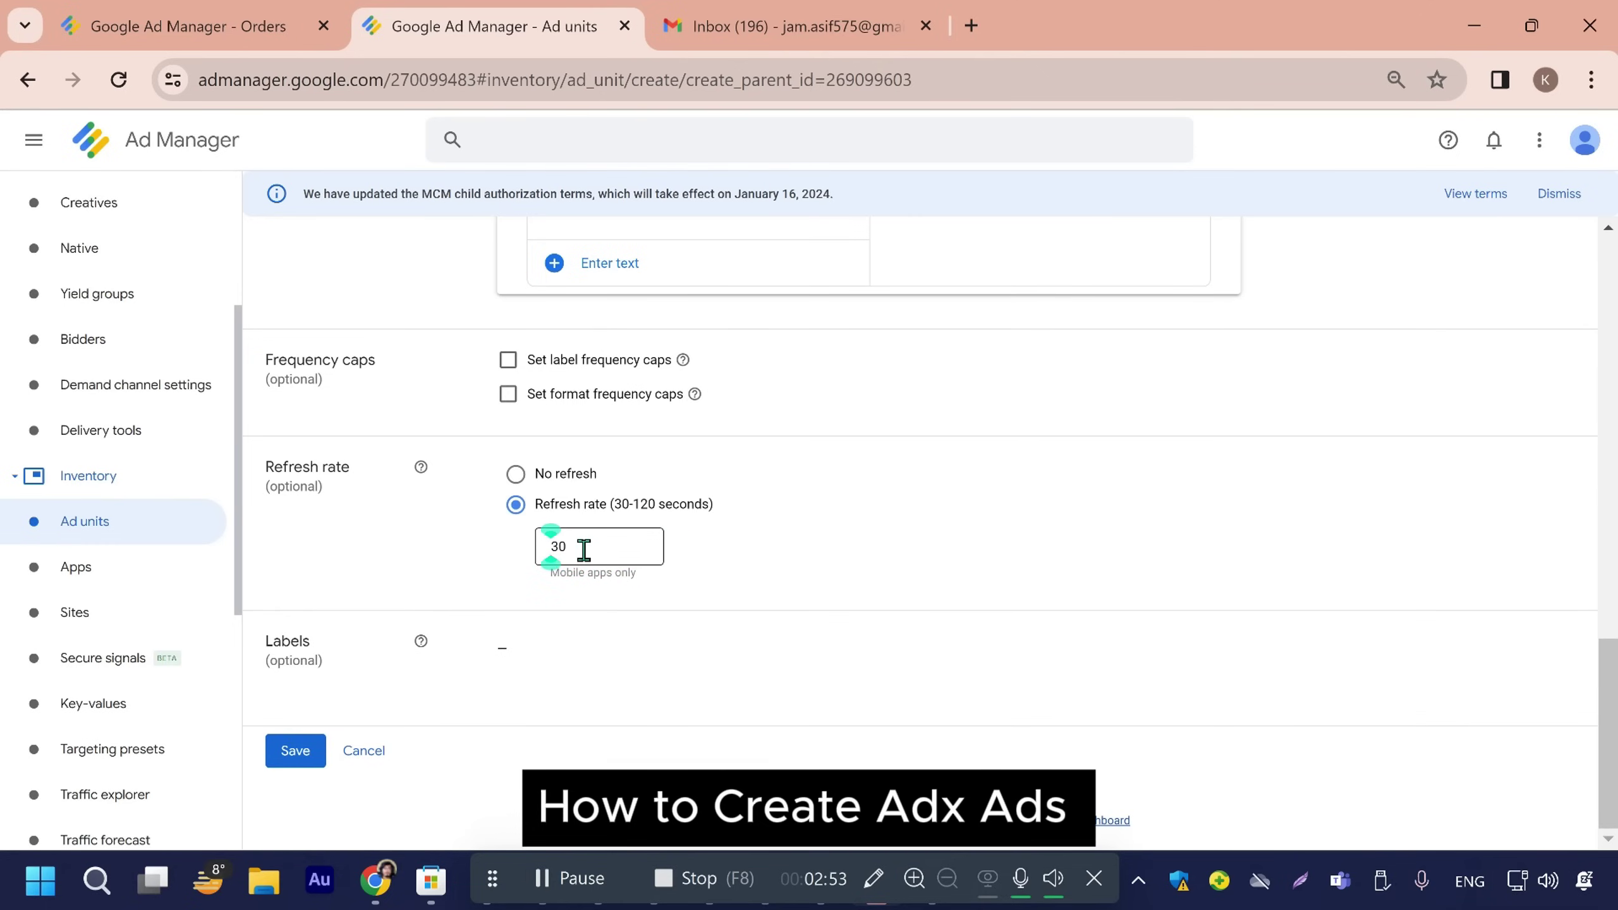
{"action": "left_click", "coordinate": [516, 474]}
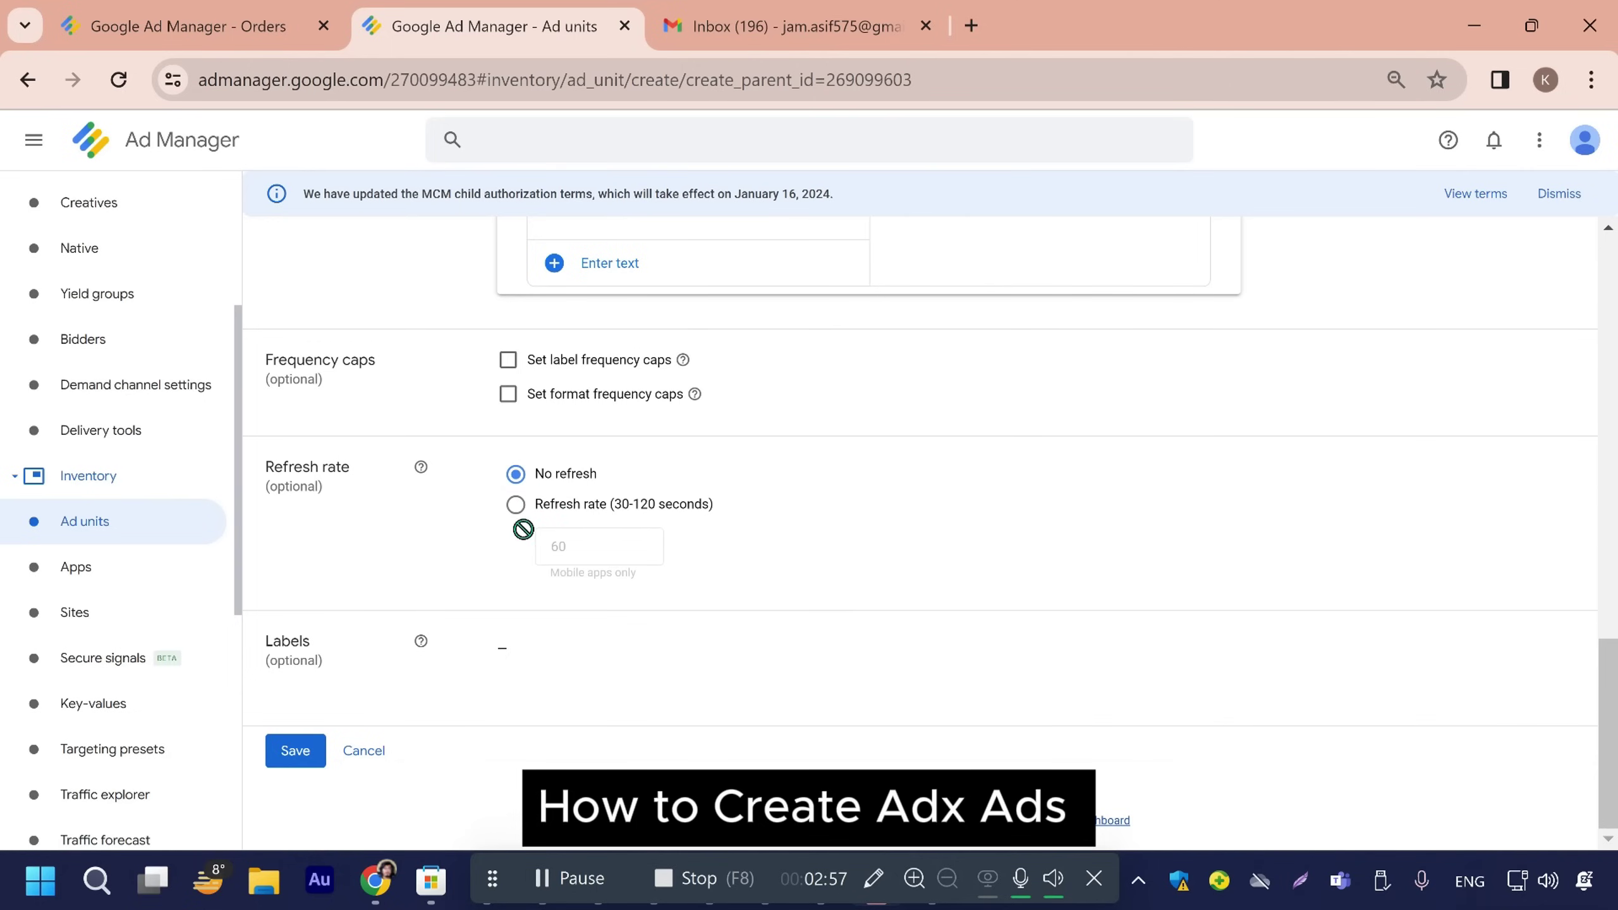
Step: Enter the 30-second refresh rate once more and restore the No refresh option
{"action": "left_click", "coordinate": [516, 505]}
{"action": "double_click", "coordinate": [601, 545]}
{"action": "type", "text": "30"}
{"action": "left_click", "coordinate": [1102, 504]}
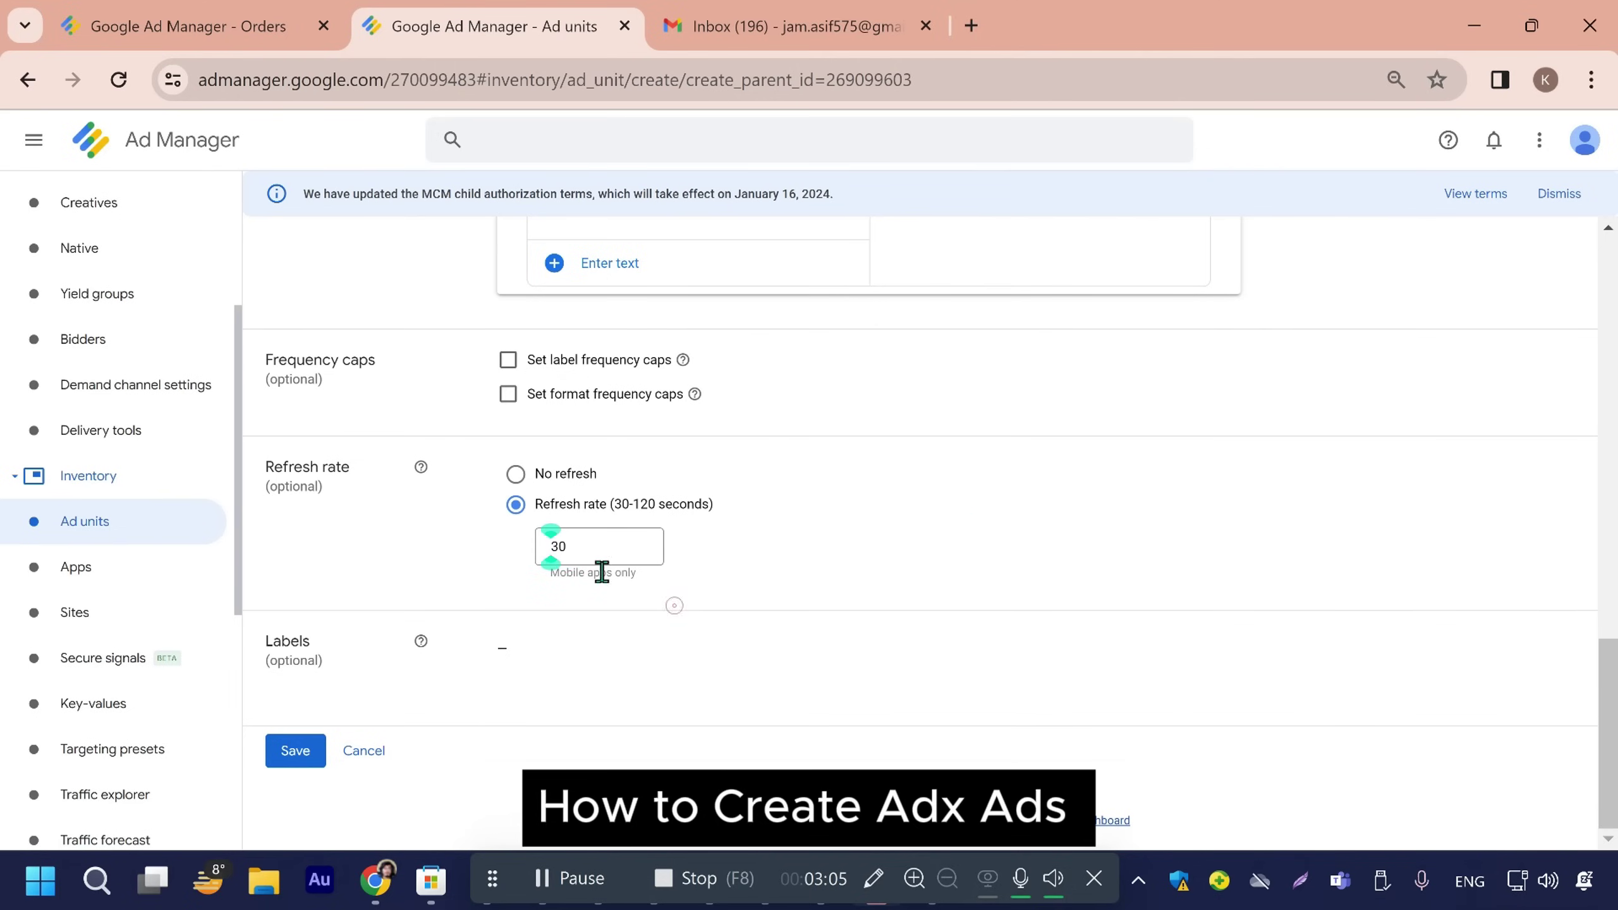
{"action": "left_click", "coordinate": [552, 578]}
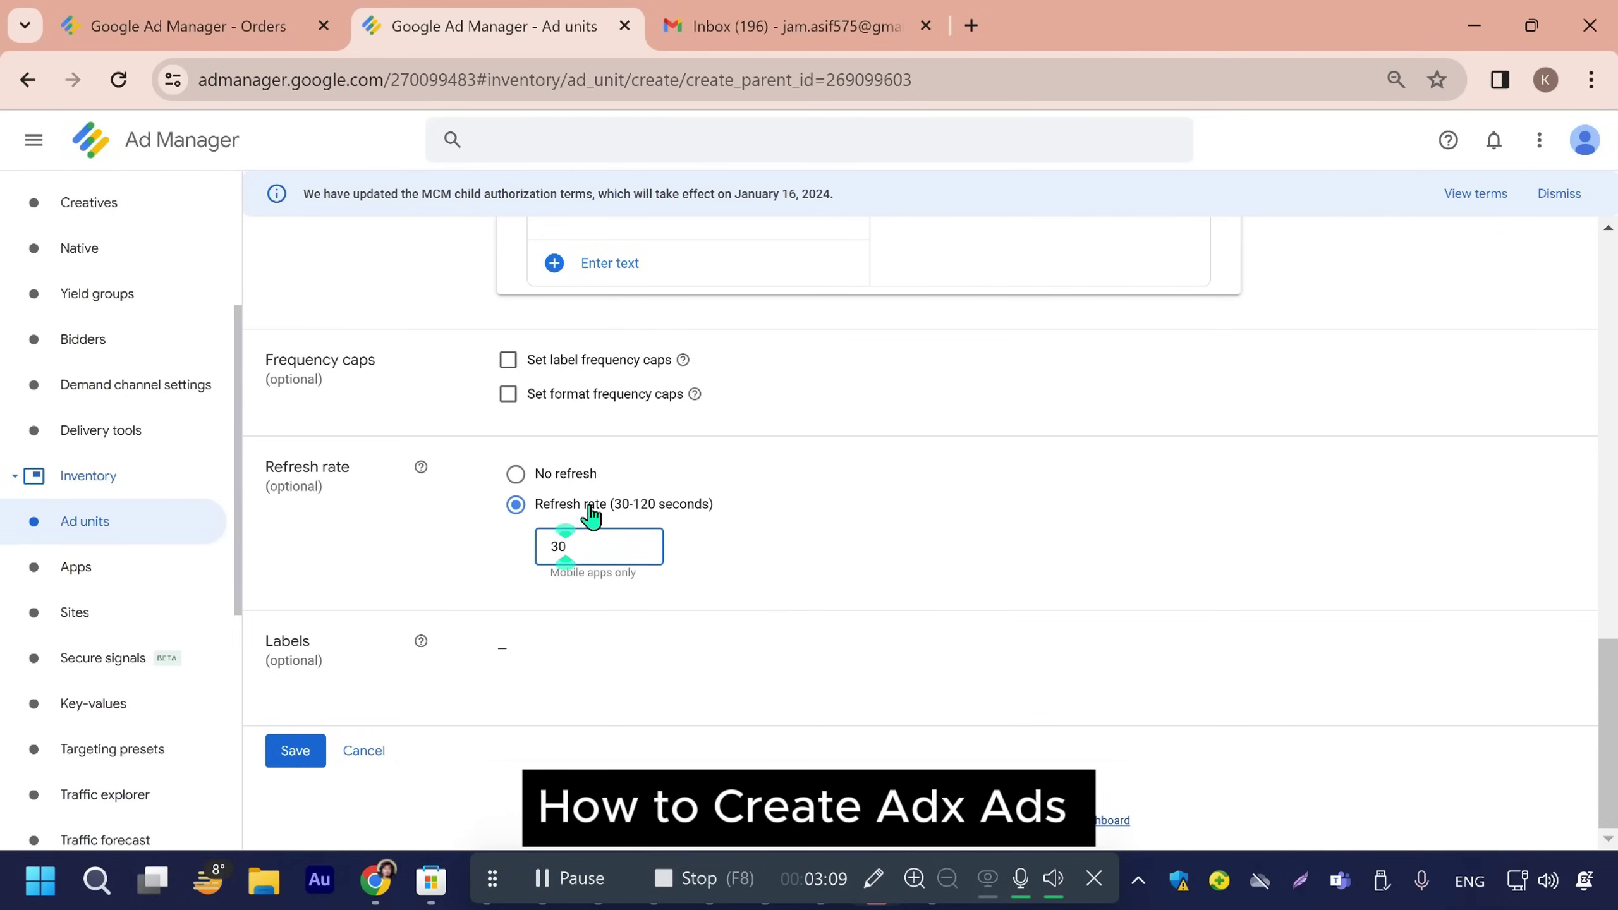
{"action": "left_click", "coordinate": [515, 473]}
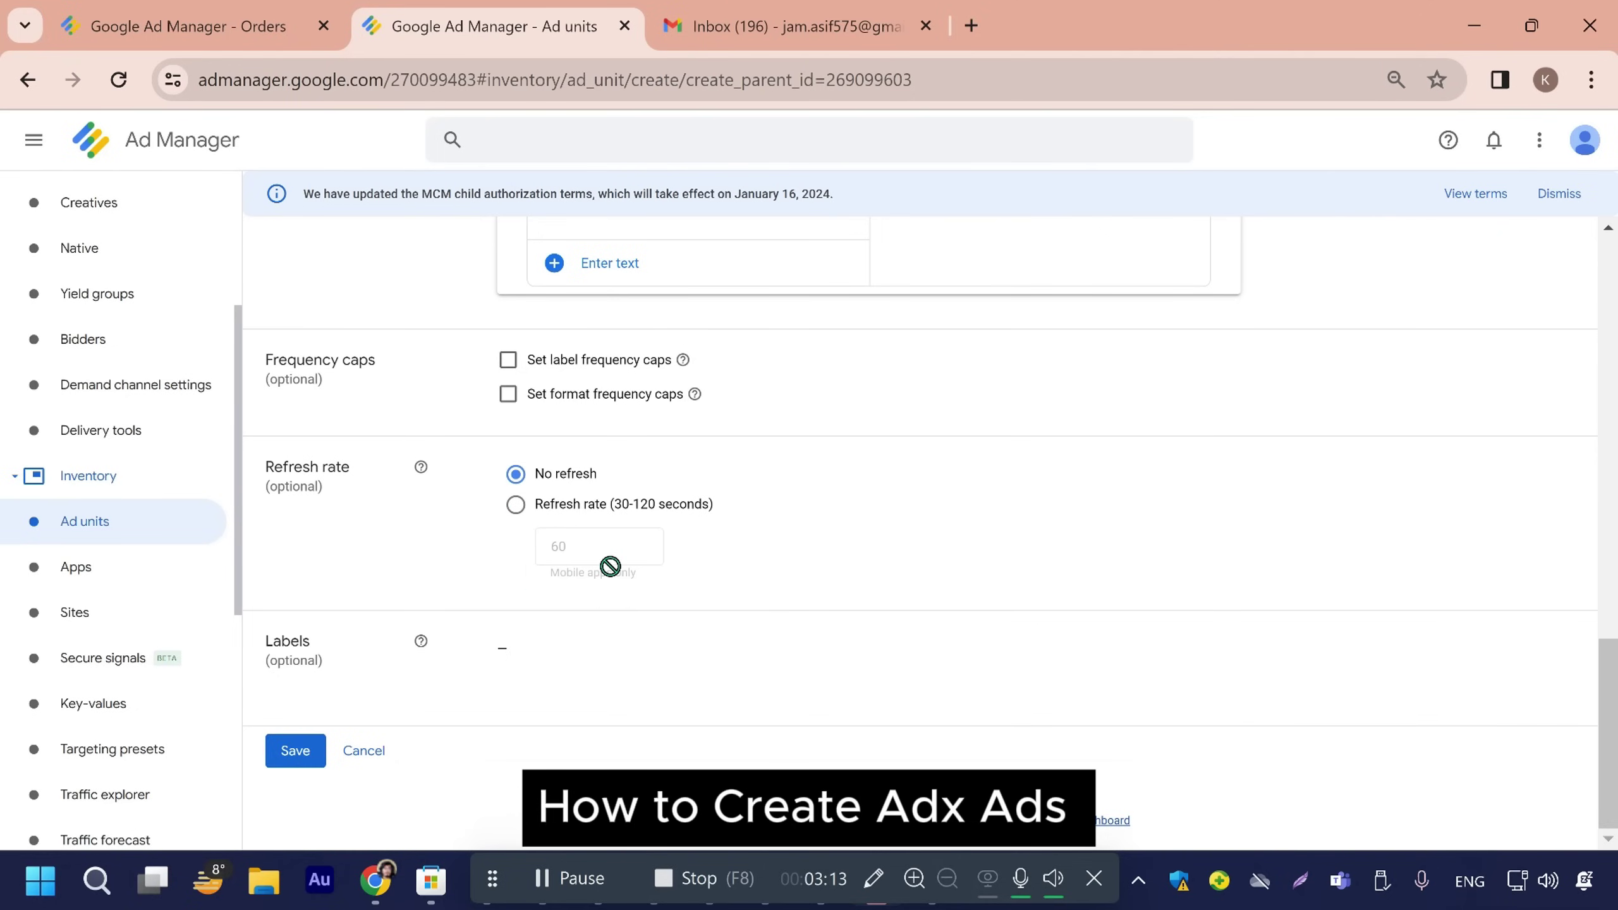
Step: Paste the copied list of fixed ad sizes, from 88x31 to 1024x768, into the ad unit's sizes
{"action": "scroll", "coordinate": [969, 529], "scroll_direction": "up", "scroll_amount": 10}
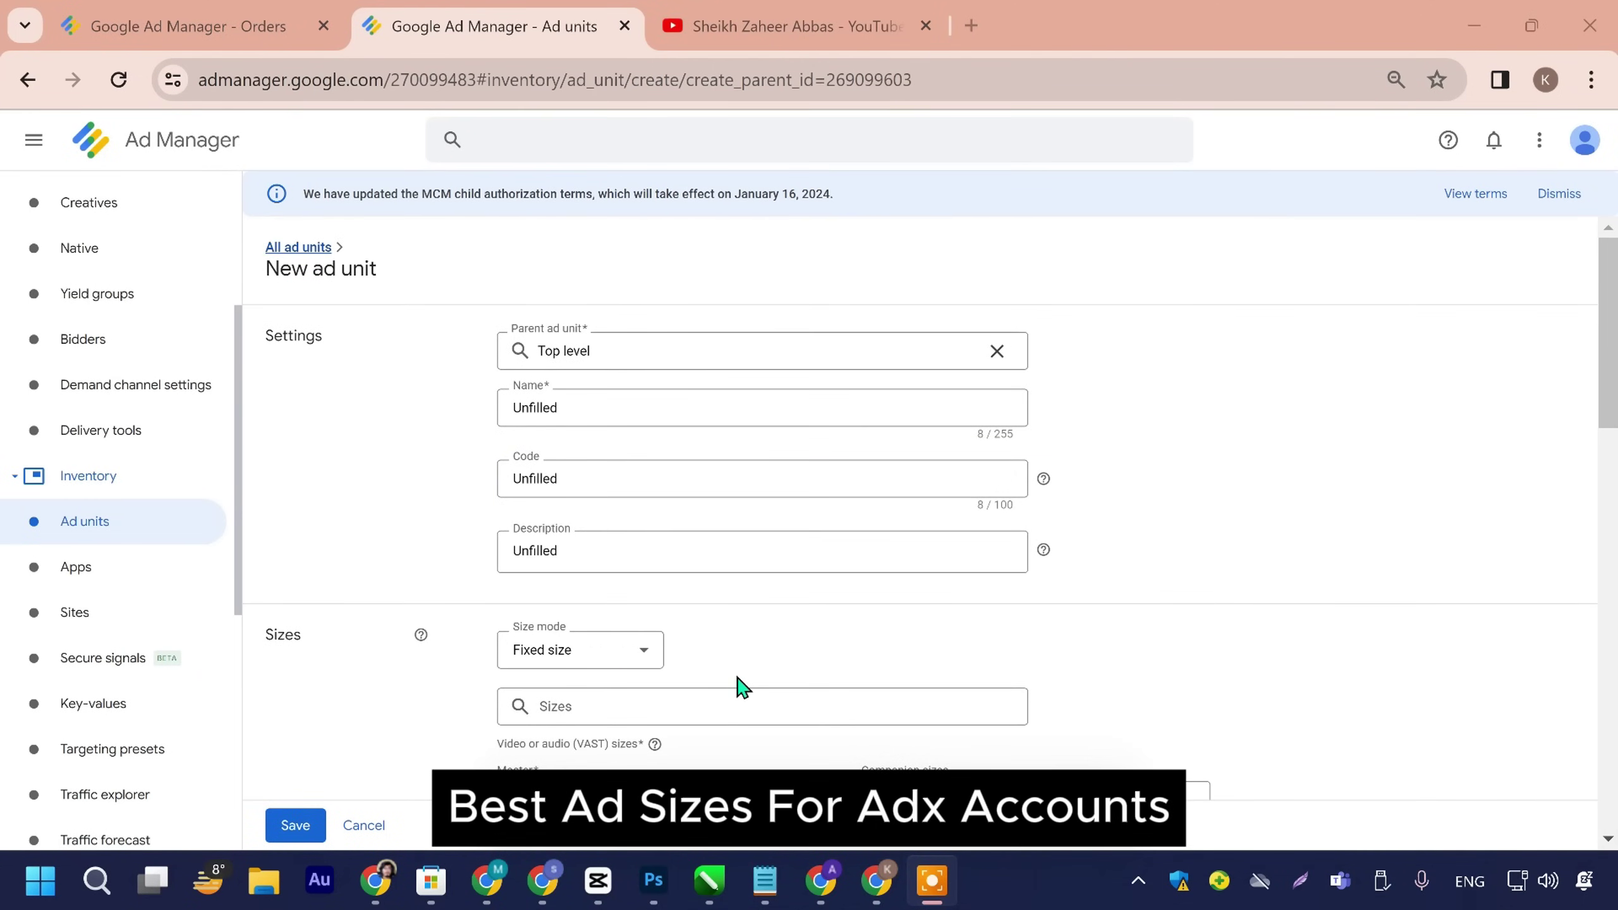
{"action": "left_click", "coordinate": [709, 706]}
{"action": "right_click", "coordinate": [708, 706]}
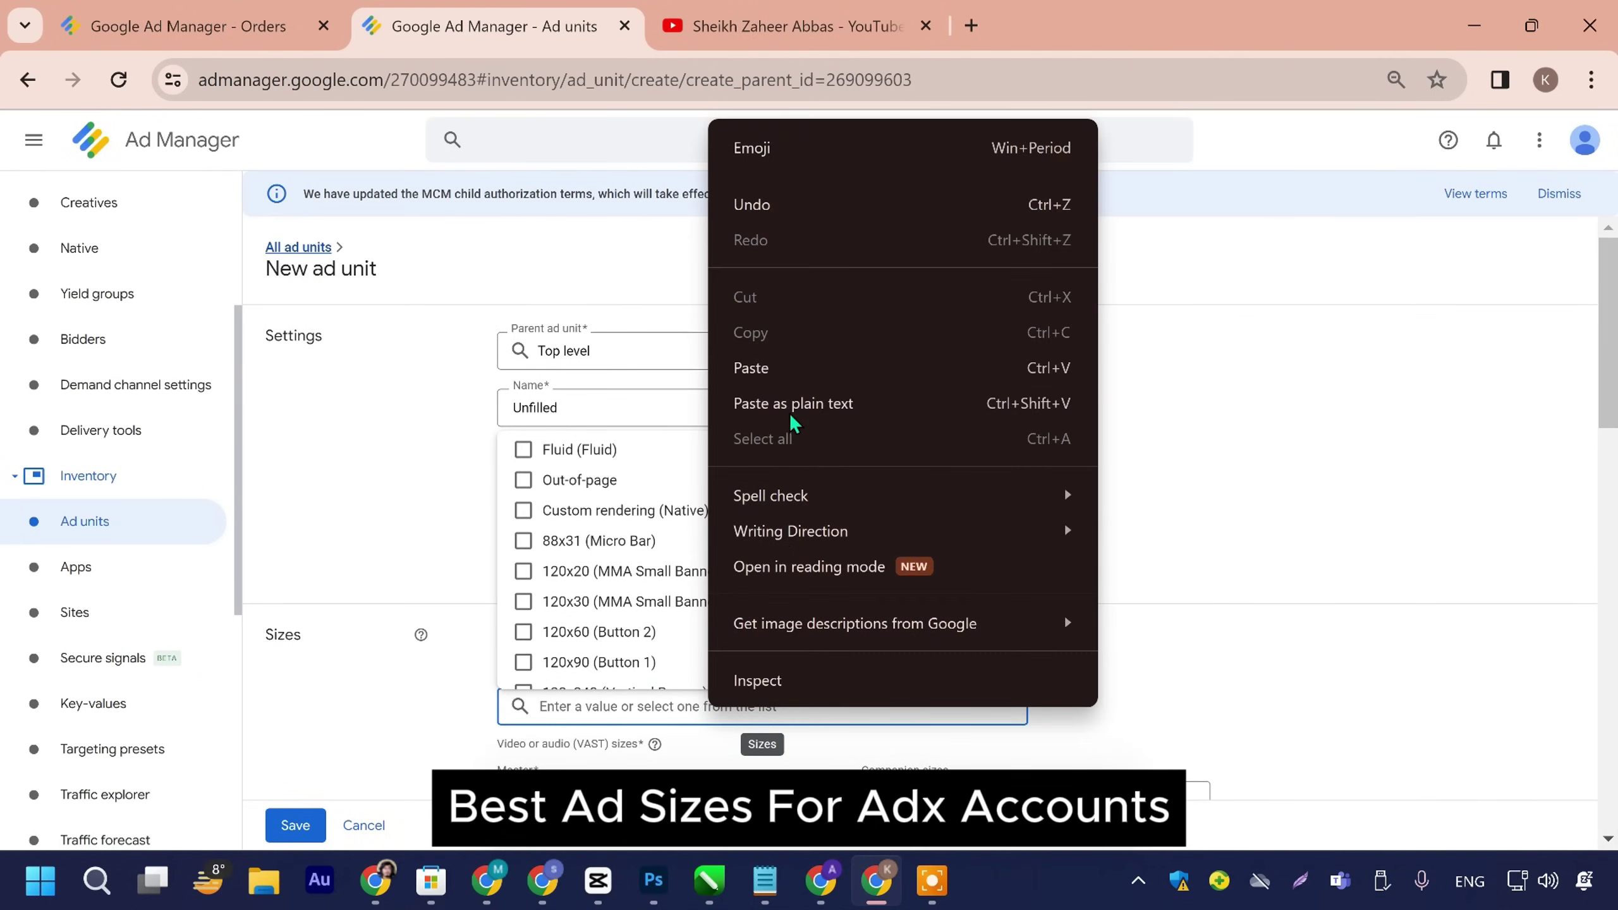
{"action": "left_click", "coordinate": [789, 372]}
{"action": "left_click", "coordinate": [1304, 665]}
{"action": "scroll", "coordinate": [878, 531], "scroll_direction": "down", "scroll_amount": 4}
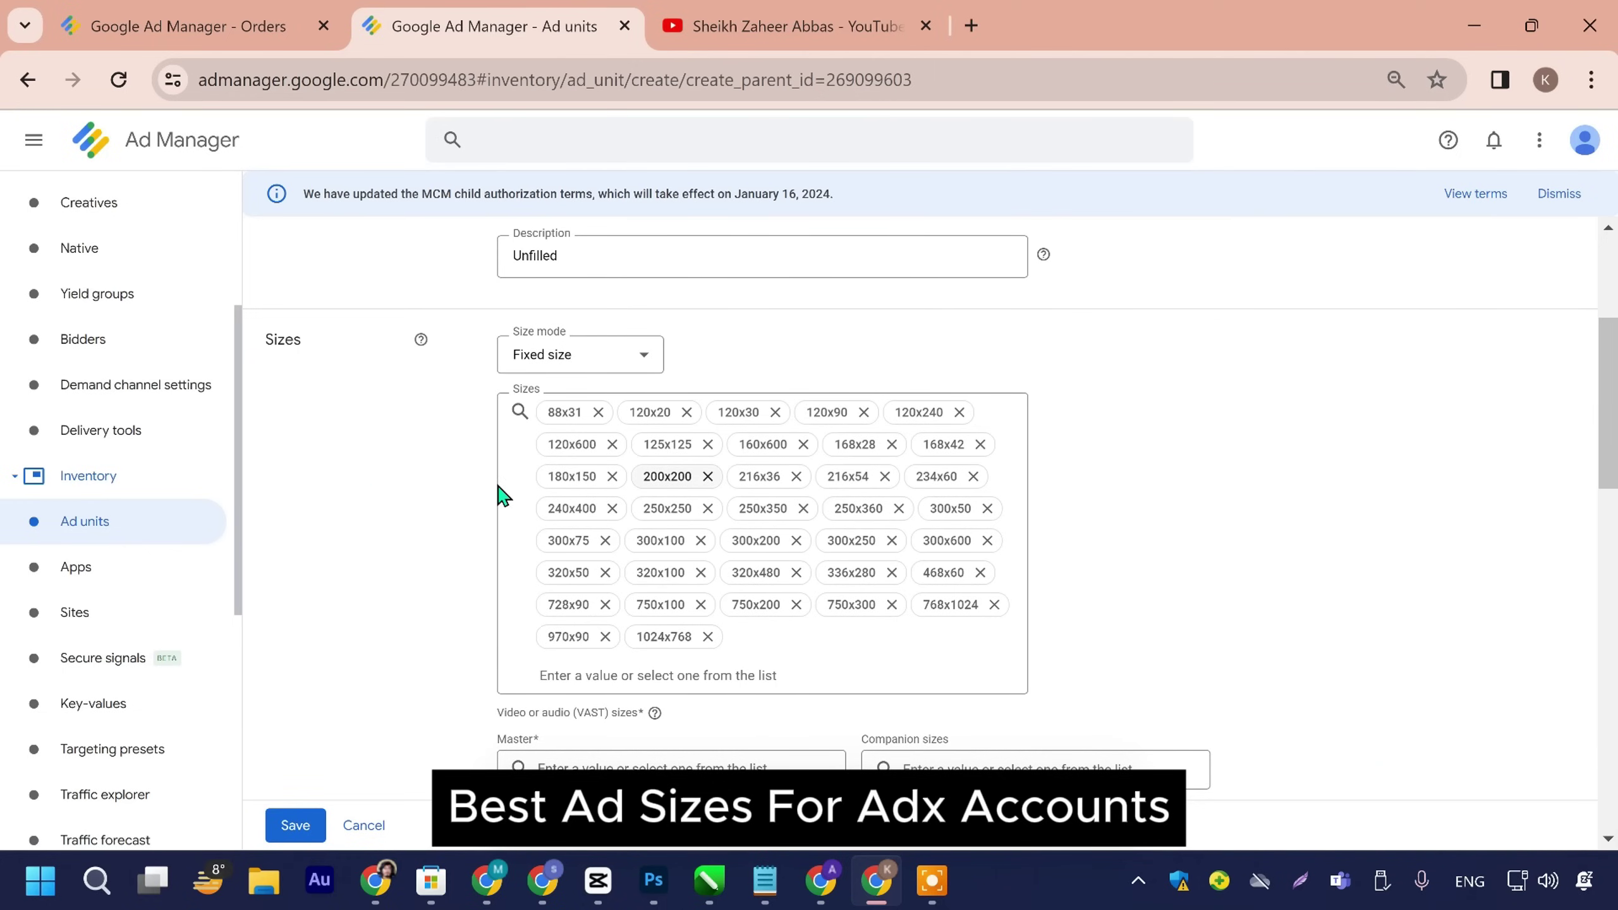
Step: Check the size mode options and the remaining settings, and save the Unfilled ad unit
{"action": "left_click", "coordinate": [616, 354]}
{"action": "left_click", "coordinate": [1185, 423]}
{"action": "scroll", "coordinate": [1055, 513], "scroll_direction": "down", "scroll_amount": 4}
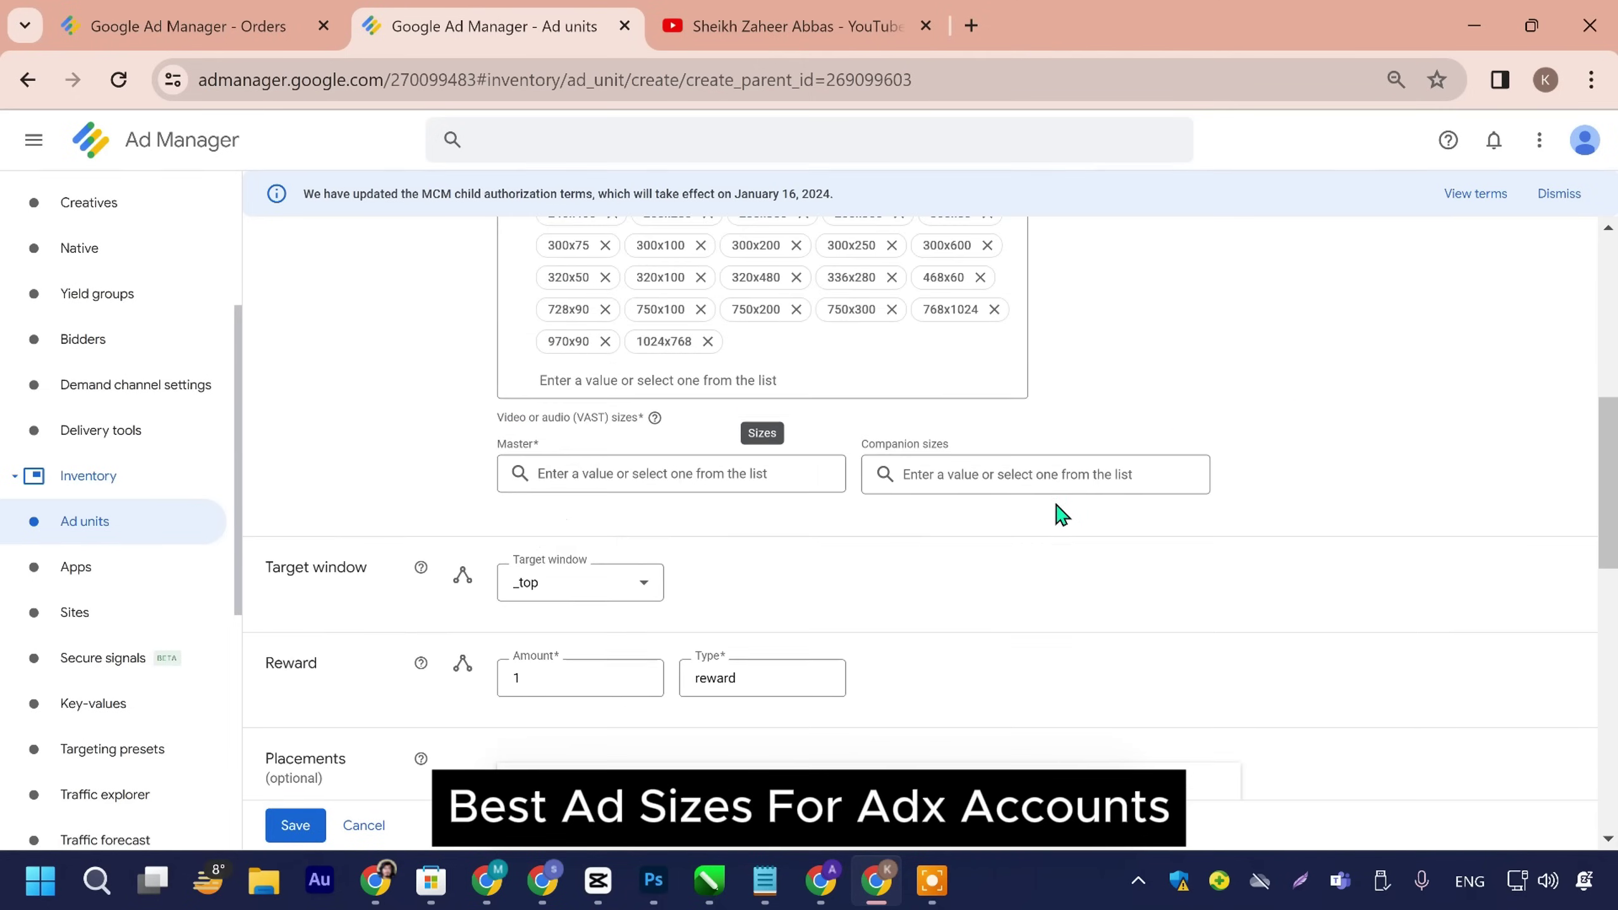
{"action": "scroll", "coordinate": [1094, 477], "scroll_direction": "up", "scroll_amount": 8}
{"action": "scroll", "coordinate": [824, 510], "scroll_direction": "down", "scroll_amount": 10}
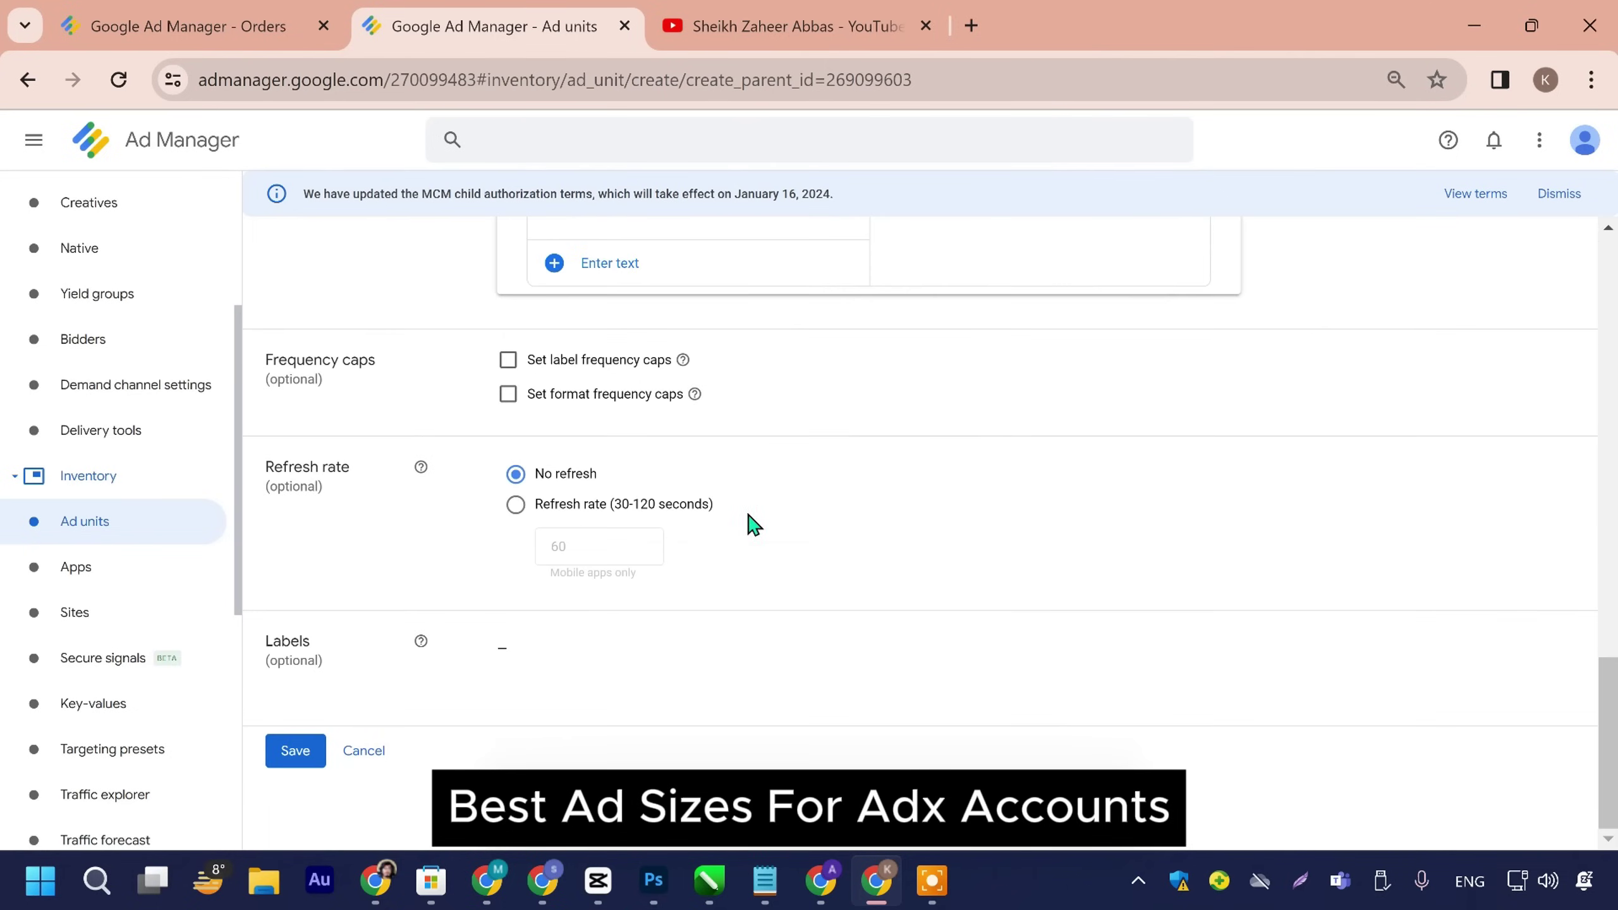
{"action": "left_click", "coordinate": [299, 764]}
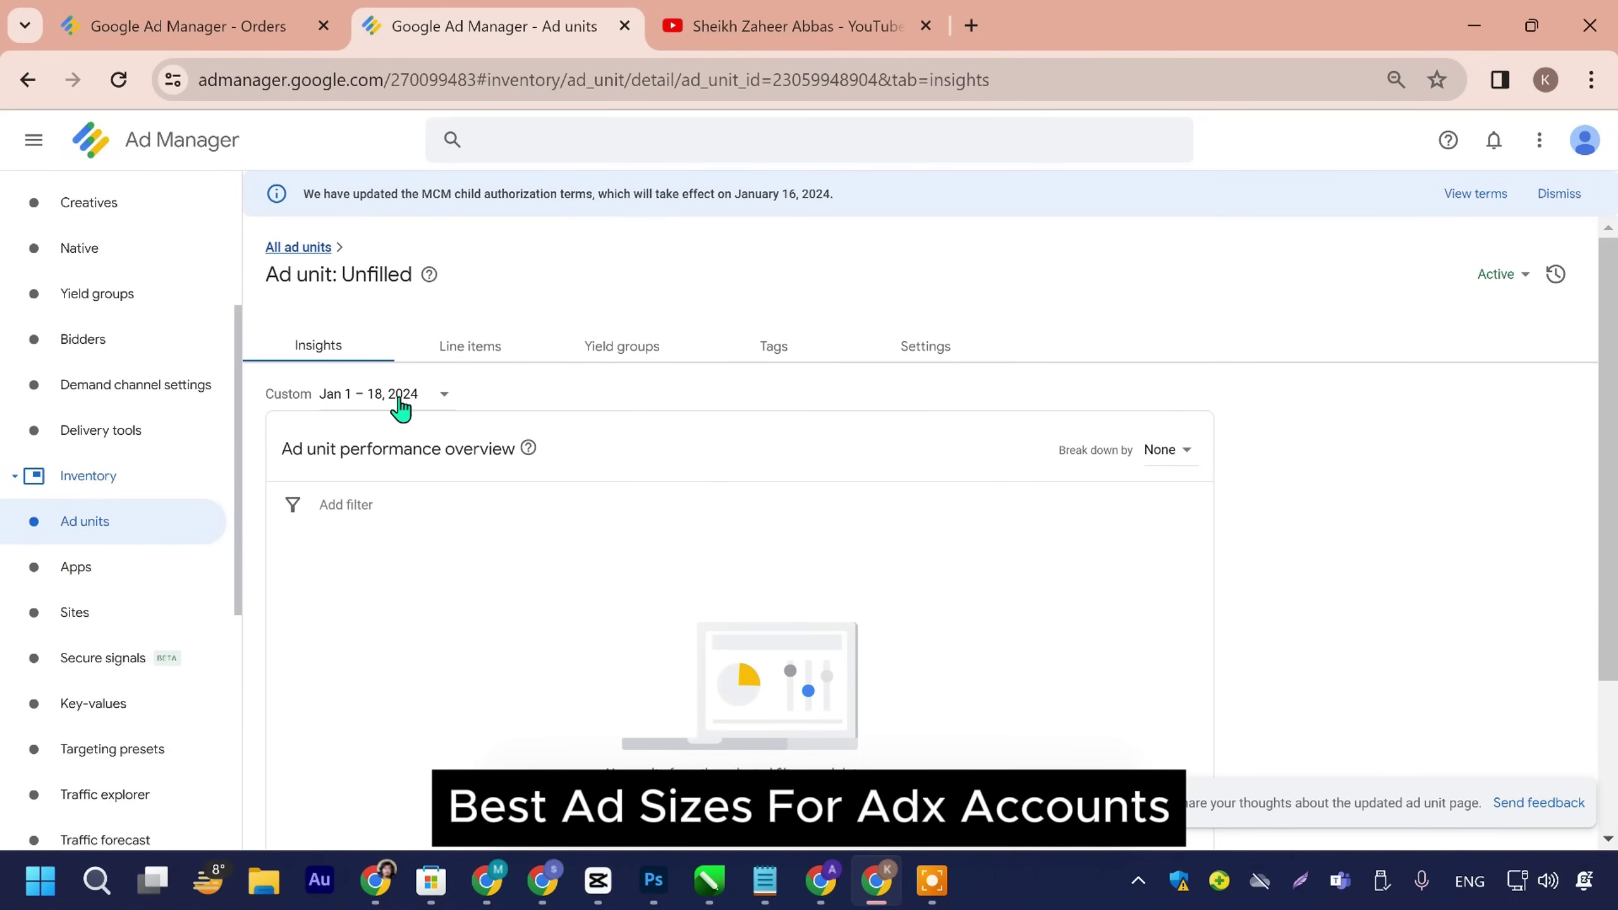
Step: Open the ad units list in a new browser tab and check the Unfilled entry's sizes
{"action": "left_click_drag", "start_coordinate": [344, 268], "coordinate": [426, 279]}
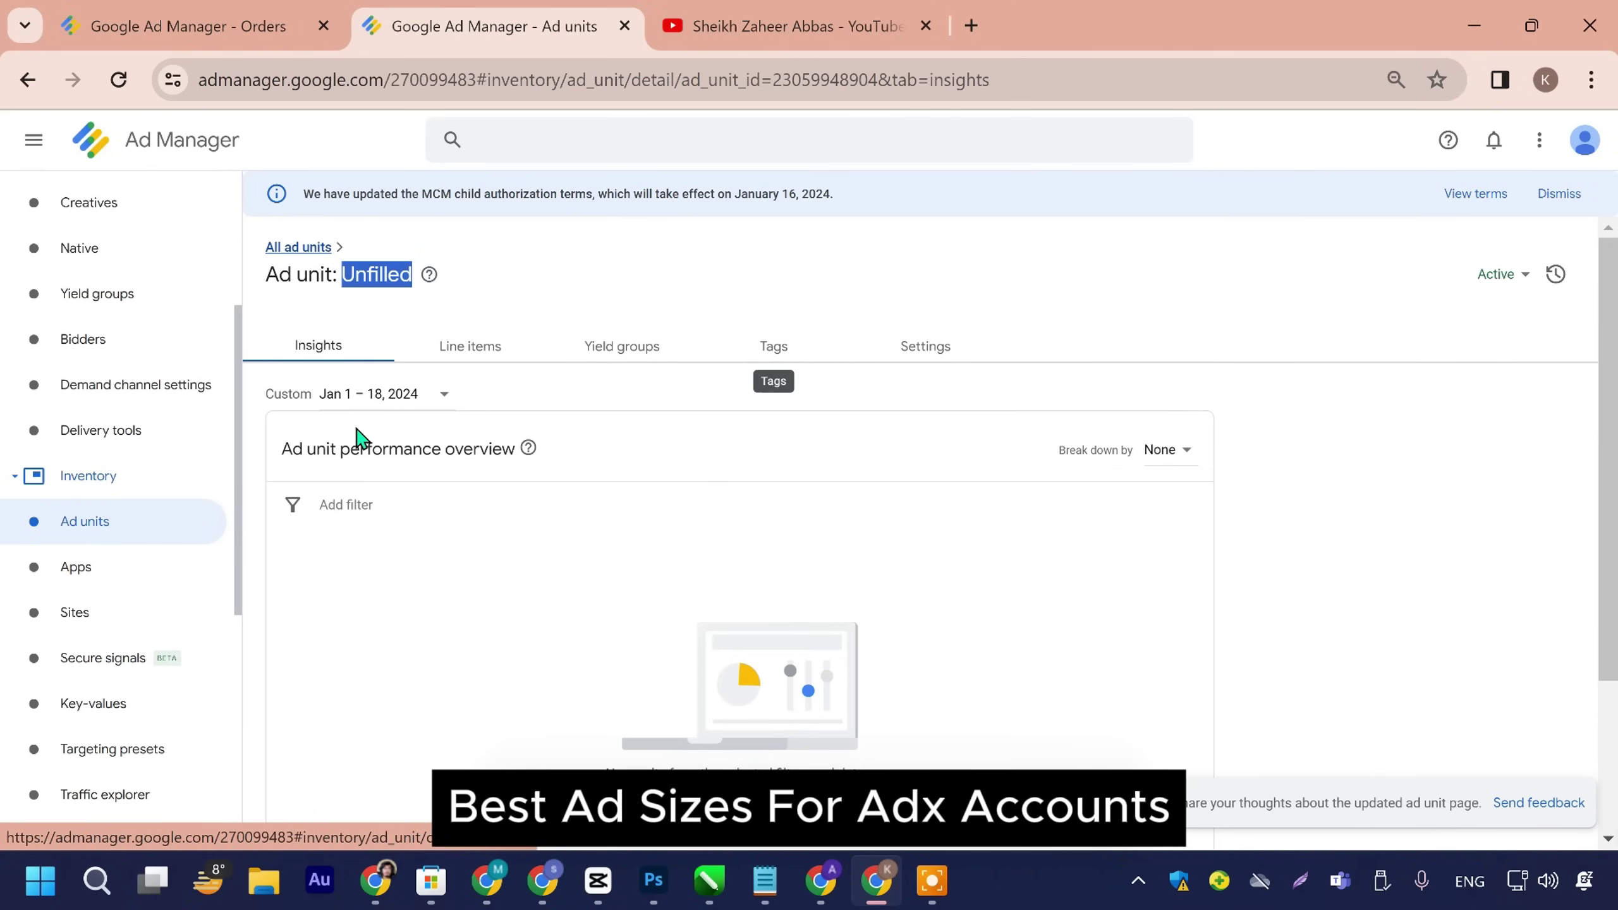
{"action": "right_click", "coordinate": [160, 527]}
{"action": "left_click", "coordinate": [383, 159]}
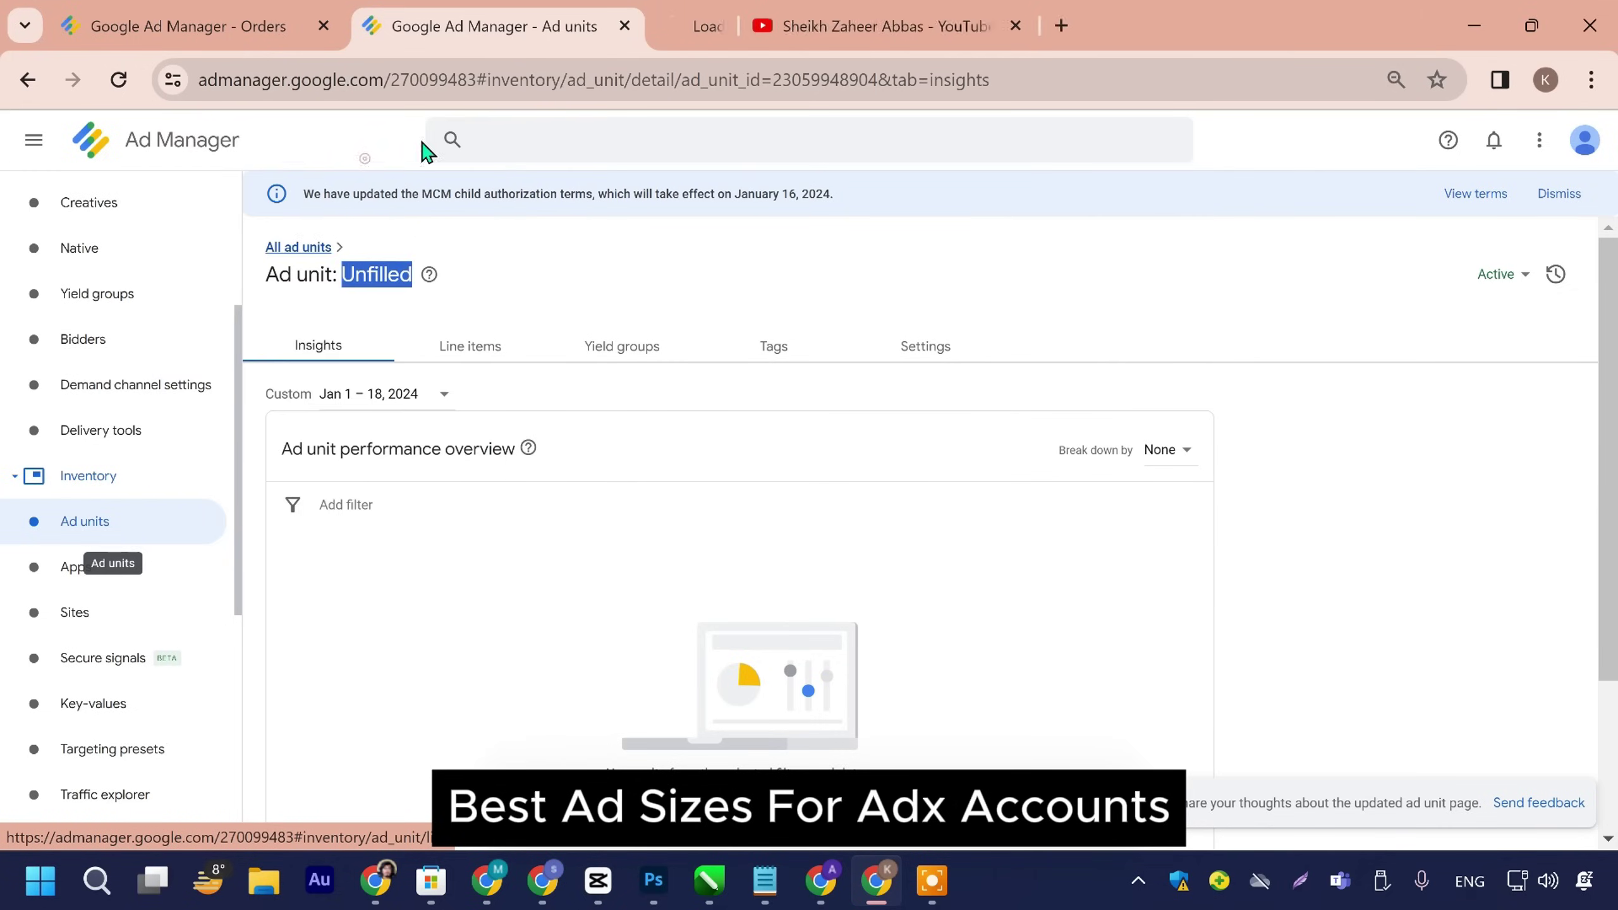
{"action": "left_click", "coordinate": [732, 25]}
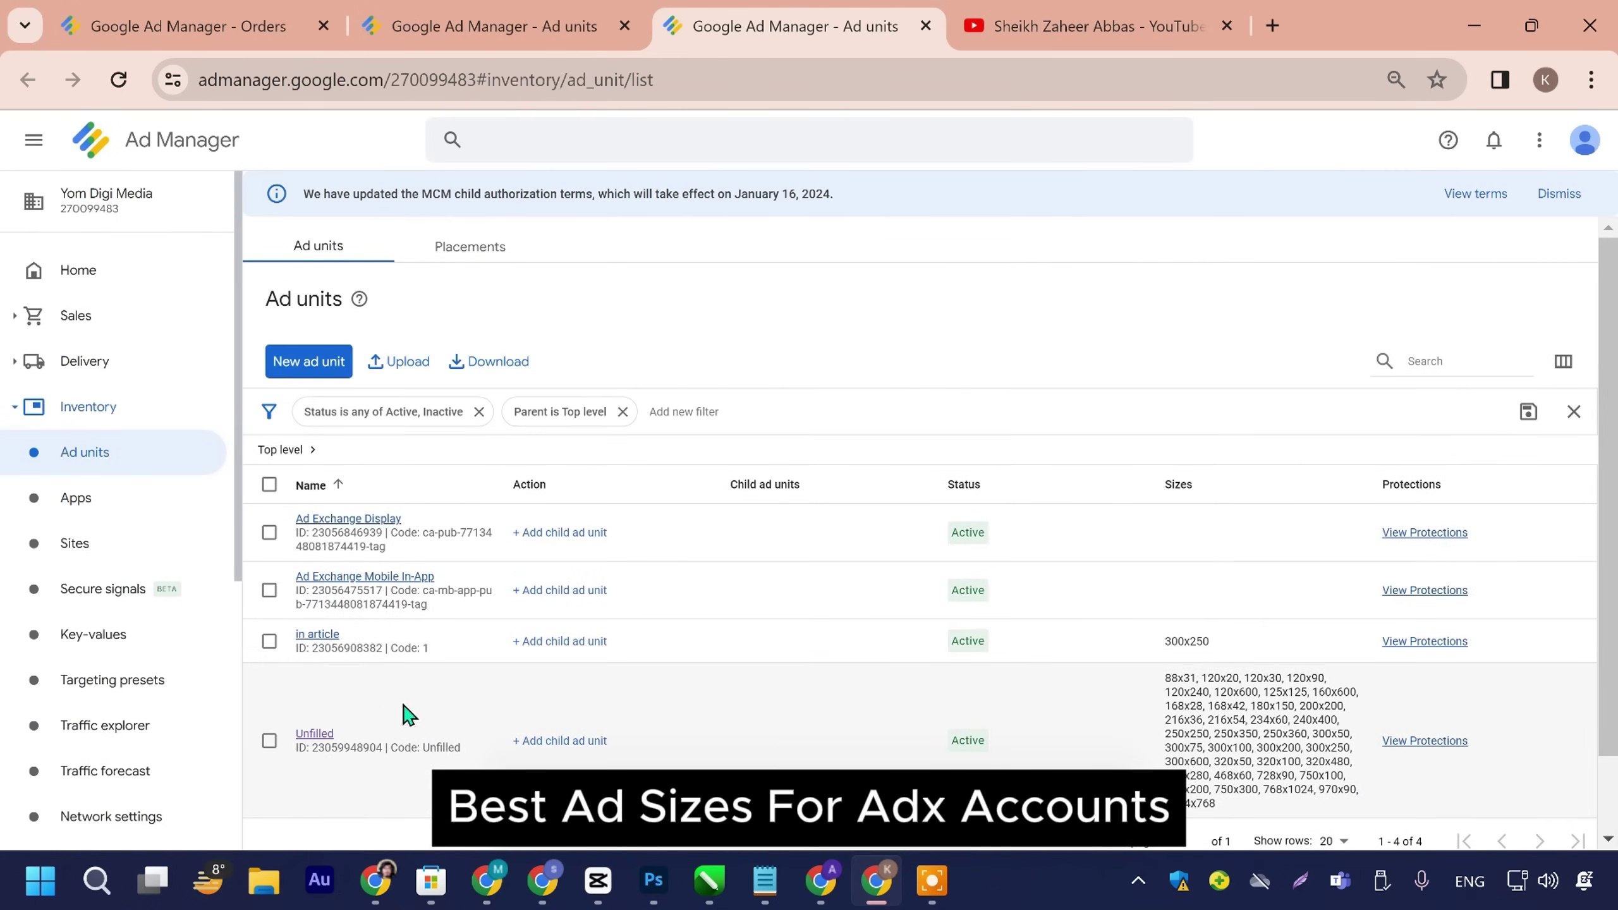
{"action": "mouse_move", "coordinate": [1175, 691]}
{"action": "left_mouse_down"}
{"action": "mouse_move", "coordinate": [1252, 798]}
{"action": "mouse_move", "coordinate": [1172, 695]}
{"action": "left_mouse_up"}
{"action": "left_click", "coordinate": [1176, 691]}
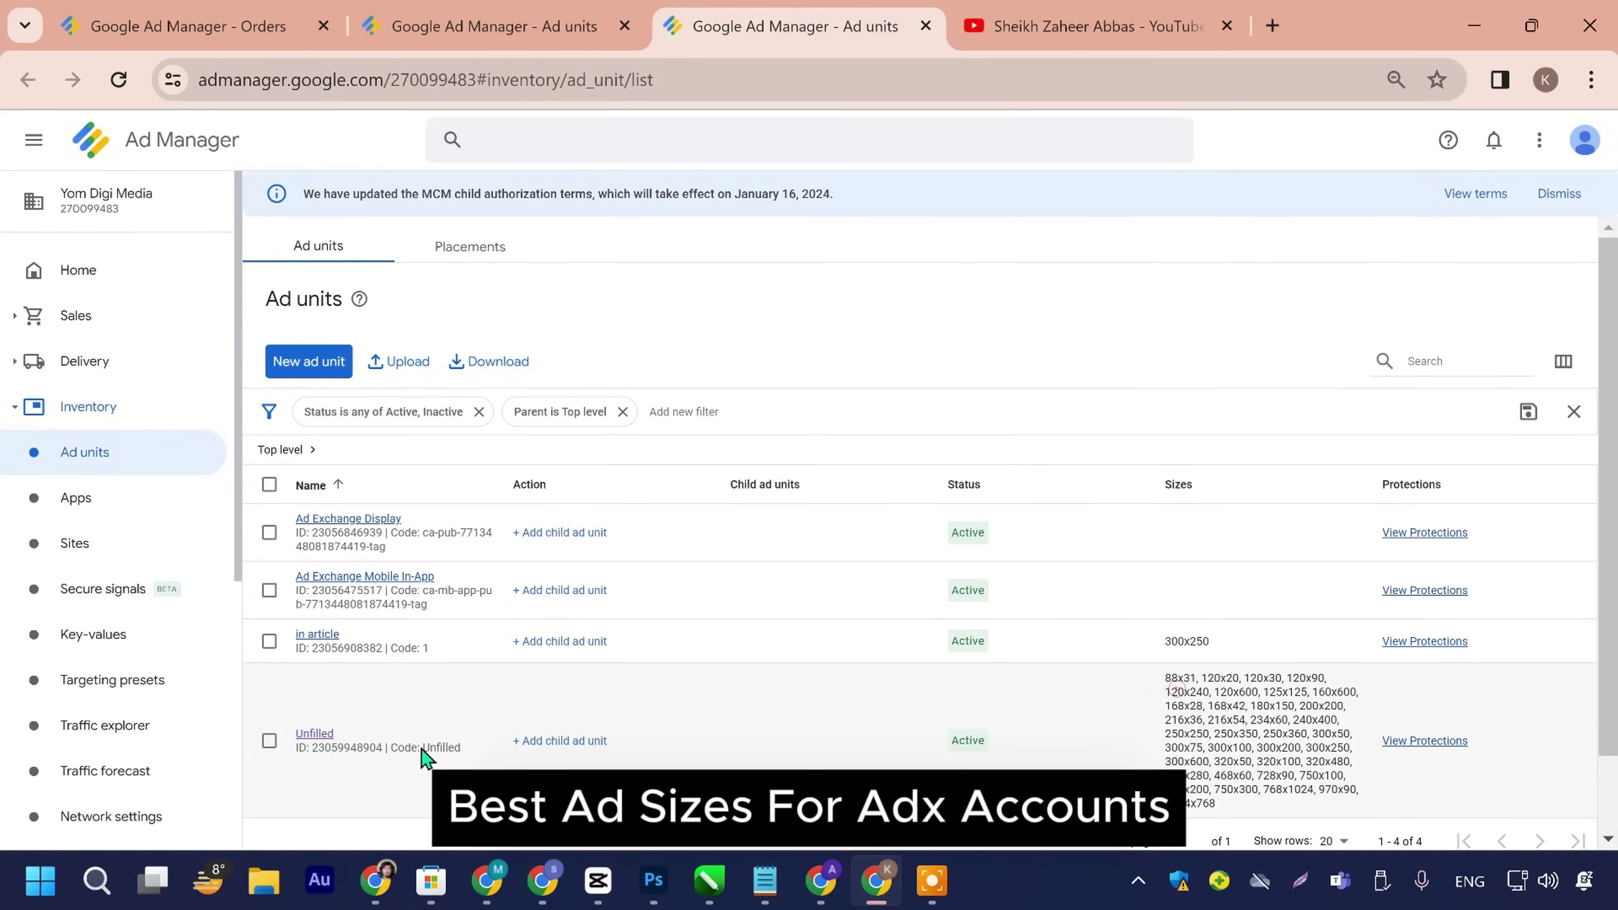
Step: Open the Unfilled ad unit from the list and show its tag generation settings
{"action": "left_click", "coordinate": [315, 734]}
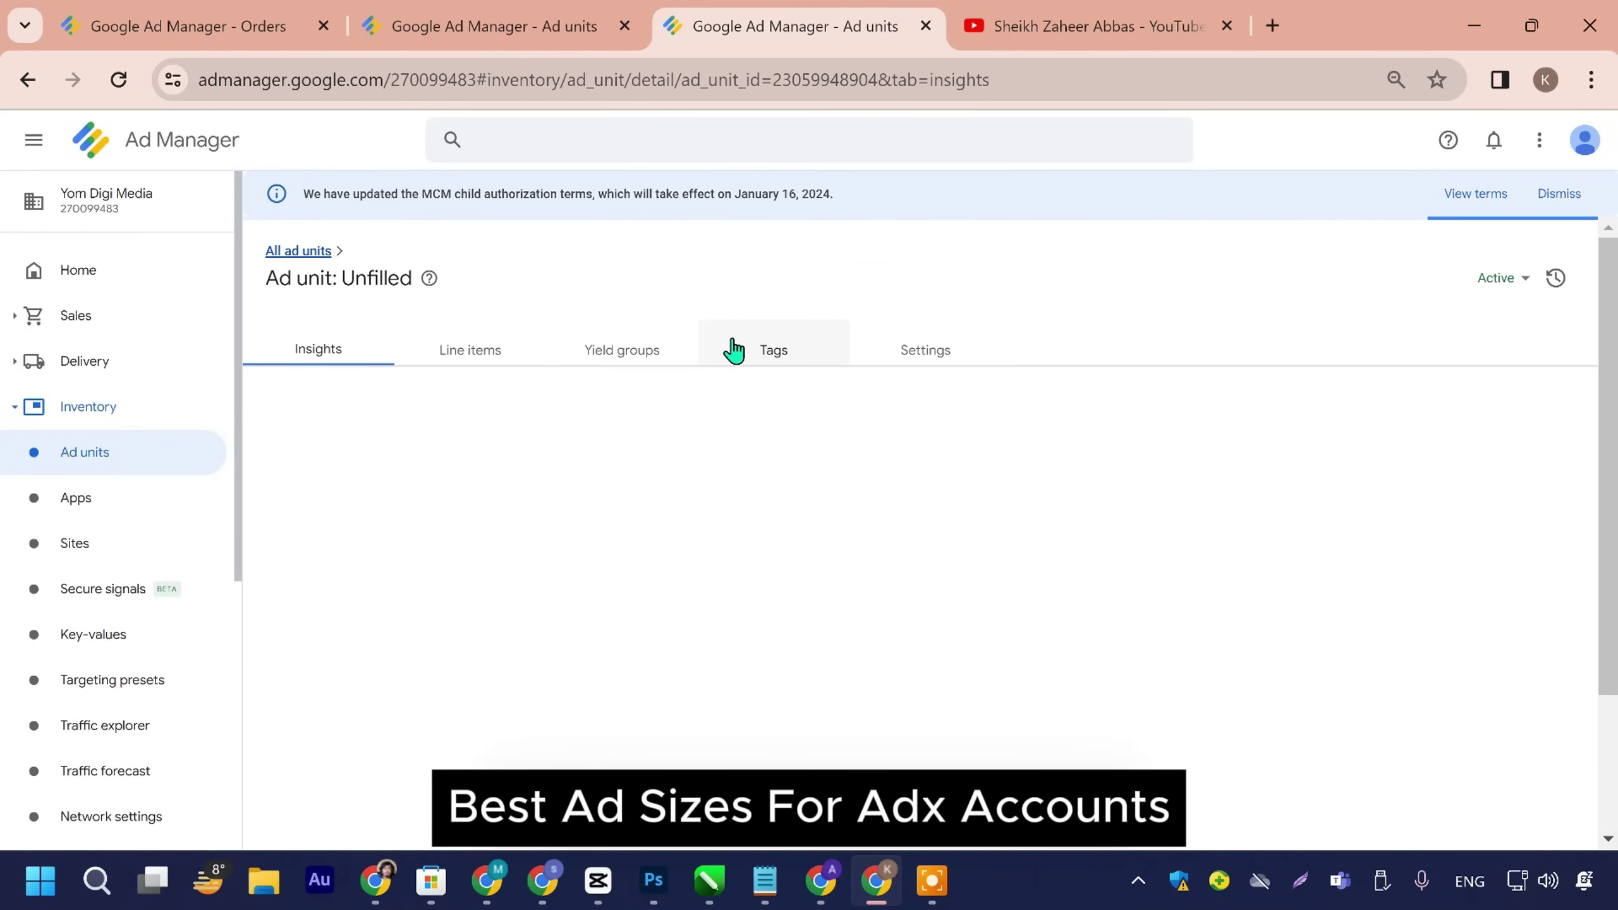
{"action": "key", "text": "ctrl+shift+Tab"}
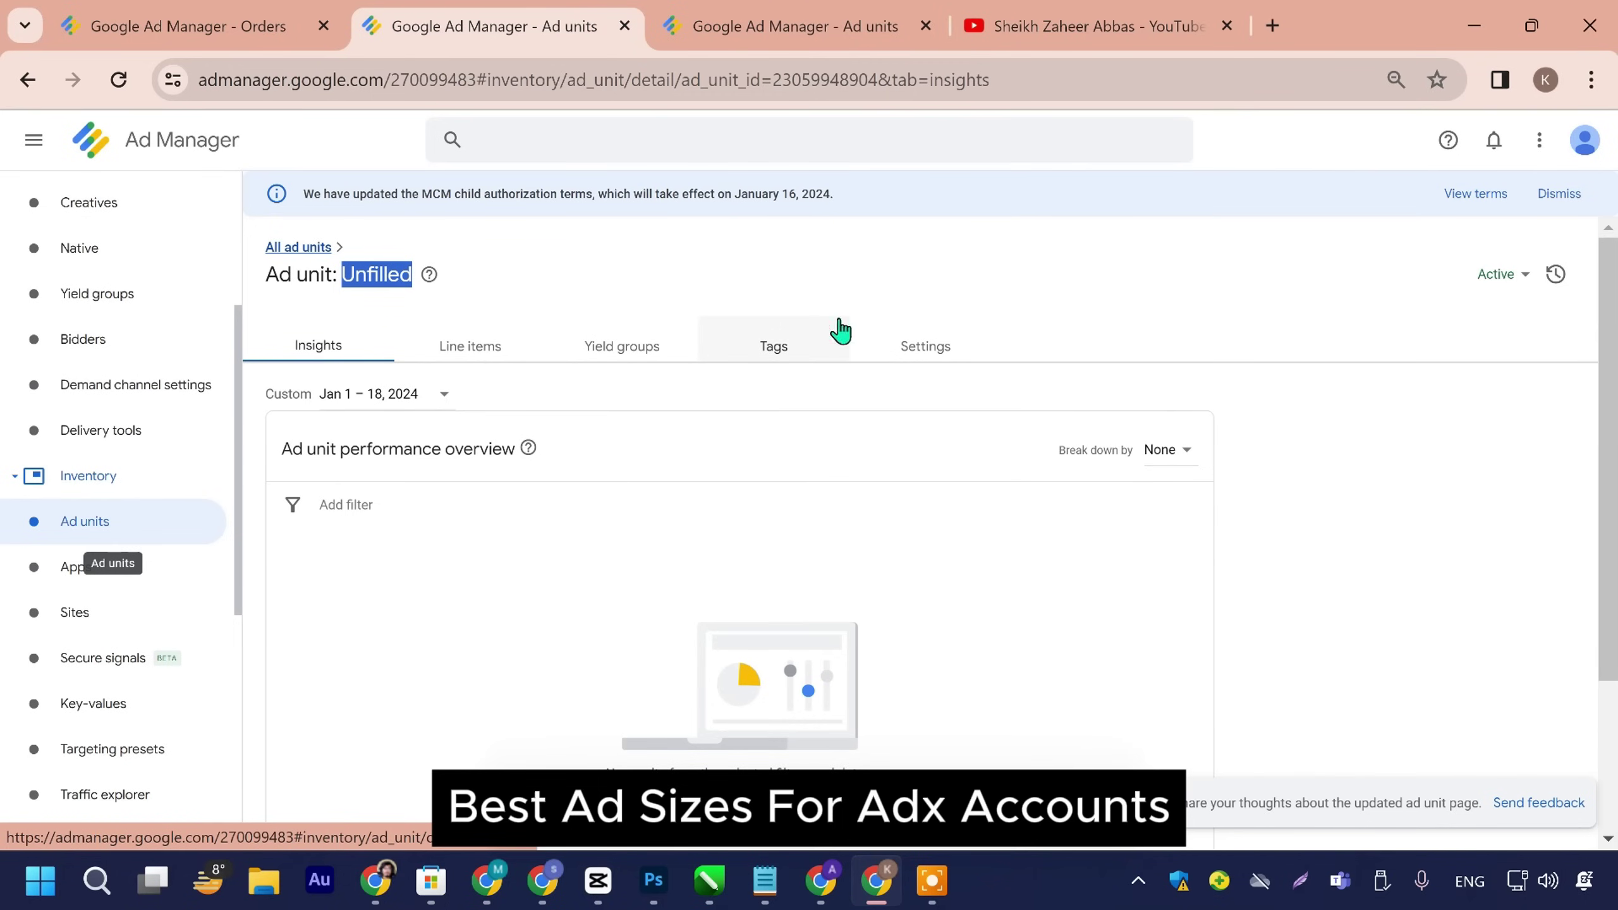
{"action": "left_click", "coordinate": [796, 13]}
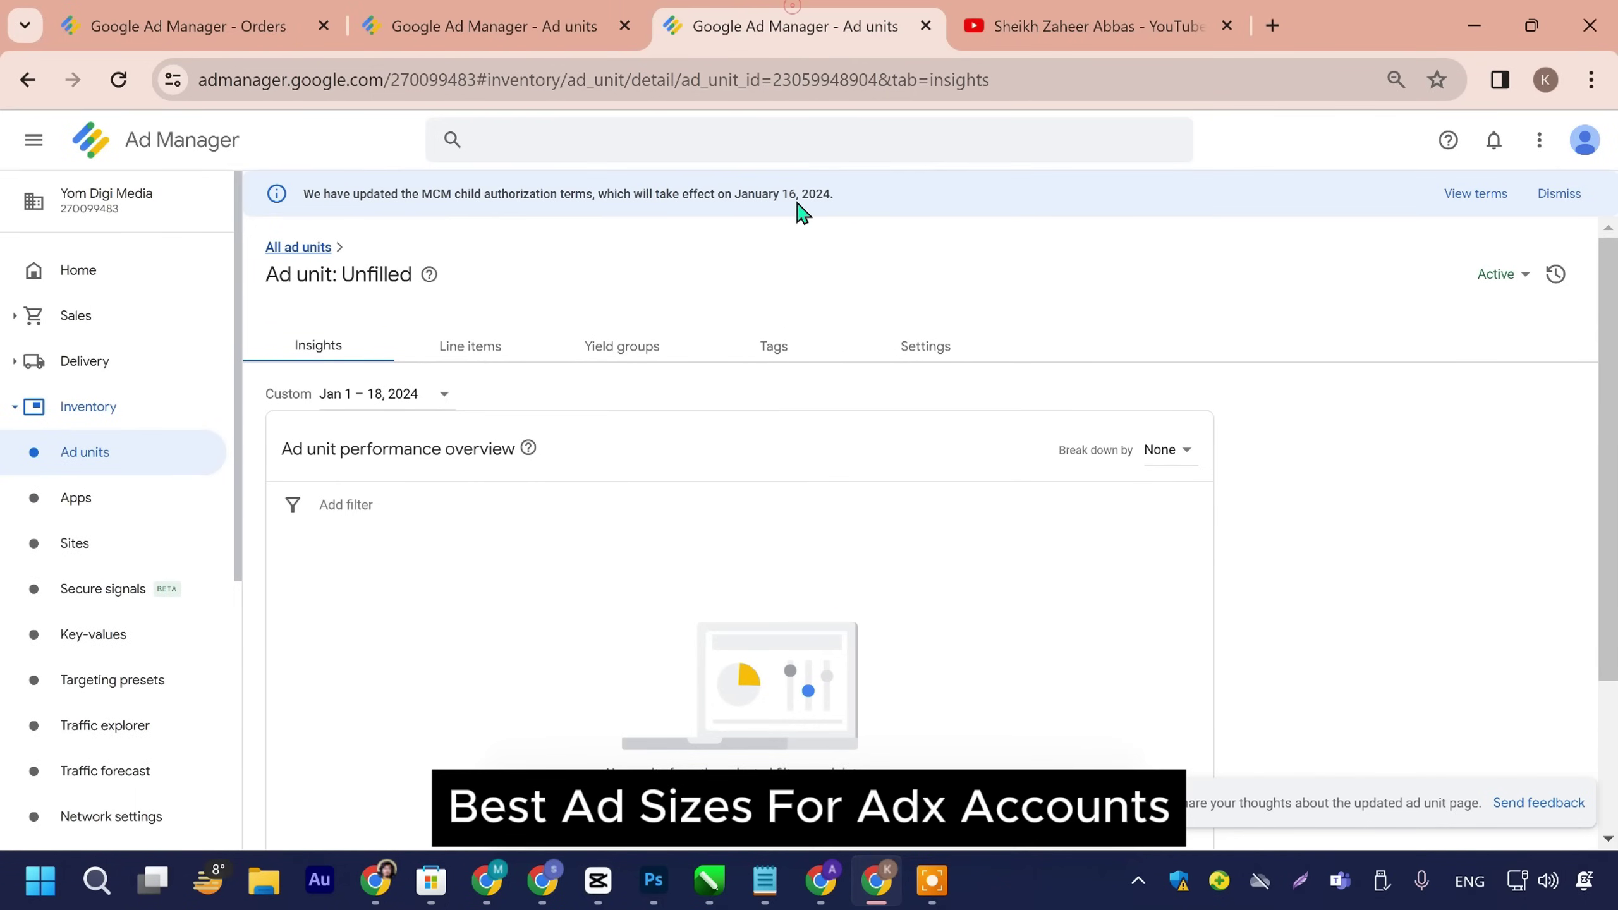
{"action": "left_click", "coordinate": [793, 362]}
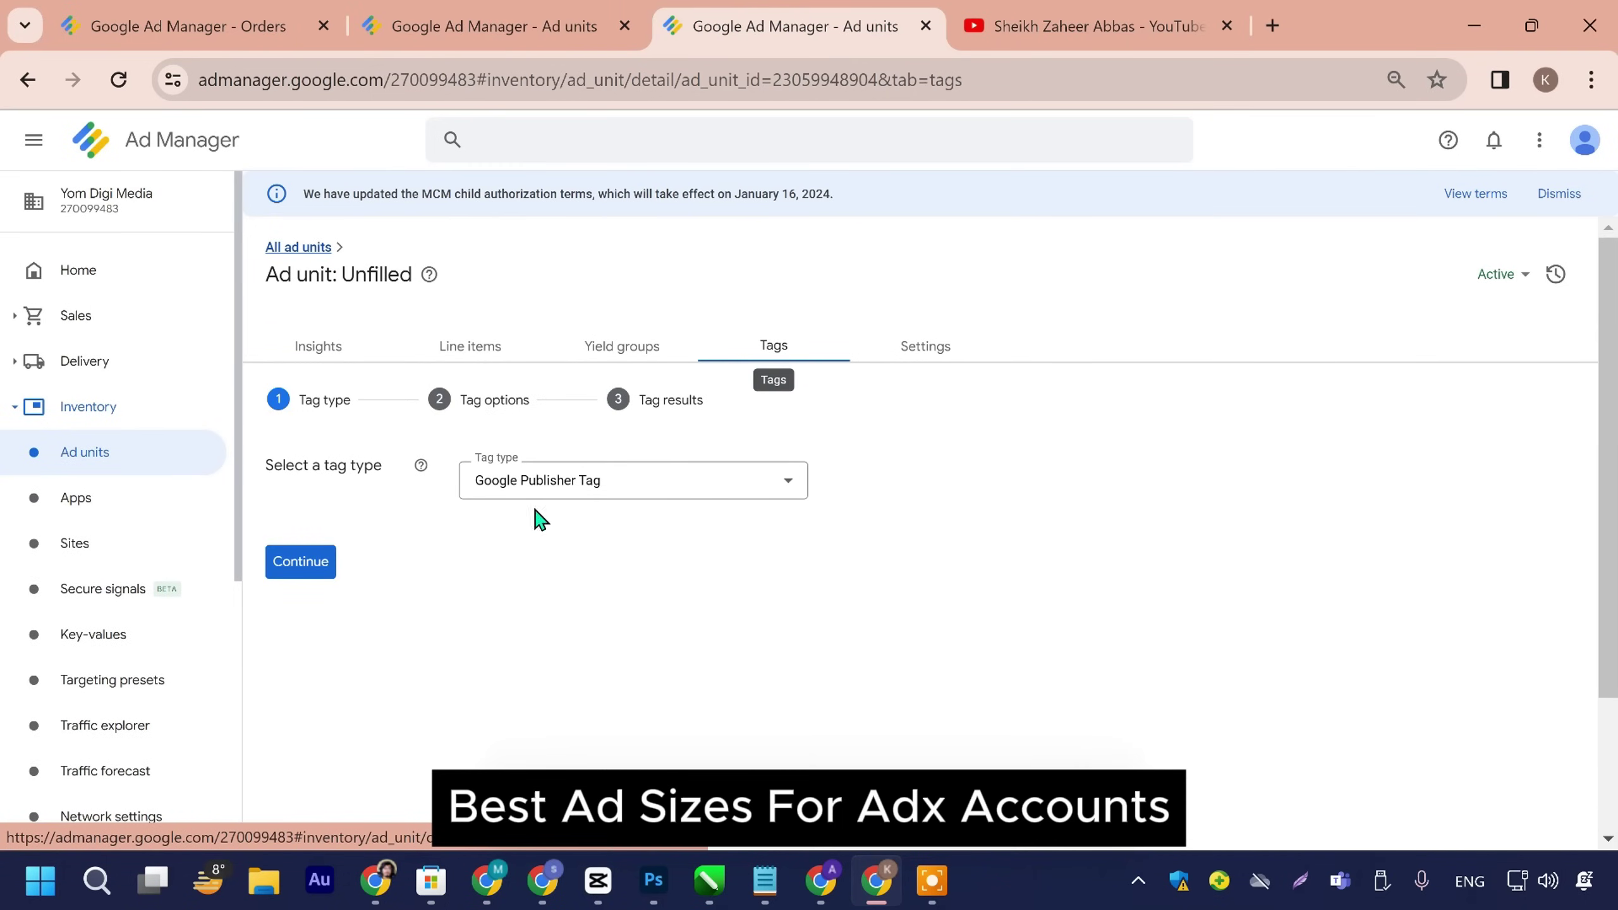
Step: Set the tag type to AMP Tag and look over the other available tag types
{"action": "left_click", "coordinate": [631, 494]}
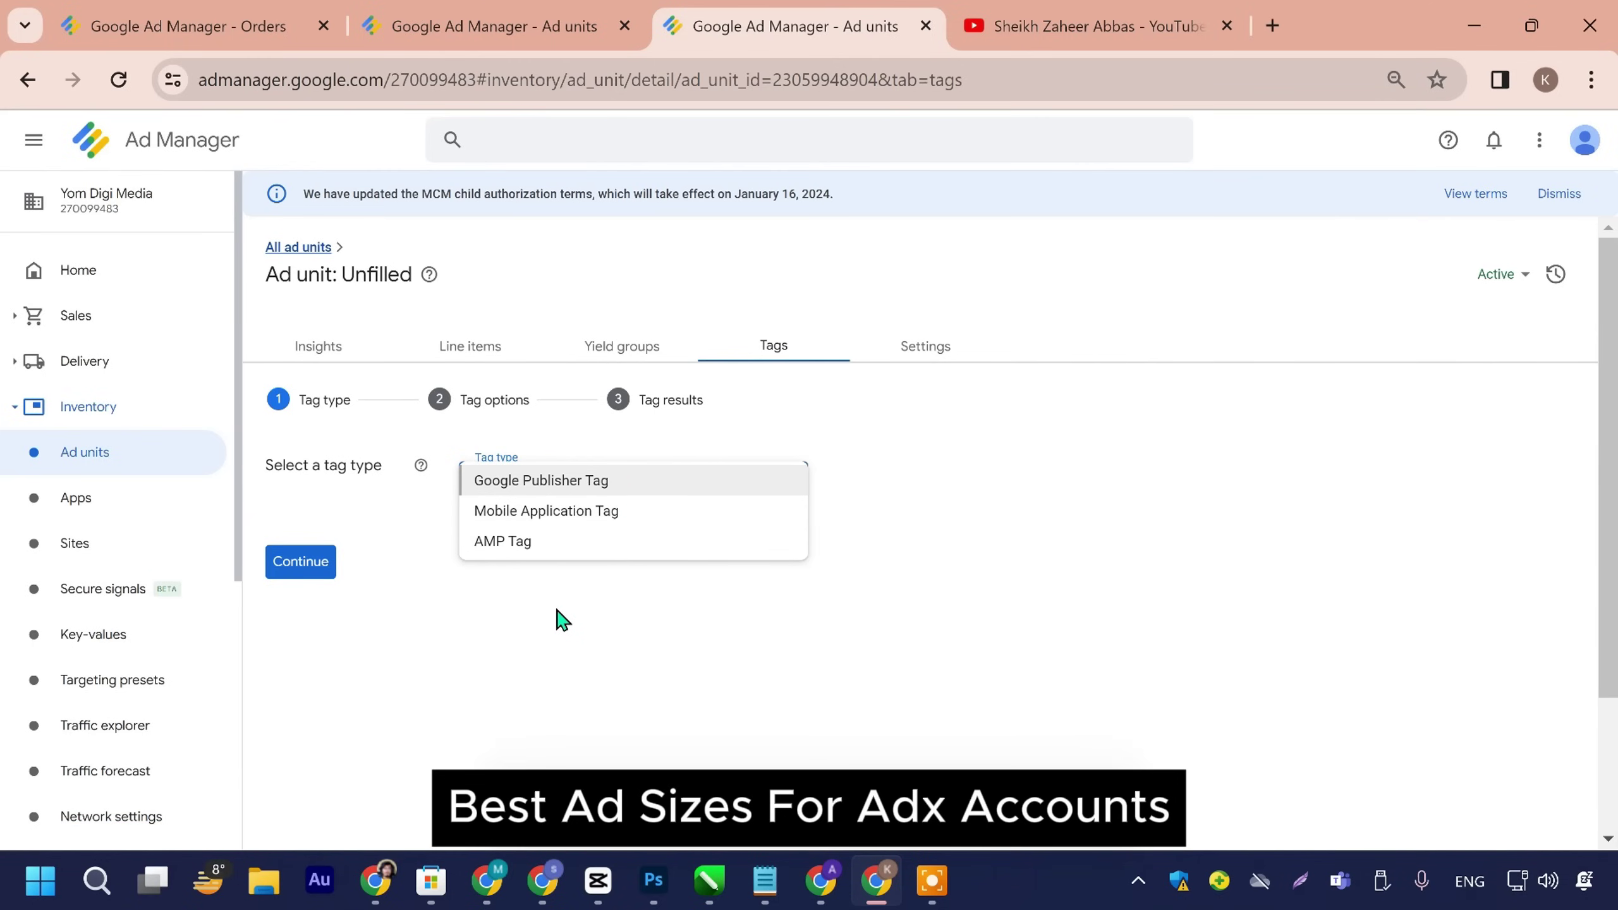
{"action": "left_click", "coordinate": [495, 547]}
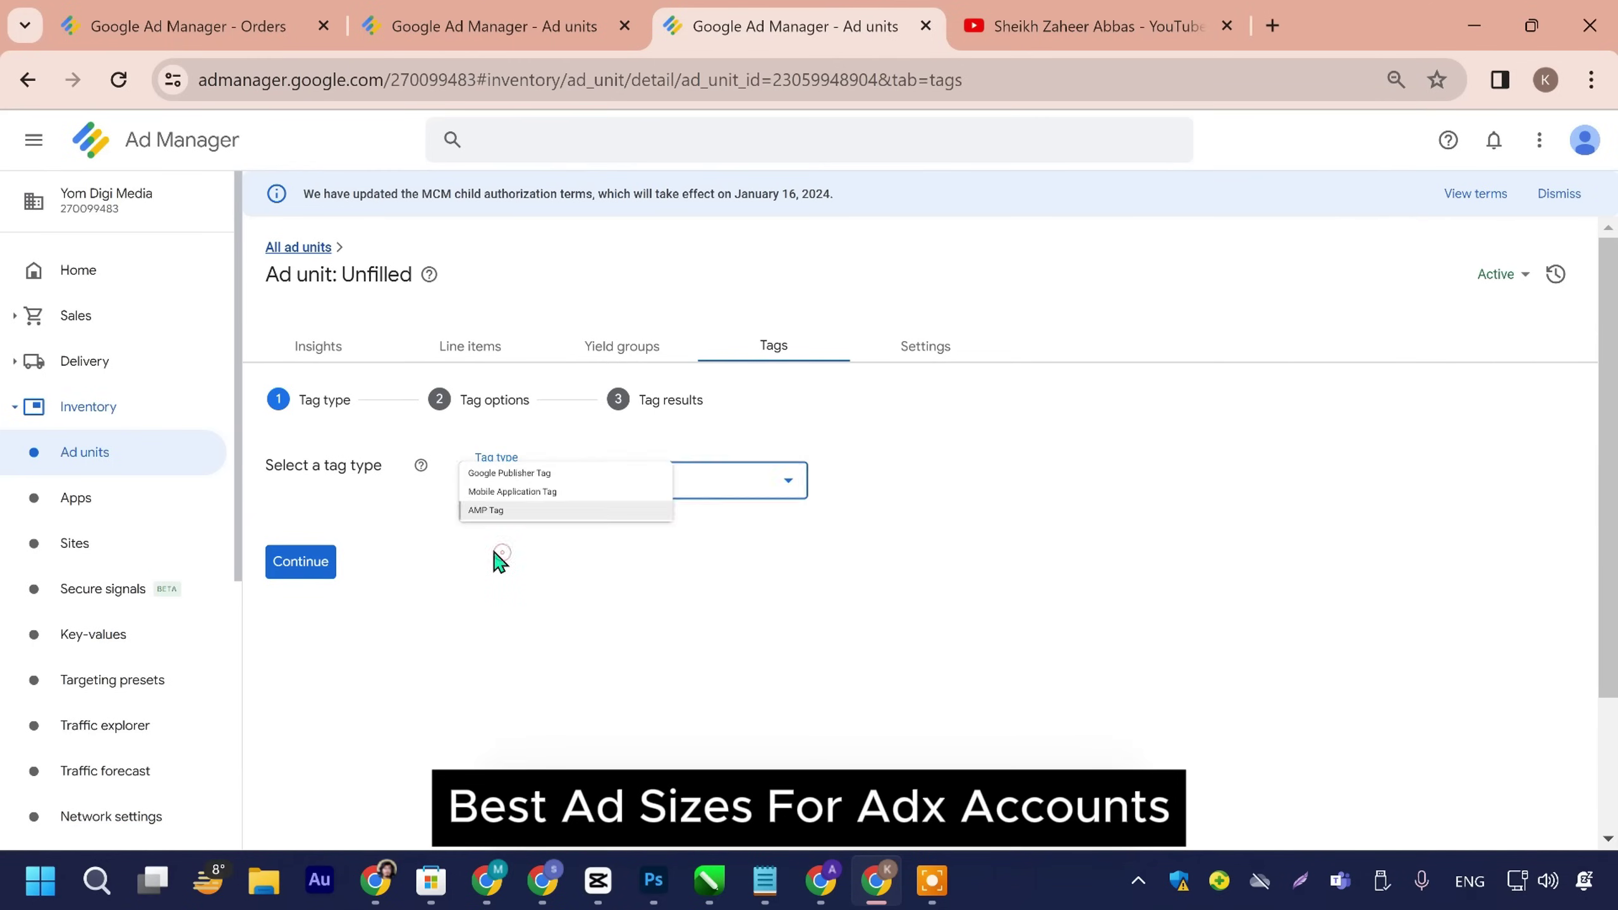
{"action": "left_click", "coordinate": [570, 496]}
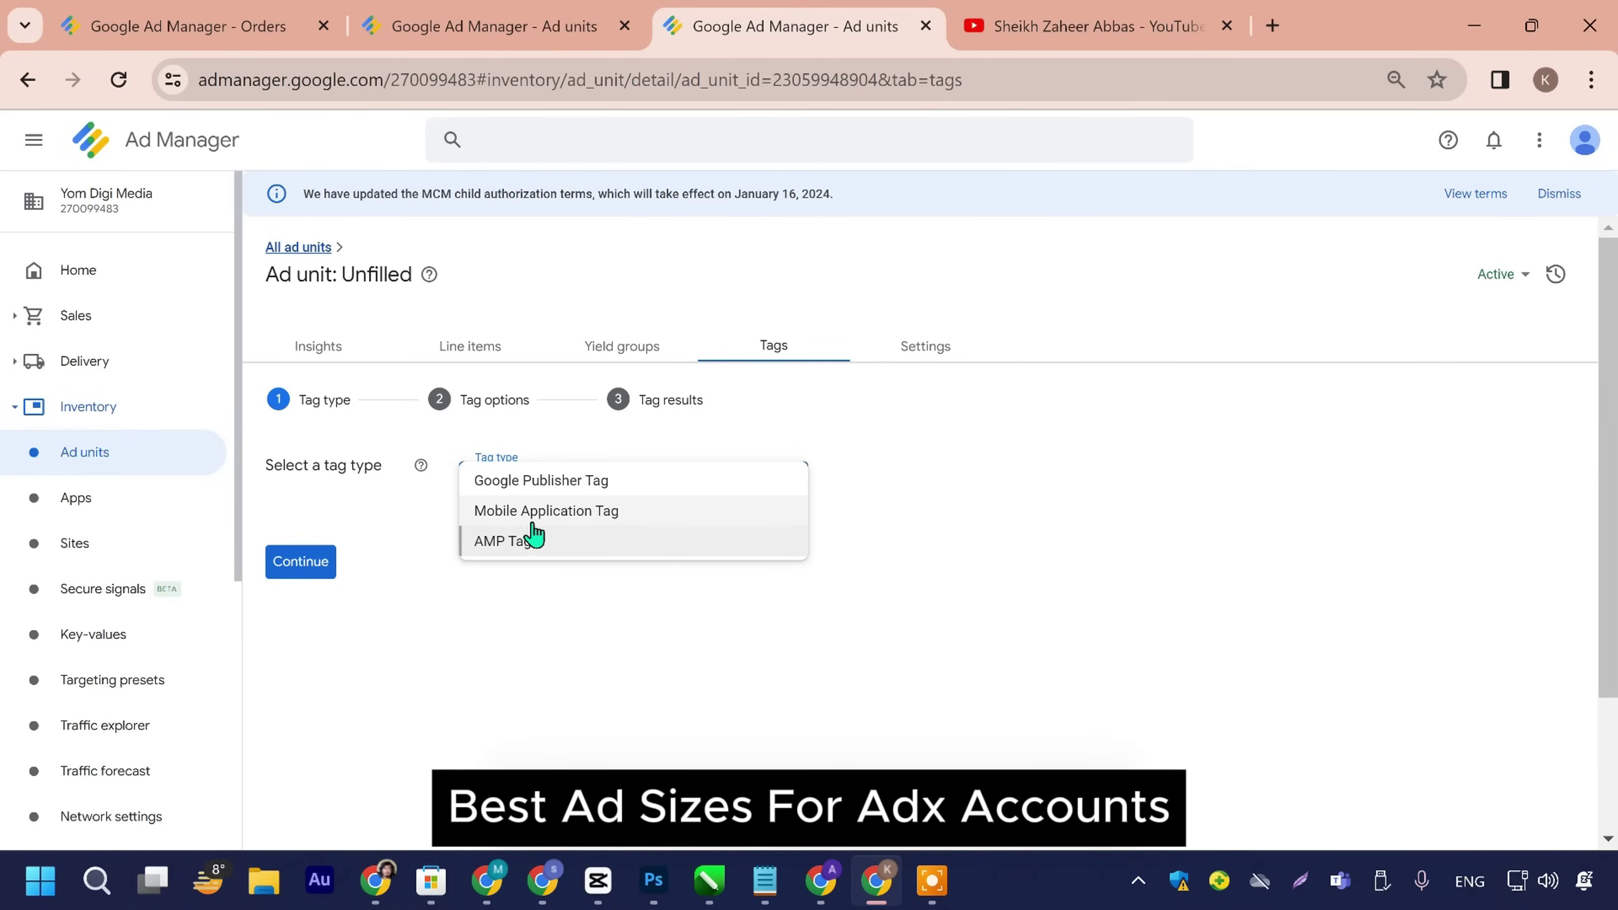
{"action": "left_click", "coordinate": [950, 514]}
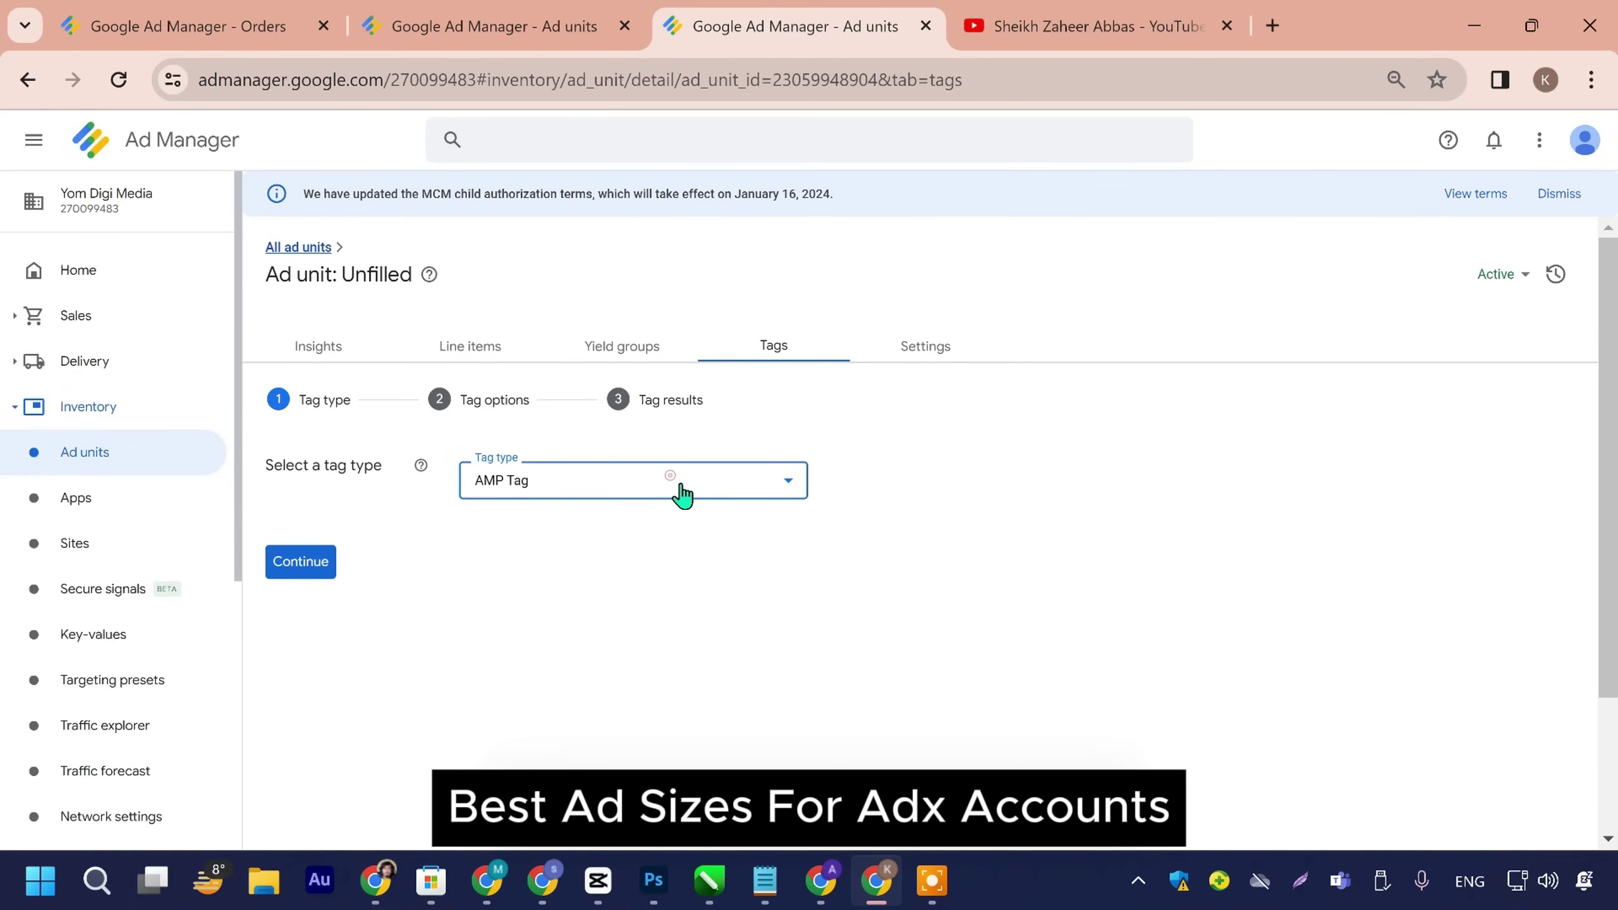
Step: Set the tag type to Google Publisher Tag and continue to the tag options
{"action": "left_click", "coordinate": [560, 488]}
{"action": "left_click_drag", "start_coordinate": [559, 473], "coordinate": [656, 476]}
{"action": "left_click", "coordinate": [301, 570]}
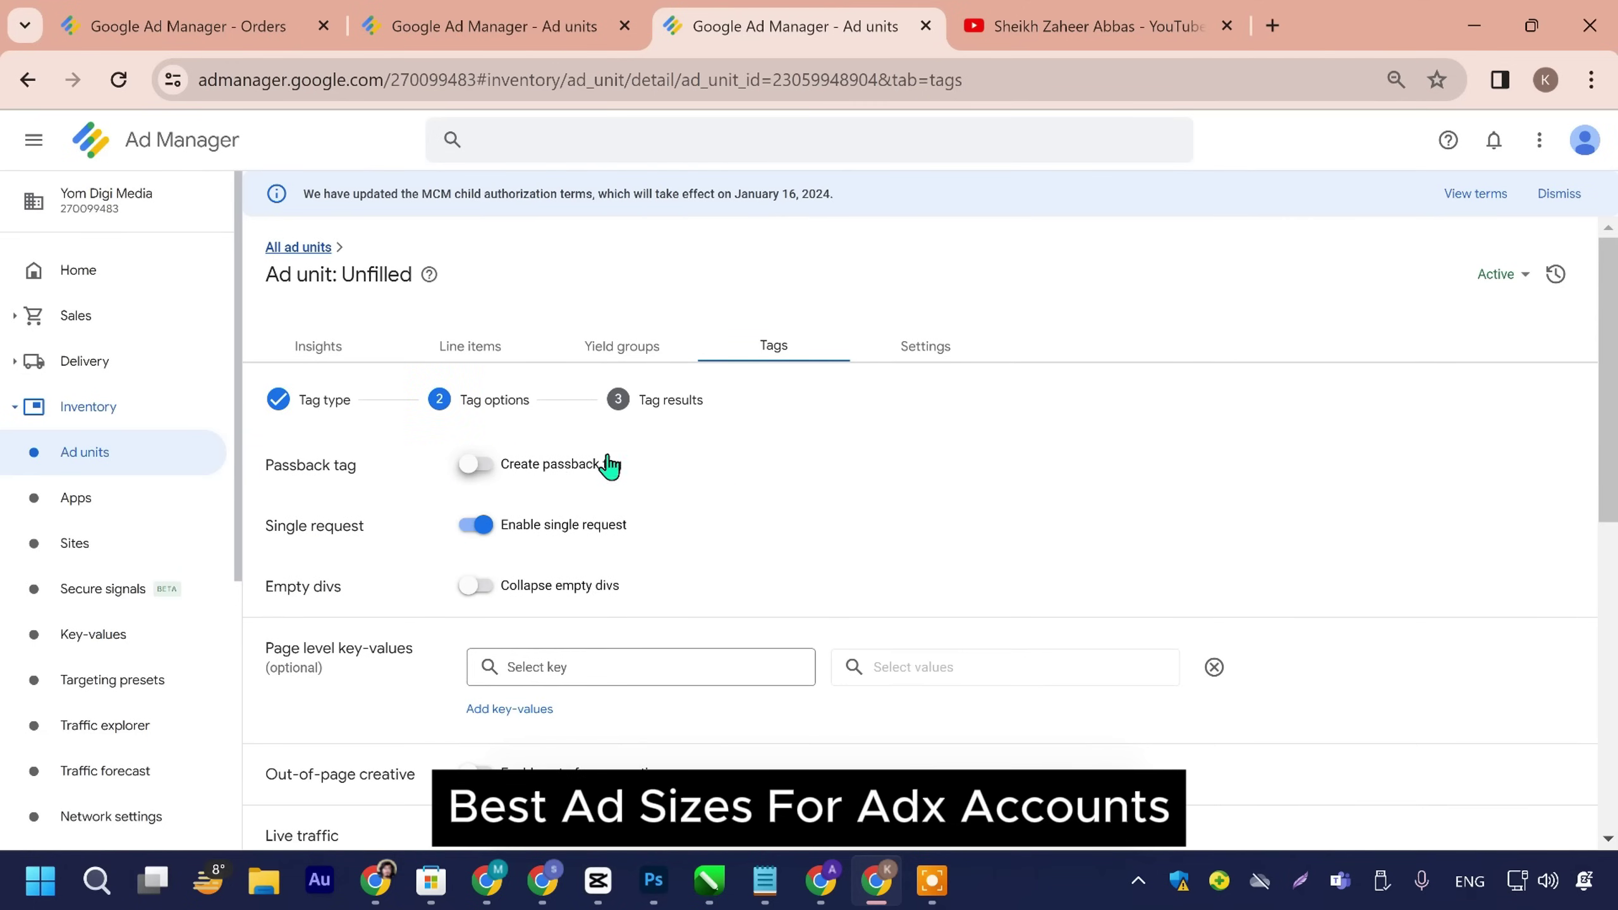
Step: Turn off single request for the Unfilled ad unit's tag and continue to the tag results
{"action": "left_click", "coordinate": [489, 536]}
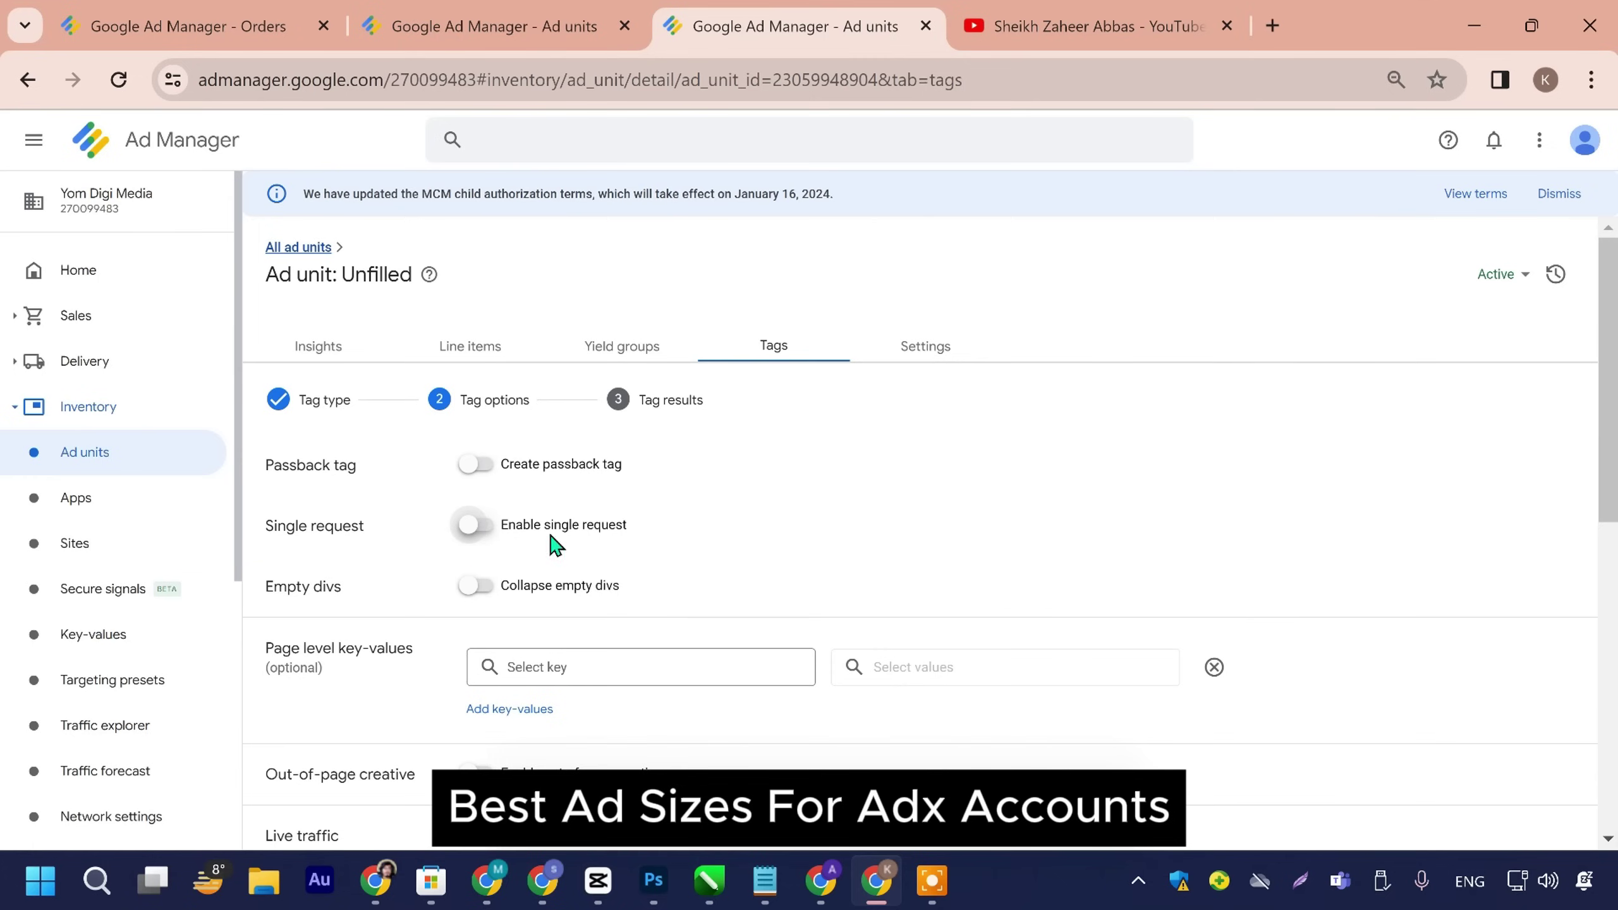
{"action": "scroll", "coordinate": [666, 536], "scroll_direction": "down", "scroll_amount": 4}
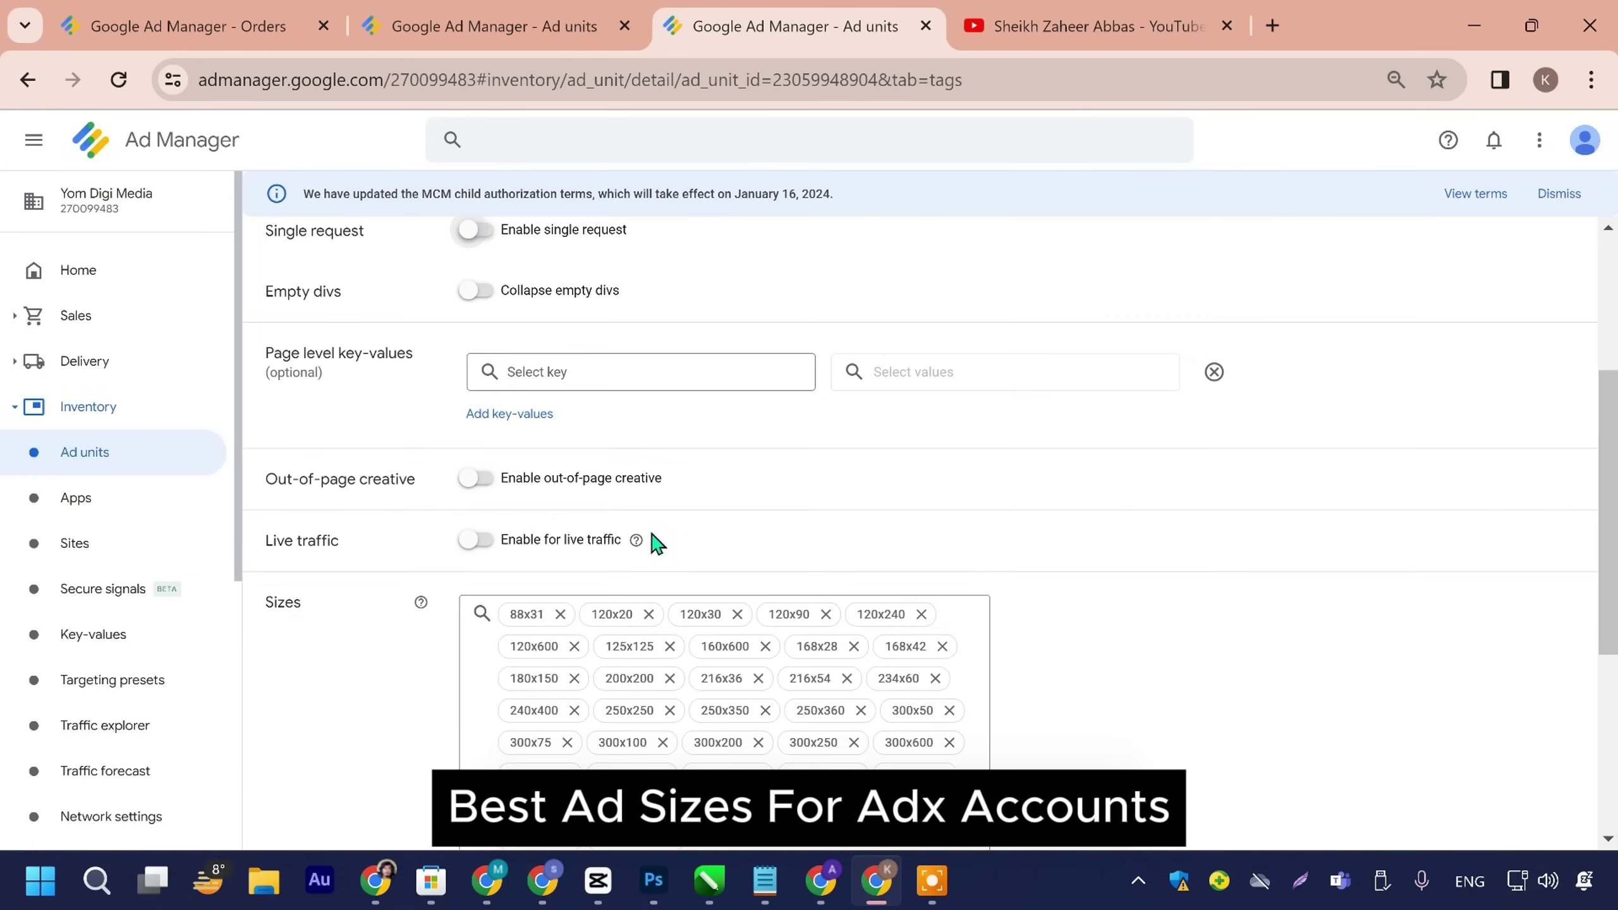
{"action": "scroll", "coordinate": [623, 532], "scroll_direction": "up", "scroll_amount": 4}
{"action": "scroll", "coordinate": [573, 542], "scroll_direction": "down", "scroll_amount": 9}
{"action": "left_click", "coordinate": [364, 701]}
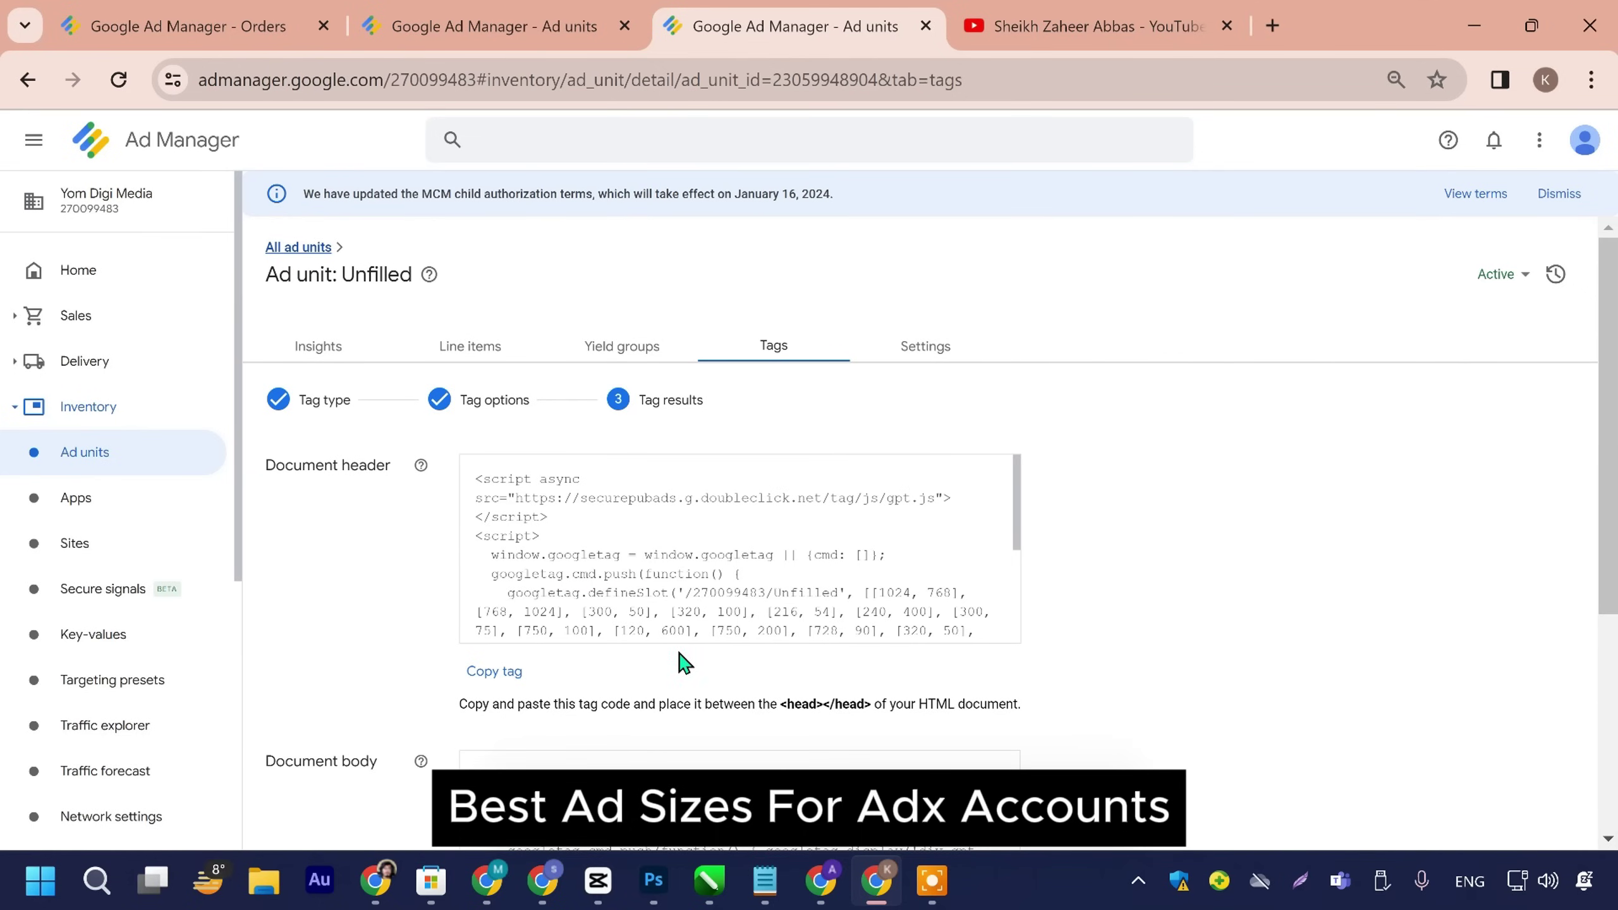
{"action": "scroll", "coordinate": [690, 689], "scroll_direction": "down", "scroll_amount": 3}
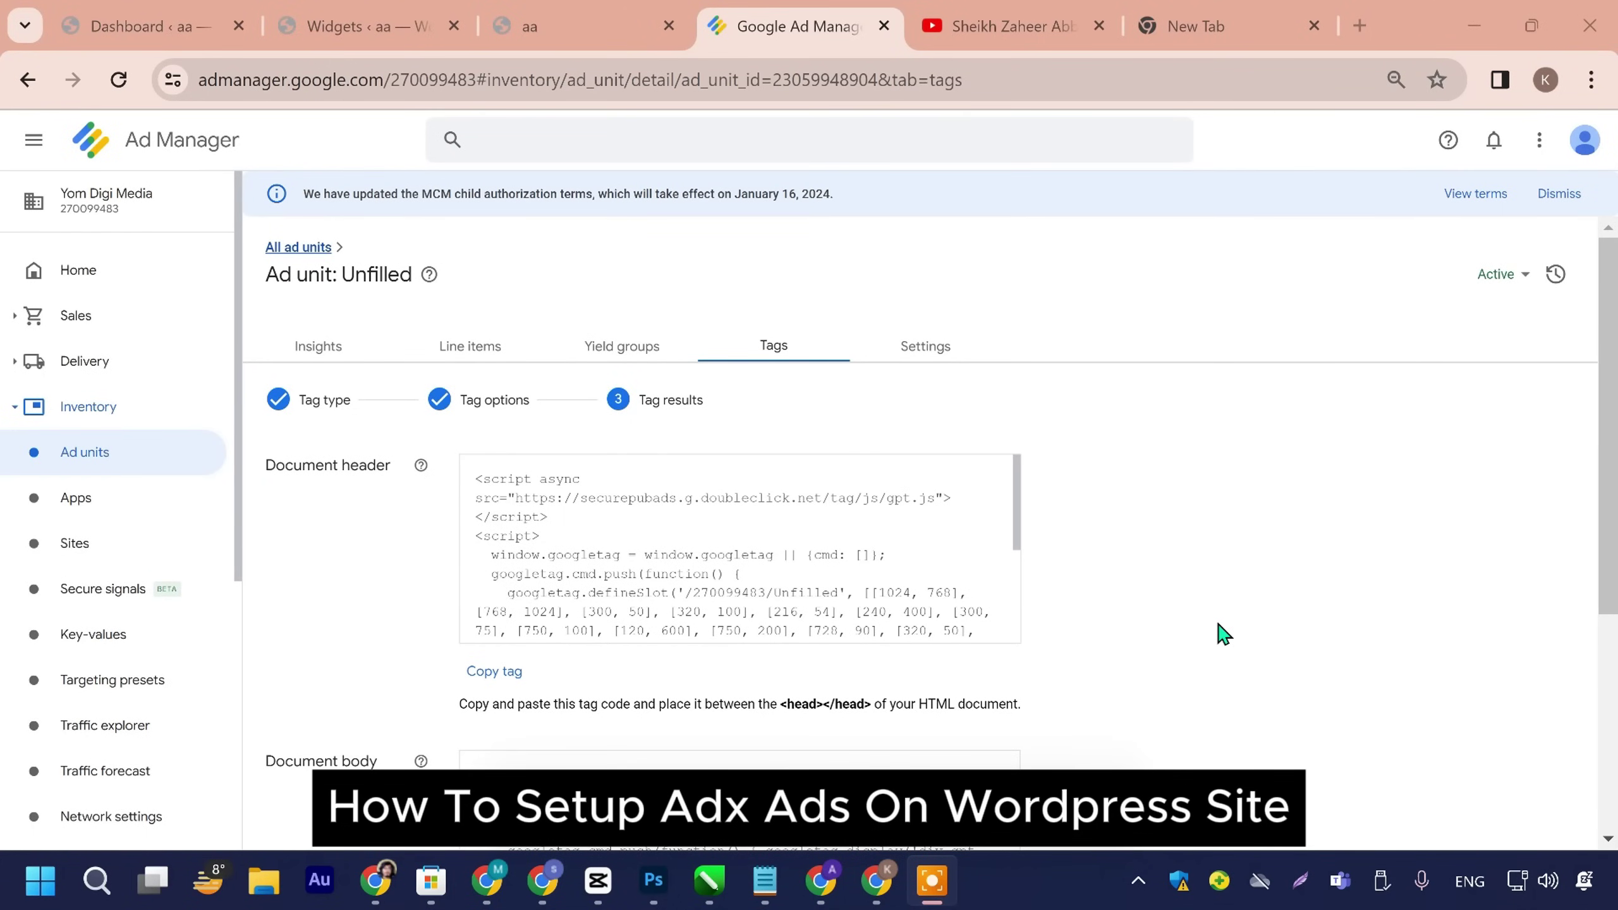
Step: Switch to the fun92.org site and view the ad areas near the start of its home page
{"action": "left_click", "coordinate": [586, 26]}
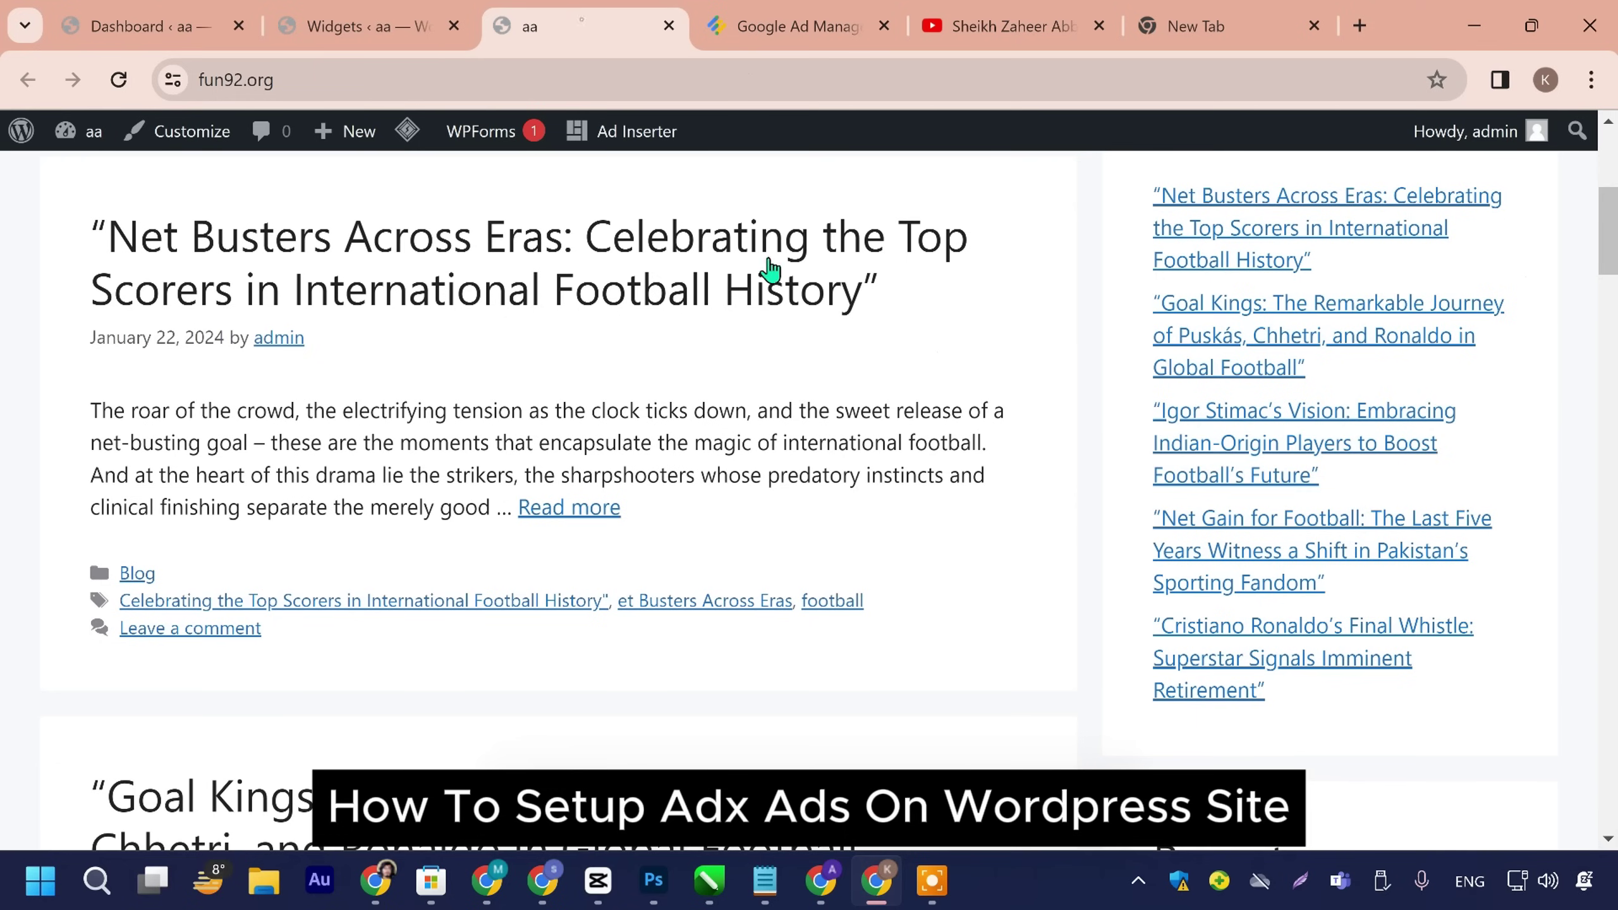
{"action": "scroll", "coordinate": [1573, 298], "scroll_direction": "up", "scroll_amount": 1}
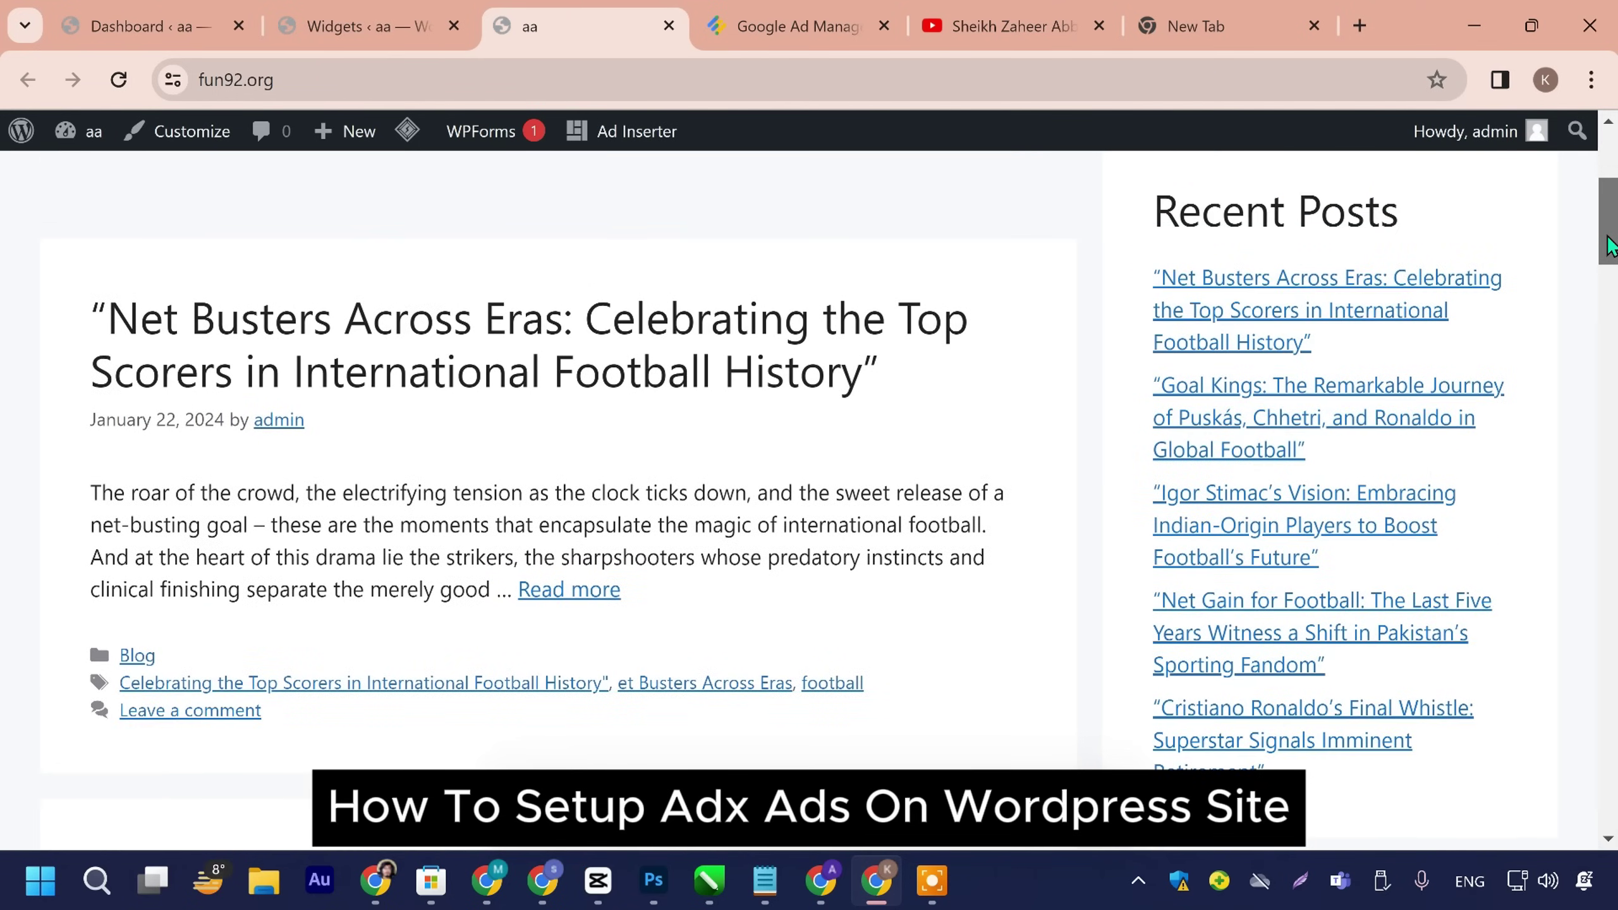
{"action": "scroll", "coordinate": [1184, 418], "scroll_direction": "up", "scroll_amount": 3}
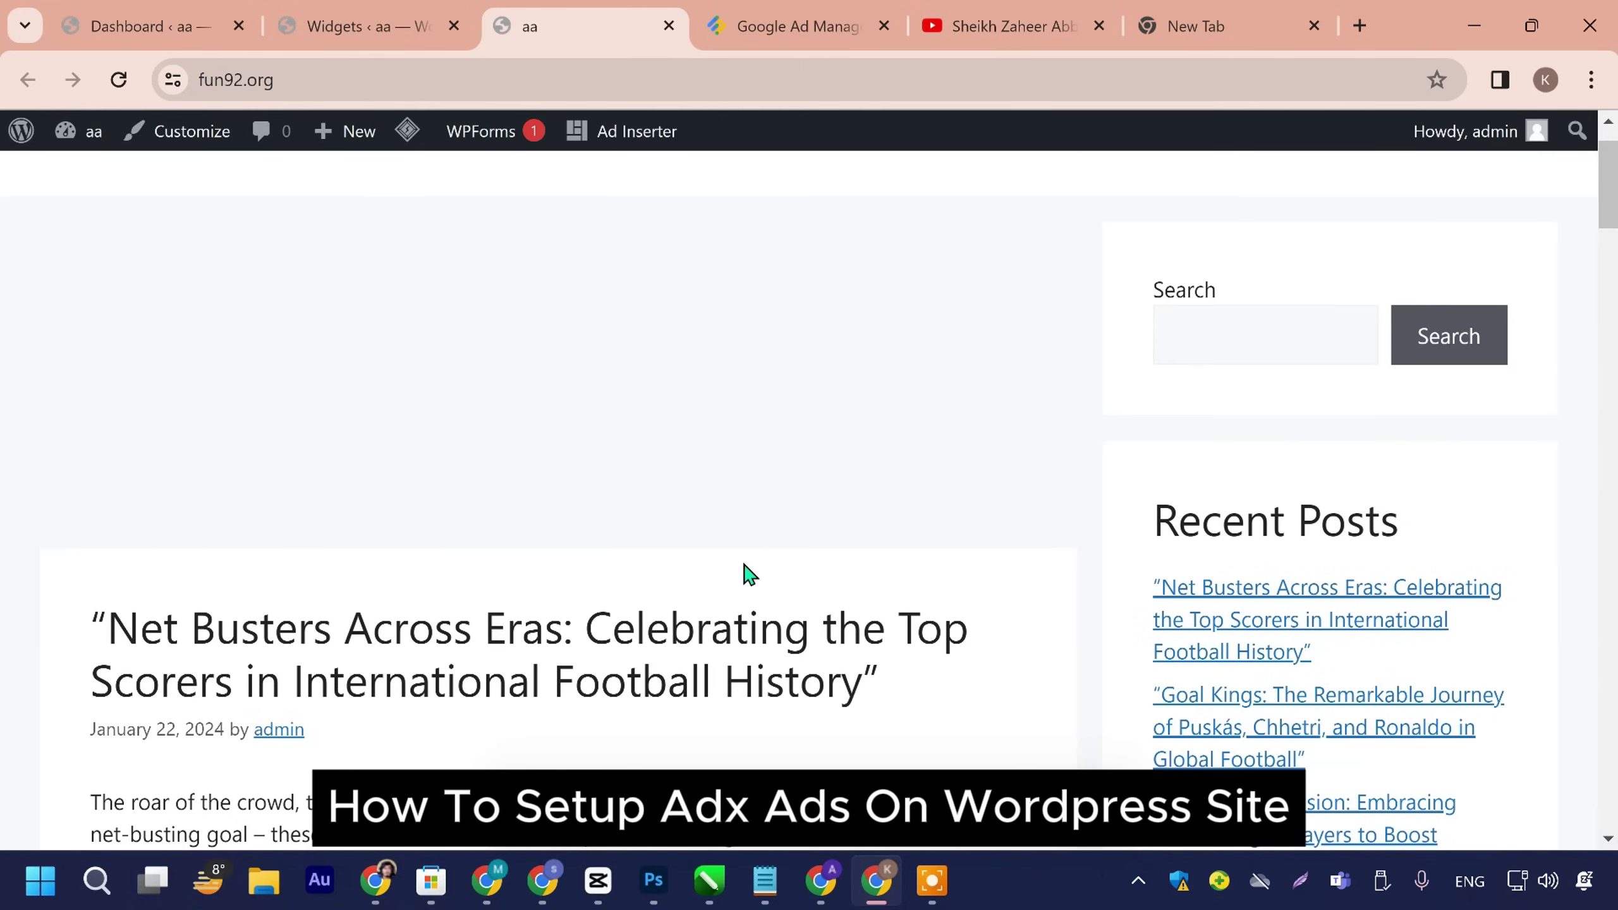
Step: Open the Ad Manager orders list in a new browser tab and check the Delivering and My orders filters
{"action": "left_click", "coordinate": [770, 28]}
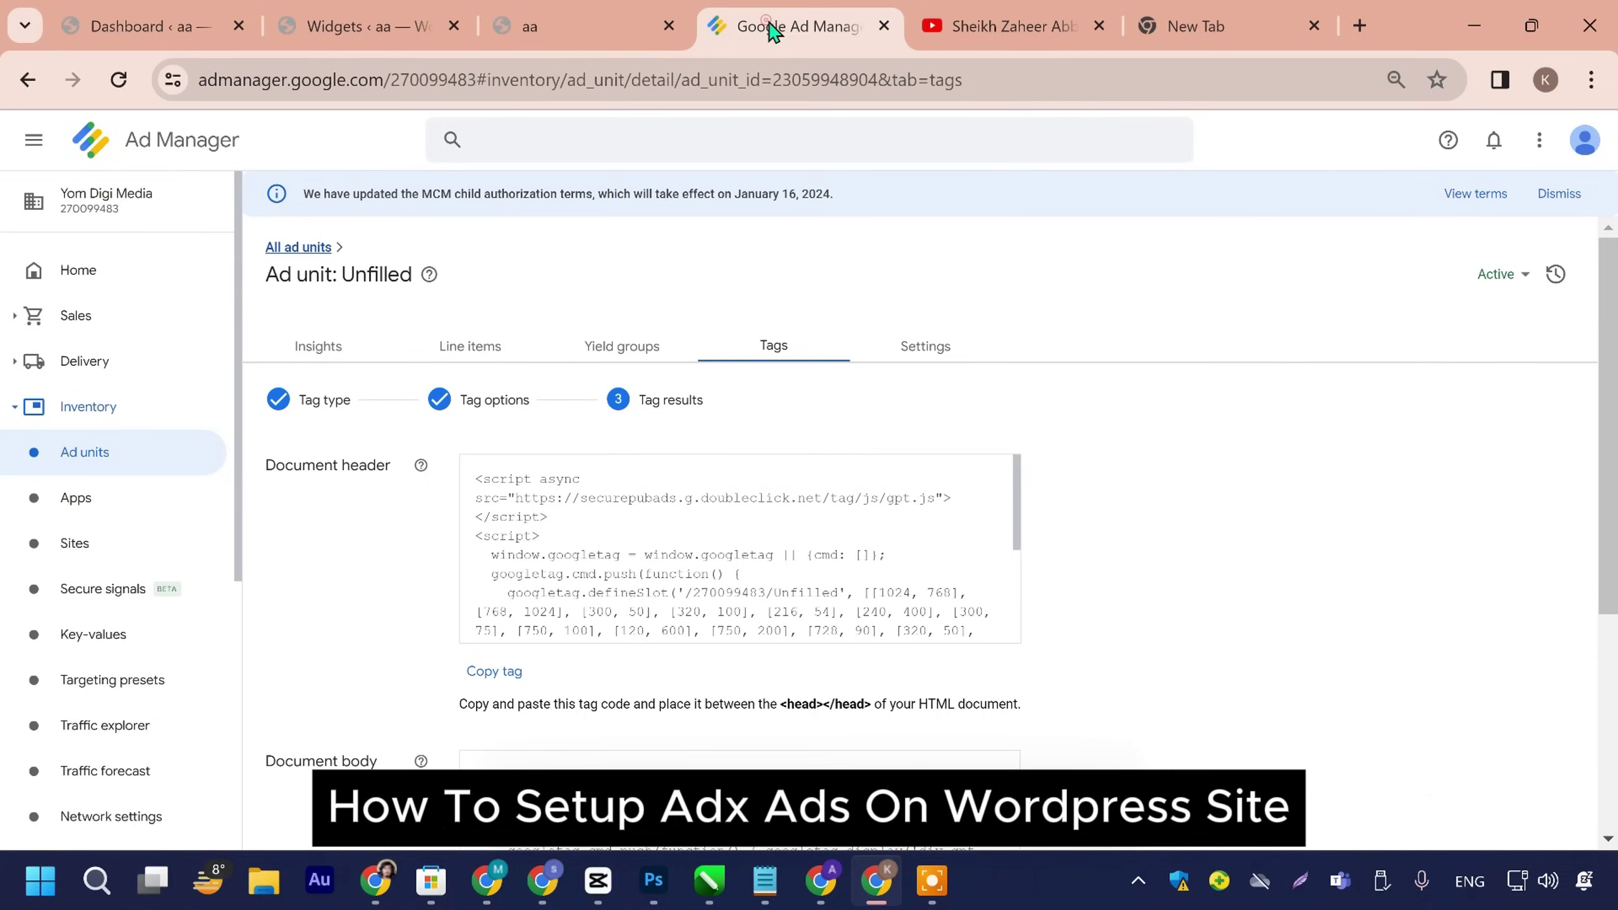
{"action": "left_click", "coordinate": [116, 377]}
{"action": "right_click", "coordinate": [96, 411]}
{"action": "left_click", "coordinate": [187, 420]}
{"action": "left_click", "coordinate": [858, 45]}
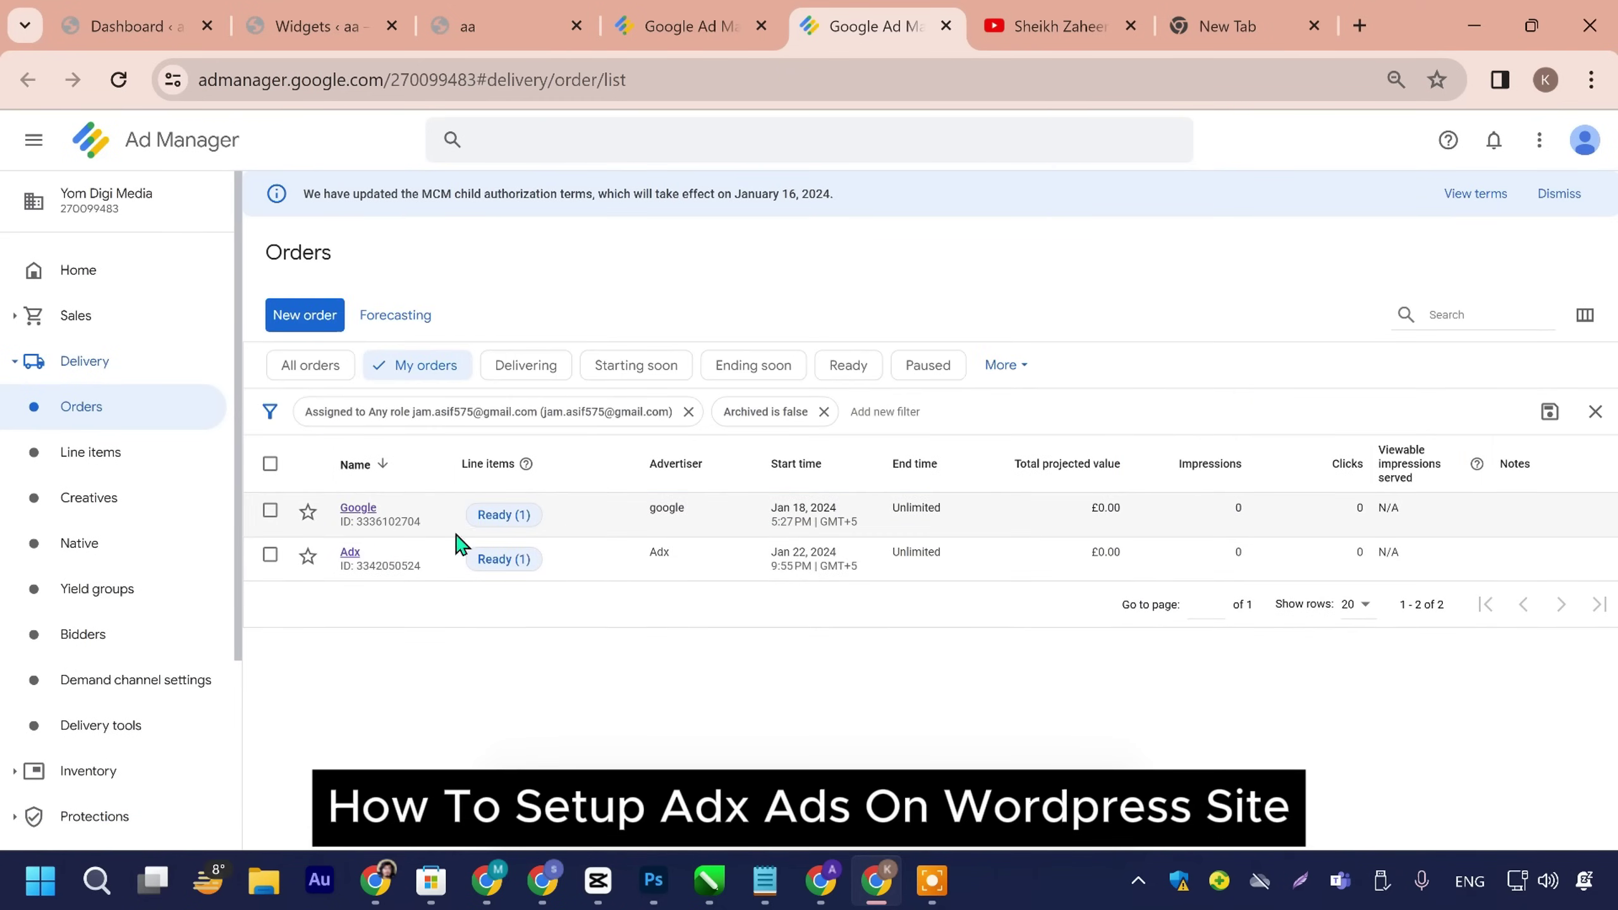
{"action": "left_click", "coordinate": [535, 372]}
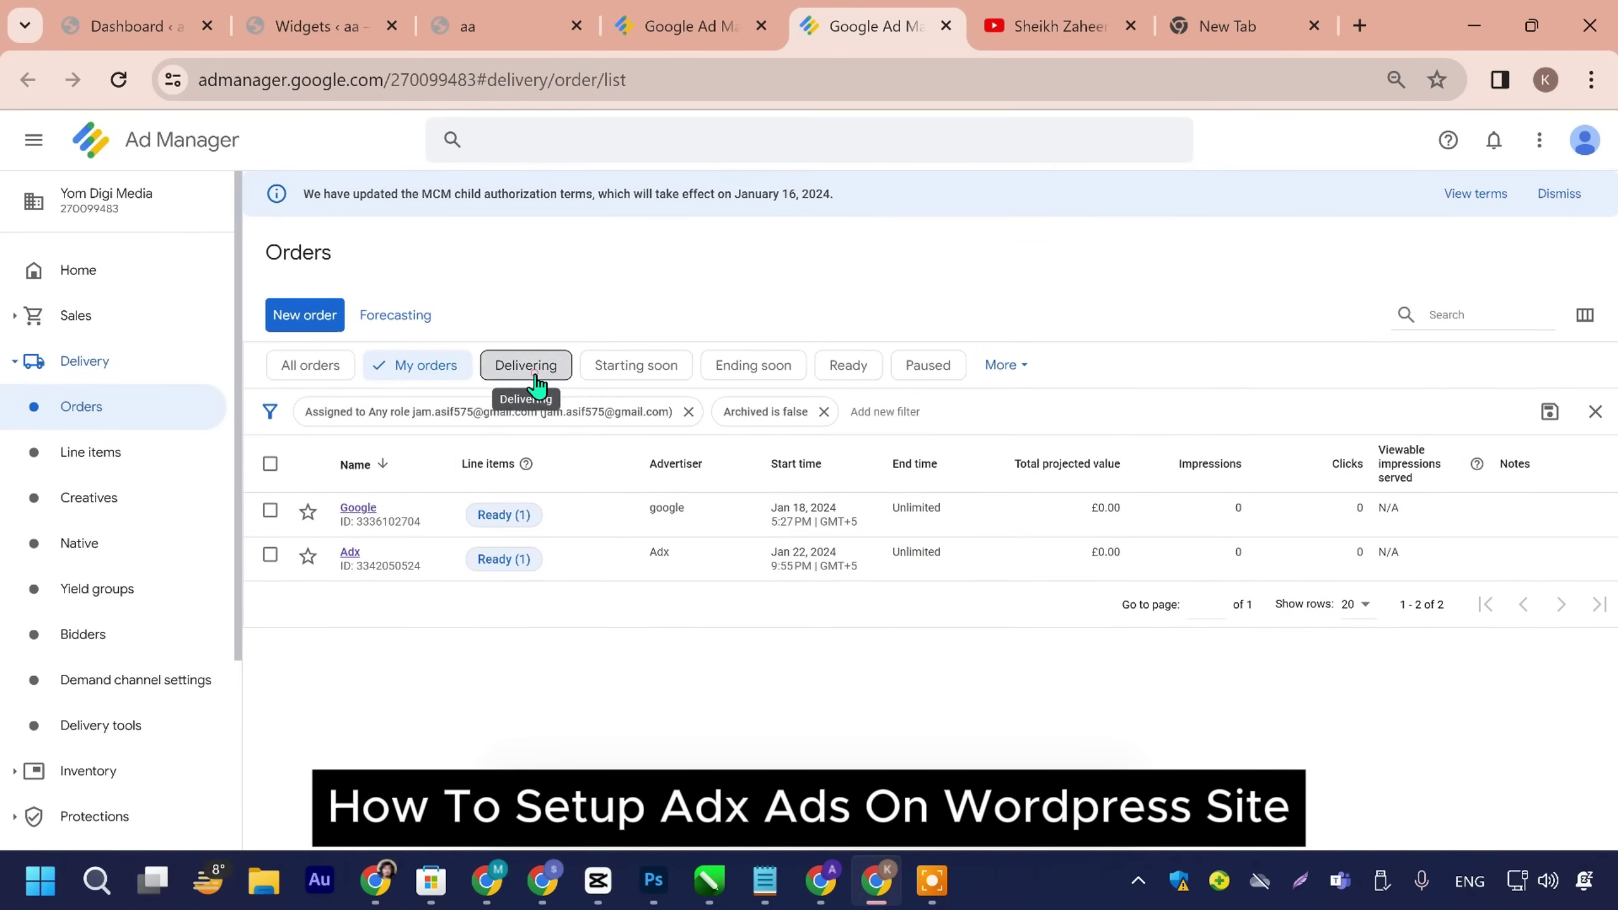
{"action": "left_click", "coordinate": [390, 373]}
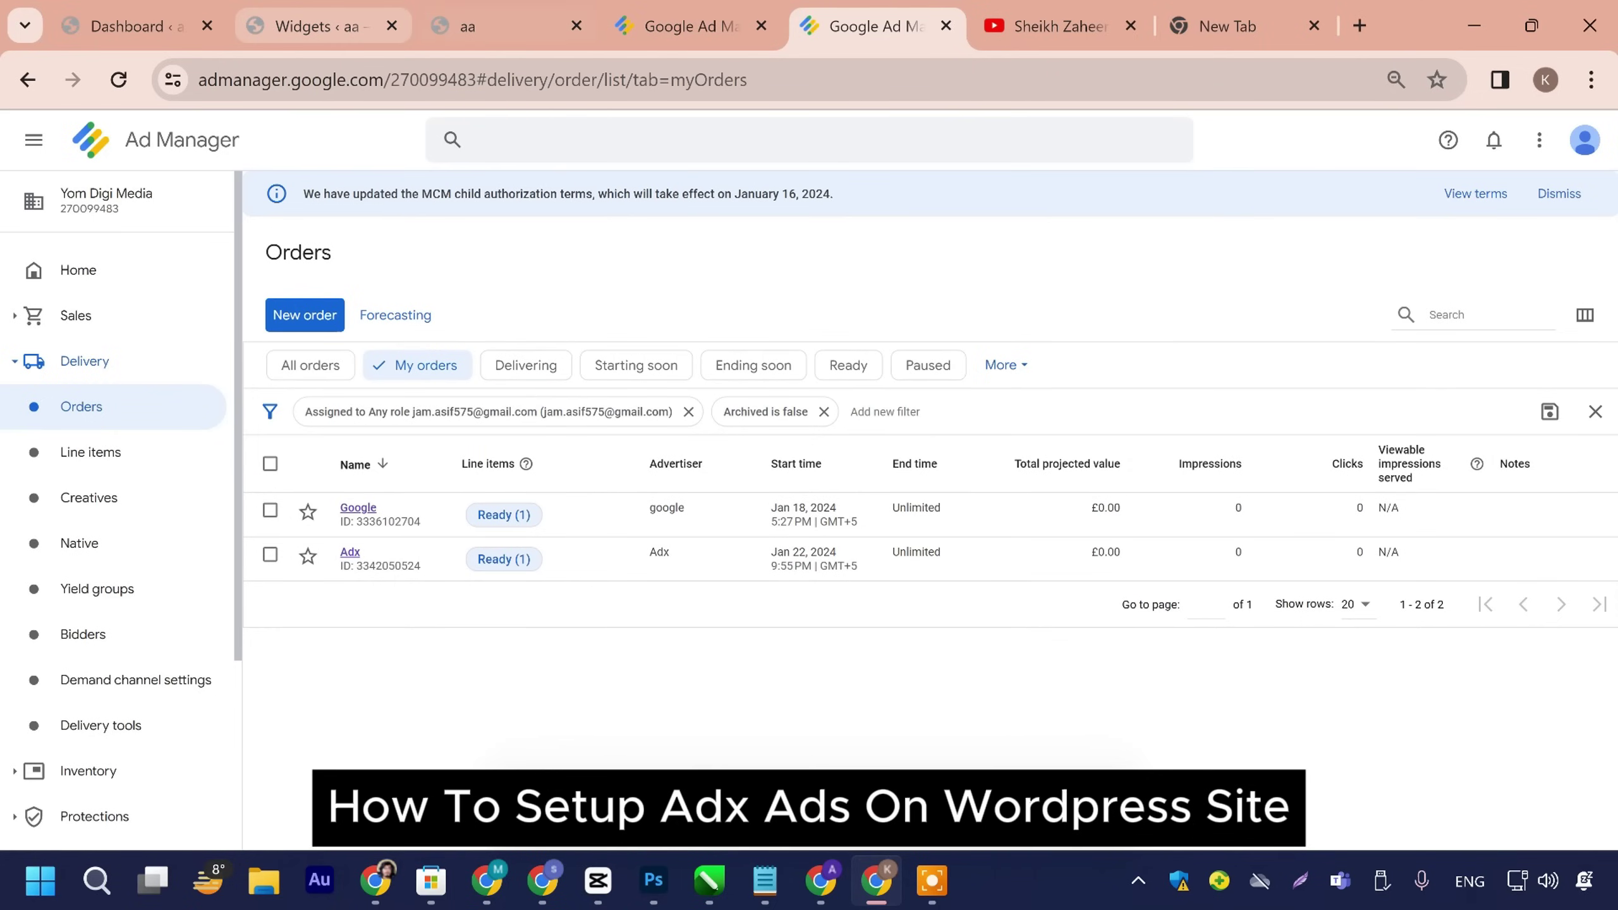
Step: Go back to the fun92.org home page and look over its ad areas and sidebar
{"action": "left_click", "coordinate": [485, 25]}
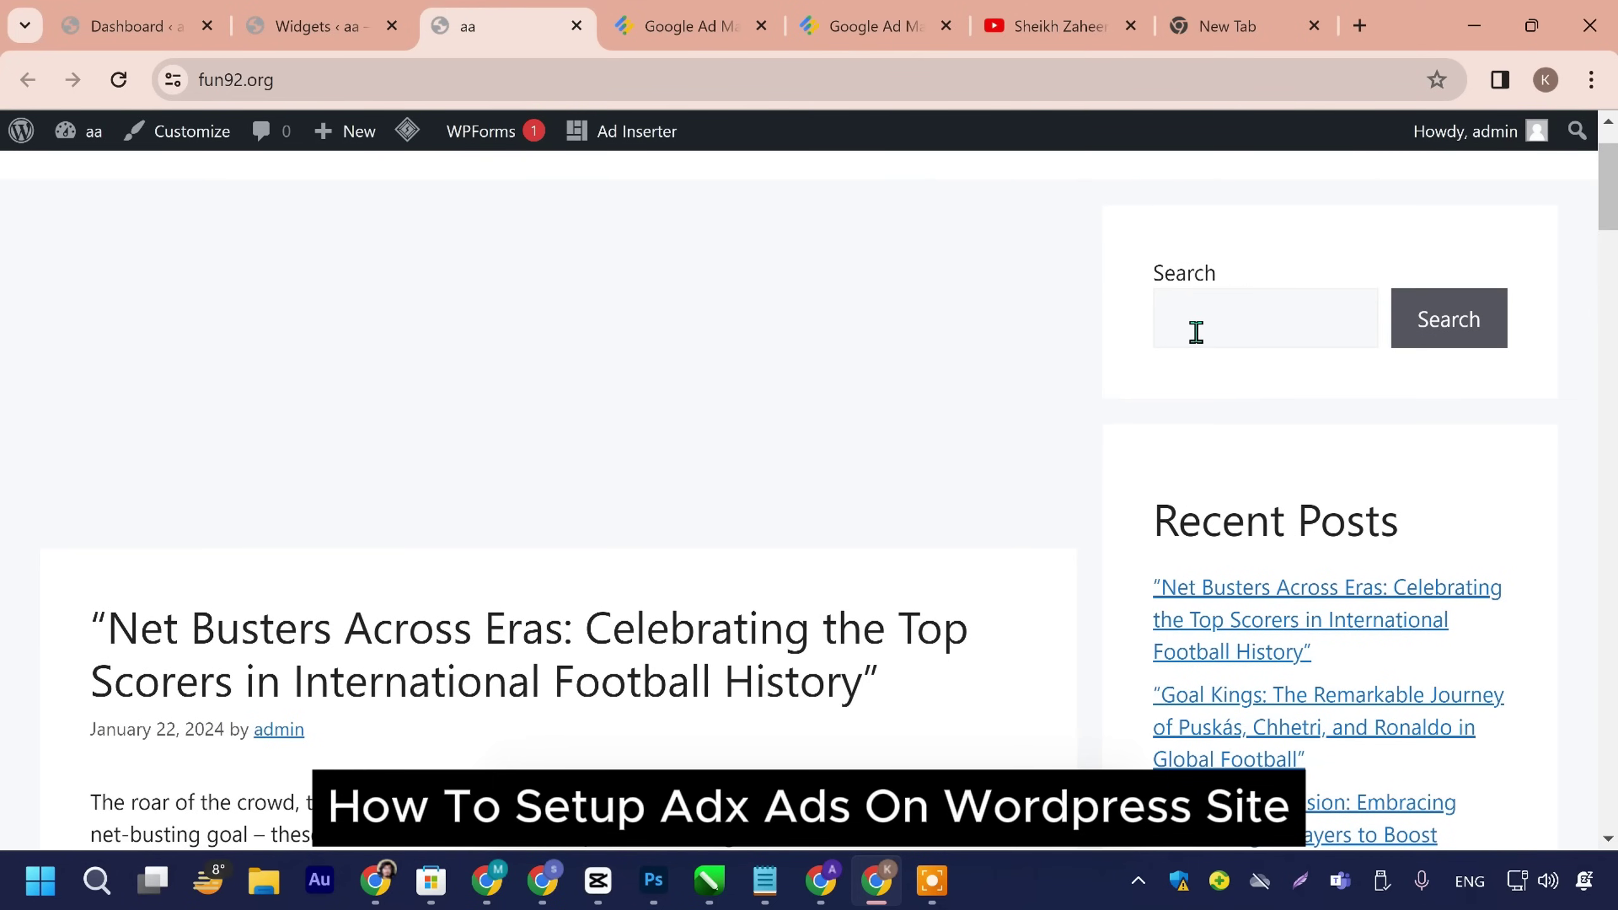
{"action": "scroll", "coordinate": [957, 459], "scroll_direction": "down", "scroll_amount": 4}
{"action": "scroll", "coordinate": [624, 381], "scroll_direction": "up", "scroll_amount": 5}
{"action": "scroll", "coordinate": [474, 477], "scroll_direction": "down", "scroll_amount": 6}
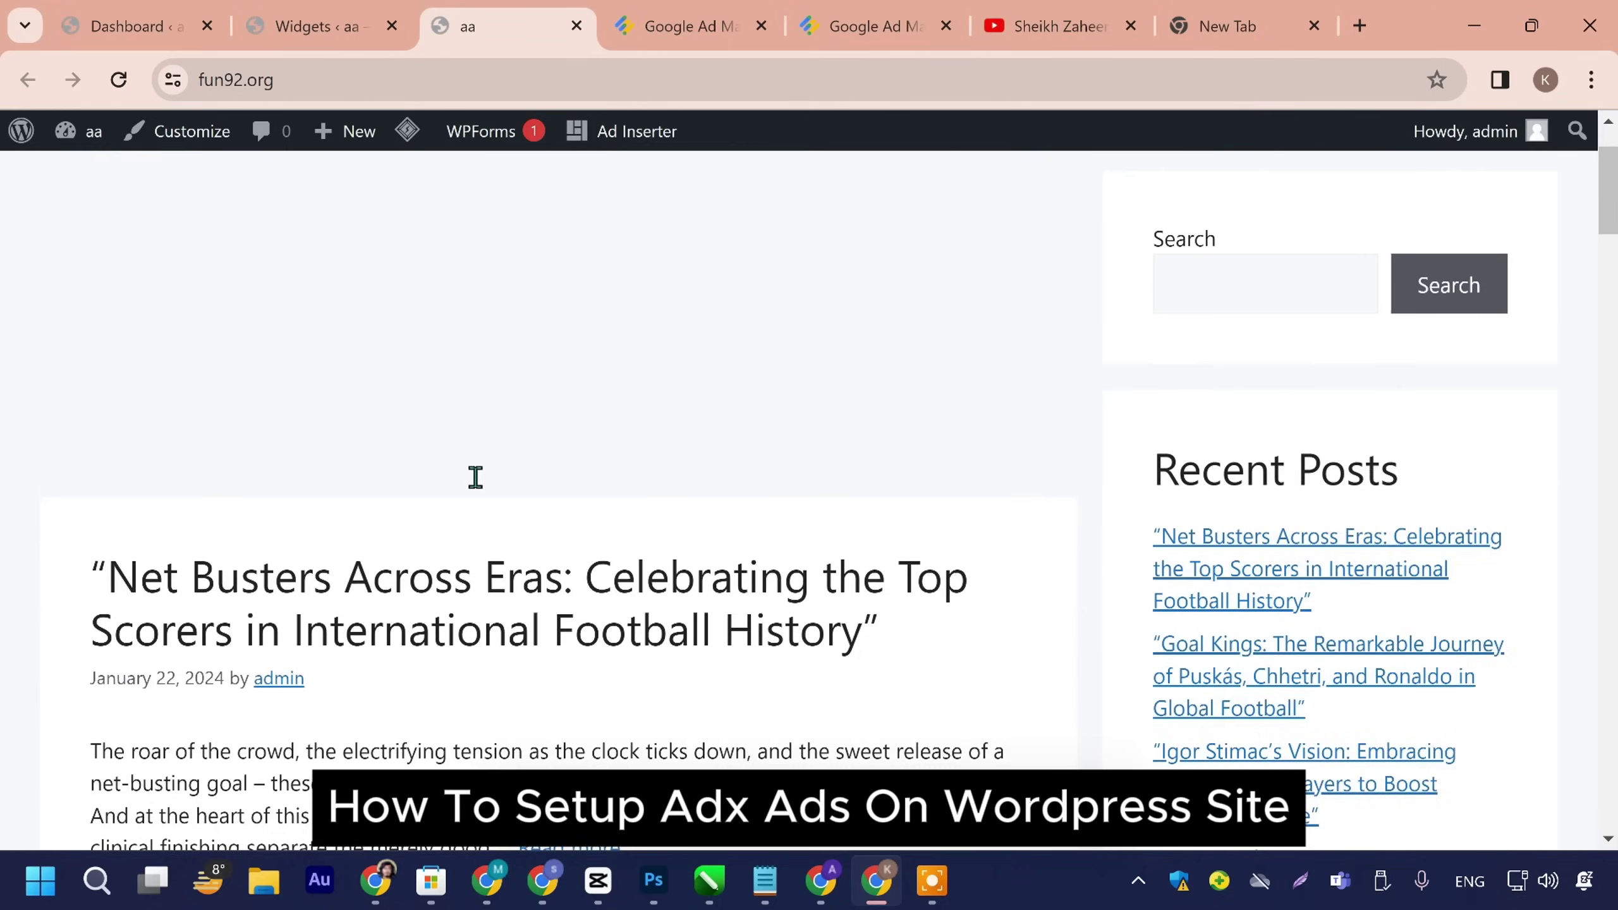
Step: Open the "Net Busters Across Eras" post and examine the ad areas throughout the article
{"action": "left_click", "coordinate": [516, 207]}
{"action": "scroll", "coordinate": [596, 408], "scroll_direction": "down", "scroll_amount": 7}
{"action": "scroll", "coordinate": [586, 440], "scroll_direction": "up", "scroll_amount": 4}
{"action": "scroll", "coordinate": [578, 421], "scroll_direction": "up", "scroll_amount": 4}
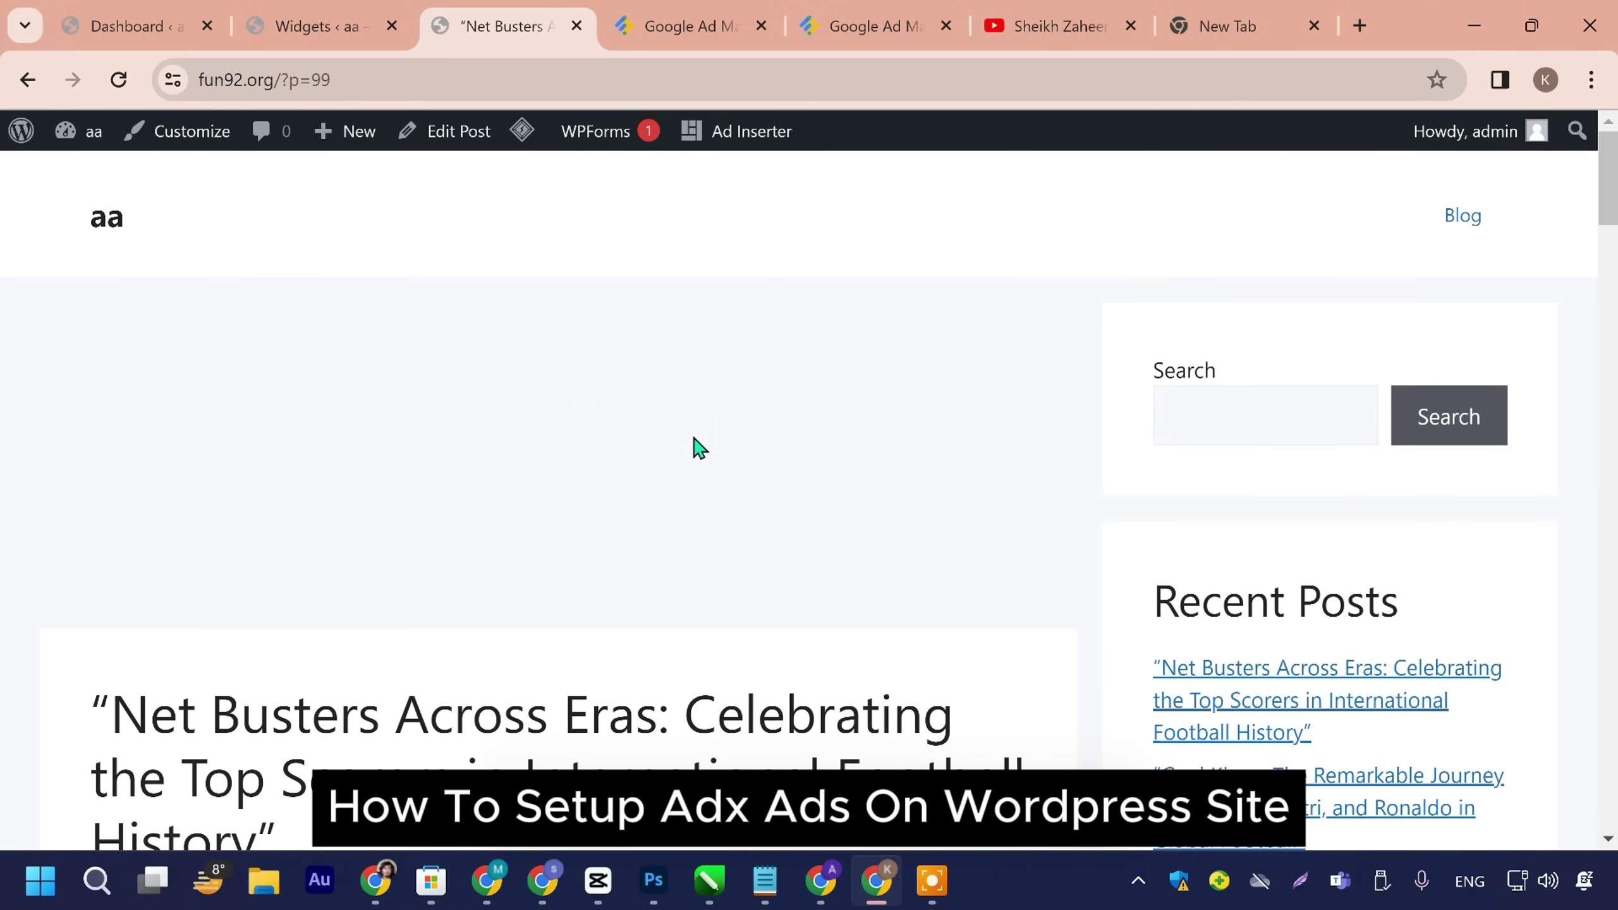
{"action": "scroll", "coordinate": [704, 434], "scroll_direction": "down", "scroll_amount": 10}
{"action": "scroll", "coordinate": [658, 465], "scroll_direction": "up", "scroll_amount": 6}
{"action": "scroll", "coordinate": [640, 414], "scroll_direction": "down", "scroll_amount": 10}
{"action": "scroll", "coordinate": [574, 472], "scroll_direction": "up", "scroll_amount": 2}
{"action": "scroll", "coordinate": [524, 531], "scroll_direction": "down", "scroll_amount": 7}
{"action": "scroll", "coordinate": [532, 445], "scroll_direction": "down", "scroll_amount": 12}
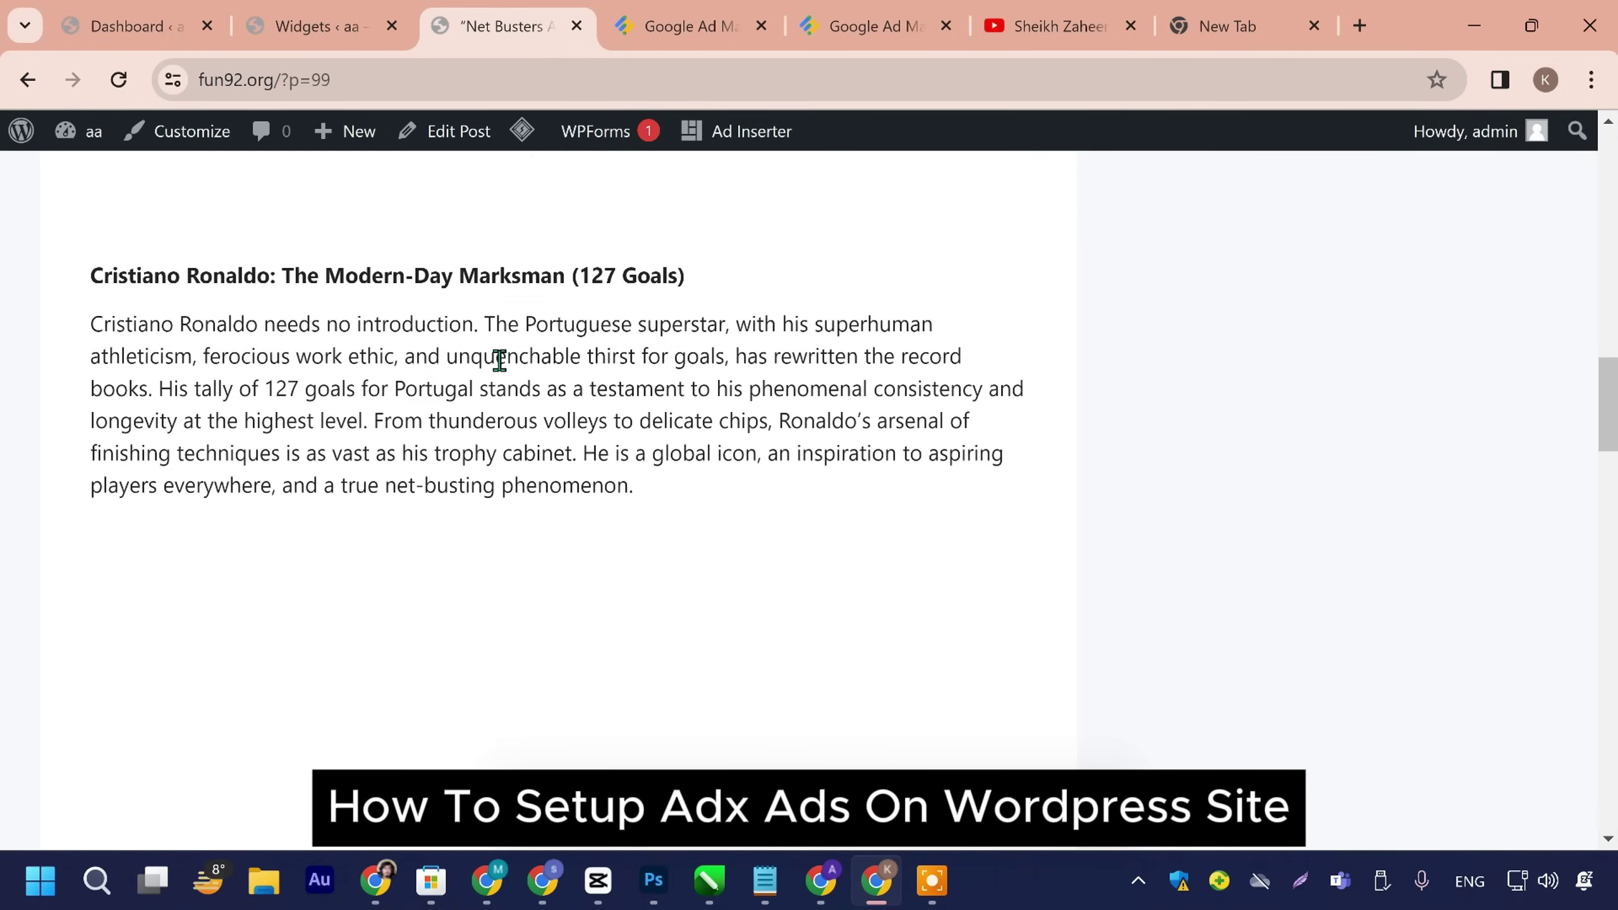
{"action": "scroll", "coordinate": [581, 440], "scroll_direction": "up", "scroll_amount": 9}
{"action": "scroll", "coordinate": [580, 432], "scroll_direction": "down", "scroll_amount": 14}
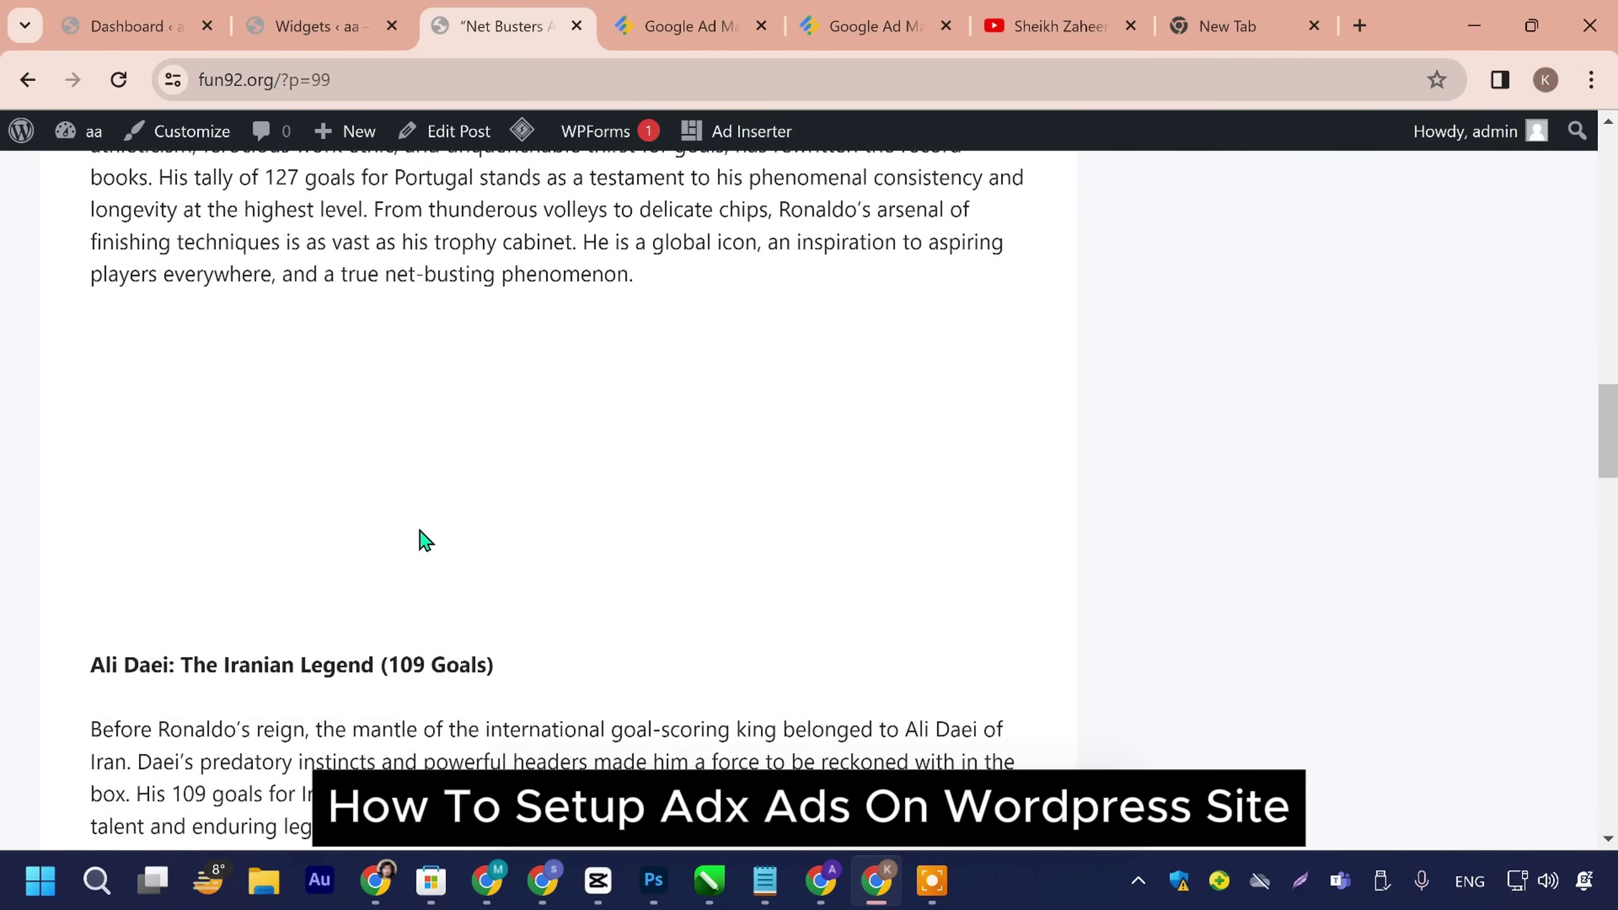
{"action": "scroll", "coordinate": [488, 475], "scroll_direction": "down", "scroll_amount": 2}
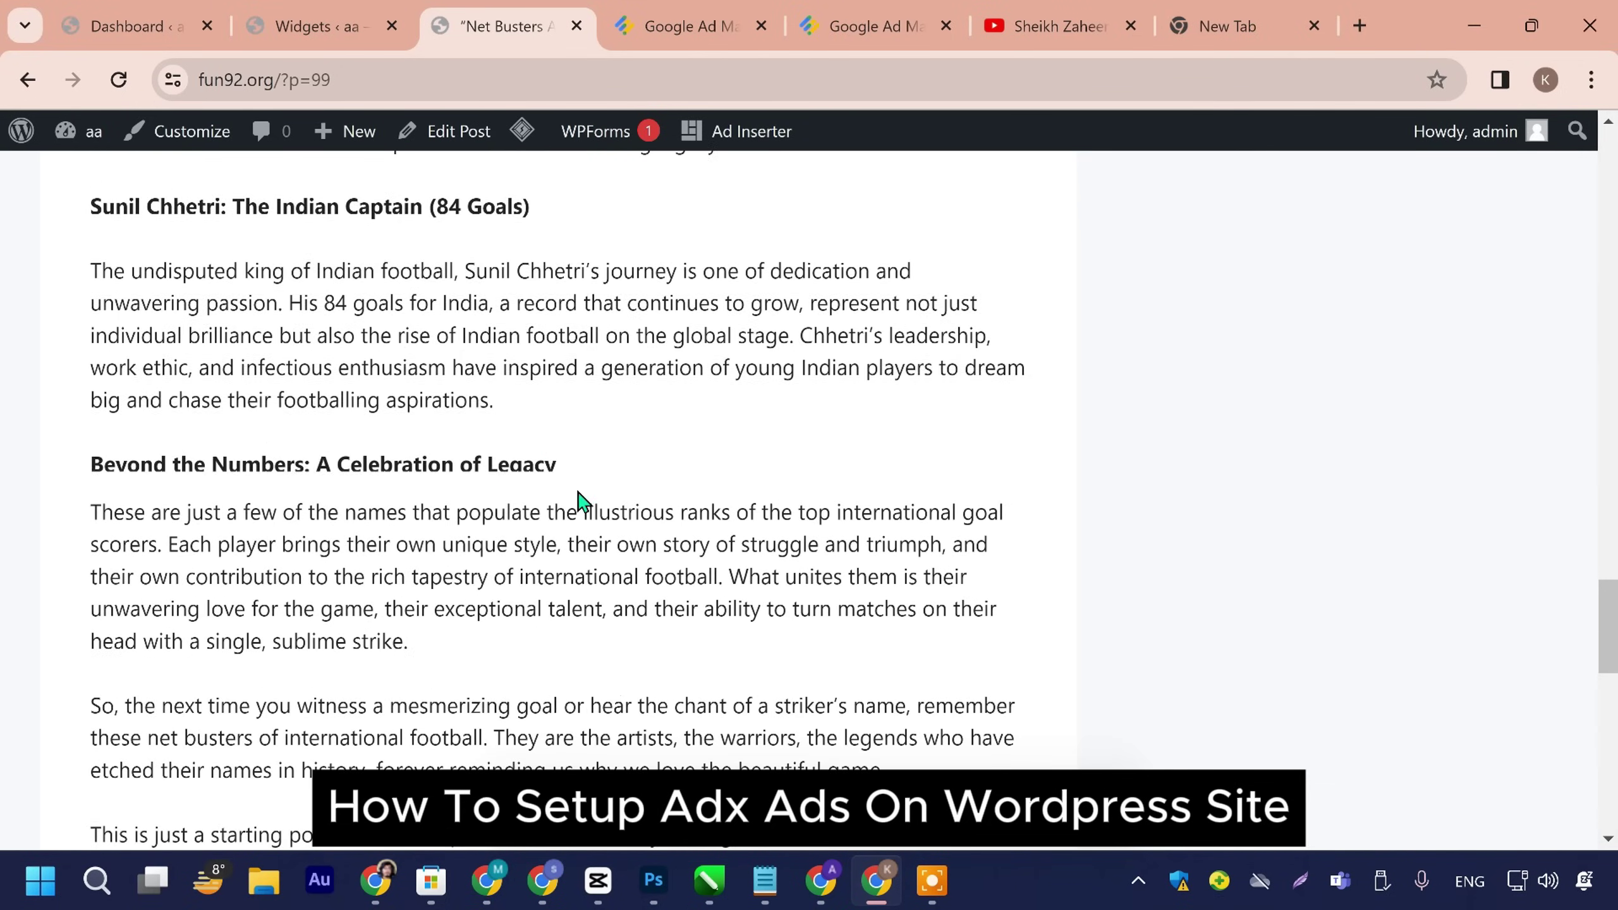
{"action": "scroll", "coordinate": [578, 507], "scroll_direction": "up", "scroll_amount": 20}
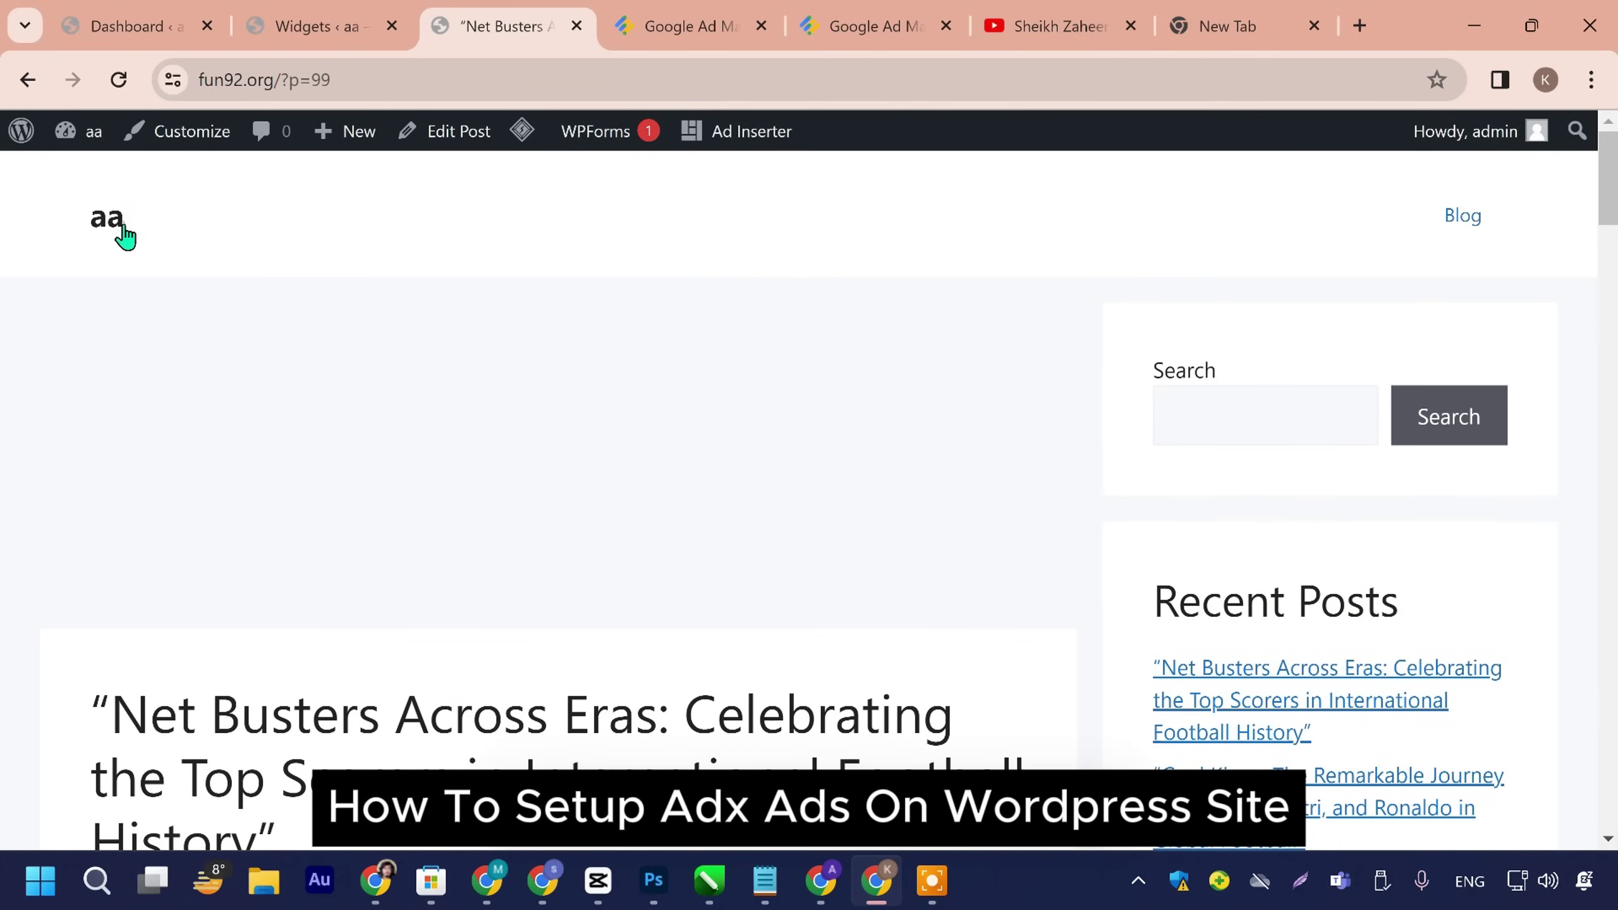
Step: Open the site's home page in the Customizer, show the Right Sidebar widgets and dismiss the block widgets welcome guide
{"action": "left_click", "coordinate": [122, 226]}
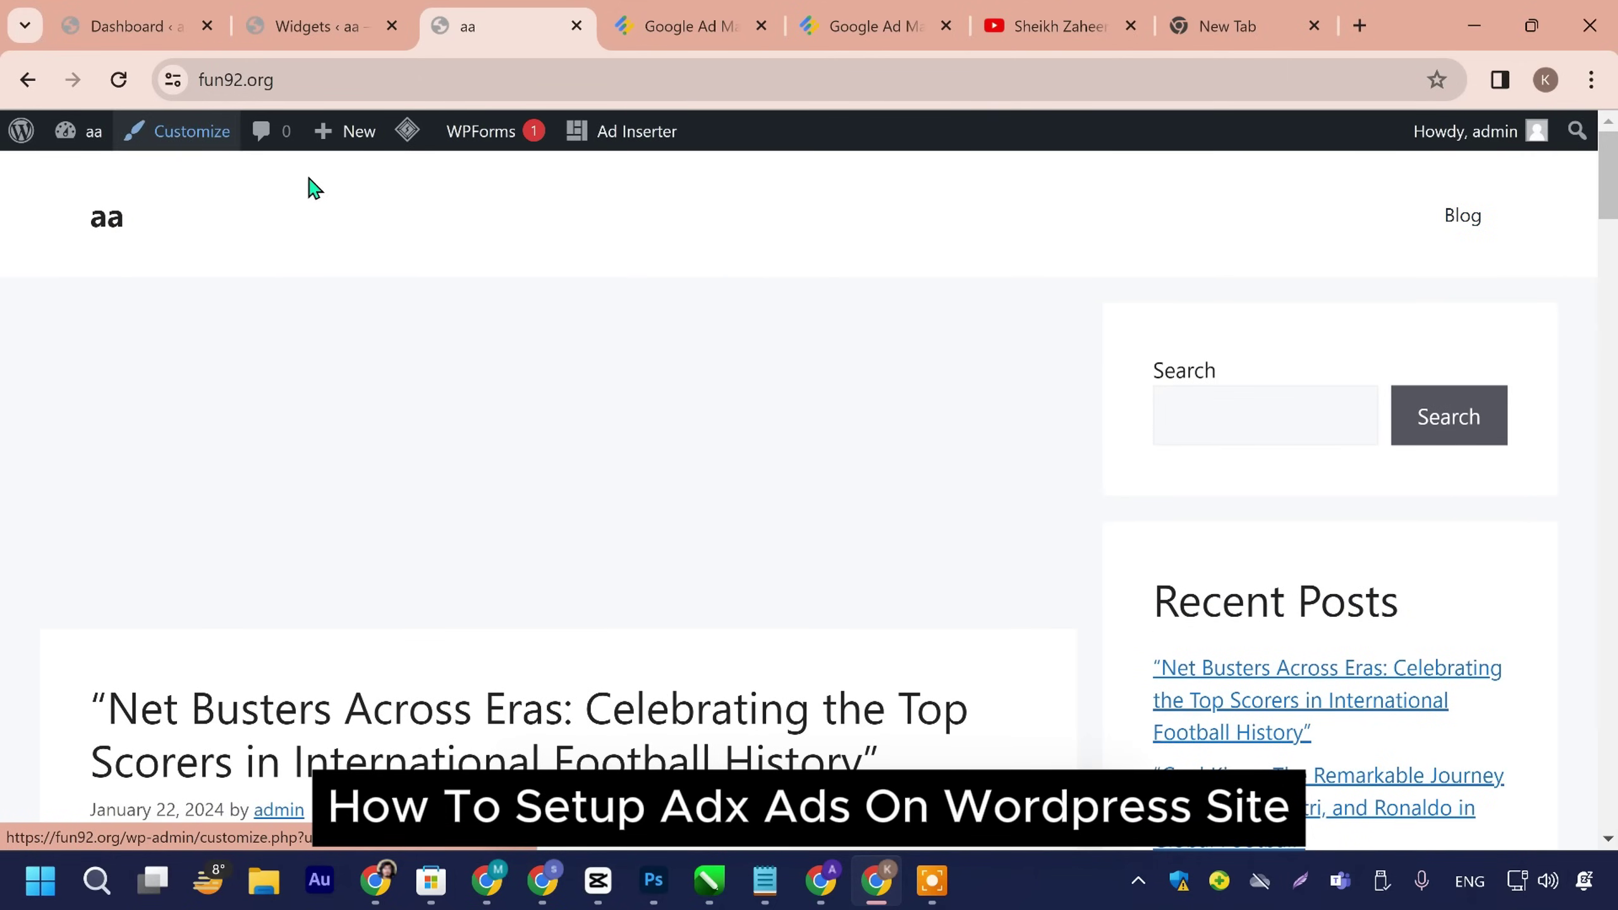
{"action": "left_click", "coordinate": [227, 152]}
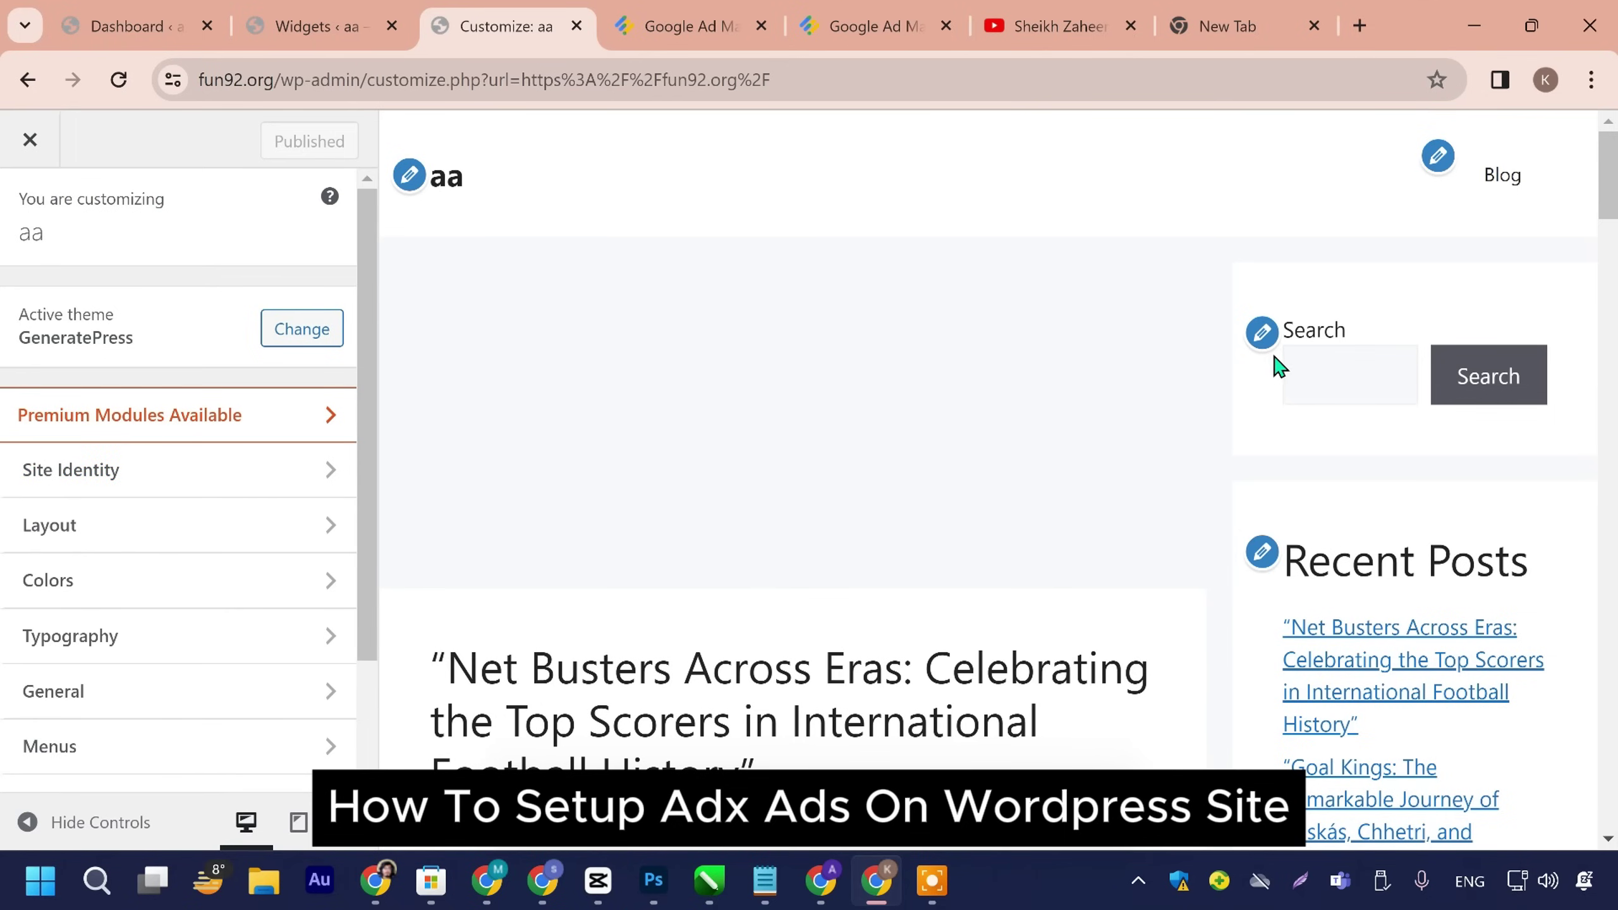
{"action": "left_click", "coordinate": [1261, 332]}
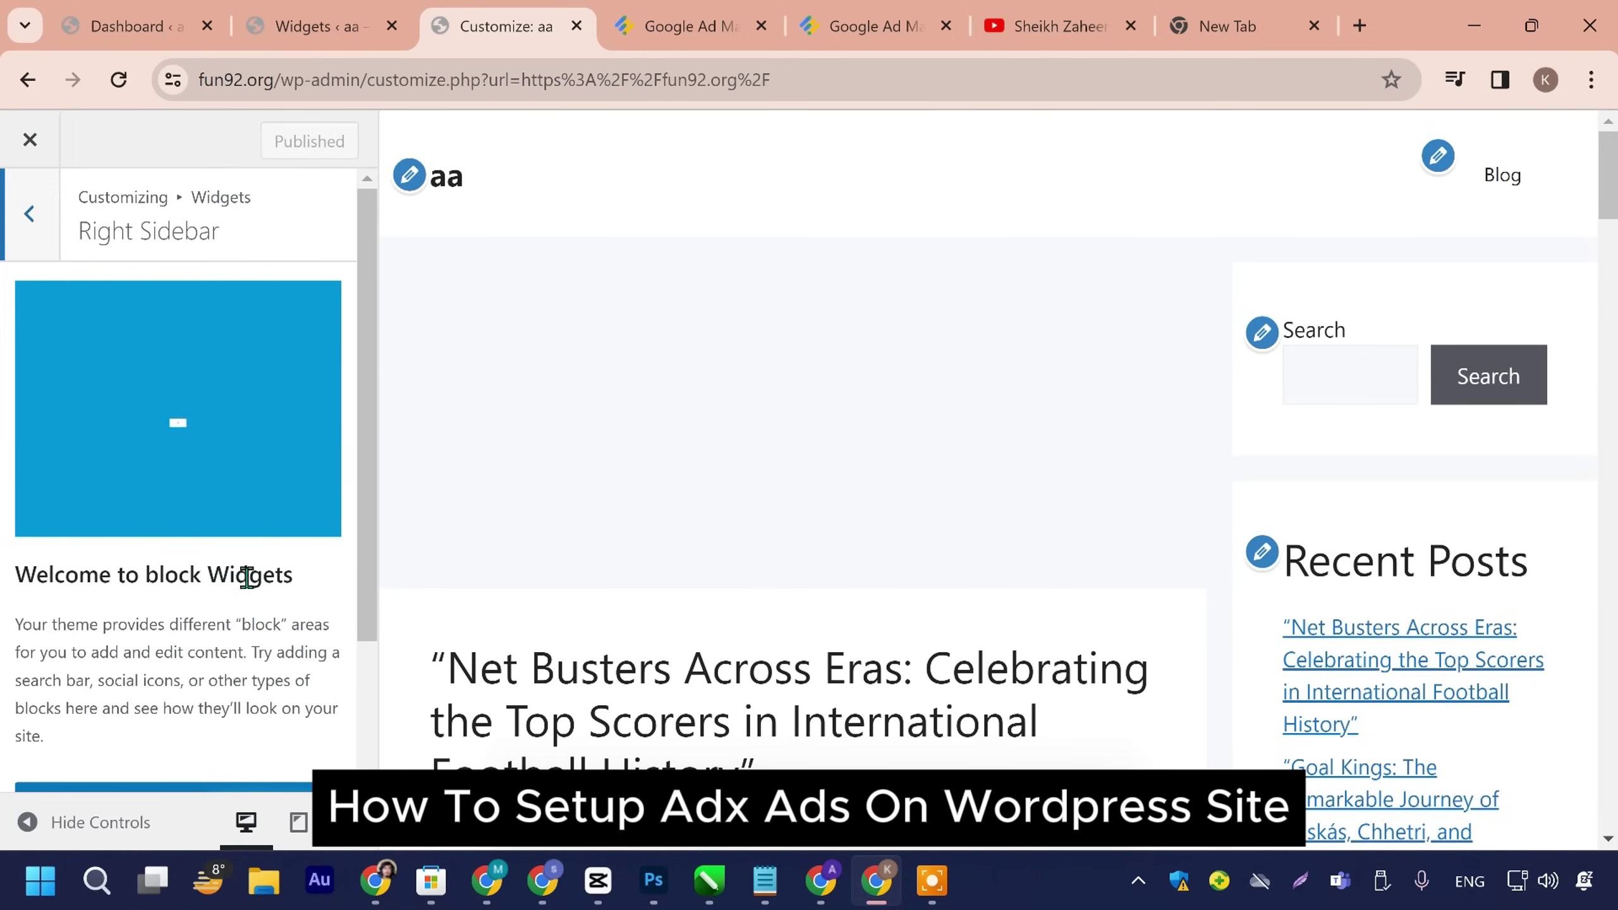
{"action": "scroll", "coordinate": [267, 612], "scroll_direction": "down", "scroll_amount": 3}
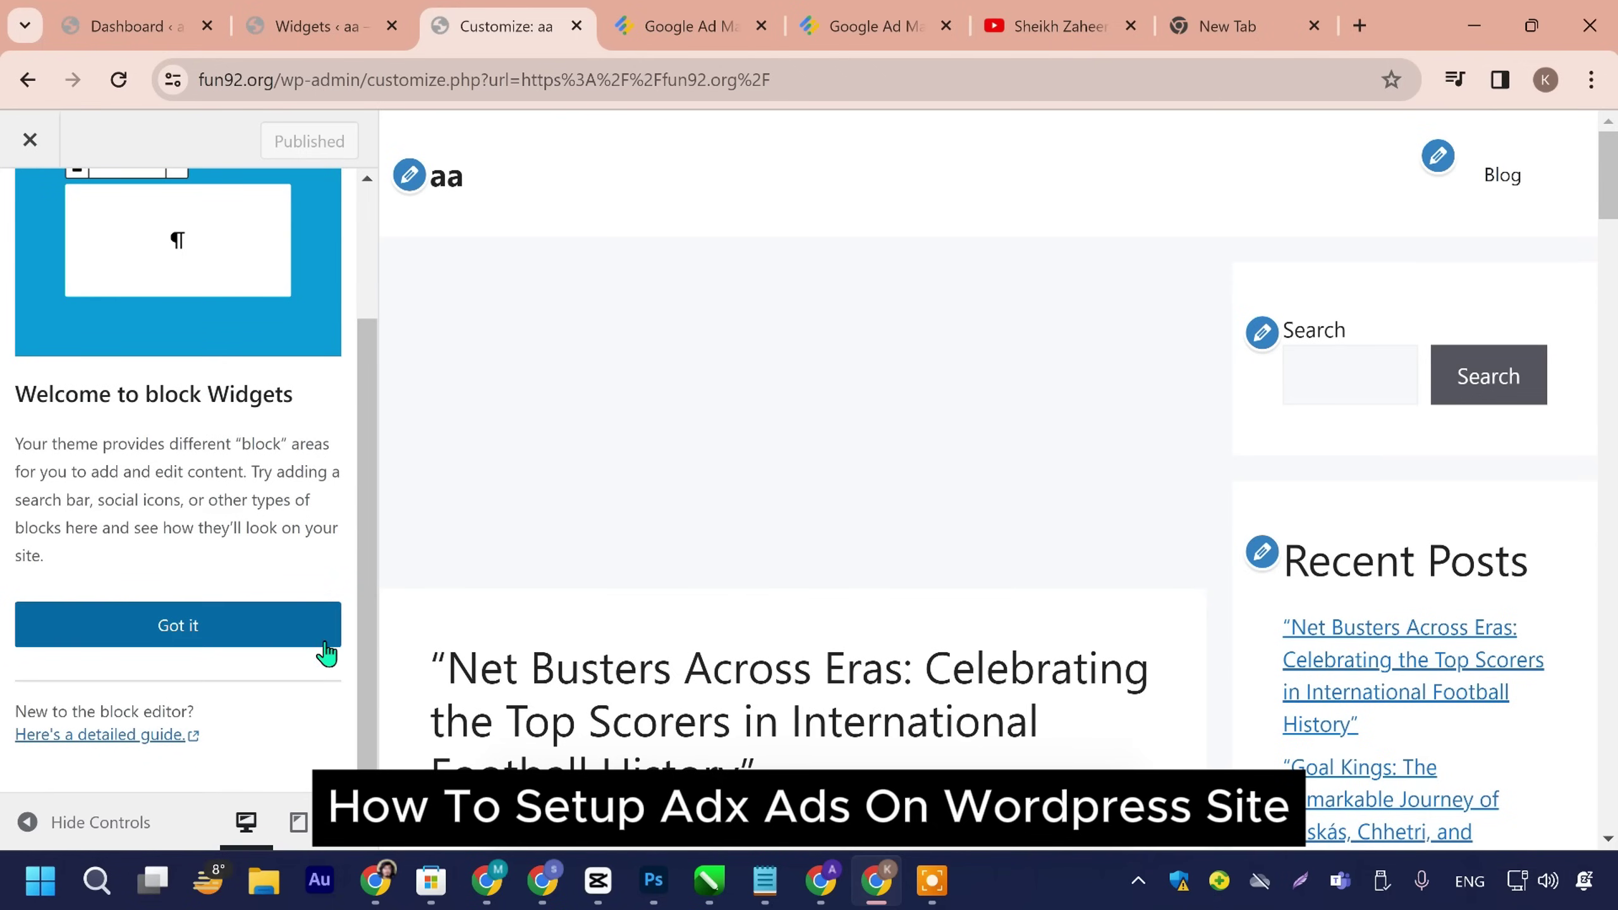
{"action": "left_click", "coordinate": [274, 650]}
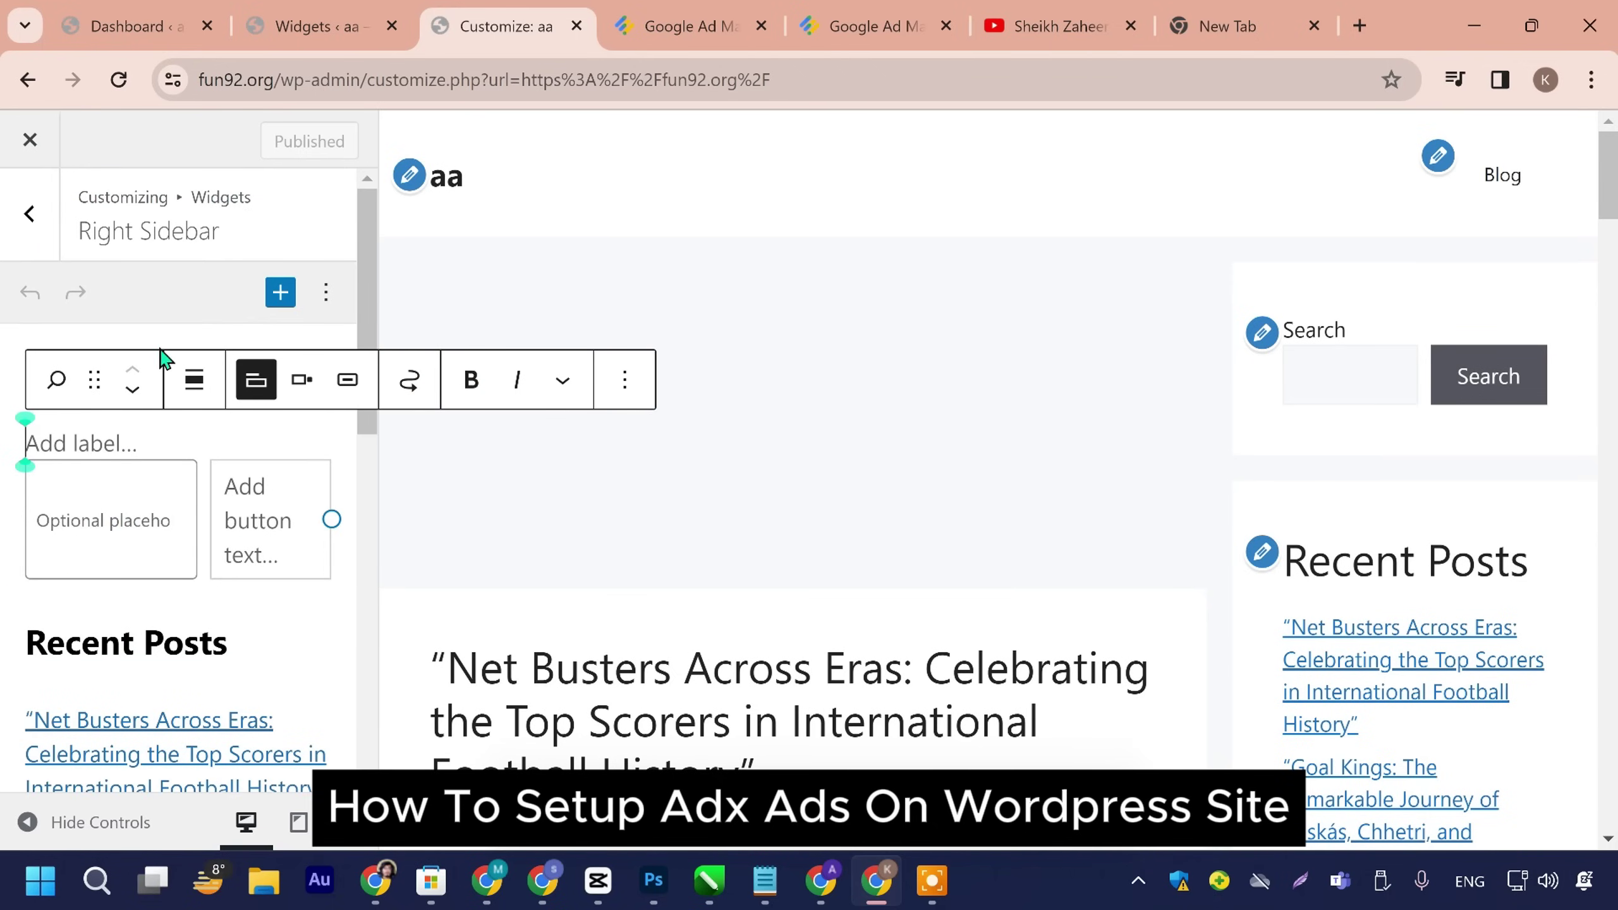
{"action": "scroll", "coordinate": [300, 574], "scroll_direction": "down", "scroll_amount": 3}
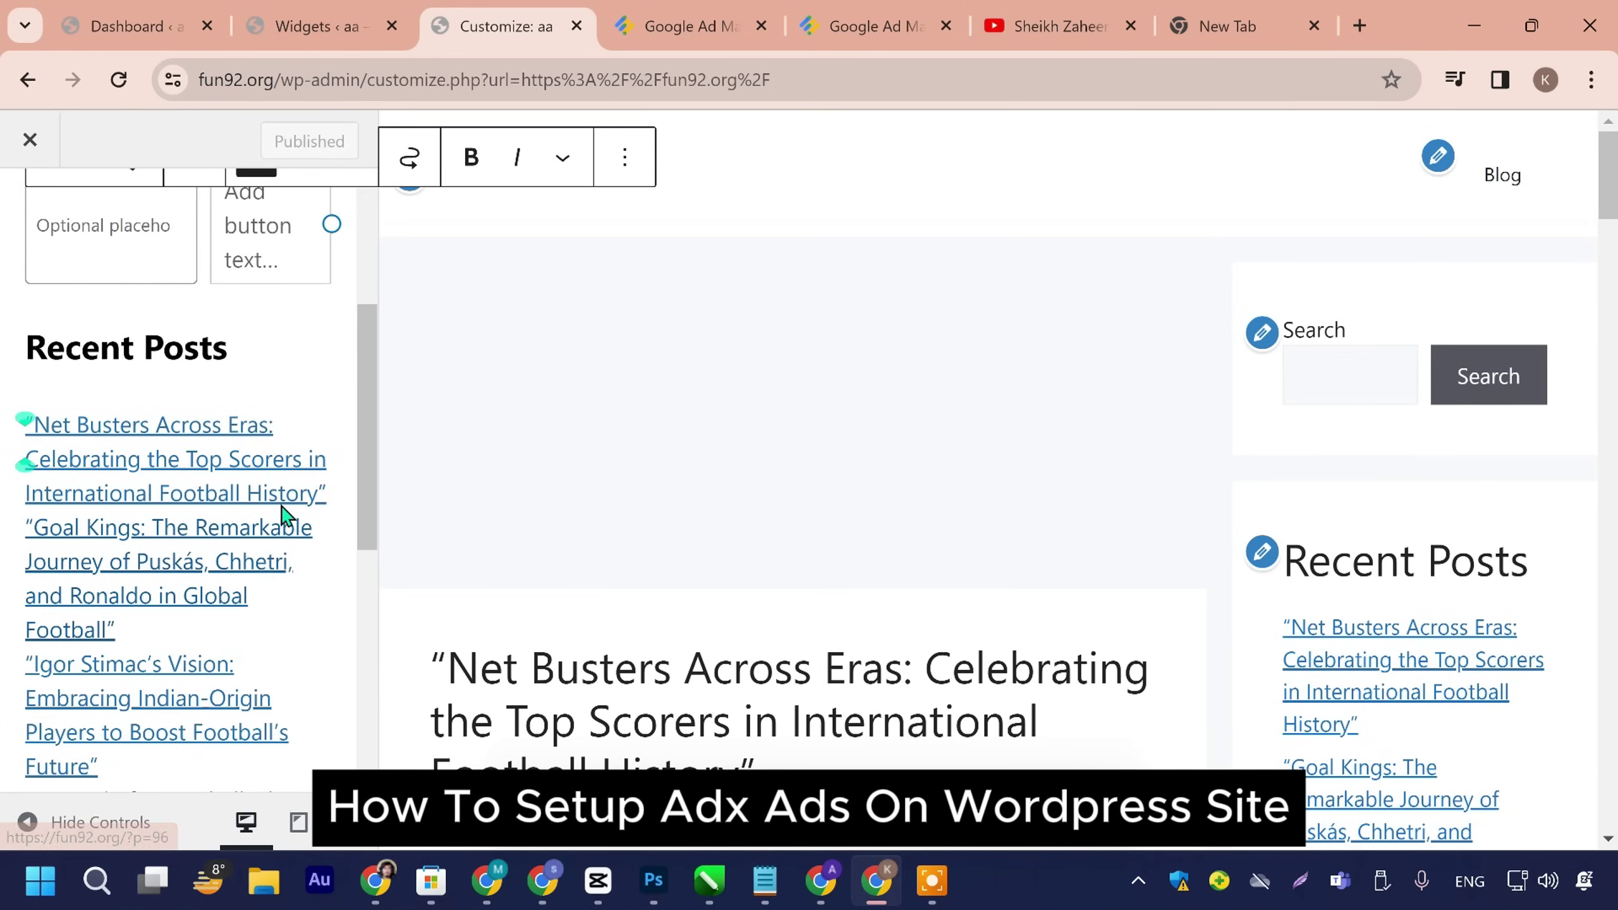
{"action": "scroll", "coordinate": [312, 484], "scroll_direction": "up", "scroll_amount": 3}
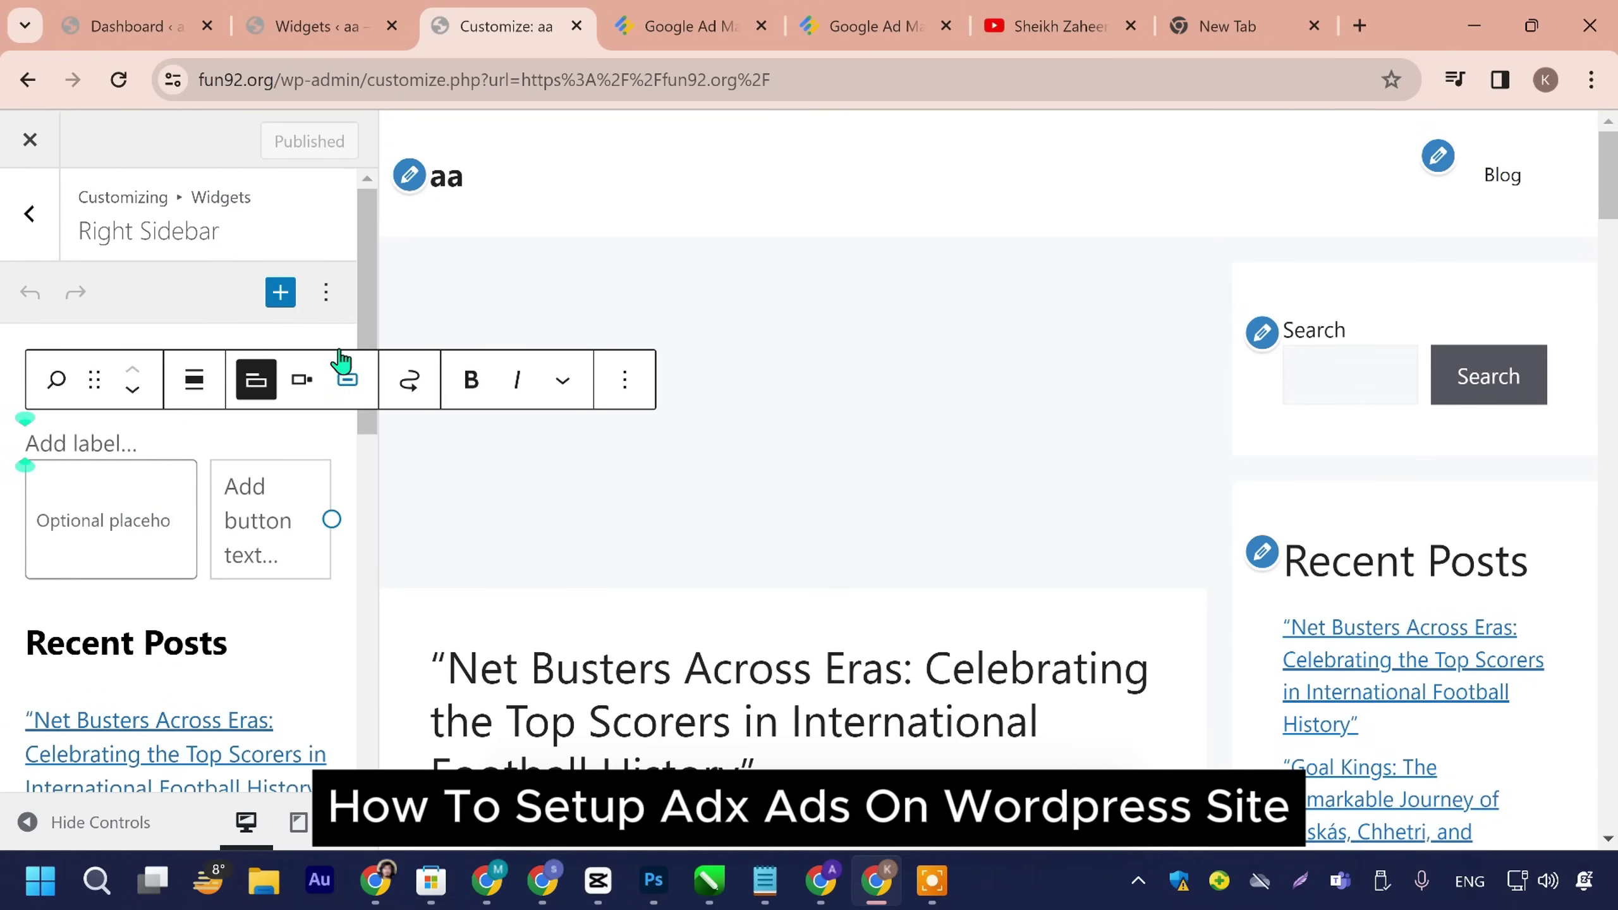
{"action": "left_click", "coordinate": [280, 292]}
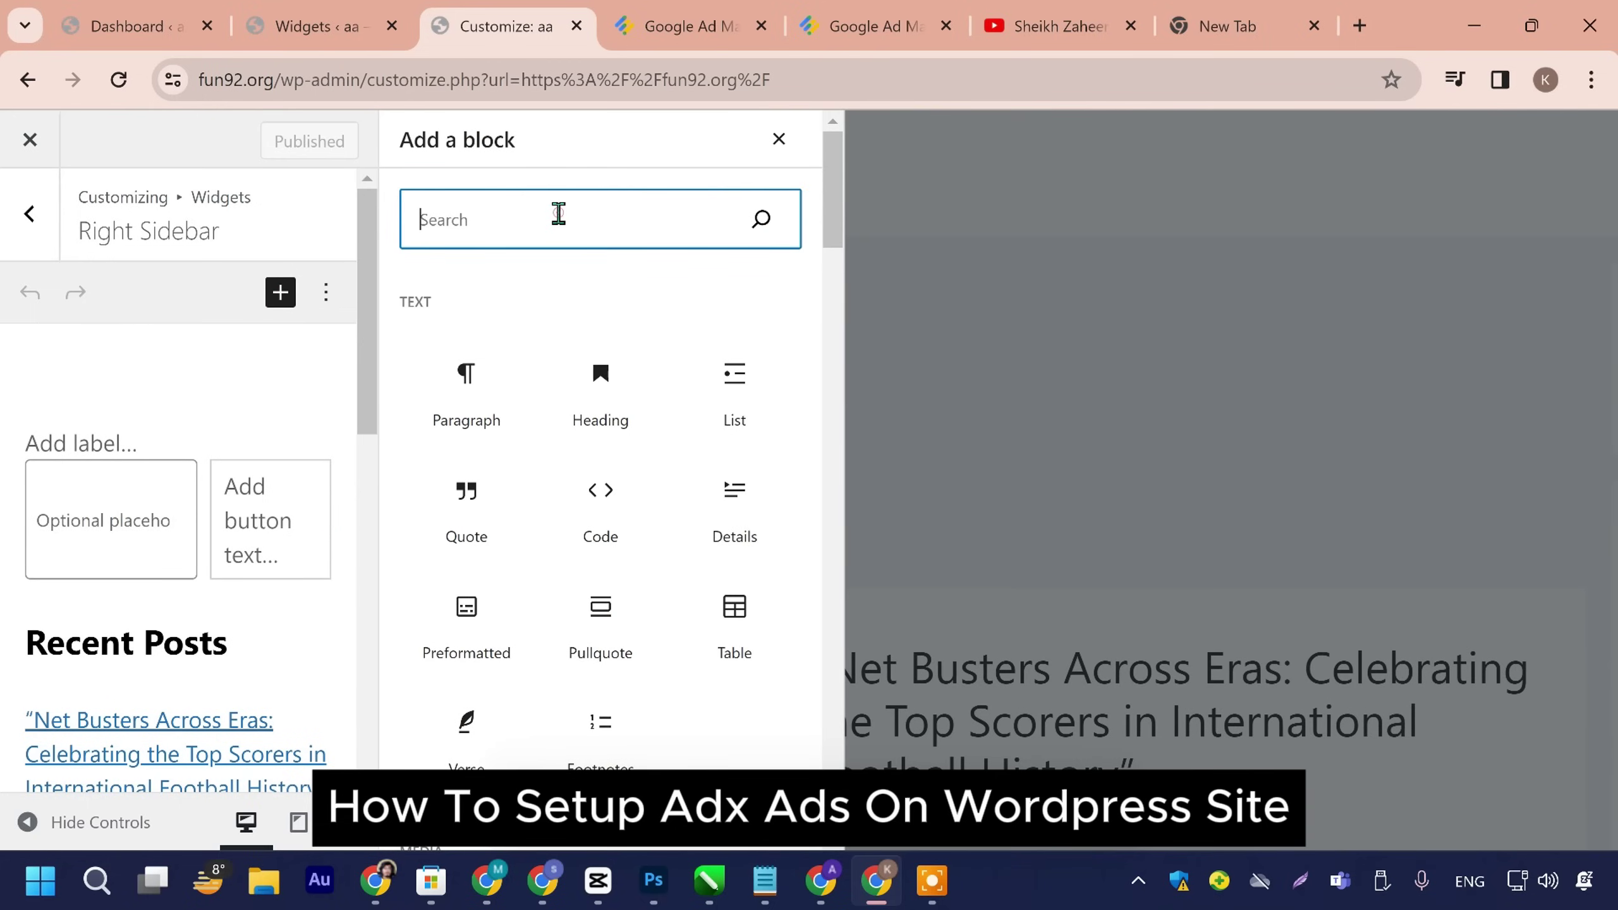
{"action": "type", "text": "ht"}
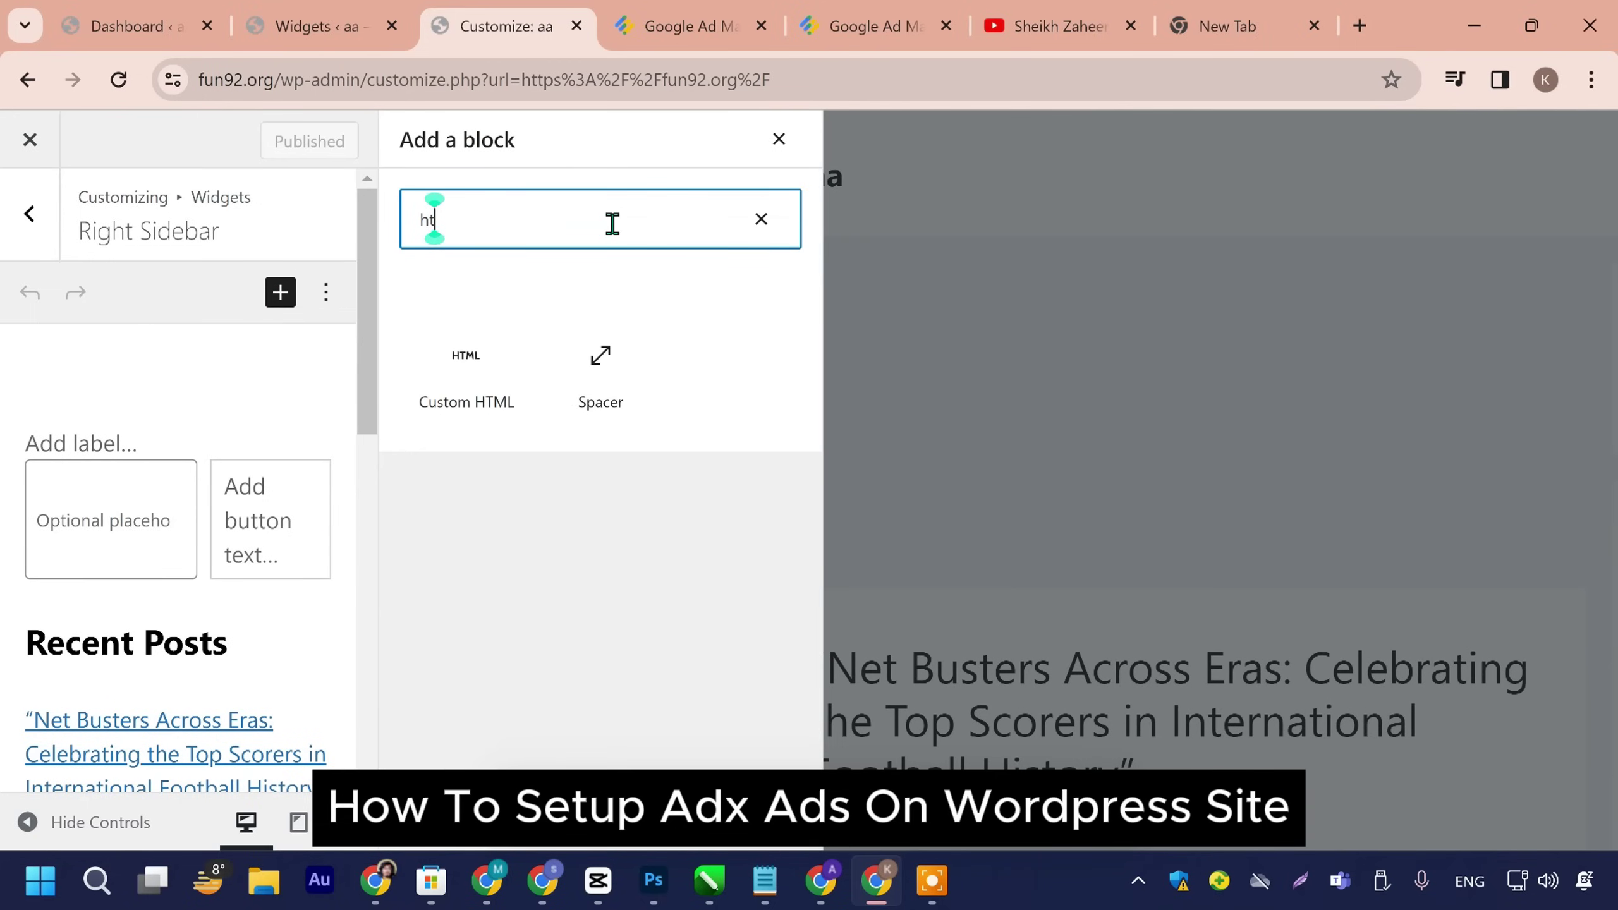
{"action": "left_click", "coordinate": [477, 324]}
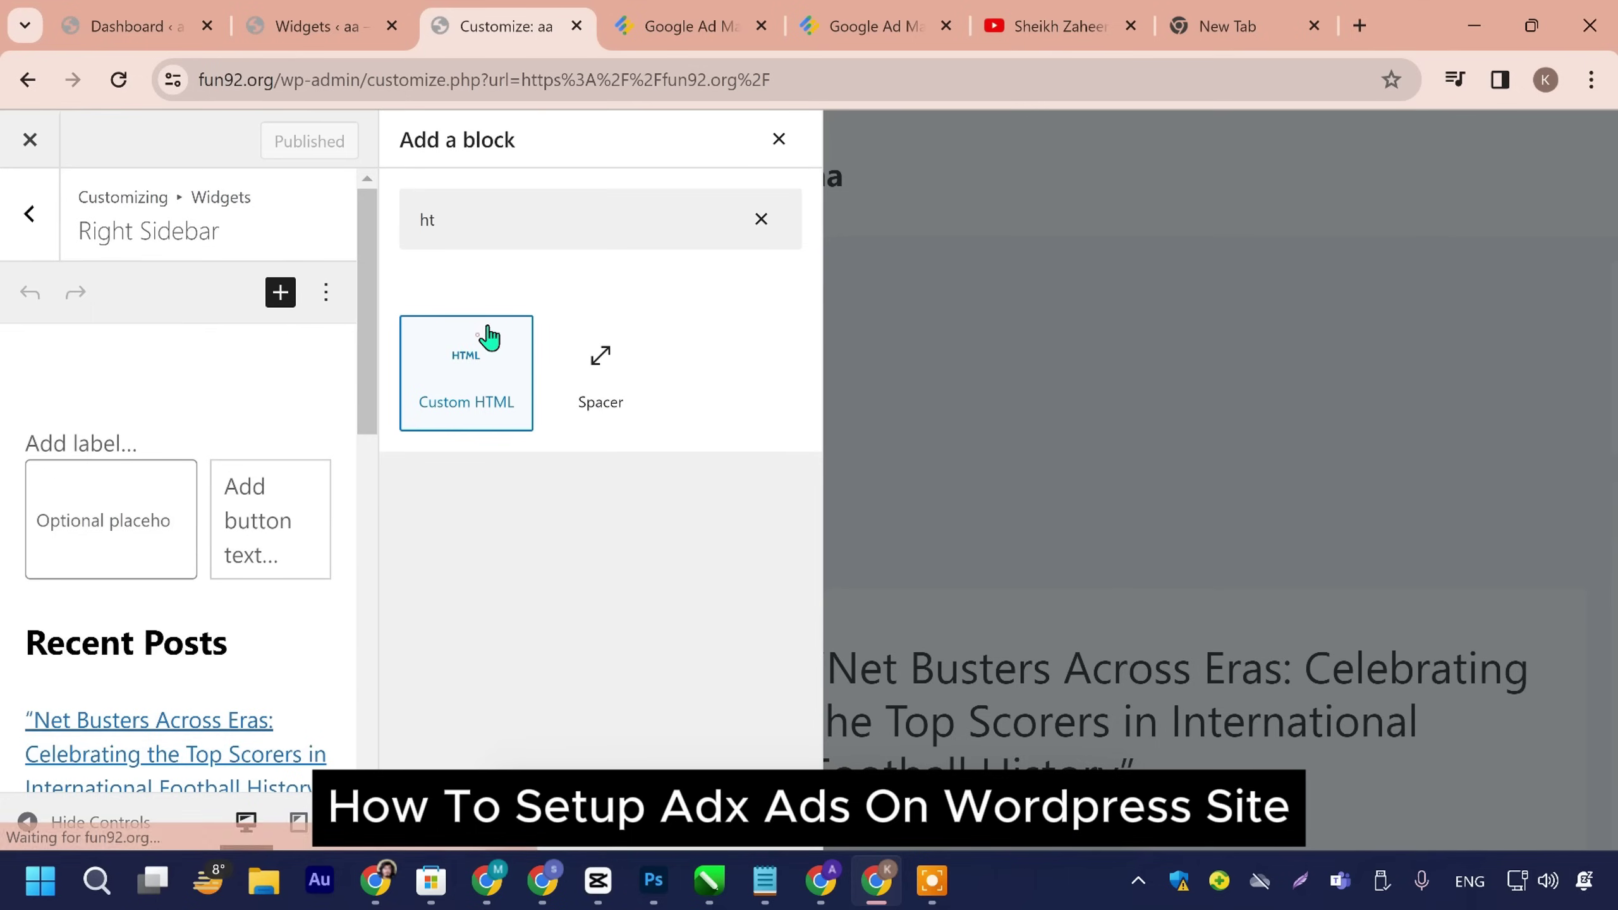
Step: Add a Custom HTML block below Recent Comments in the Right Sidebar
{"action": "scroll", "coordinate": [223, 519], "scroll_direction": "down", "scroll_amount": 10}
{"action": "scroll", "coordinate": [223, 519], "scroll_direction": "down", "scroll_amount": 2}
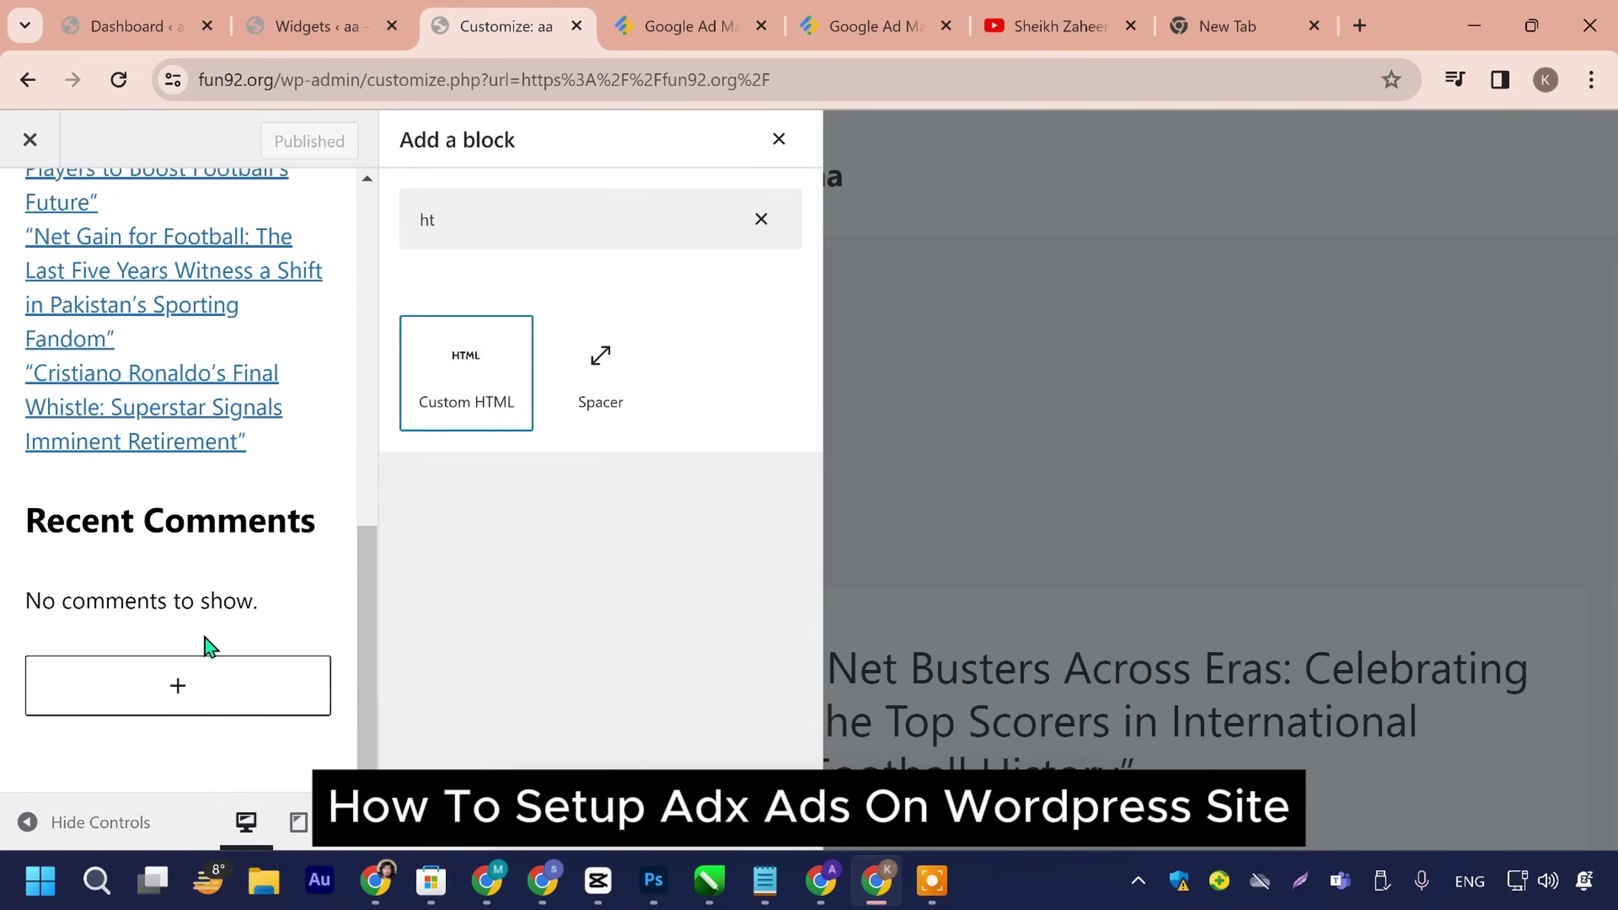
{"action": "left_click", "coordinate": [188, 679]}
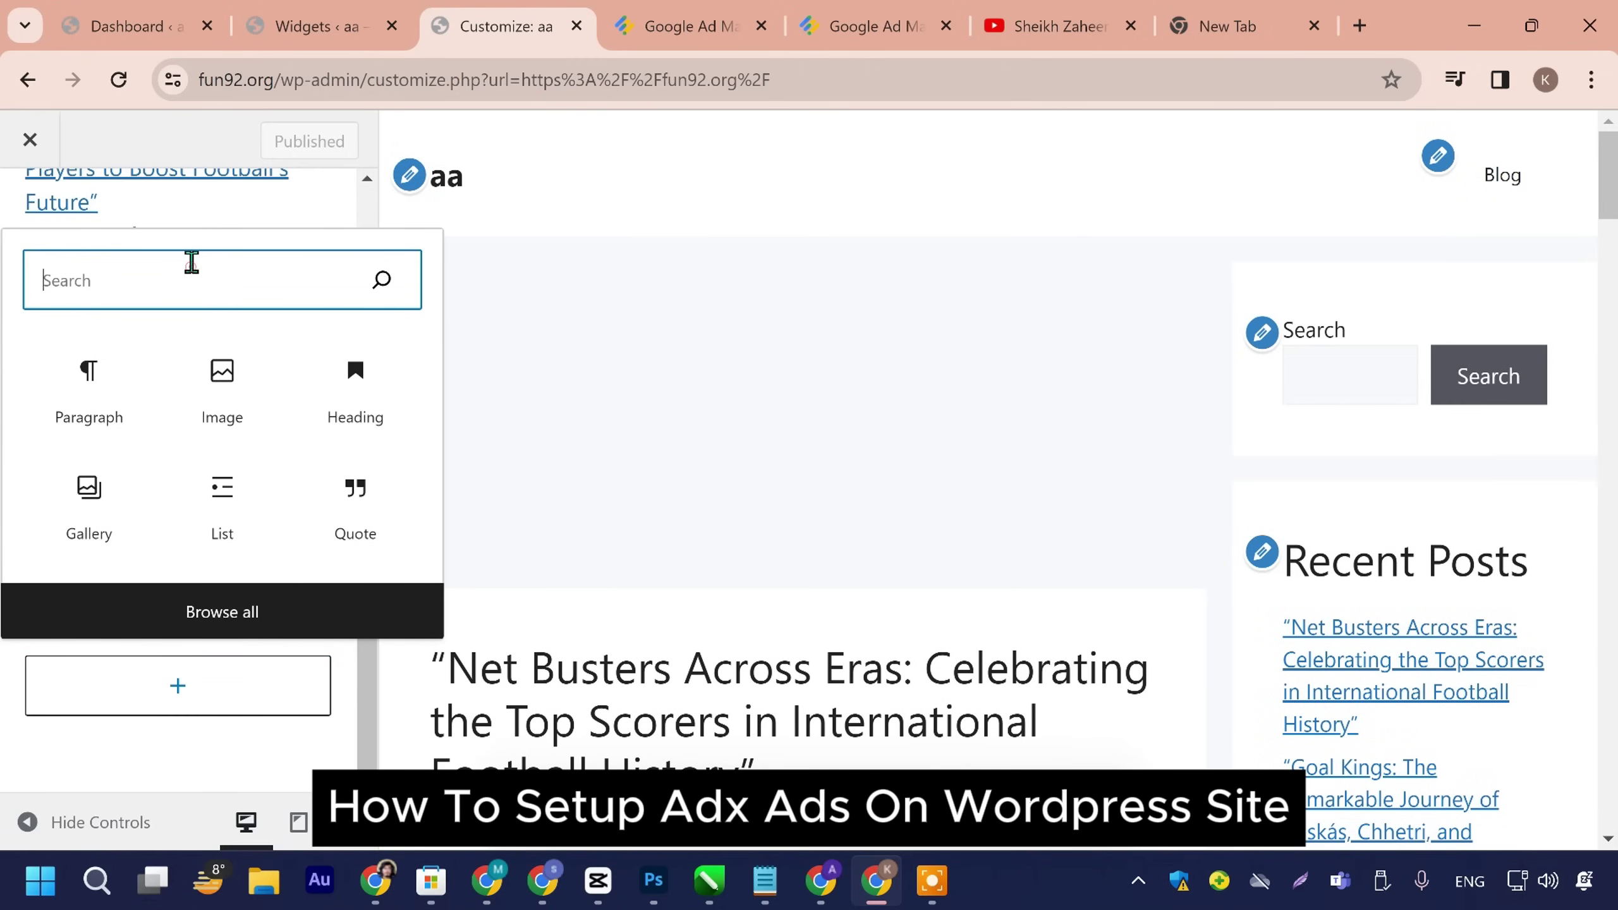
{"action": "type", "text": "ht"}
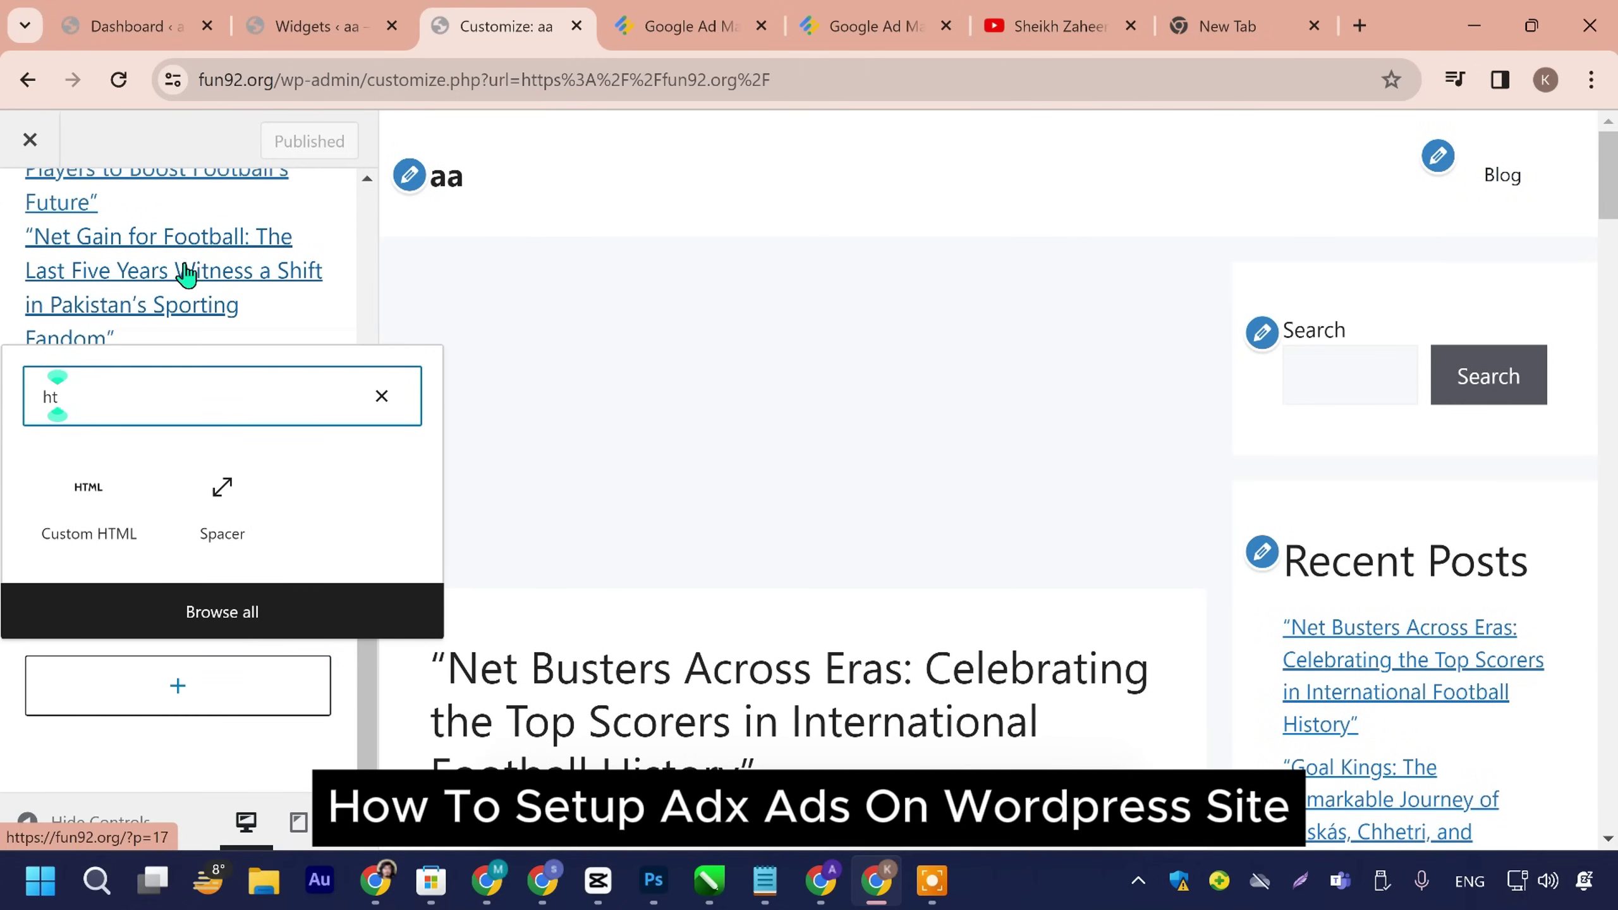
{"action": "left_click", "coordinate": [144, 510]}
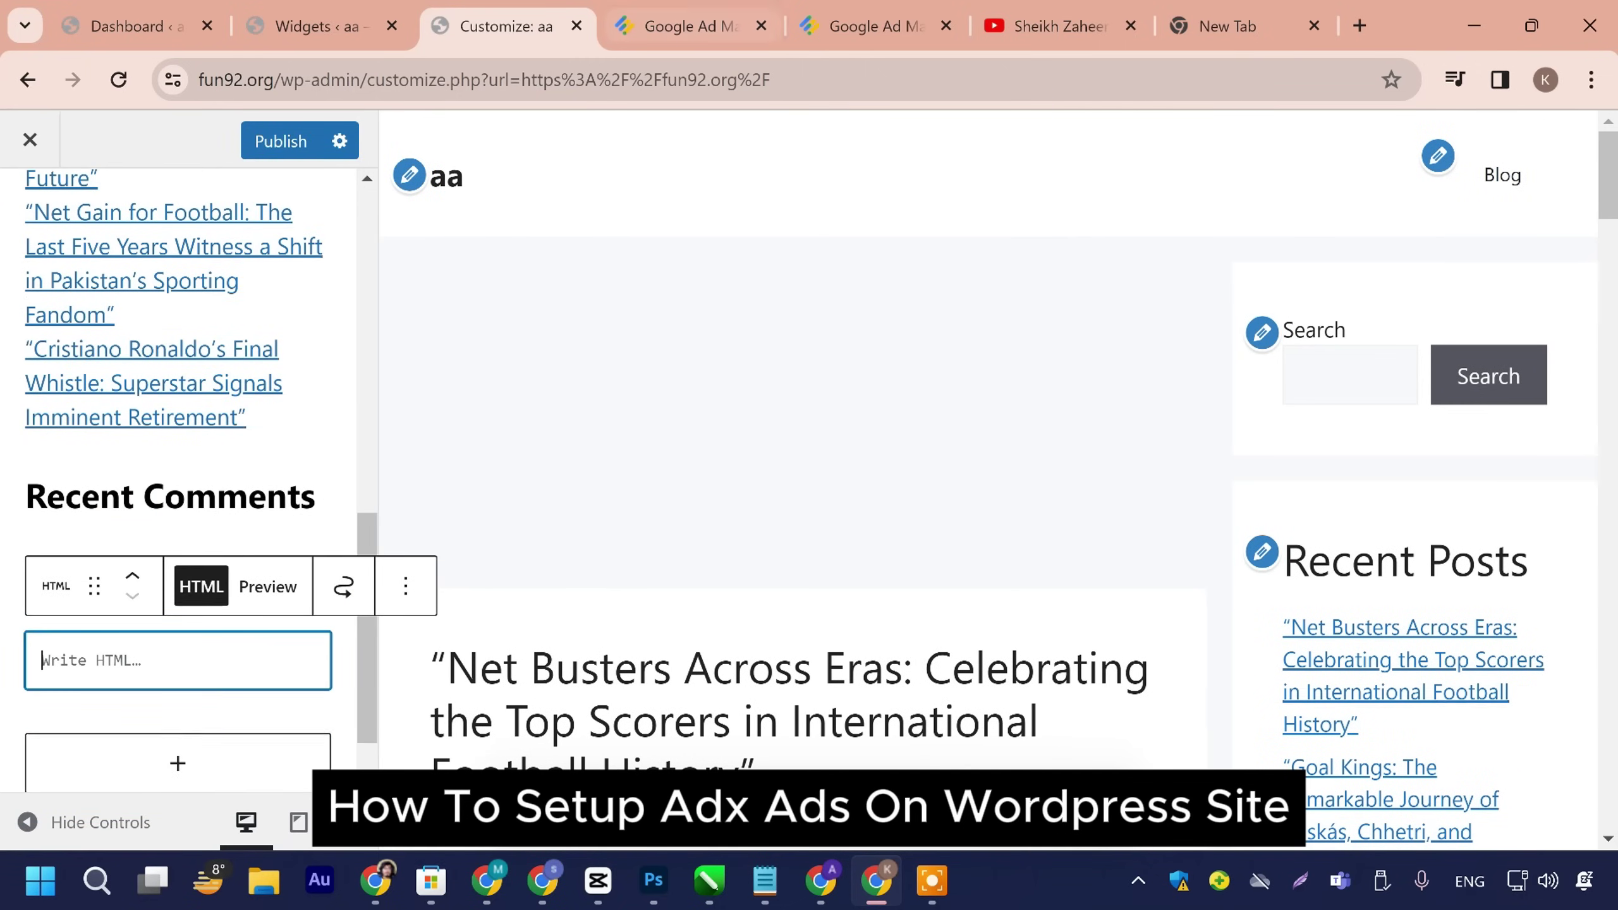
Step: Switch to the Unfilled ad unit's tag results in Ad Manager and copy the document header tag
{"action": "left_click", "coordinate": [689, 26]}
{"action": "scroll", "coordinate": [555, 528], "scroll_direction": "down", "scroll_amount": 3}
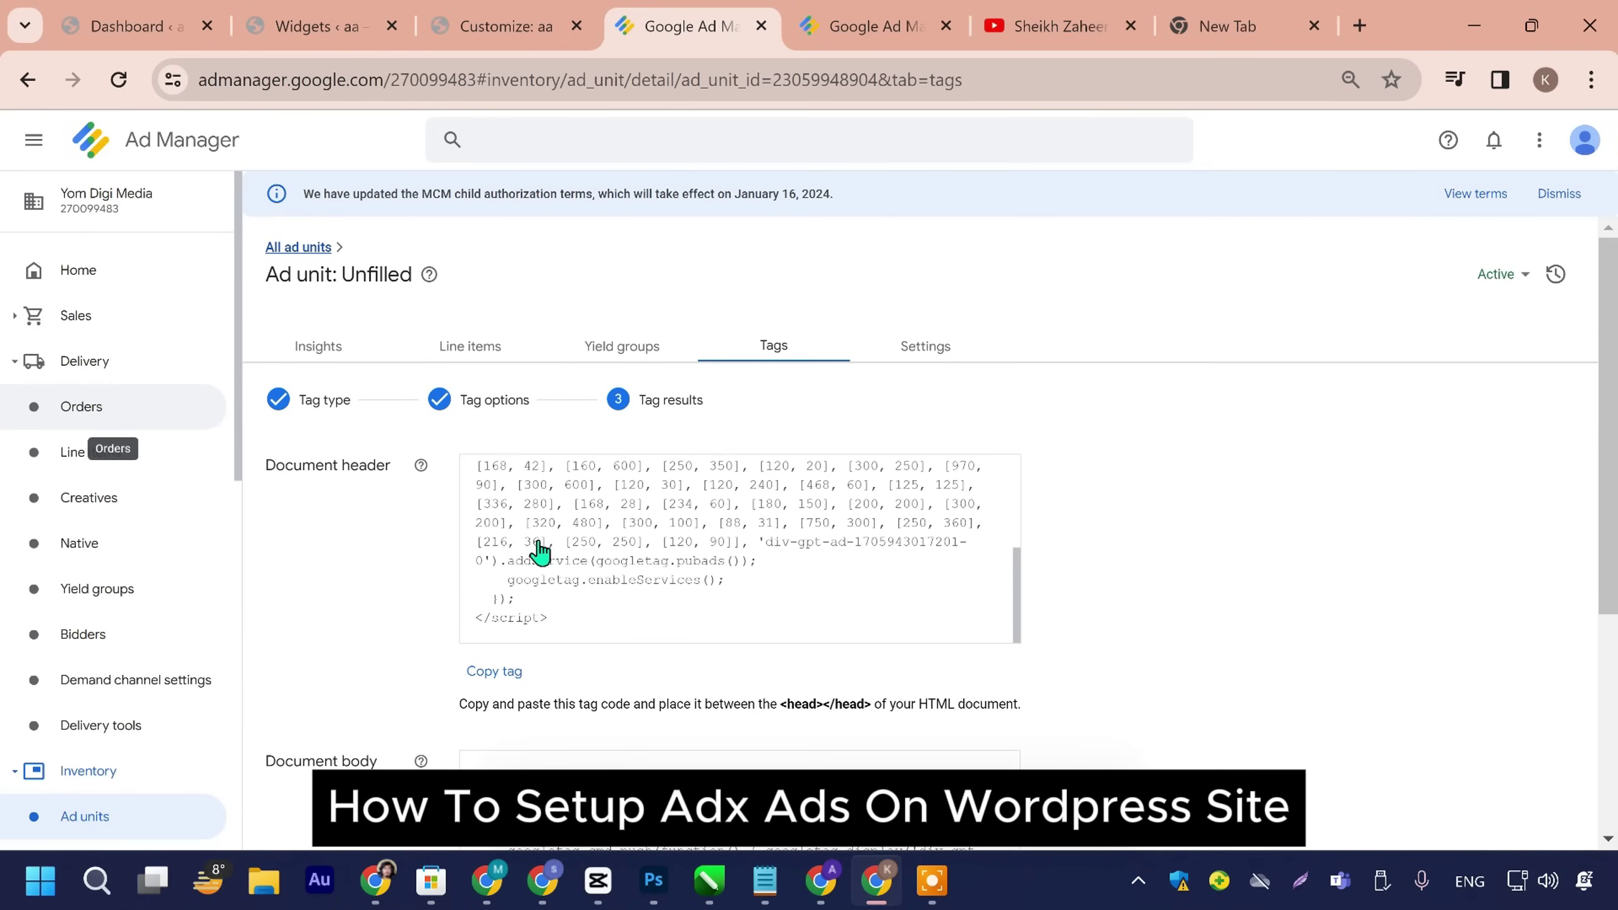
{"action": "scroll", "coordinate": [703, 520], "scroll_direction": "down", "scroll_amount": 5}
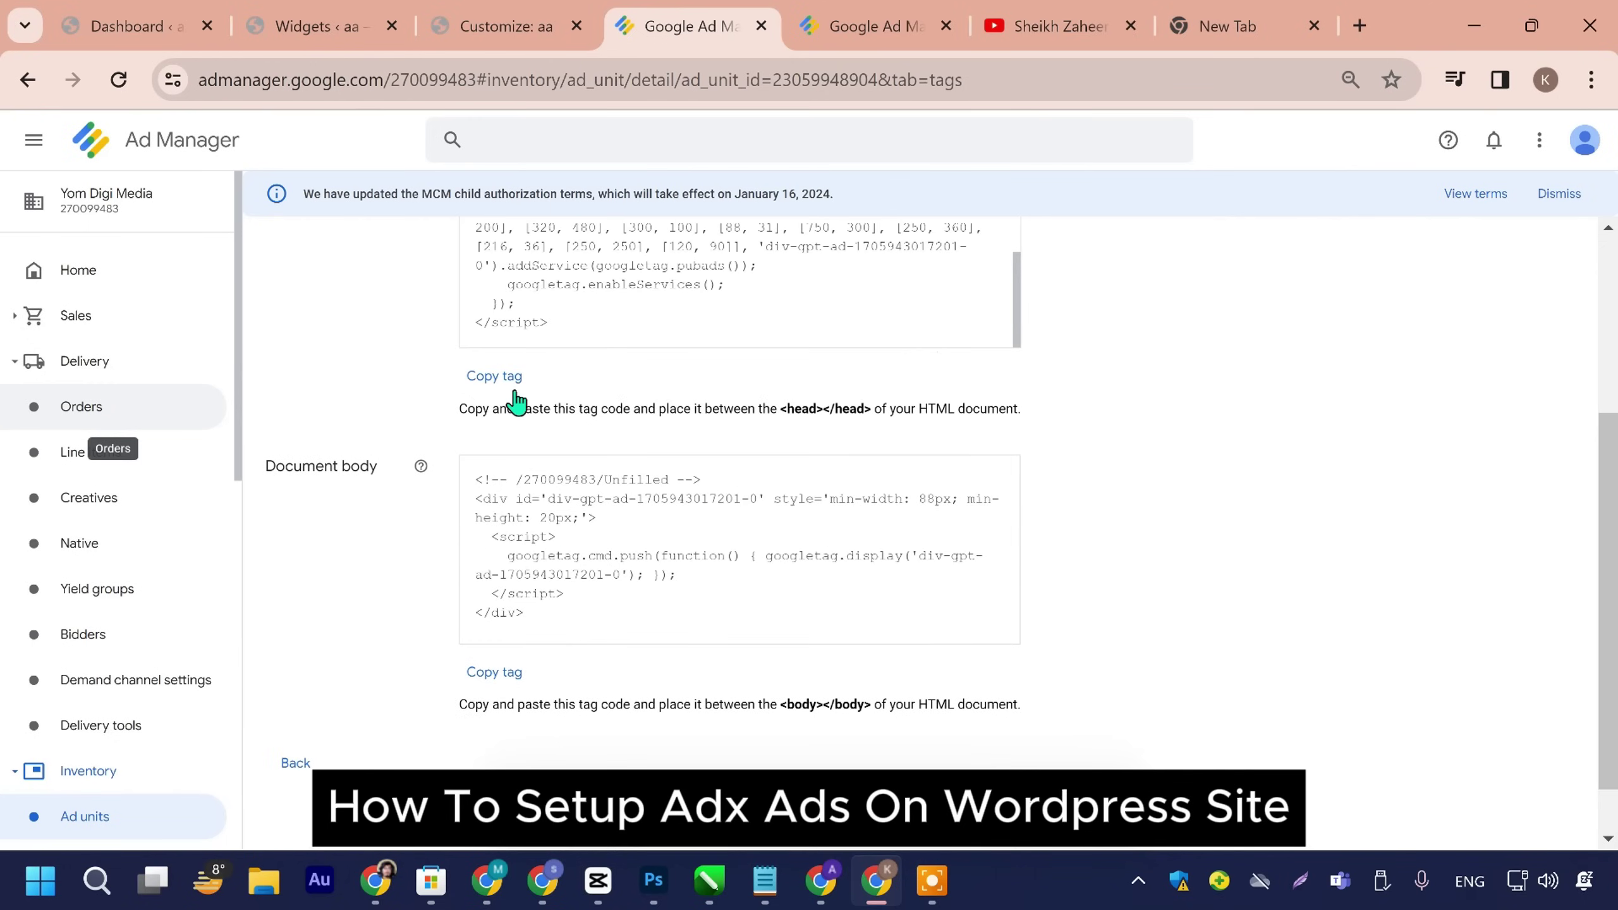
{"action": "left_click", "coordinate": [500, 381]}
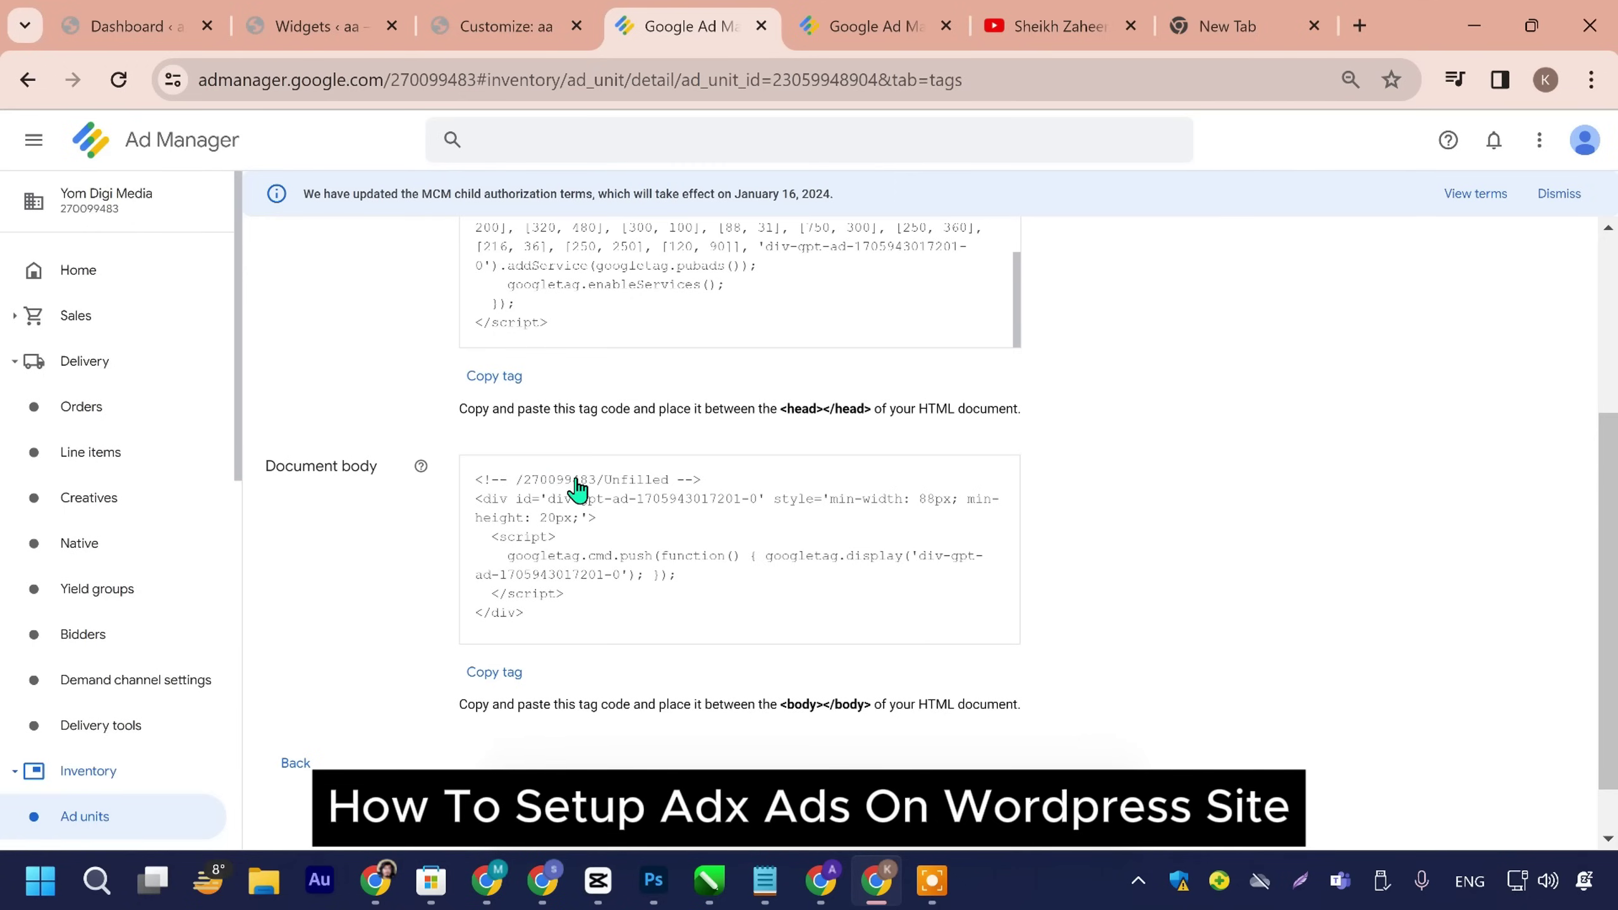
Step: Copy the Unfilled ad unit's document header tag and paste it into the Custom HTML block in the Customizer's Right Sidebar
{"action": "left_click", "coordinate": [494, 377]}
{"action": "left_click", "coordinate": [507, 26]}
{"action": "right_click", "coordinate": [183, 642]}
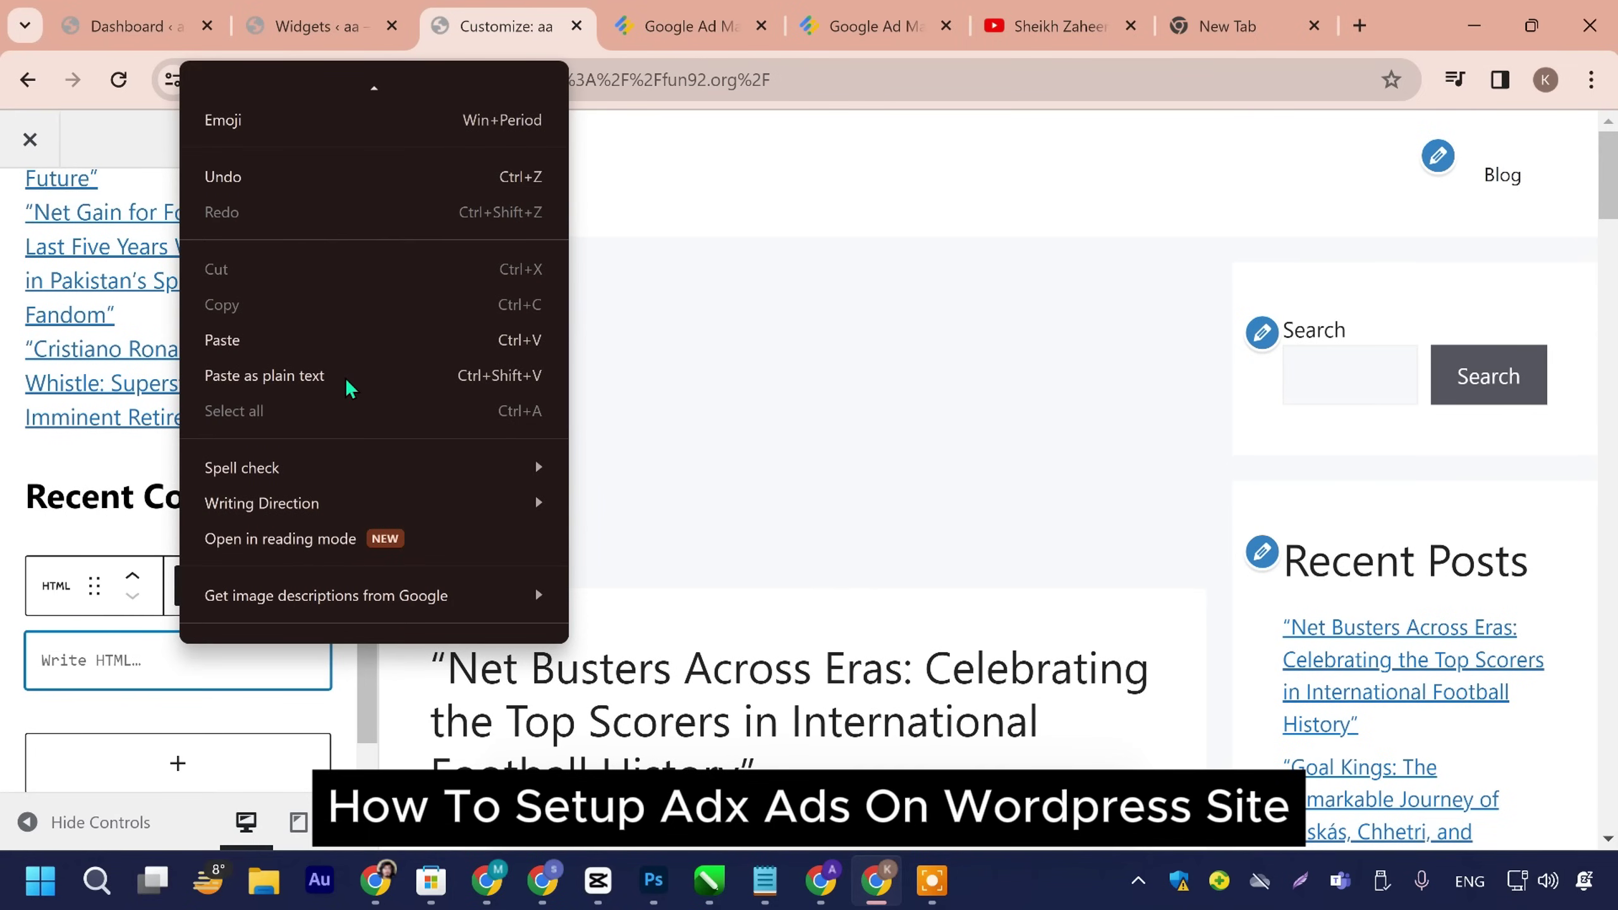
{"action": "left_click", "coordinate": [338, 357]}
Step: Copy the Unfilled document body tag, paste it below the header code in the Custom HTML block, and publish the changes
{"action": "left_click", "coordinate": [688, 26]}
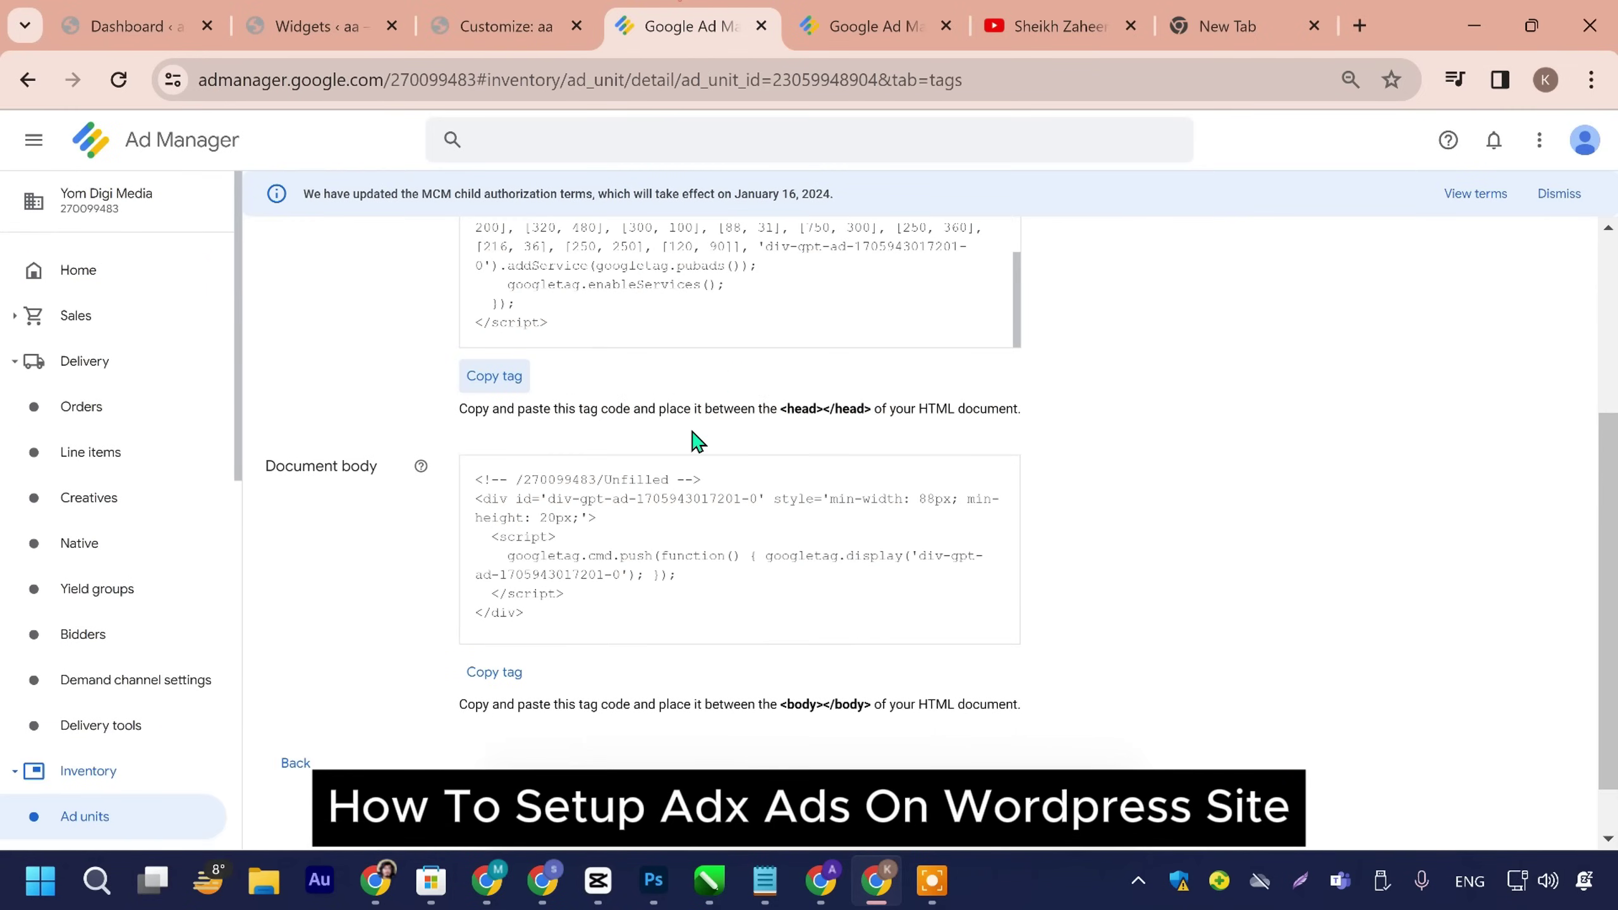
{"action": "left_click", "coordinate": [508, 671]}
{"action": "left_click", "coordinate": [507, 26]}
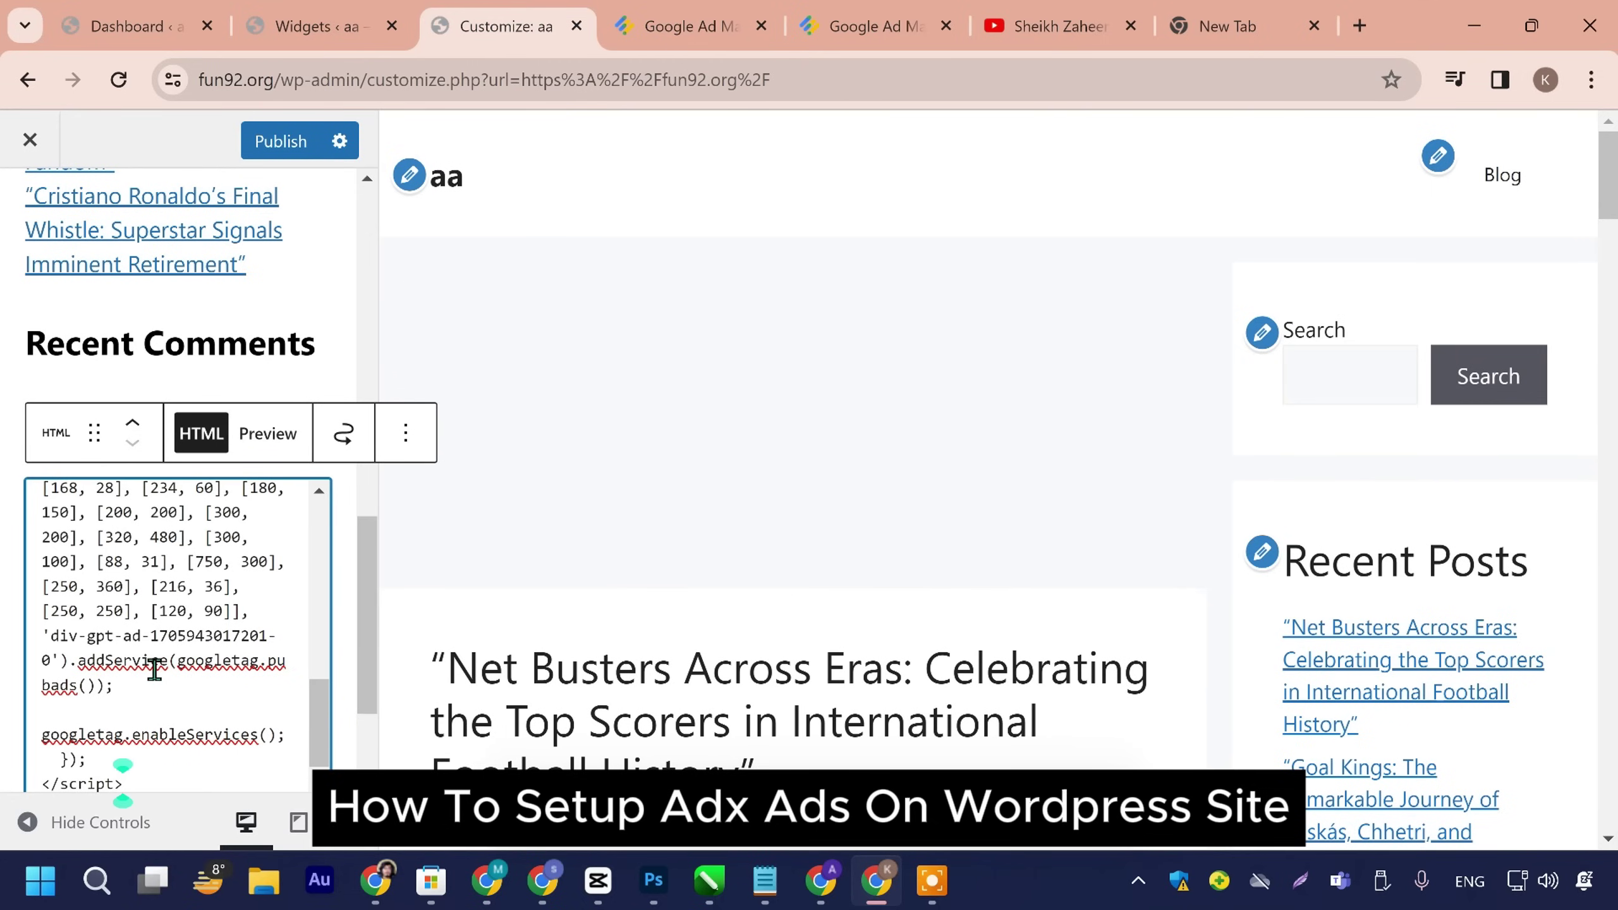
{"action": "right_click", "coordinate": [184, 776]}
{"action": "left_click", "coordinate": [311, 440]}
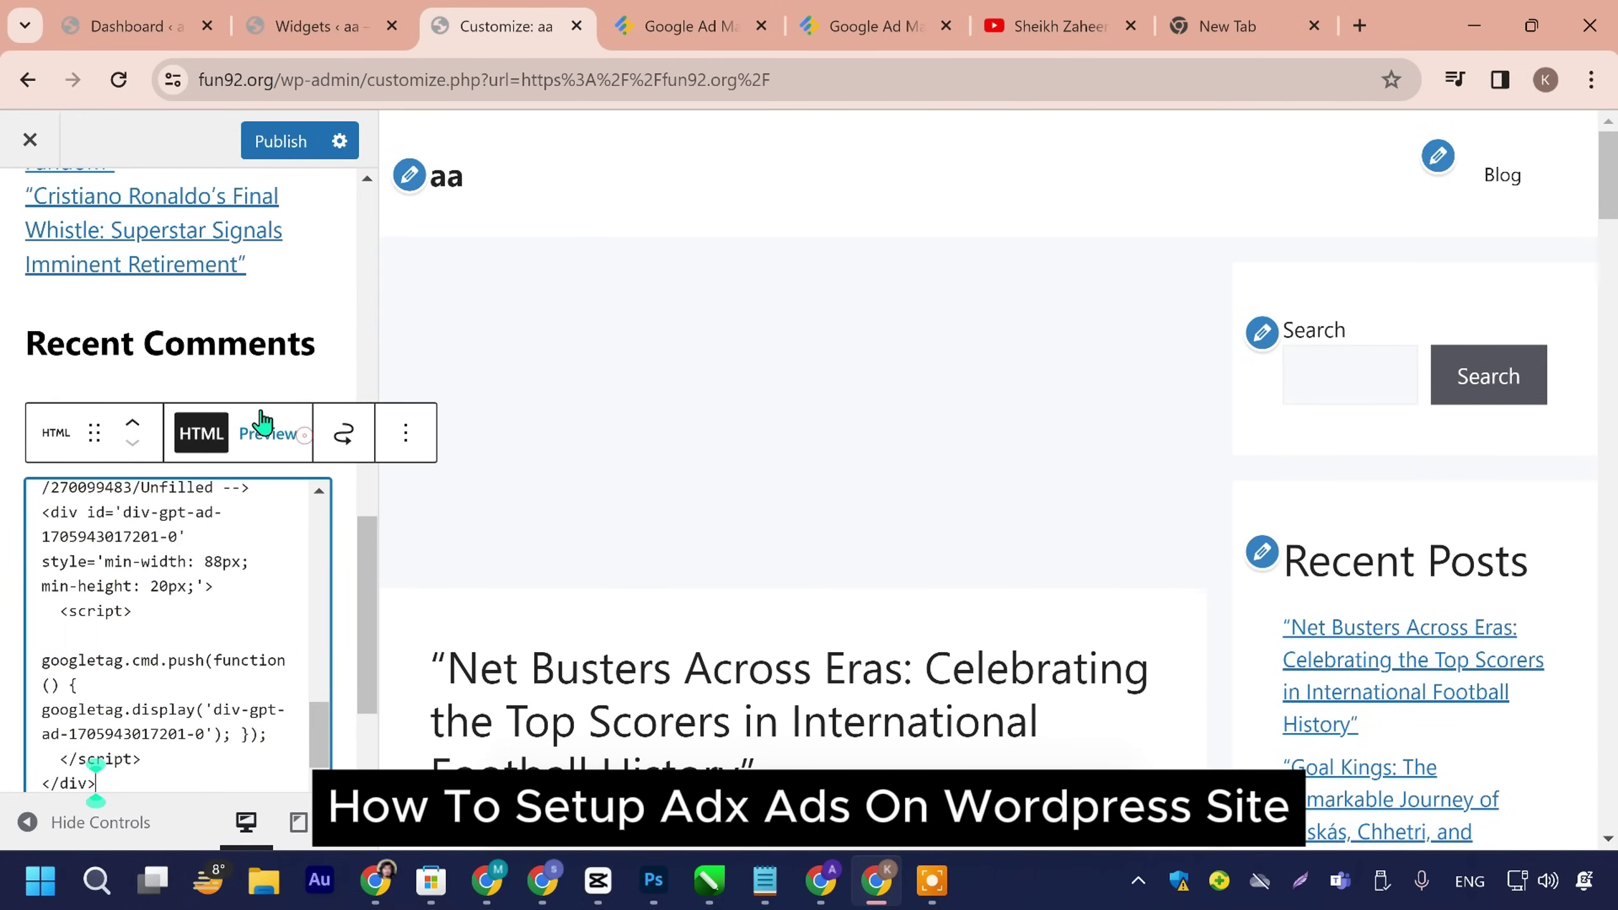
{"action": "left_click", "coordinate": [286, 139]}
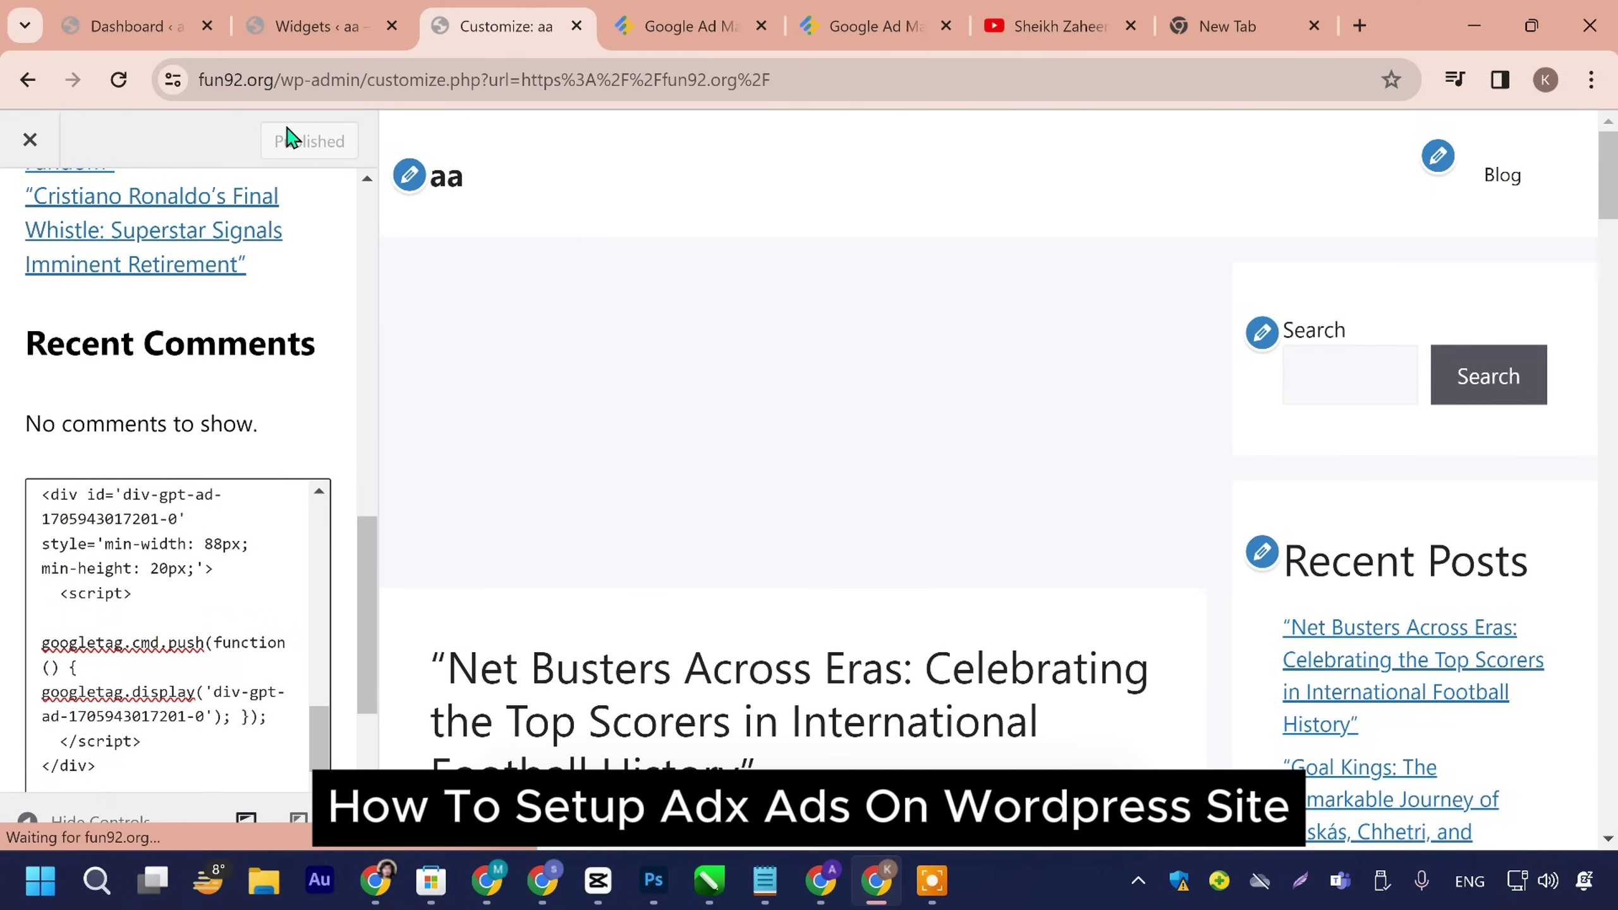
Step: Switch to Ad Manager, regenerate the Unfilled ad unit's tags three times, and compare the div ID in the document body code
{"action": "left_click", "coordinate": [685, 25]}
{"action": "left_click", "coordinate": [292, 760]}
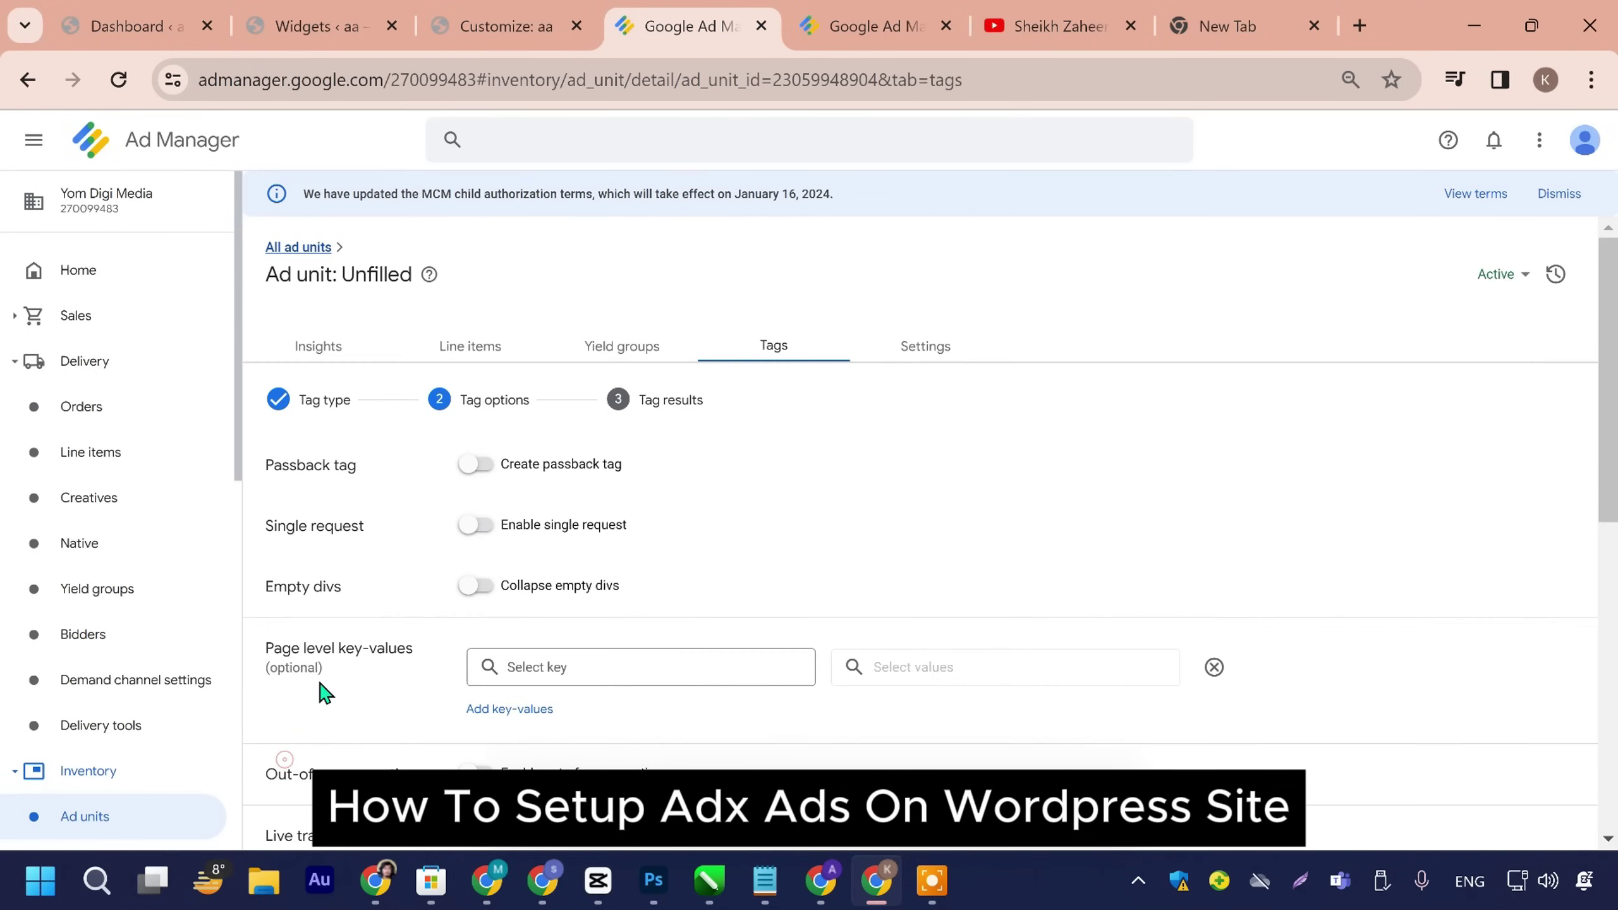
{"action": "scroll", "coordinate": [361, 549], "scroll_direction": "down", "scroll_amount": 10}
{"action": "left_click", "coordinate": [382, 696]}
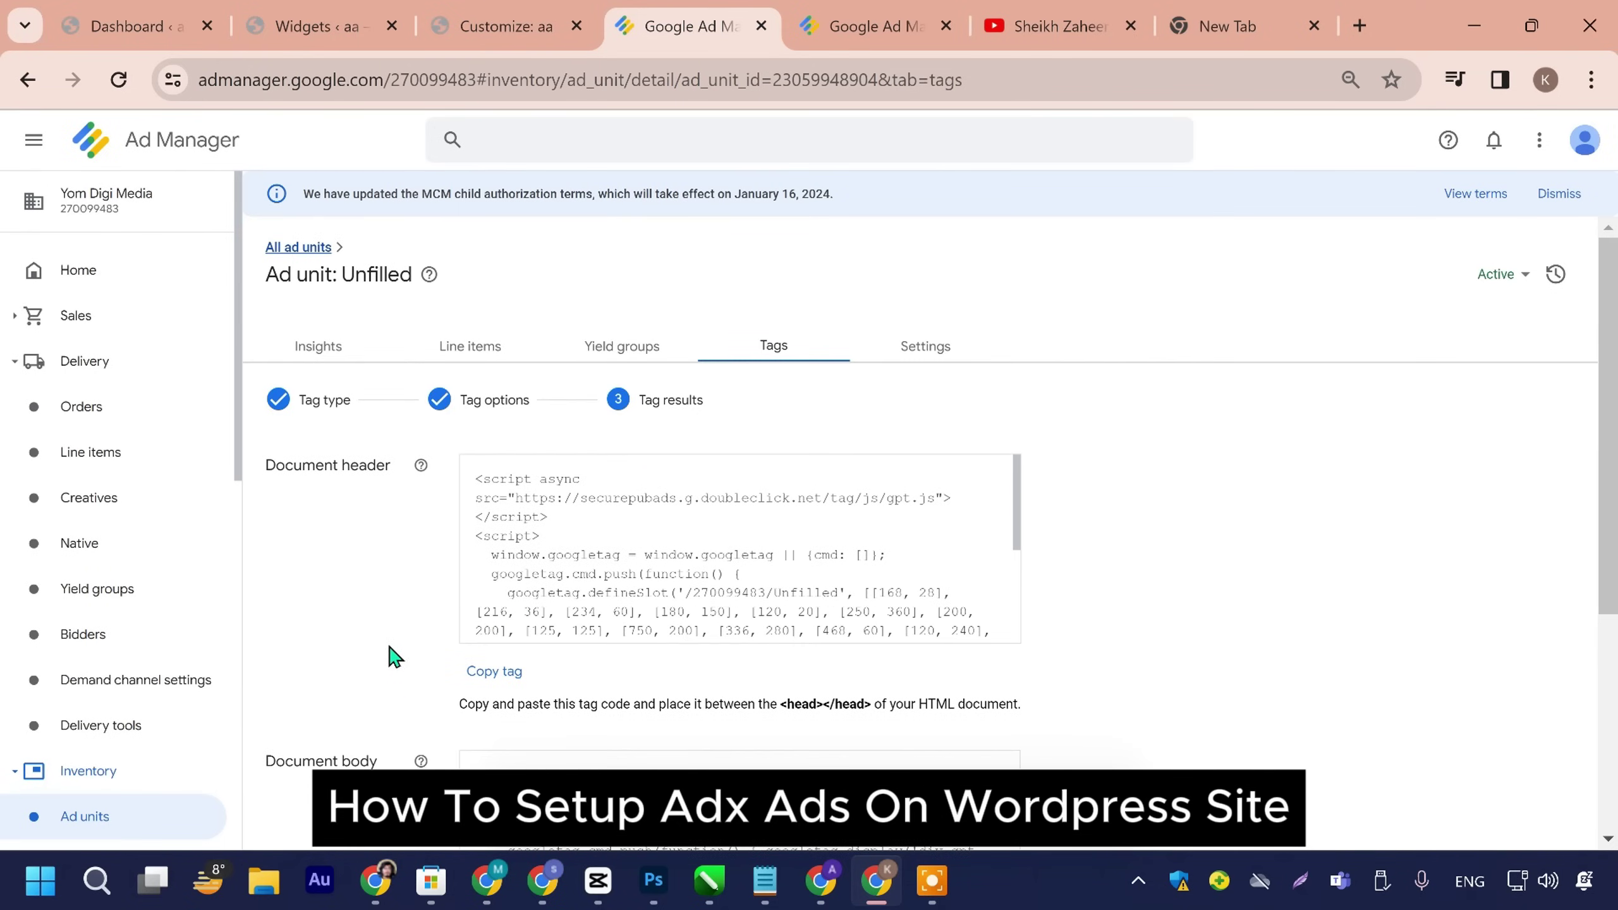
{"action": "scroll", "coordinate": [405, 610], "scroll_direction": "down", "scroll_amount": 5}
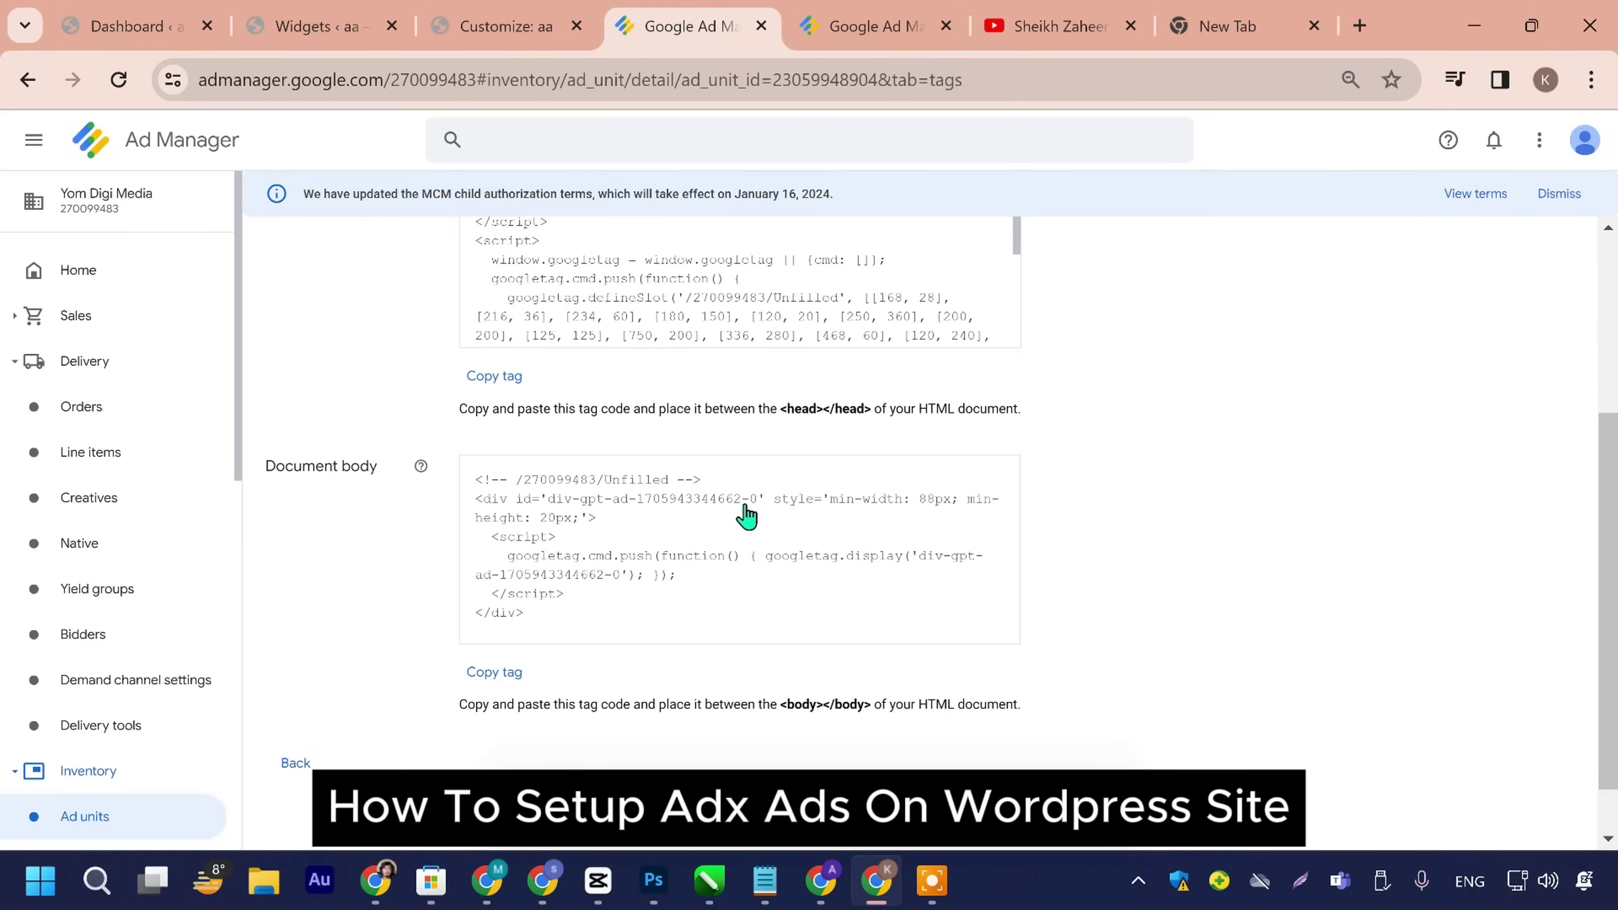
{"action": "left_click", "coordinate": [309, 762]}
{"action": "scroll", "coordinate": [331, 669], "scroll_direction": "down", "scroll_amount": 10}
{"action": "left_click", "coordinate": [367, 700]}
{"action": "scroll", "coordinate": [468, 603], "scroll_direction": "down", "scroll_amount": 2}
{"action": "scroll", "coordinate": [469, 604], "scroll_direction": "down", "scroll_amount": 6}
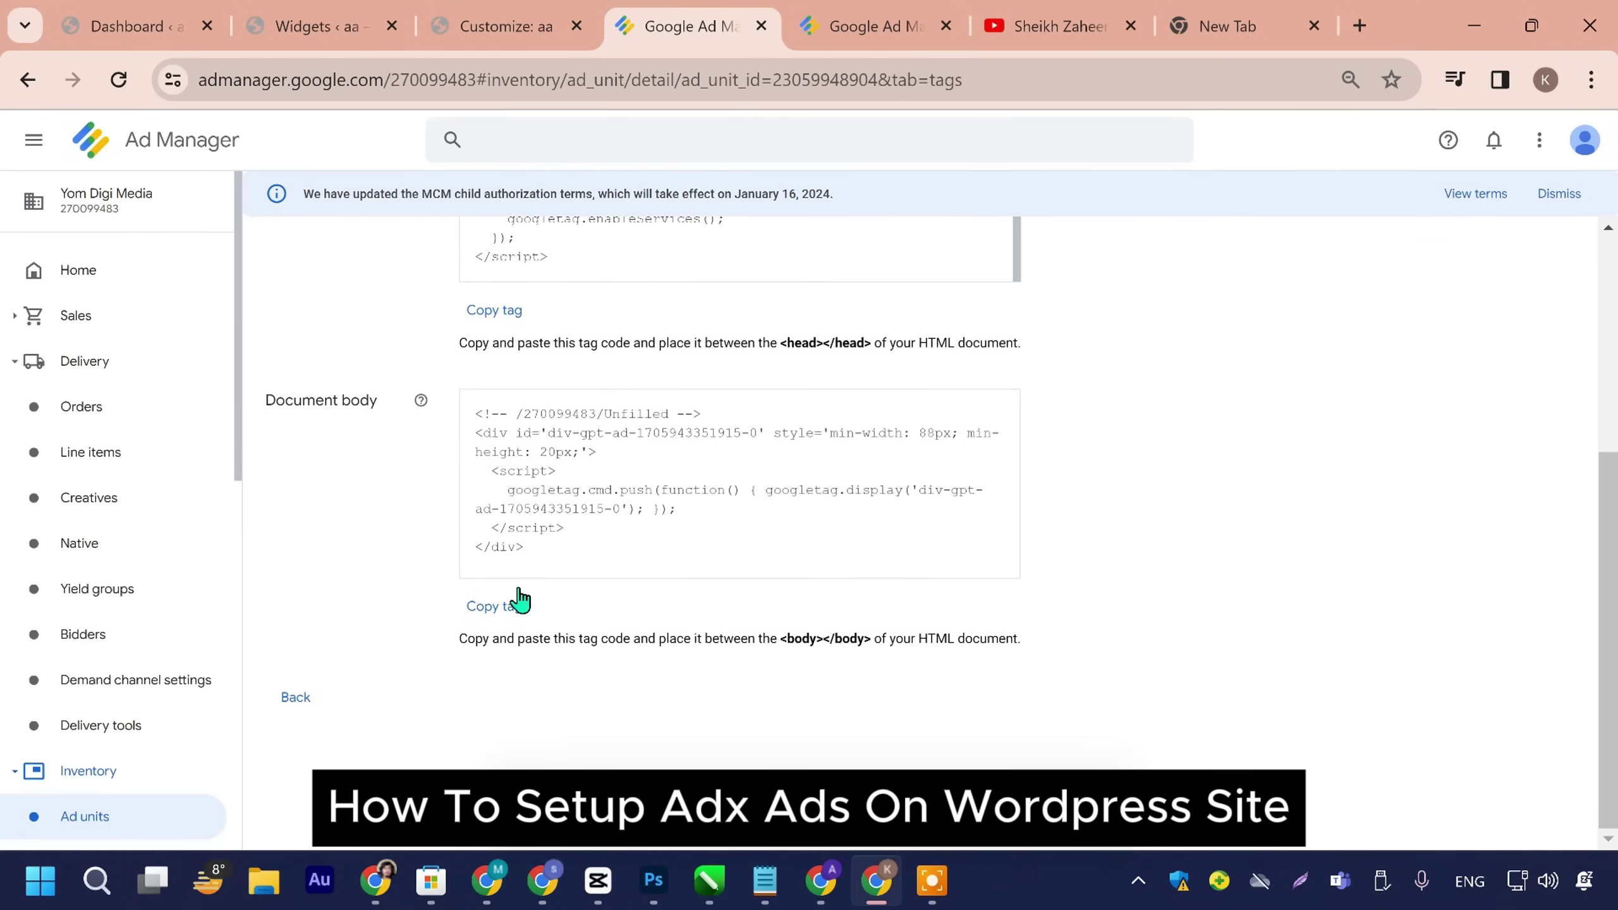
{"action": "left_click", "coordinate": [321, 700]}
{"action": "scroll", "coordinate": [325, 683], "scroll_direction": "down", "scroll_amount": 10}
{"action": "left_click", "coordinate": [368, 698]}
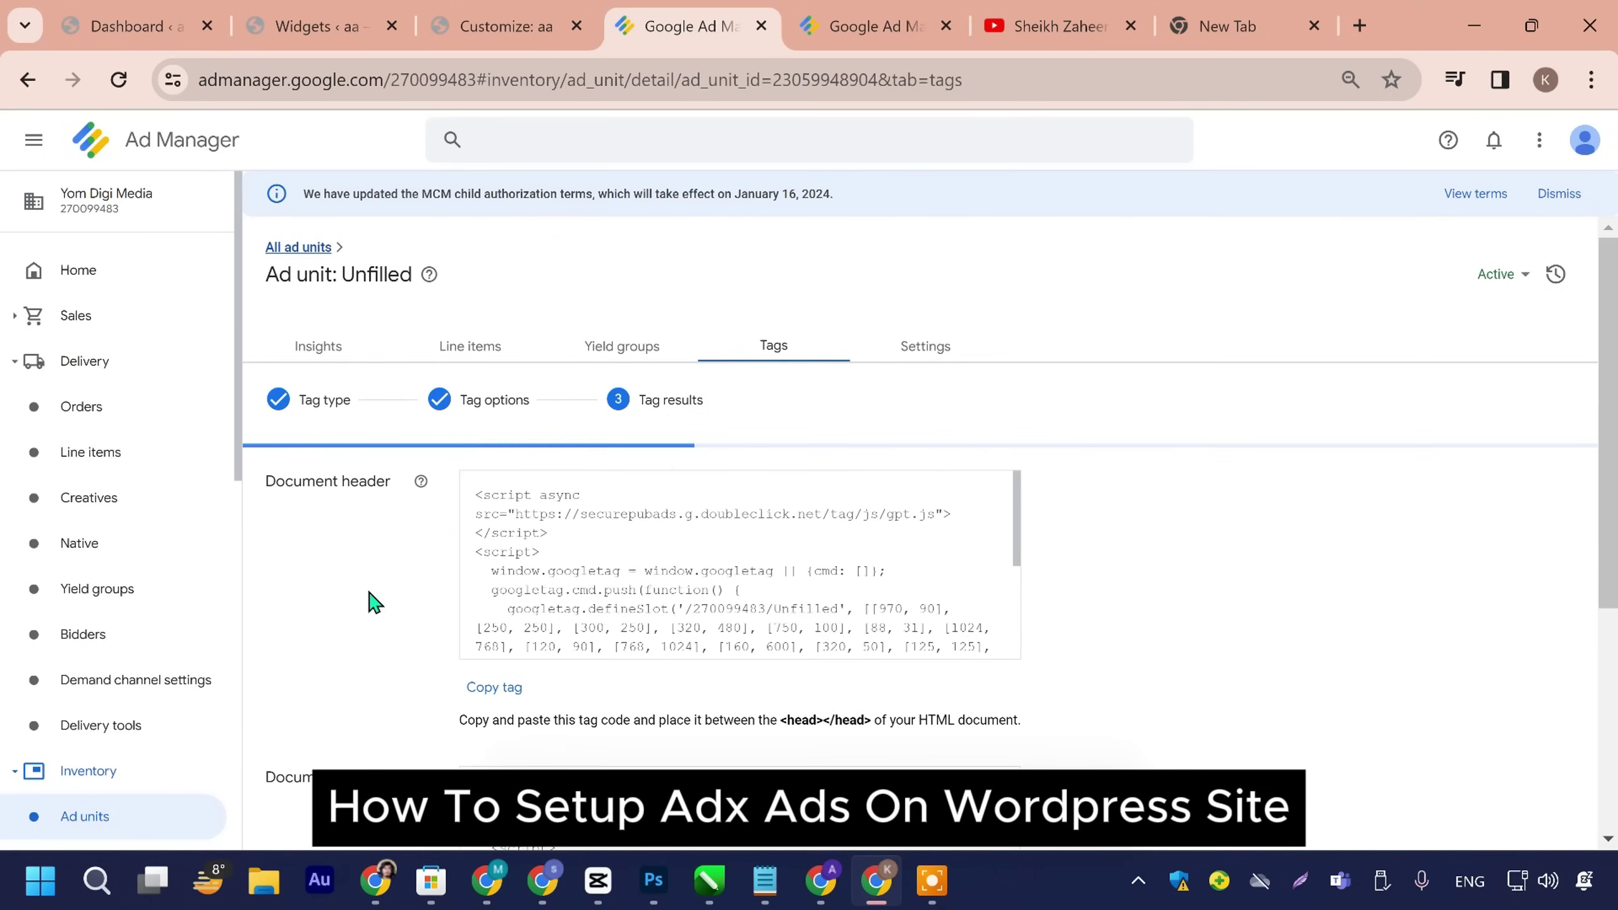
{"action": "scroll", "coordinate": [408, 589], "scroll_direction": "down", "scroll_amount": 6}
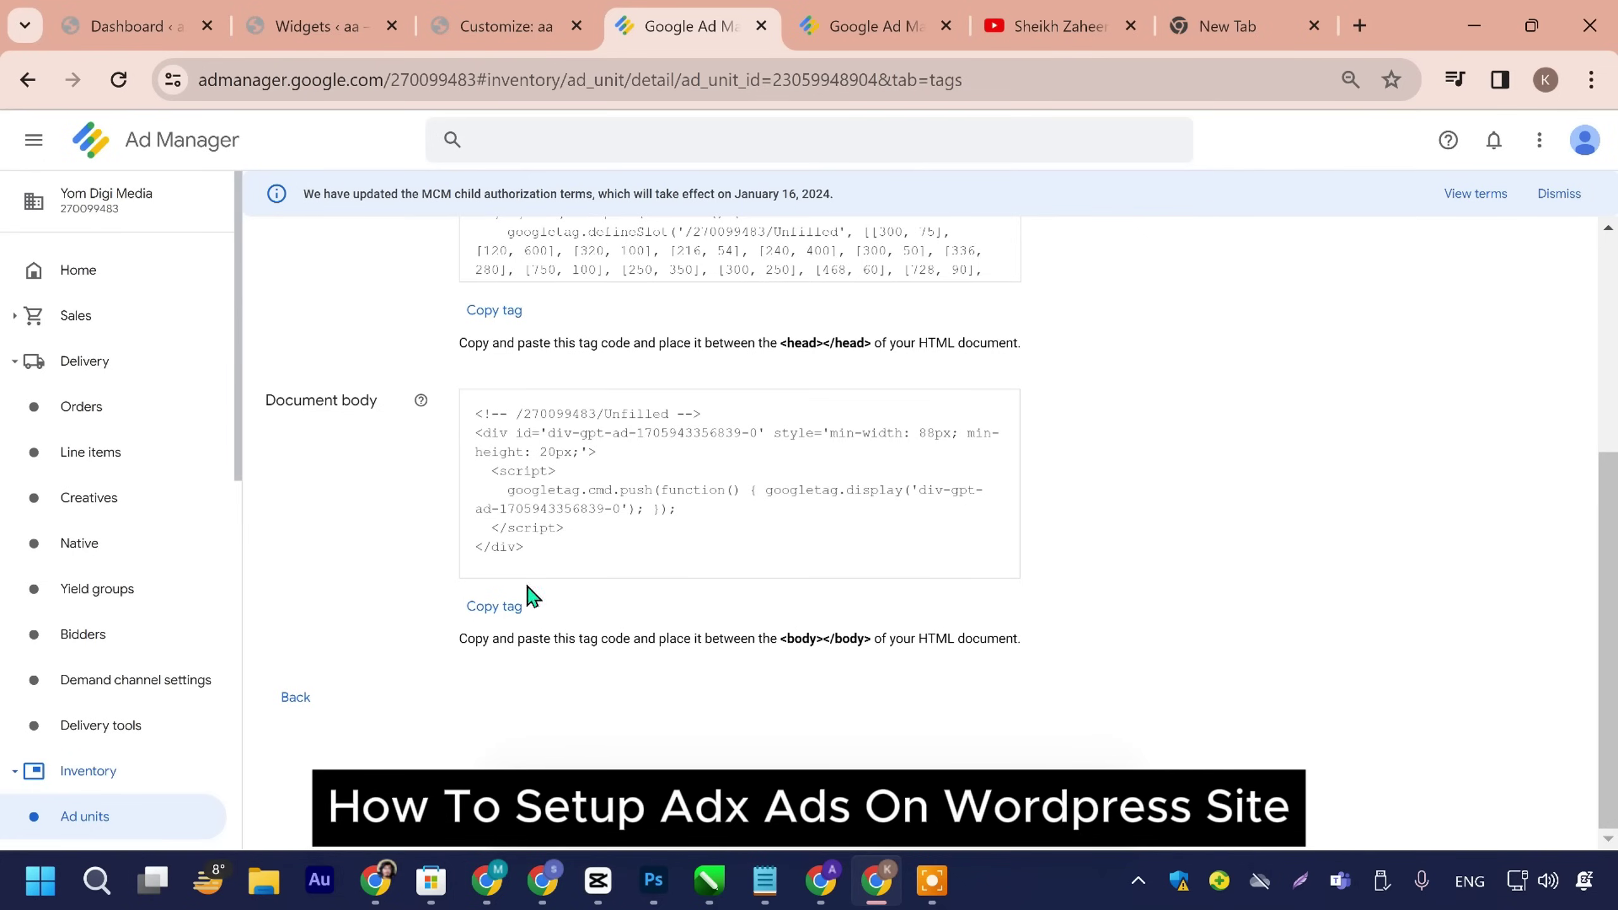
Step: Go back to the Unfilled ad unit's tag options, examine its sizes list, and generate the tag results again
{"action": "left_click", "coordinate": [305, 707]}
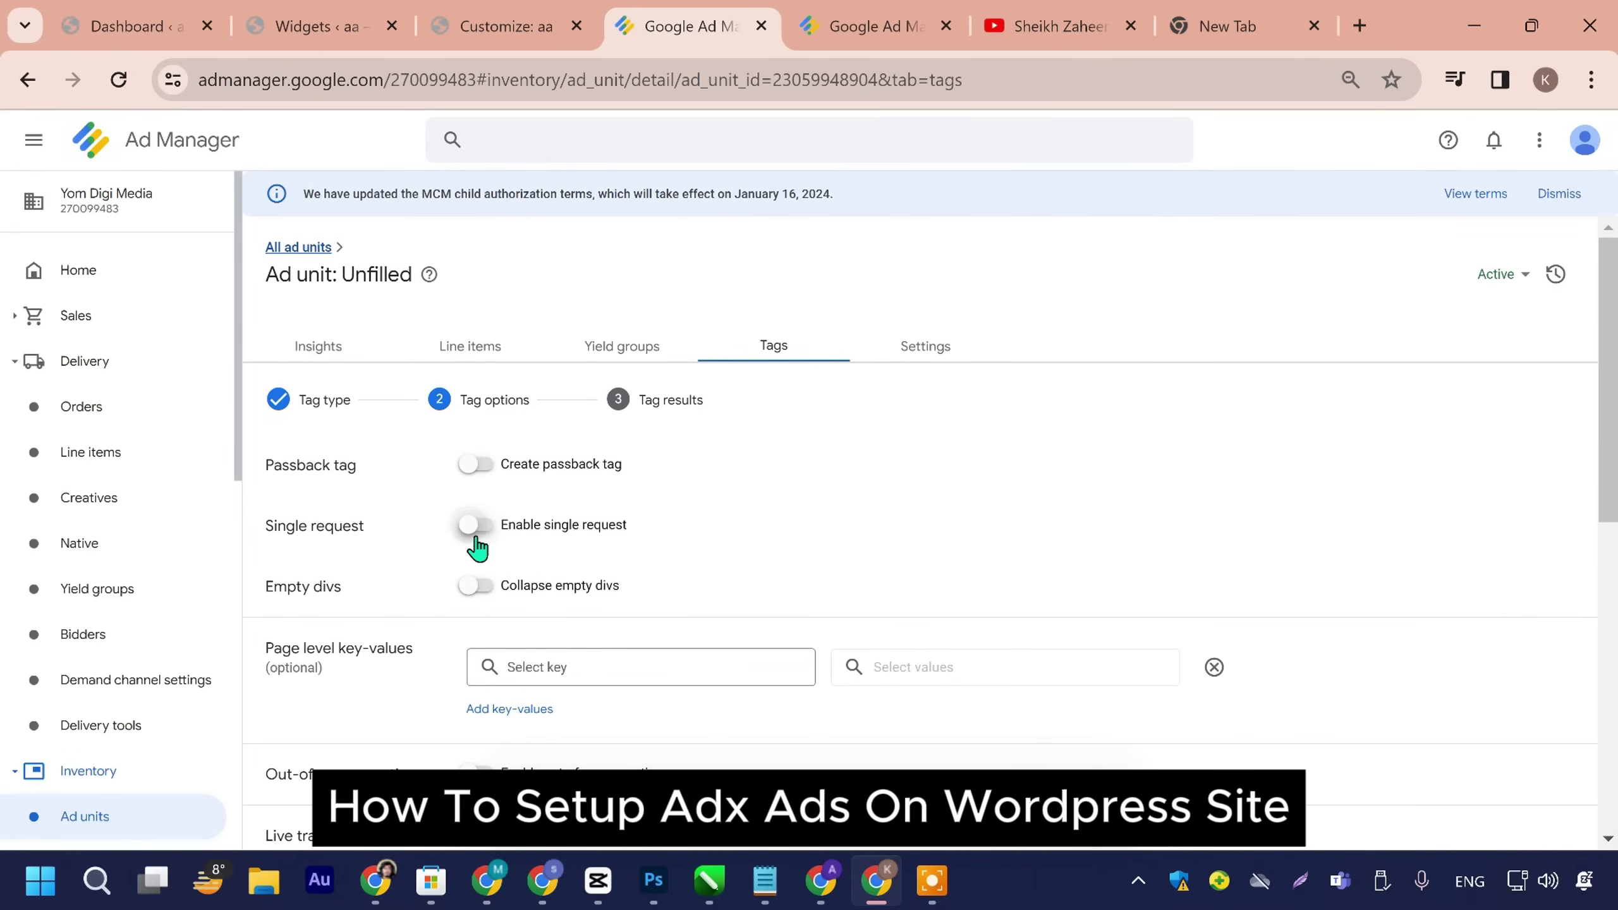
{"action": "scroll", "coordinate": [642, 512], "scroll_direction": "down", "scroll_amount": 10}
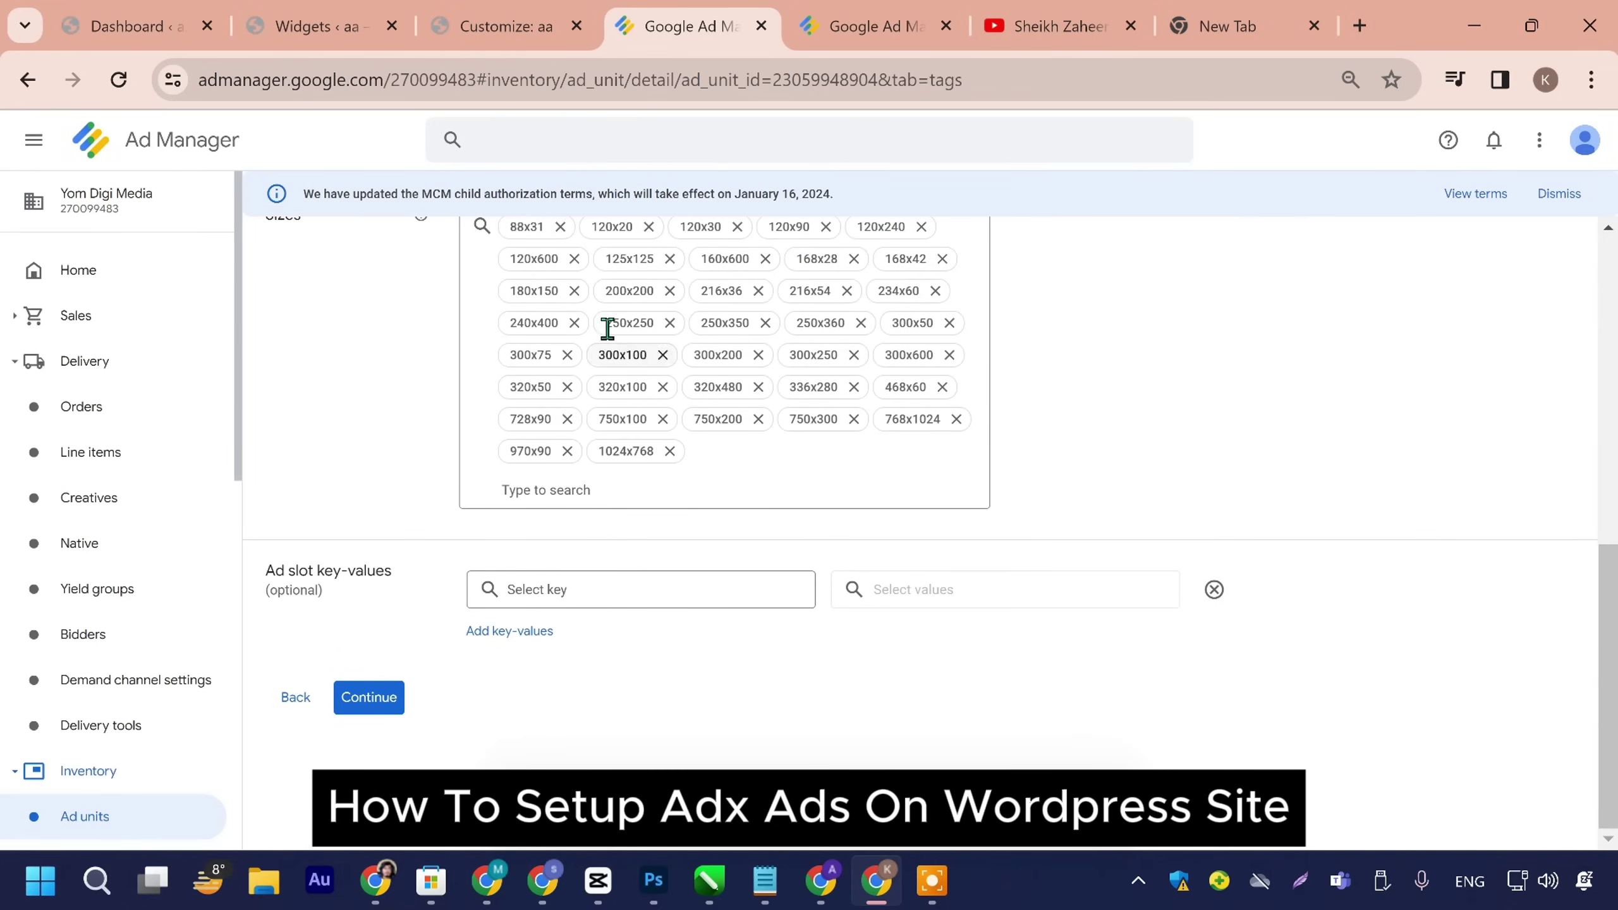
{"action": "scroll", "coordinate": [668, 484], "scroll_direction": "up", "scroll_amount": 4}
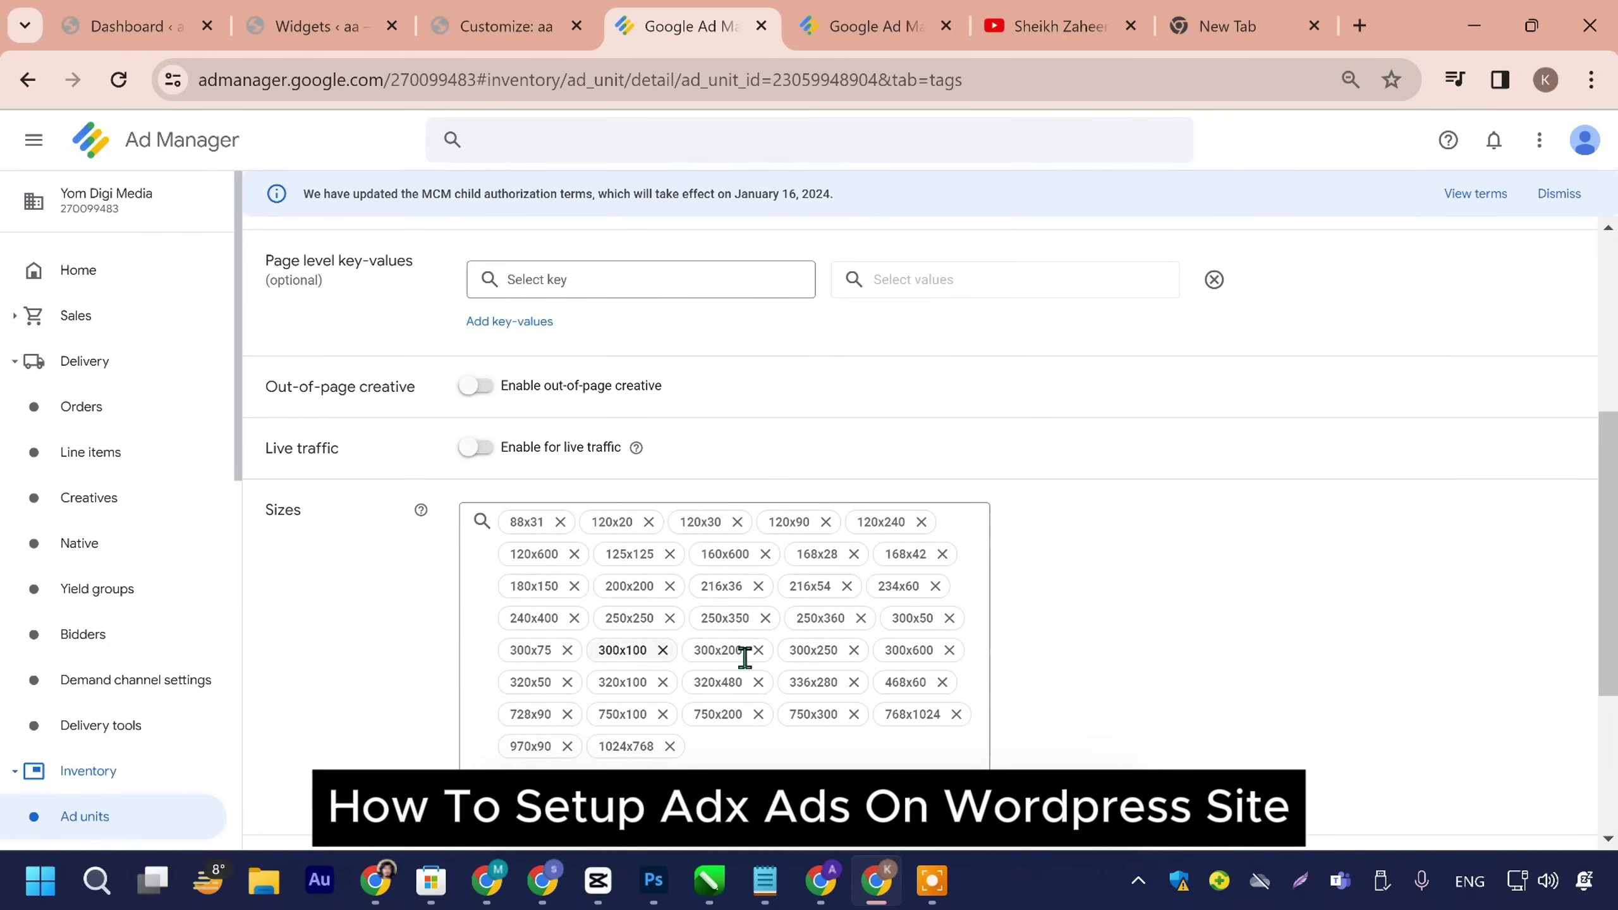
{"action": "scroll", "coordinate": [752, 637], "scroll_direction": "down", "scroll_amount": 4}
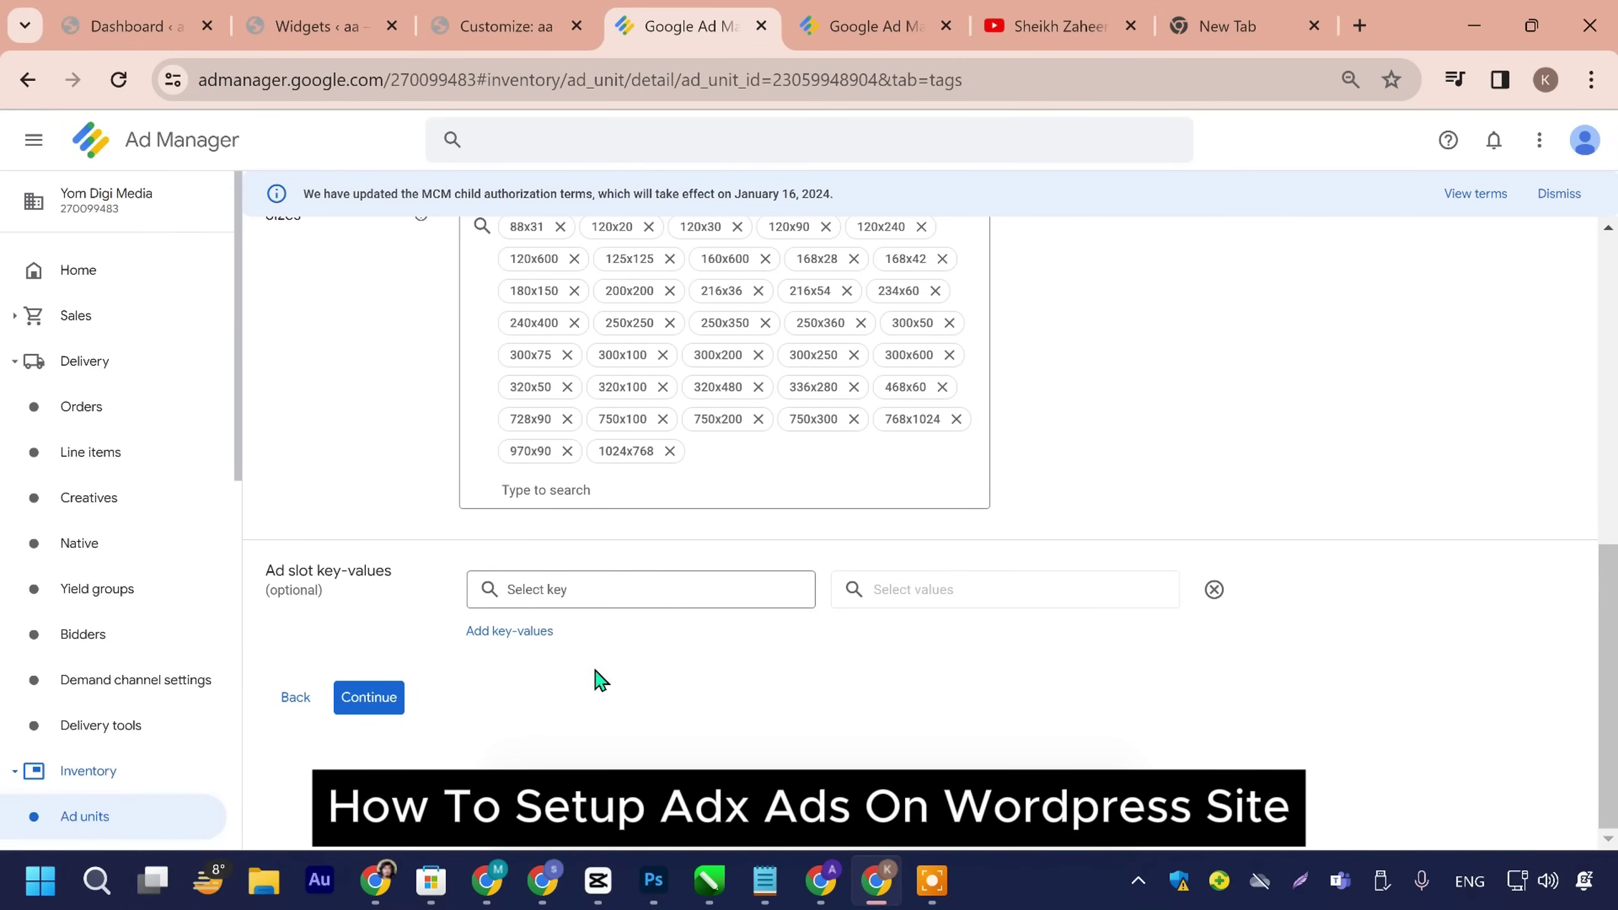
{"action": "left_click", "coordinate": [355, 696]}
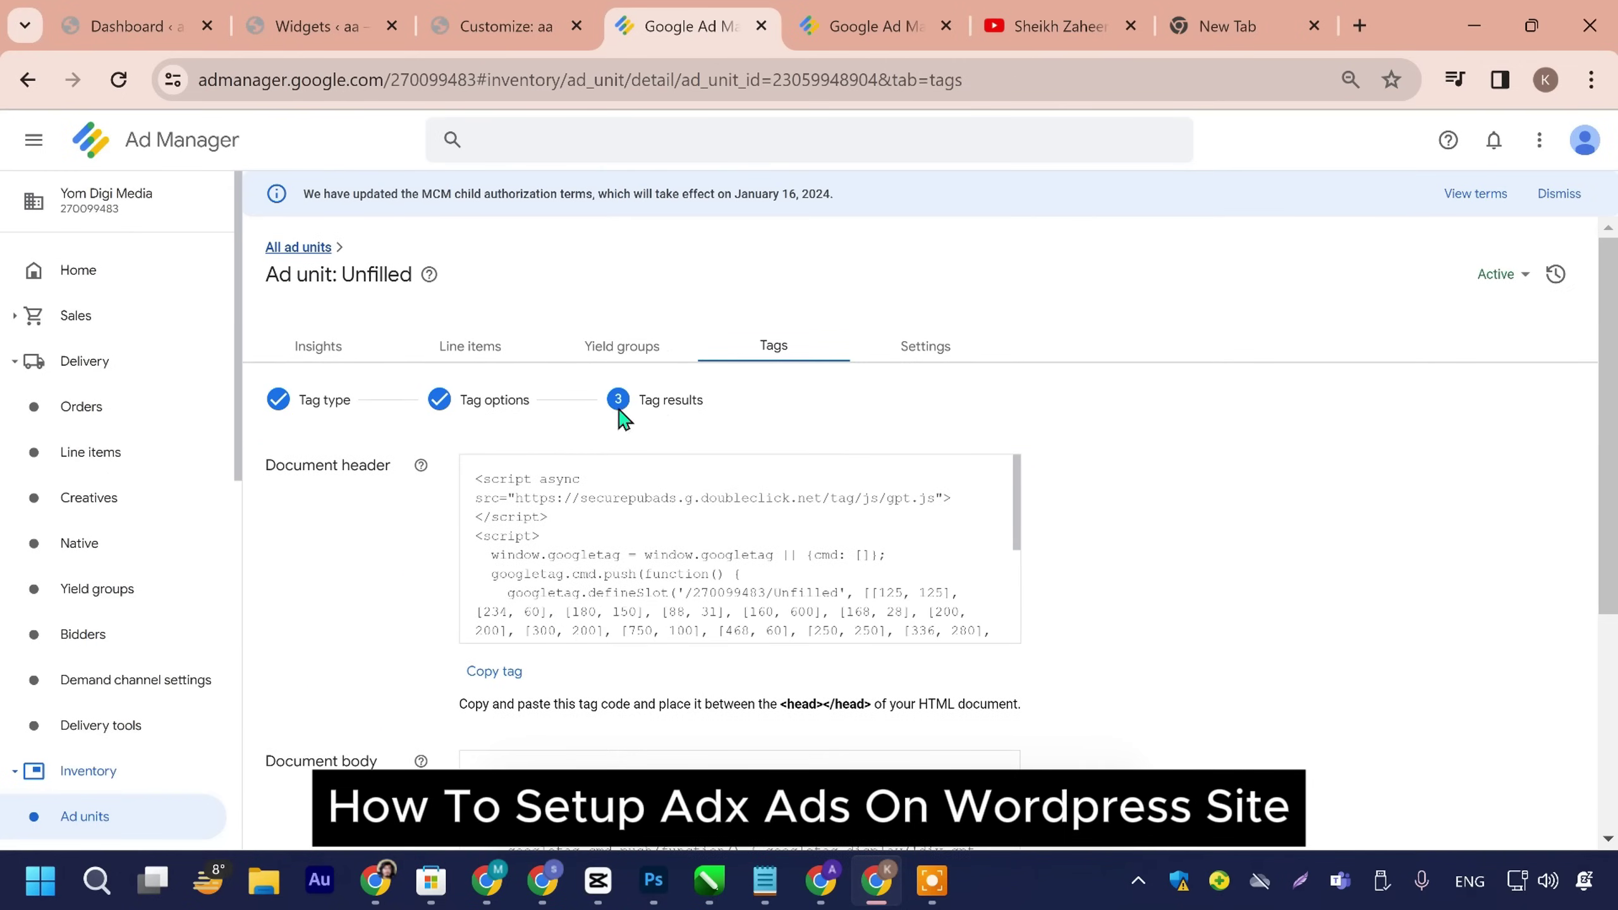
Step: Switch to the Customizer and review the end of the tag code in the Custom HTML block
{"action": "left_click", "coordinate": [506, 26]}
{"action": "scroll", "coordinate": [201, 595], "scroll_direction": "down", "scroll_amount": 4}
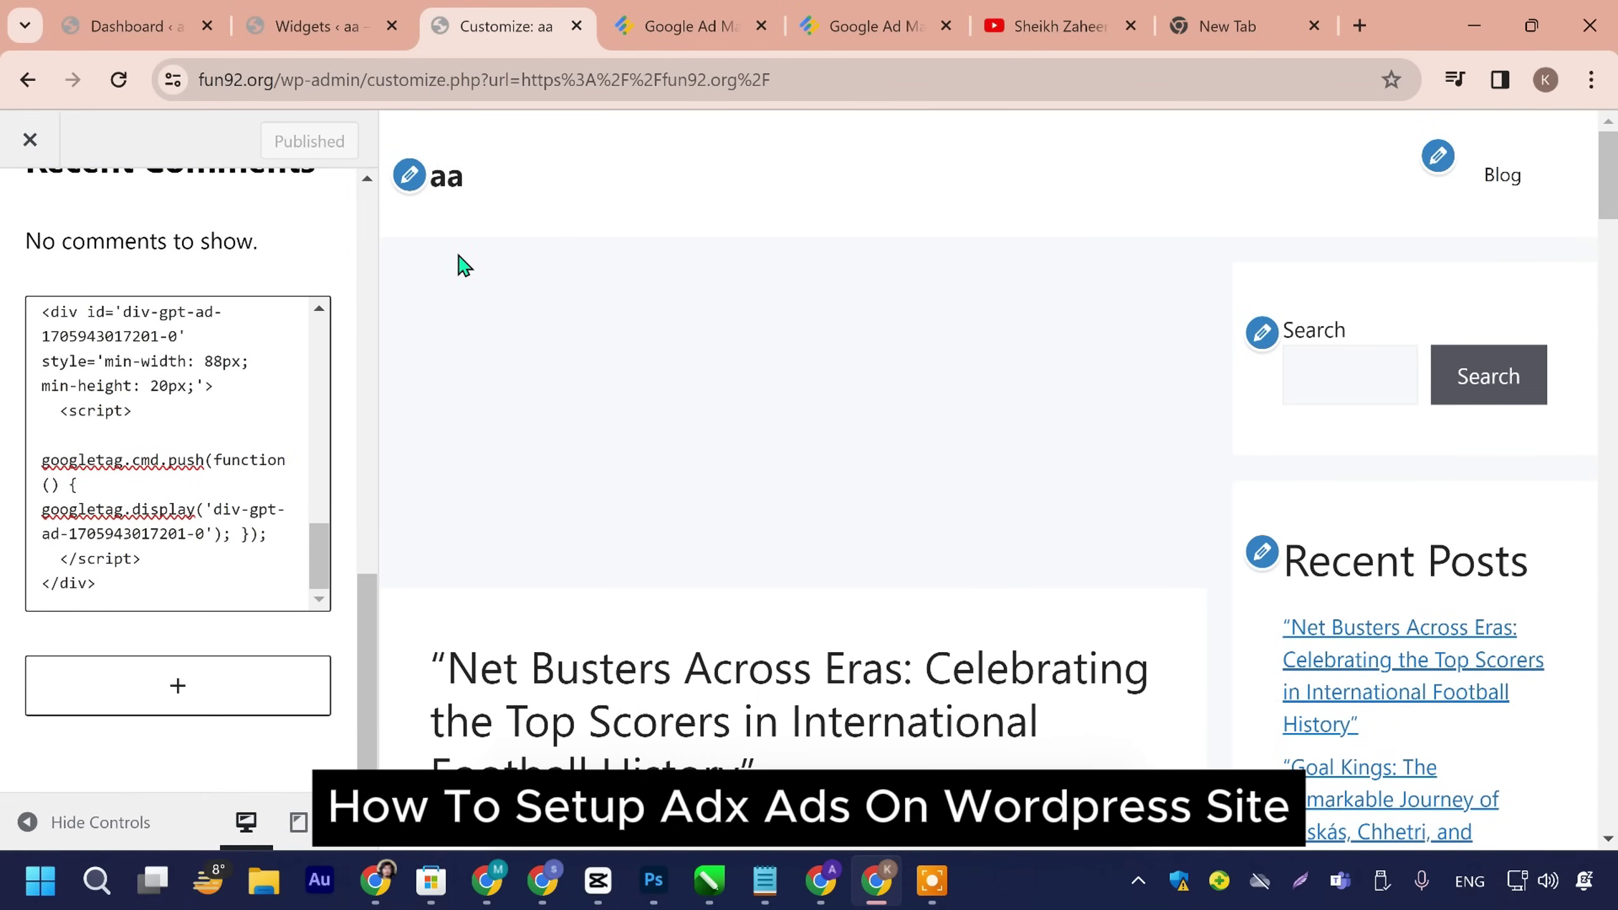
{"action": "left_click", "coordinate": [662, 27]}
{"action": "left_click", "coordinate": [506, 26]}
Step: Switch to the WordPress Widgets page and purge all of the site's caches
{"action": "left_click", "coordinate": [319, 26]}
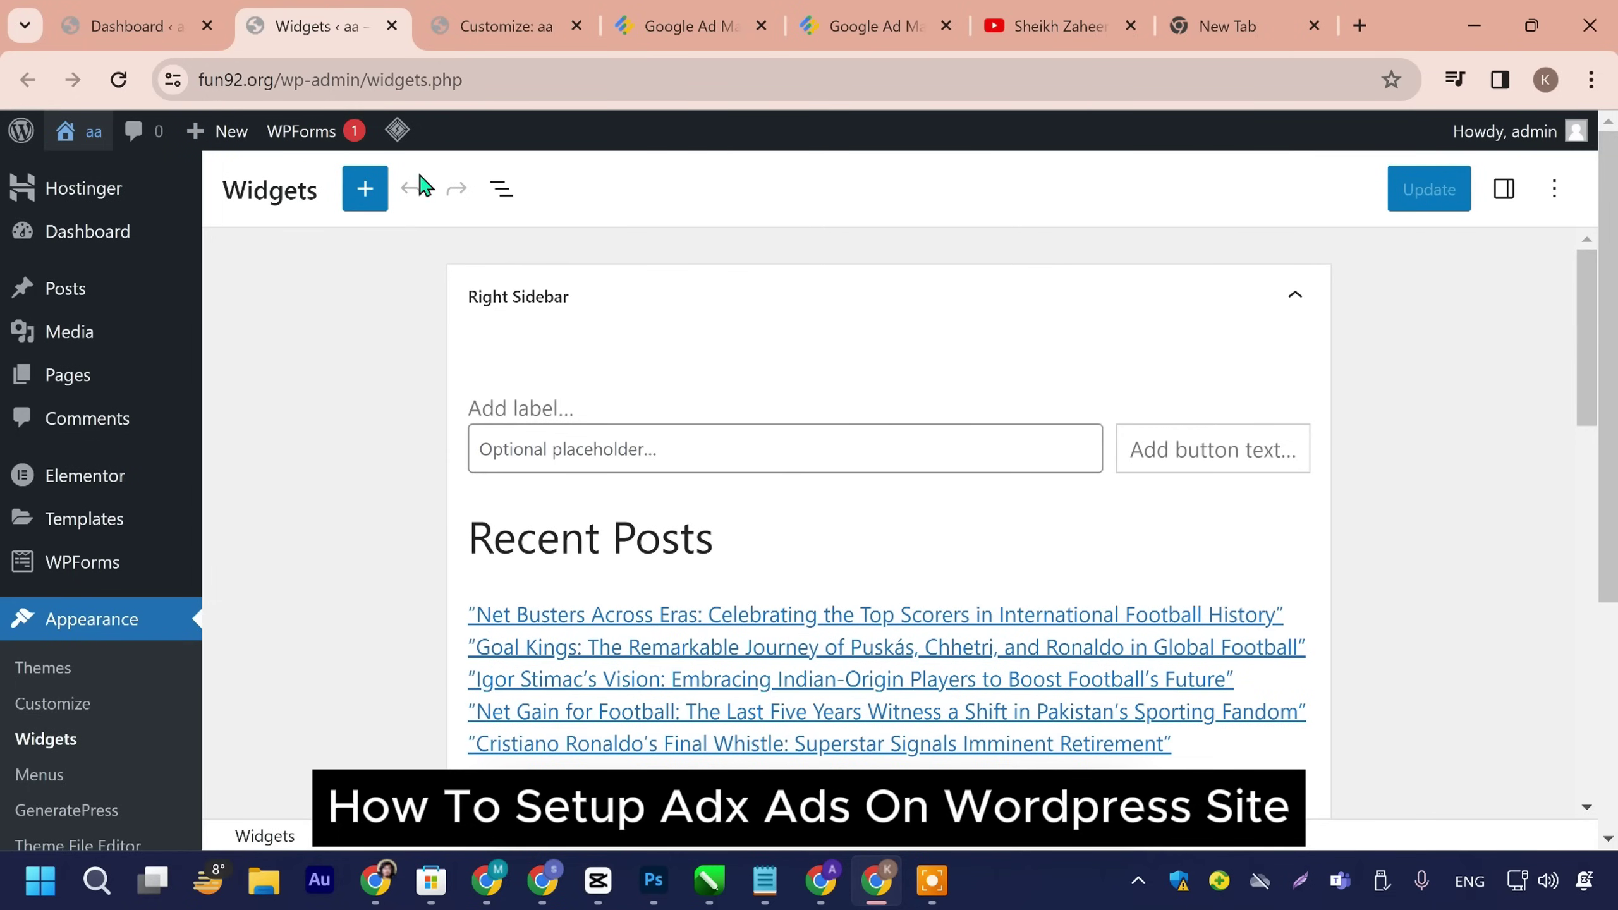
{"action": "mouse_move", "coordinate": [397, 132]}
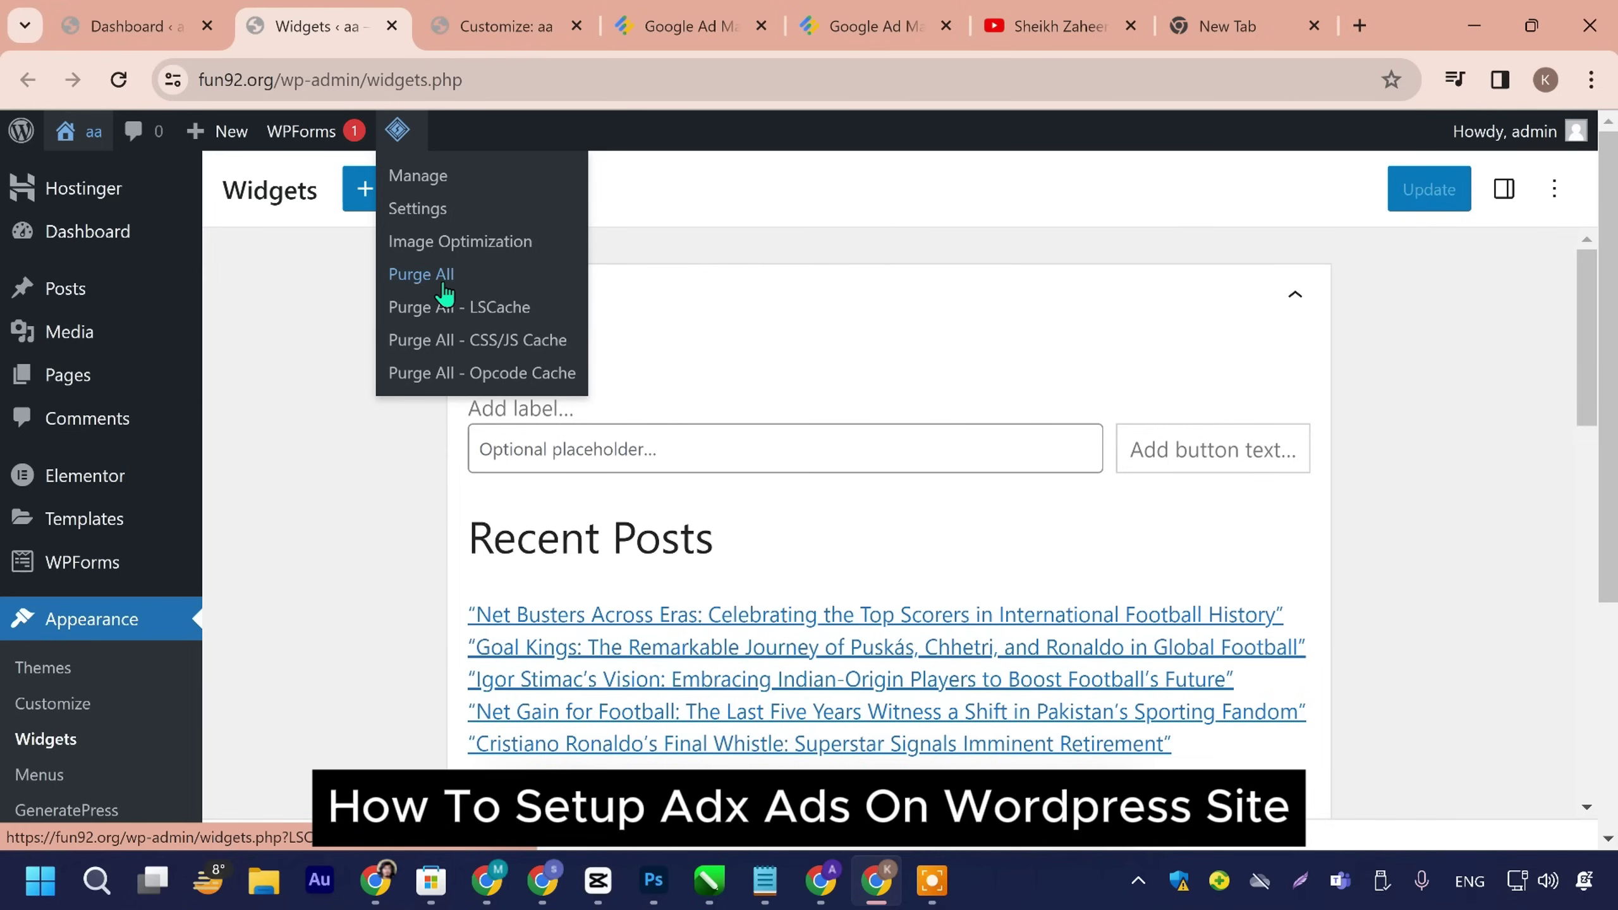
{"action": "left_click", "coordinate": [445, 281]}
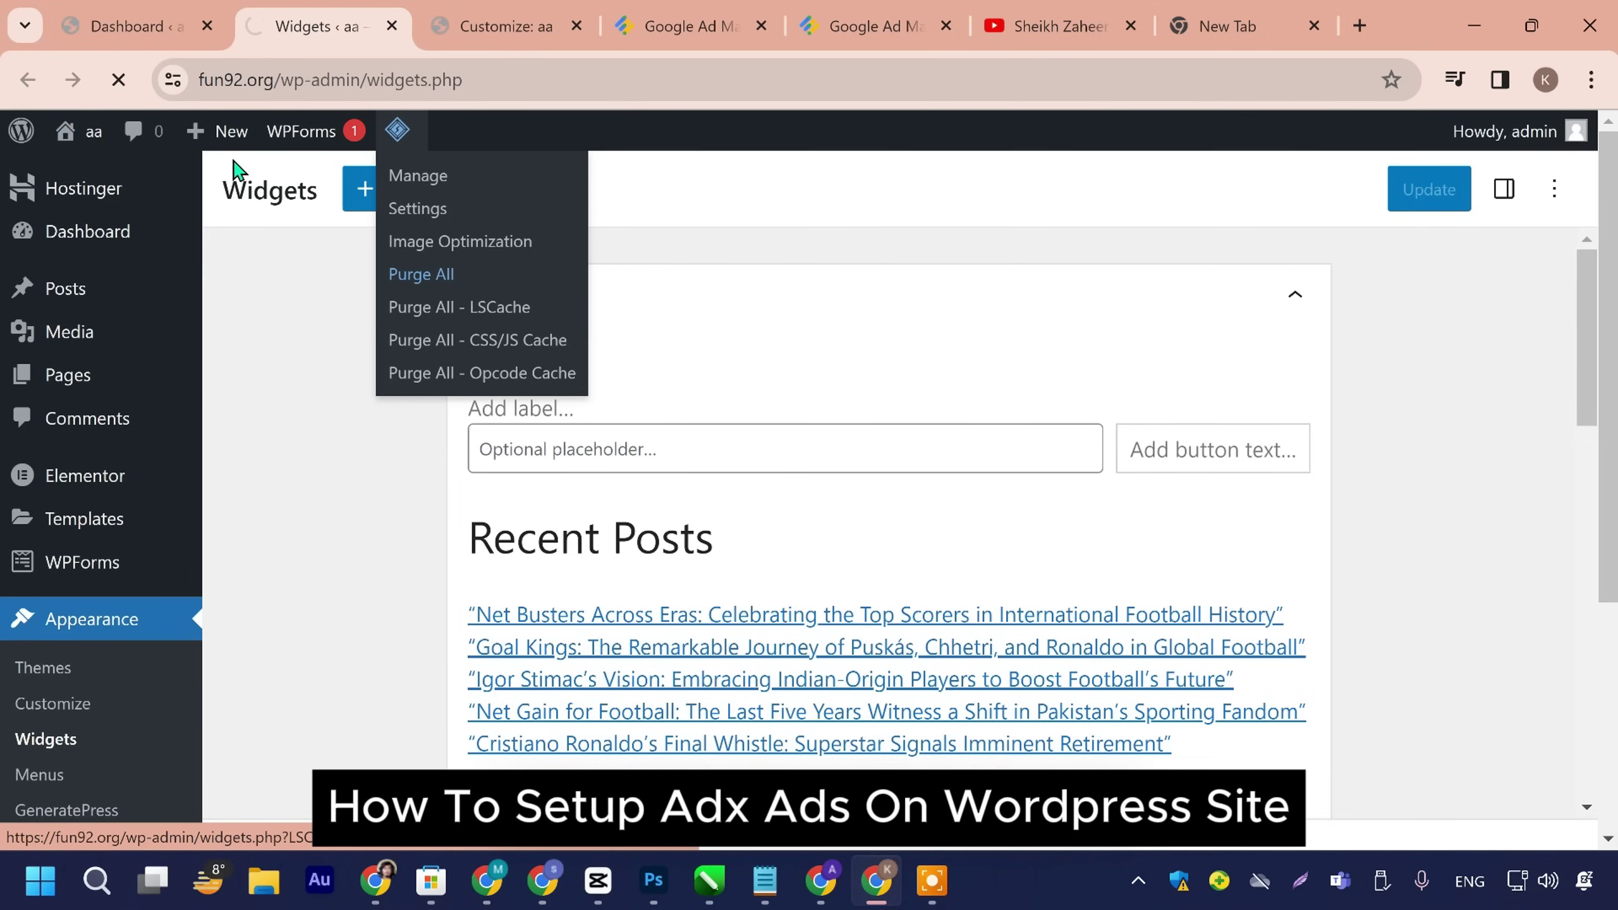
Step: Open the site's home page in a new tab and examine the ad areas, including the sidebar below Recent Comments
{"action": "right_click", "coordinate": [102, 129]}
{"action": "left_click", "coordinate": [137, 162]}
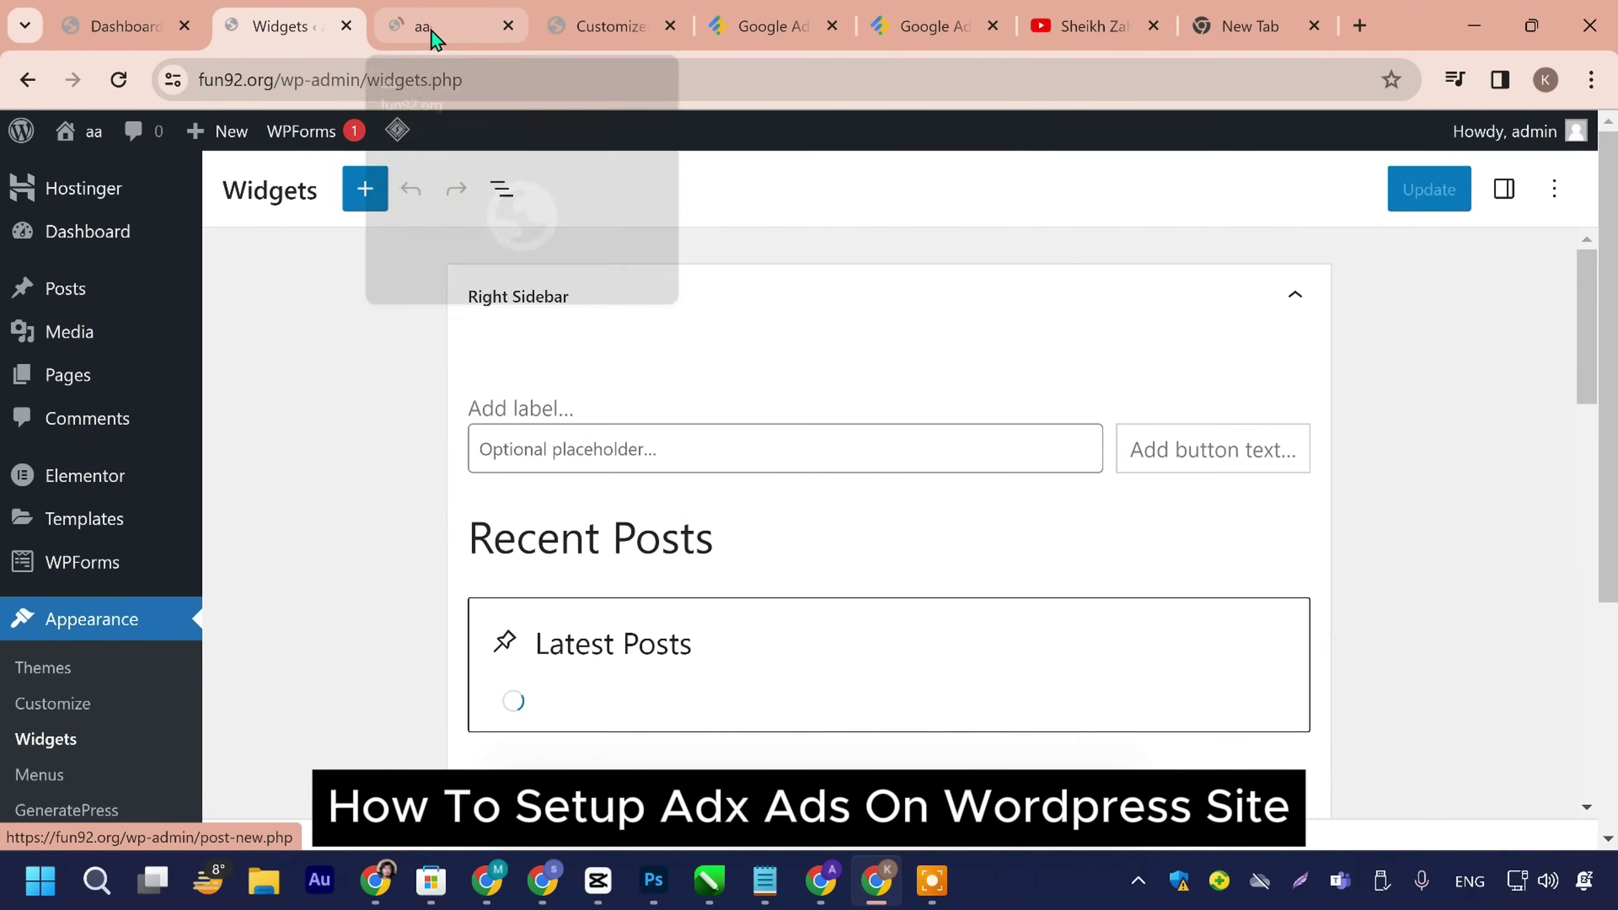
{"action": "left_click", "coordinate": [430, 28]}
{"action": "scroll", "coordinate": [1020, 395], "scroll_direction": "down", "scroll_amount": 8}
{"action": "scroll", "coordinate": [1302, 489], "scroll_direction": "up", "scroll_amount": 6}
{"action": "scroll", "coordinate": [1272, 470], "scroll_direction": "down", "scroll_amount": 15}
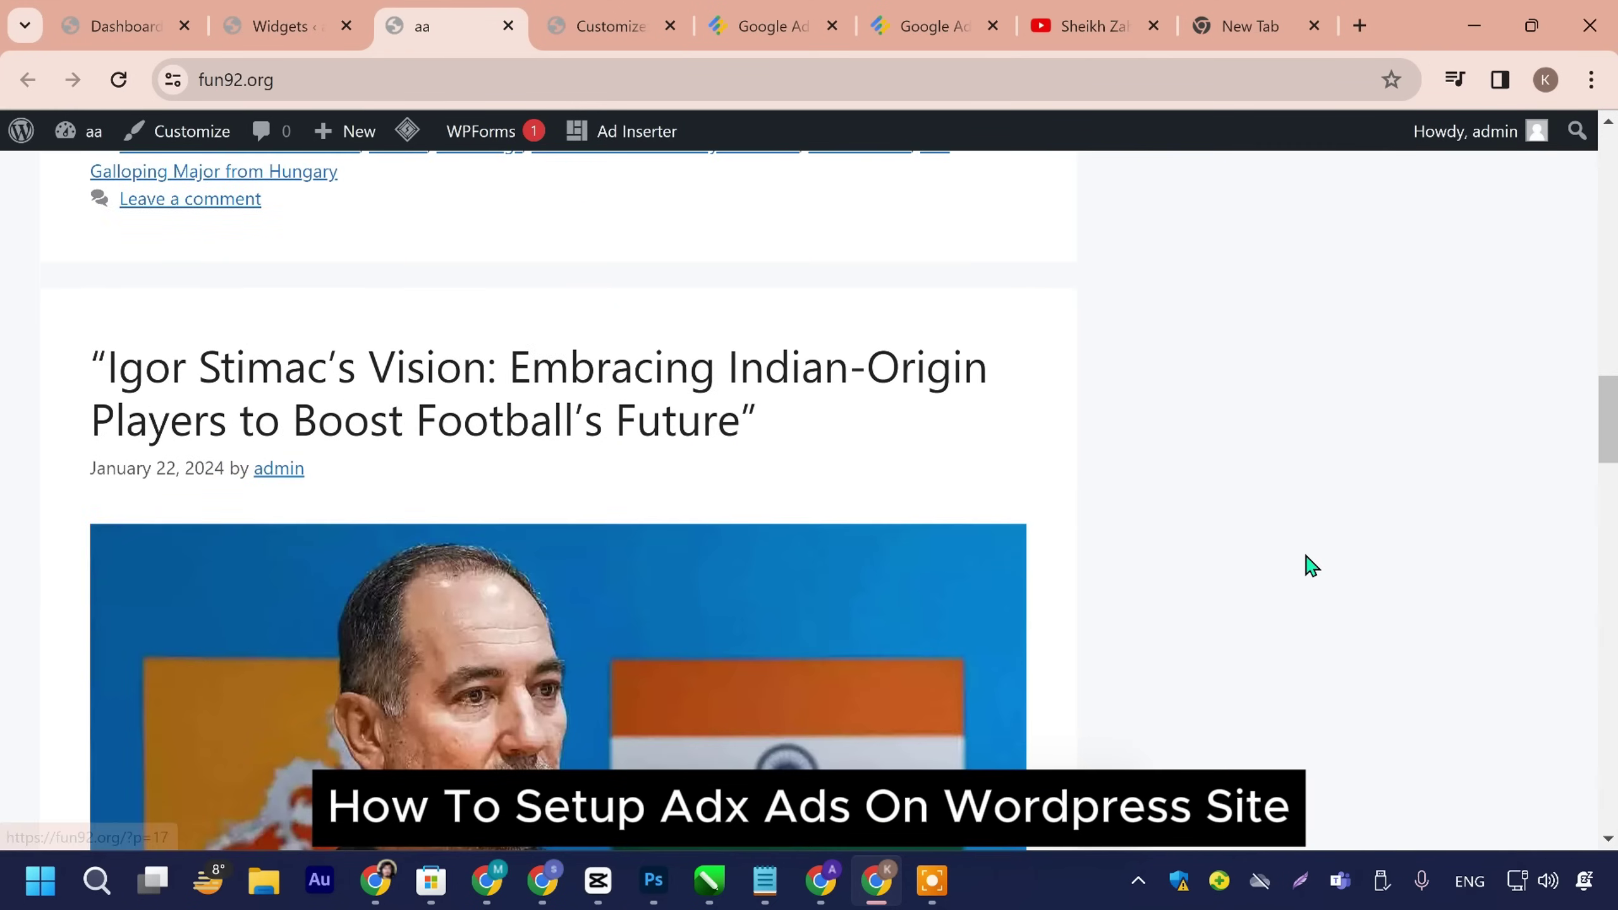
{"action": "scroll", "coordinate": [1311, 567], "scroll_direction": "up", "scroll_amount": 6}
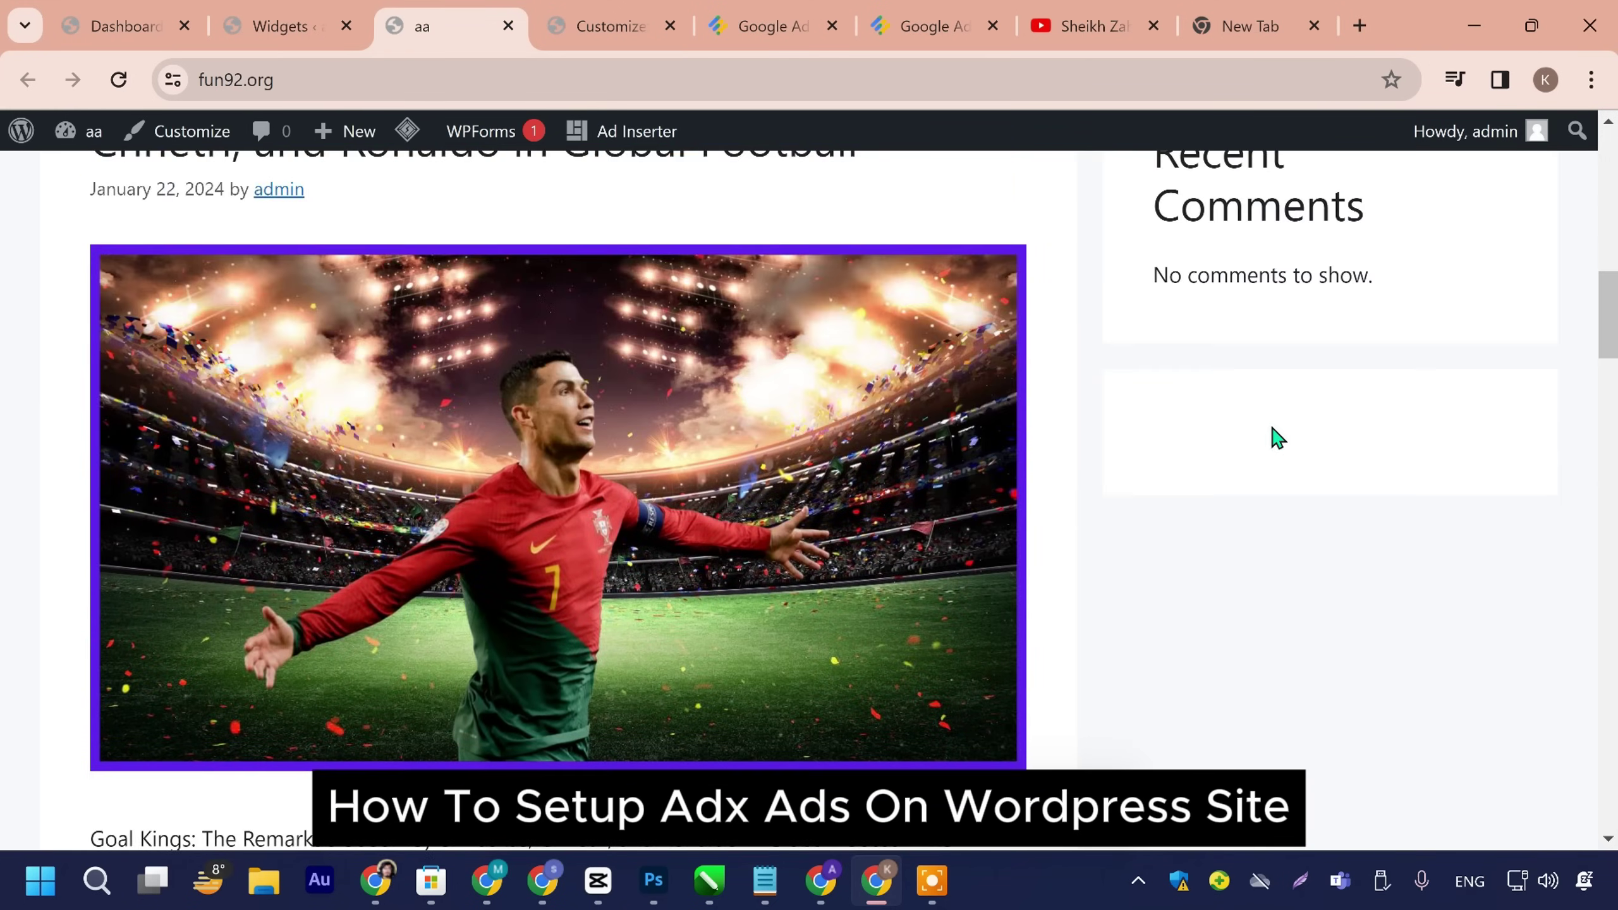
{"action": "scroll", "coordinate": [1281, 491], "scroll_direction": "up", "scroll_amount": 4}
{"action": "scroll", "coordinate": [1268, 609], "scroll_direction": "down", "scroll_amount": 12}
{"action": "scroll", "coordinate": [1272, 560], "scroll_direction": "up", "scroll_amount": 20}
{"action": "scroll", "coordinate": [649, 578], "scroll_direction": "up", "scroll_amount": 3}
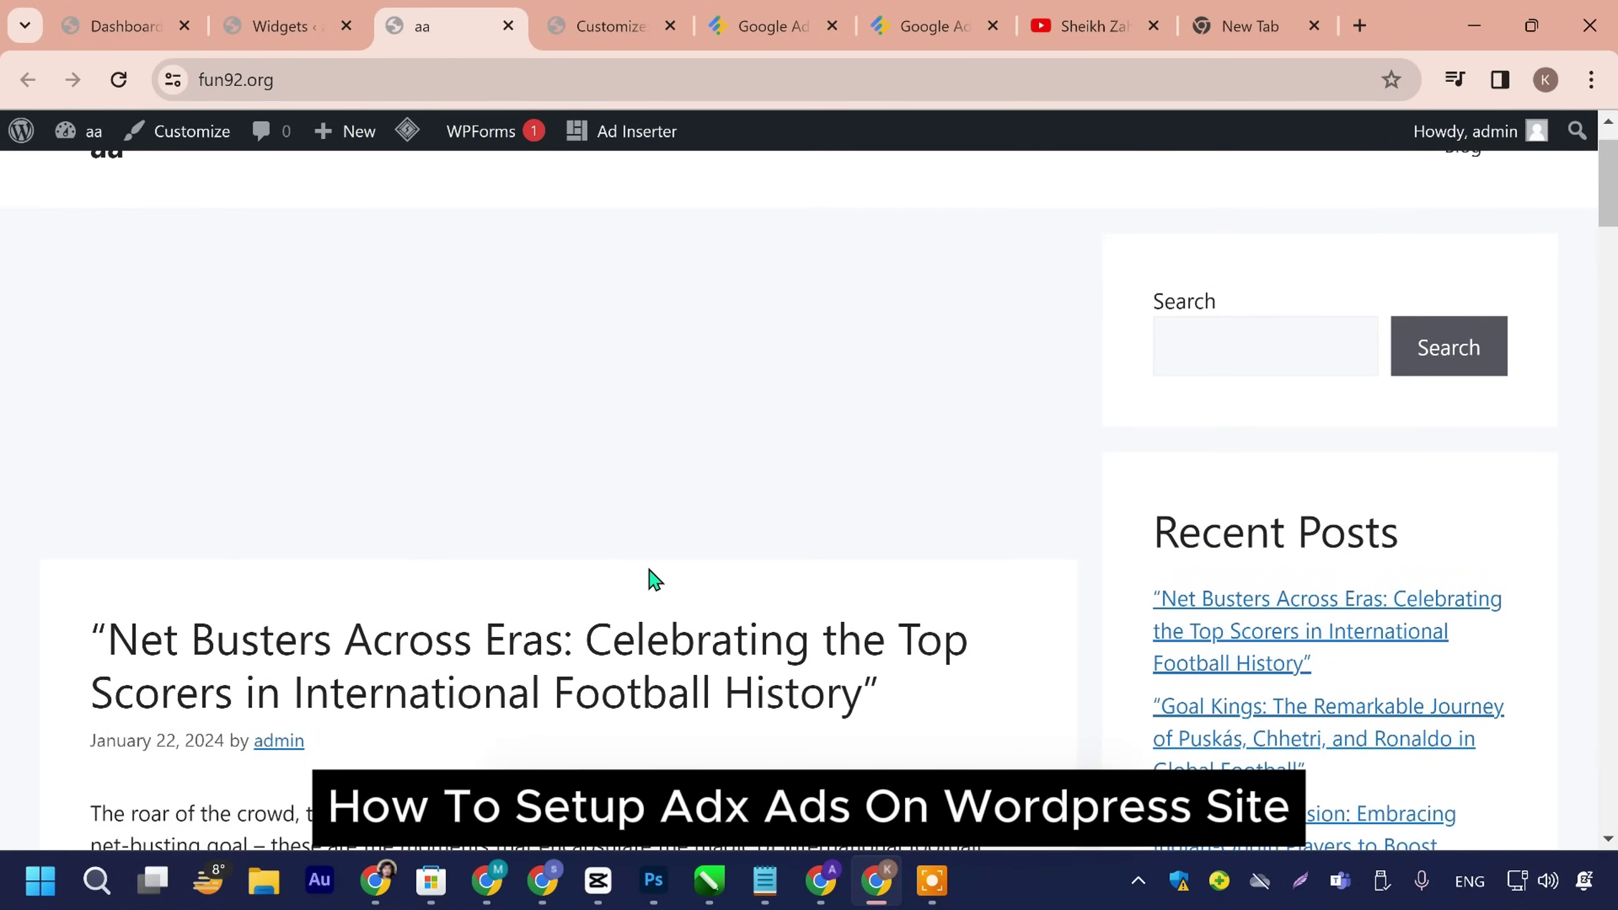
Step: Open the "Net Busters Across Eras" post and examine the ad areas in the article and sidebar
{"action": "scroll", "coordinate": [603, 437], "scroll_direction": "down", "scroll_amount": 3}
{"action": "left_click", "coordinate": [603, 433]}
{"action": "scroll", "coordinate": [1077, 524], "scroll_direction": "down", "scroll_amount": 10}
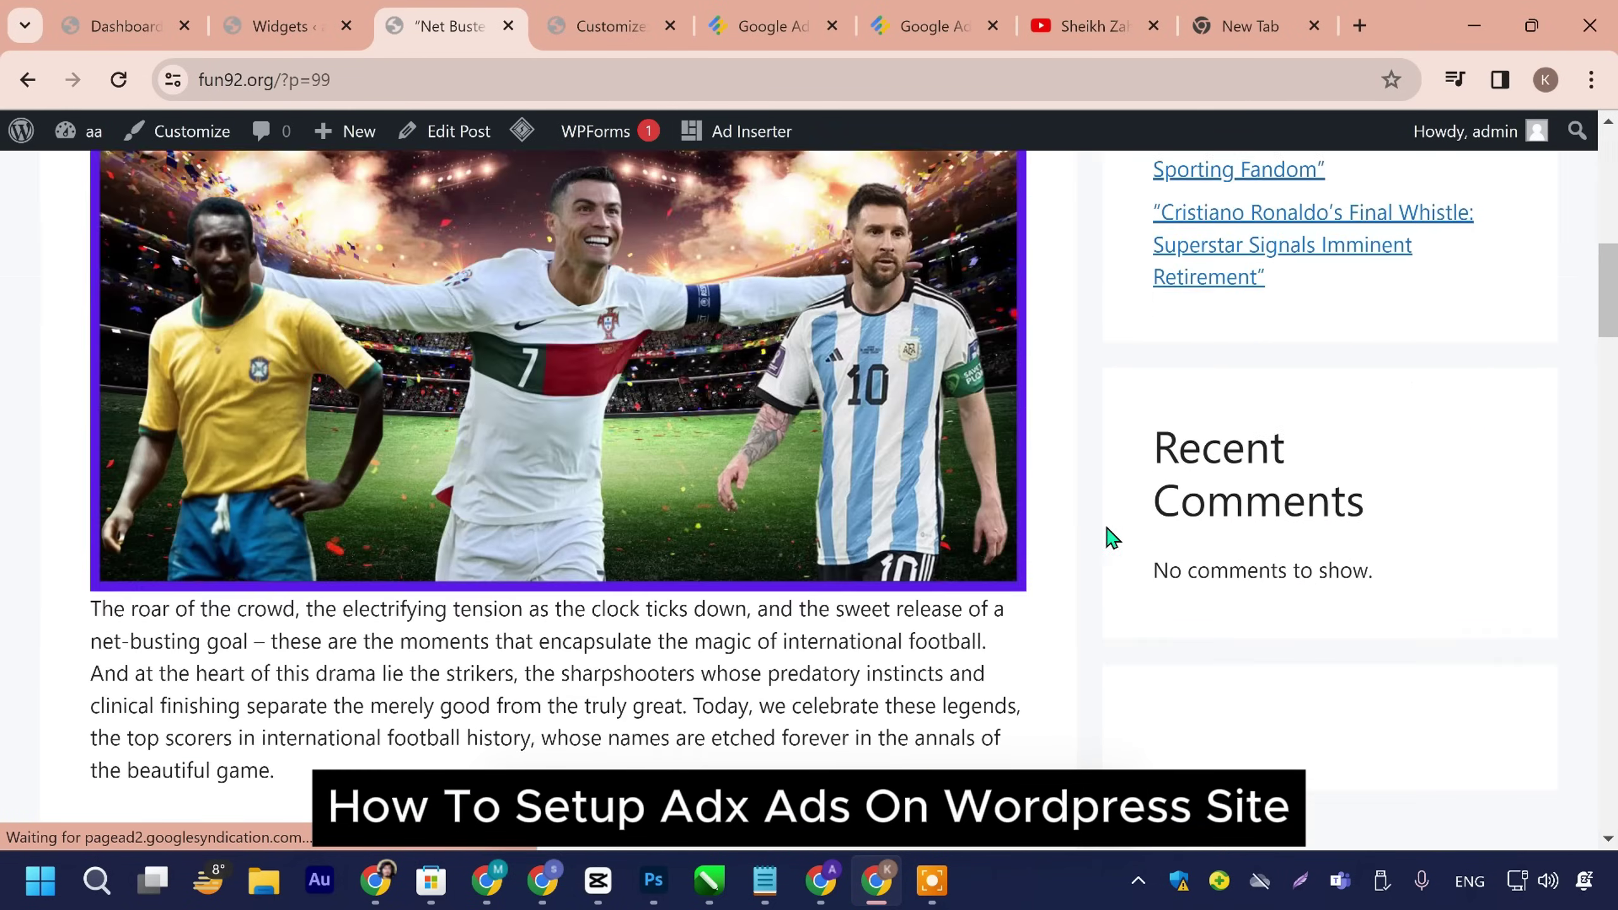
{"action": "scroll", "coordinate": [1299, 604], "scroll_direction": "up", "scroll_amount": 10}
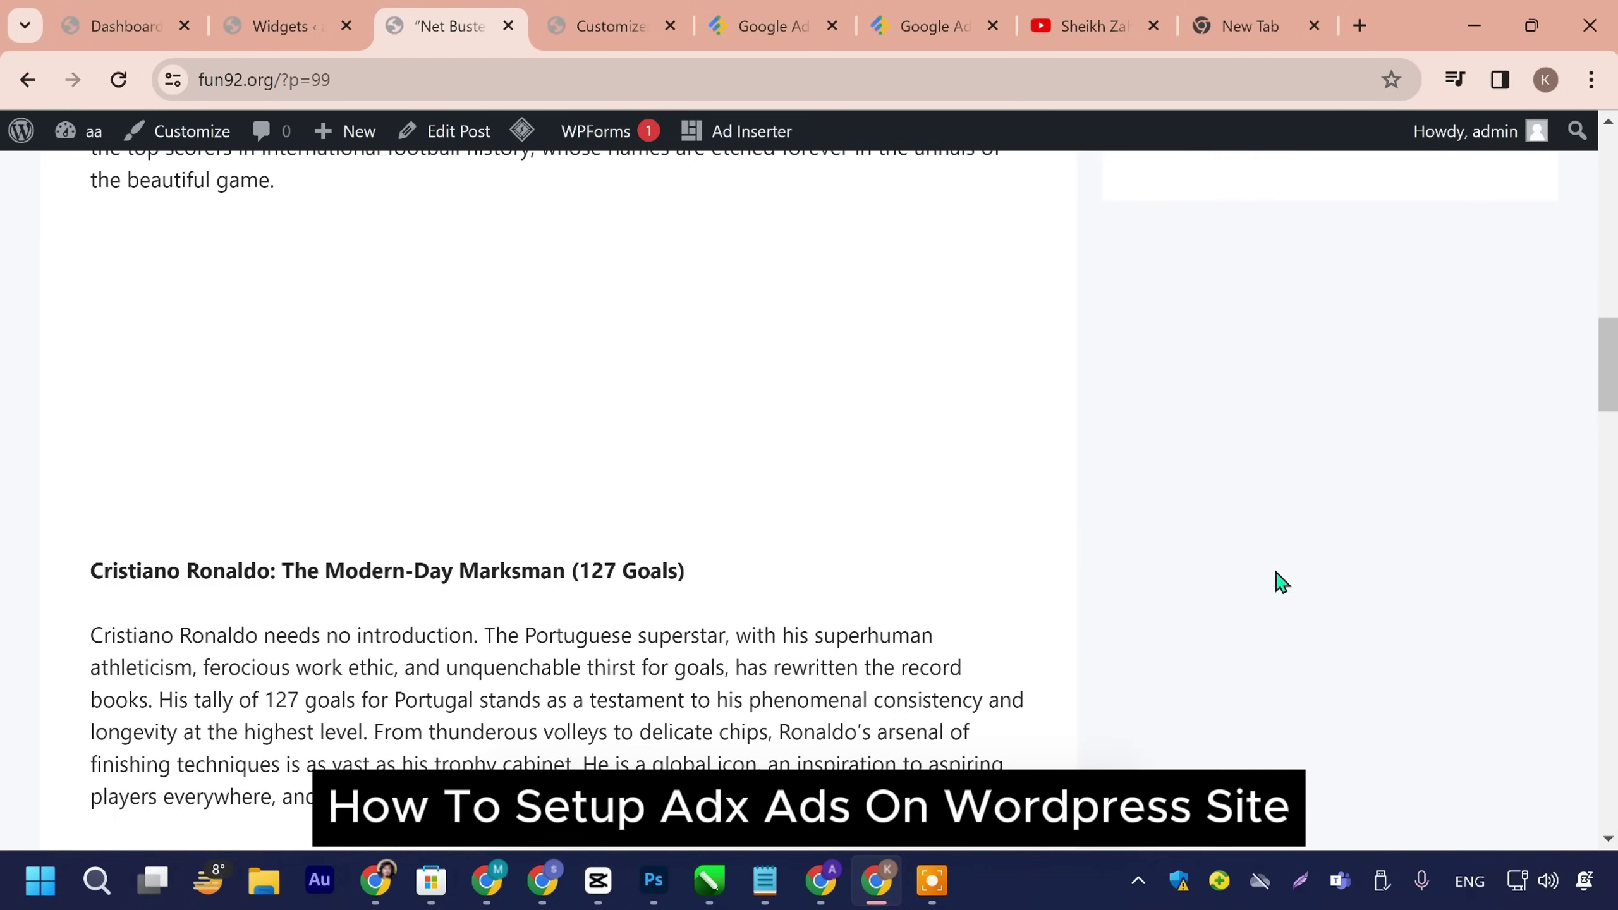
{"action": "scroll", "coordinate": [1296, 631], "scroll_direction": "down", "scroll_amount": 3}
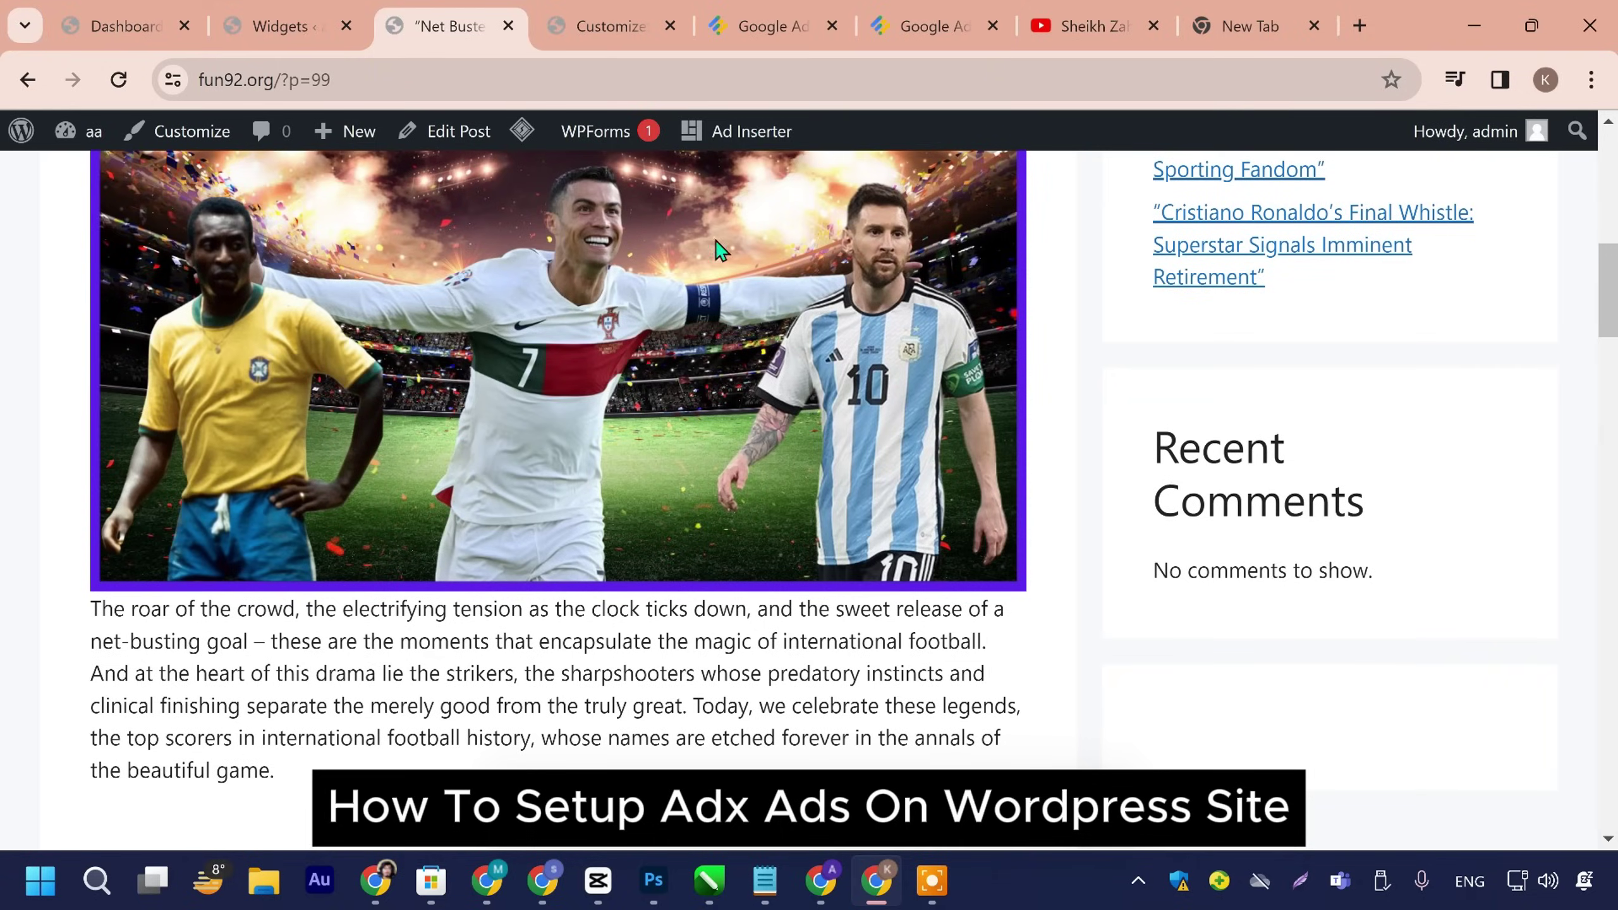
Step: Switch to Ad Manager and check the status of the Incoming Ad Exchange links in the admin's linked accounts
{"action": "left_click", "coordinate": [761, 25]}
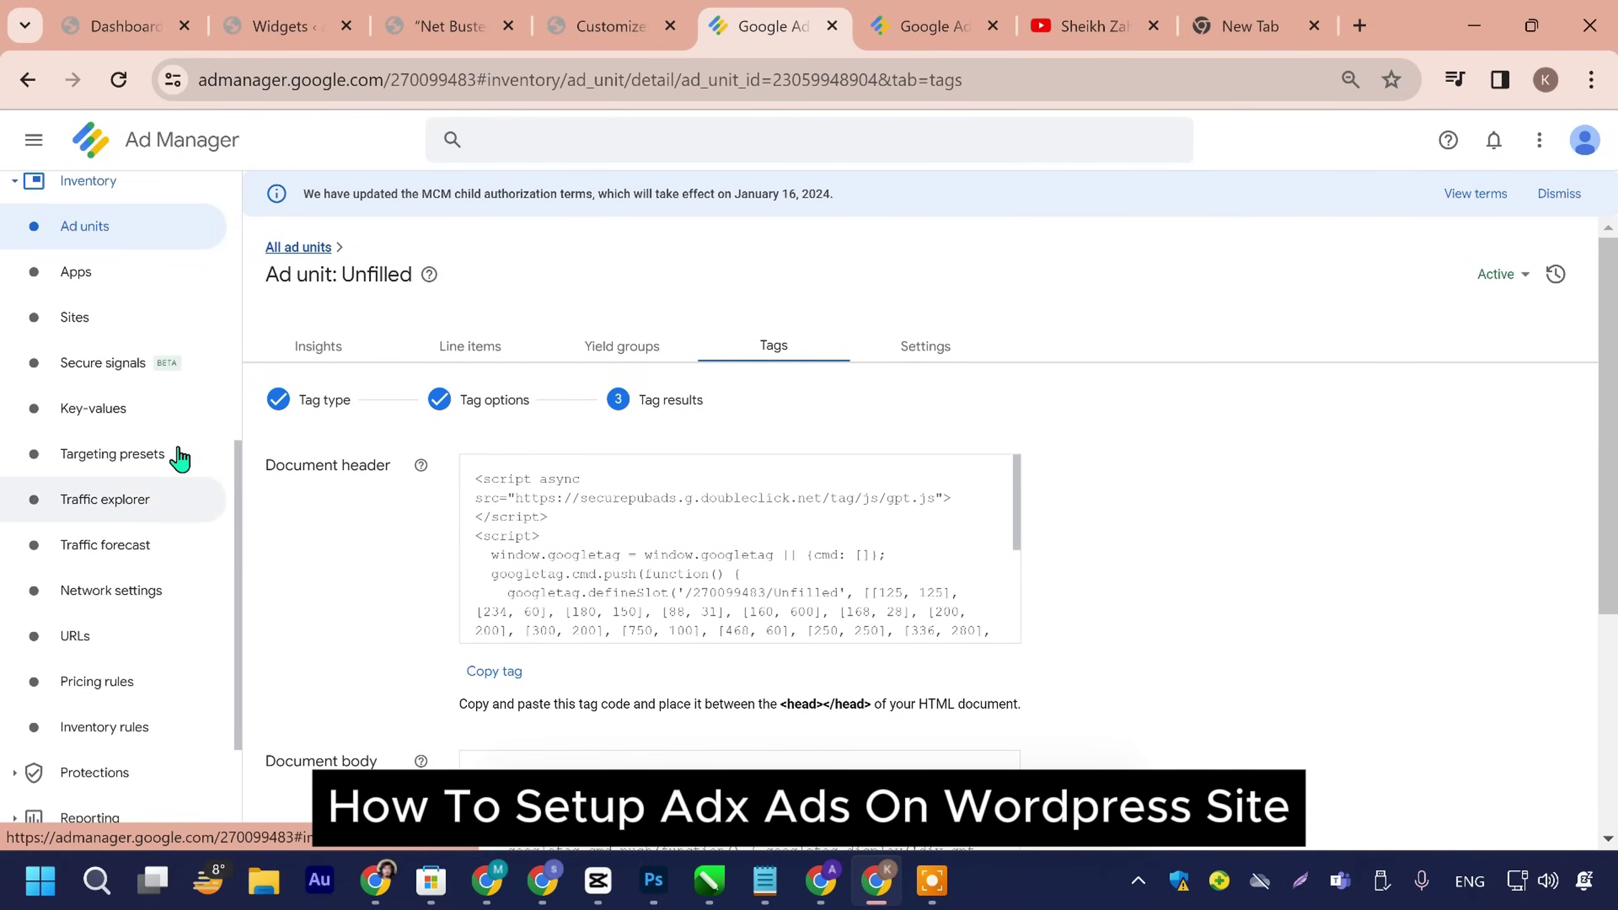
{"action": "scroll", "coordinate": [141, 688], "scroll_direction": "down", "scroll_amount": 3}
{"action": "left_click", "coordinate": [113, 790]}
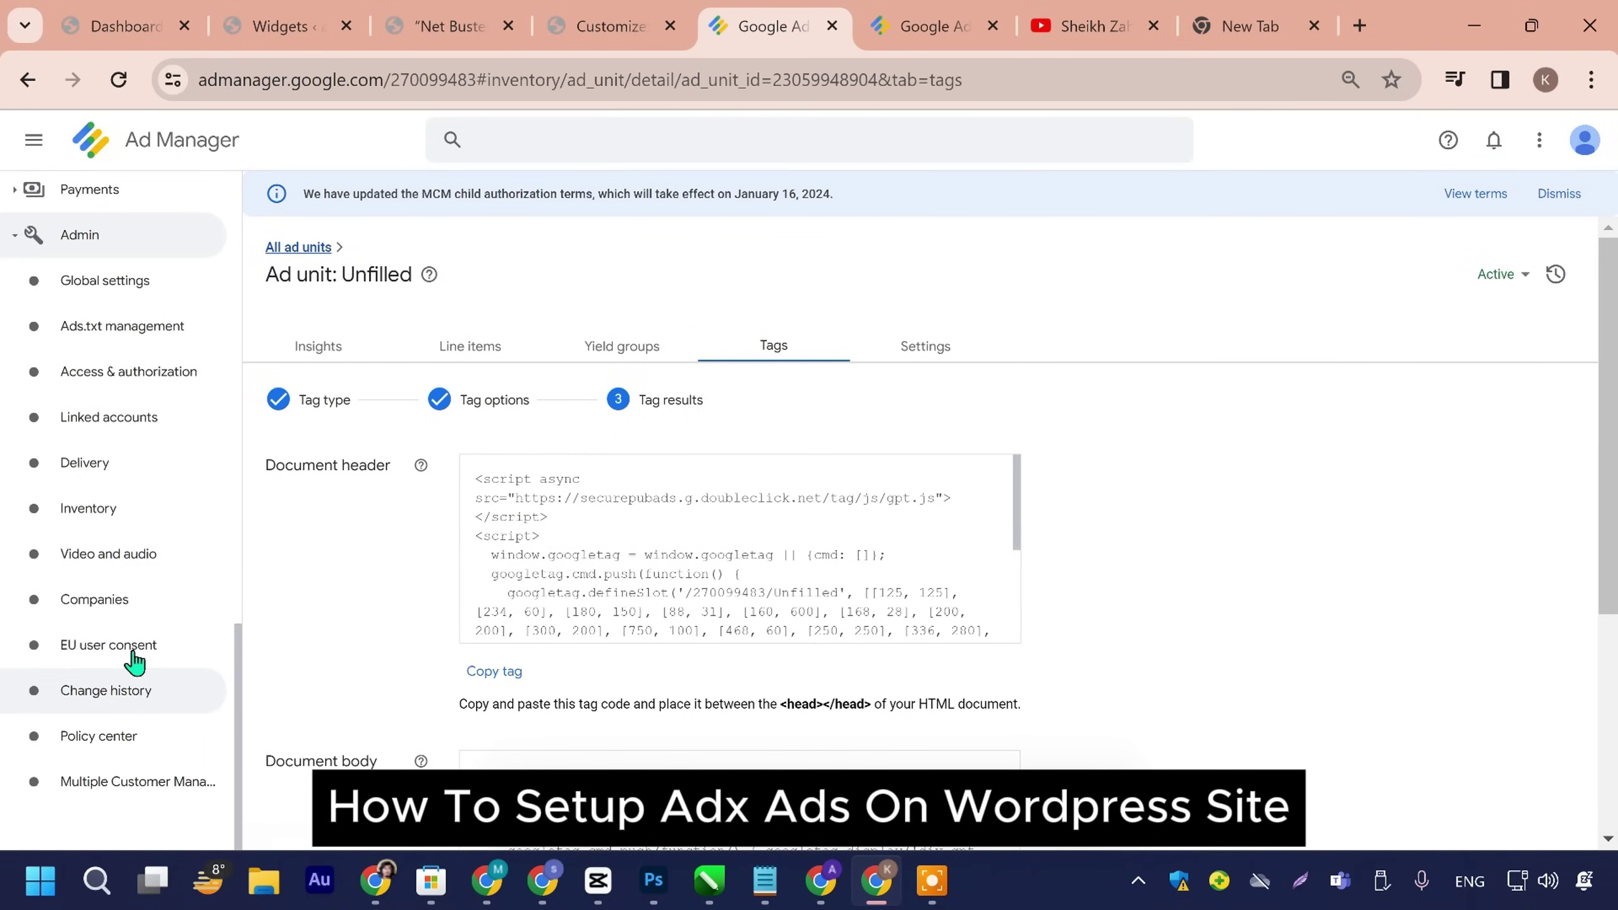
{"action": "left_click", "coordinate": [160, 418]}
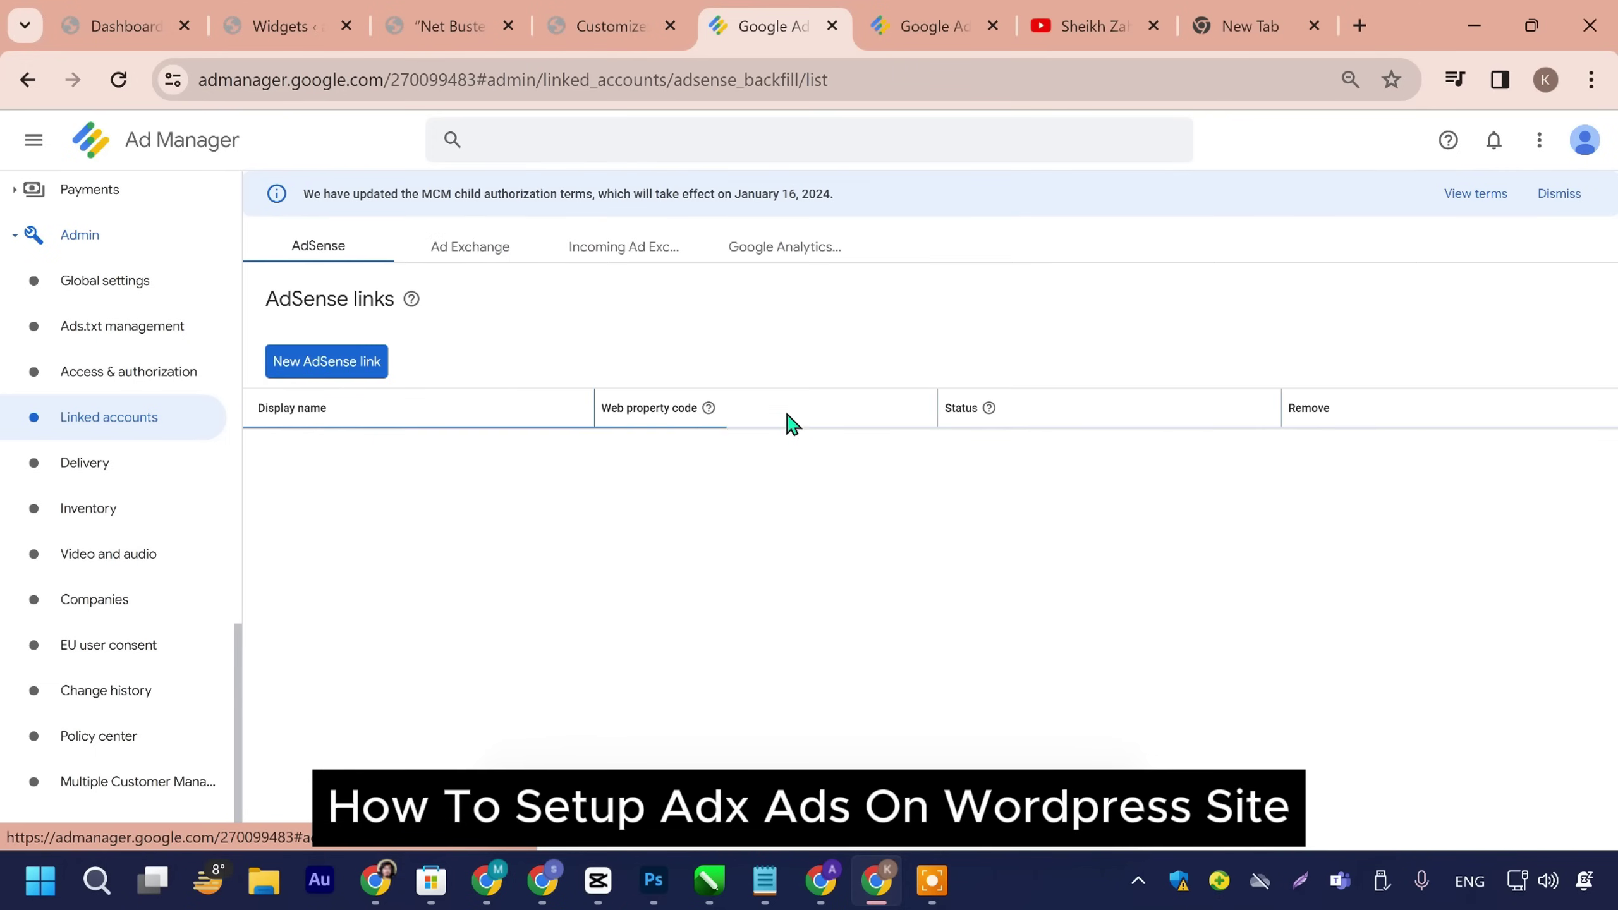
{"action": "left_click", "coordinate": [669, 258]}
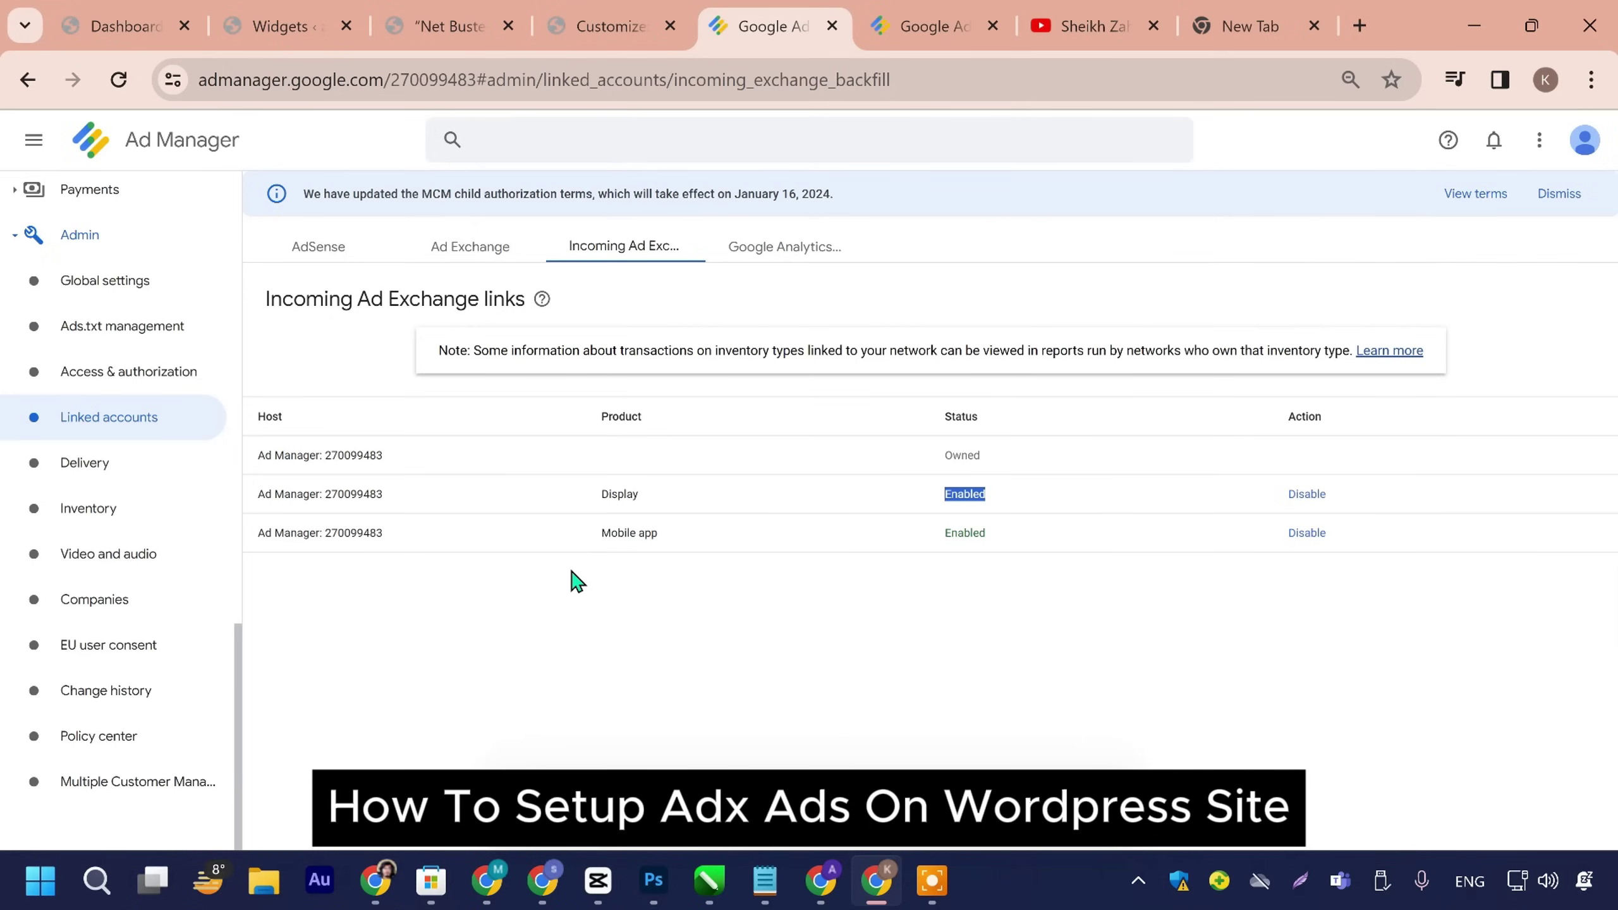
Step: Open the Ad Manager Home overview and look through its dashboard cards
{"action": "scroll", "coordinate": [158, 361], "scroll_direction": "up", "scroll_amount": 12}
{"action": "scroll", "coordinate": [153, 408], "scroll_direction": "up", "scroll_amount": 7}
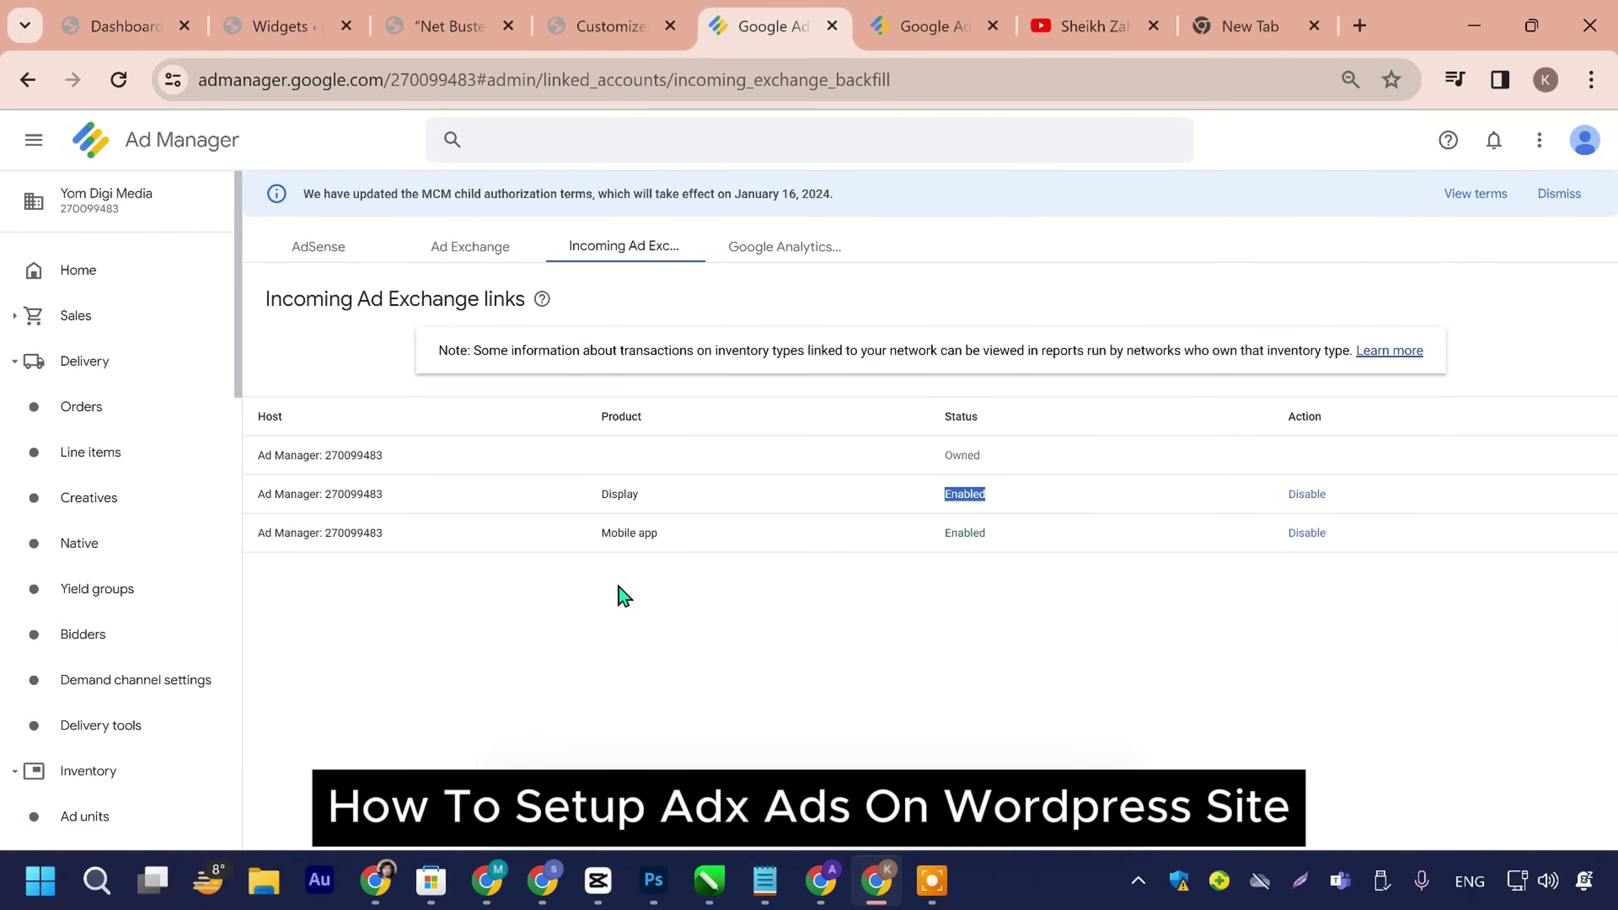
{"action": "left_click", "coordinate": [137, 276]}
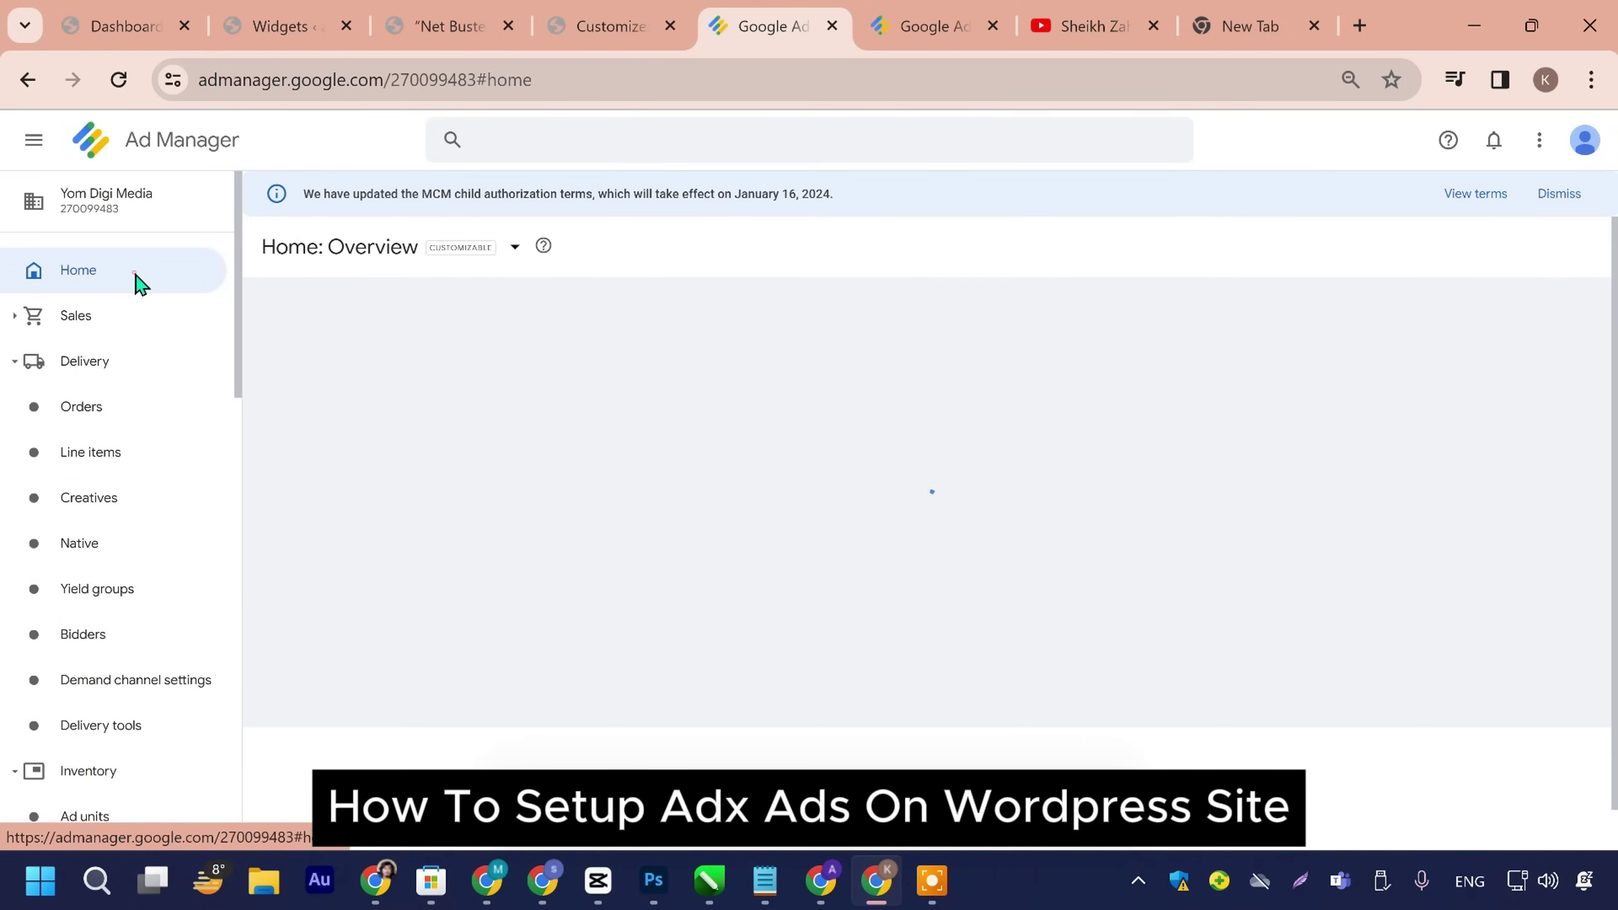
{"action": "scroll", "coordinate": [650, 449], "scroll_direction": "down", "scroll_amount": 4}
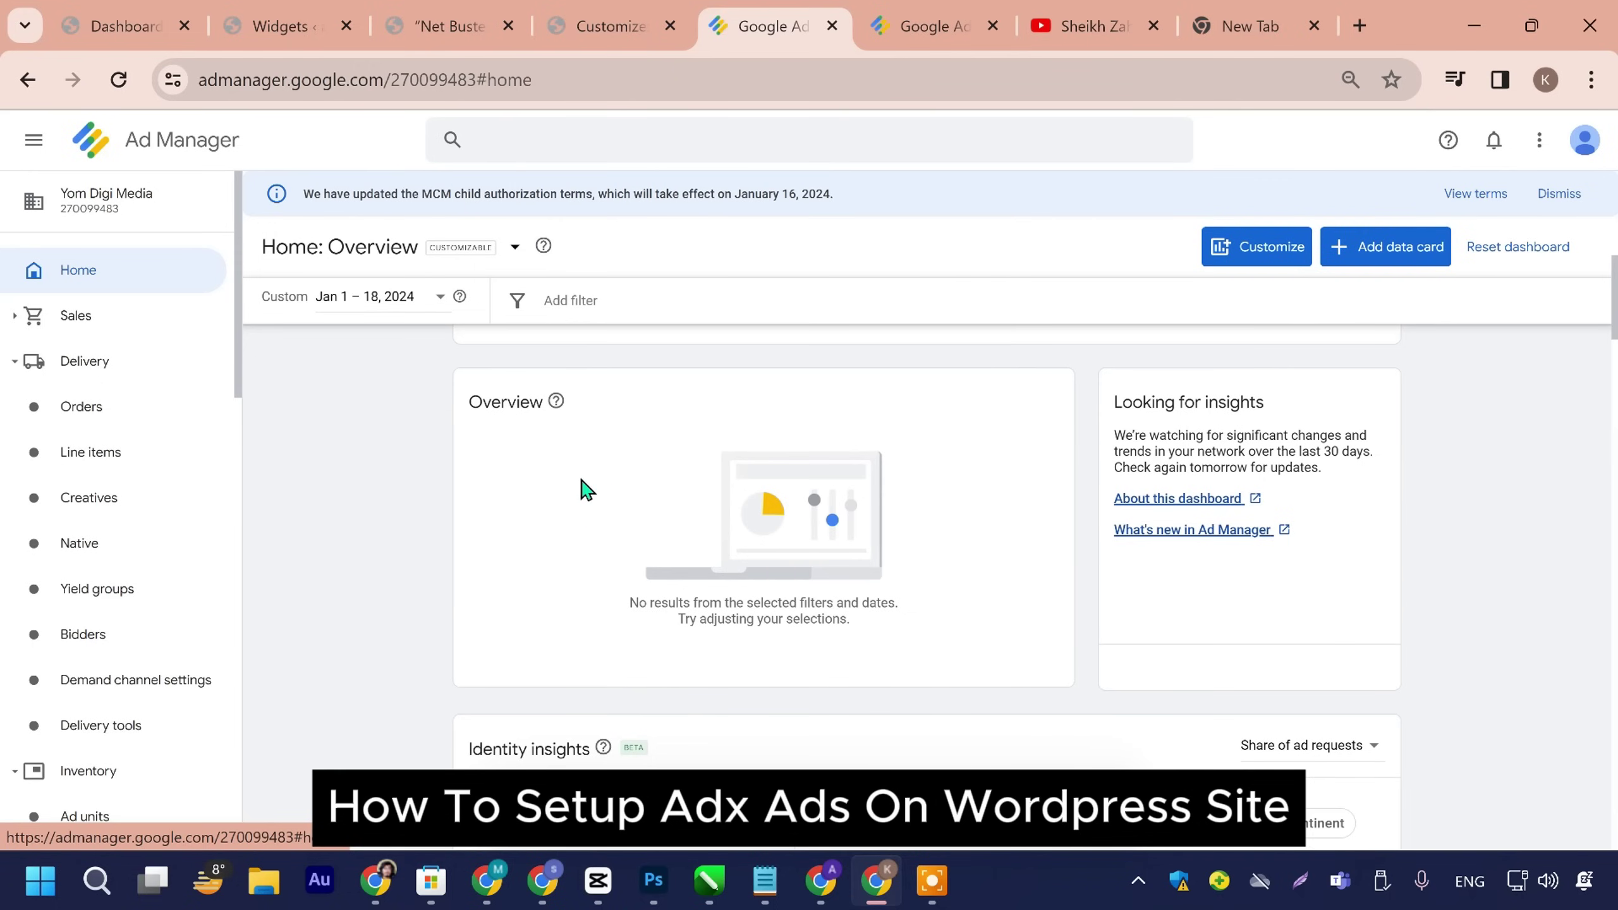
{"action": "scroll", "coordinate": [592, 497], "scroll_direction": "up", "scroll_amount": 4}
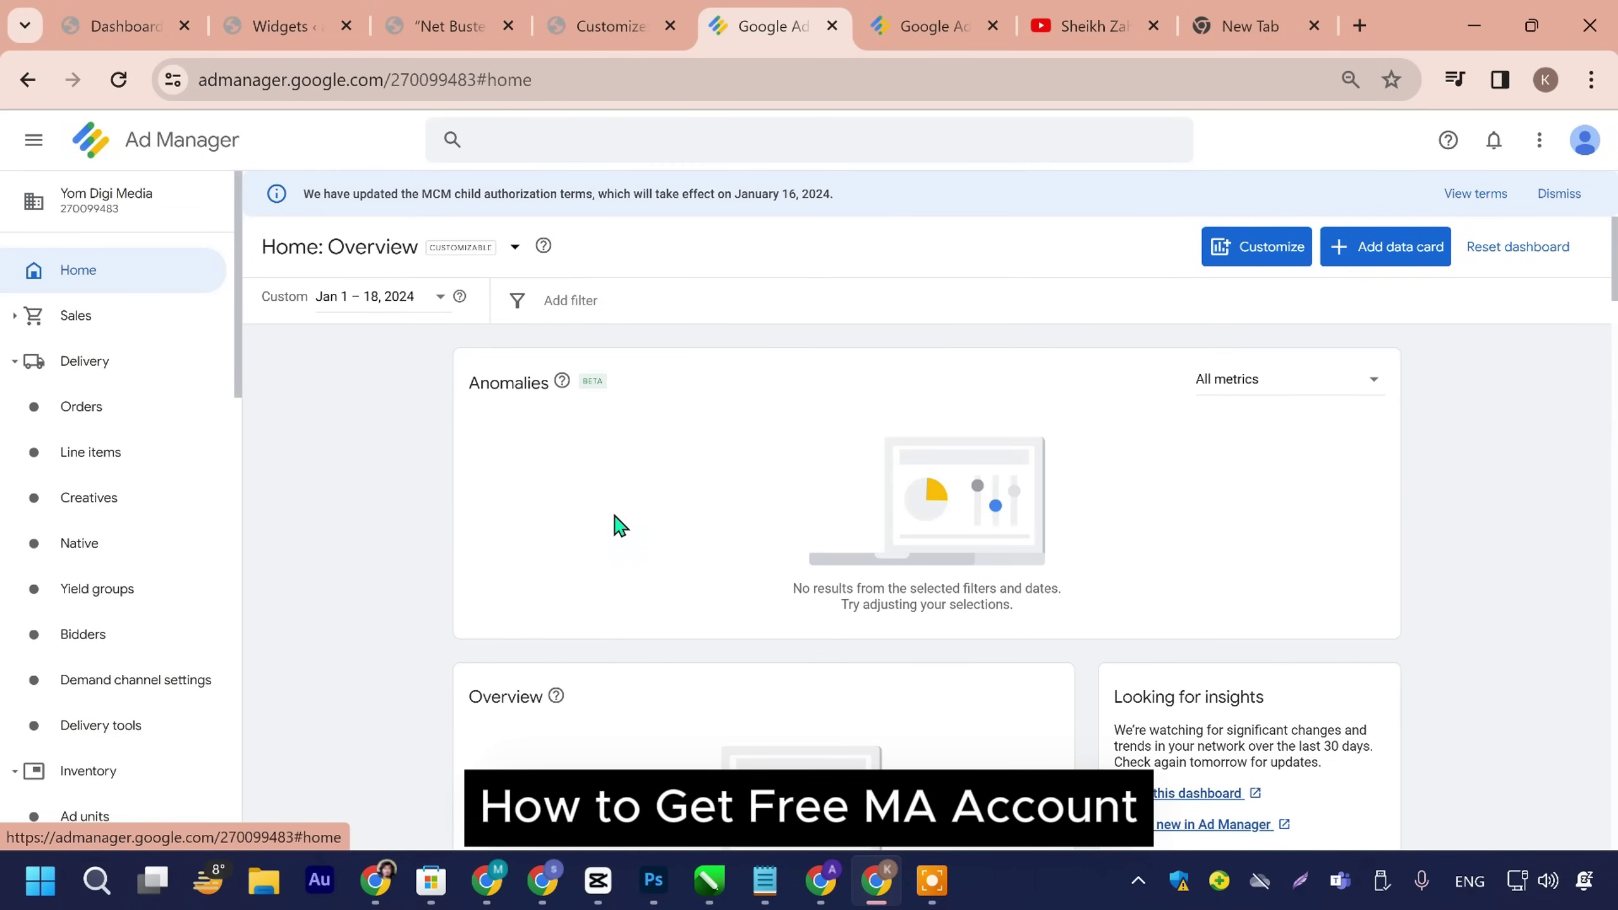
Step: Open the admin's Ads.txt management and start creating a new web ads.txt file
{"action": "scroll", "coordinate": [466, 473], "scroll_direction": "down", "scroll_amount": 4}
{"action": "scroll", "coordinate": [148, 531], "scroll_direction": "down", "scroll_amount": 15}
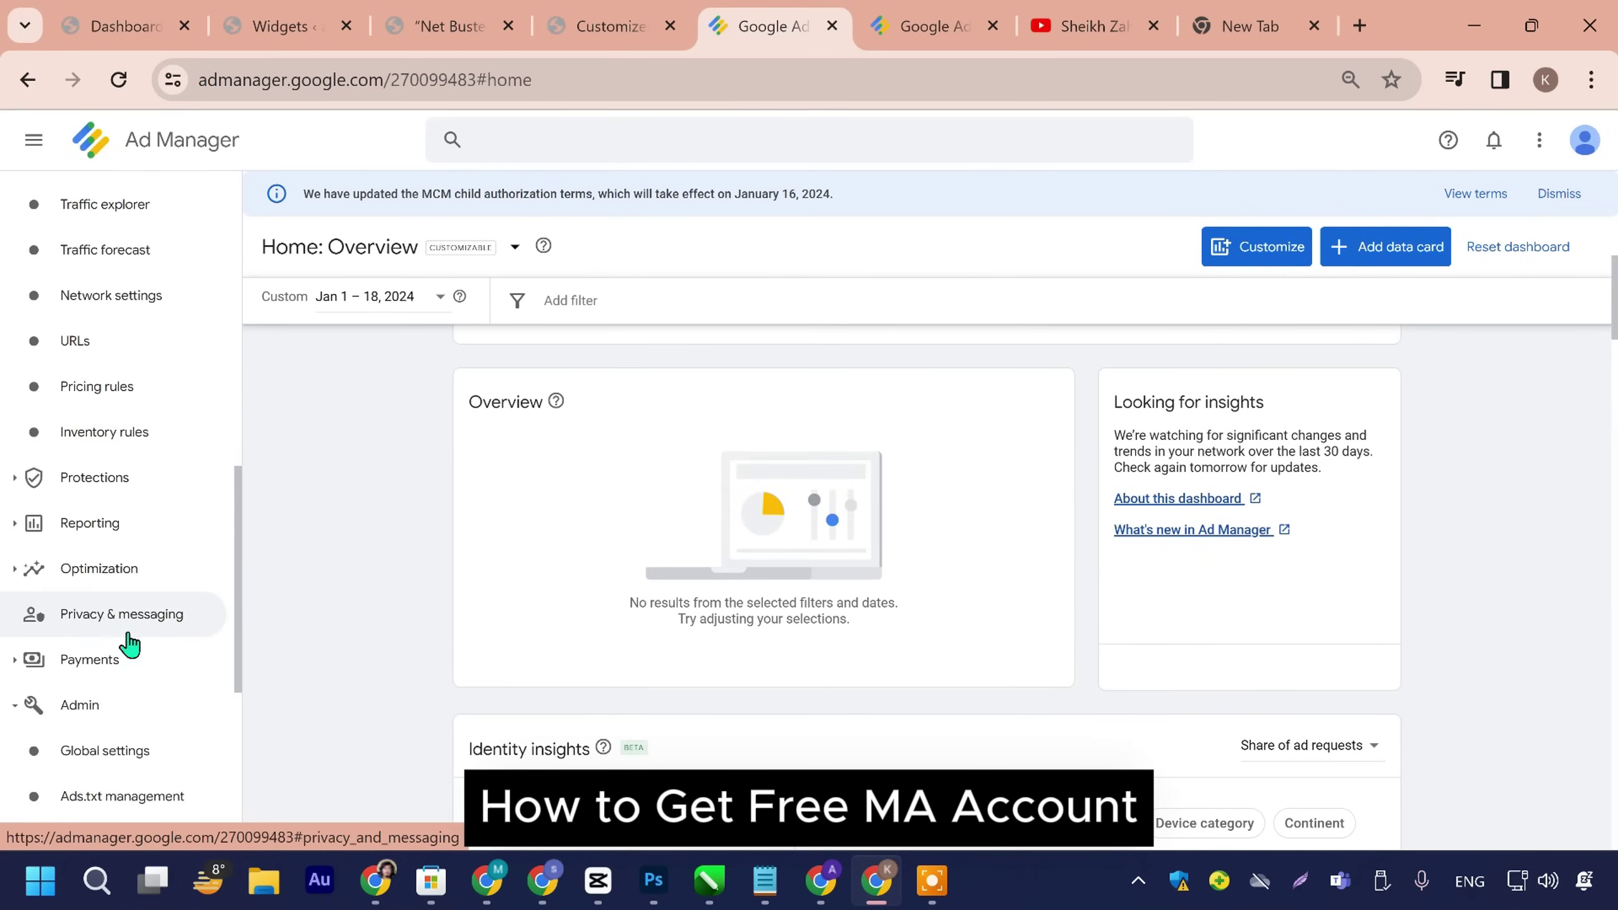
{"action": "left_click", "coordinate": [123, 513]}
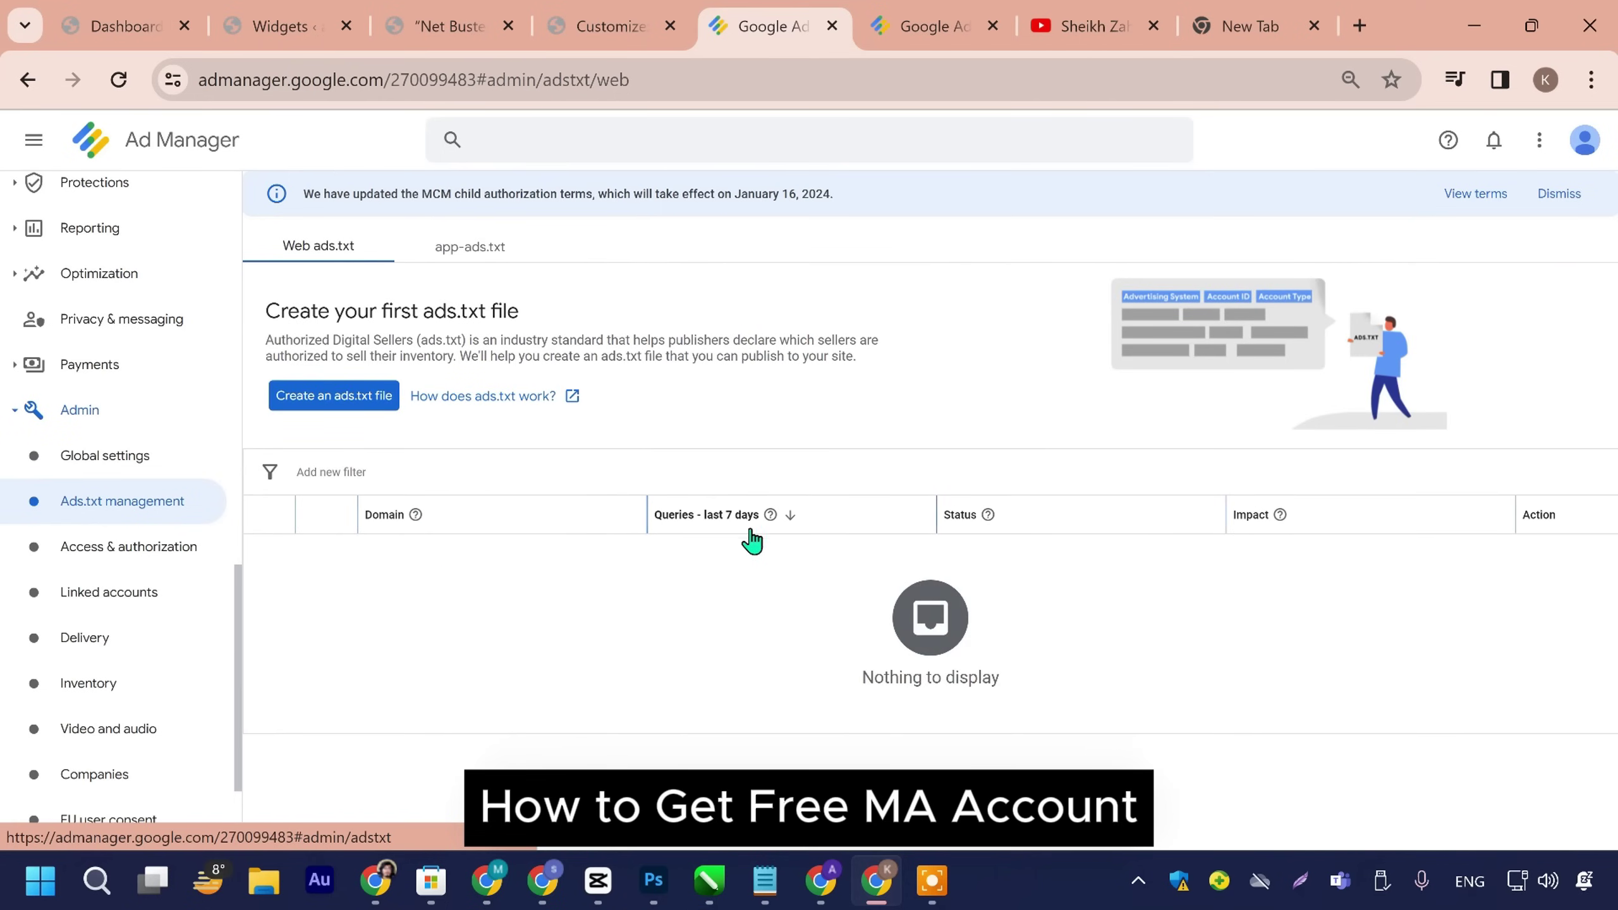
{"action": "left_click", "coordinate": [795, 510]}
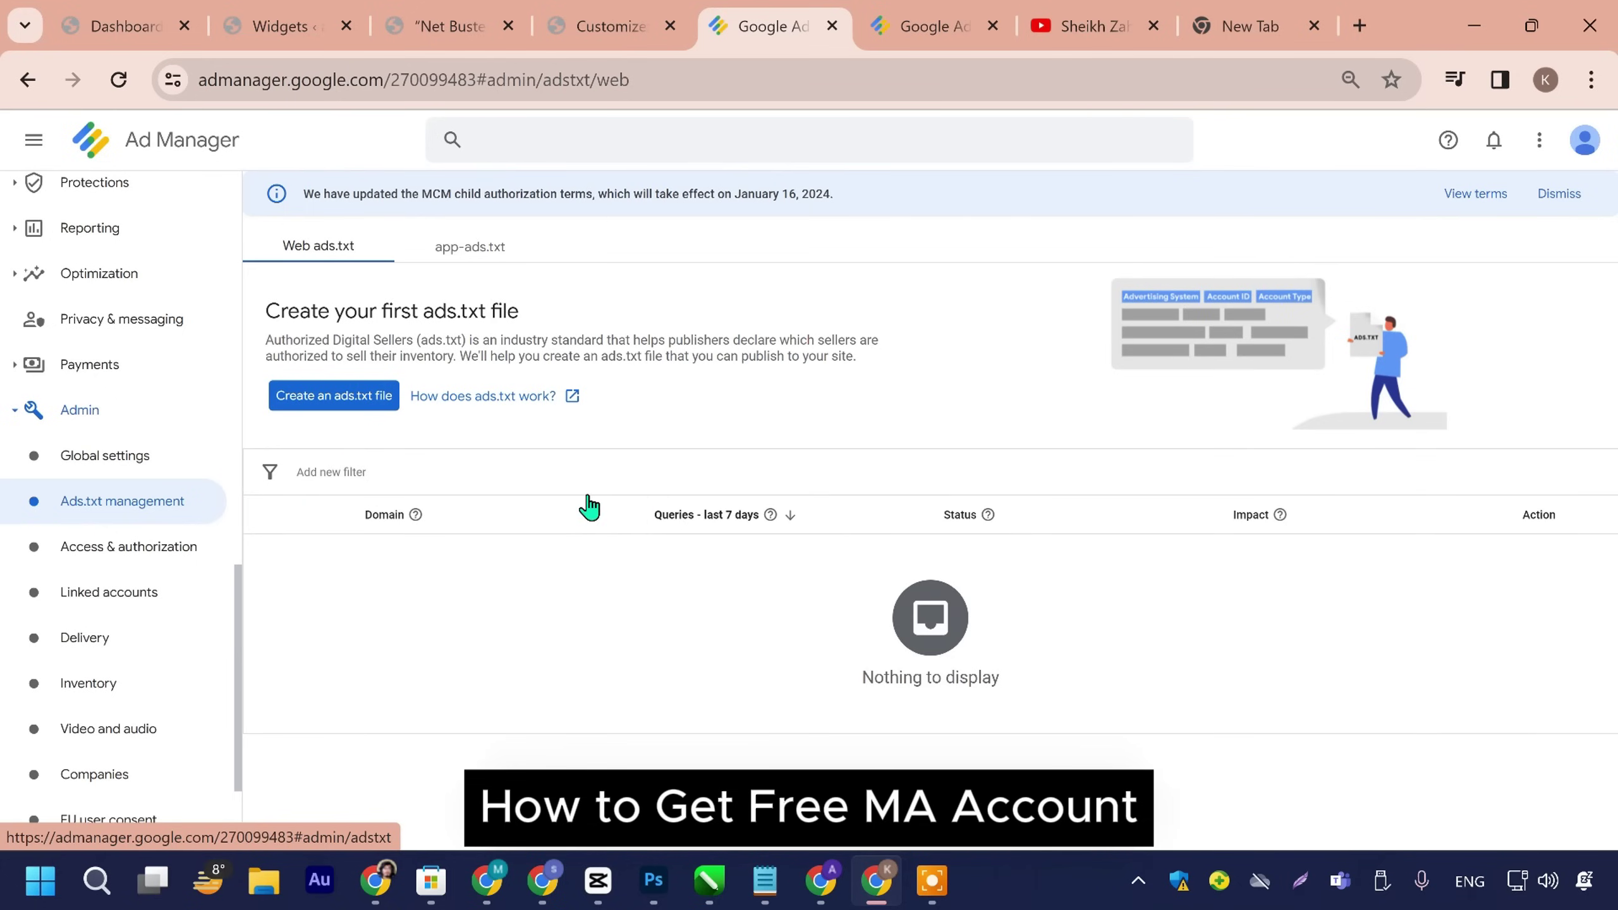
{"action": "left_click", "coordinate": [334, 395]}
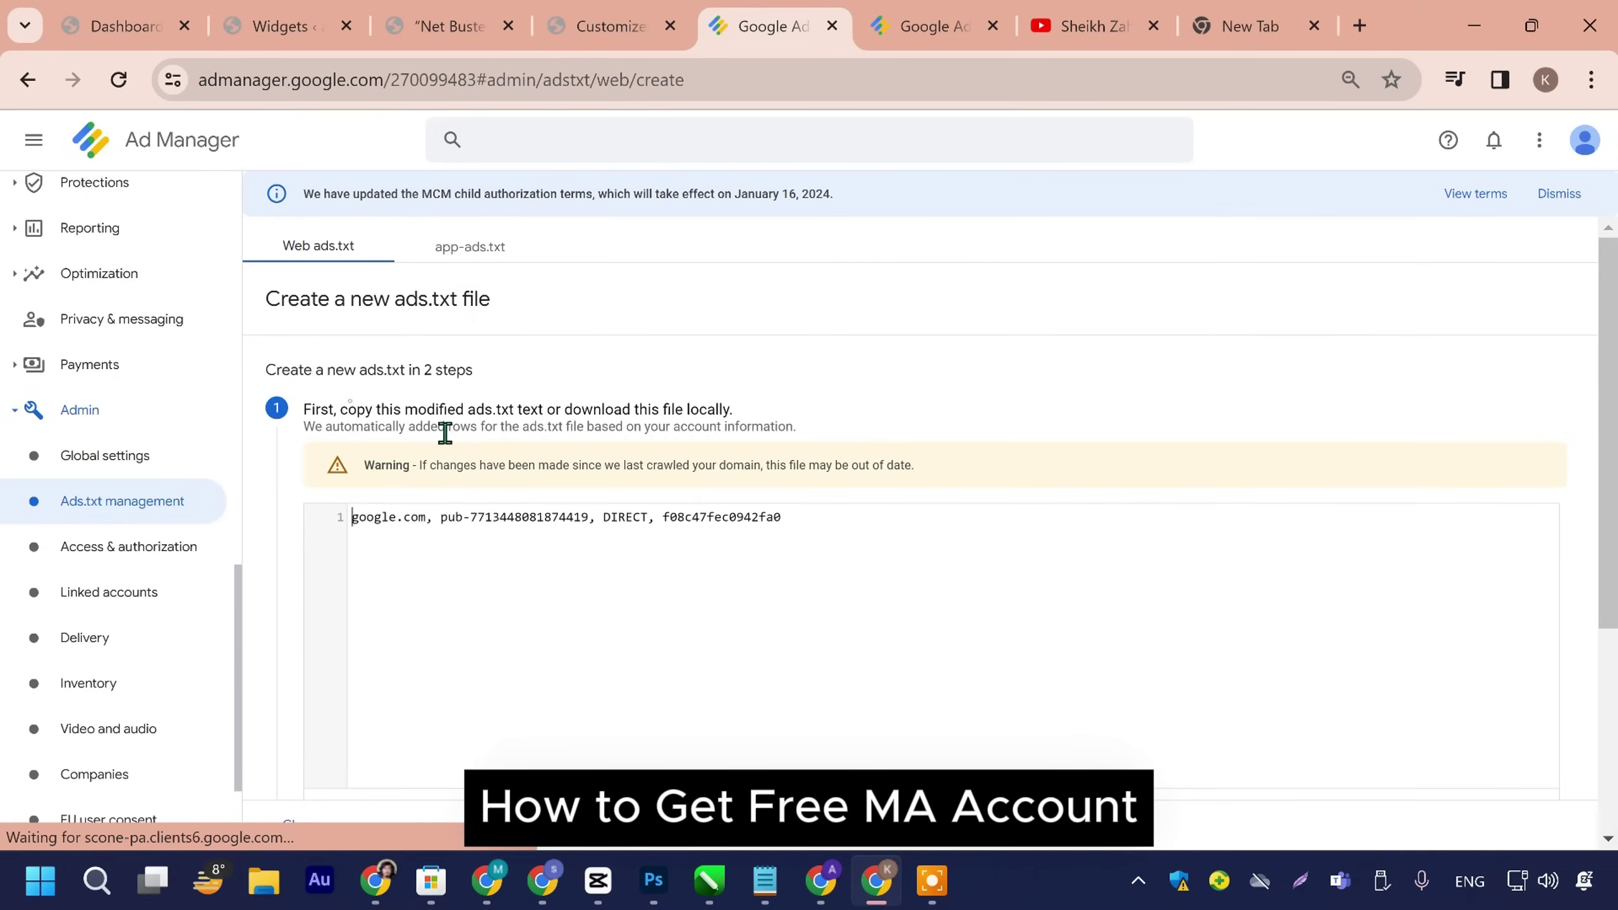
Step: Select the generated ads.txt line and review the instructions for uploading the file to the root level of the domain
{"action": "triple_click", "coordinate": [766, 516]}
{"action": "right_click", "coordinate": [765, 520]}
{"action": "left_click", "coordinate": [887, 153]}
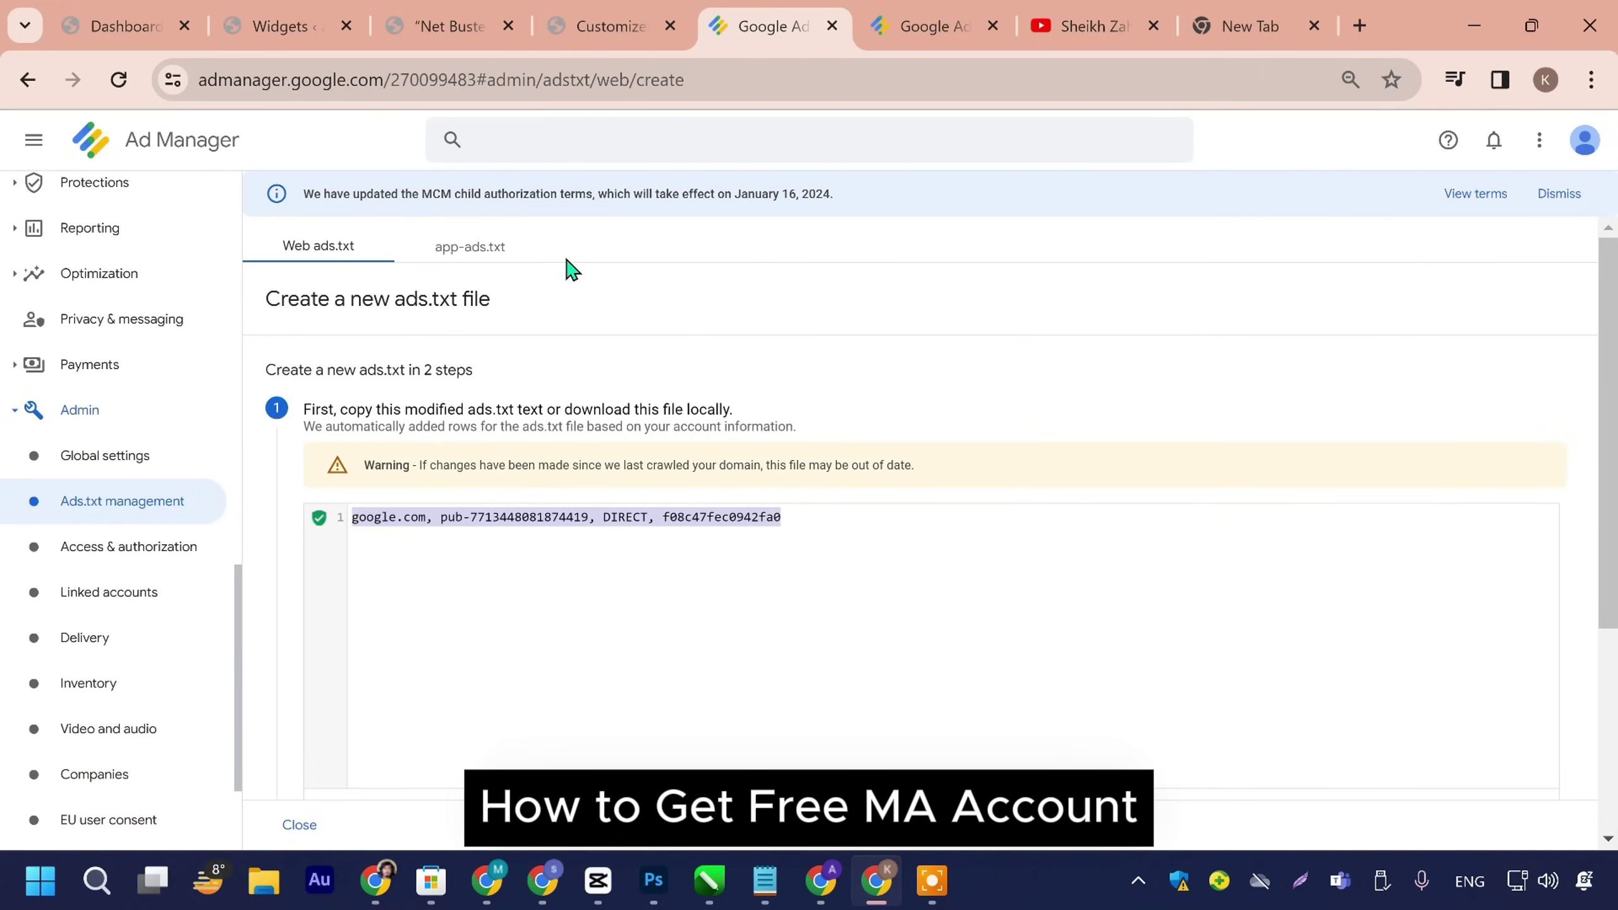
{"action": "scroll", "coordinate": [569, 454], "scroll_direction": "down", "scroll_amount": 5}
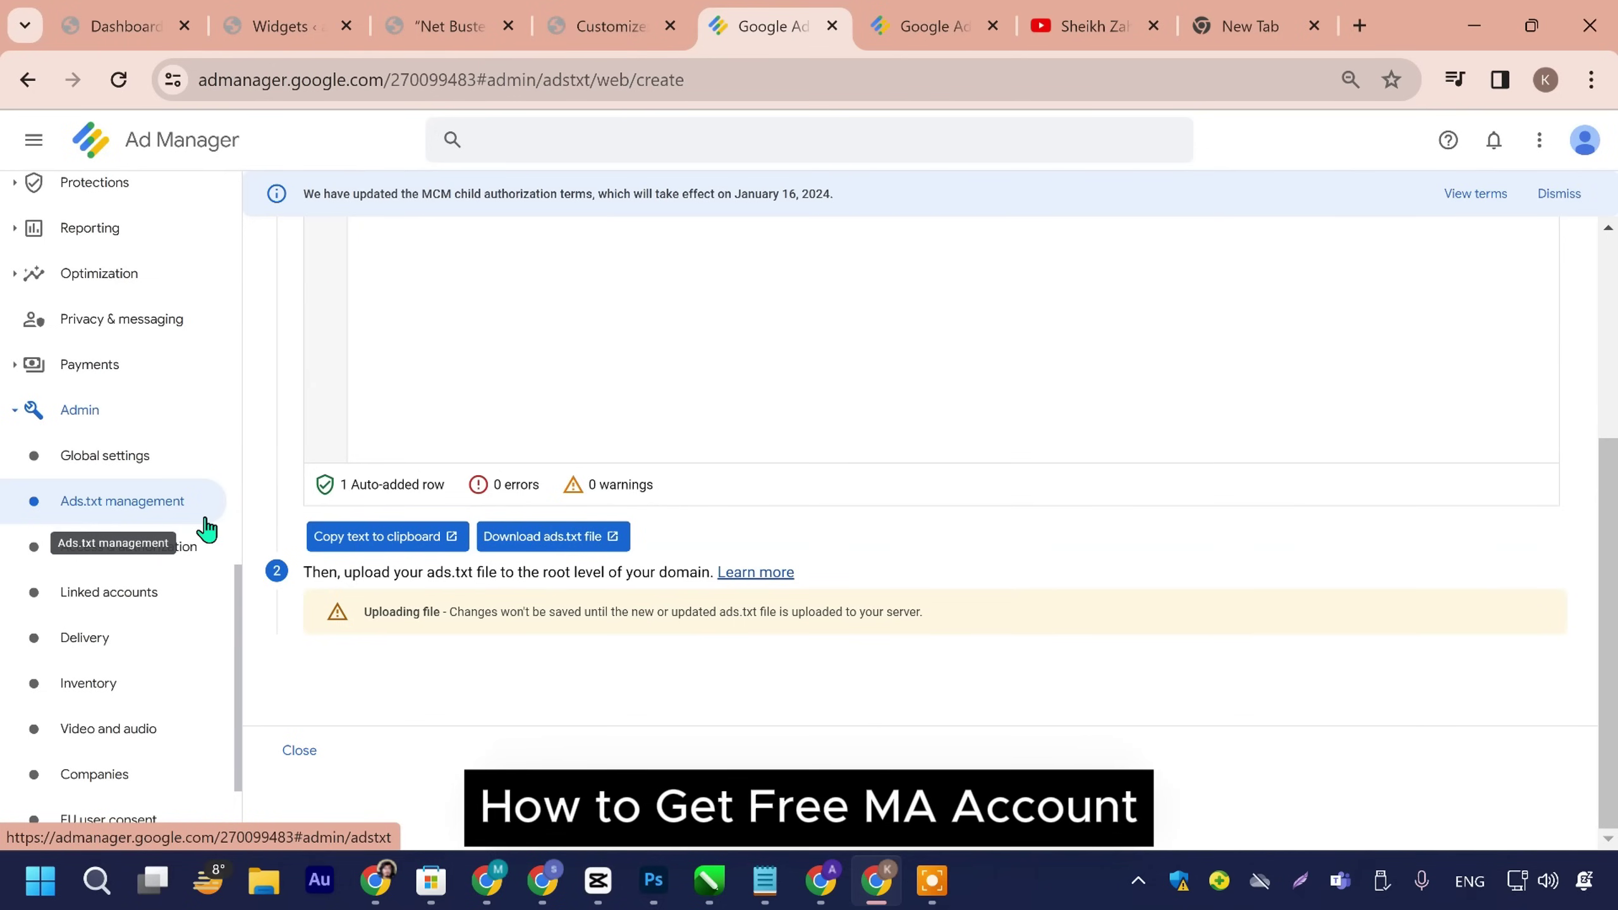
{"action": "scroll", "coordinate": [483, 521], "scroll_direction": "up", "scroll_amount": 5}
{"action": "scroll", "coordinate": [450, 519], "scroll_direction": "down", "scroll_amount": 5}
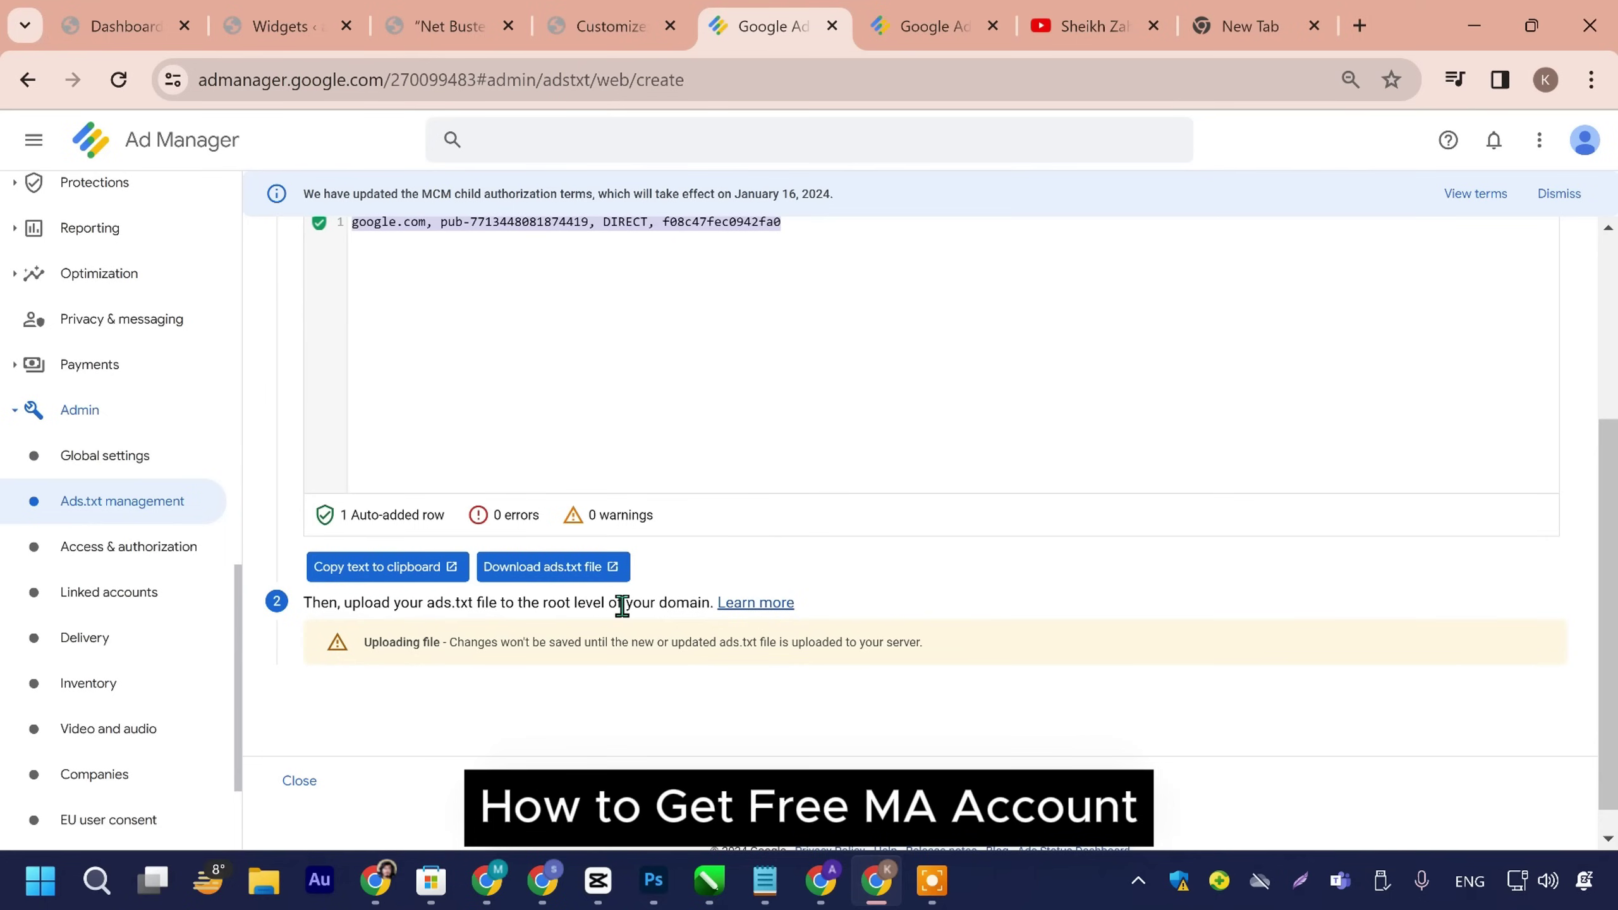
{"action": "double_click", "coordinate": [651, 607]}
Step: Leave the new ads.txt file for the Ads.txt management overview and return to the Home overview
{"action": "left_click", "coordinate": [198, 509]}
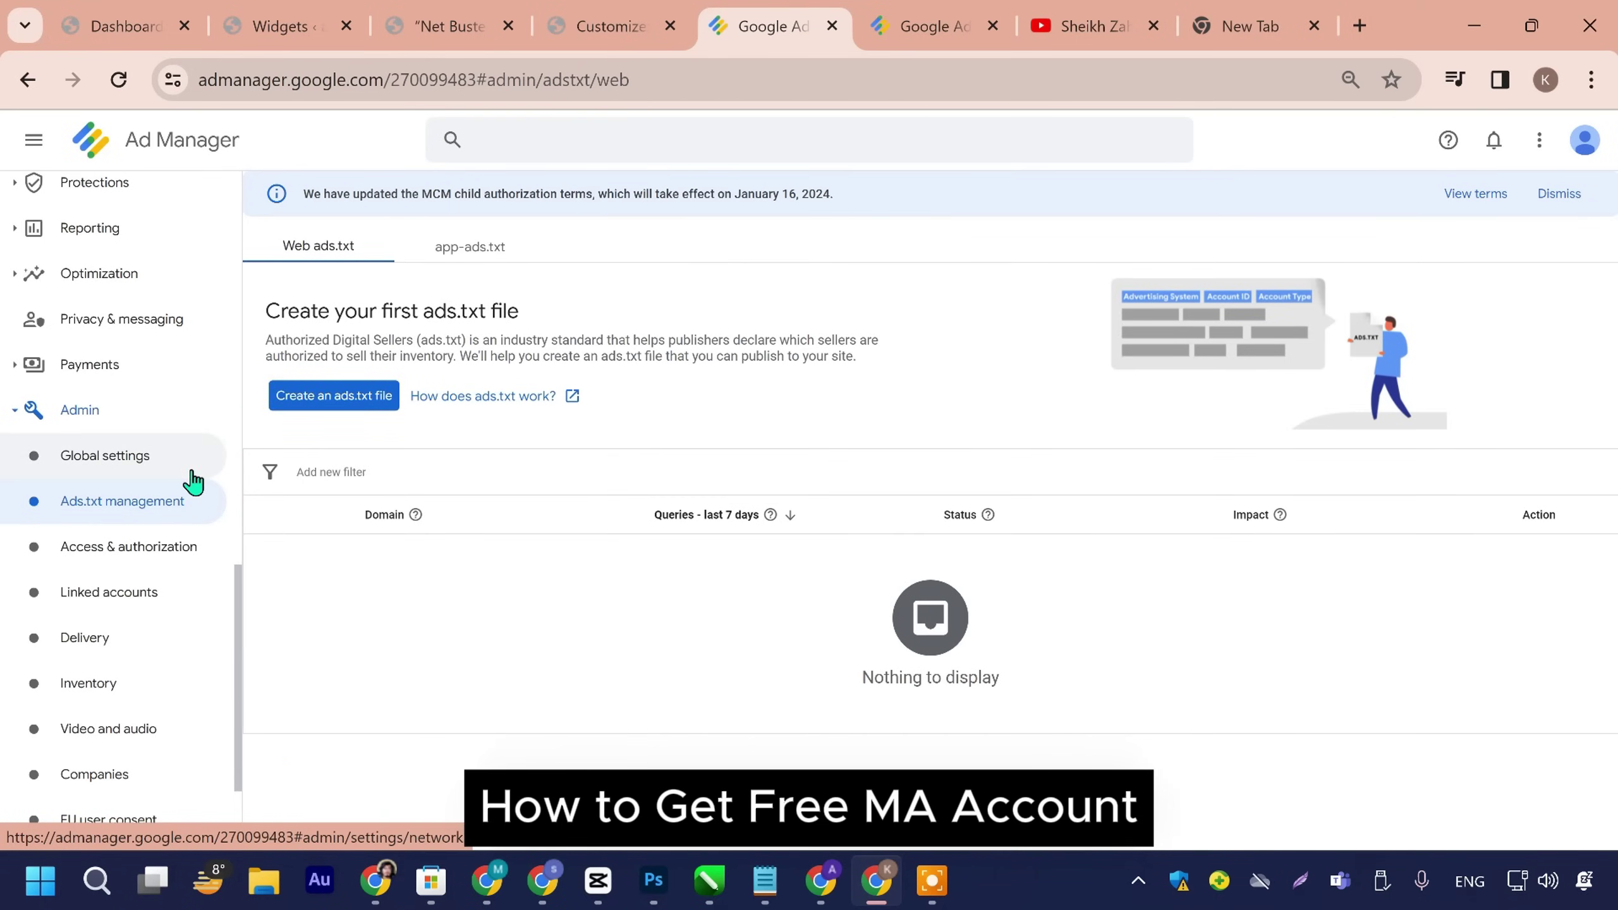
{"action": "scroll", "coordinate": [211, 459], "scroll_direction": "up", "scroll_amount": 10}
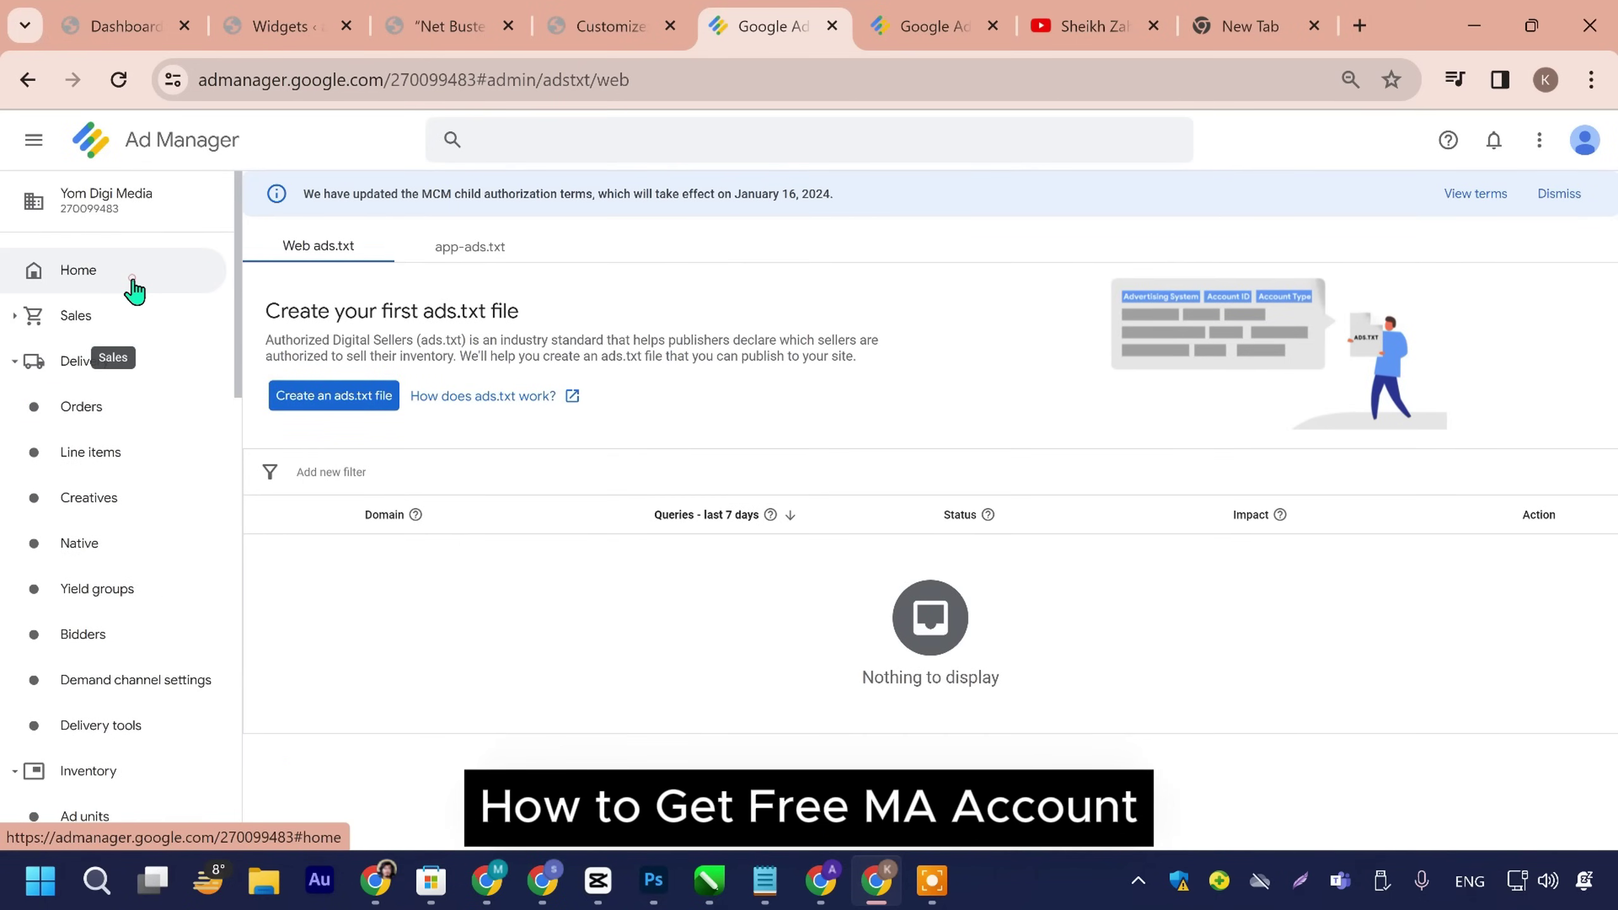
{"action": "left_click", "coordinate": [134, 290]}
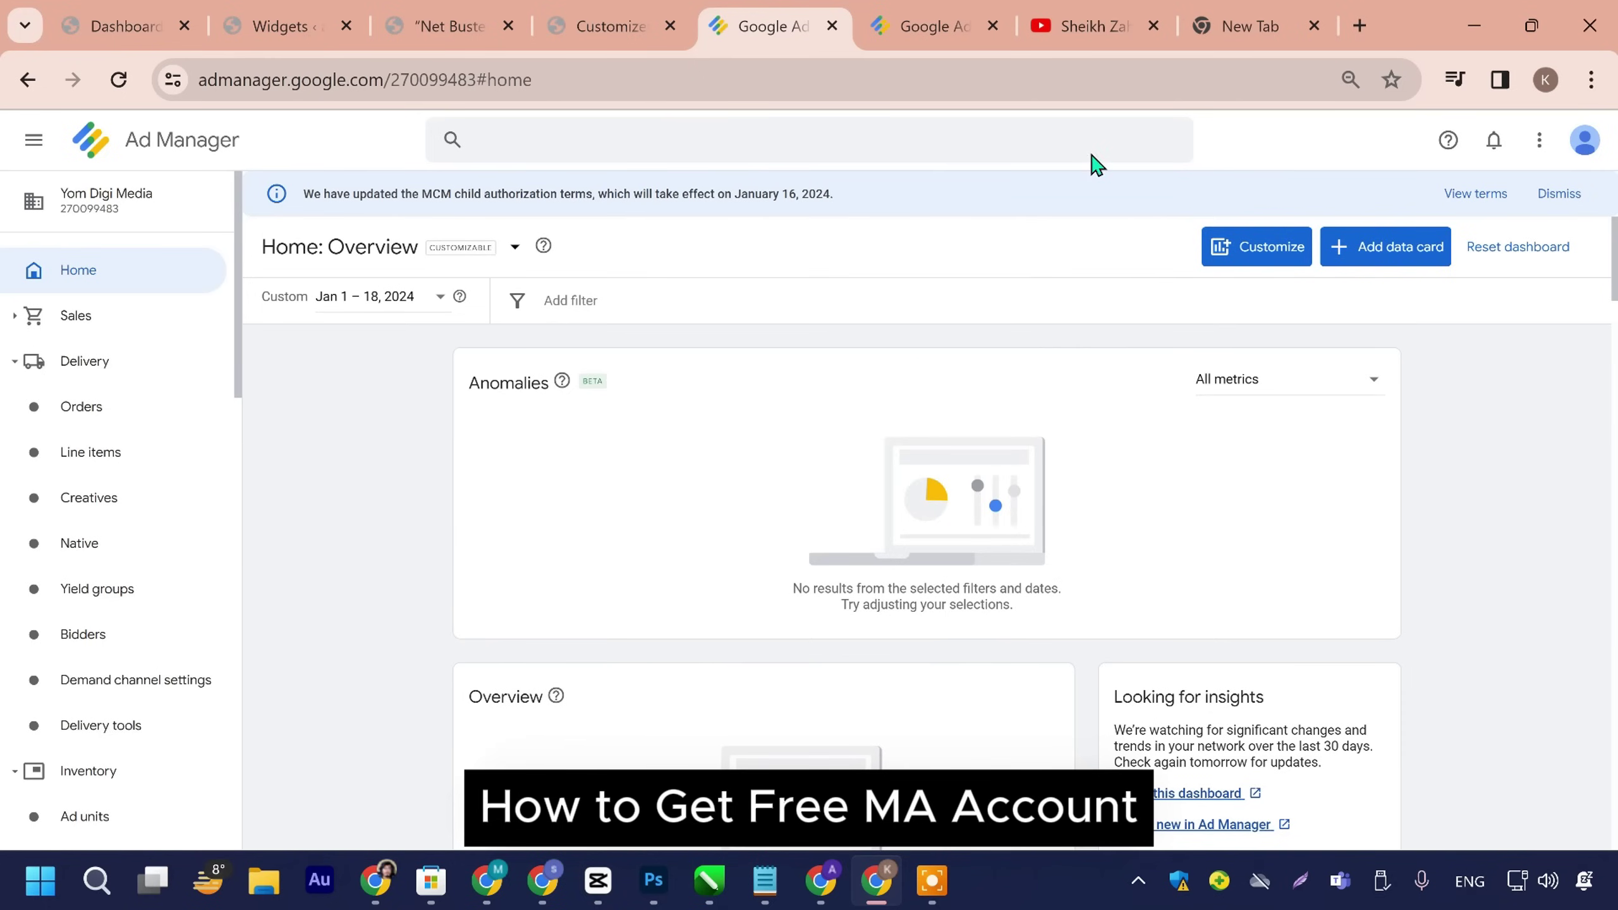
Step: Switch to YouTube, subscribe to the channel in the search results and set its notifications to All
{"action": "left_click", "coordinate": [1095, 25]}
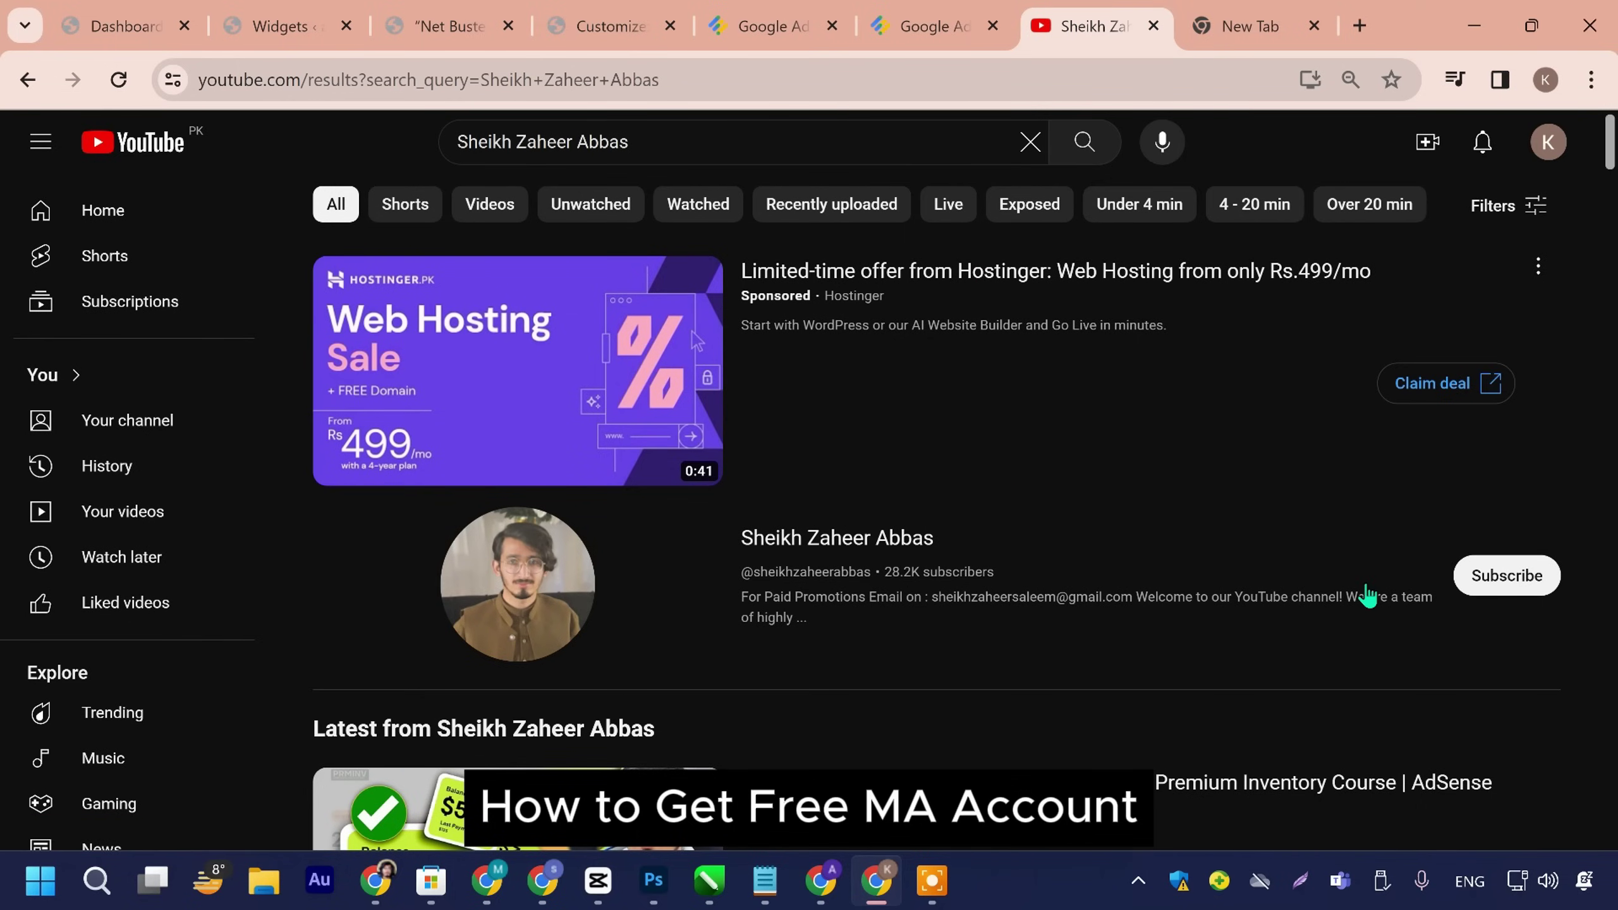
{"action": "left_click", "coordinate": [1529, 578]}
{"action": "left_click", "coordinate": [1491, 582]}
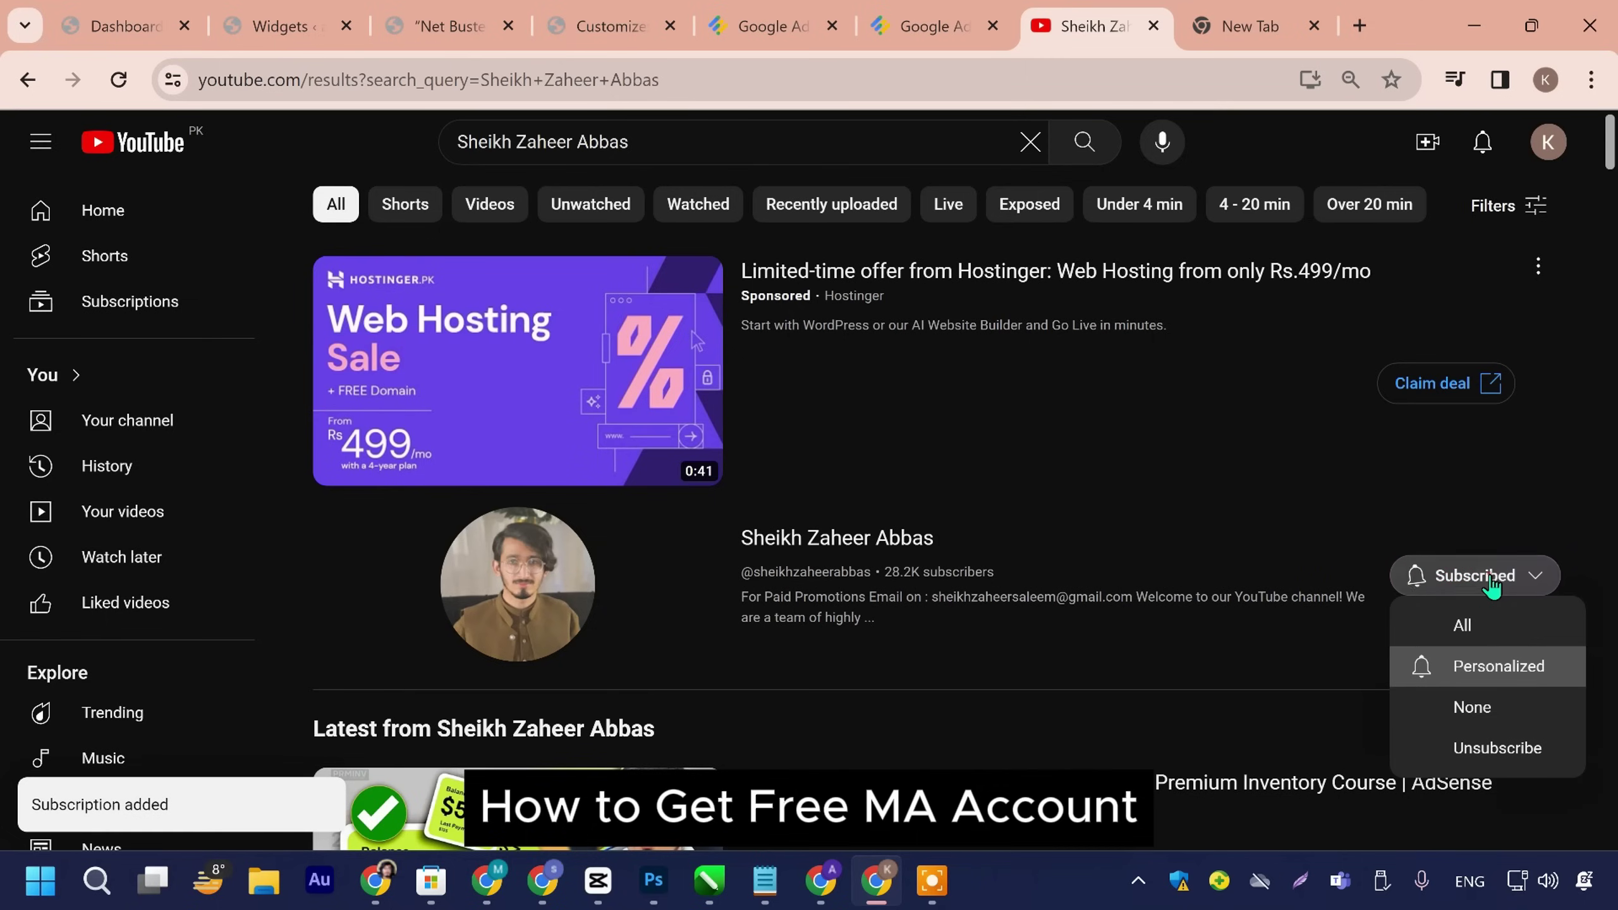
{"action": "left_click", "coordinate": [1443, 618]}
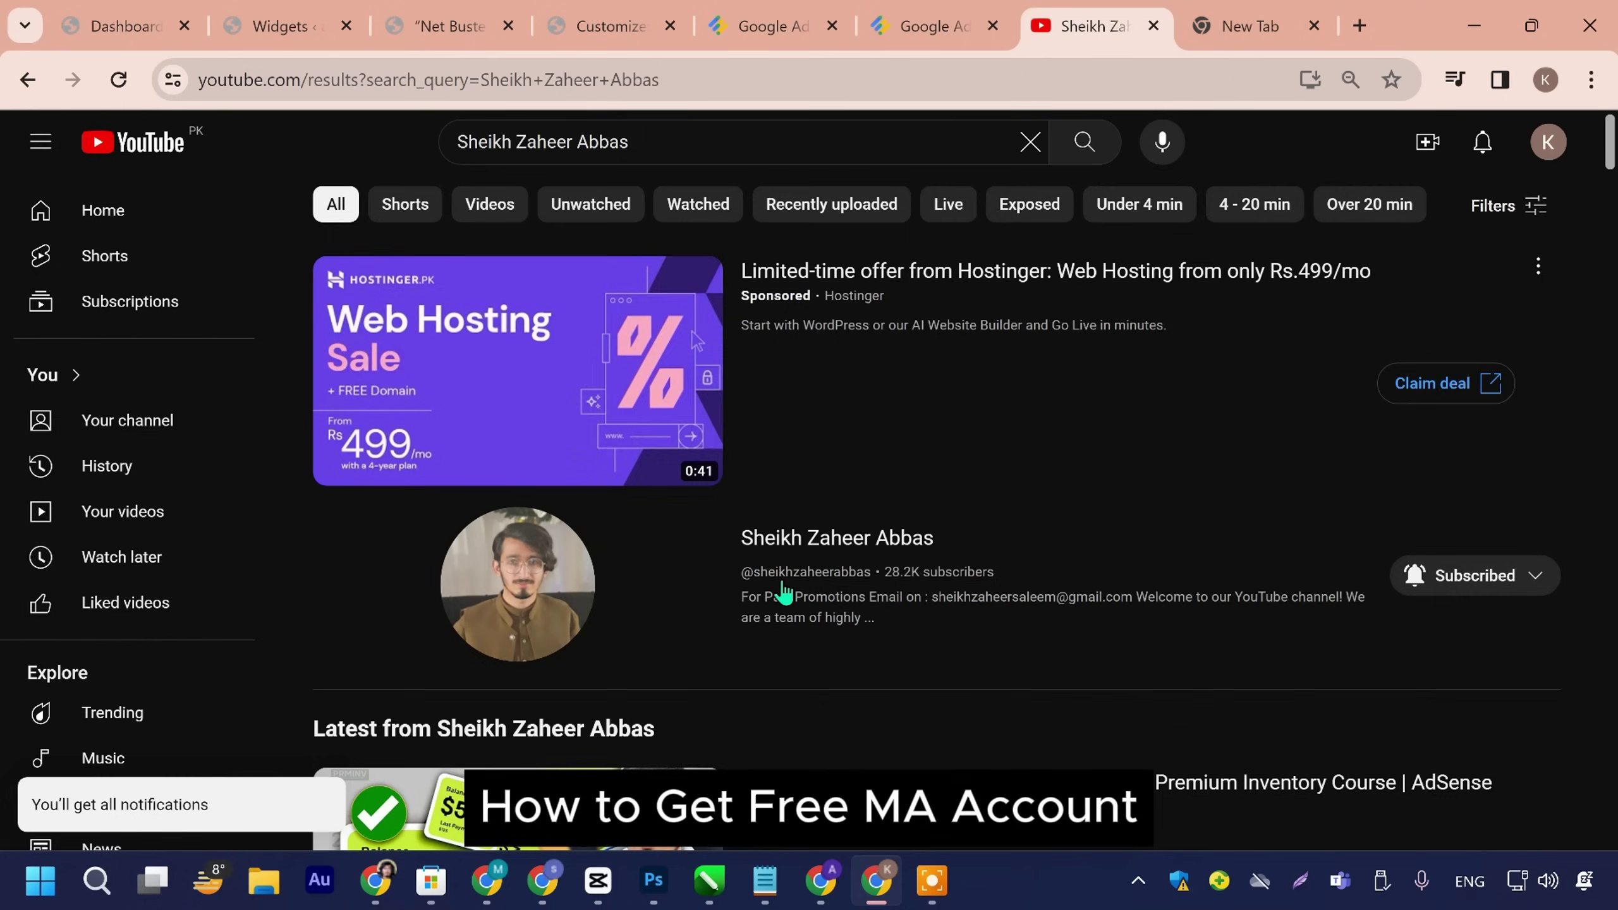
Step: Find the "Google AdX Arbitrage Free Course" video in the search results and preview it
{"action": "scroll", "coordinate": [775, 589], "scroll_direction": "down", "scroll_amount": 10}
{"action": "scroll", "coordinate": [1019, 535], "scroll_direction": "down", "scroll_amount": 10}
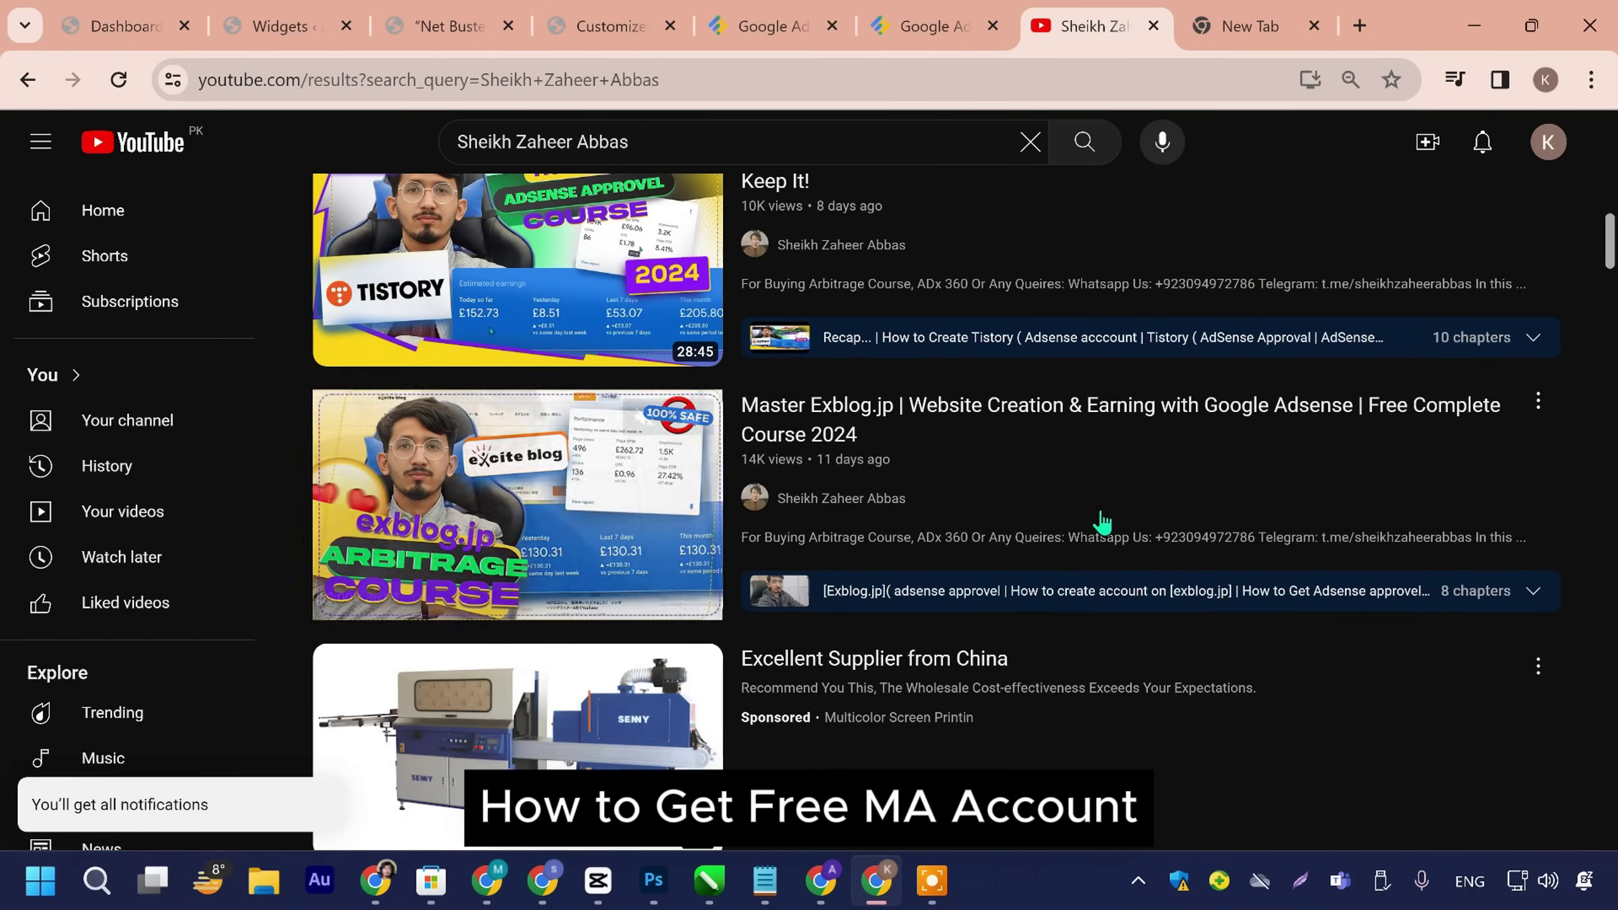
{"action": "scroll", "coordinate": [1035, 521], "scroll_direction": "down", "scroll_amount": 5}
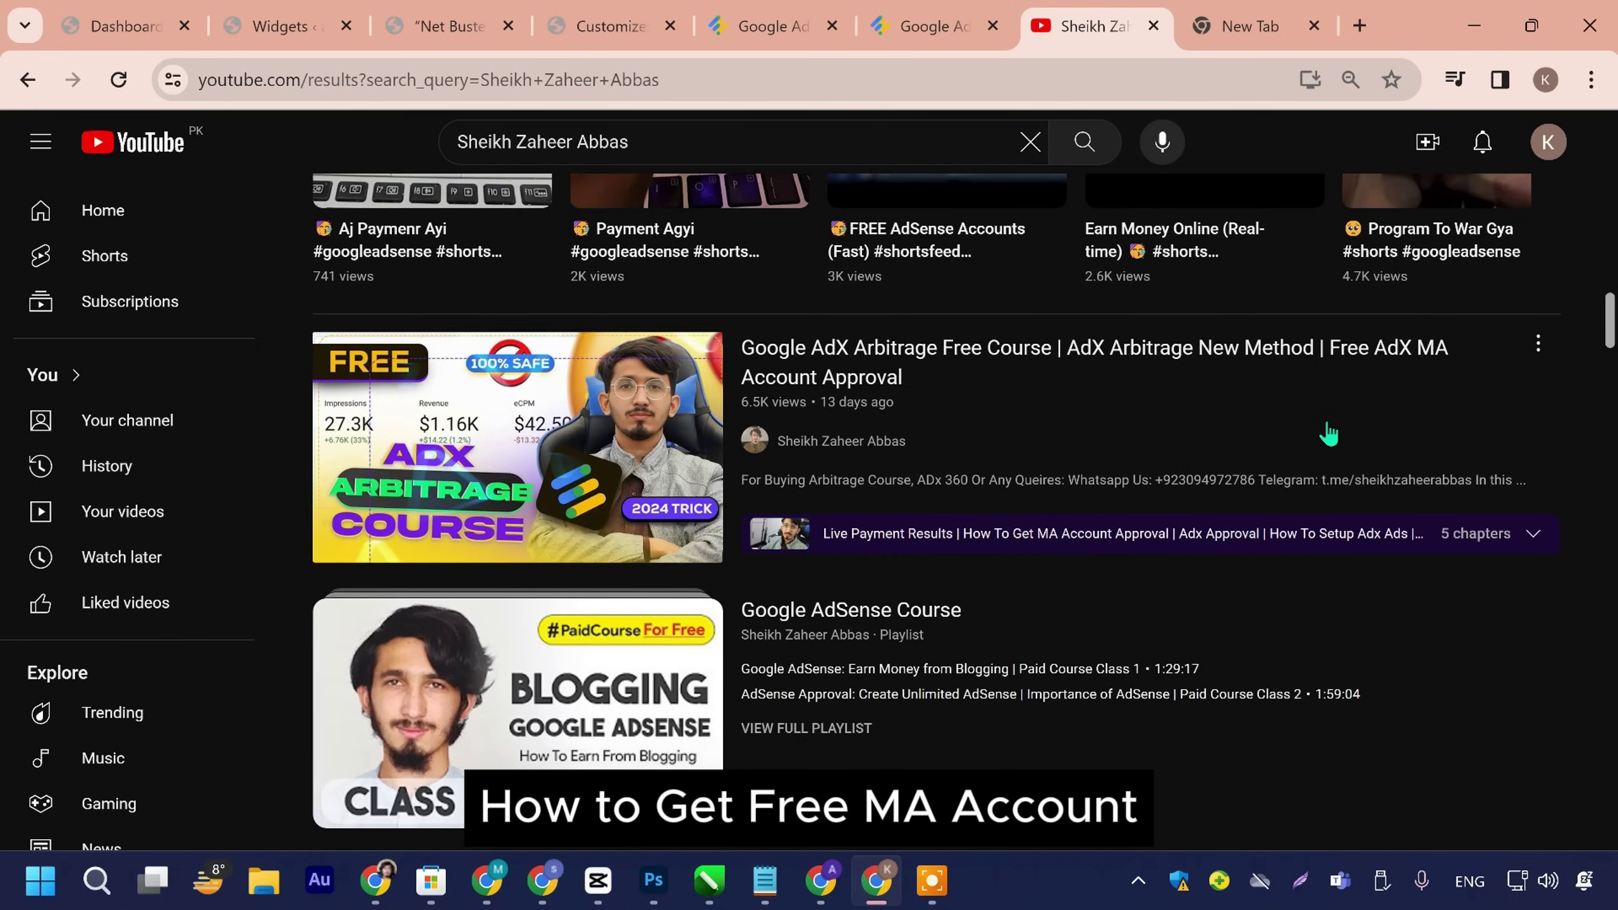
{"action": "mouse_move", "coordinate": [1322, 415]}
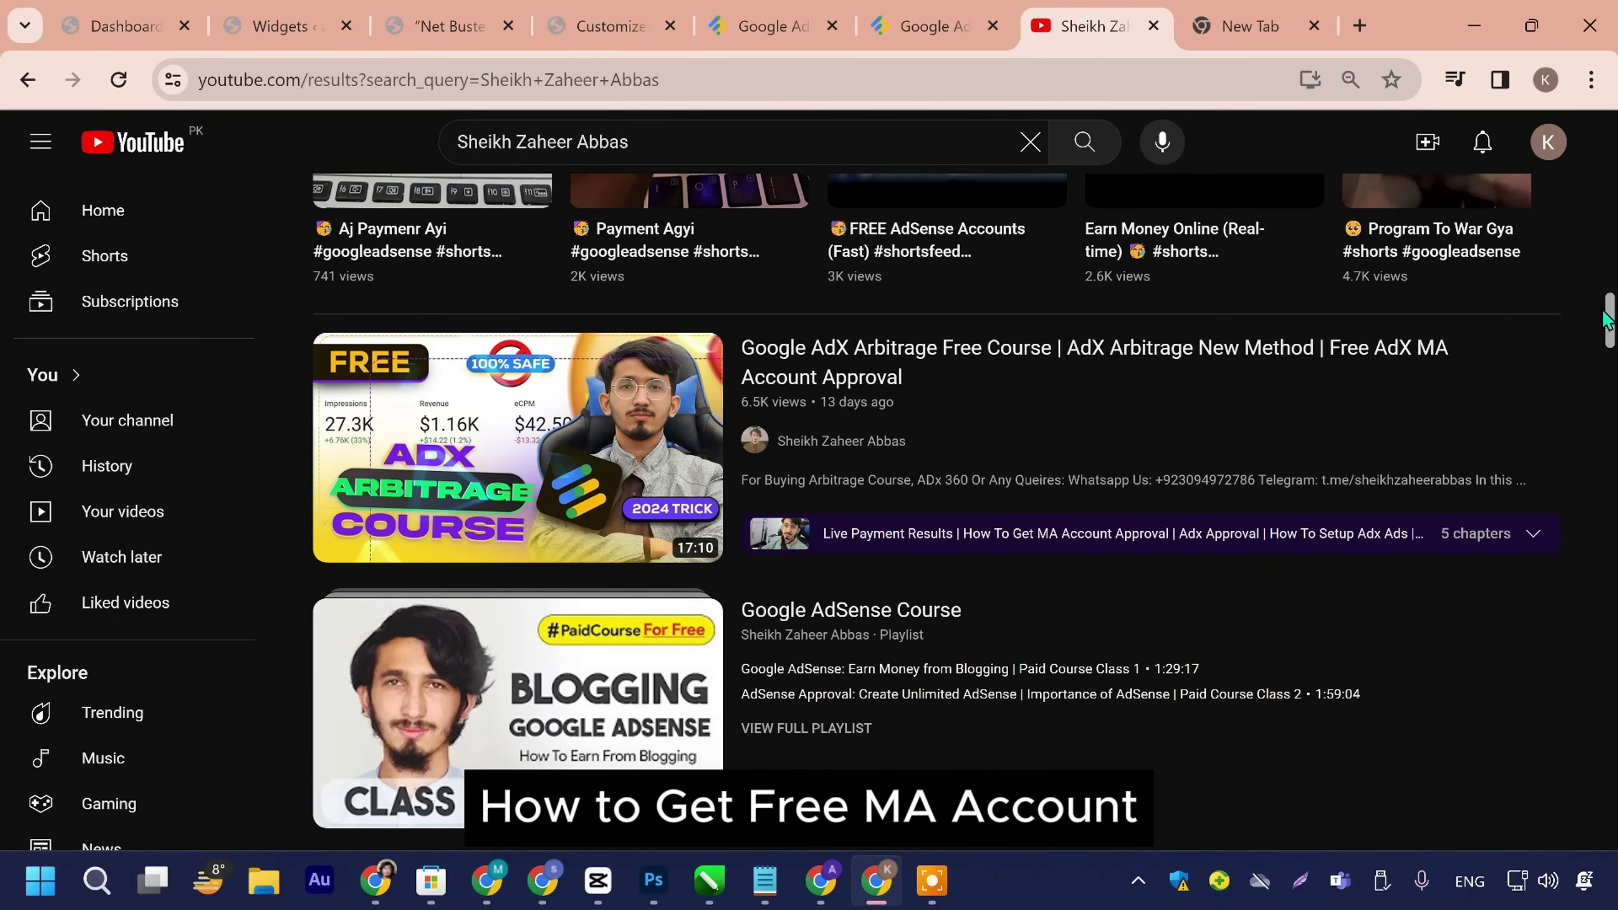
{"action": "mouse_move", "coordinate": [1282, 364]}
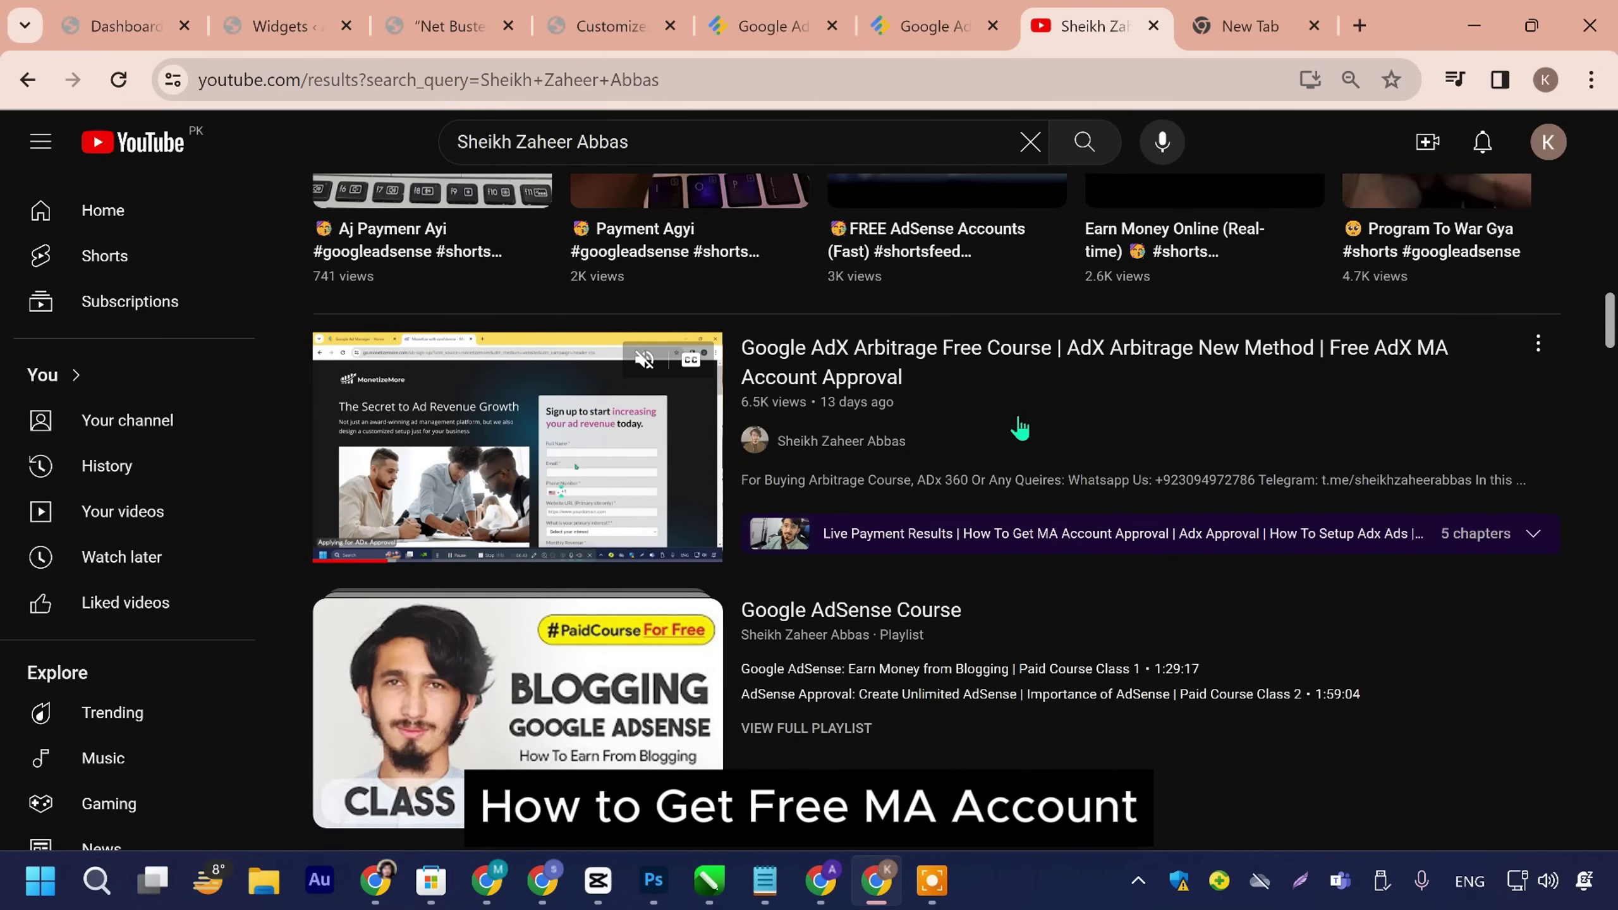
Step: Switch from YouTube to Ad Manager and bring up its Home overview
{"action": "left_click", "coordinate": [912, 33]}
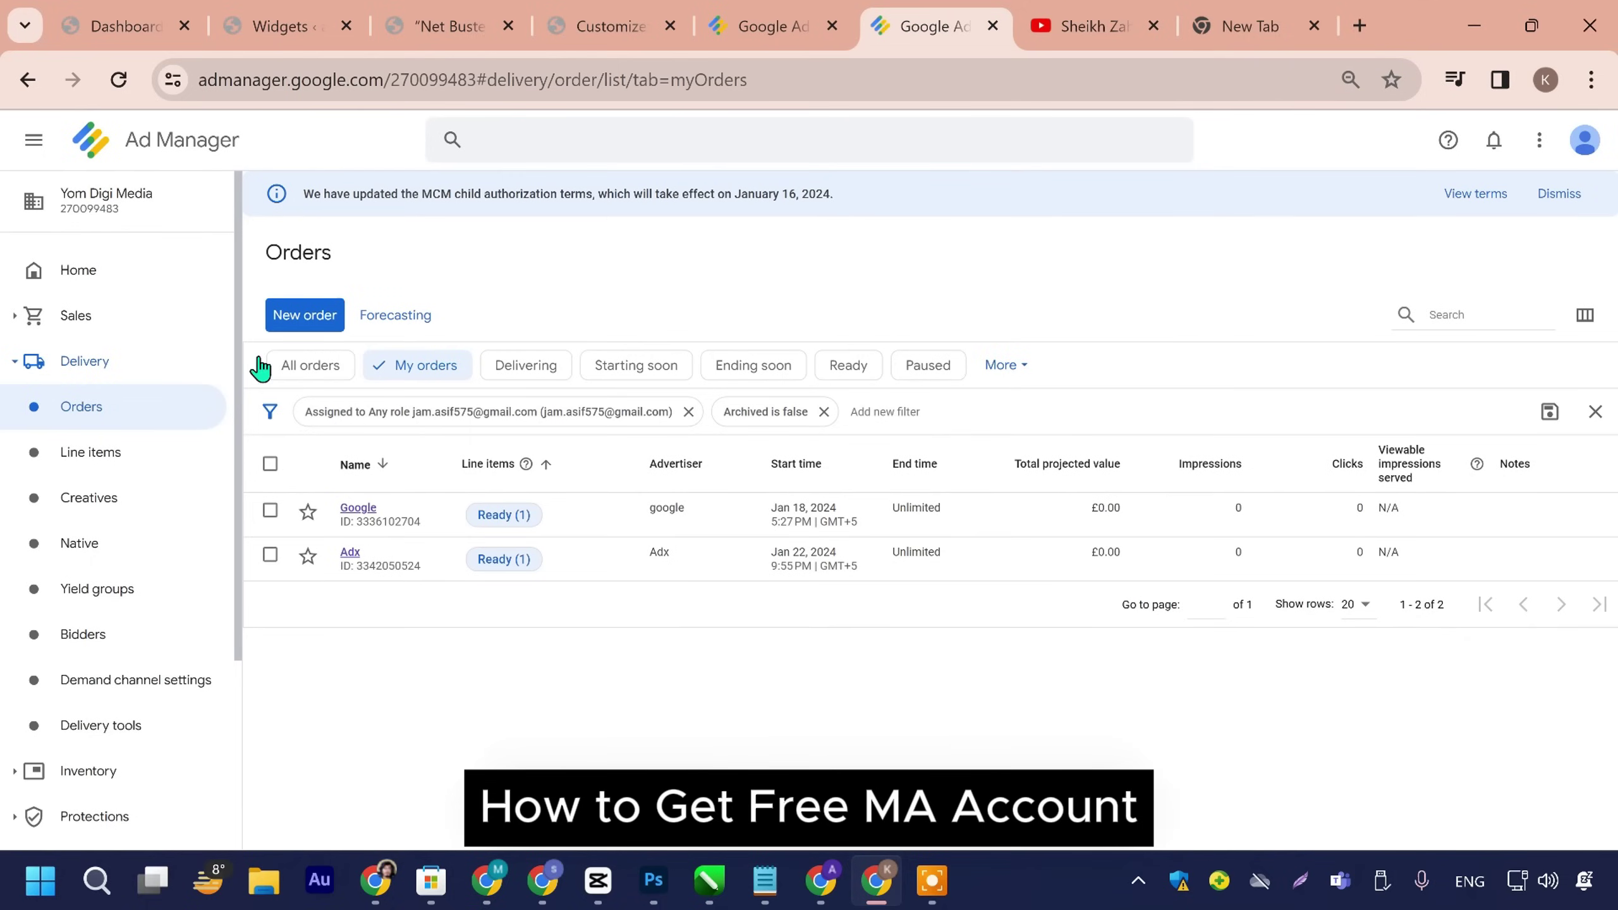
{"action": "left_click", "coordinate": [49, 267]}
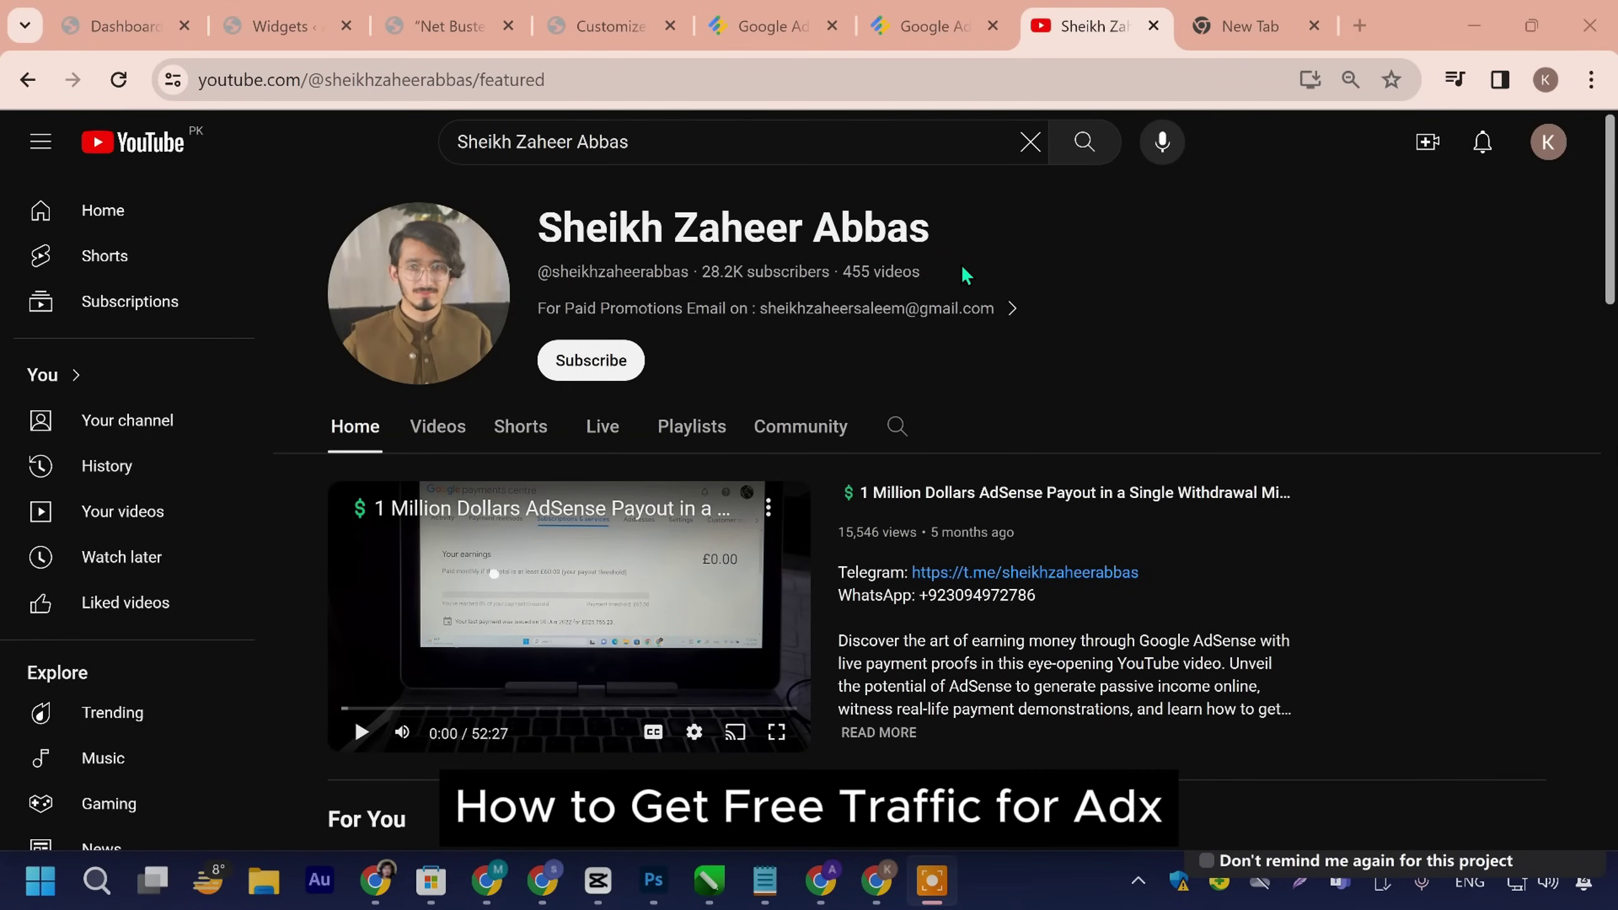
{"action": "left_click", "coordinate": [765, 26]}
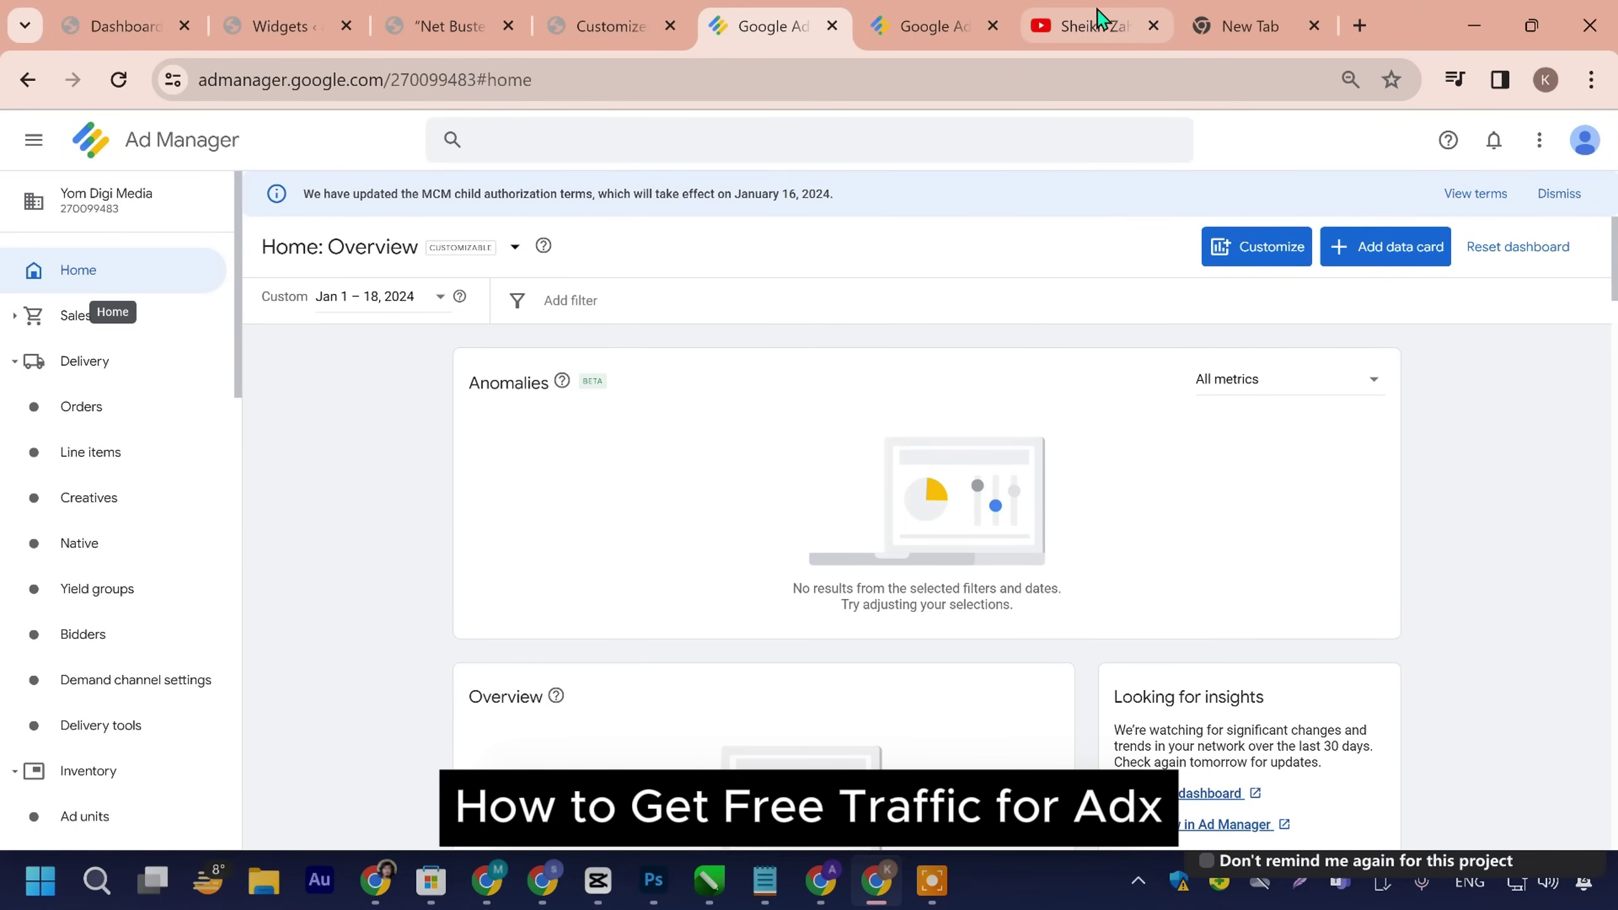
Step: Switch to the YouTube channel page and look through its Videos and Home sections
{"action": "left_click", "coordinate": [1083, 26]}
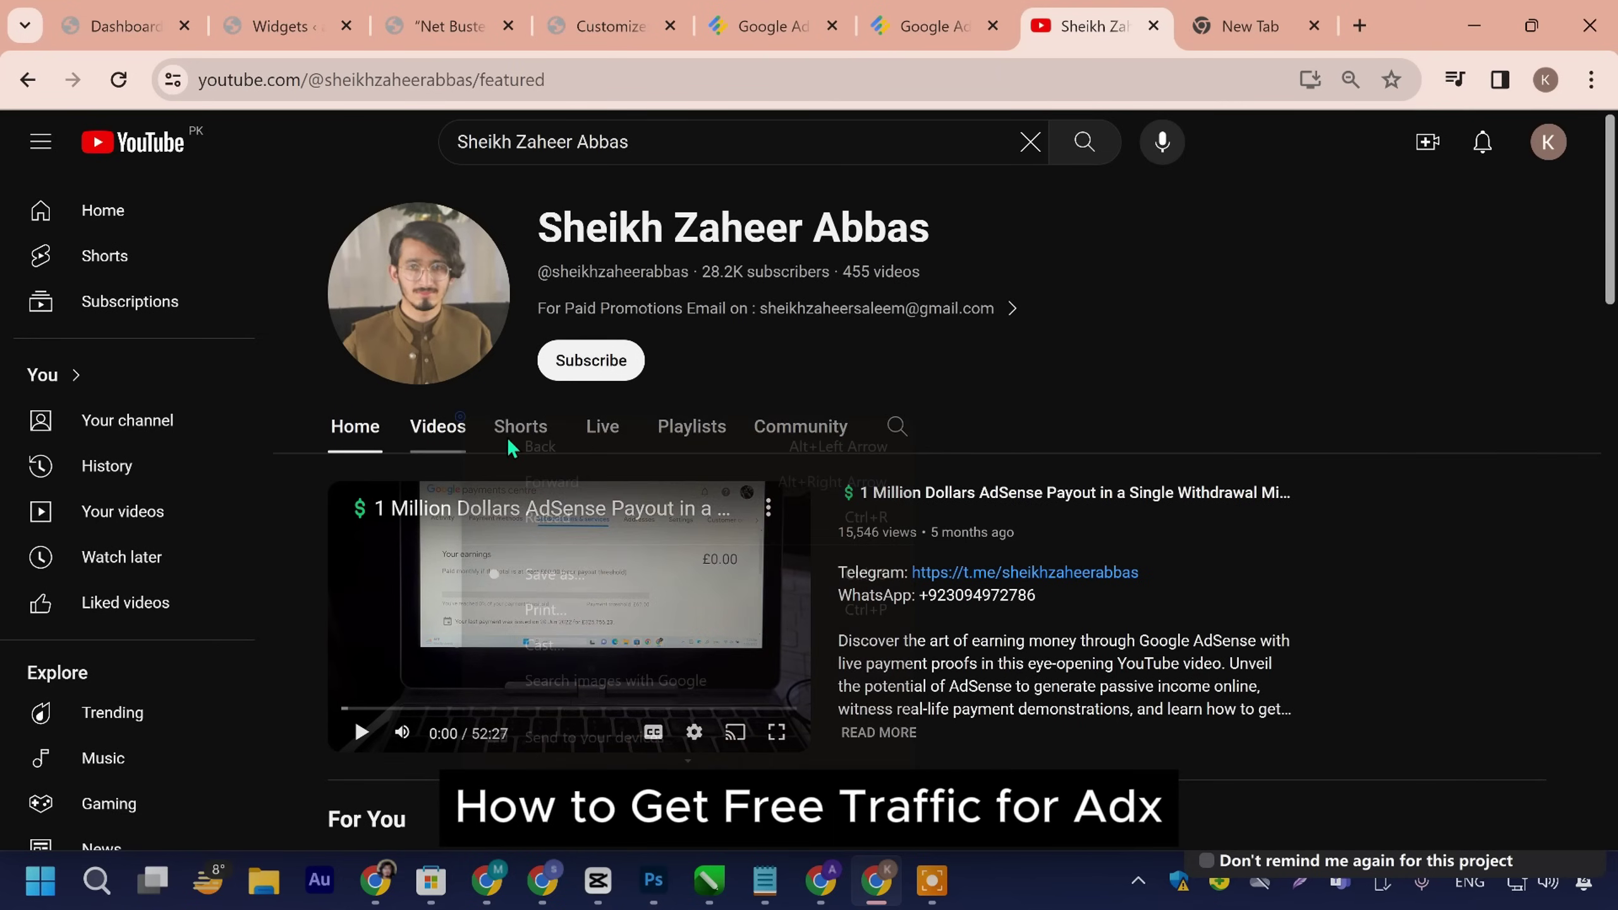
{"action": "right_click", "coordinate": [518, 445]}
{"action": "left_click", "coordinate": [1401, 390]}
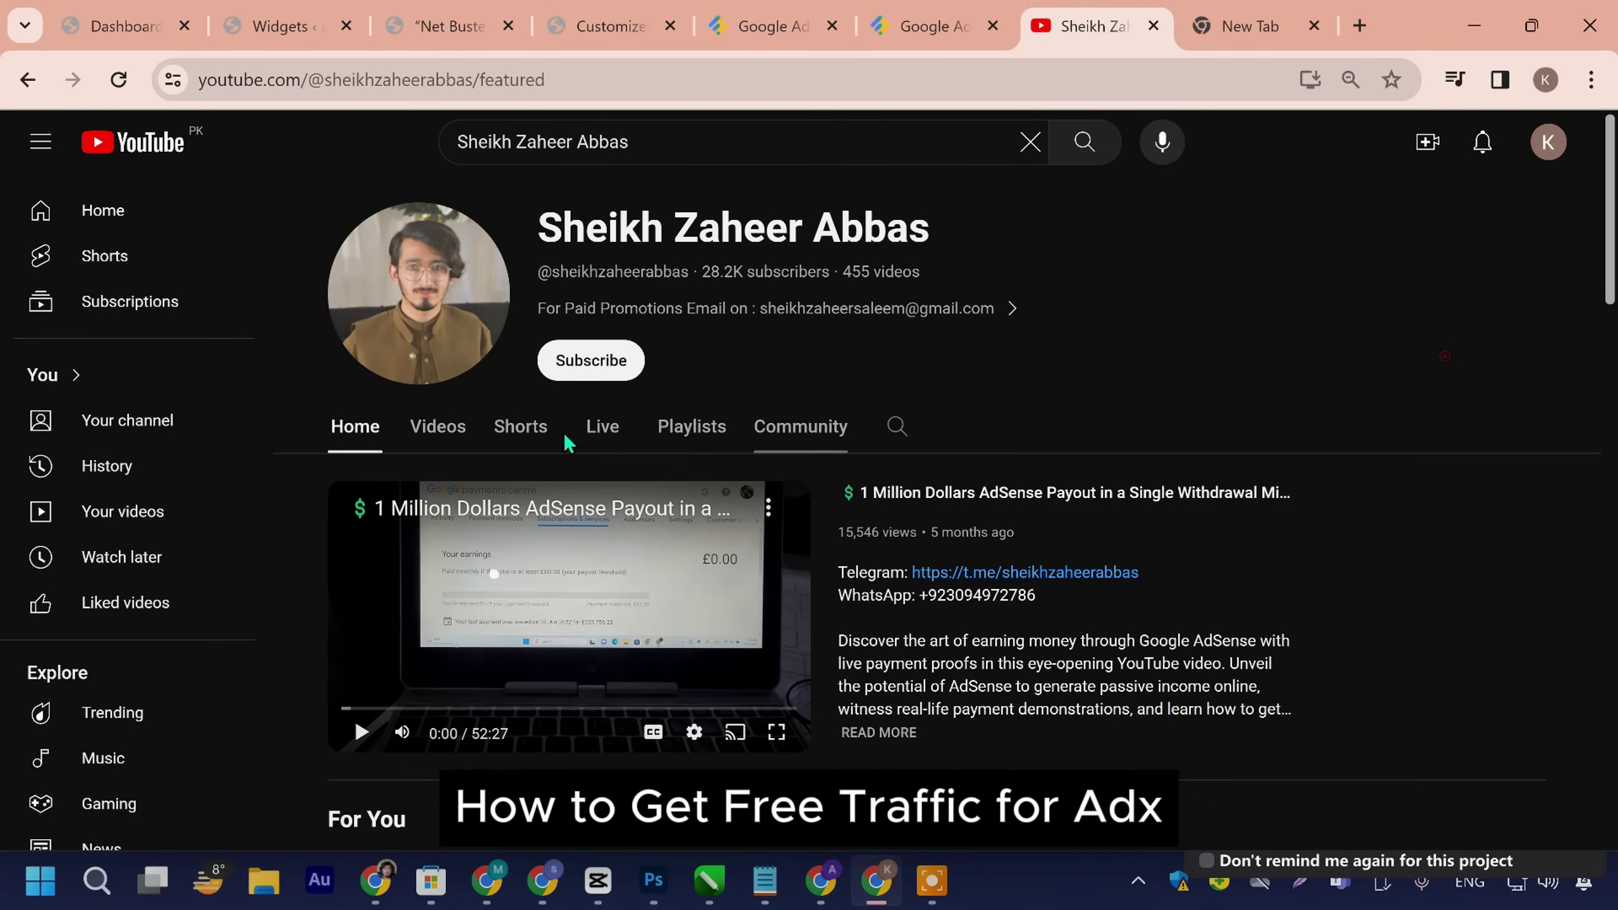
{"action": "left_click", "coordinate": [462, 436]}
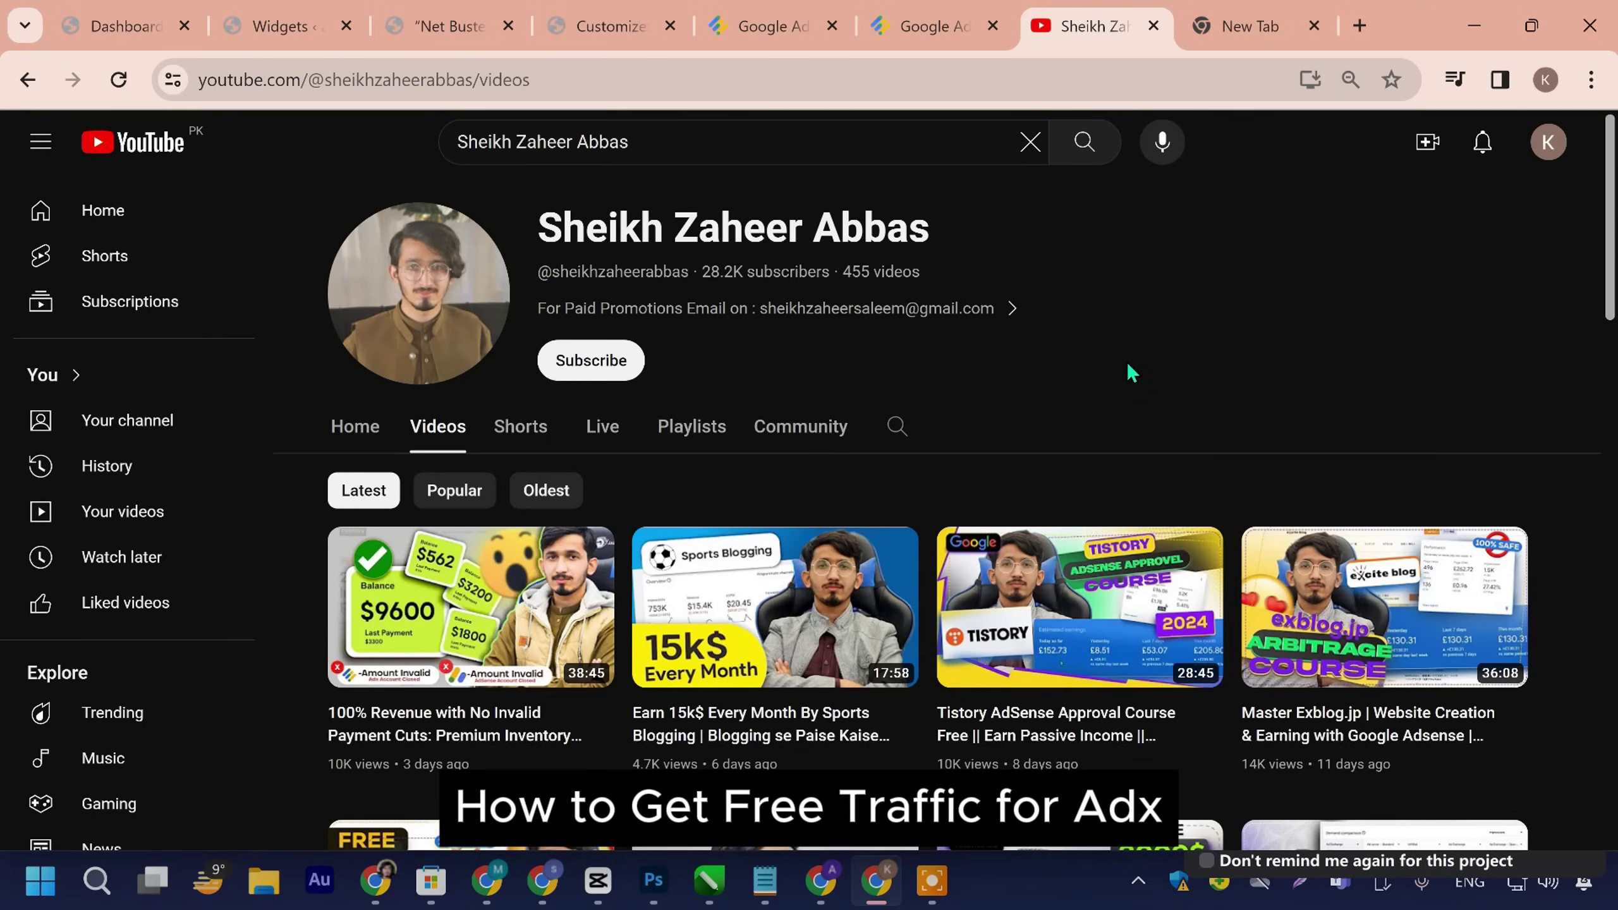
{"action": "left_click", "coordinate": [355, 427]}
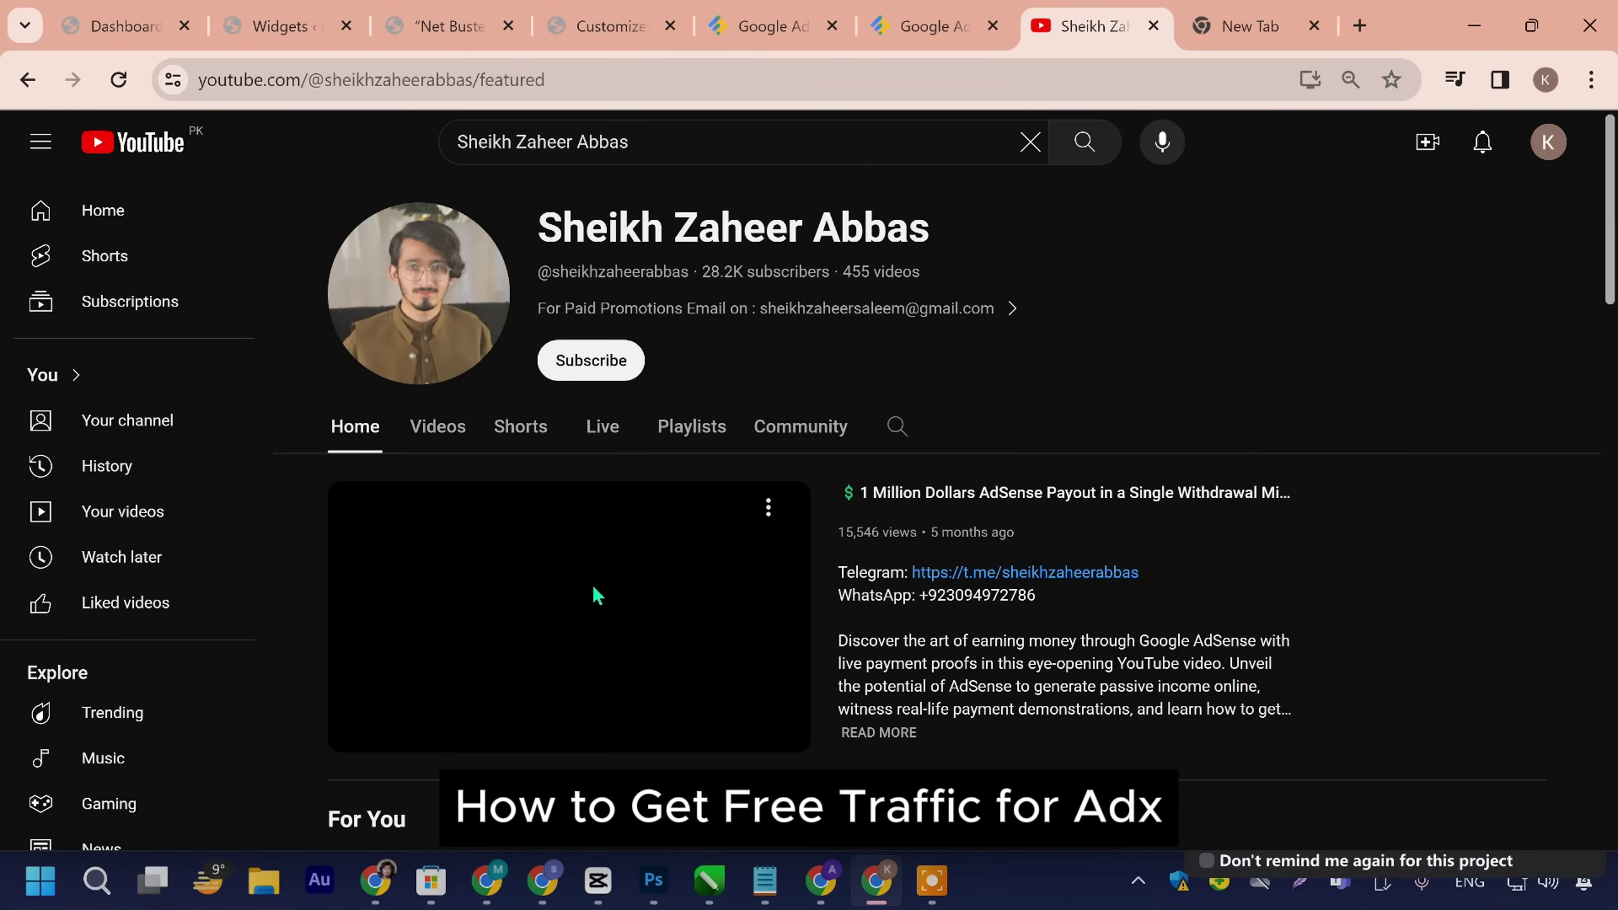
{"action": "scroll", "coordinate": [479, 601], "scroll_direction": "down", "scroll_amount": 5}
{"action": "scroll", "coordinate": [602, 548], "scroll_direction": "up", "scroll_amount": 5}
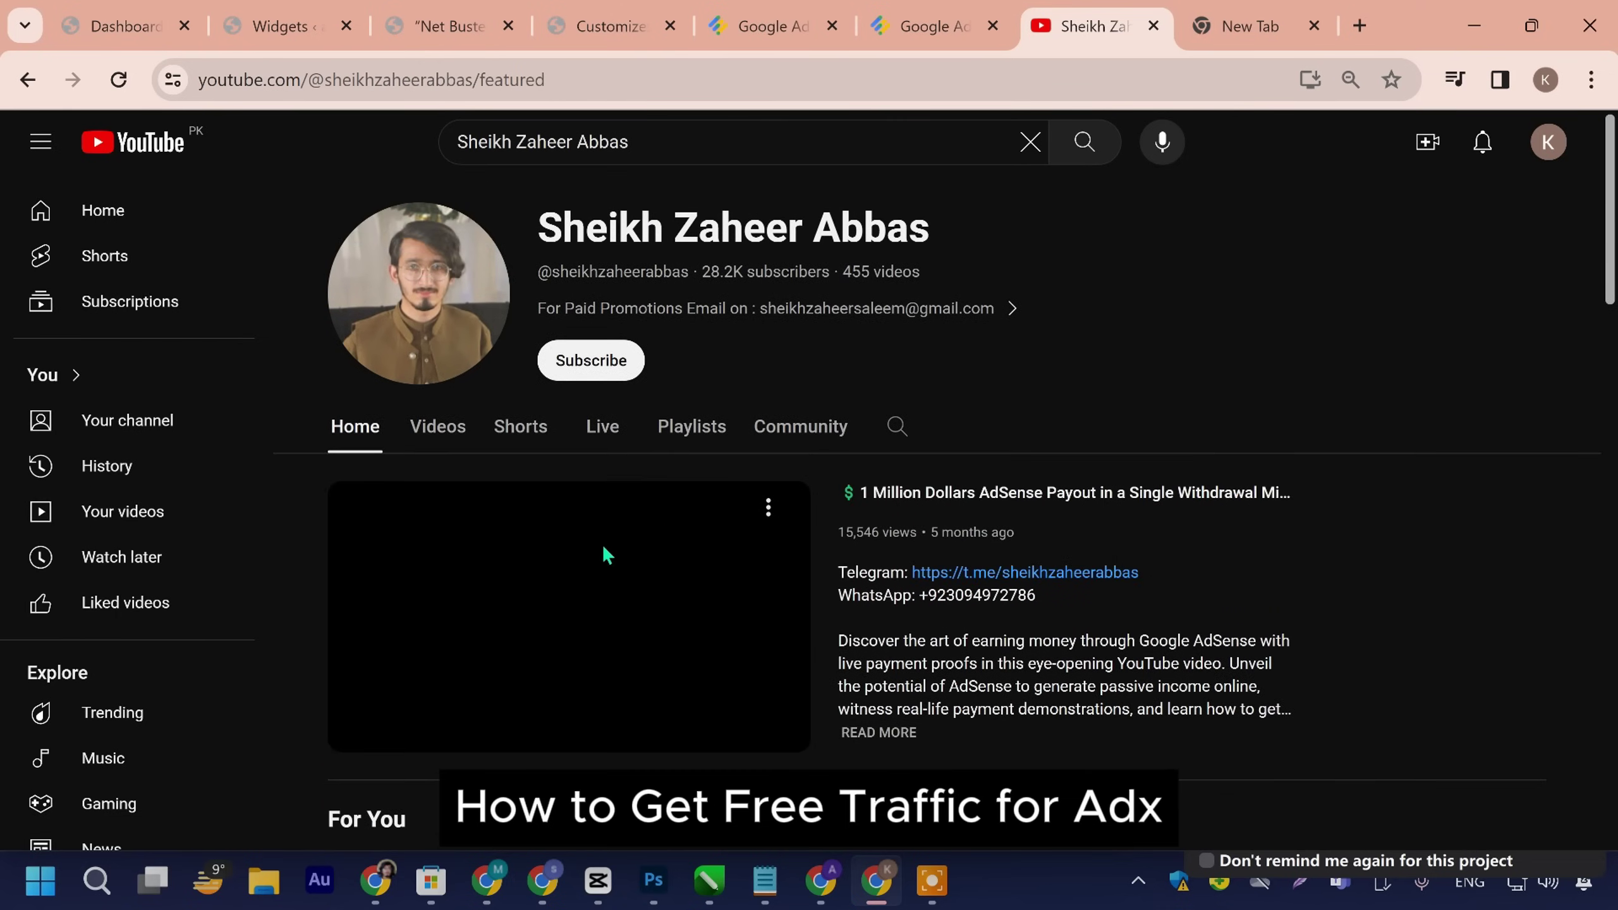